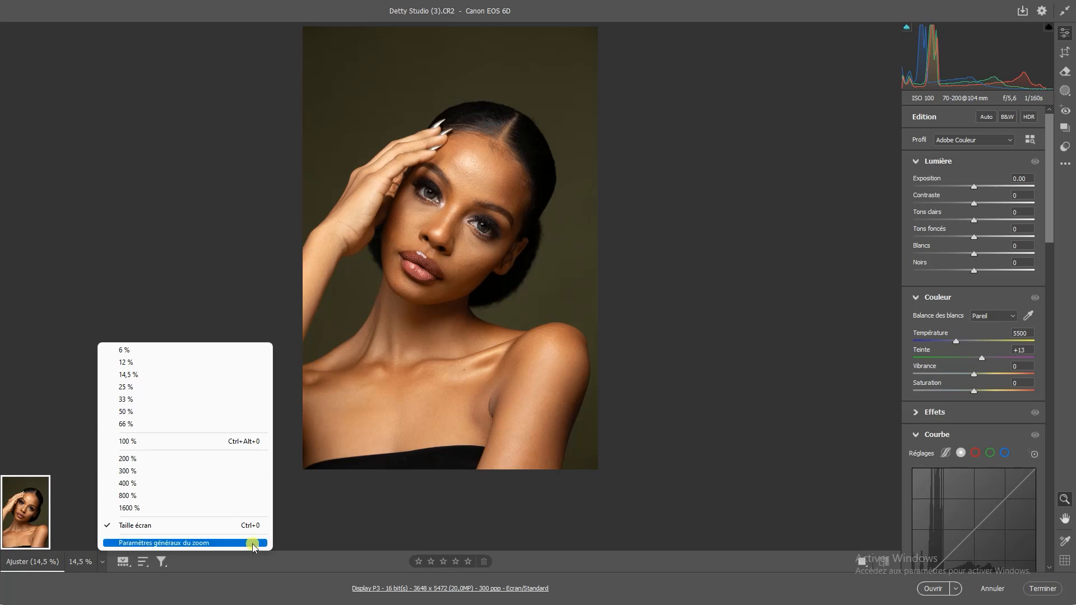
Fit the portrait to the screen and shrink the filmstrip slightly to enlarge the preview area
click(233, 525)
drag(441, 215, 471, 212)
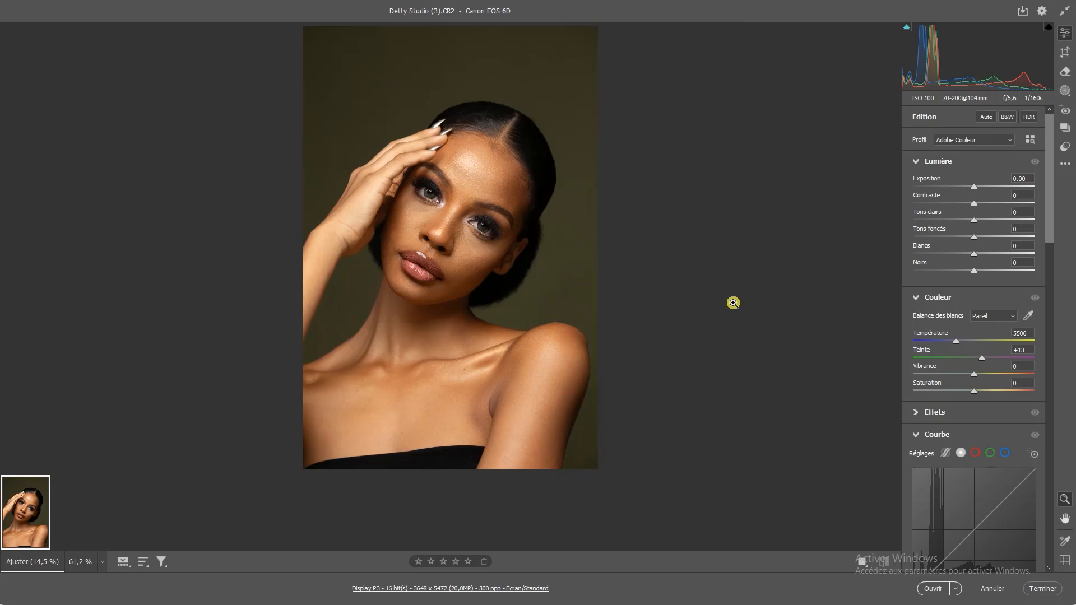
drag(57, 473, 57, 498)
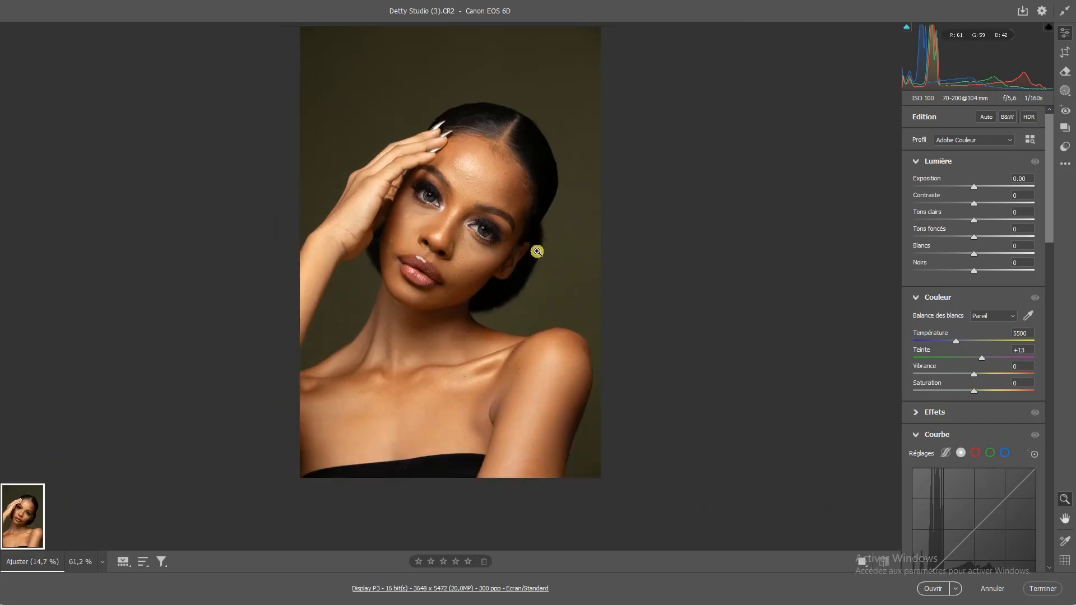
Examine the portrait's skin texture, eyes and hand up close, compare with the full view, and look through the edit settings
drag(447, 227, 602, 326)
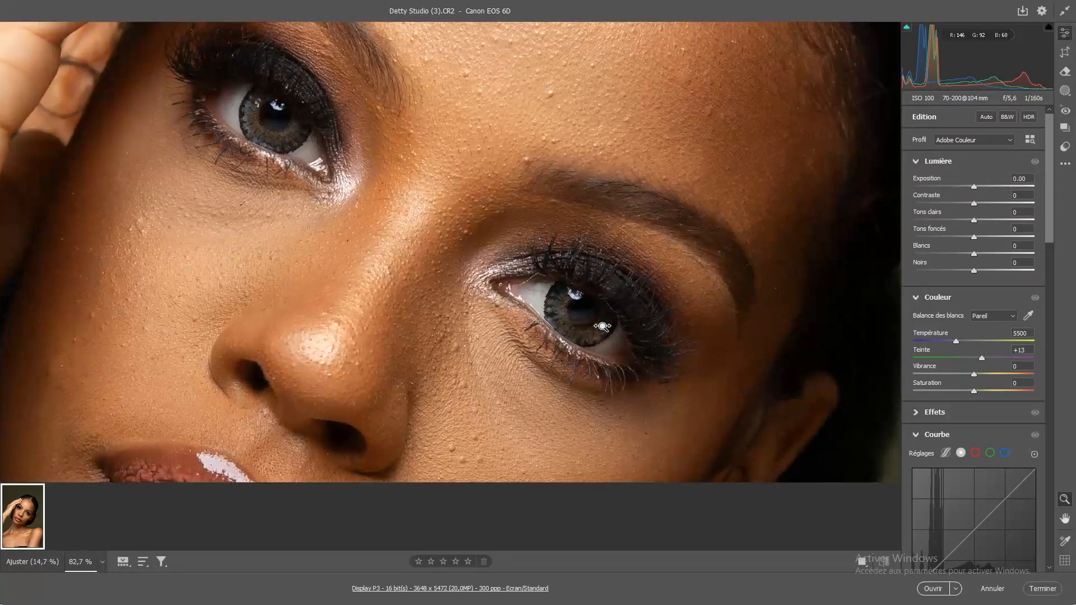
alt+click(502, 212)
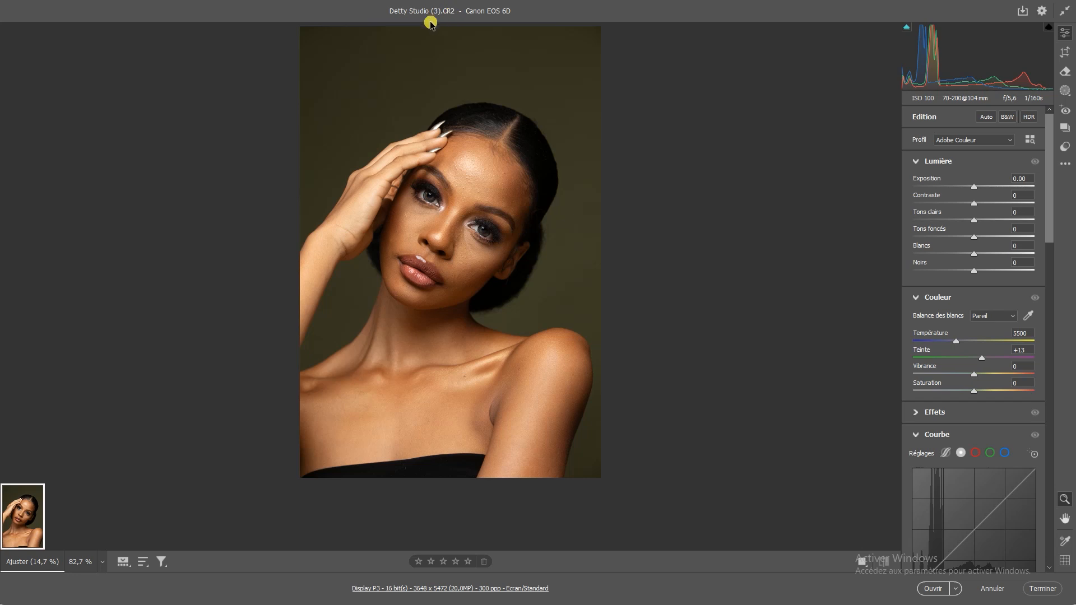
drag(464, 236, 573, 308)
alt+click(502, 213)
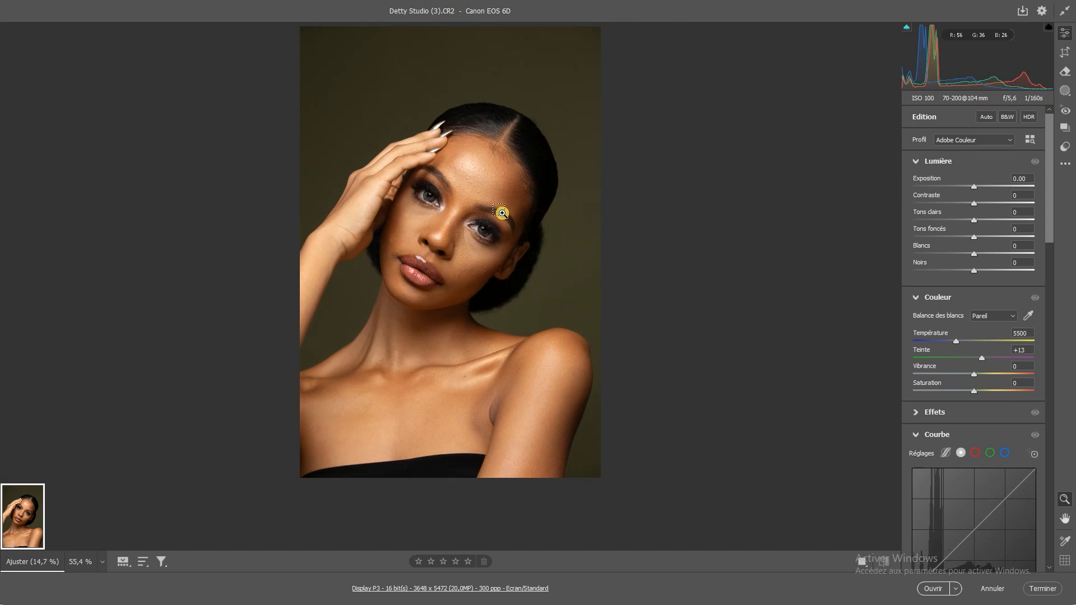
drag(475, 215, 595, 266)
scroll(336, 213, up, 3)
key(h)
drag(344, 259, 499, 233)
key(z)
scroll(922, 381, down, 5)
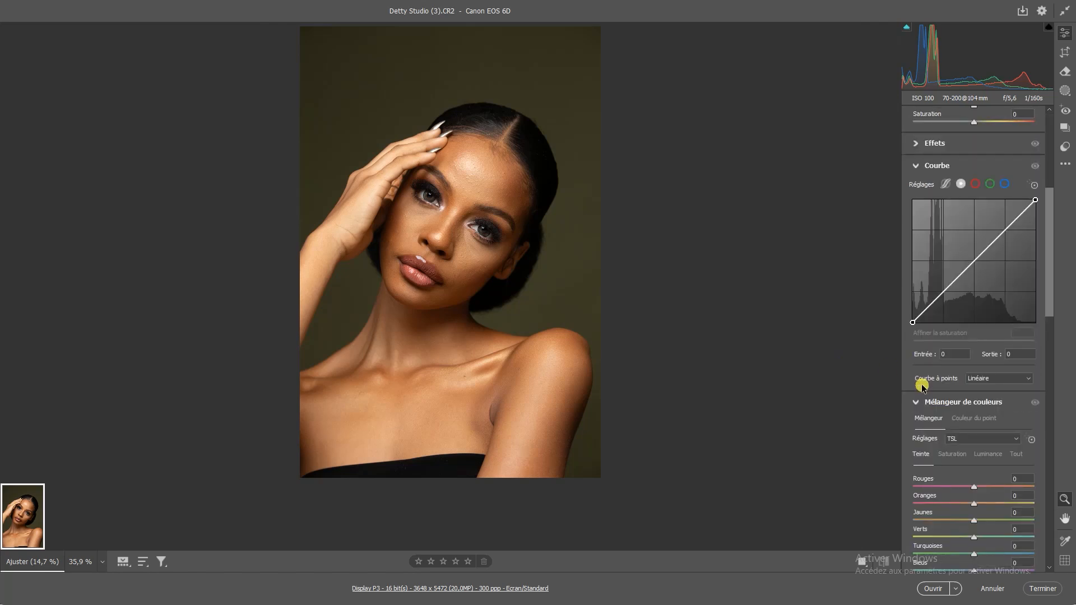
drag(452, 218, 559, 269)
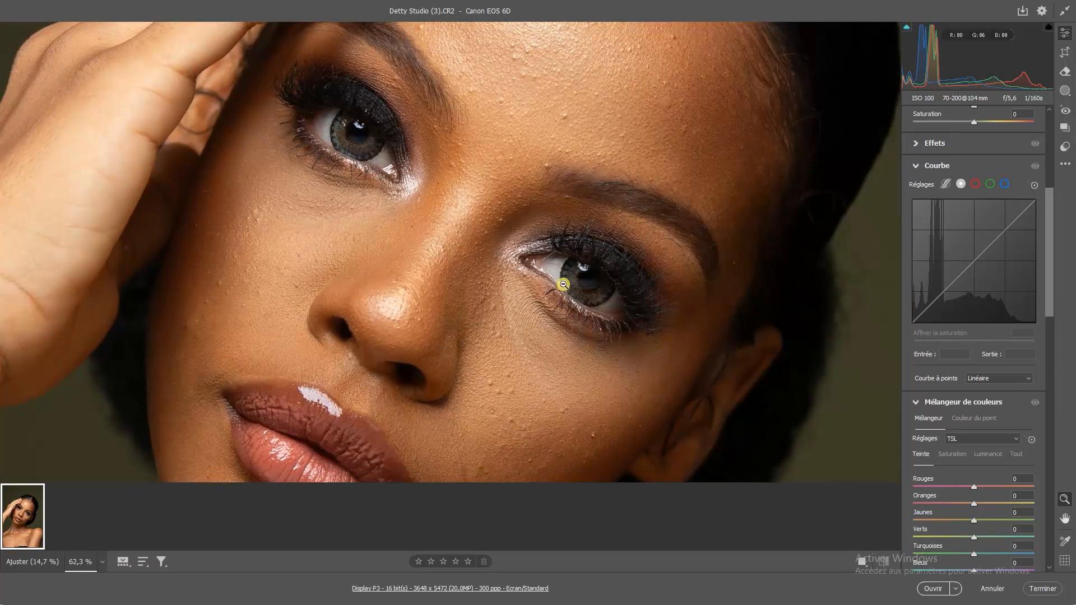
key(ctrl+0)
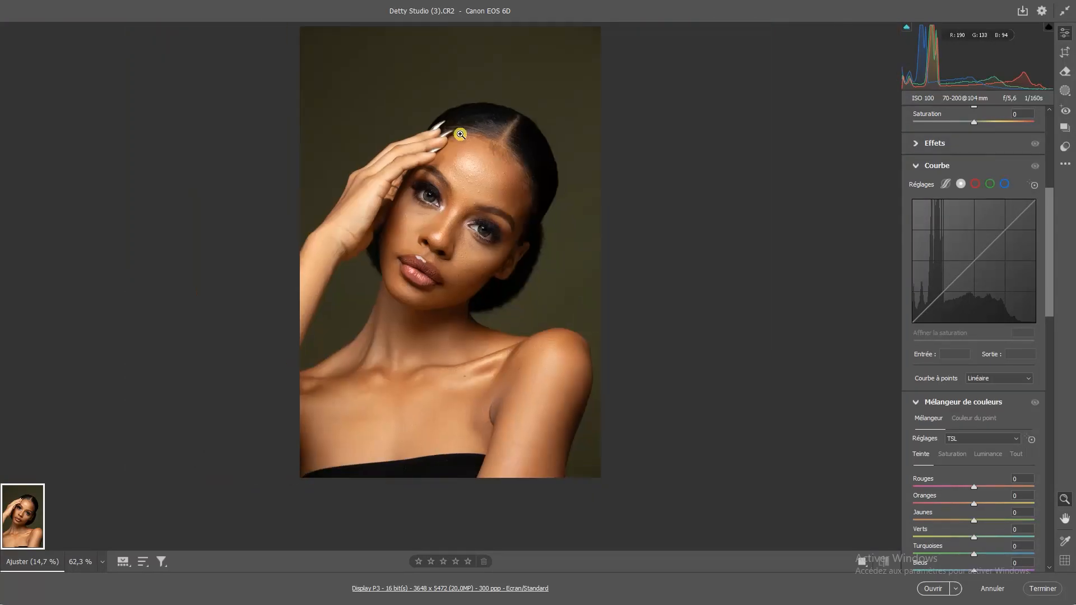
scroll(971, 209, up, 5)
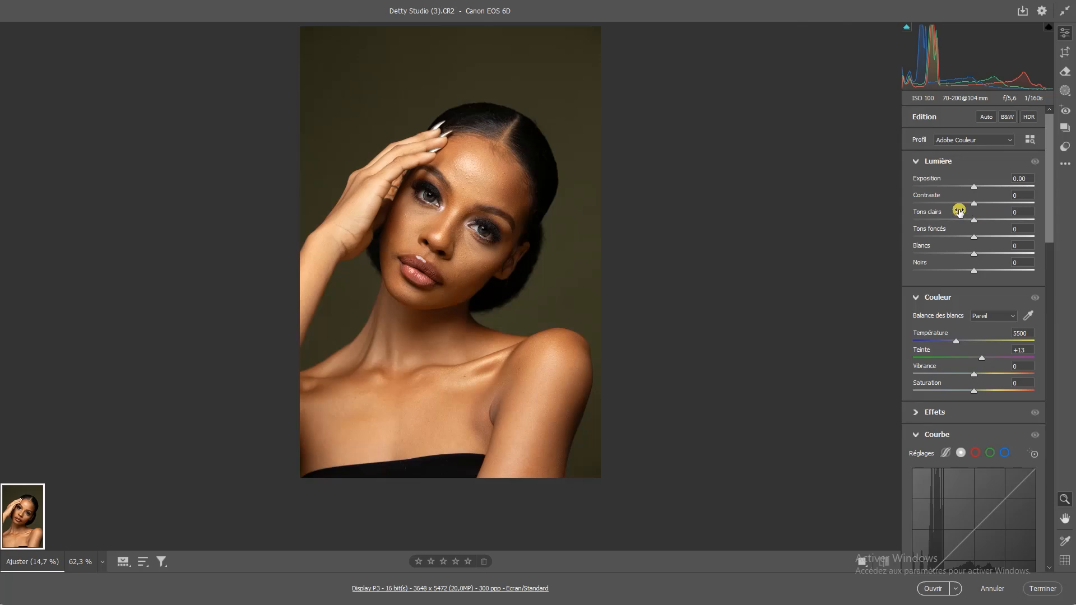
click(473, 235)
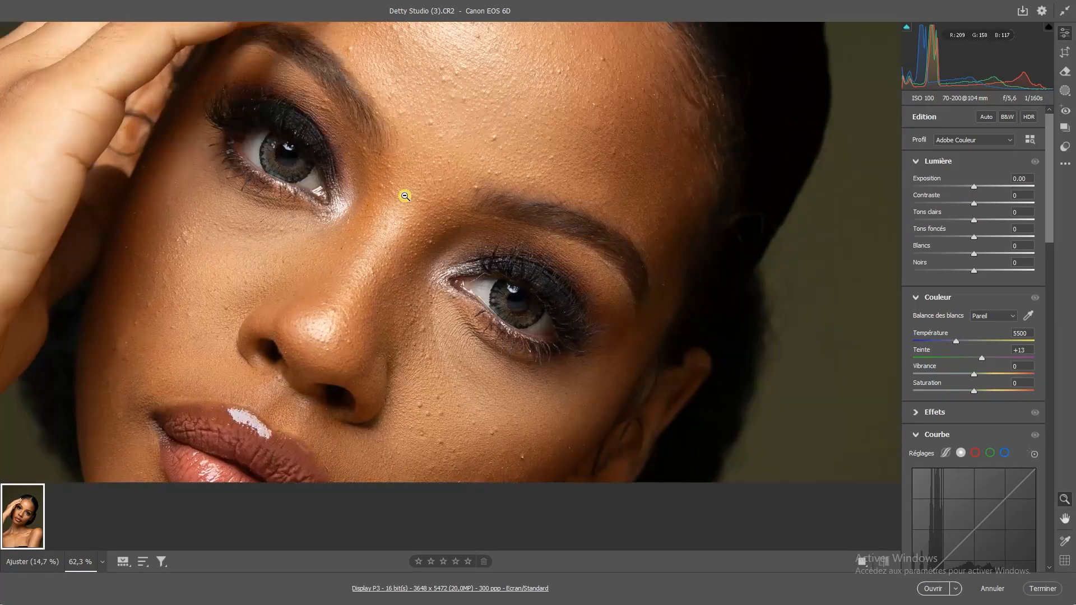
alt+click(404, 222)
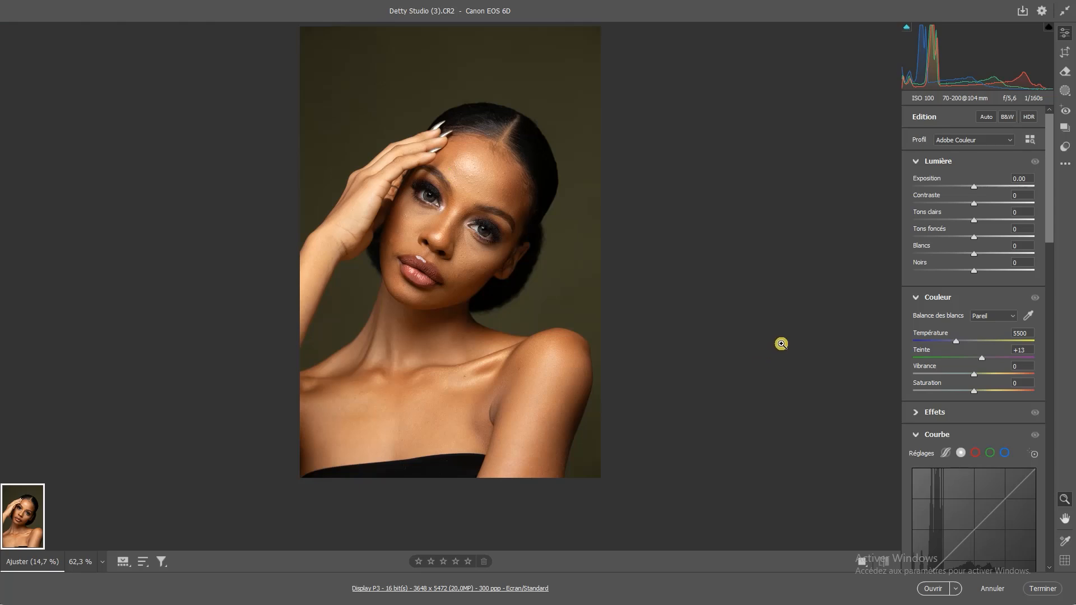
click(612, 291)
drag(588, 284, 459, 235)
Take the raw editor out of full-screen mode and back, and check the face up close
click(1064, 12)
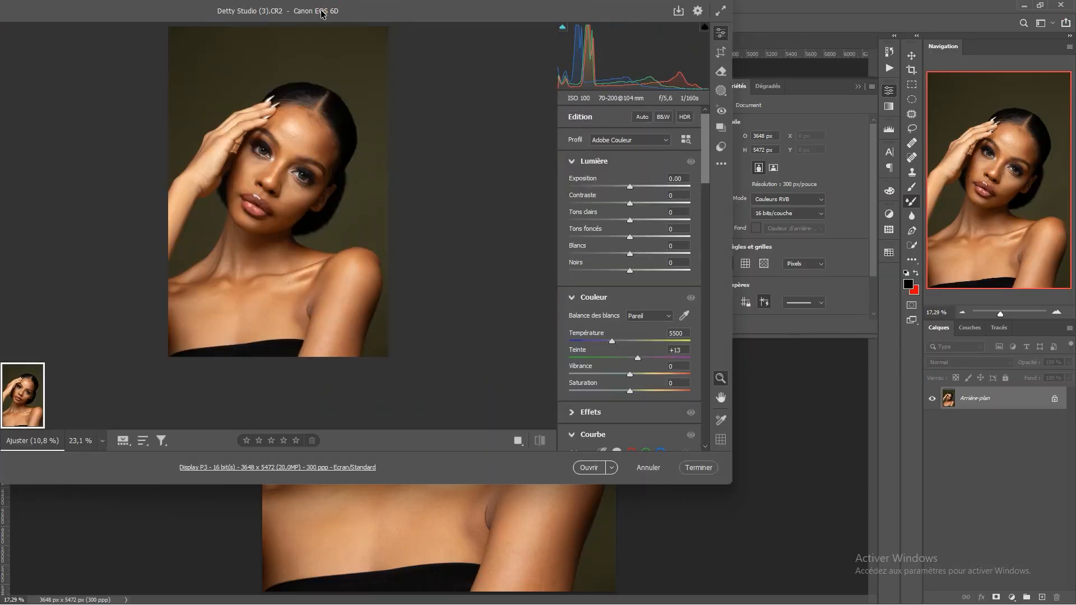
click(721, 10)
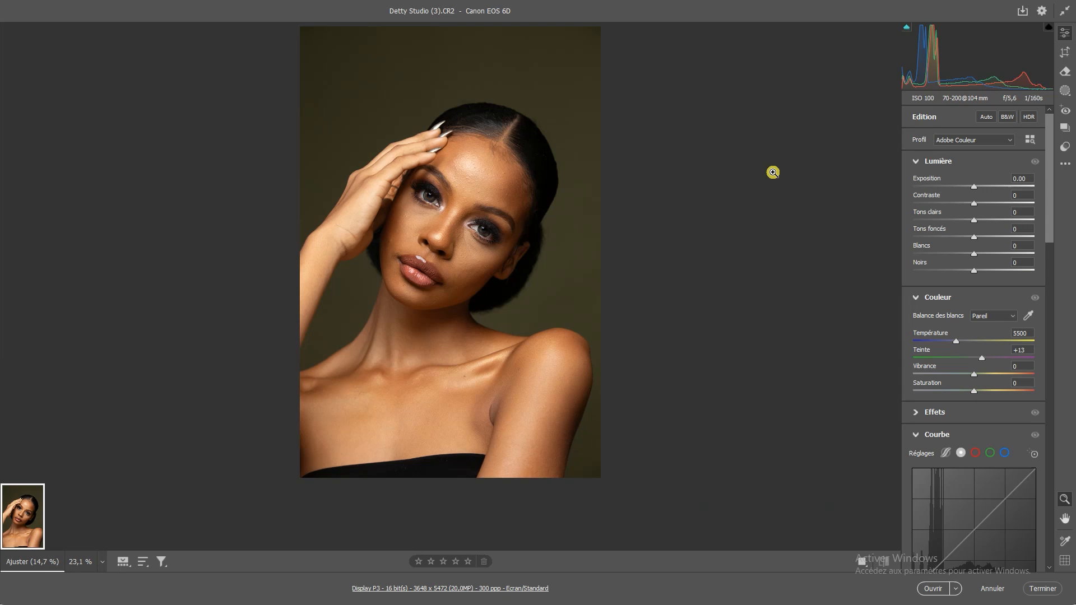
drag(461, 224, 556, 260)
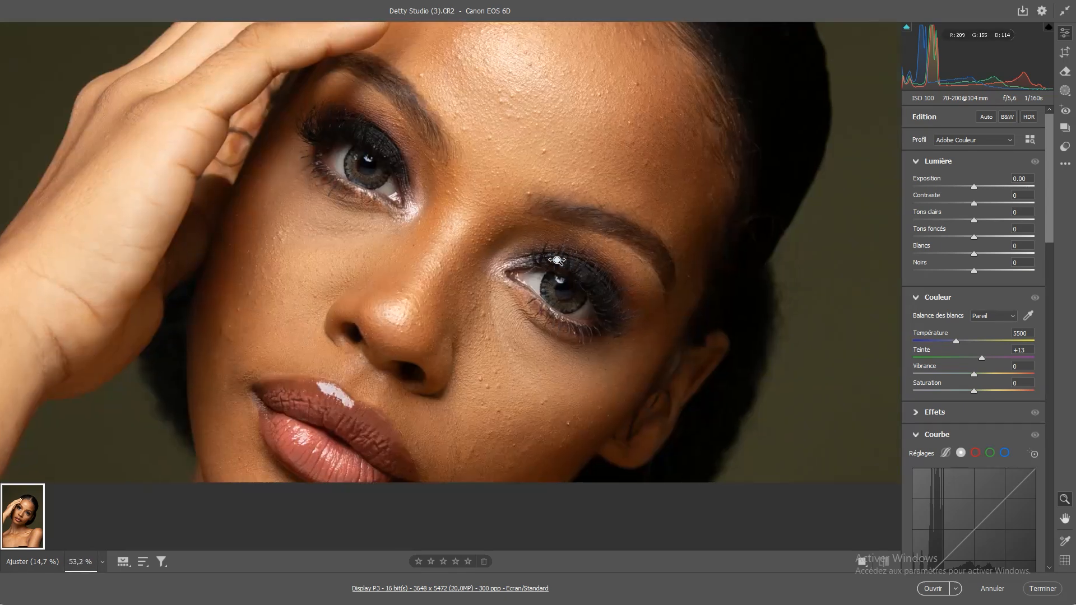
alt+click(464, 215)
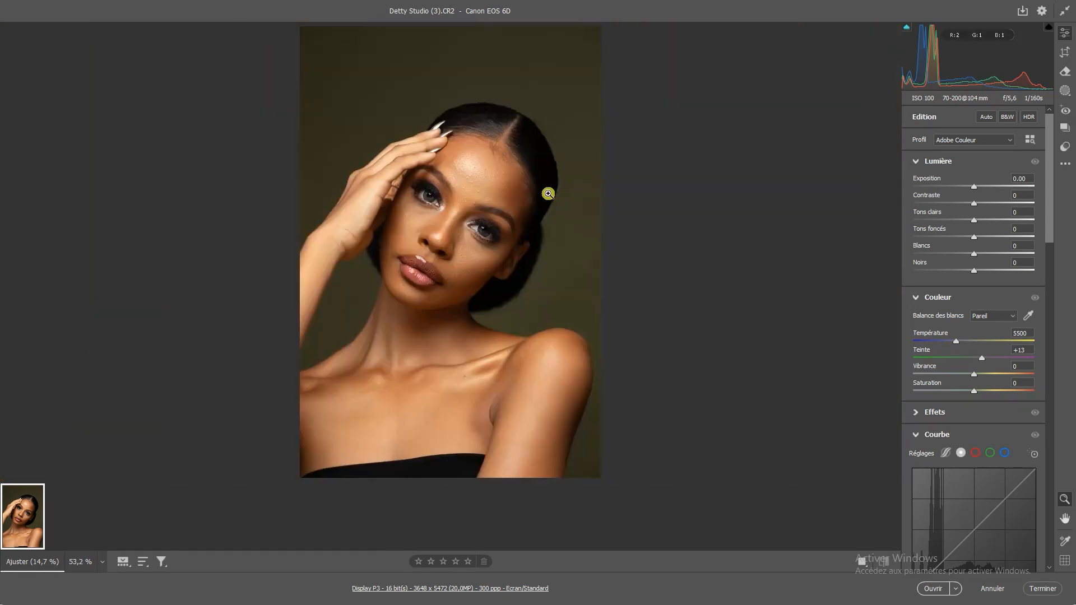
Adjust the portrait's light settings: contrast +7, highlights -81, shadows +70, whites -71 and blacks -10
drag(976, 205, 978, 202)
click(1024, 196)
mouse_move(973, 220)
mouse_down()
mouse_move(916, 223)
mouse_move(1021, 237)
mouse_up()
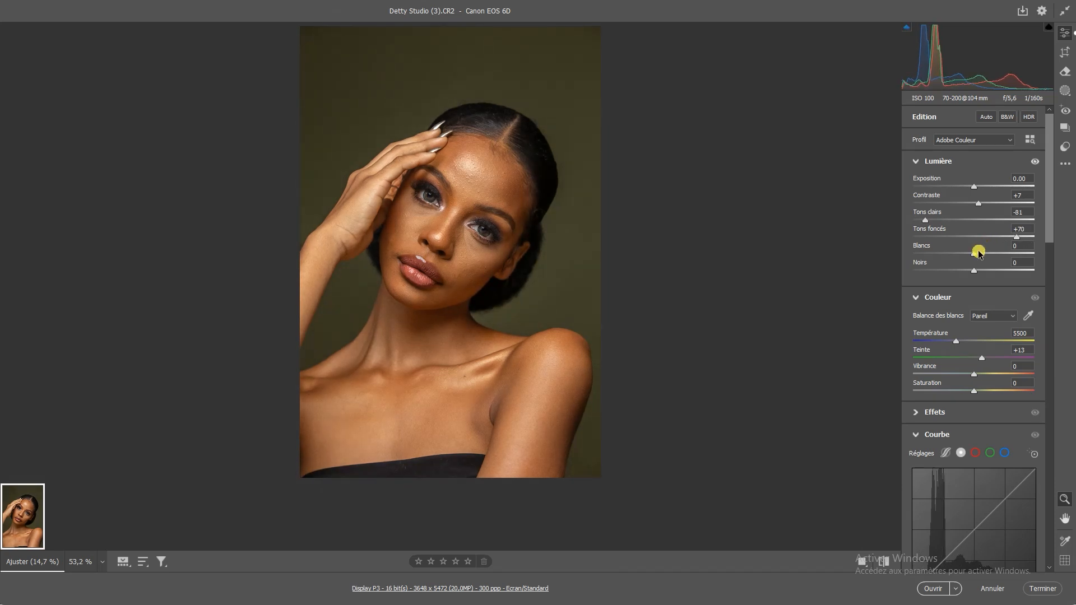
drag(970, 257, 944, 261)
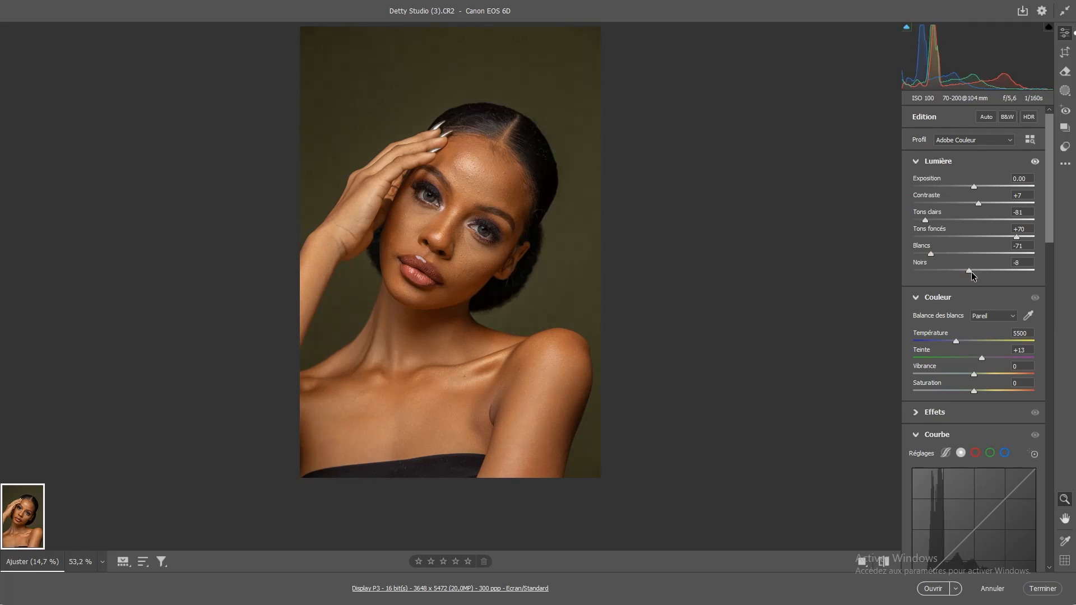
drag(971, 273, 970, 274)
Set the exposure to +0.35, checking the face up close and in full view
drag(498, 241, 583, 275)
click(478, 222)
drag(978, 175, 981, 162)
click(485, 229)
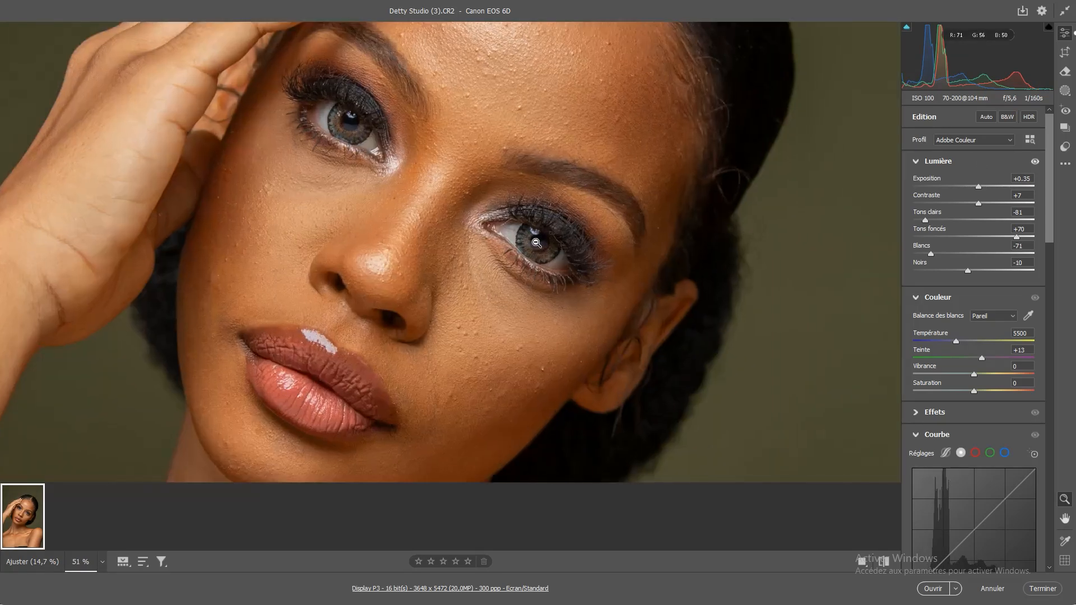
click(440, 178)
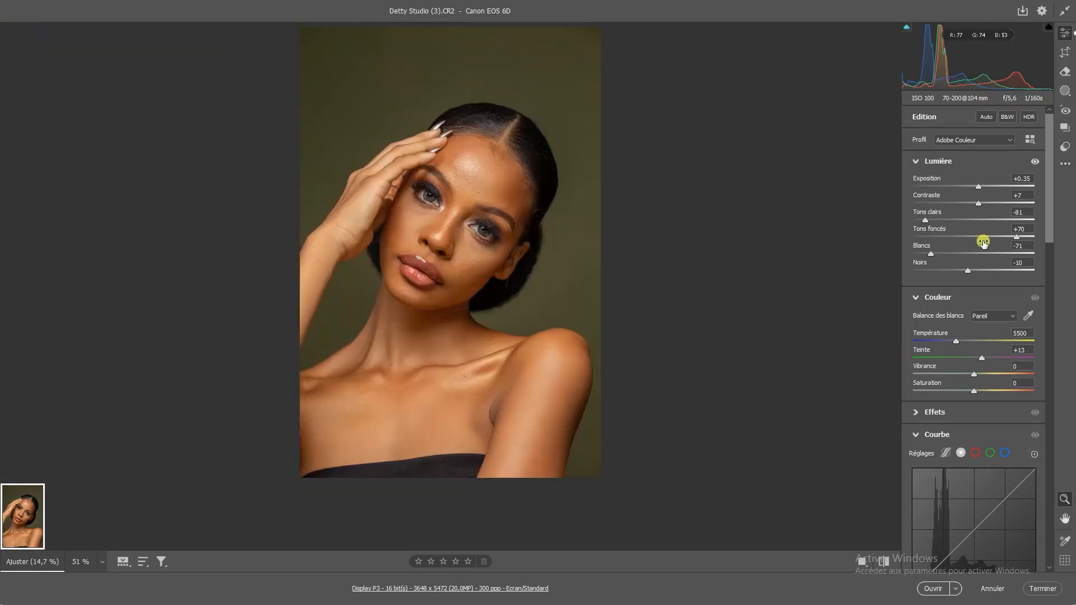
click(447, 221)
click(446, 221)
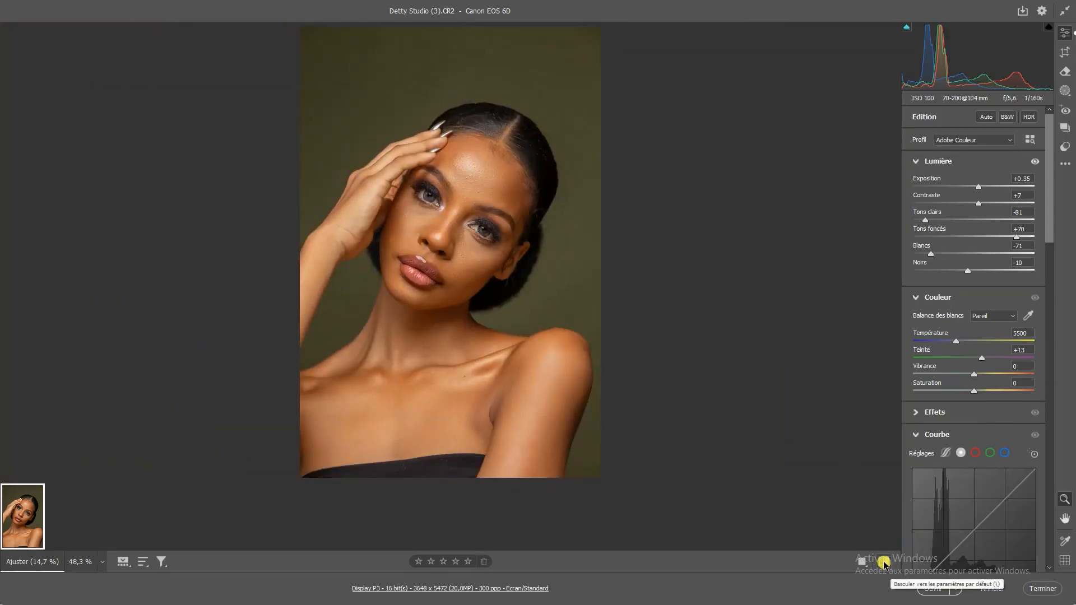
Compare the portrait with default and current settings several times, and inspect the face up close with the adjustments applied
click(884, 561)
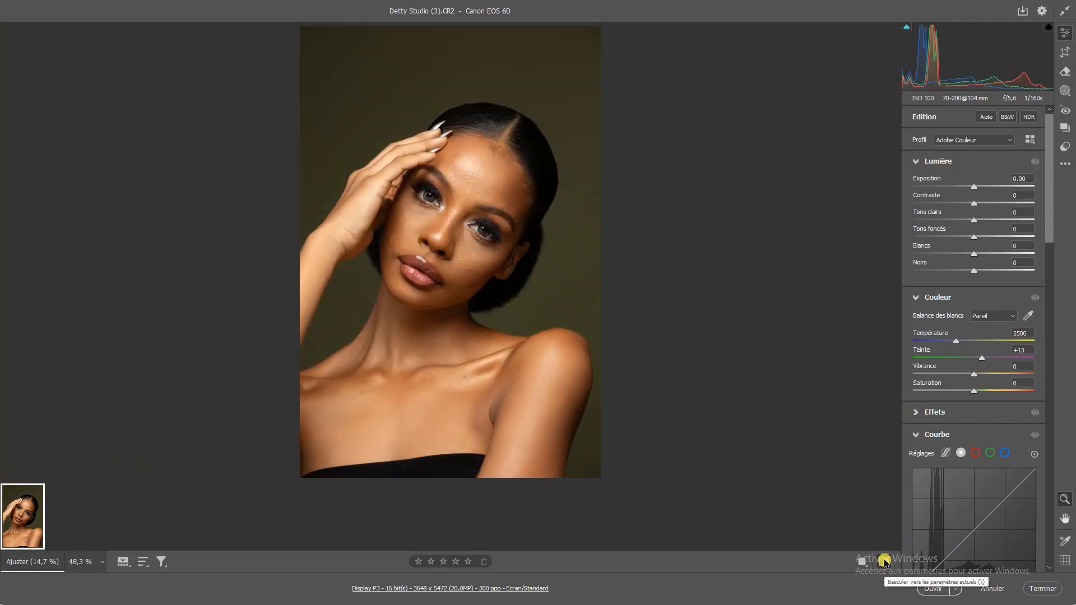
click(885, 561)
click(885, 561)
click(885, 561)
click(884, 561)
click(884, 561)
click(493, 236)
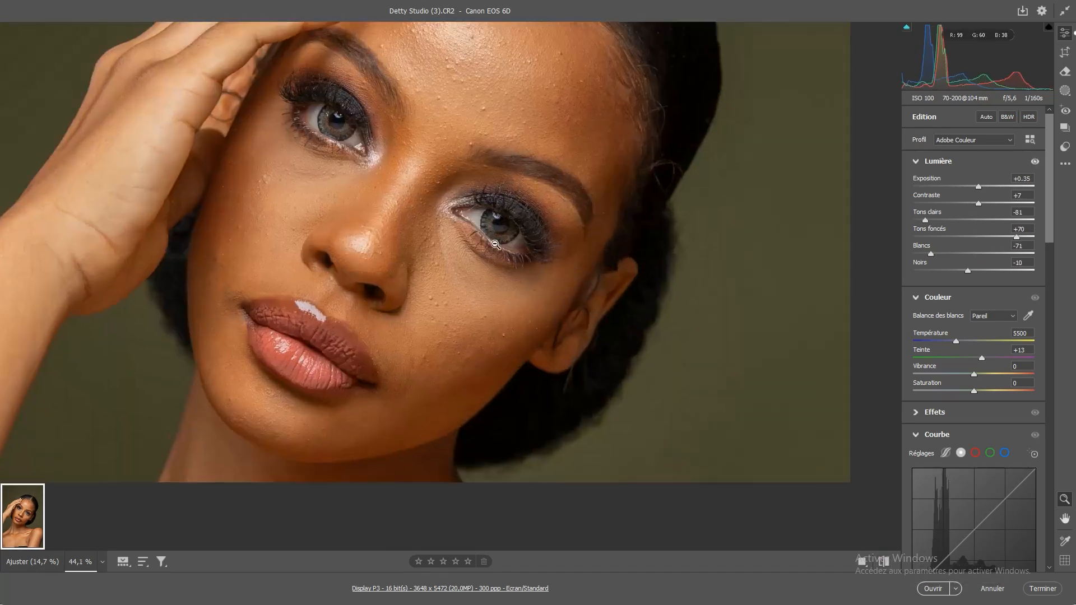
click(438, 217)
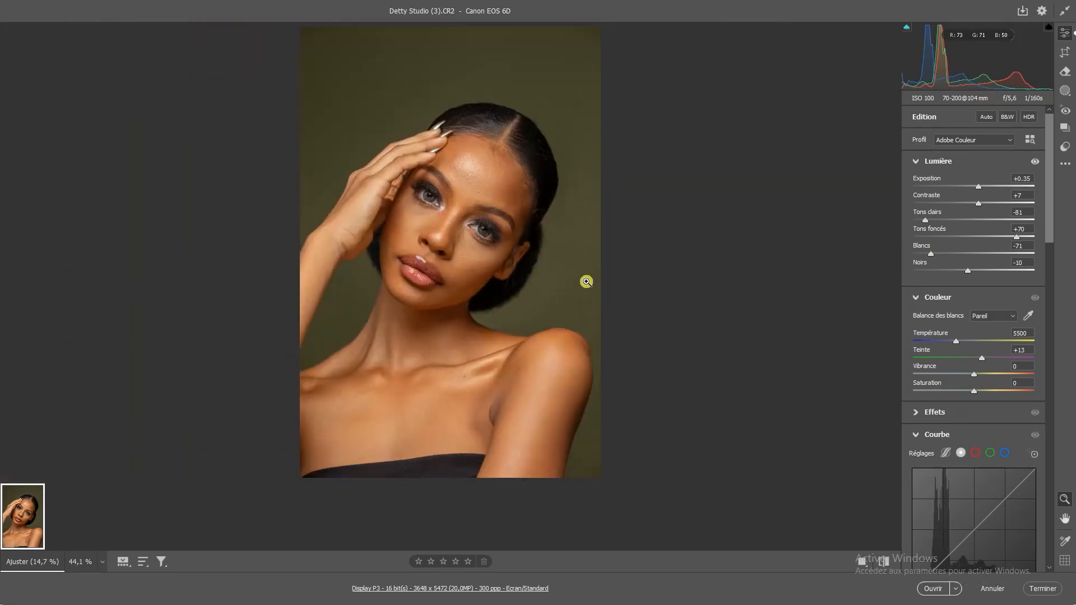
Open the adjusted raw portrait in Photoshop and collapse the Properties panel
click(929, 590)
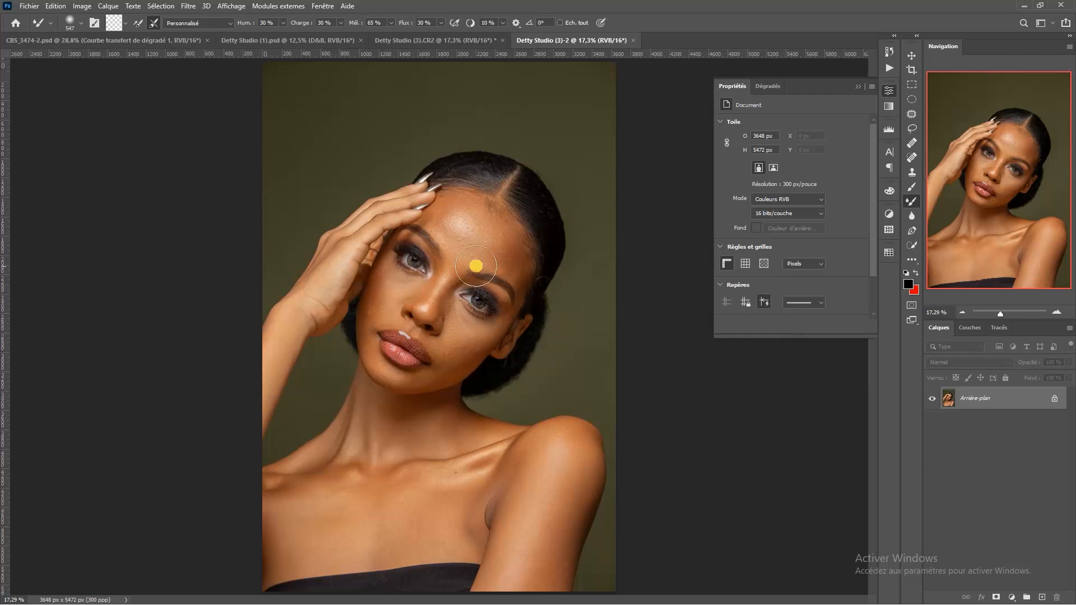
scroll(447, 256, up, 5)
scroll(454, 200, down, 5)
click(890, 91)
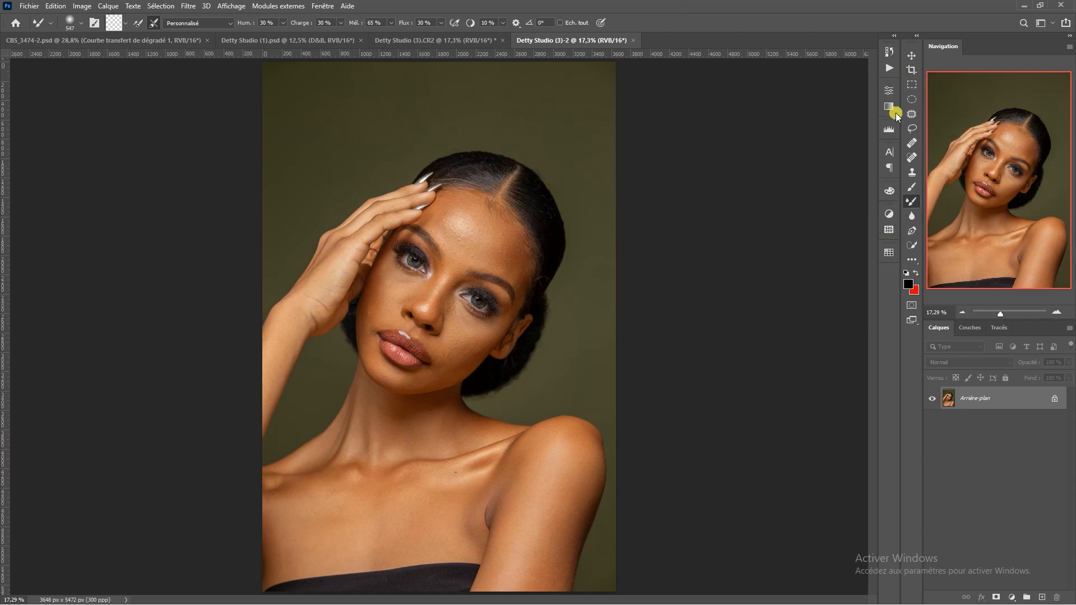
Switch to the Les indispensables workspace and return to the Lil'PrO Retouche Pannel workspace
click(1054, 24)
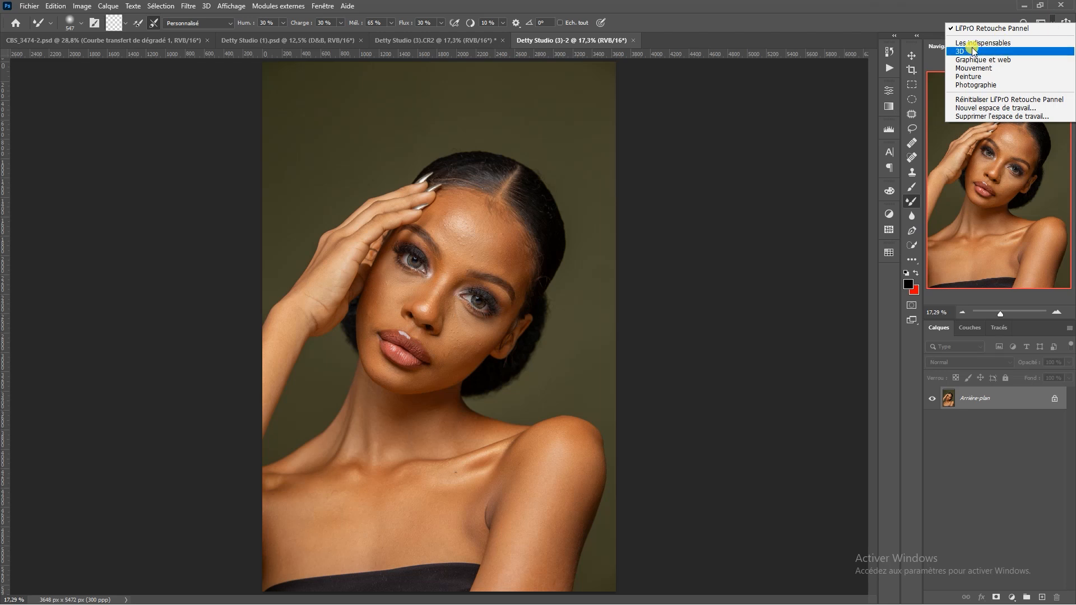
click(1001, 43)
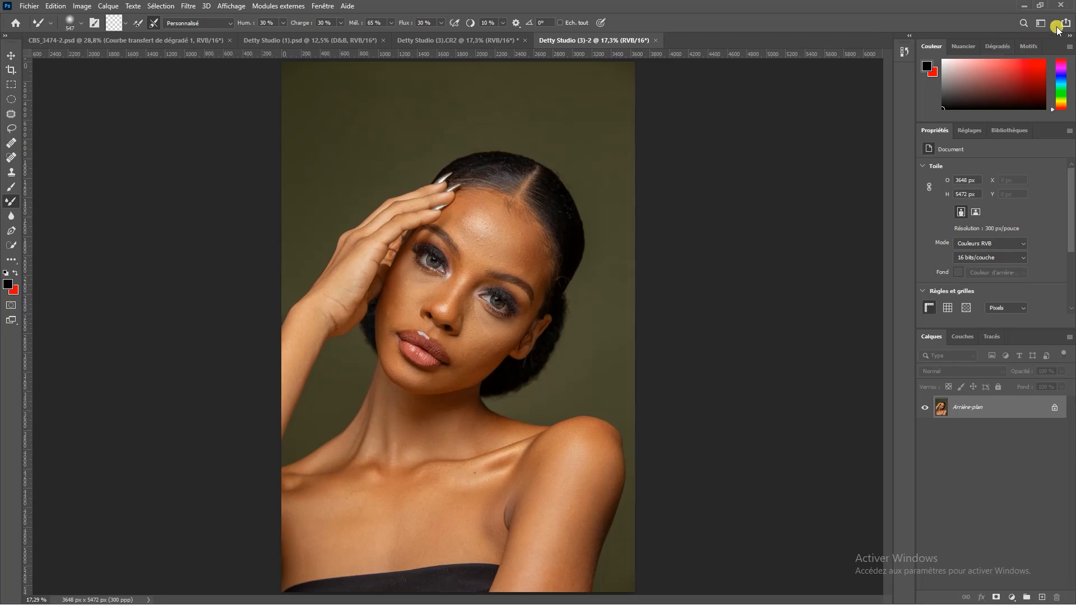
click(1053, 24)
click(1000, 30)
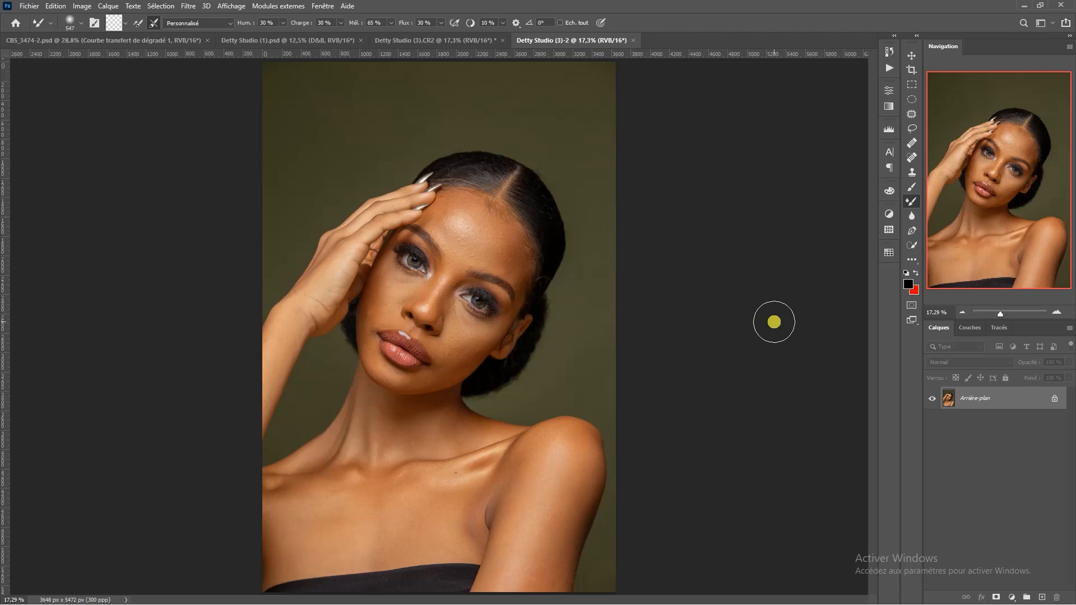
Inspect the blemishes and skin texture on the forehead, cheeks and nose at several magnifications, and return to the full view
scroll(418, 293, up, 5)
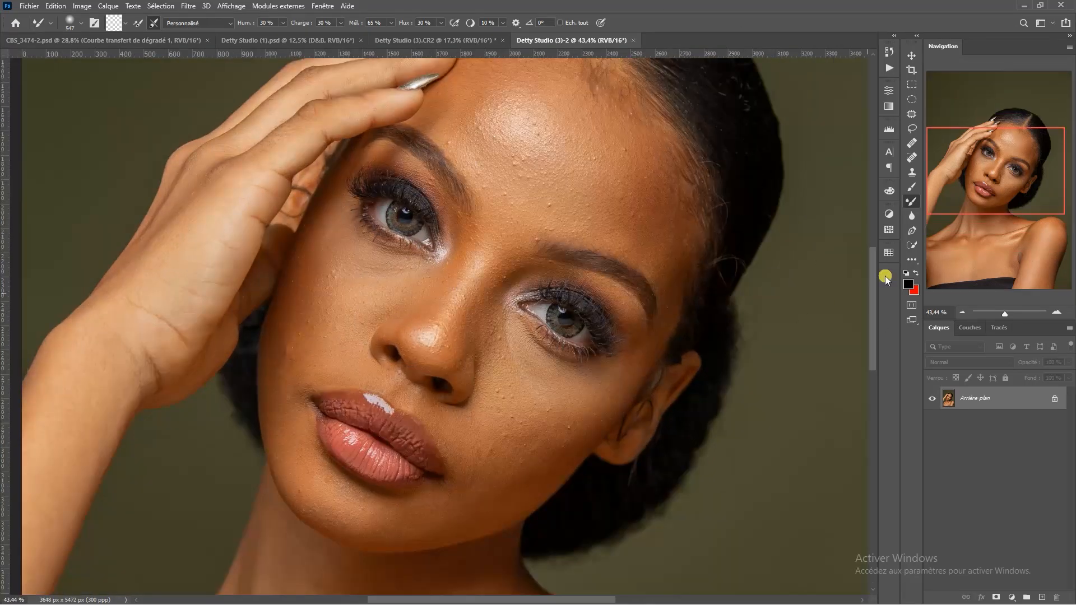
scroll(481, 208, down, 3)
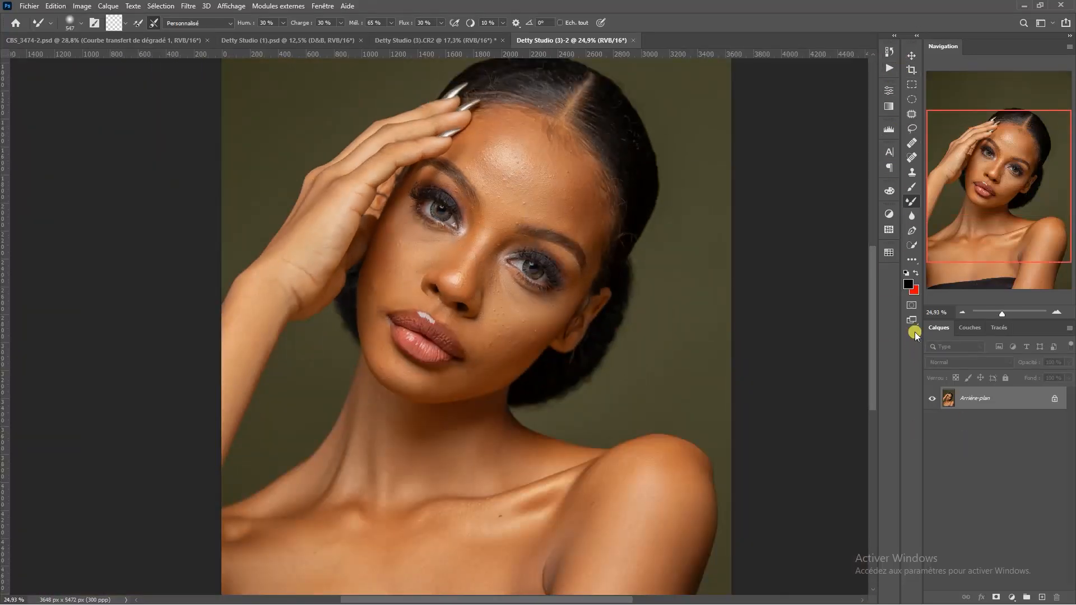
scroll(445, 283, up, 3)
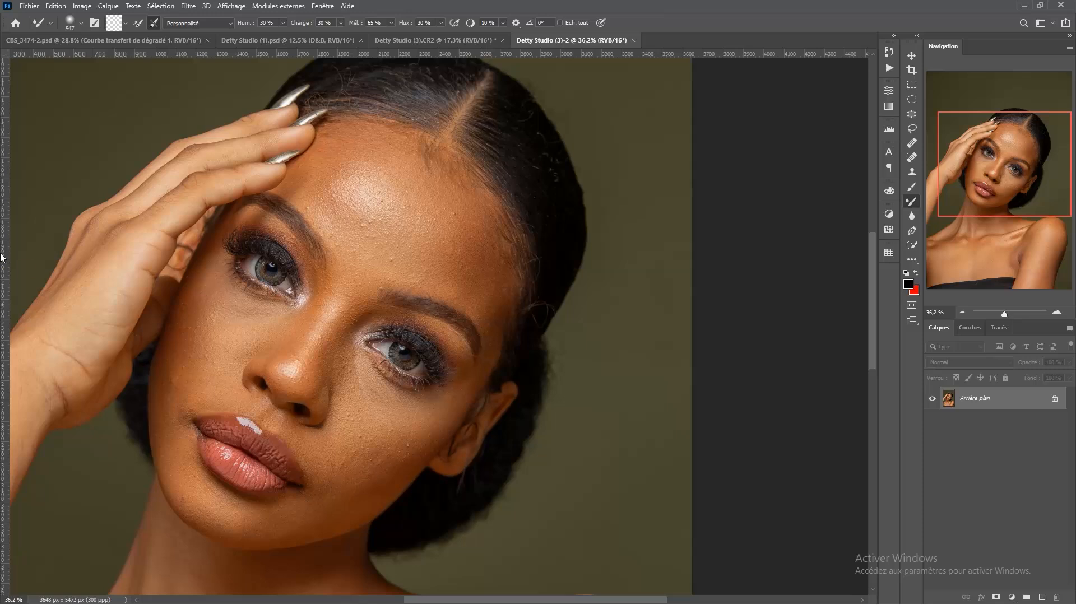
scroll(41, 259, down, 3)
drag(211, 311, 369, 285)
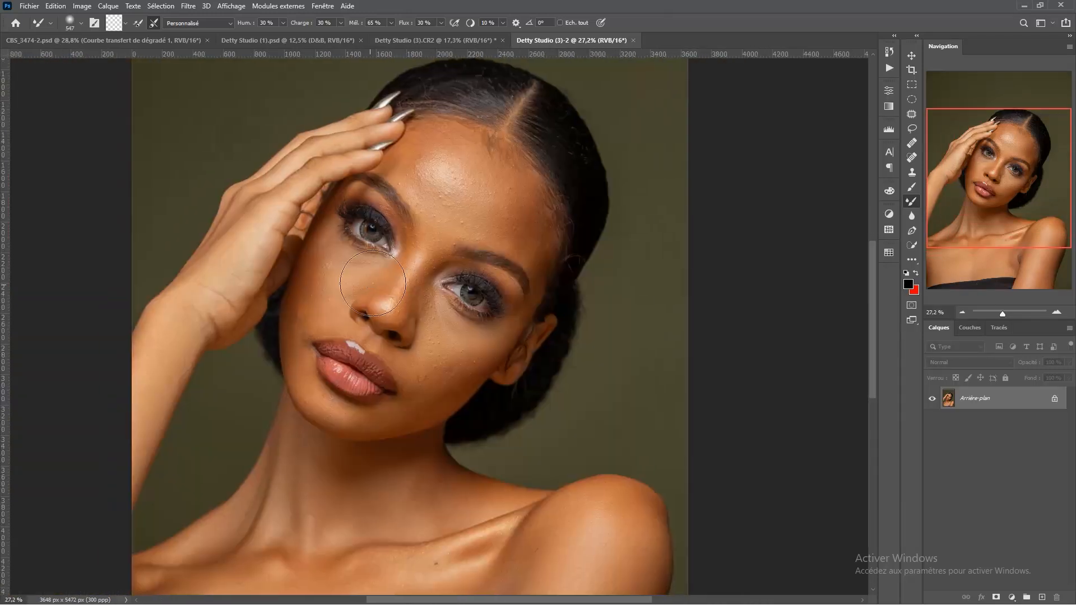
scroll(413, 223, up, 4)
scroll(413, 223, down, 4)
key(ctrl+0)
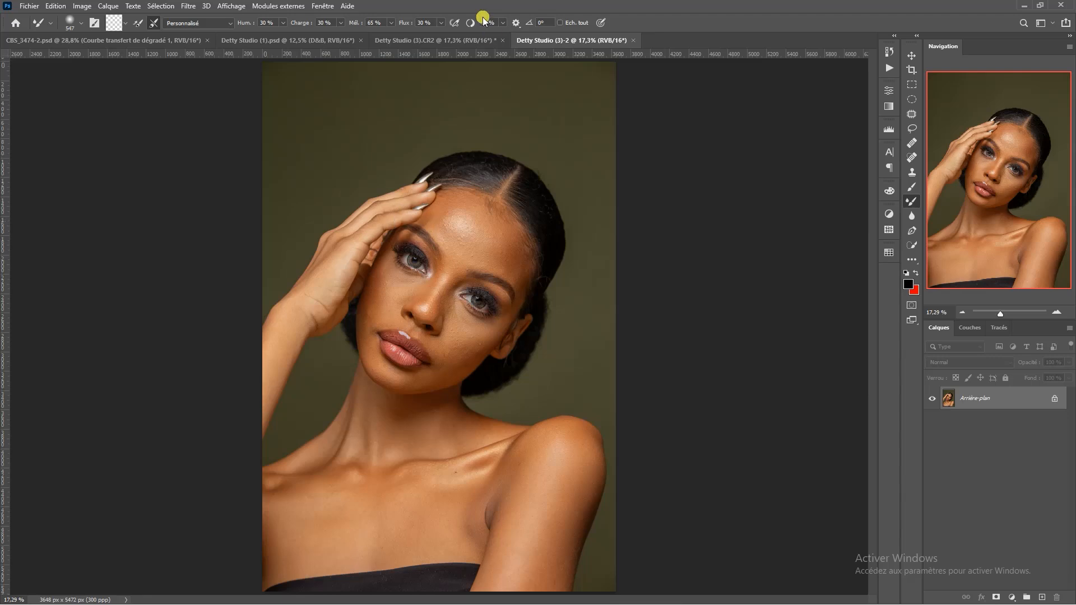
scroll(456, 263, up, 1)
scroll(456, 264, up, 2)
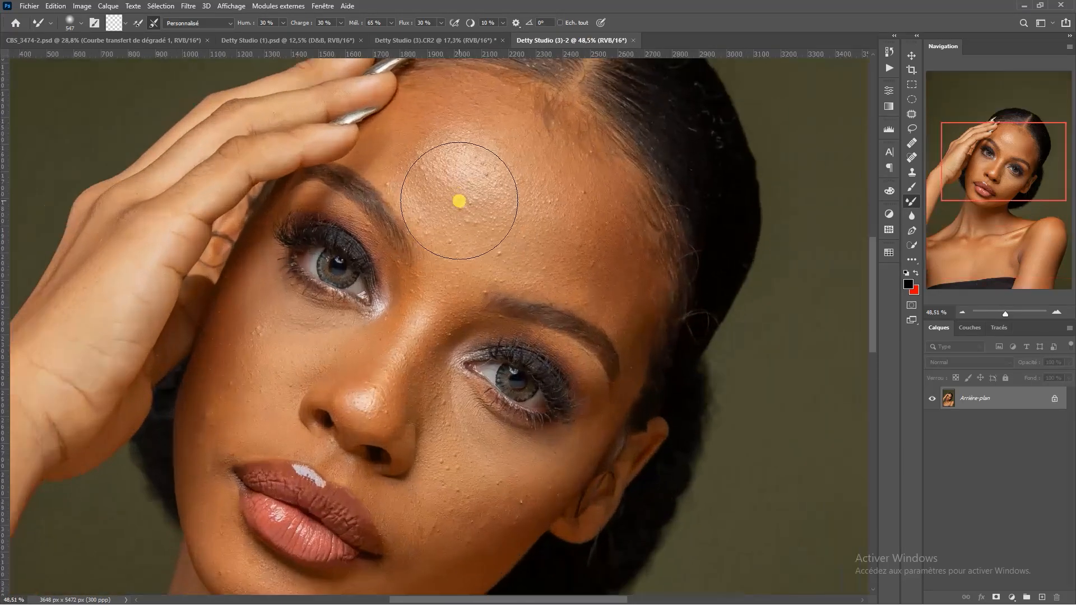
scroll(456, 185, down, 1)
key(ctrl+0)
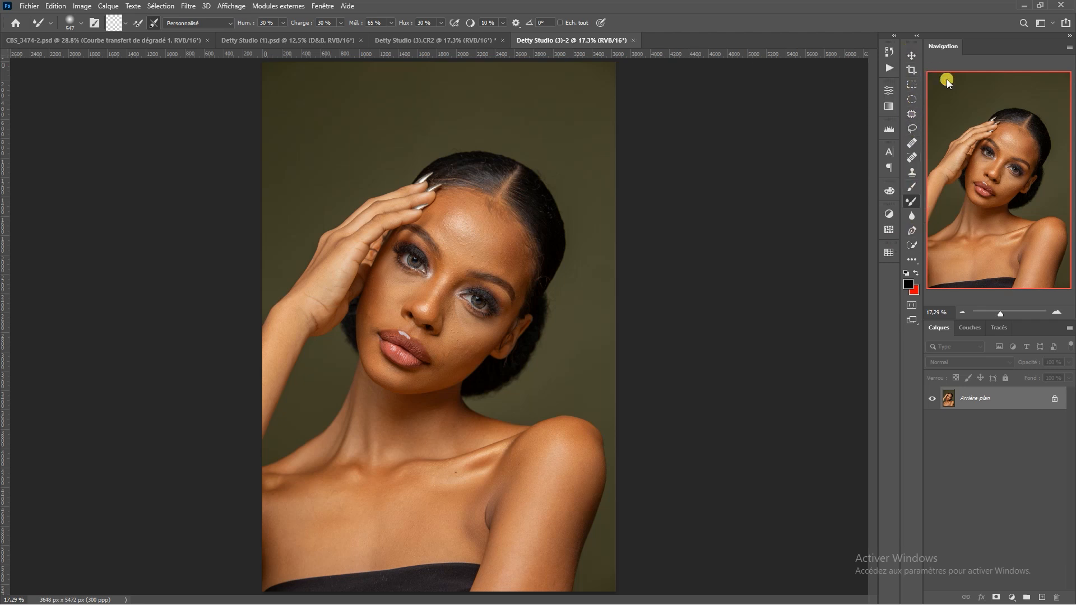
click(1048, 23)
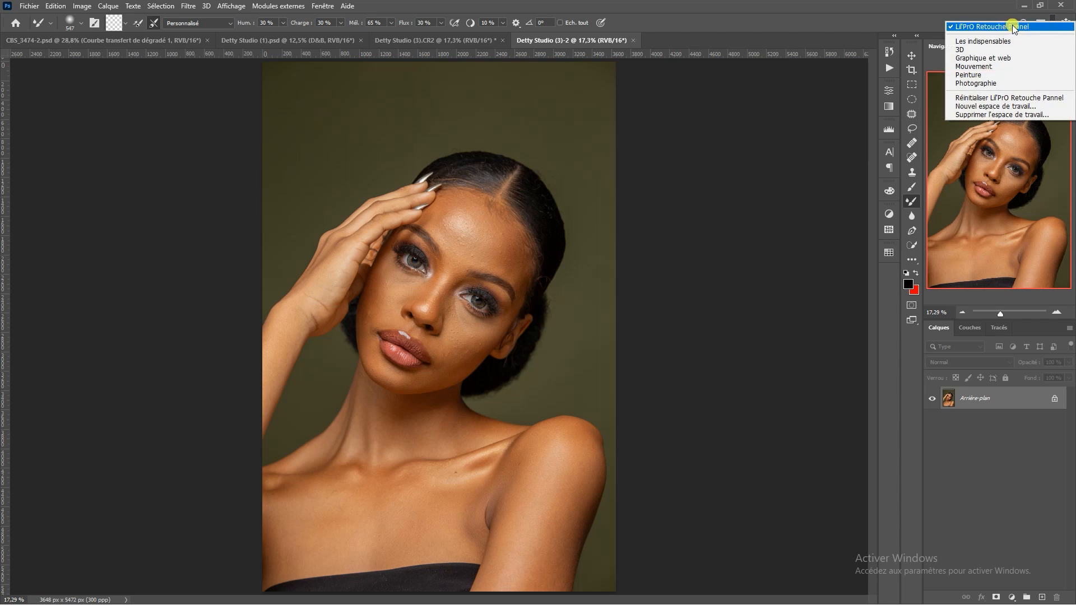
click(903, 370)
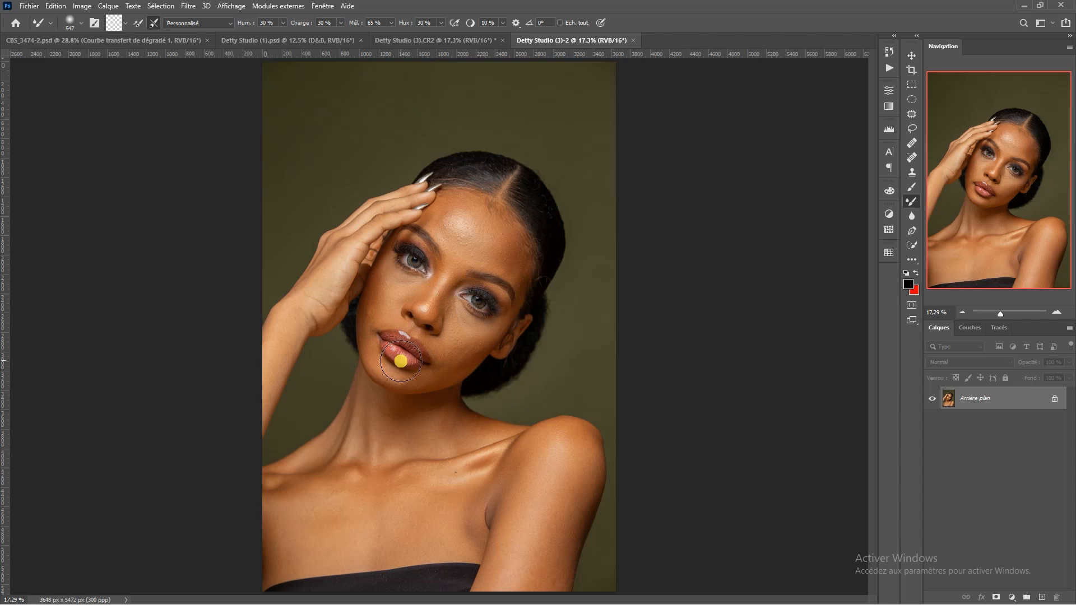
Crop the portrait to a 4:5 ratio, keeping the full width and trimming background above the head and the black top below
click(911, 70)
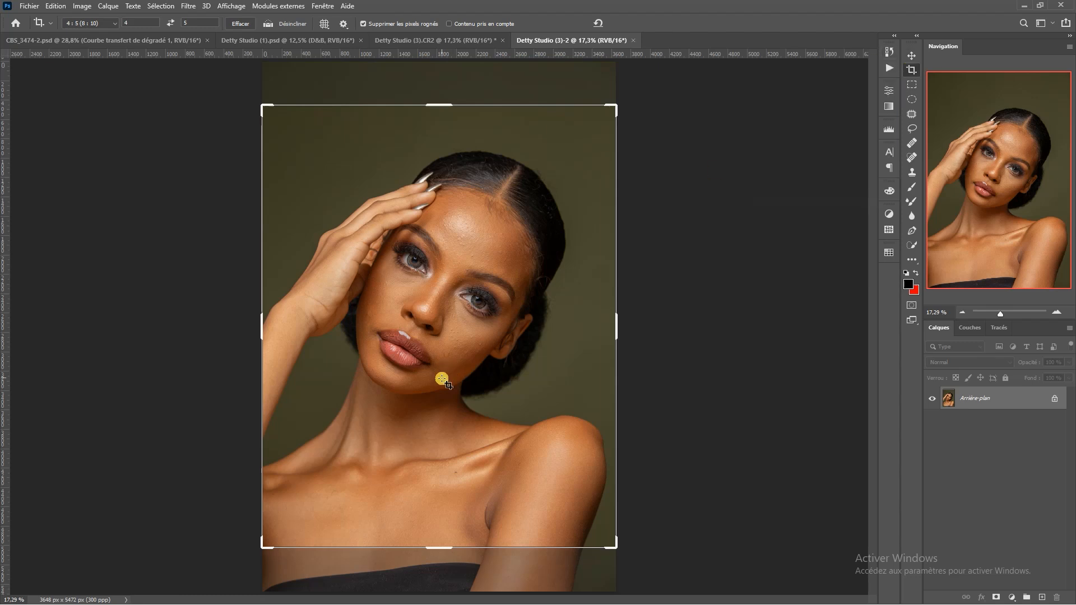
click(447, 411)
mouse_move(449, 434)
mouse_down()
mouse_move(449, 406)
mouse_move(451, 417)
mouse_up()
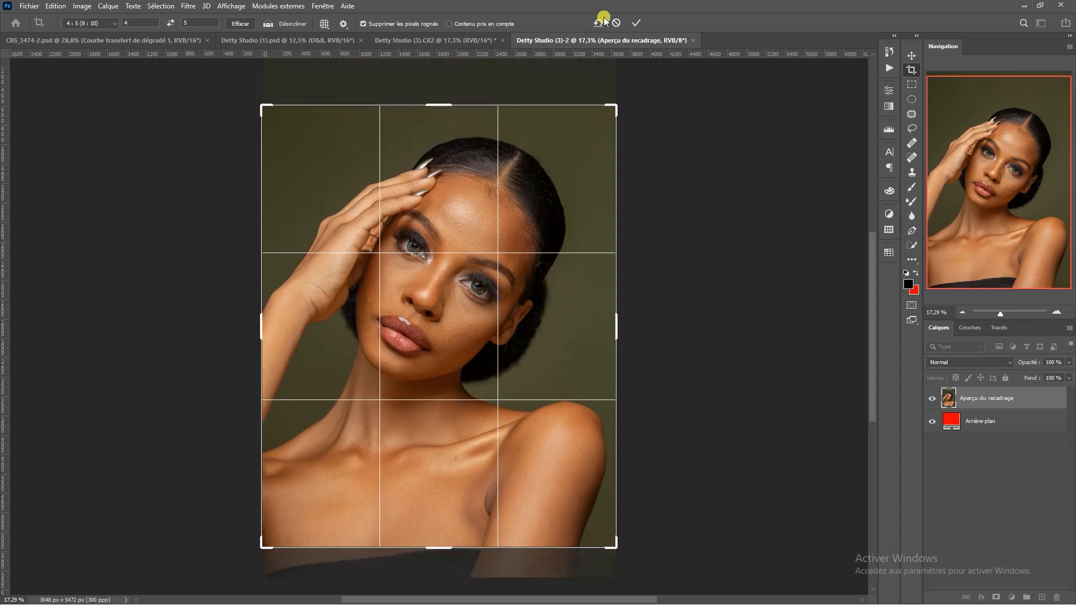
click(636, 23)
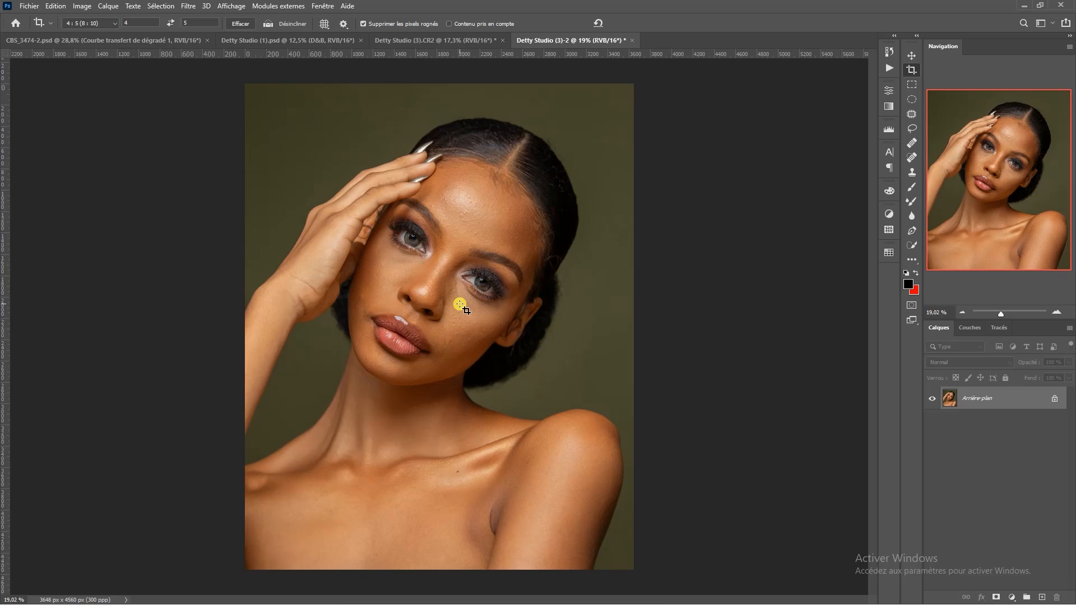
scroll(459, 304, up, 2)
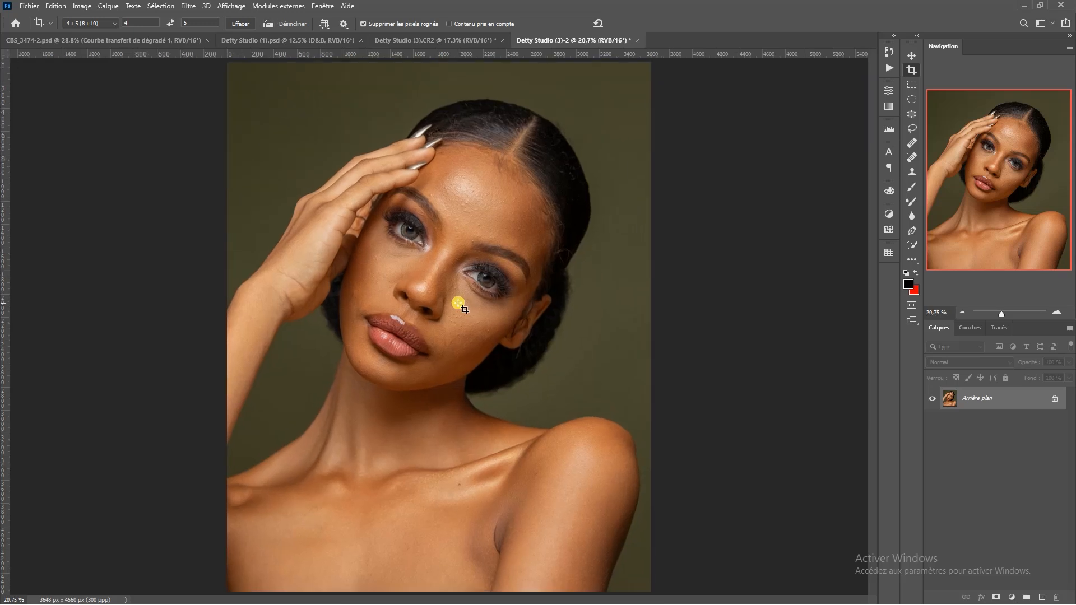
Duplicate the Arrière-plan layer and make the copy the active layer for retouching
scroll(465, 220, up, 5)
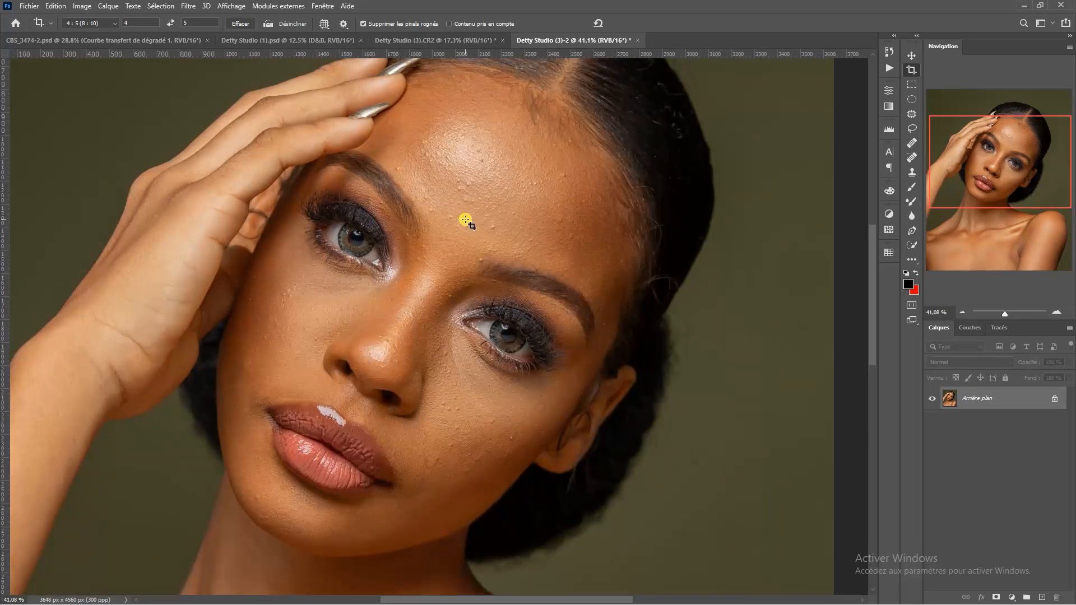
scroll(465, 220, down, 5)
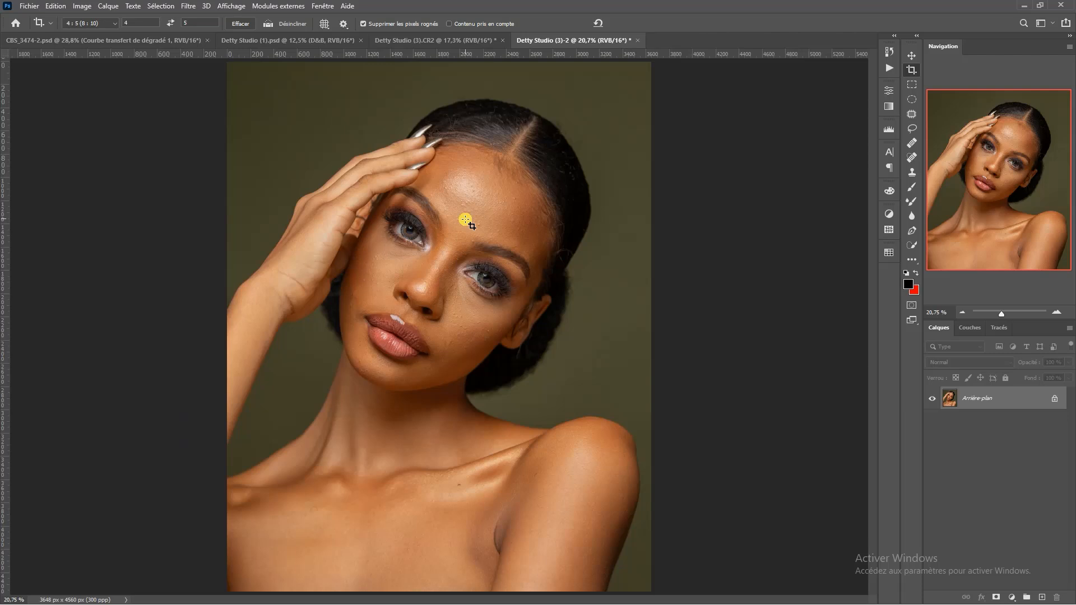
scroll(466, 220, up, 8)
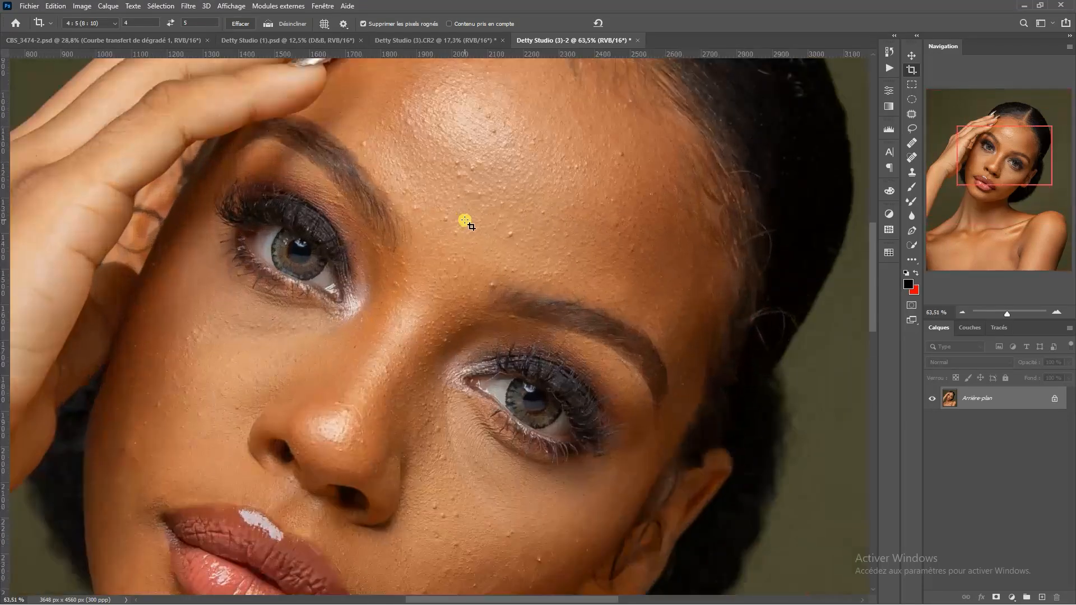
scroll(541, 190, up, 1)
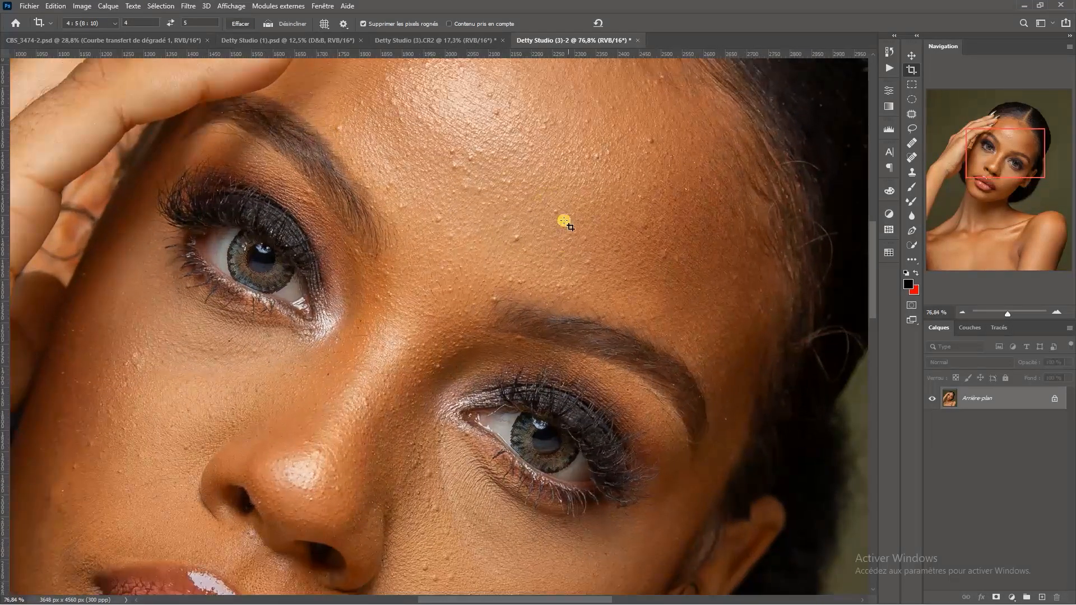
scroll(521, 173, down, 7)
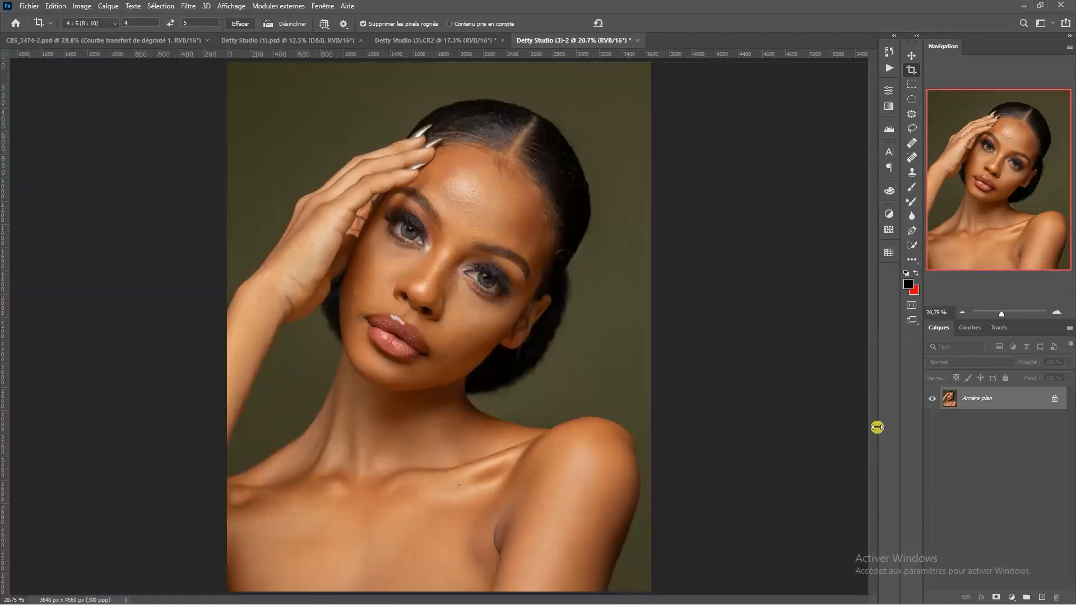
drag(995, 398, 1042, 595)
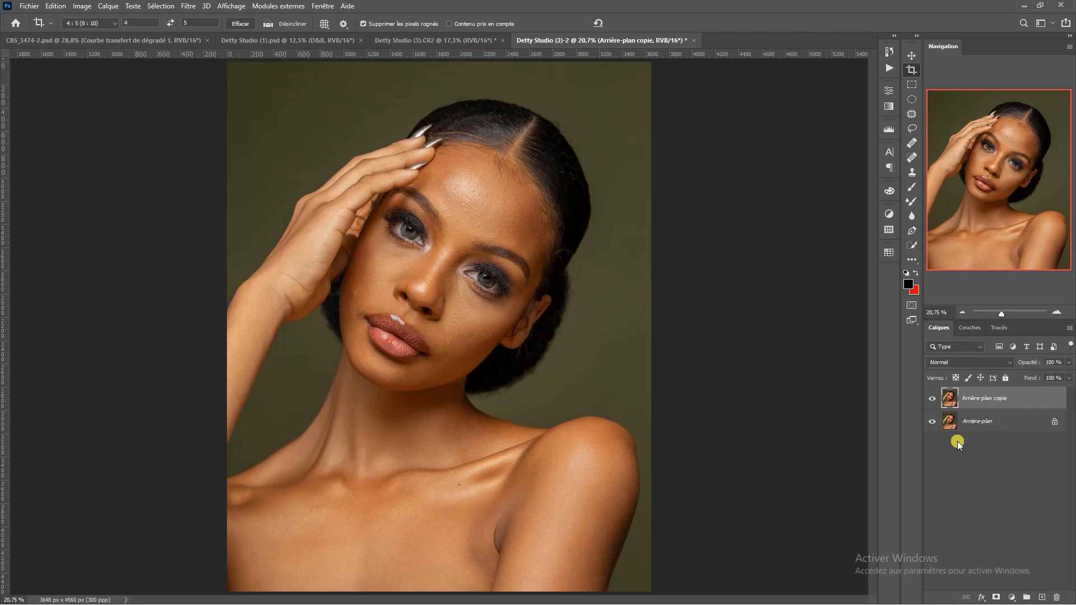
click(988, 426)
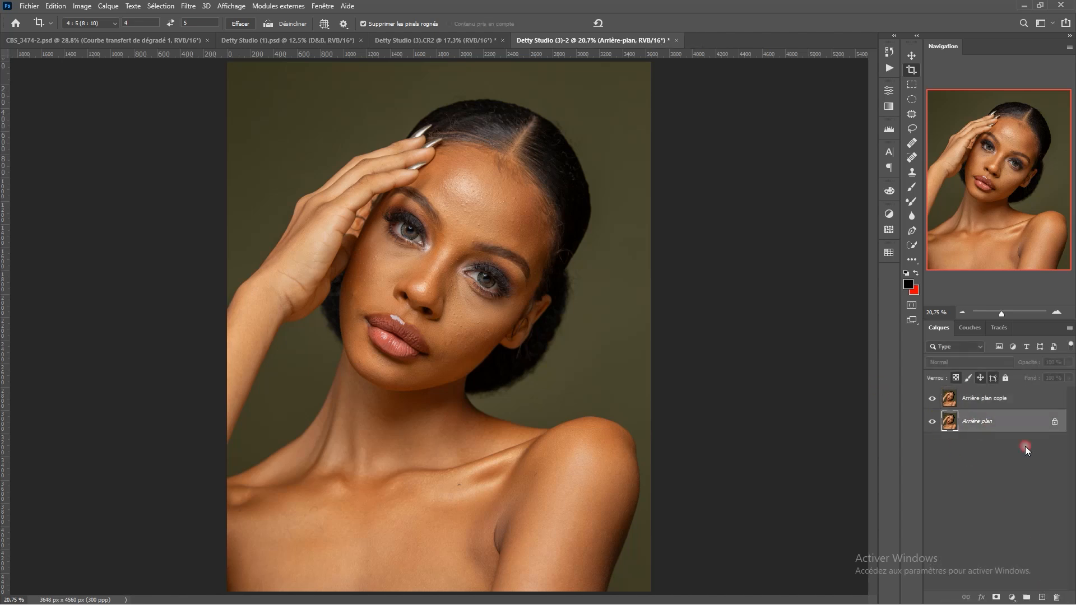
click(979, 402)
Examine the forehead and brow skin texture at several magnifications, with the Patch tool ready
scroll(516, 217, up, 6)
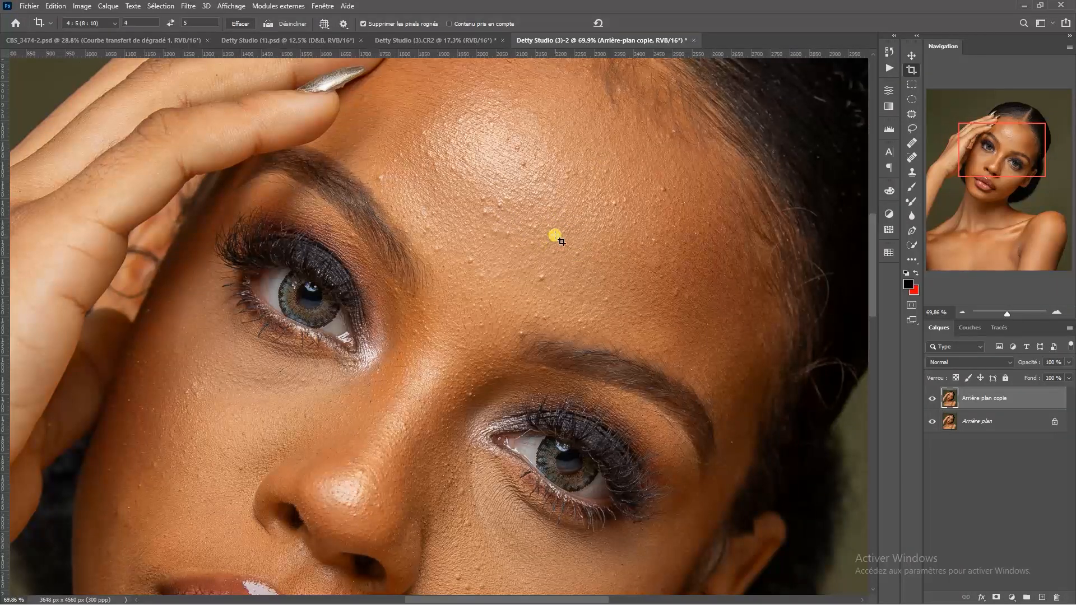
scroll(555, 235, down, 3)
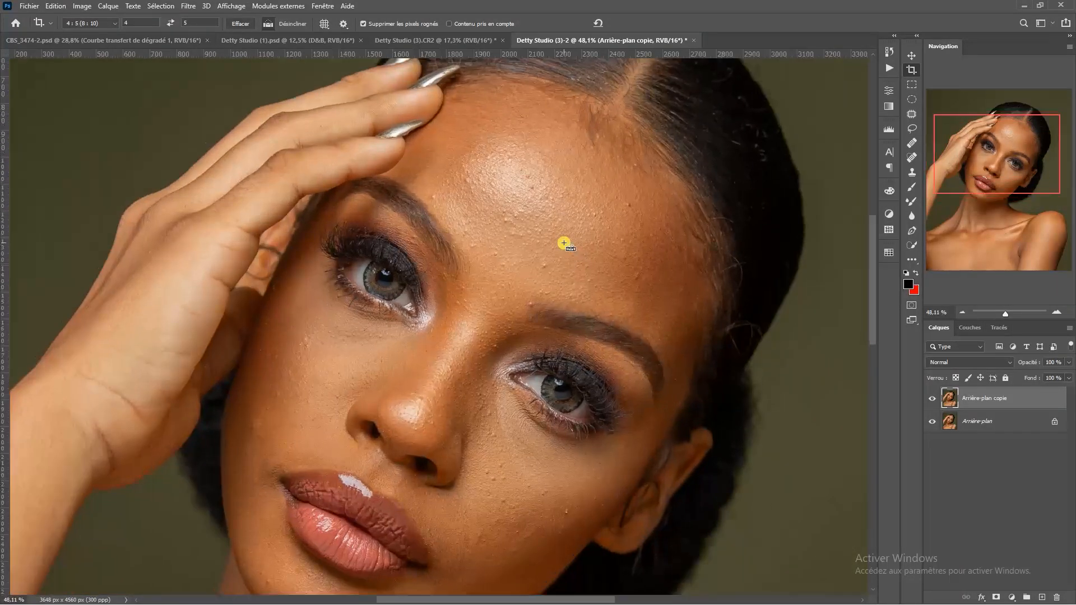
key(ctrl+0)
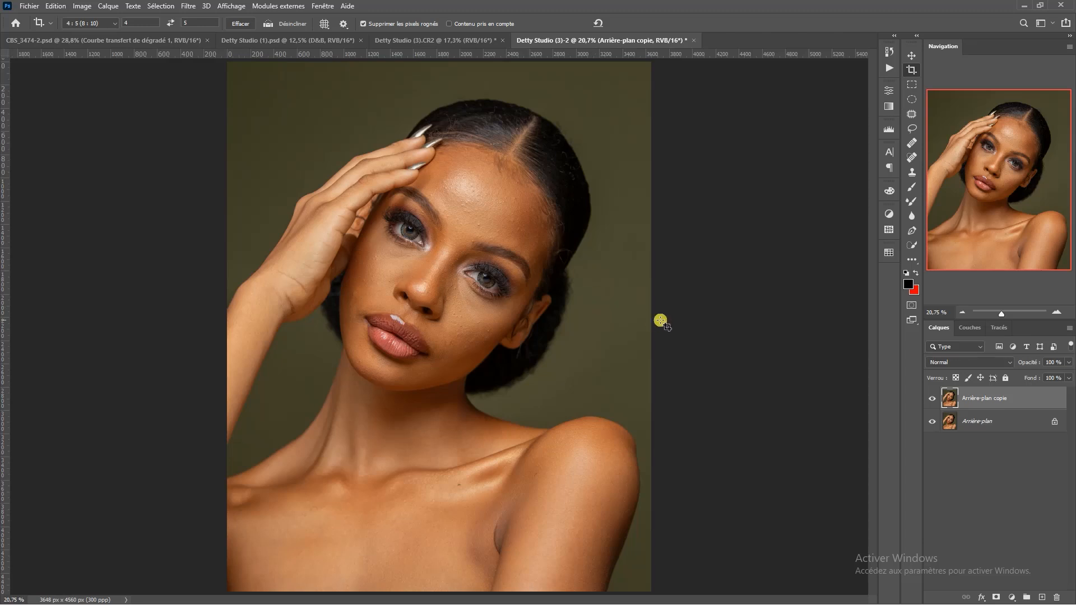
key(j)
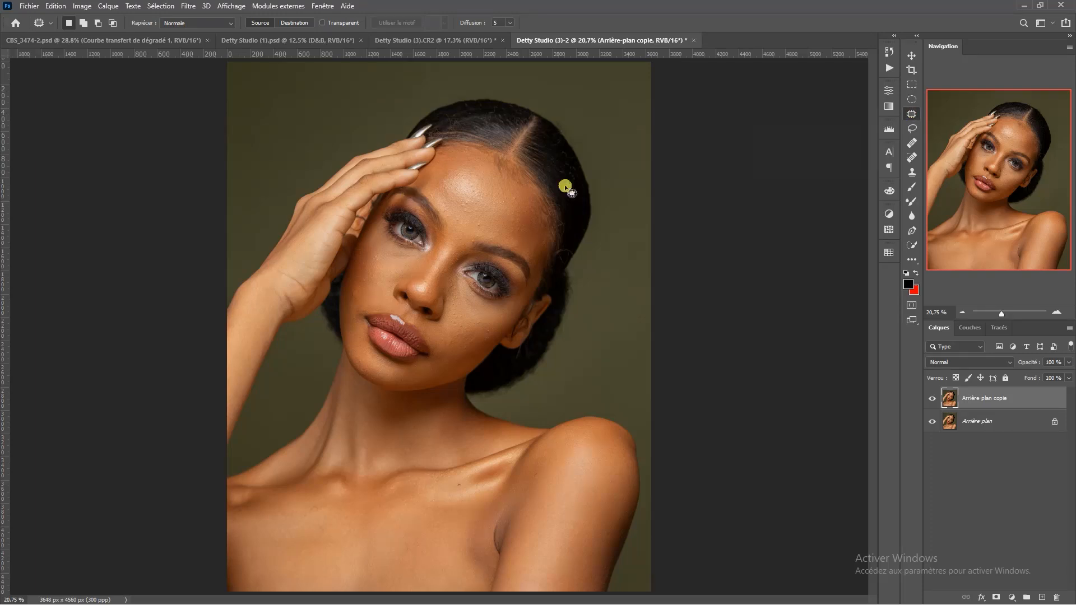
scroll(448, 219, up, 10)
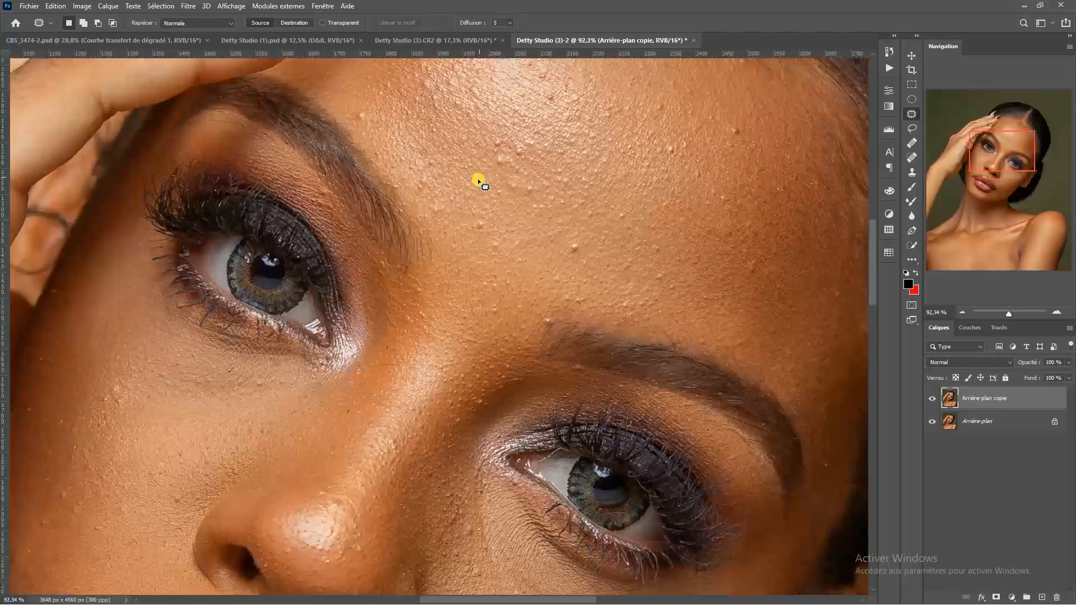
scroll(479, 182, up, 4)
scroll(695, 294, down, 2)
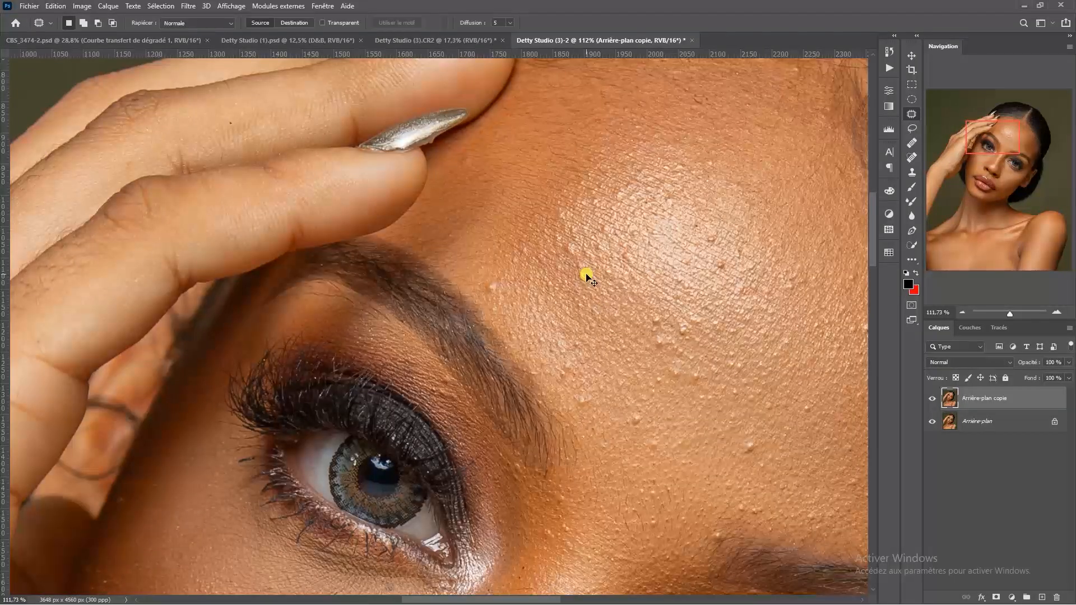
key(ctrl+0)
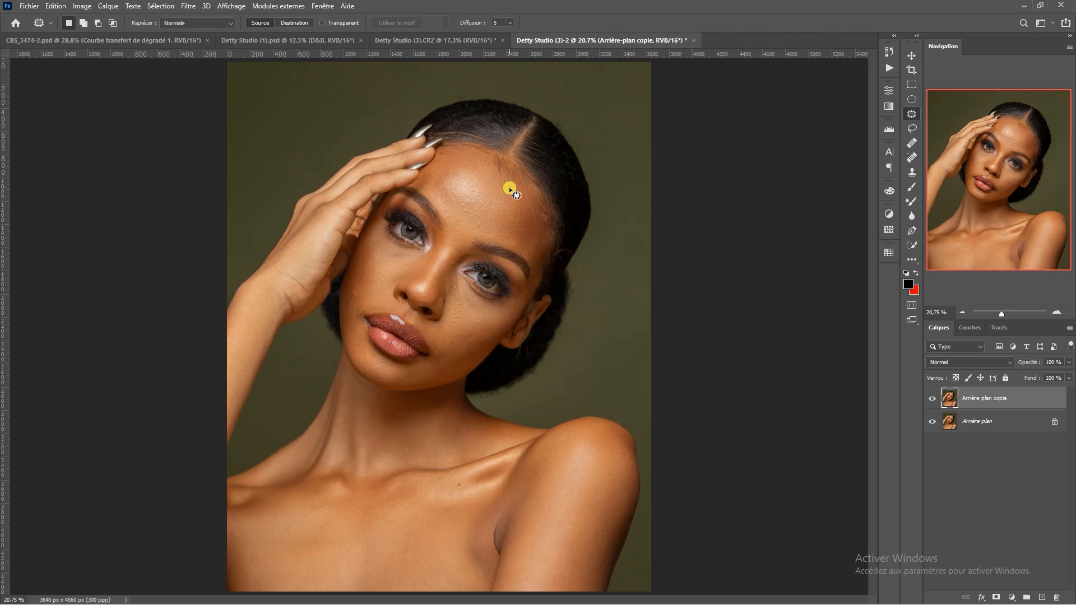
scroll(423, 185, up, 6)
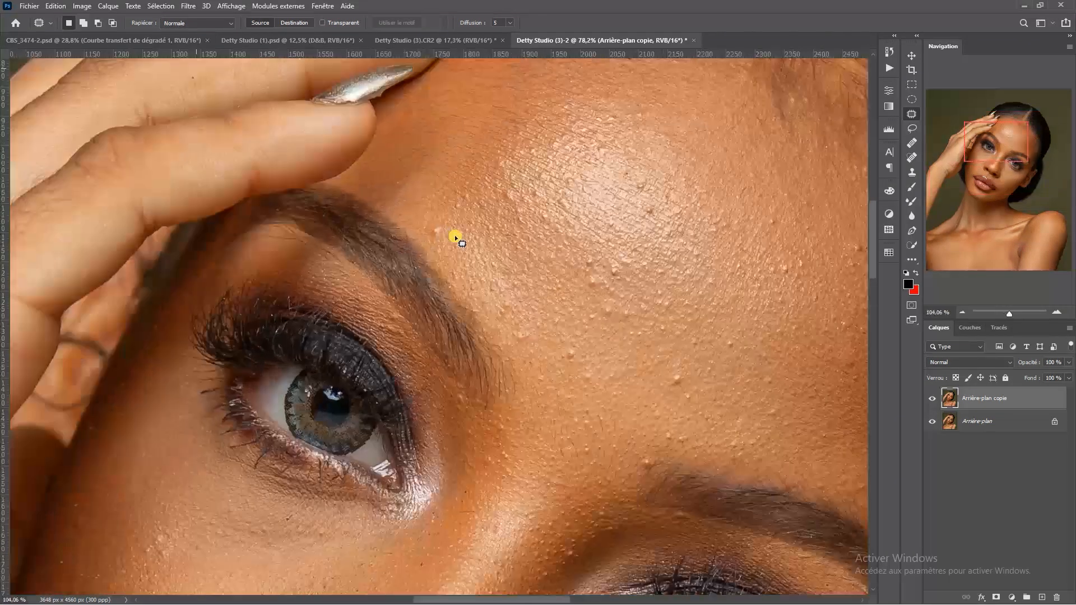
scroll(449, 243, up, 4)
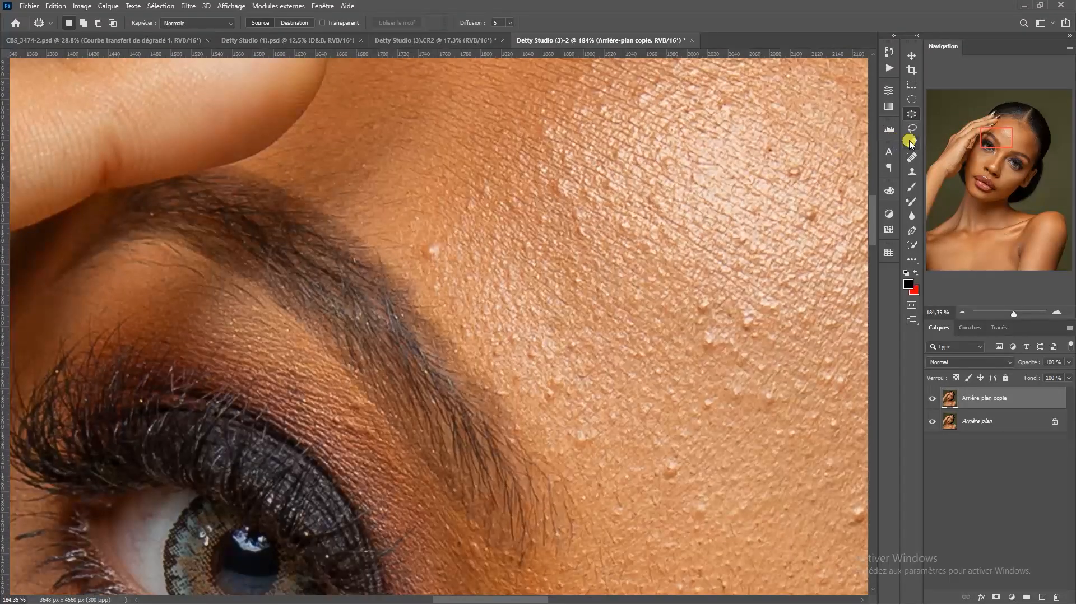
Cover the bump just above the eyebrow beside the raised hand with the Clone Stamp, using nearby clean skin as the source
click(911, 143)
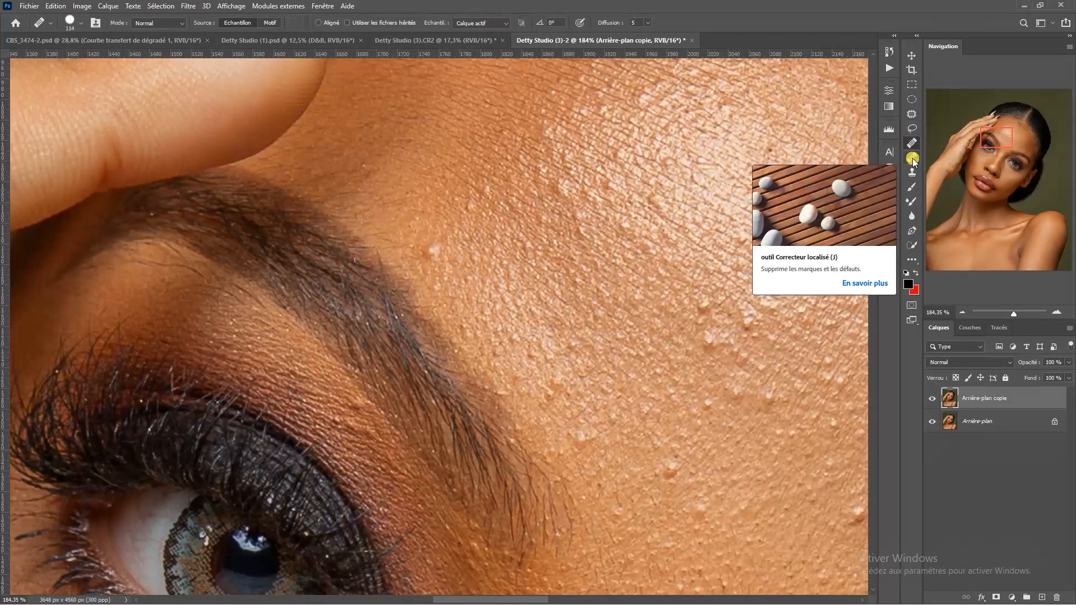
click(912, 172)
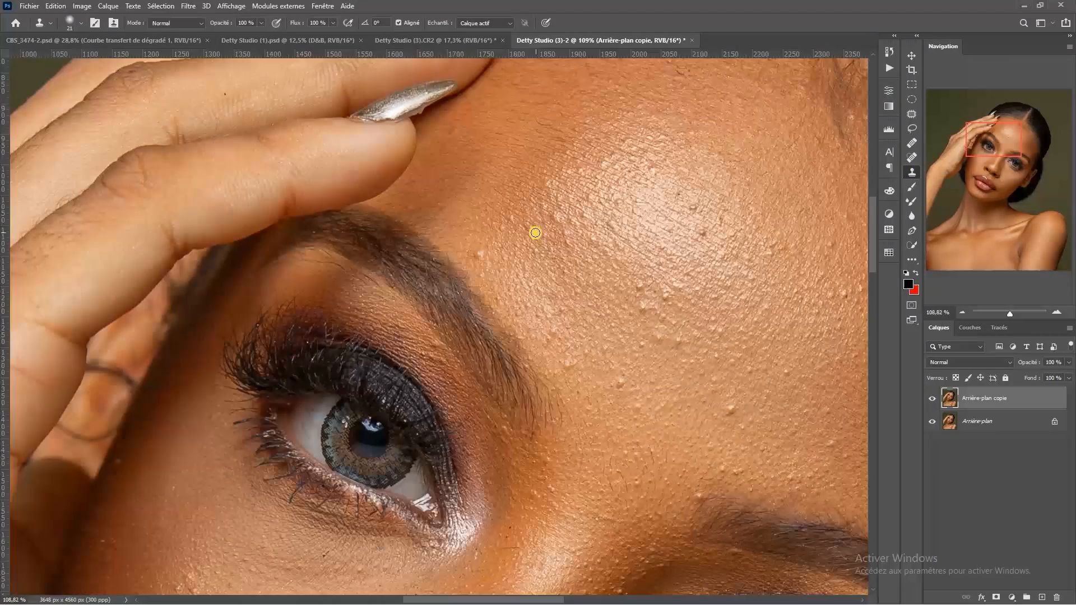
scroll(533, 233, down, 3)
scroll(485, 243, up, 2)
click(485, 243)
click(548, 236)
mouse_move(456, 233)
mouse_down()
mouse_move(467, 238)
mouse_move(452, 235)
mouse_up()
click(483, 253)
alt+click(493, 198)
click(517, 212)
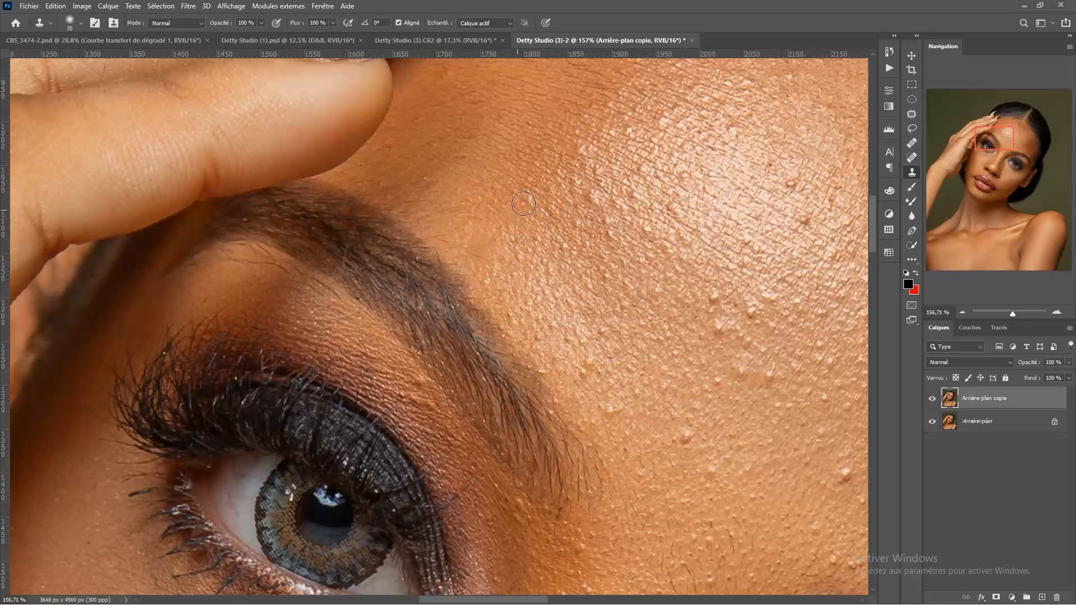
Clone nearby clean skin over individual small bumps in the middle of the forehead
scroll(536, 153, down, 3)
scroll(537, 153, up, 3)
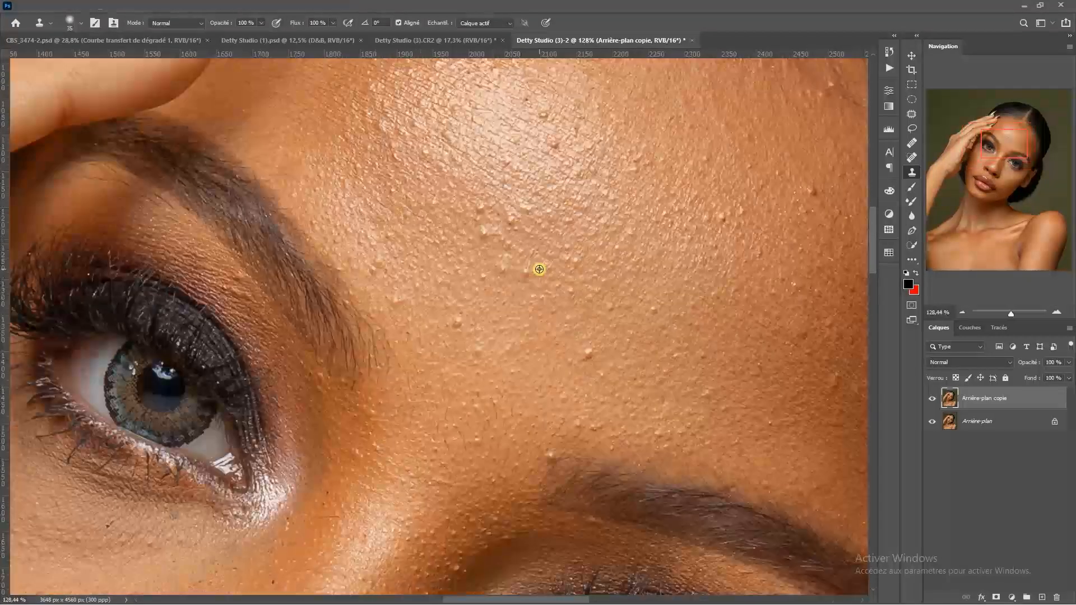
drag(548, 257, 547, 260)
alt+click(527, 244)
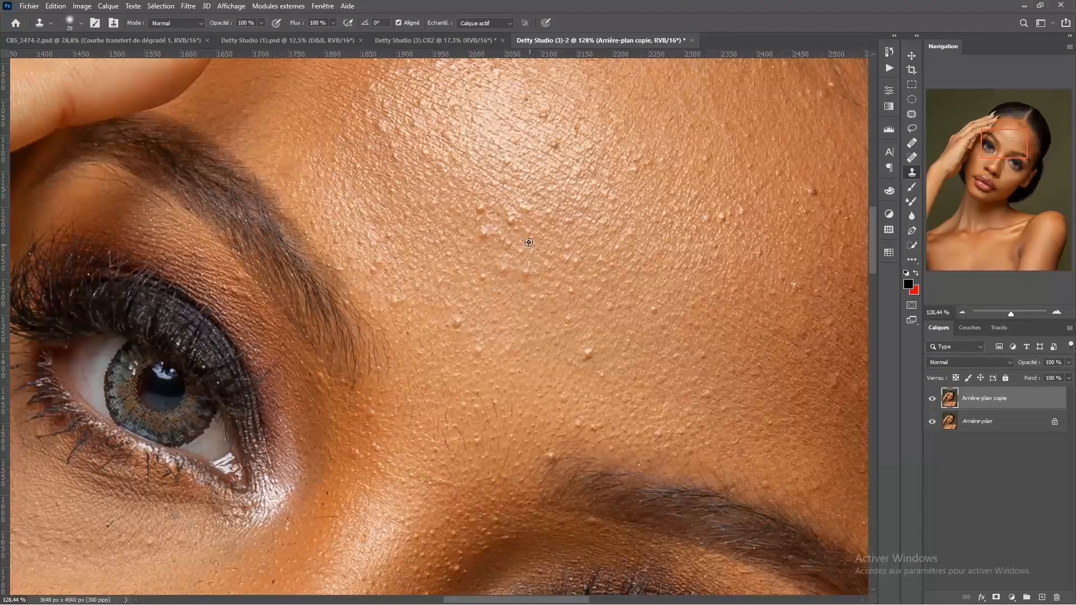
click(512, 219)
scroll(704, 234, down, 5)
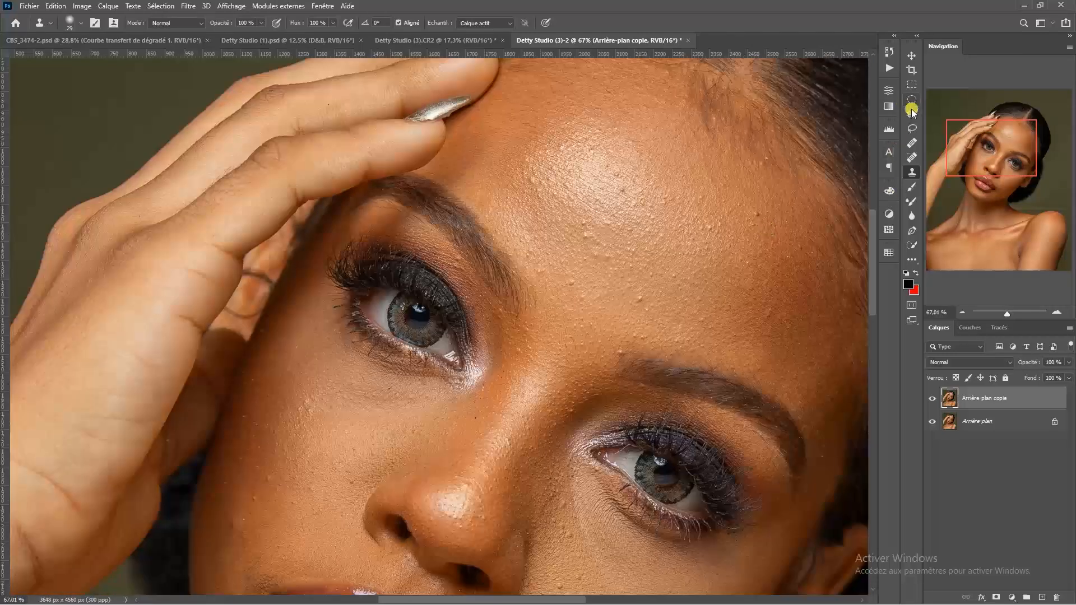
Patch the bump on the lower forehead above the inner end of the subject's left eyebrow, and deselect
click(910, 106)
mouse_move(643, 250)
mouse_down()
mouse_move(638, 317)
mouse_move(606, 265)
mouse_move(549, 249)
mouse_move(583, 232)
mouse_move(579, 266)
mouse_move(584, 245)
mouse_move(566, 233)
mouse_move(556, 241)
mouse_move(583, 247)
mouse_up()
scroll(551, 249, up, 2)
scroll(620, 260, down, 4)
scroll(594, 259, up, 3)
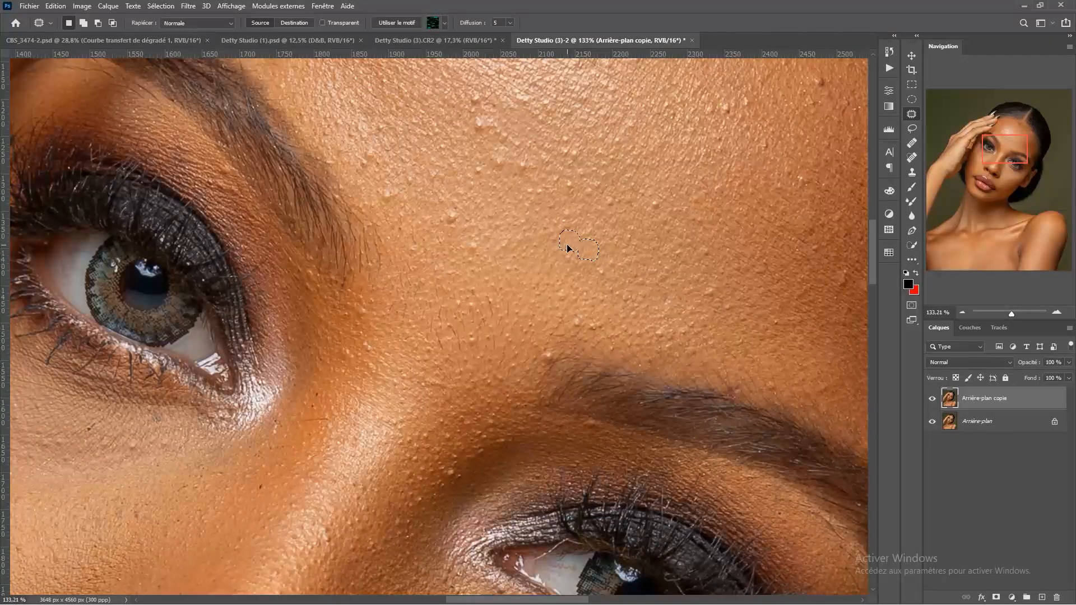
scroll(723, 184, down, 3)
click(805, 375)
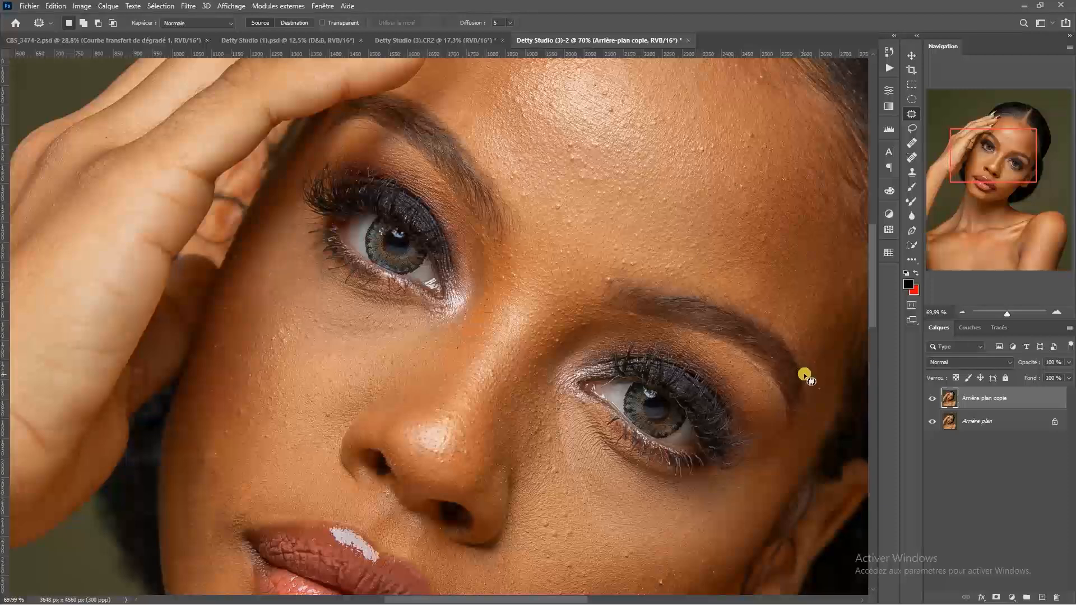
Outline and patch further small bumps across the central forehead with the Patch tool, using neighbouring smooth skin
mouse_move(607, 306)
mouse_down()
mouse_move(579, 190)
mouse_move(543, 201)
mouse_move(554, 194)
mouse_move(533, 202)
mouse_up()
scroll(580, 204, up, 5)
click(632, 192)
scroll(599, 203, down, 3)
mouse_move(600, 205)
mouse_down()
mouse_move(640, 420)
mouse_move(567, 420)
mouse_up()
scroll(641, 423, up, 3)
click(490, 227)
mouse_move(463, 210)
mouse_down()
mouse_move(483, 224)
mouse_move(447, 207)
mouse_move(478, 207)
mouse_up()
scroll(558, 238, down, 3)
Patch the isolated blemishes on the side of the forehead near the hairline, and clear the selection
drag(561, 239, 472, 374)
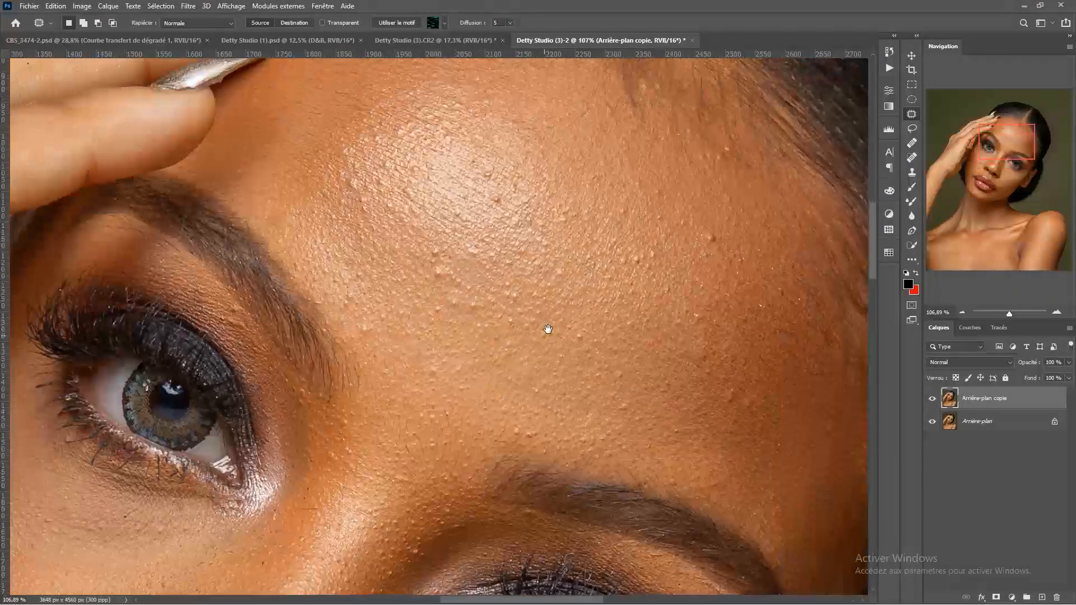
drag(723, 249, 716, 244)
click(711, 213)
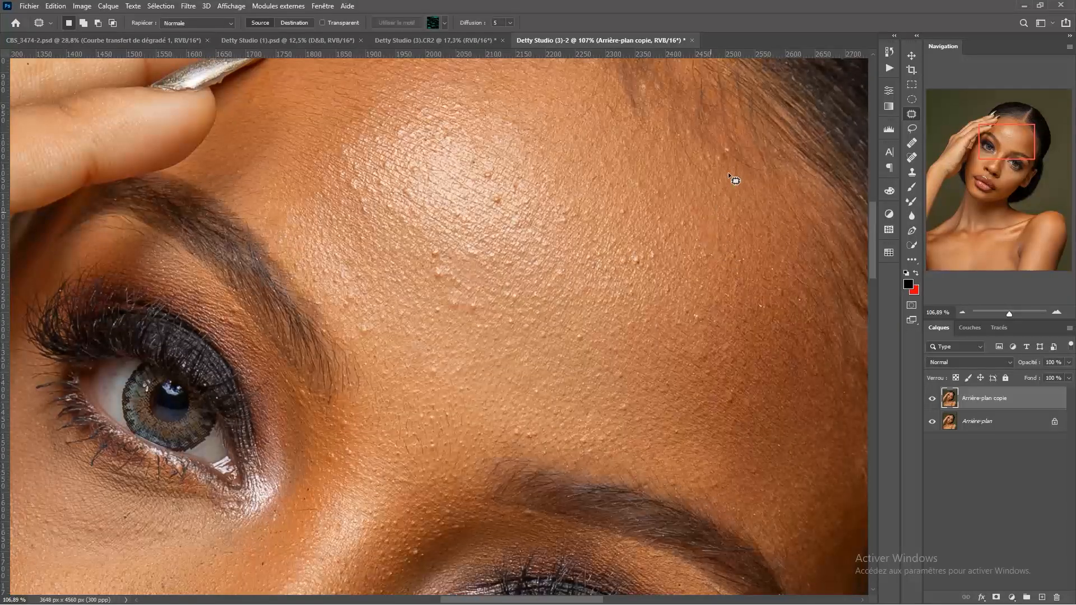
drag(732, 150, 730, 176)
click(730, 176)
Continue patching the remaining raised bumps on the forehead at closer magnification, replacing each with clean skin texture
scroll(545, 170, up, 3)
drag(535, 198, 565, 341)
mouse_move(563, 336)
mouse_down()
mouse_move(547, 292)
mouse_move(558, 284)
mouse_up()
click(558, 303)
click(561, 285)
mouse_move(689, 243)
mouse_down()
mouse_move(680, 250)
mouse_move(688, 229)
mouse_up()
click(785, 322)
Patch the scattered bumps between the forehead highlight and the brows and toward the temple, clearing the selections
mouse_move(756, 343)
mouse_down()
mouse_move(545, 209)
mouse_move(545, 222)
mouse_move(553, 216)
mouse_up()
click(576, 207)
drag(587, 291, 595, 283)
mouse_move(621, 345)
mouse_down()
mouse_move(608, 325)
mouse_move(604, 355)
mouse_up()
drag(499, 339, 365, 366)
drag(542, 314, 614, 159)
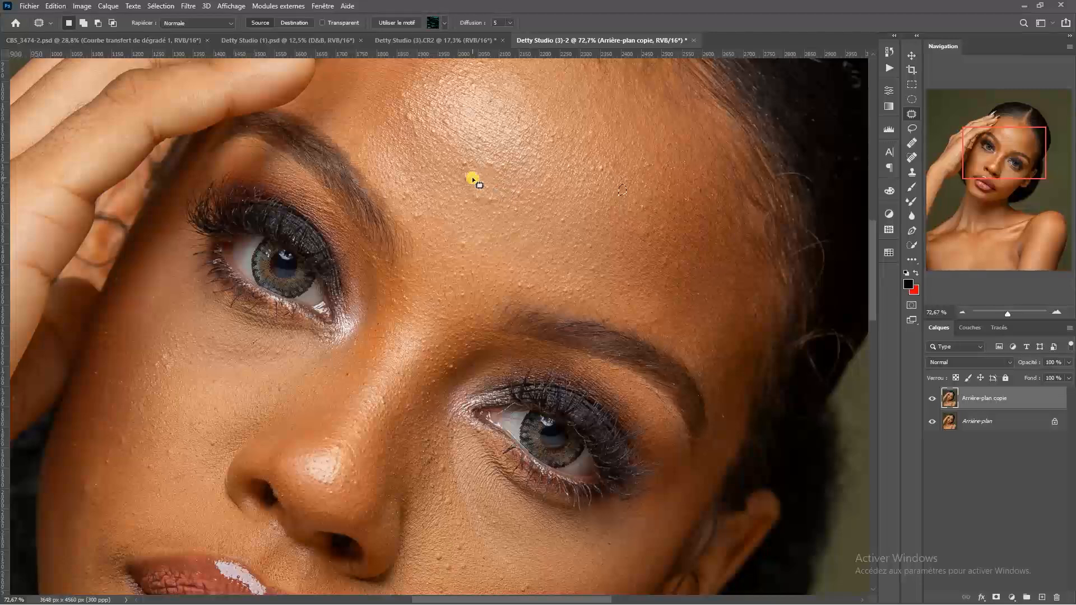
drag(468, 168, 473, 178)
key(ctrl+d)
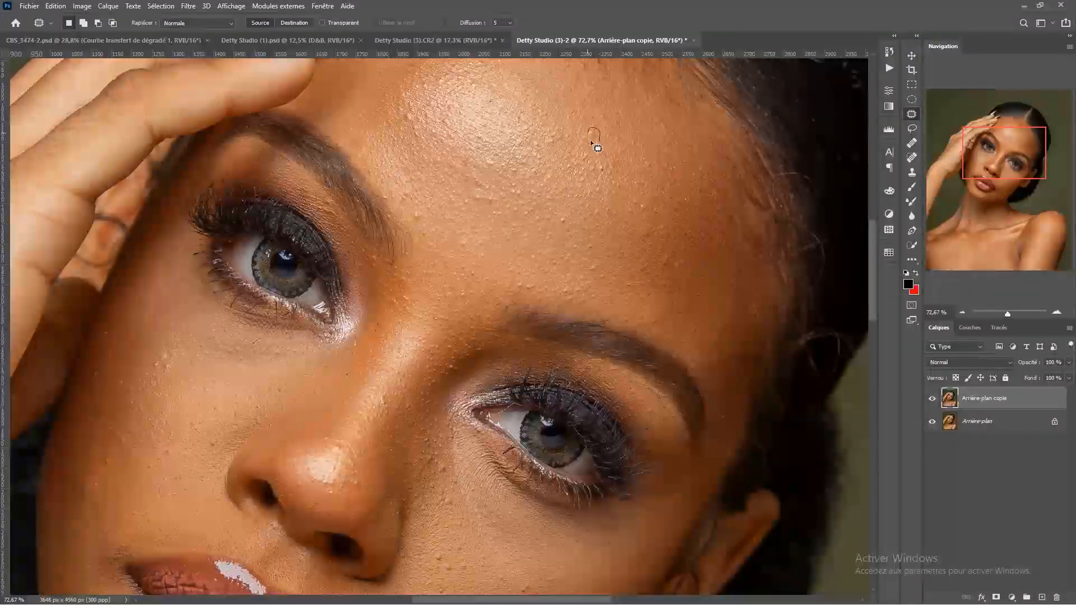
mouse_move(373, 98)
mouse_down()
mouse_move(470, 299)
mouse_move(473, 250)
mouse_up()
key(ctrl+d)
Patch the small blemish on the outer cheek below the eye with nearby clean skin, and clear the selection
scroll(640, 183, down, 1)
scroll(605, 144, down, 3)
scroll(548, 428, up, 5)
mouse_move(618, 304)
mouse_down()
mouse_move(611, 310)
mouse_move(663, 356)
mouse_up()
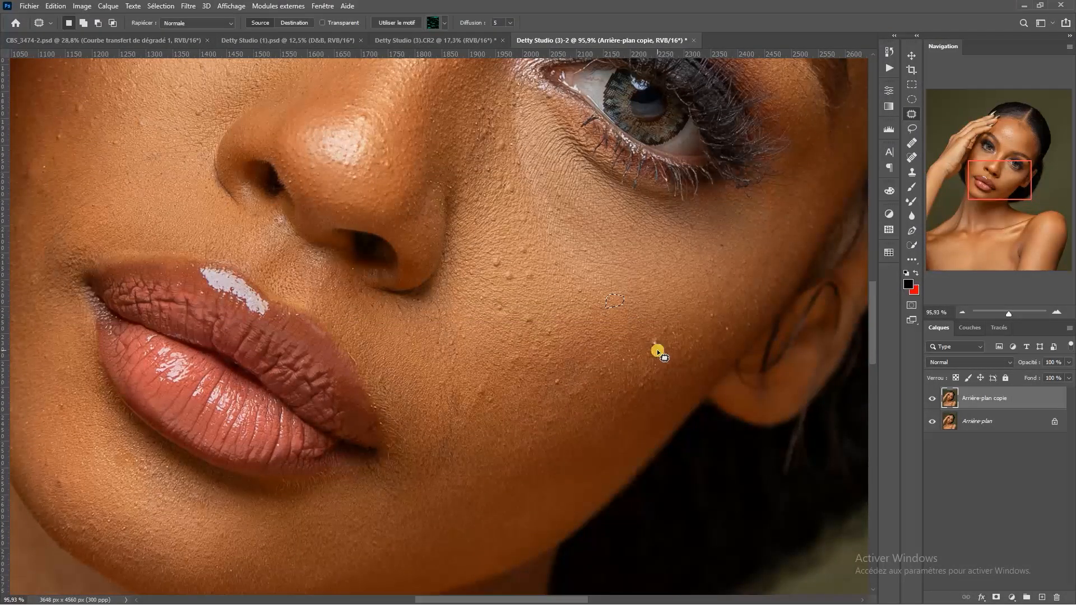
key(ctrl+d)
Outline the separate raised bumps on the cheek beside the nose as one combined Patch tool selection
scroll(559, 284, up, 2)
mouse_move(497, 334)
mouse_down()
mouse_move(489, 323)
mouse_move(542, 329)
mouse_move(527, 336)
mouse_up()
mouse_move(534, 301)
mouse_down()
mouse_move(521, 292)
mouse_move(532, 303)
mouse_move(506, 320)
mouse_up()
drag(533, 394, 531, 395)
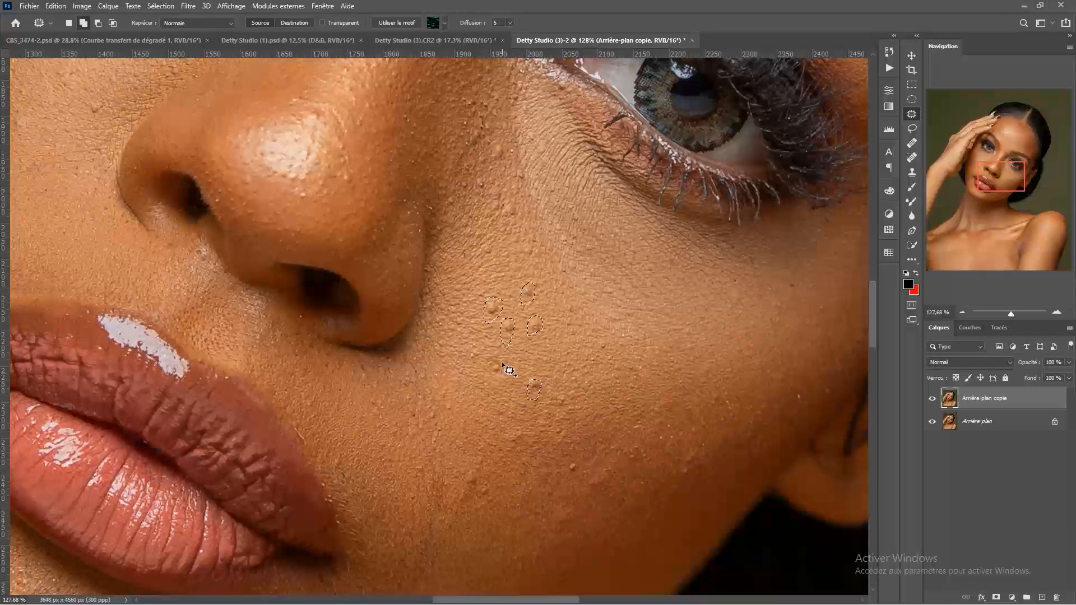
drag(577, 342, 539, 309)
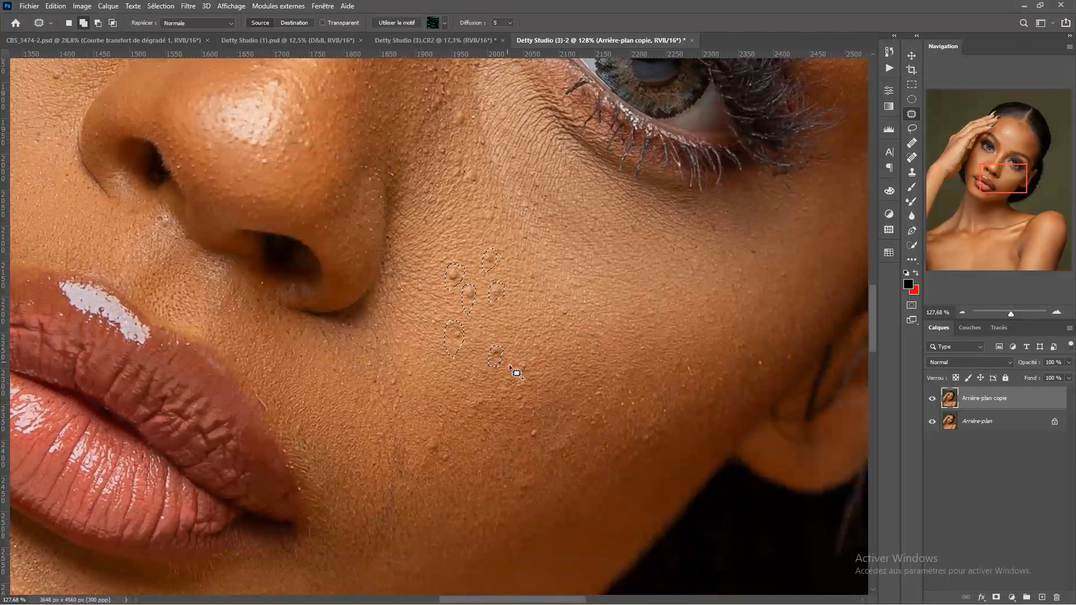
drag(568, 320, 559, 321)
Run the AUTO CORECTION IMPERFECTION action on the outlined cheek bumps, and clear the selection
click(890, 68)
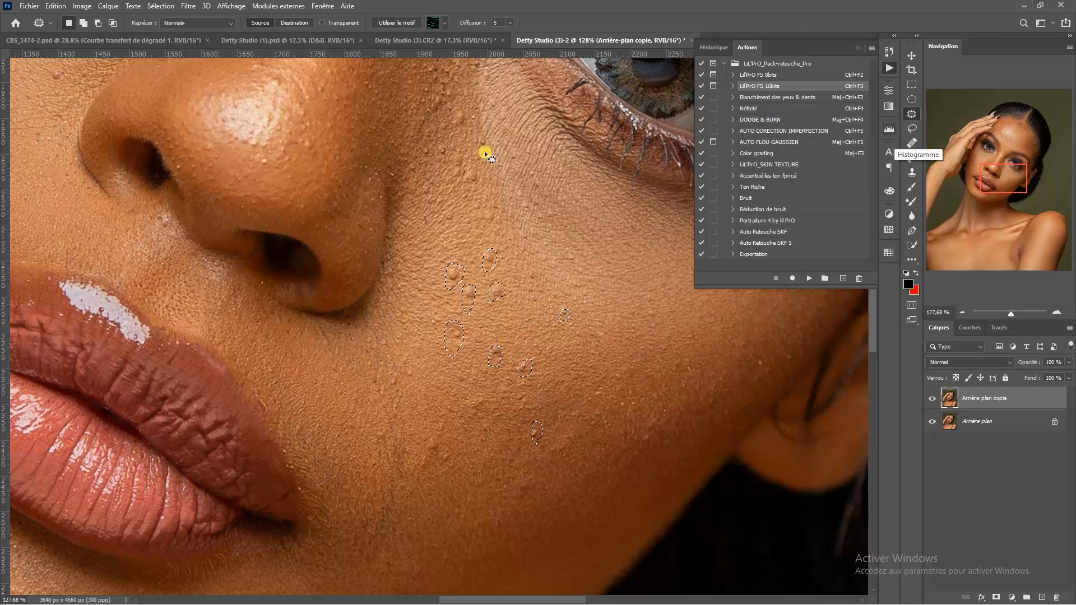
click(784, 132)
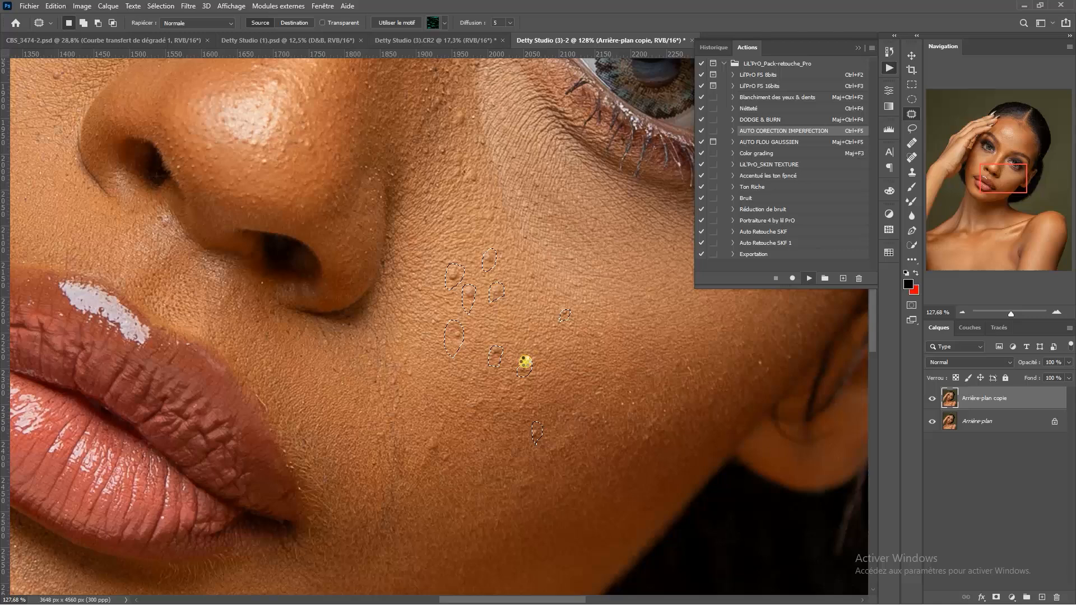
key(ctrl+d)
Patch the raised bumps between the side of the nose and the inner corner of the eye with smoother surrounding skin
scroll(488, 290, down, 3)
scroll(470, 199, up, 3)
drag(464, 198, 499, 304)
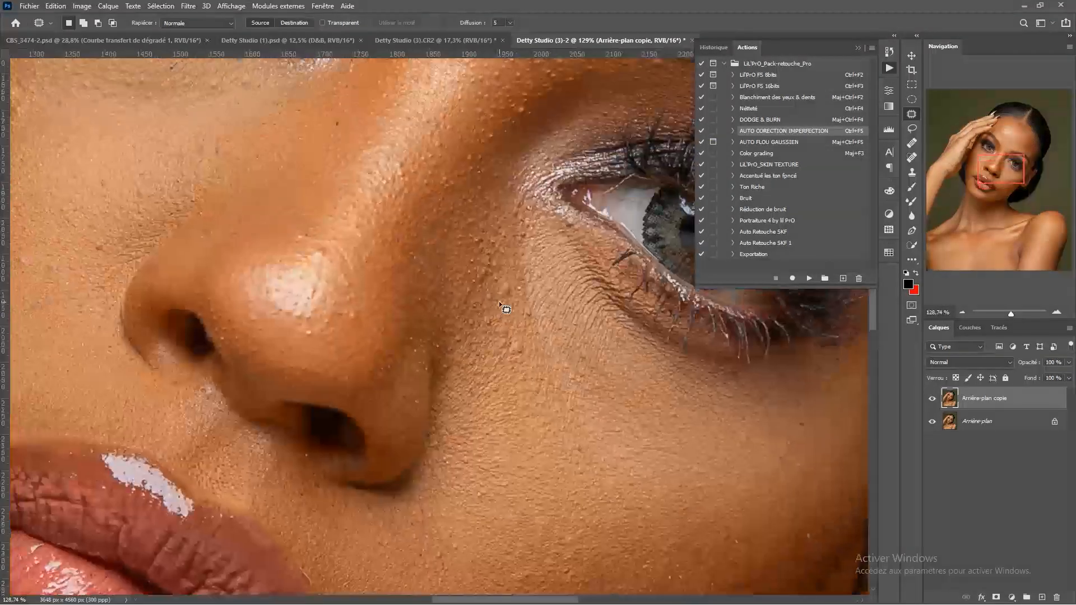
scroll(499, 304, up, 2)
click(890, 68)
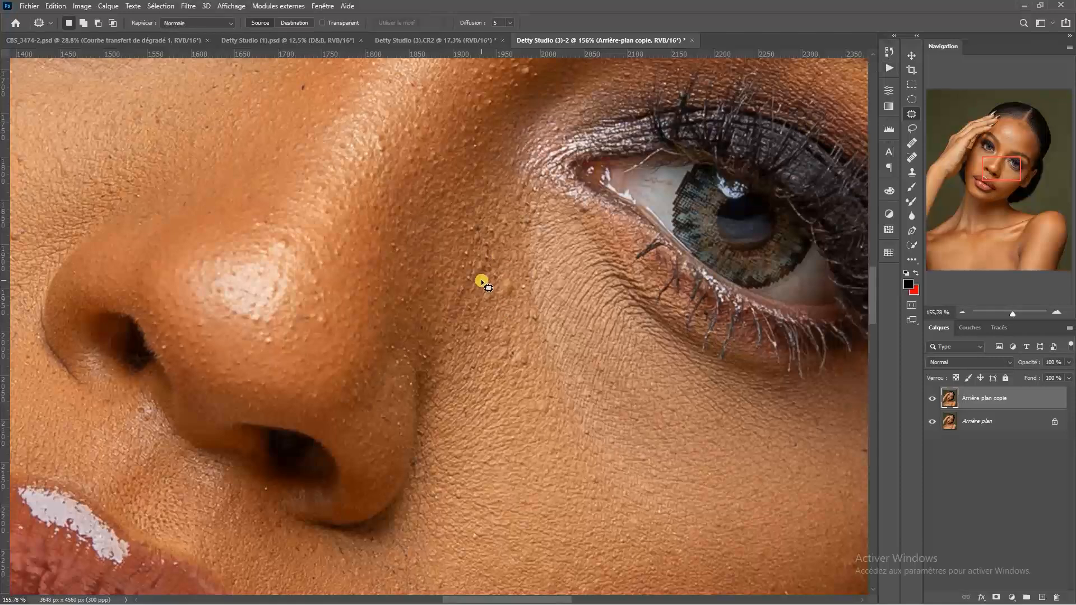
click(513, 296)
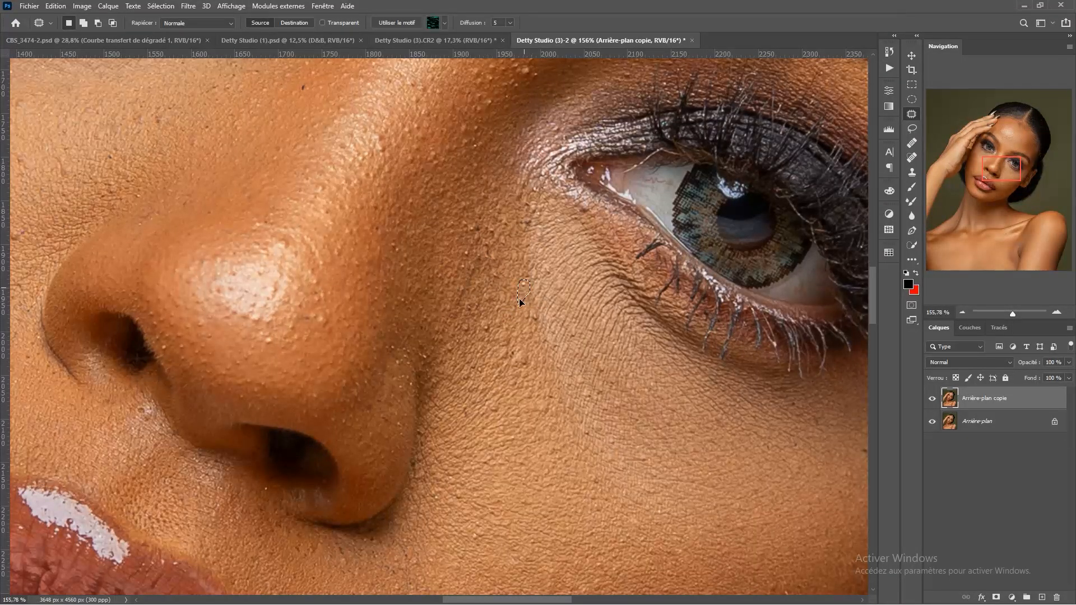
drag(512, 322, 547, 355)
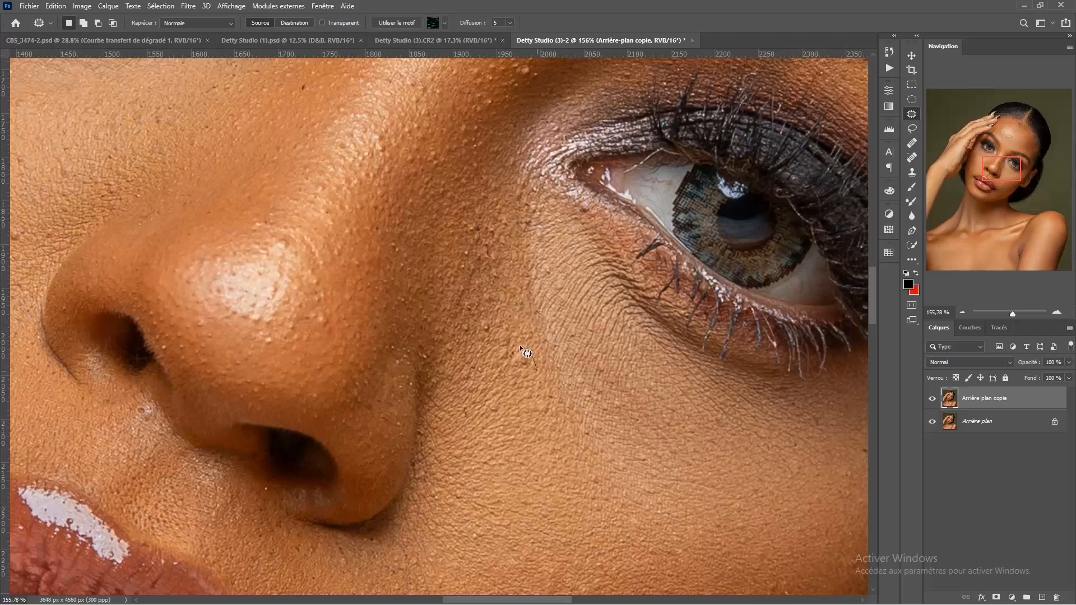
drag(543, 401, 544, 404)
click(504, 341)
mouse_move(493, 340)
mouse_down()
mouse_move(481, 335)
mouse_move(491, 340)
mouse_up()
drag(487, 332, 483, 366)
click(666, 248)
Patch the scattered spots on the cheek between the raised hand and the nostril, and clear the selection
scroll(666, 248, down, 6)
scroll(536, 413, up, 4)
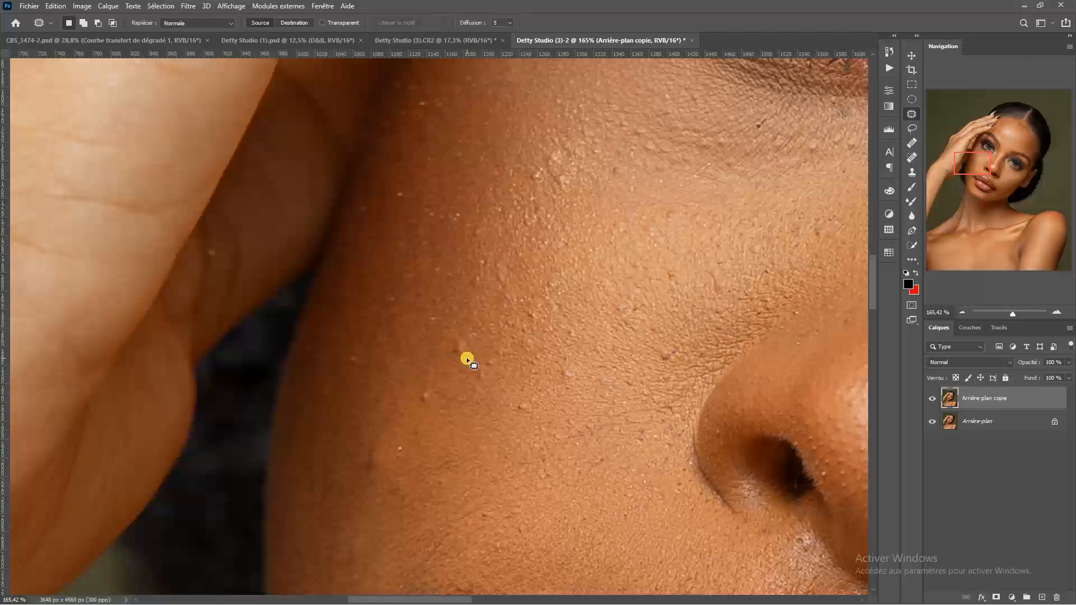
mouse_move(455, 342)
mouse_down()
mouse_move(449, 366)
mouse_move(455, 340)
mouse_up()
drag(461, 347, 499, 348)
mouse_move(431, 381)
mouse_down()
mouse_move(435, 412)
mouse_move(439, 384)
mouse_up()
drag(583, 383, 552, 386)
drag(674, 347, 629, 373)
key(ctrl+d)
Patch the bumps around the nose bridge and inner brow at high magnification, clearing each selection
scroll(634, 288, down, 4)
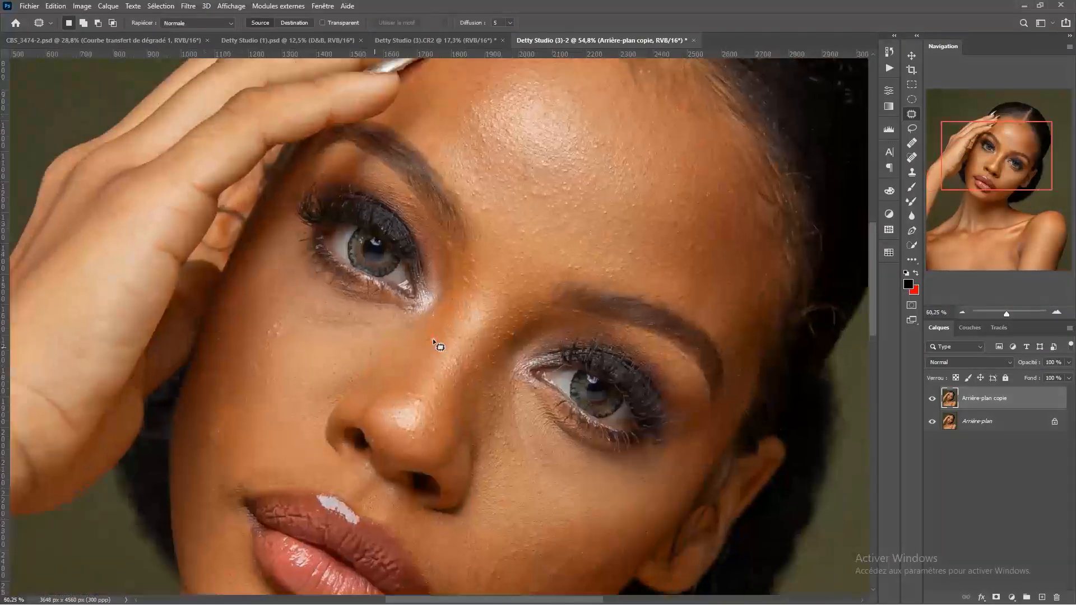
scroll(548, 305, up, 5)
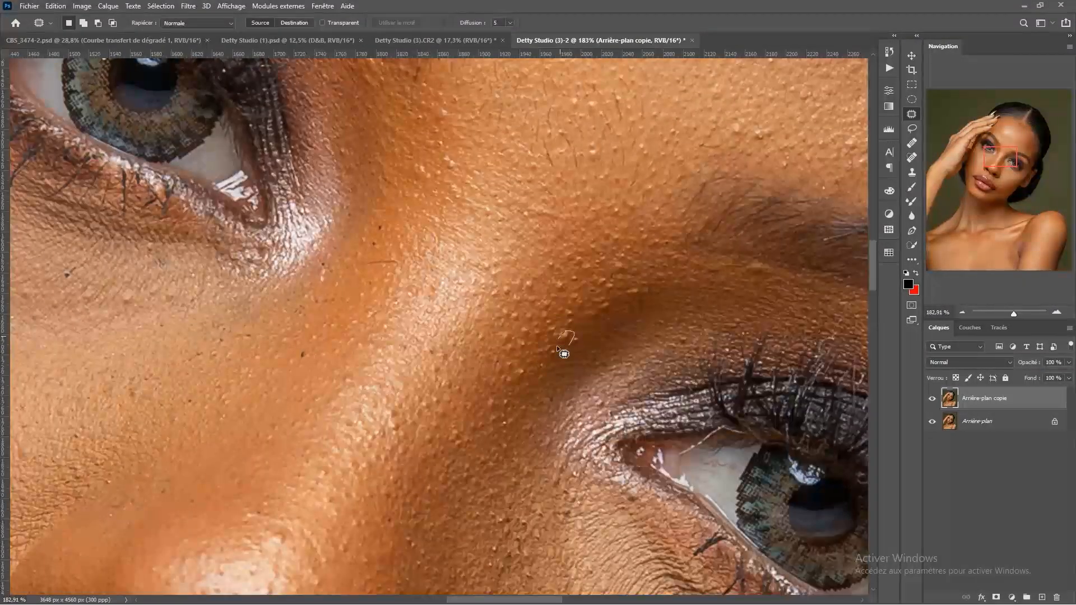
drag(558, 349, 563, 343)
mouse_move(764, 277)
mouse_down()
mouse_move(752, 271)
mouse_move(783, 290)
mouse_up()
key(ctrl+d)
drag(764, 183, 520, 318)
mouse_move(483, 269)
mouse_down()
mouse_move(469, 257)
mouse_move(511, 229)
mouse_up()
key(ctrl+d)
scroll(577, 287, left, 5)
mouse_move(502, 311)
mouse_down()
mouse_move(481, 295)
mouse_move(511, 320)
mouse_move(504, 288)
mouse_move(531, 250)
mouse_up()
key(ctrl+d)
Patch the remaining bumps on the forehead above the brow and below the highlight, using neighbouring skin texture
scroll(594, 177, down, 6)
drag(667, 180, 550, 355)
scroll(639, 313, up, 5)
drag(588, 387, 584, 376)
mouse_move(501, 391)
mouse_down()
mouse_move(492, 402)
mouse_move(504, 408)
mouse_move(501, 391)
mouse_up()
click(506, 436)
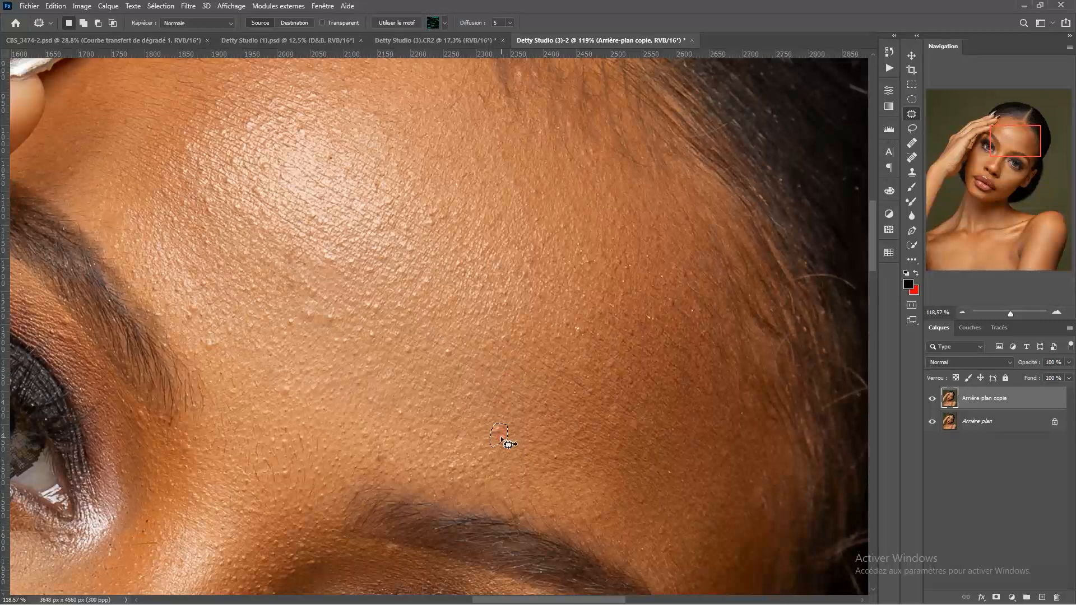
mouse_move(327, 326)
mouse_down()
mouse_move(338, 331)
mouse_move(306, 318)
mouse_up()
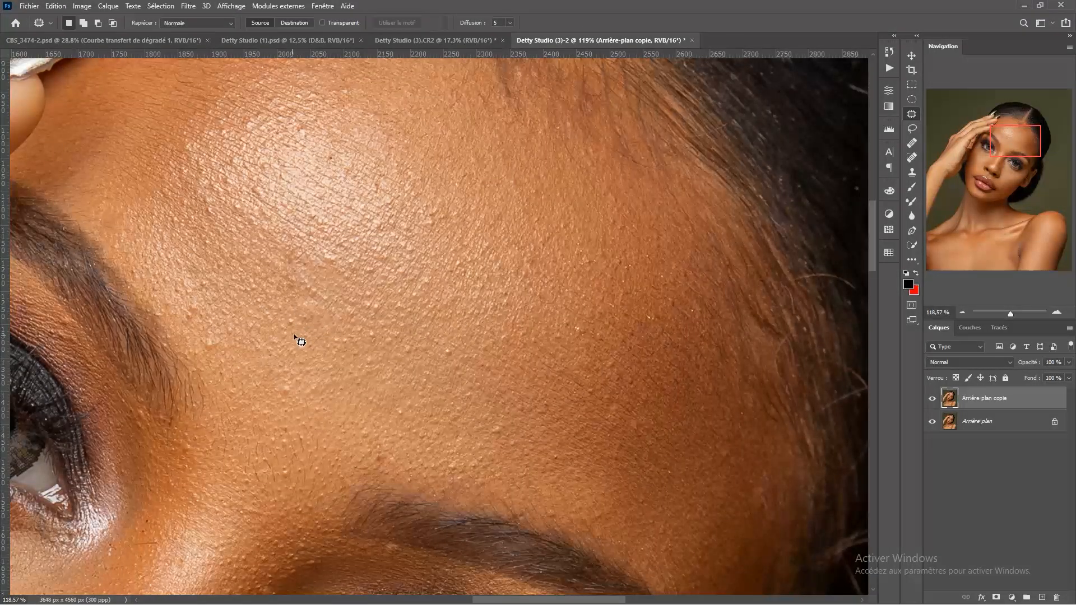
drag(231, 344, 439, 311)
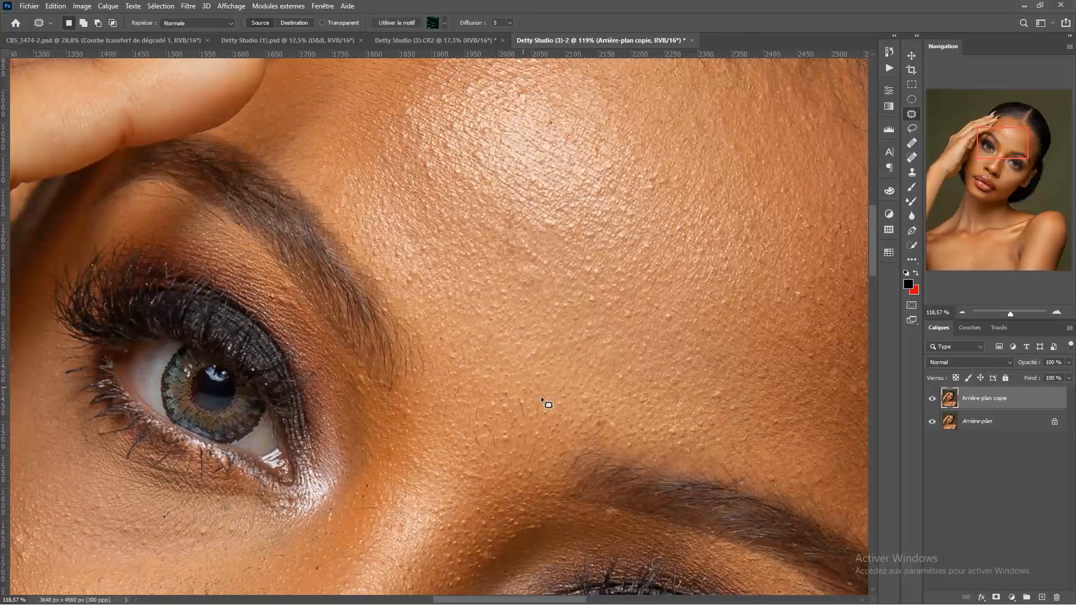
Patch the small spots on the outer cheek above the corner of the mouth, and clear the selection
scroll(586, 266, down, 3)
scroll(586, 261, down, 2)
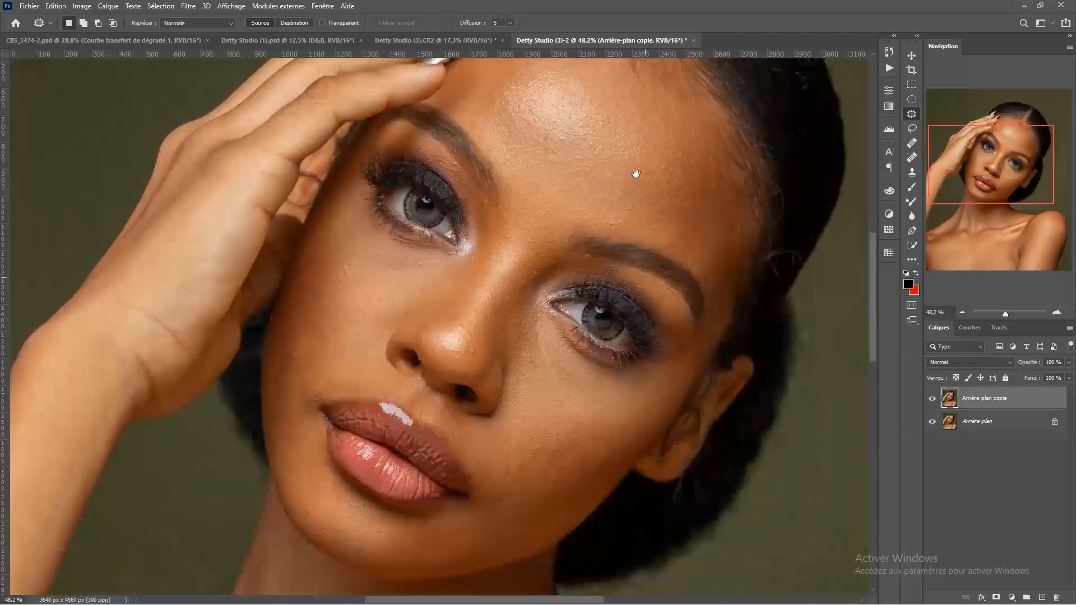
scroll(583, 163, down, 2)
scroll(373, 176, up, 8)
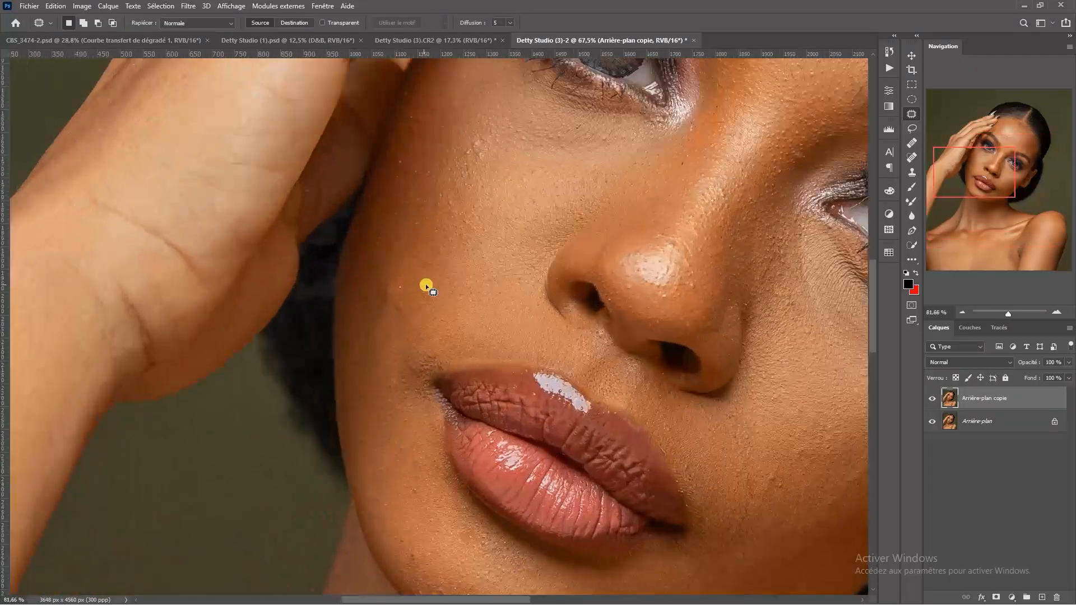
drag(371, 314, 388, 271)
key(ctrl+d)
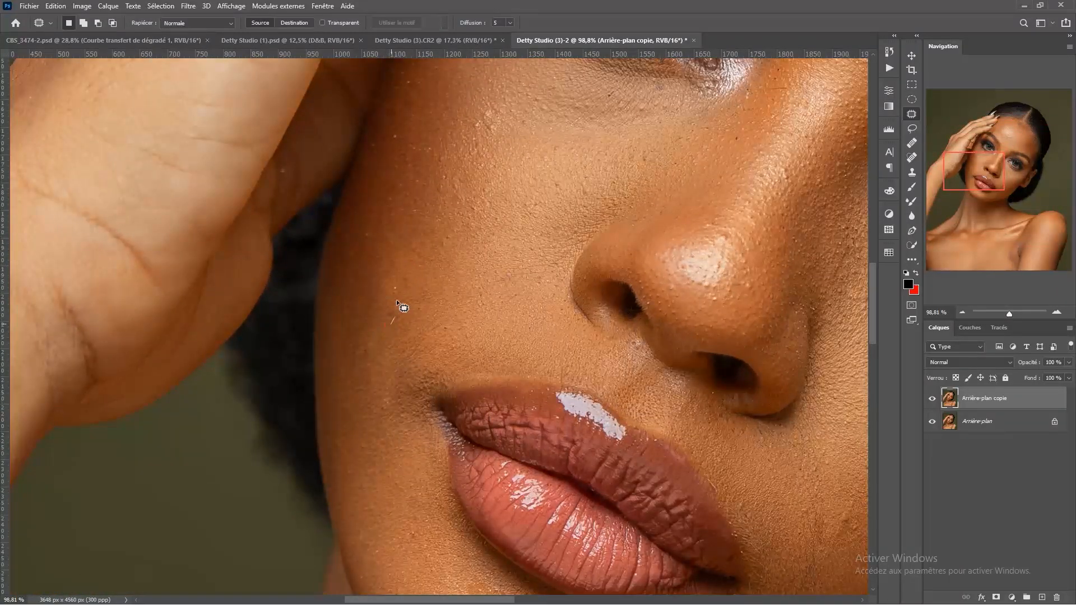
drag(381, 358, 383, 397)
scroll(399, 297, up, 3)
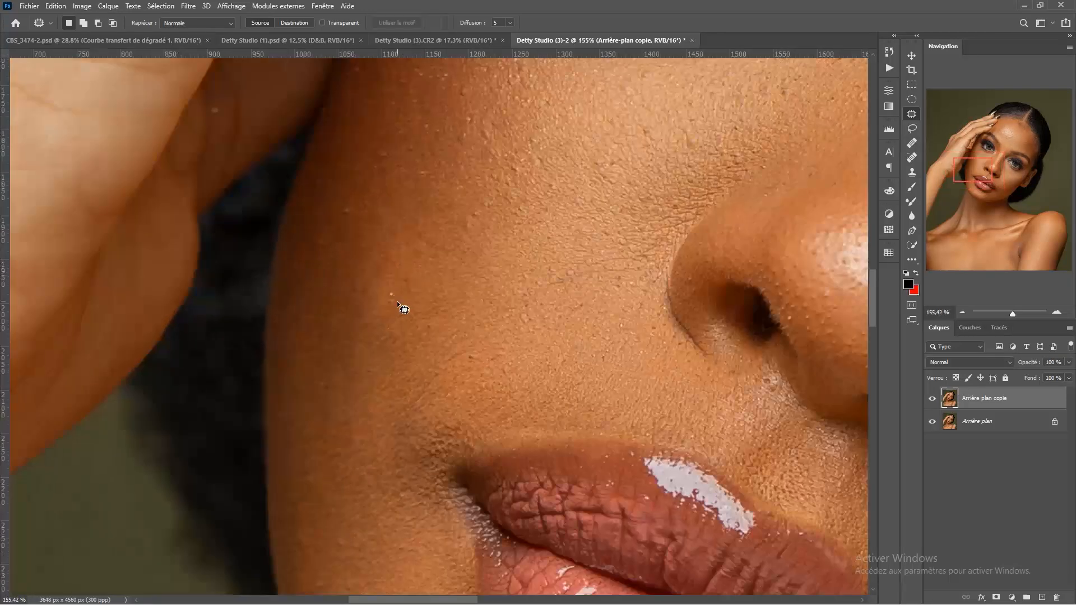
Patch the cluster of bright bumps on the upper cheek near the raised hand, clearing each selection
scroll(512, 211, down, 2)
mouse_move(504, 200)
mouse_down()
mouse_move(504, 298)
mouse_move(489, 246)
mouse_up()
scroll(499, 280, up, 1)
mouse_move(495, 258)
mouse_down()
mouse_move(492, 226)
mouse_move(475, 290)
mouse_move(475, 267)
mouse_up()
key(ctrl+d)
drag(479, 277, 478, 255)
key(ctrl+d)
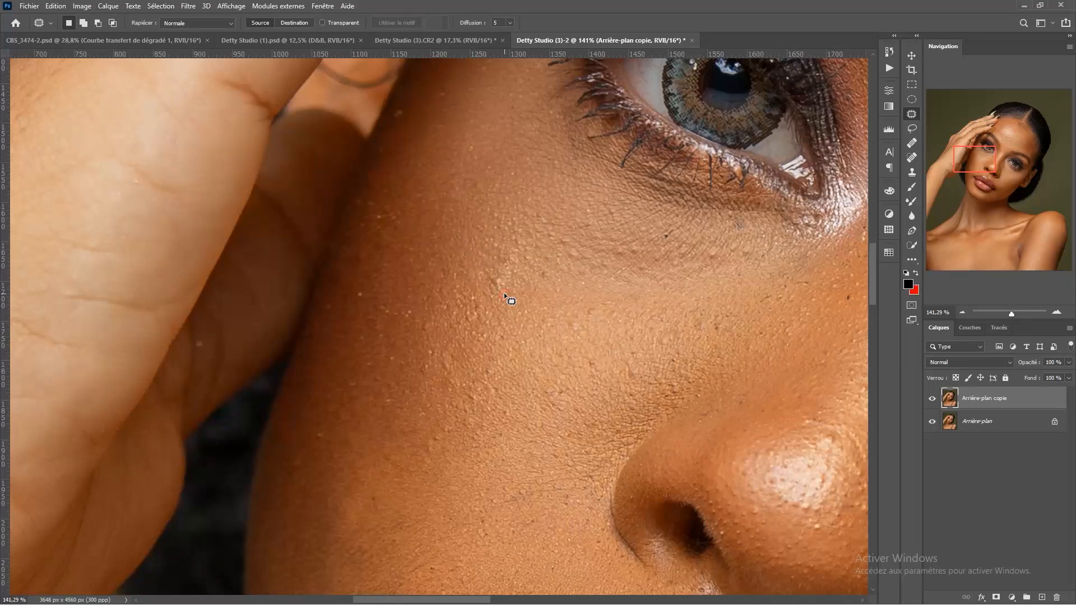
Patch the spots in the under-eye area beside the nose and on the cheek near the earlobe
drag(748, 251, 454, 251)
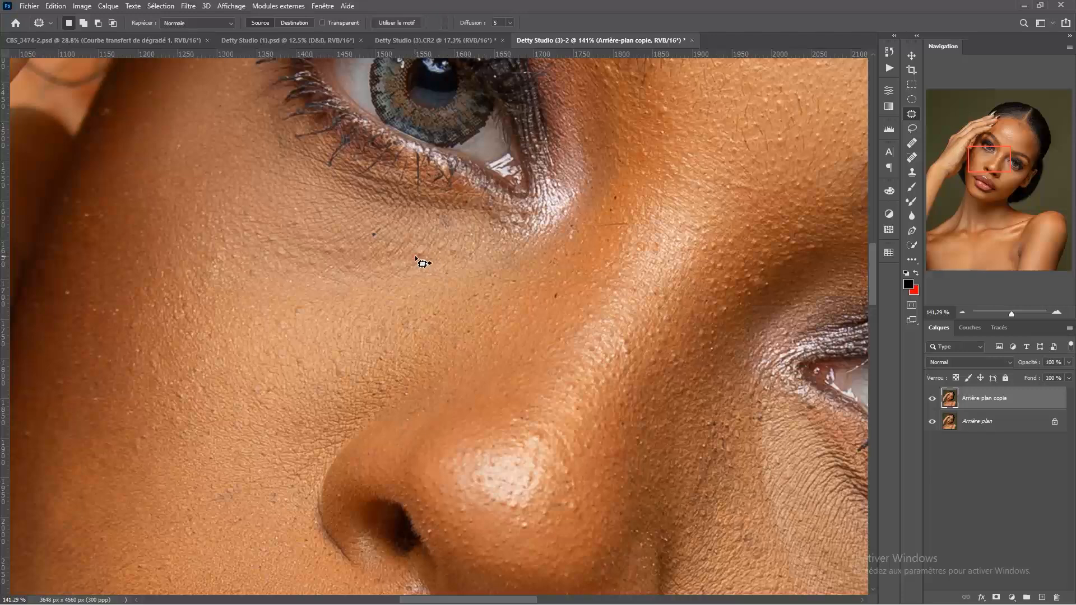
scroll(434, 221, down, 1)
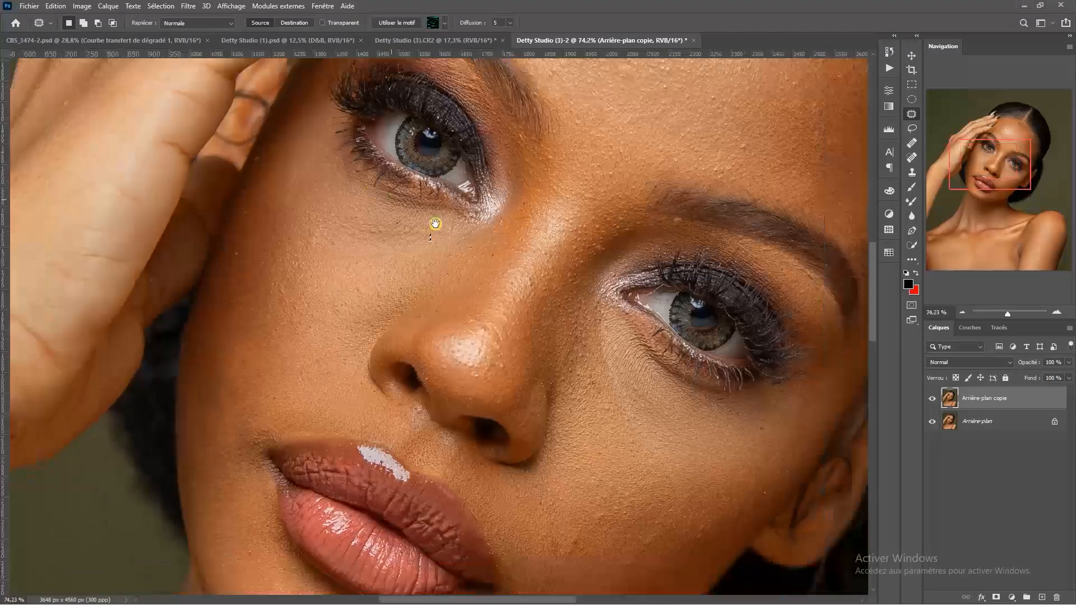
scroll(654, 361, up, 2)
scroll(653, 359, up, 2)
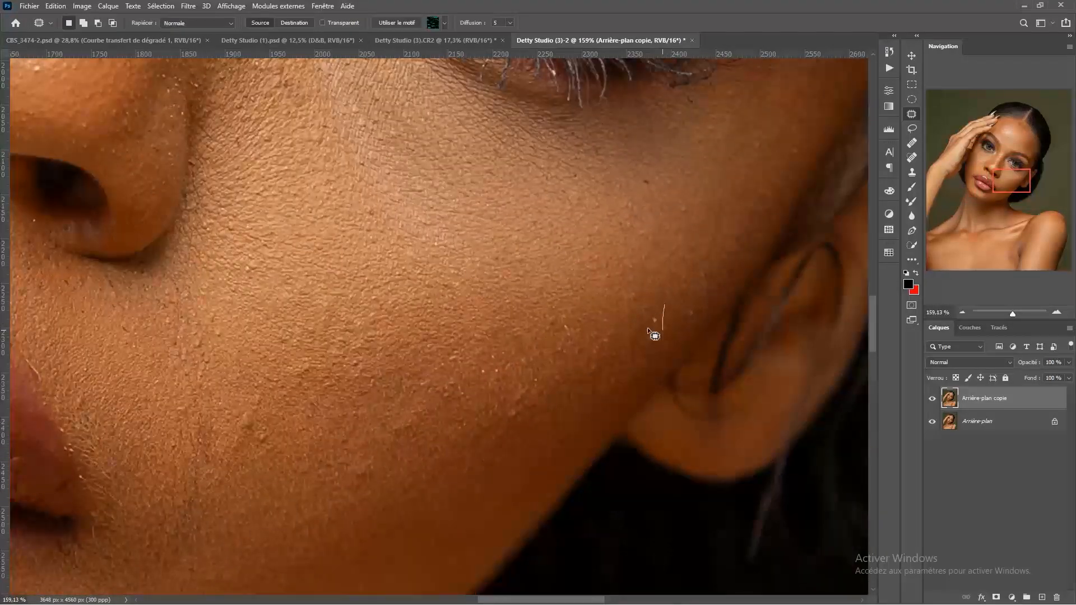
scroll(622, 199, down, 2)
Patch the uneven skin along the lower edge of the forehead highlight with adjacent texture
mouse_move(557, 221)
mouse_down()
mouse_move(528, 356)
mouse_move(552, 370)
mouse_move(555, 391)
mouse_move(530, 372)
mouse_move(529, 307)
mouse_move(530, 325)
mouse_up()
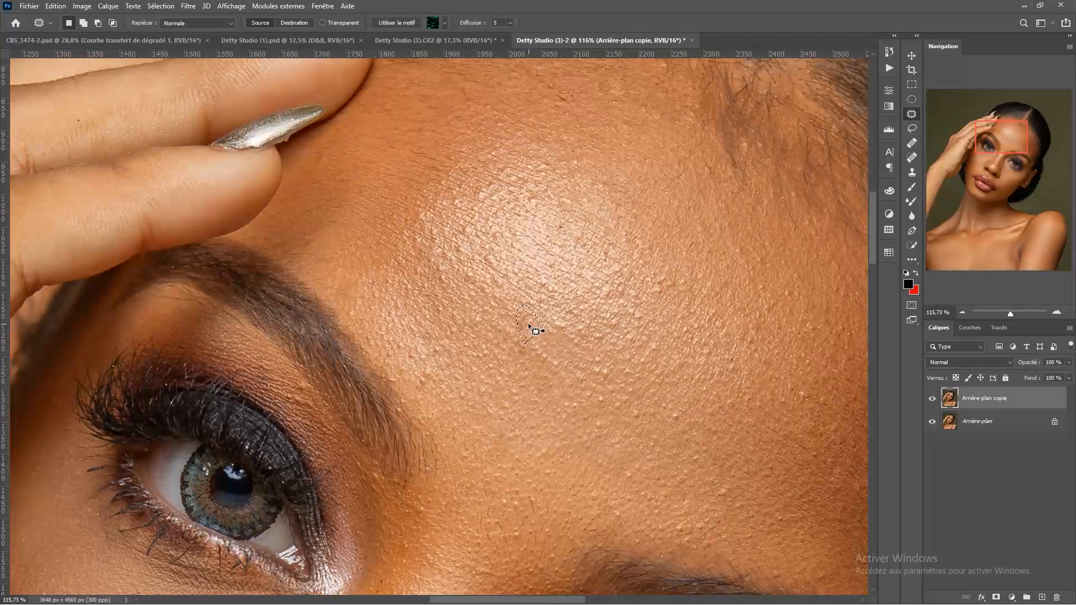
click(506, 280)
drag(483, 273, 500, 297)
Patch the blemish on the lower cheek between the mouth corner and the earlobe
scroll(600, 248, down, 5)
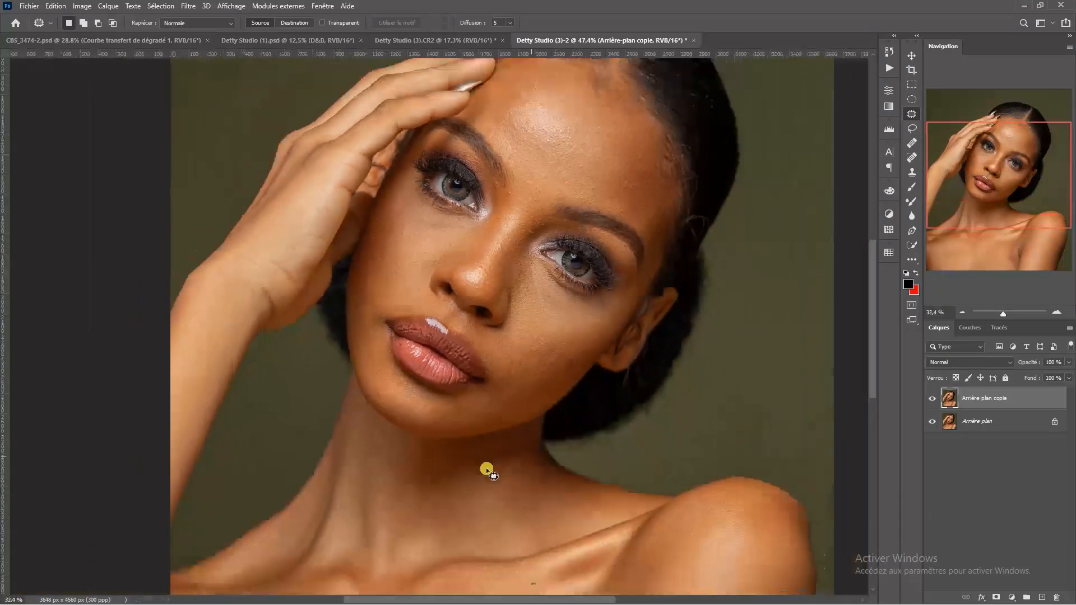
scroll(515, 361, up, 5)
mouse_move(551, 260)
mouse_down()
mouse_move(552, 291)
mouse_move(591, 230)
mouse_up()
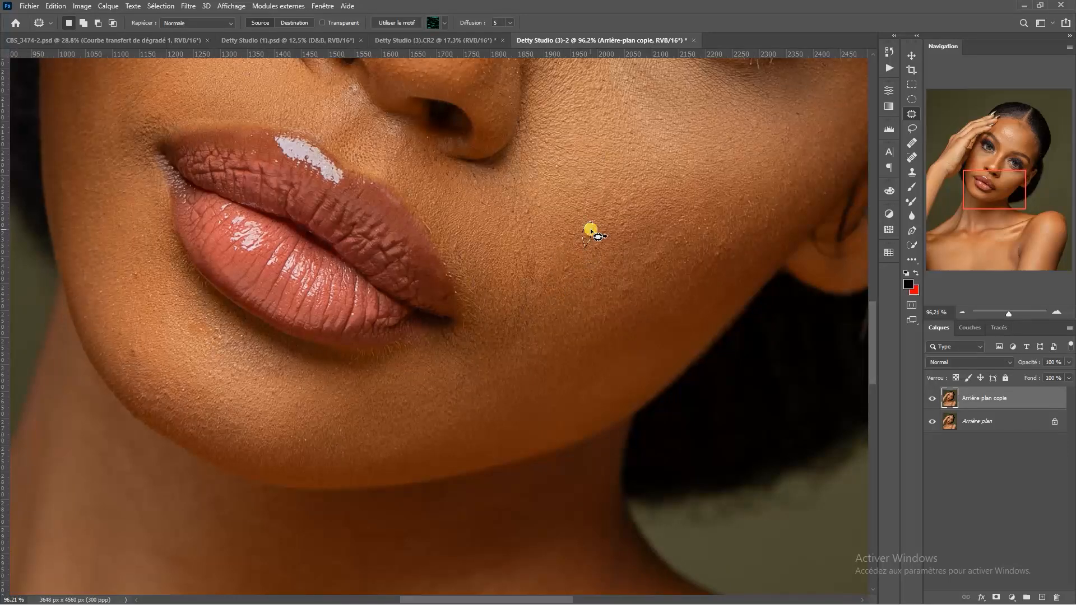
Patch the small bump between the nose bridge and the inner corner of the eye, and clear the selection
scroll(620, 282, down, 3)
drag(644, 271, 609, 480)
scroll(658, 242, up, 4)
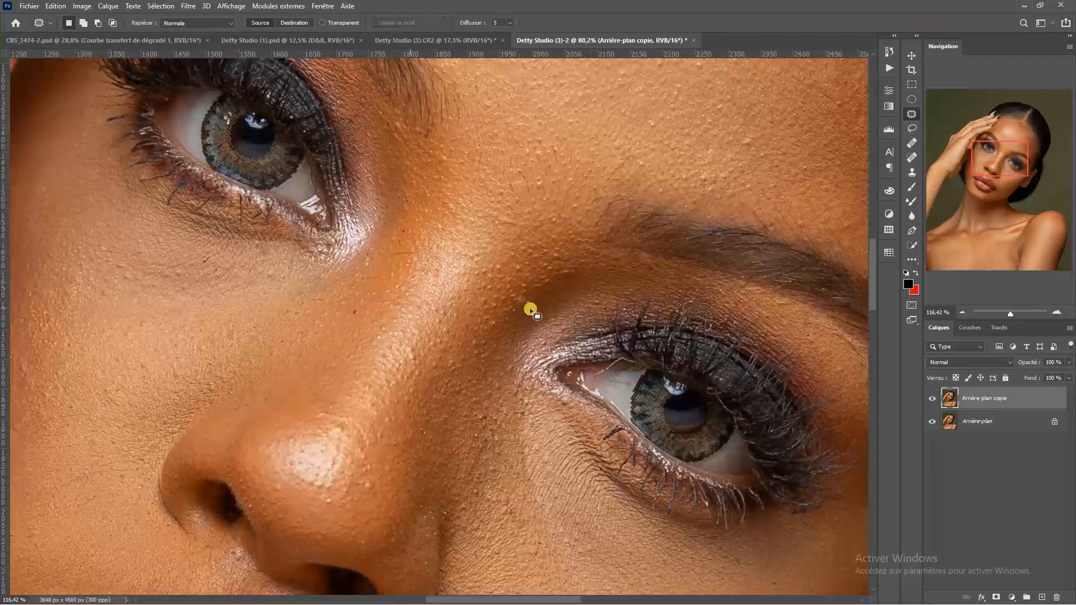
mouse_move(529, 308)
mouse_down()
mouse_move(527, 285)
mouse_move(527, 317)
mouse_up()
key(ctrl+d)
scroll(543, 298, down, 3)
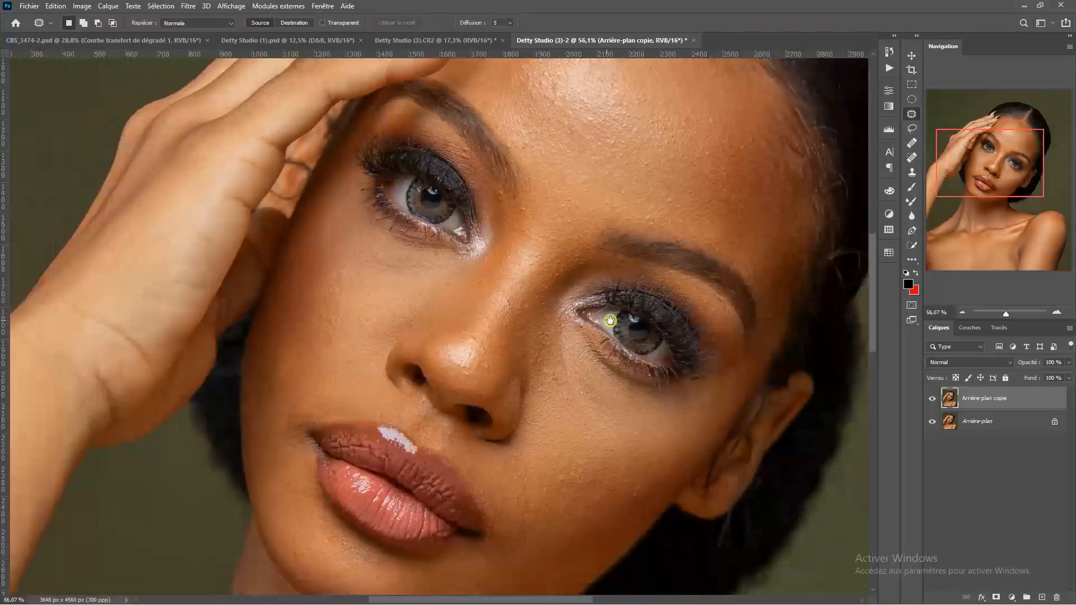
Toggle the visibility of the Arrière-plan copie layer to compare the retouched skin with the original
click(932, 401)
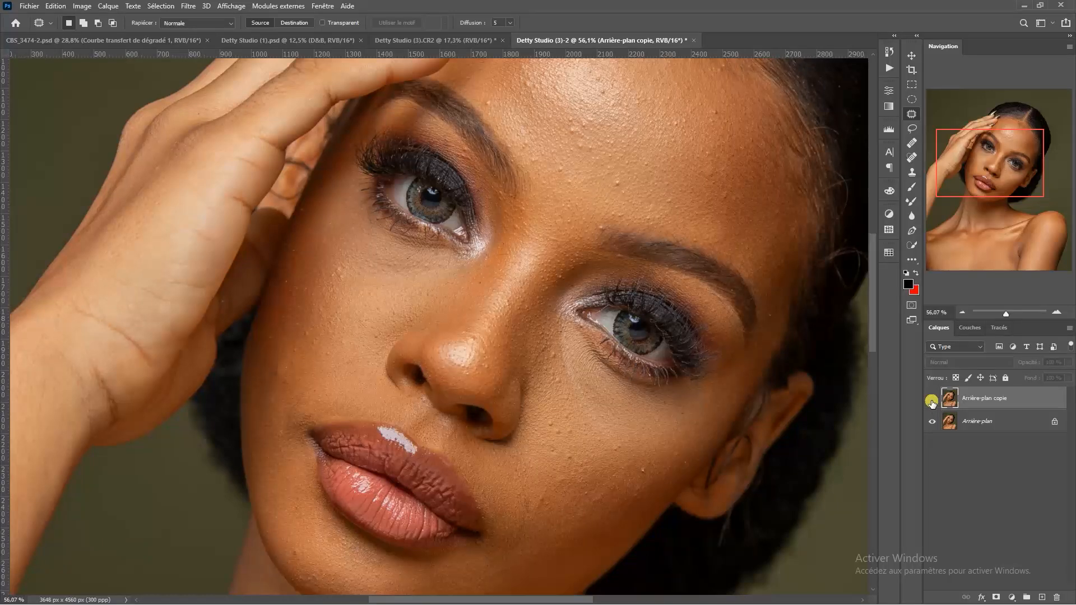
click(931, 401)
click(931, 402)
click(931, 401)
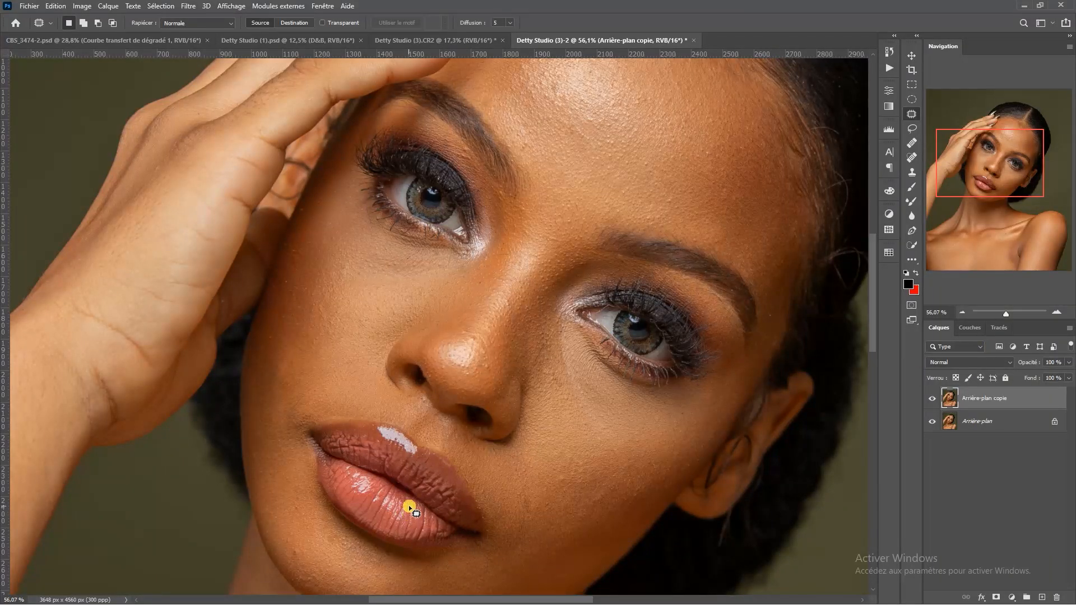
Patch the dark spot along the jawline and the bumps on the chin below the lower lip
scroll(346, 526, up, 7)
drag(294, 542, 355, 405)
scroll(361, 411, up, 2)
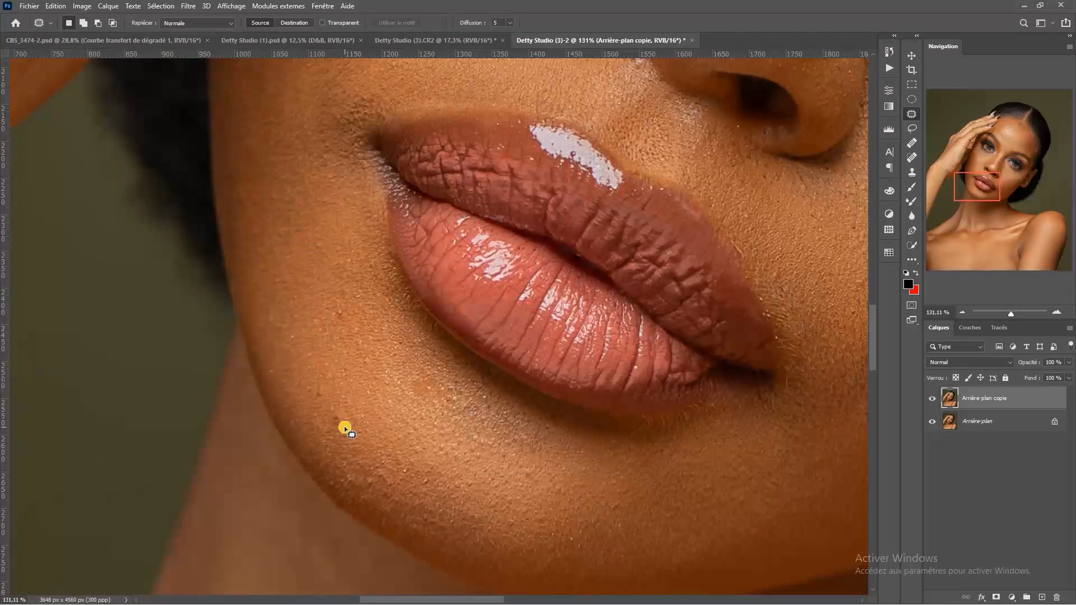
drag(342, 313, 365, 367)
key(ctrl+d)
scroll(396, 360, down, 3)
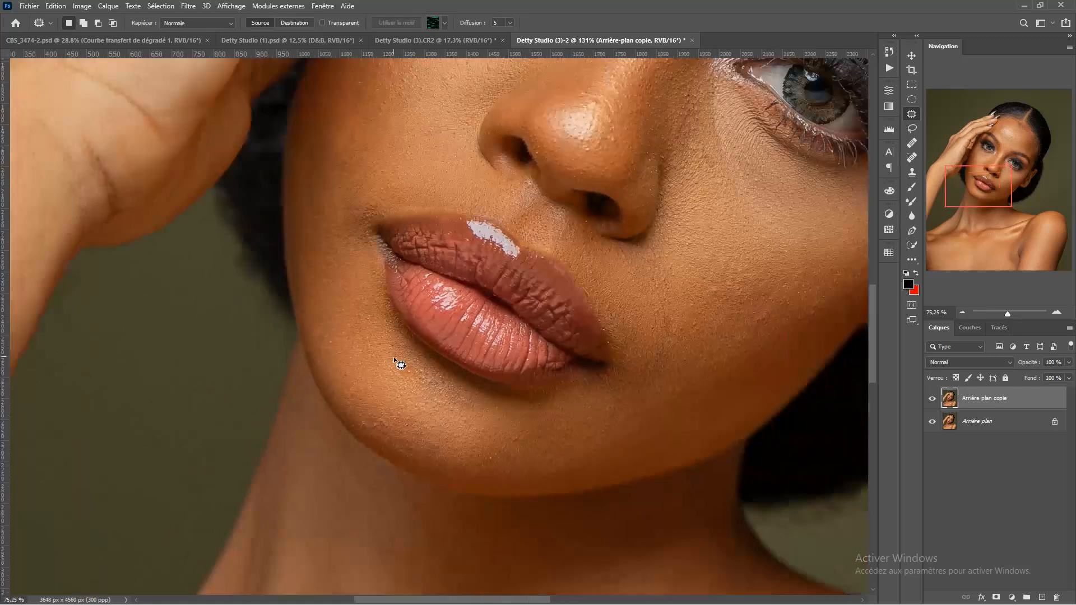
scroll(413, 348, up, 3)
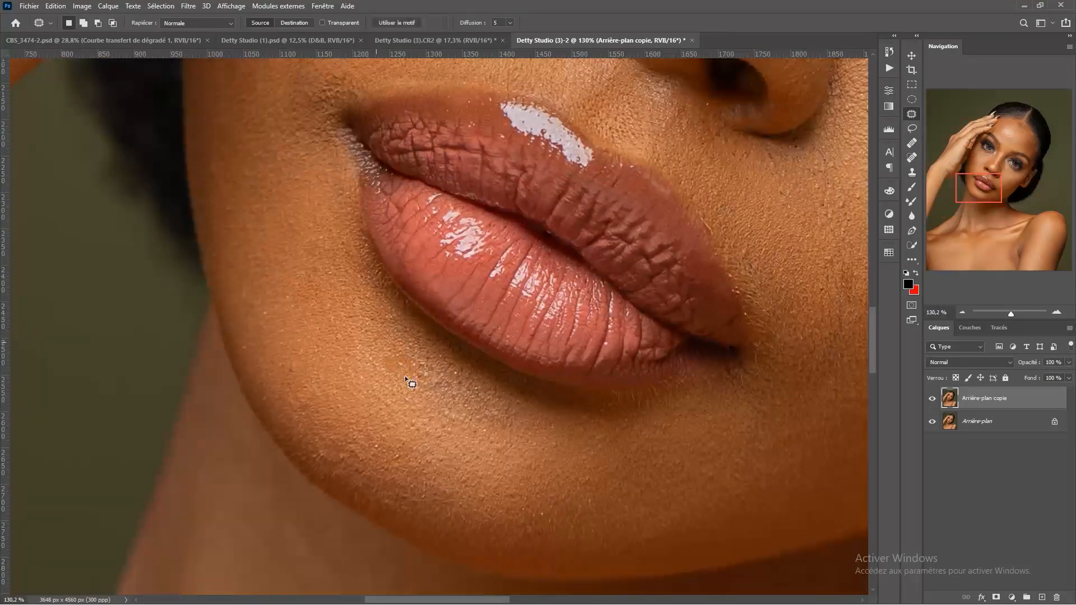
scroll(396, 308, down, 3)
scroll(600, 269, up, 4)
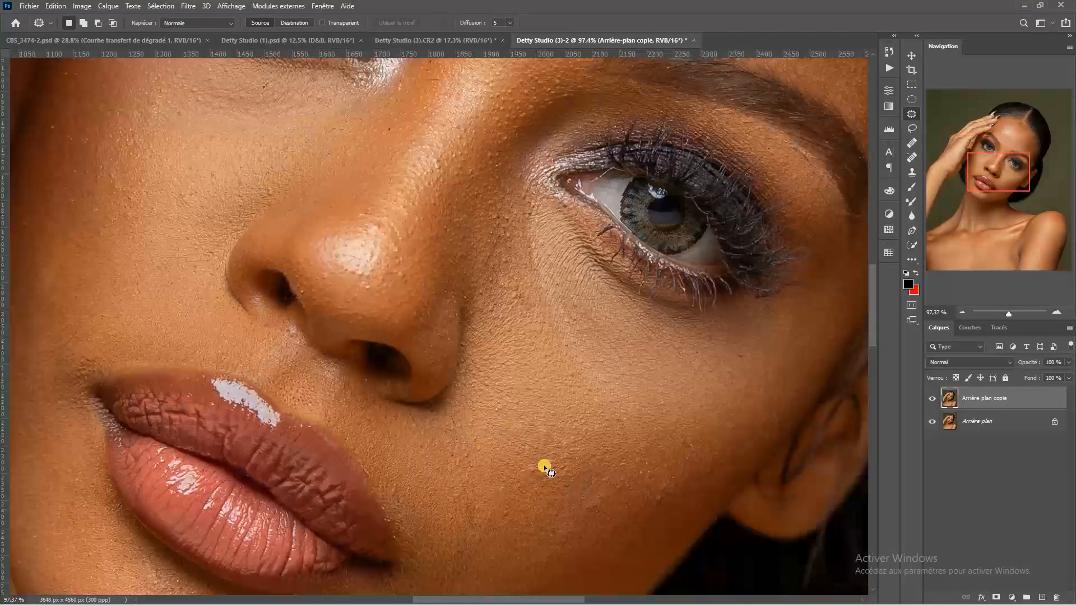
scroll(538, 305, down, 3)
scroll(546, 322, up, 2)
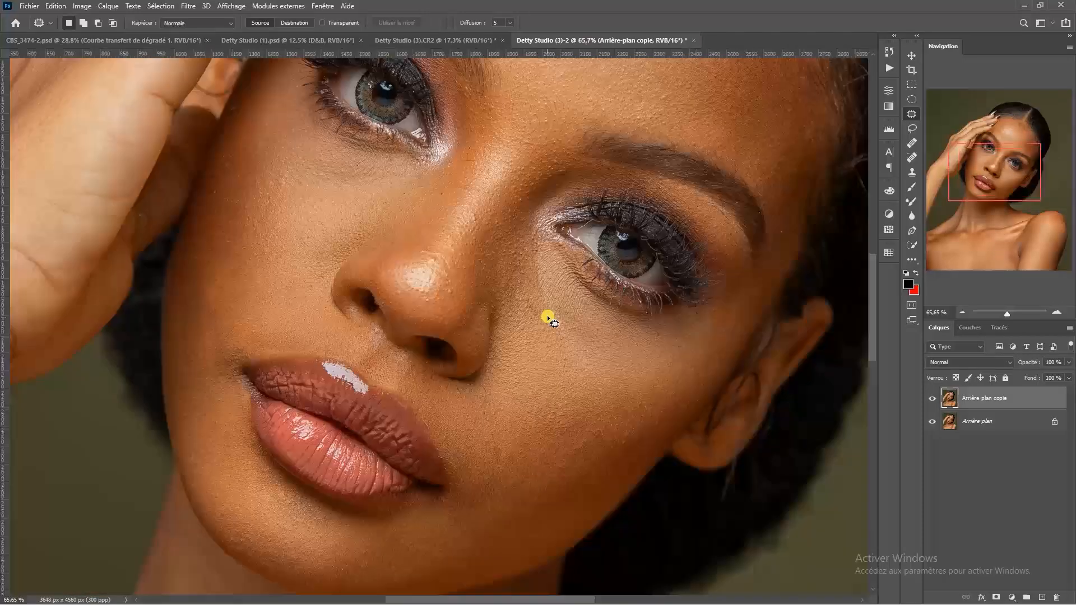
Patch the blemish on the temple beside the outer end of the eyebrow, and clear the selection
scroll(547, 322, down, 3)
scroll(607, 352, up, 2)
scroll(701, 370, up, 5)
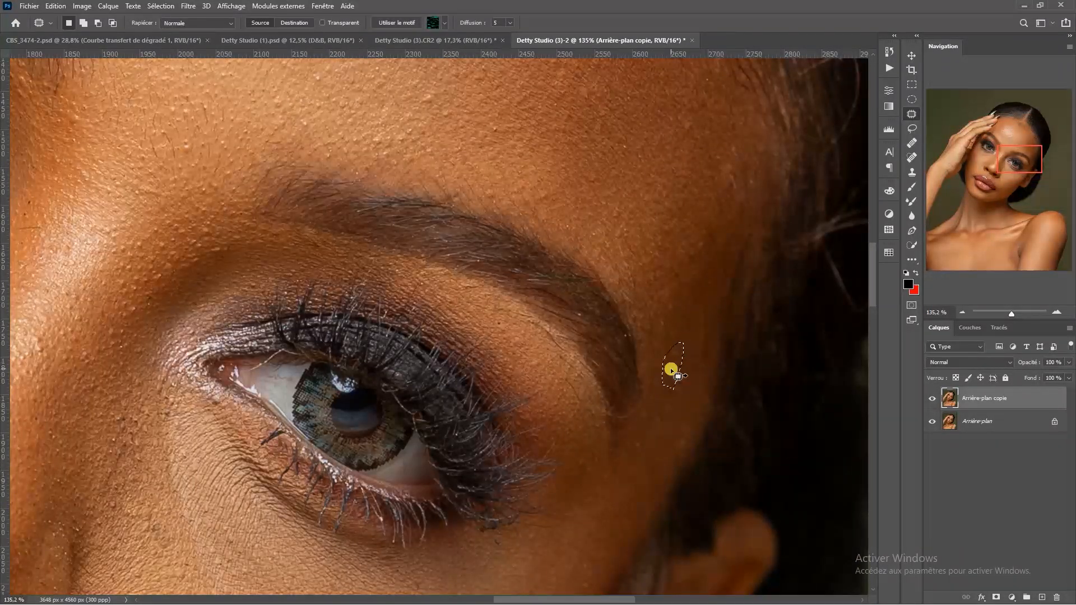
scroll(729, 263, down, 4)
scroll(627, 209, down, 2)
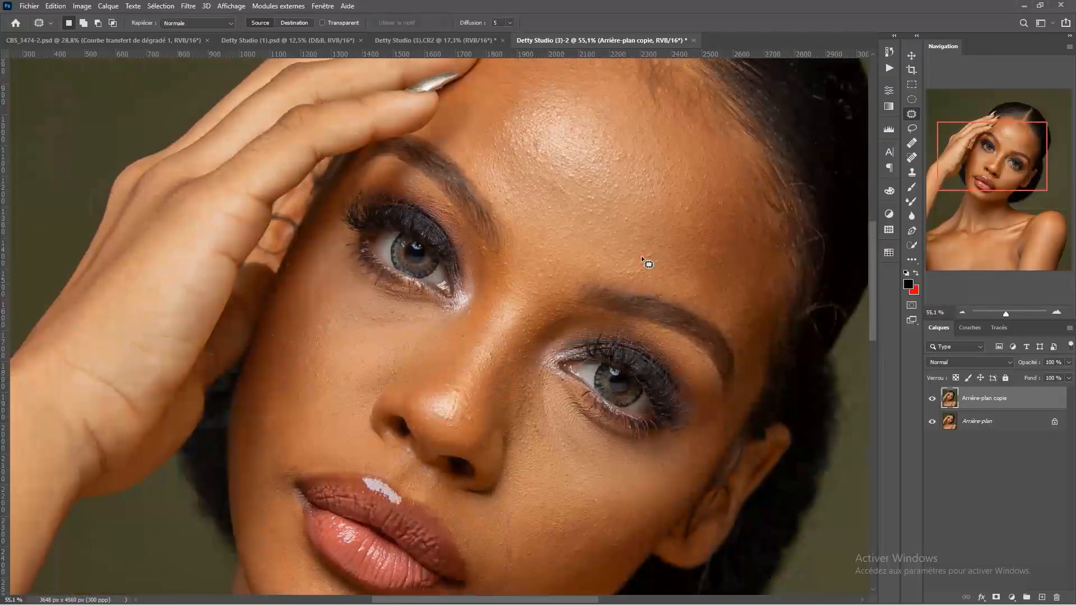
Toggle the visibility of the Arrière-plan copie layer to compare the retouched face with the original
click(933, 401)
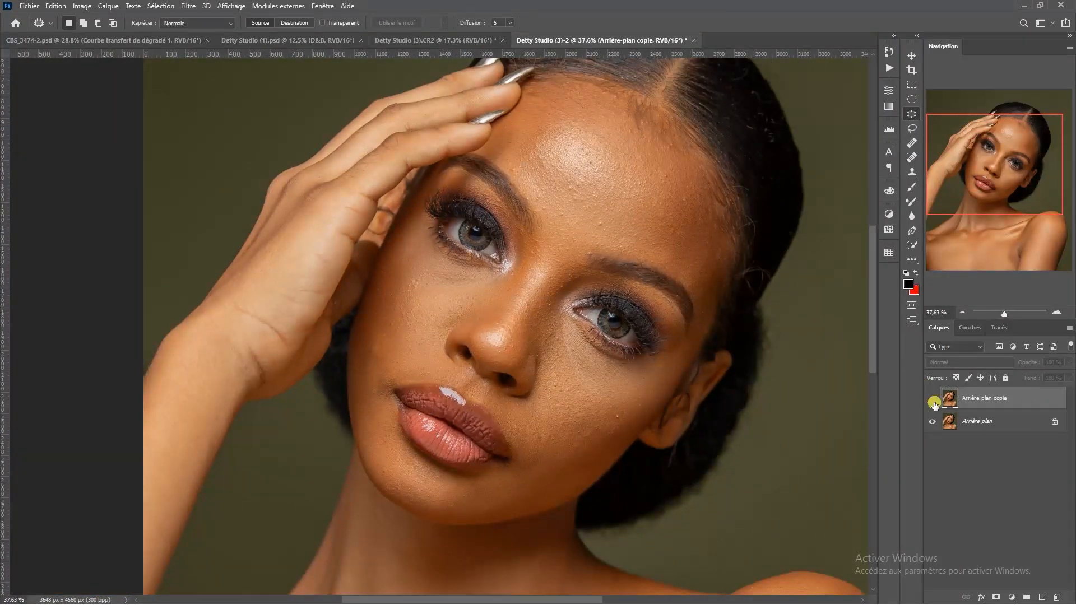
click(933, 401)
click(933, 401)
Patch the small spots on the chest just below the collarbone next to the shoulder, clearing each selection
scroll(594, 121, down, 5)
scroll(573, 442, down, 1)
scroll(468, 563, up, 5)
mouse_move(493, 468)
mouse_down()
mouse_move(533, 330)
mouse_move(398, 329)
mouse_up()
scroll(493, 287, up, 5)
key(ctrl+d)
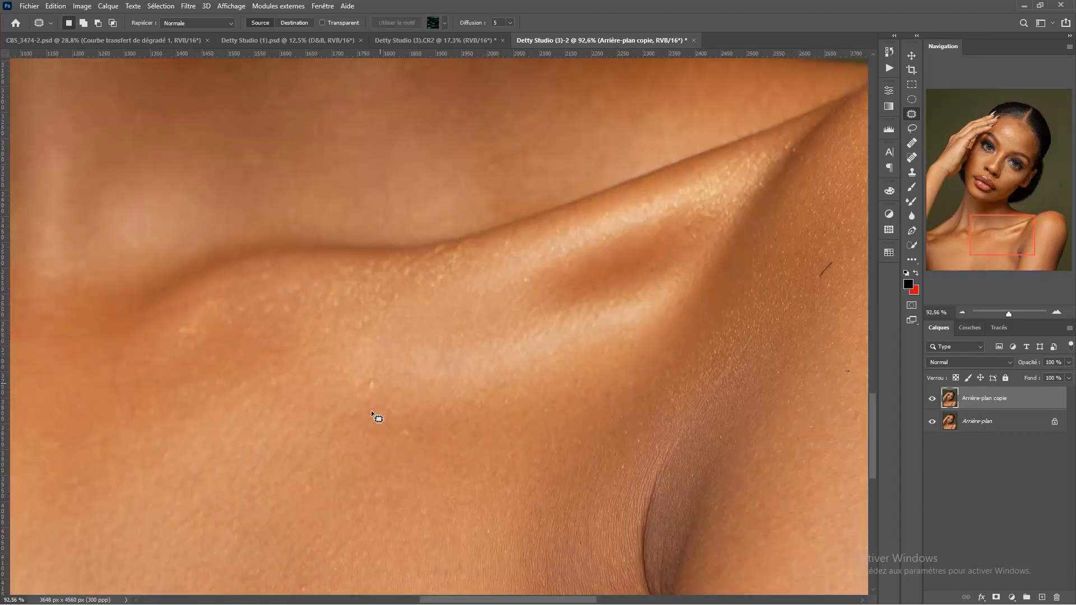
drag(354, 403, 366, 374)
drag(374, 391, 409, 453)
key(ctrl+d)
drag(414, 412, 448, 393)
key(ctrl+d)
Patch the stray dark hair and the small spot on the front of the shoulder, and clear the selection
scroll(639, 292, down, 3)
mouse_move(716, 296)
mouse_down()
mouse_move(527, 399)
mouse_move(631, 331)
mouse_up()
scroll(527, 399, up, 2)
key(ctrl+d)
scroll(644, 353, down, 3)
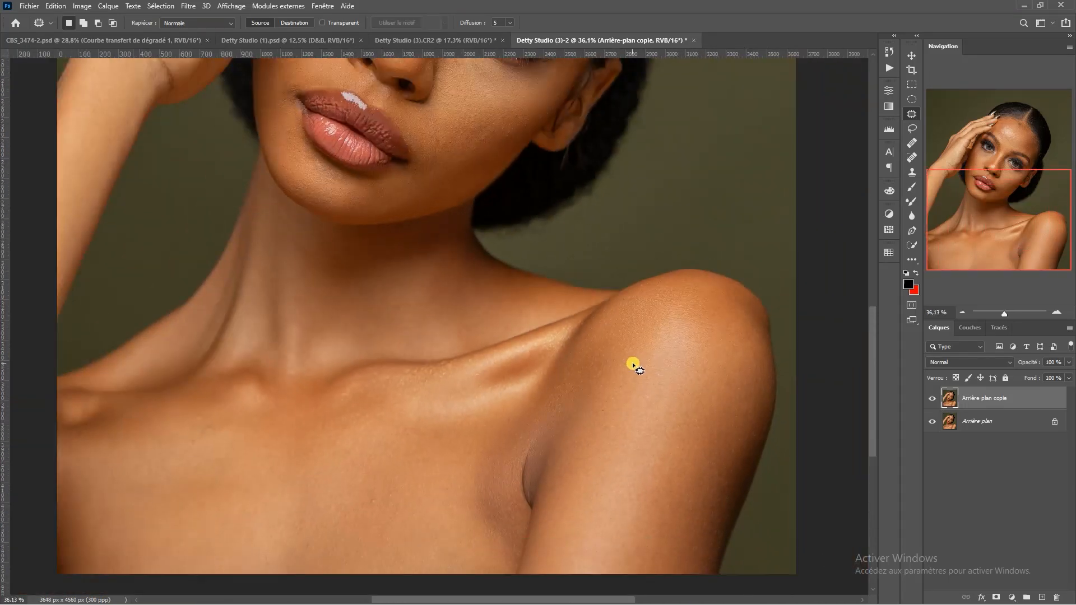
Patch the cluster of red bumps in the lower middle of the chest, and clear the selection
scroll(478, 302, down, 1)
scroll(427, 352, up, 4)
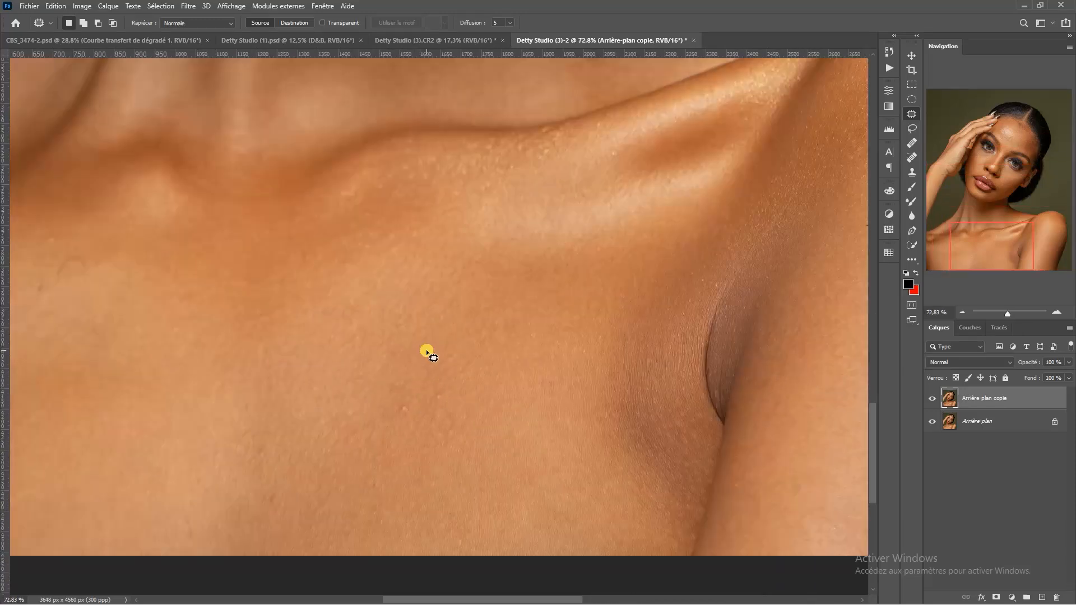
scroll(421, 392, up, 1)
drag(395, 435, 397, 433)
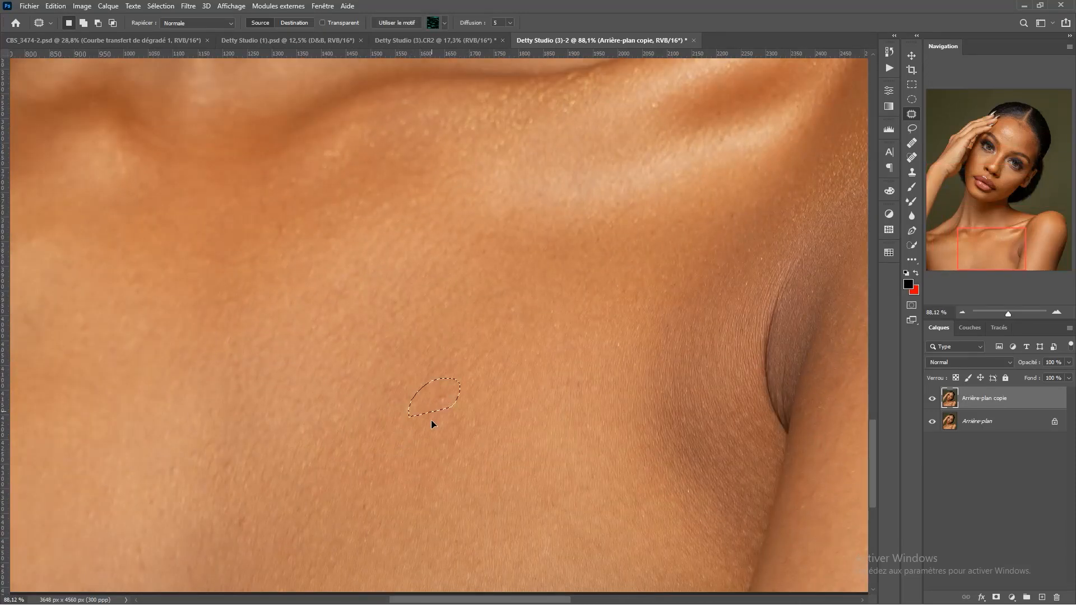
key(ctrl+d)
Patch the dark spots on the upper chest below the base of the neck, clearing each selection
scroll(514, 389, down, 5)
mouse_move(404, 372)
mouse_down()
mouse_move(486, 403)
mouse_move(584, 413)
mouse_up()
scroll(503, 373, up, 5)
mouse_move(482, 370)
mouse_down()
mouse_move(455, 378)
mouse_move(494, 394)
mouse_up()
key(ctrl+d)
drag(456, 317, 436, 340)
drag(438, 336, 492, 356)
key(ctrl+d)
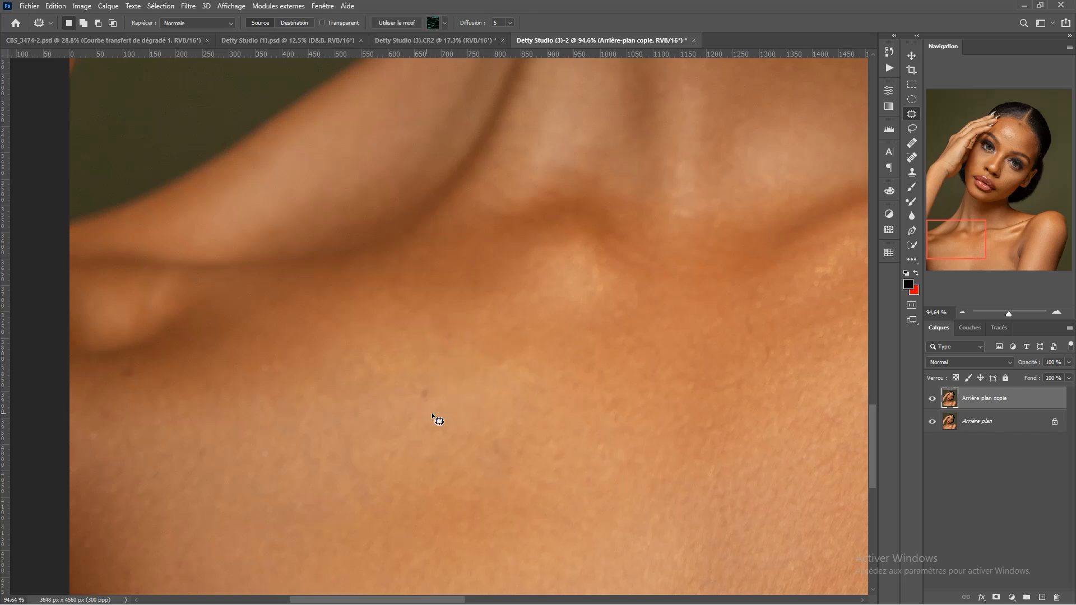
Patch the remaining dark spots below the collarbone near the image edge on the raised-arm side
scroll(569, 315, down, 3)
scroll(590, 375, up, 4)
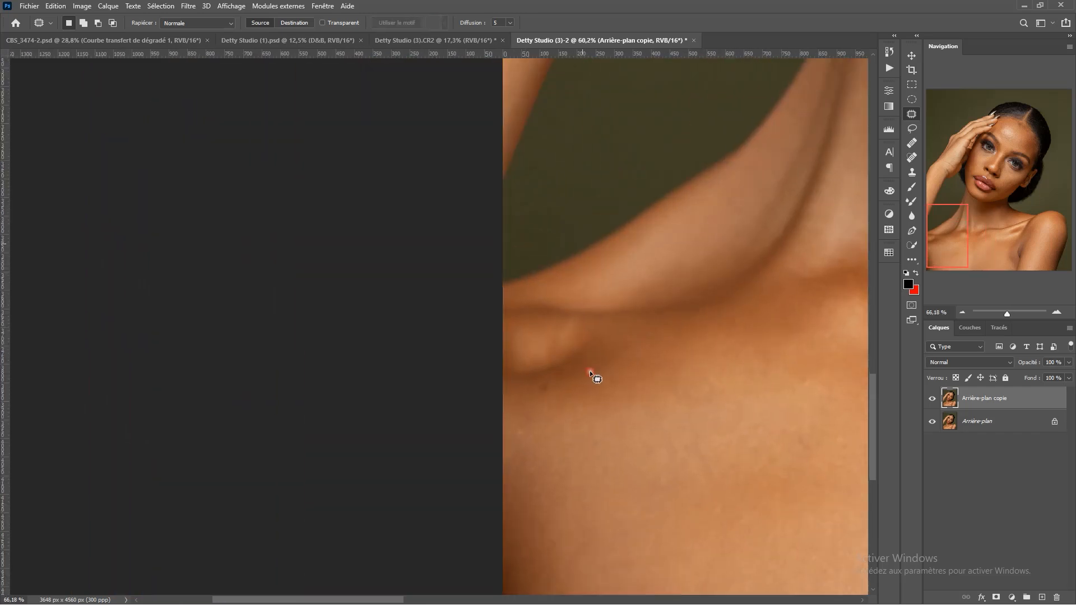
drag(507, 415, 508, 416)
scroll(634, 370, down, 6)
Patch the mark on the ear beside the palm of the raised hand, and clear the selection
drag(708, 345, 571, 566)
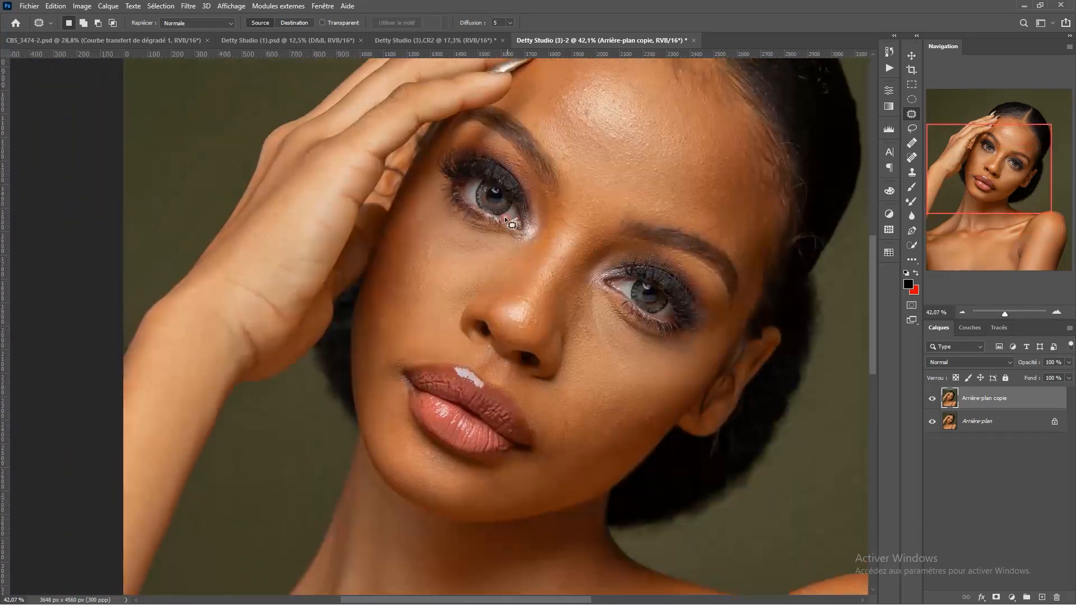
scroll(405, 270, up, 4)
drag(294, 301, 295, 302)
scroll(169, 331, up, 3)
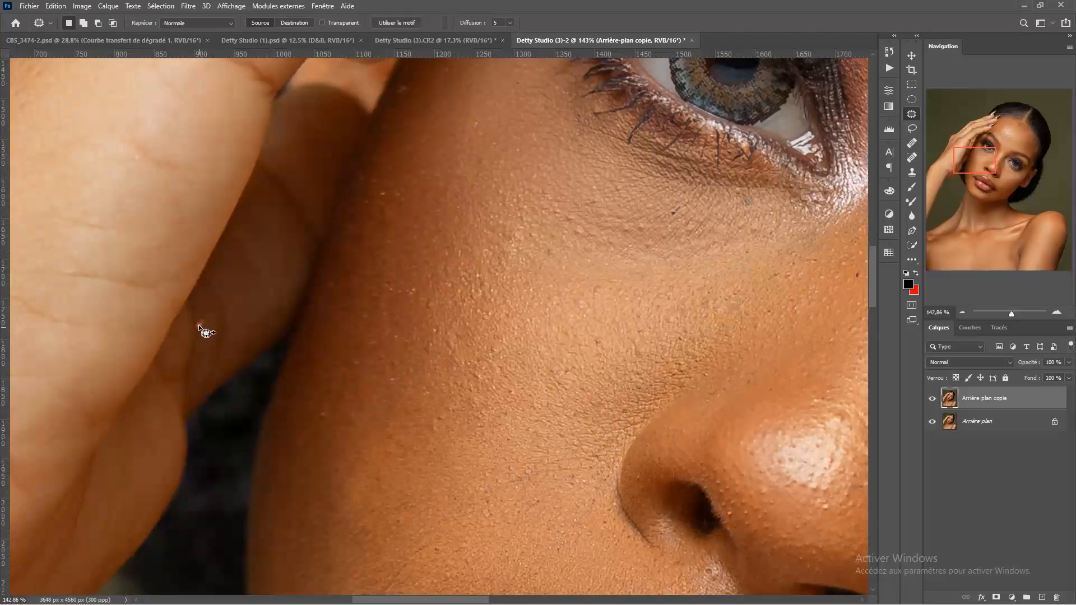
click(334, 432)
Patch the bumps on the upper forehead near the hairline and down its outer side
scroll(624, 174, down, 2)
scroll(623, 174, down, 3)
scroll(511, 209, up, 6)
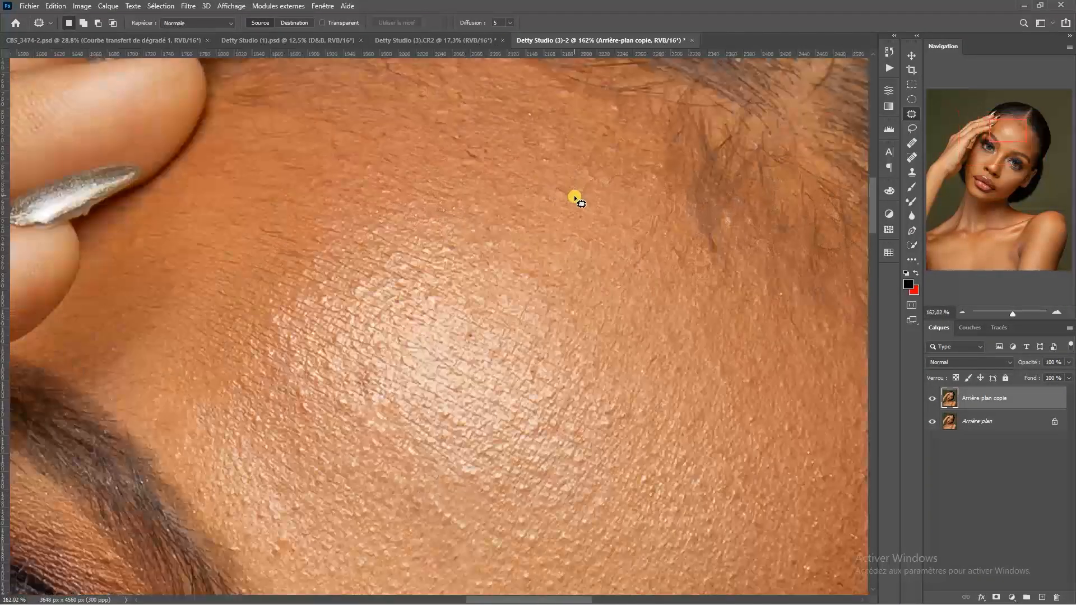
mouse_move(574, 198)
mouse_down()
mouse_move(552, 184)
mouse_move(563, 192)
mouse_up()
mouse_move(684, 235)
mouse_down()
mouse_move(687, 275)
mouse_move(681, 237)
mouse_up()
drag(678, 250, 678, 287)
drag(720, 374, 721, 387)
scroll(549, 134, down, 6)
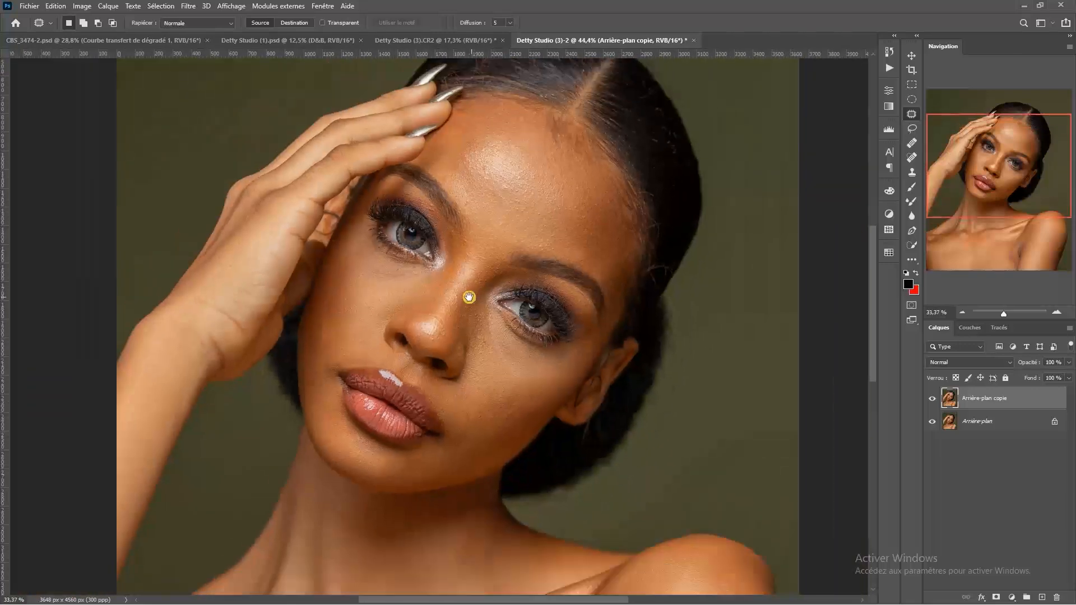
Hide and show the Arrière-plan copie layer repeatedly to review the whole retouch, and fit the image in the window
drag(469, 297, 477, 318)
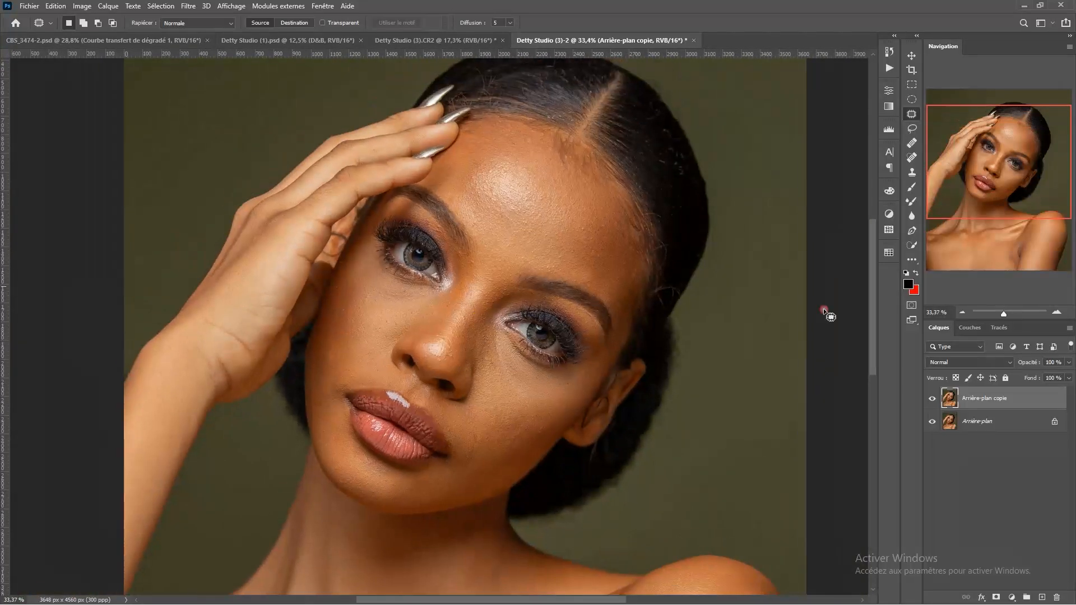
click(933, 400)
click(933, 400)
click(932, 400)
click(932, 400)
click(932, 400)
click(933, 400)
scroll(584, 168, up, 3)
key(ctrl+0)
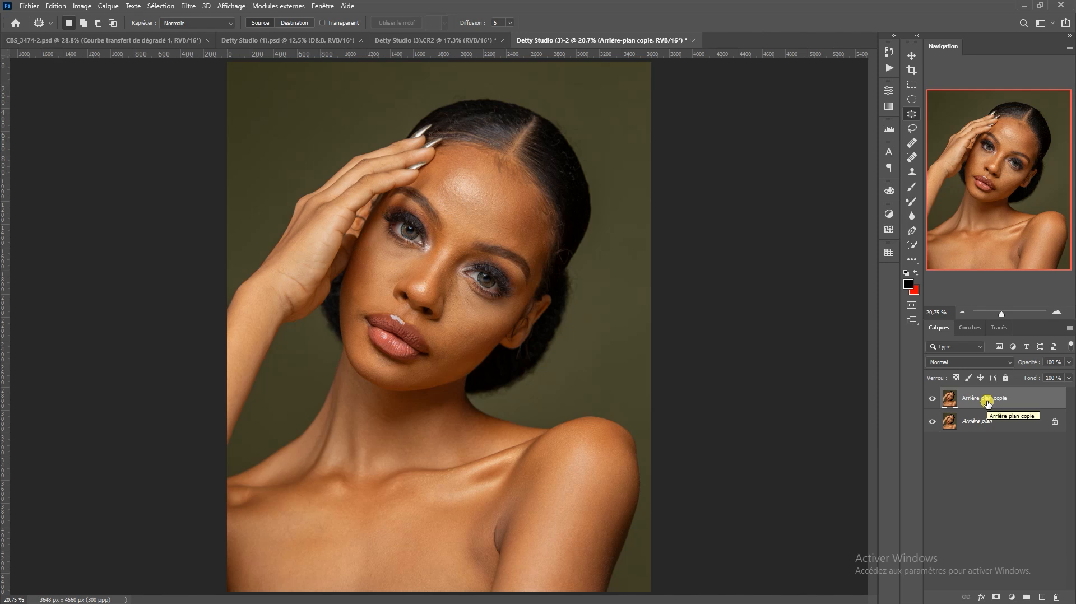
Duplicate the Arrière-plan copie layer twice and rename the topmost copy TEXTURE
key(ctrl+j)
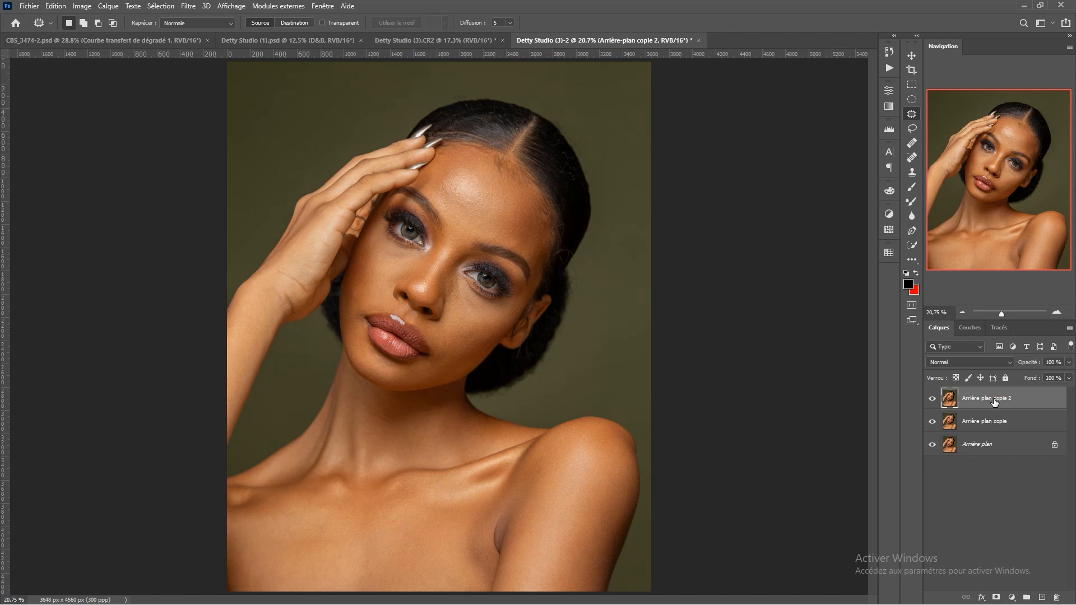
drag(985, 399, 1043, 593)
double_click(976, 399)
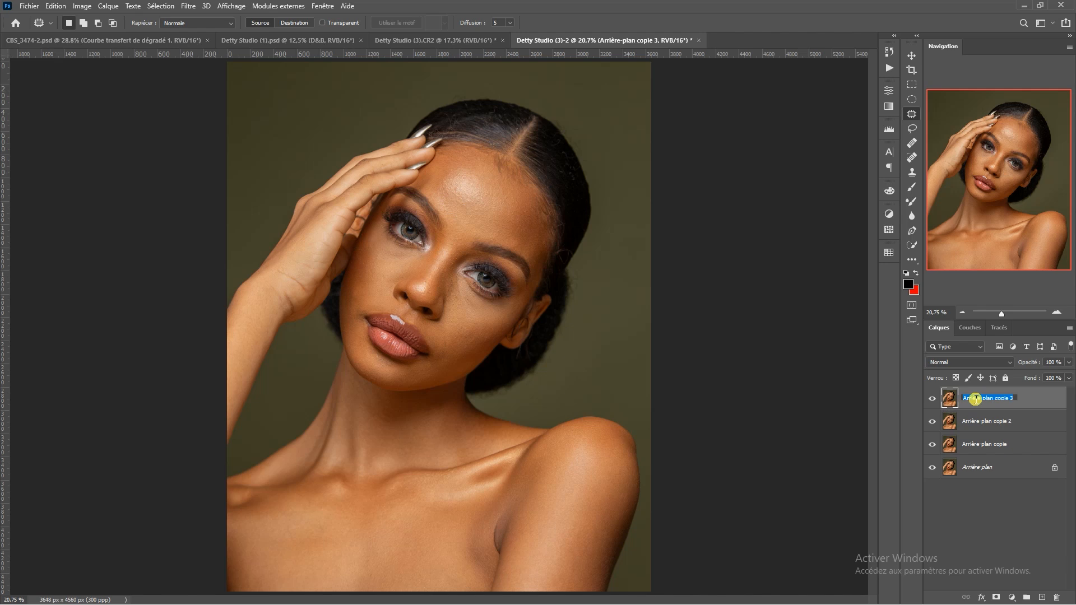
text(TETURE)
key(Tab)
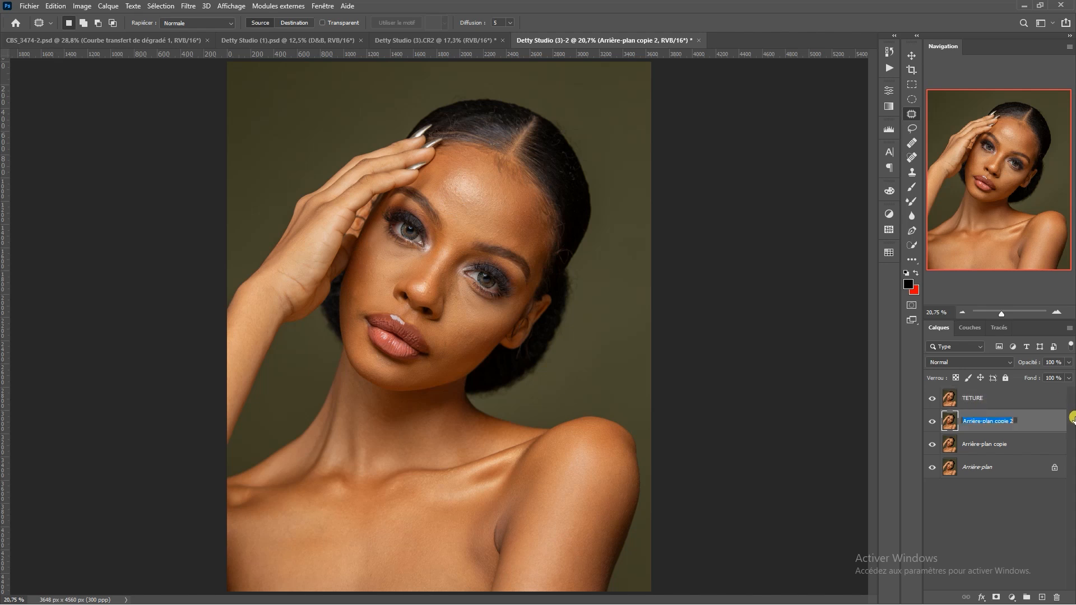
double_click(968, 398)
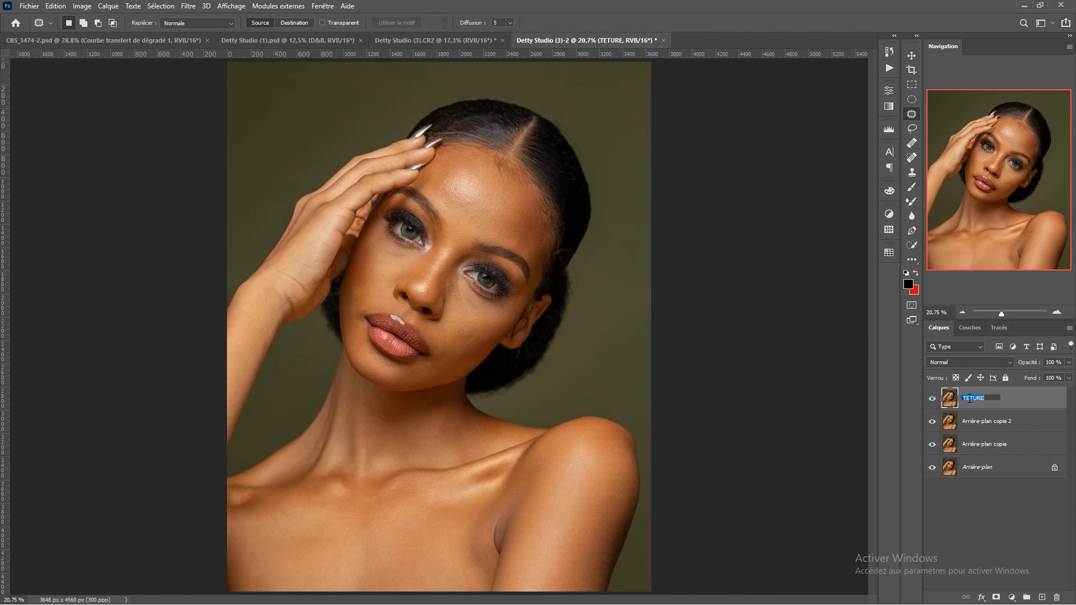
text(X)
Rename the duplicate layer just below TEXTURE as COULEURE
key(Tab)
text(COUL)
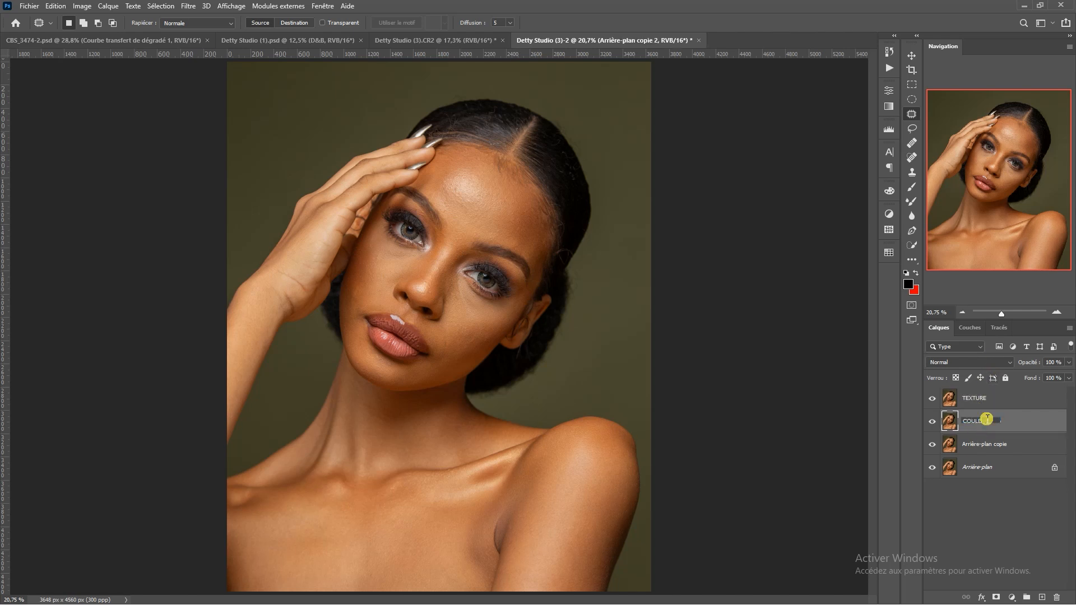
text(EURE)
key(Return)
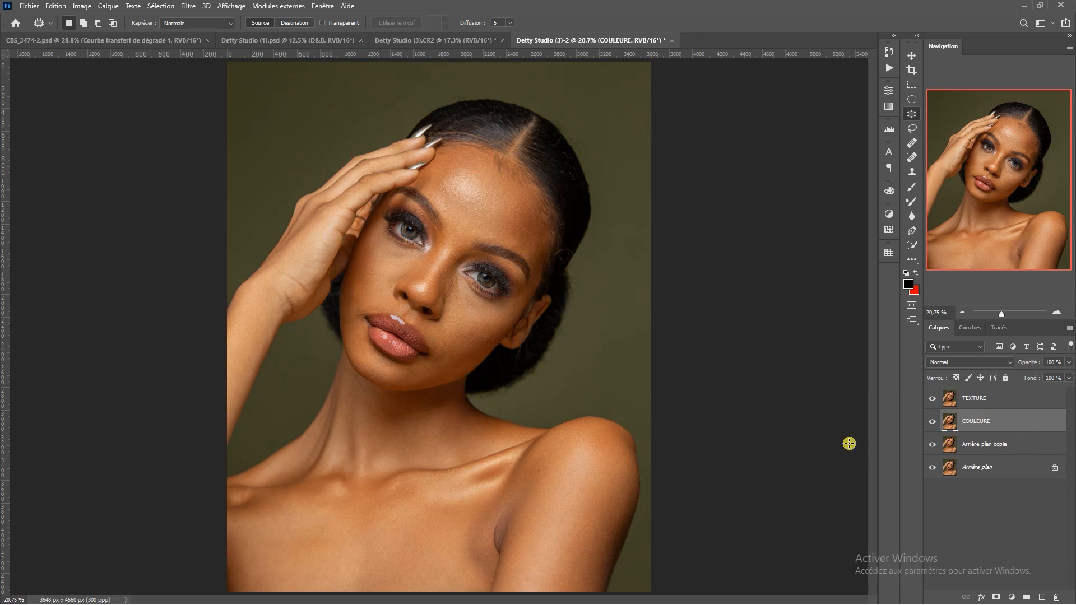
click(951, 404)
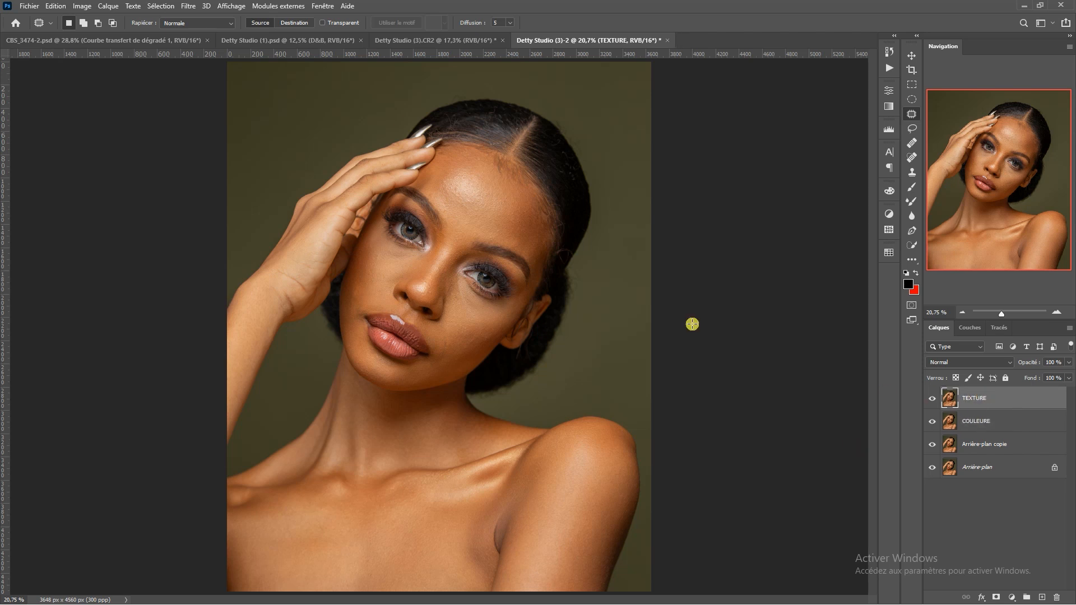
scroll(471, 246, up, 2)
scroll(471, 246, down, 2)
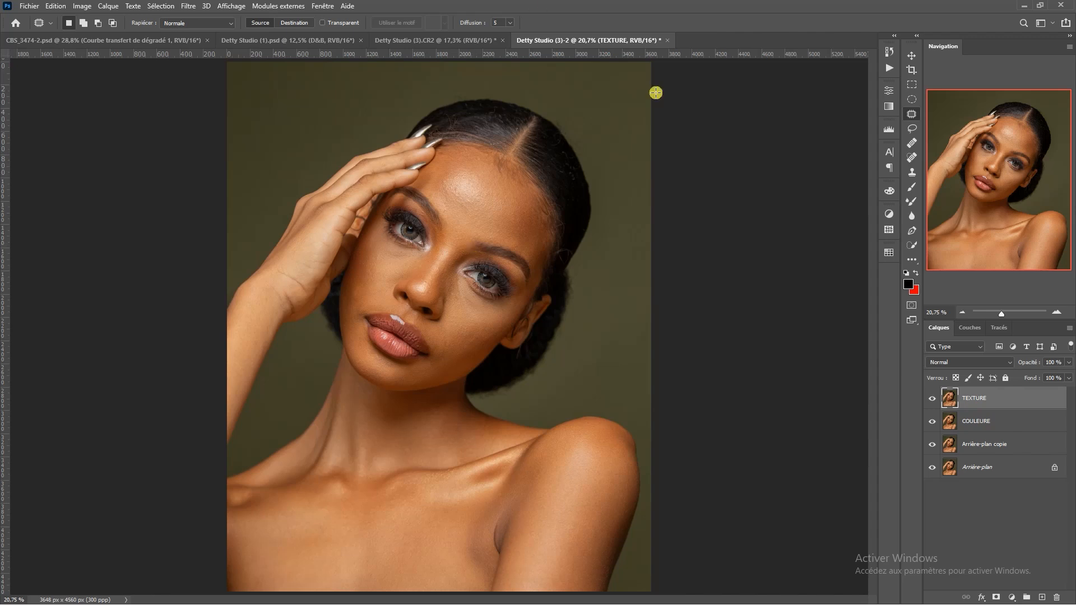
Hide the TEXTURE layer and open the Gaussian Blur filter (Flou gaussien) for the COULEURE layer
click(951, 425)
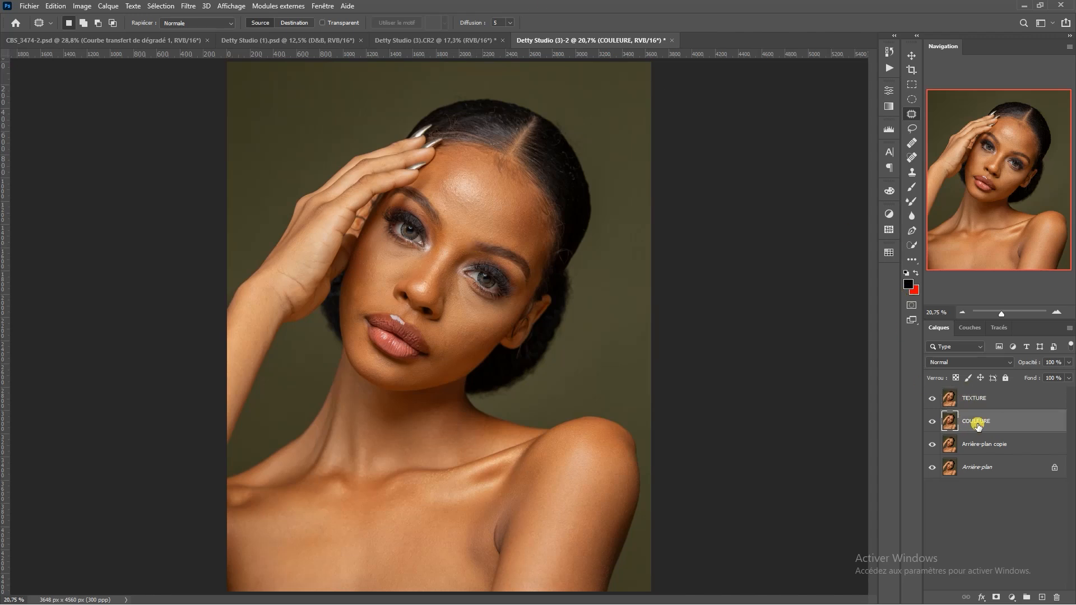
click(932, 399)
click(187, 6)
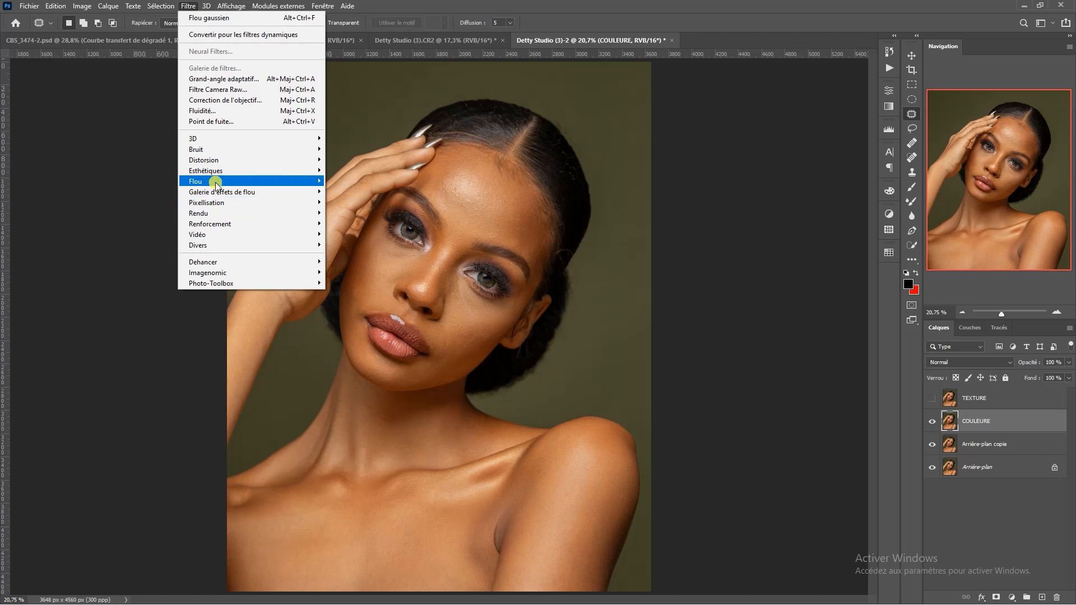
mouse_move(227, 180)
click(356, 233)
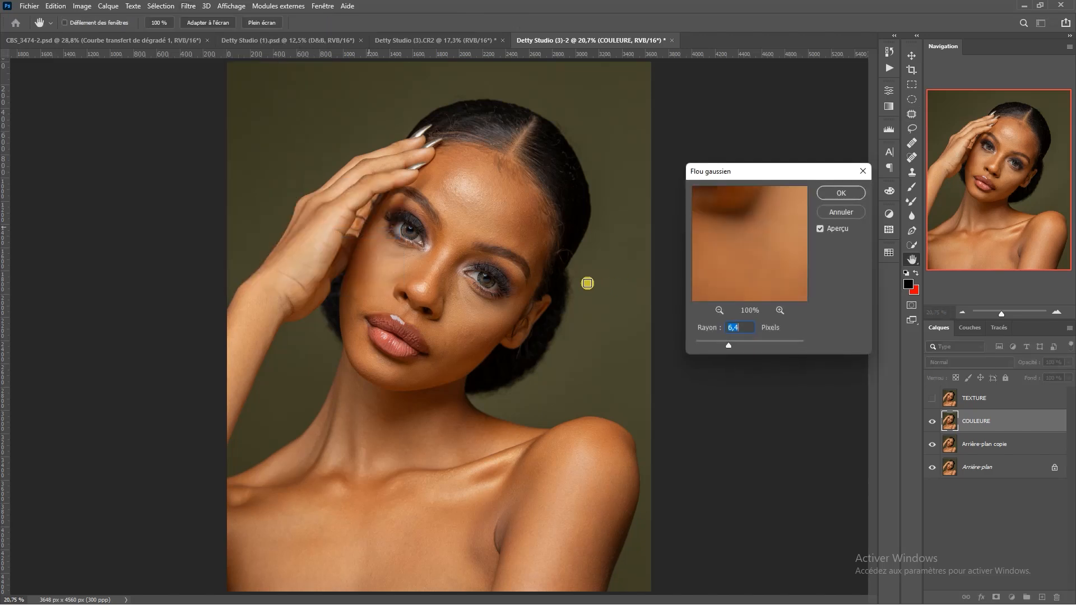
Lower the Gaussian Blur radius to 0,1 pixels and frame the nose in the filter preview at 67%
click(414, 287)
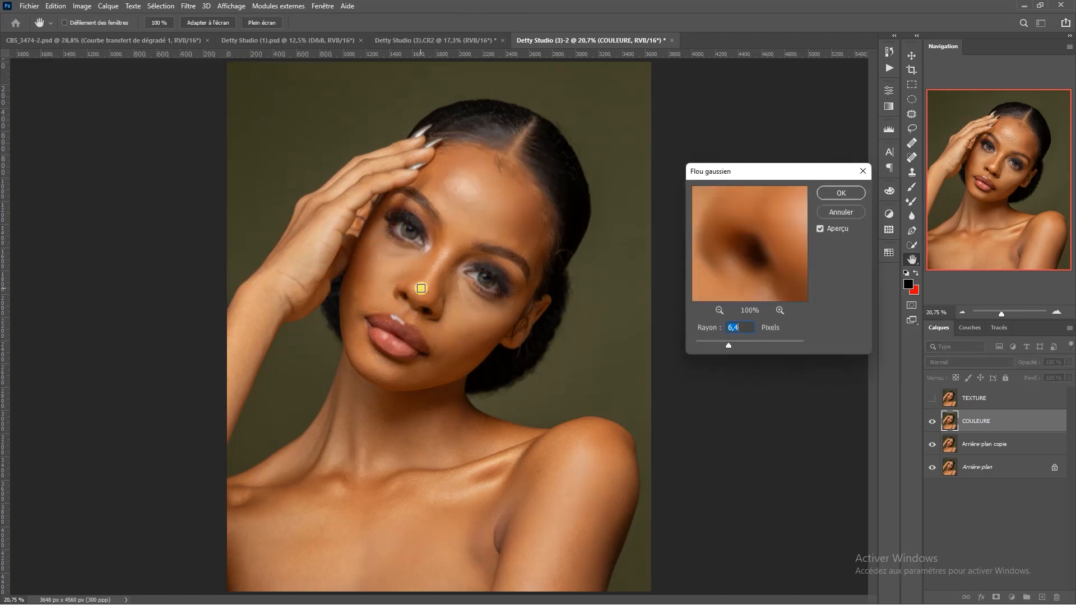
click(427, 288)
drag(728, 344, 620, 308)
drag(743, 268, 816, 242)
drag(754, 219, 833, 162)
click(720, 311)
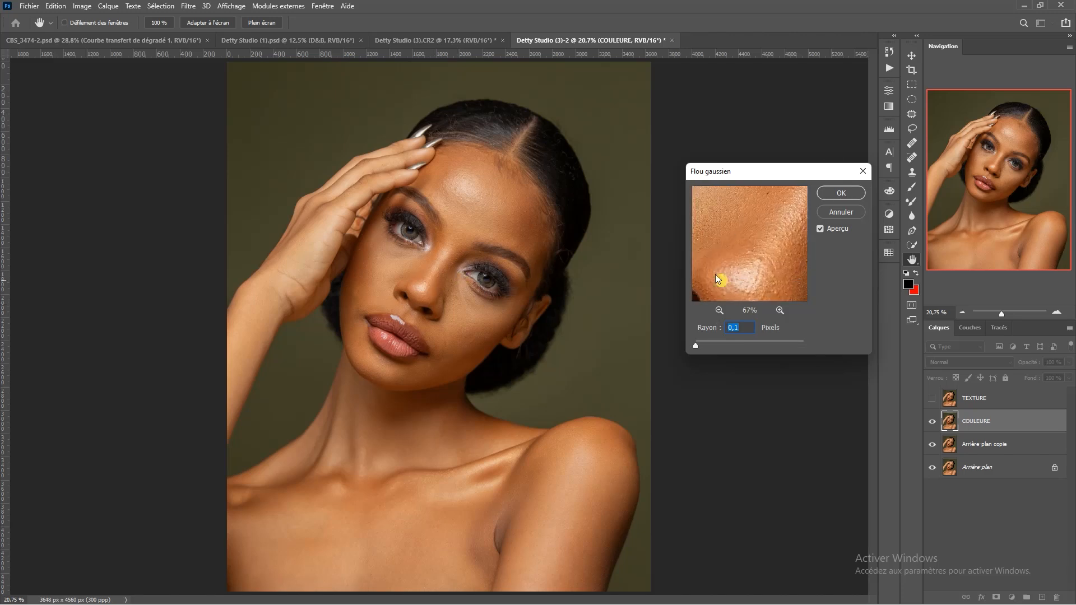
mouse_move(742, 238)
mouse_down()
mouse_move(776, 235)
mouse_move(824, 271)
mouse_move(749, 256)
mouse_move(792, 286)
mouse_move(774, 228)
mouse_move(781, 297)
mouse_move(768, 253)
mouse_move(749, 242)
mouse_up()
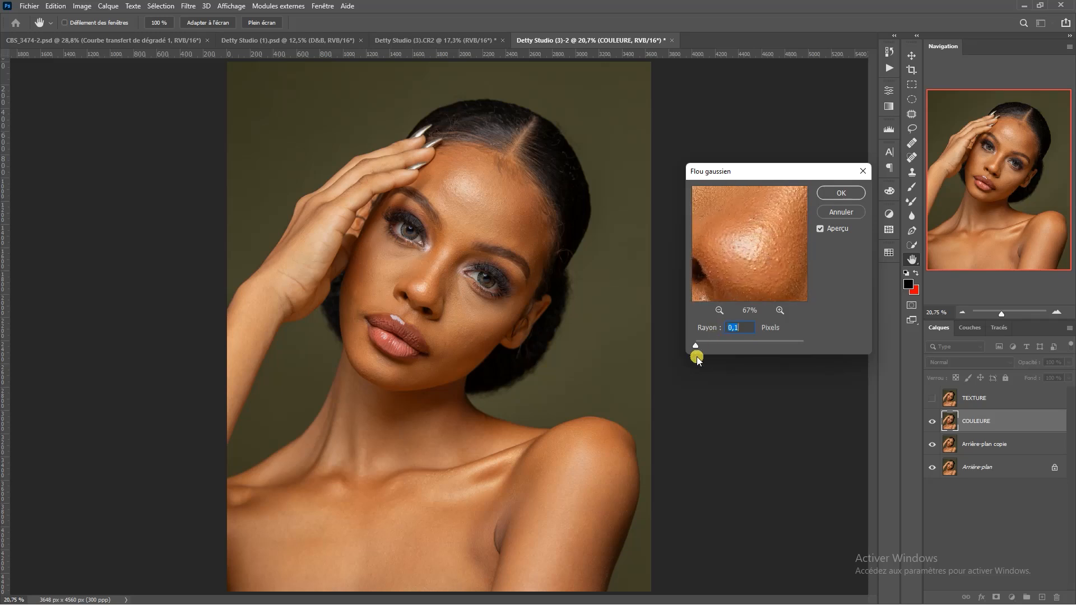
Raise the Gaussian Blur radius until the skin texture is smoothed out, and apply the blur to the COULEURE layer
drag(714, 349, 718, 348)
click(689, 251)
key(Return)
key(j)
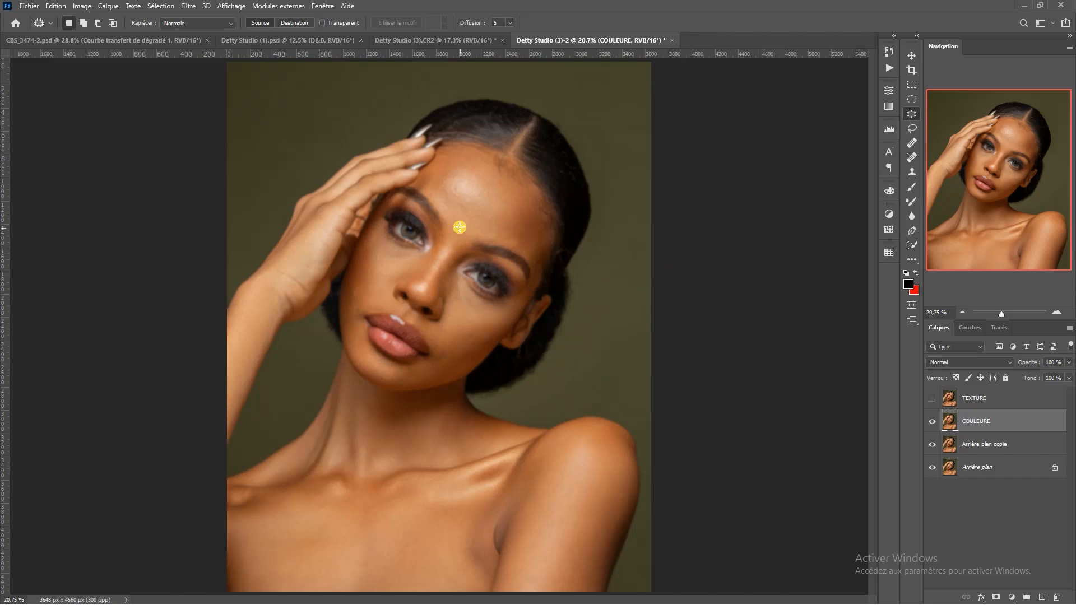
scroll(460, 233, up, 5)
scroll(470, 227, down, 5)
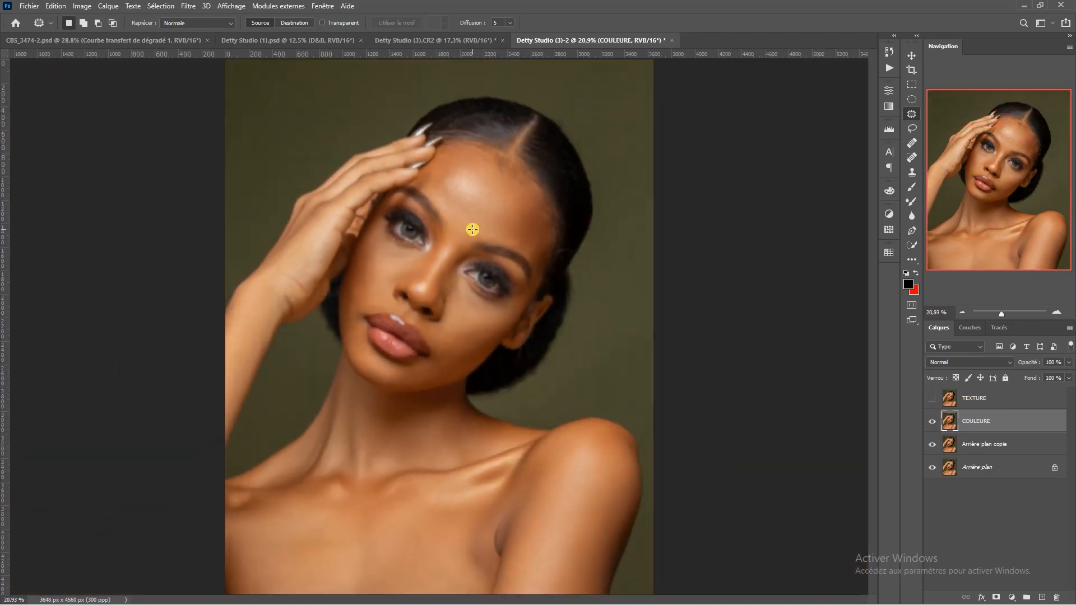
scroll(471, 227, up, 1)
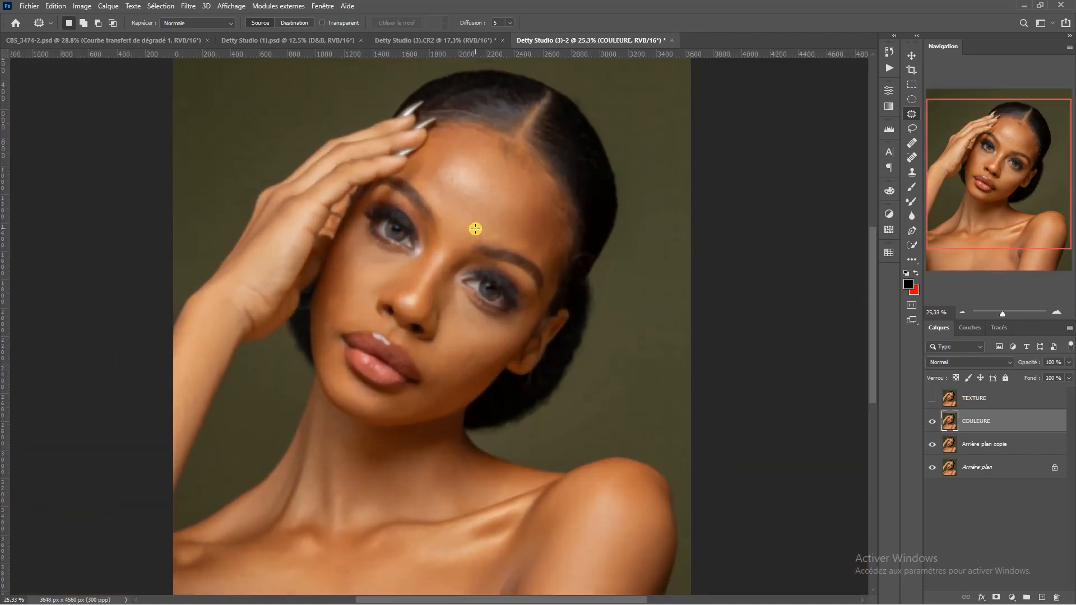
Show the TEXTURE layer and open Apply Image (Appliquer une image) on it with COULEURE as the source layer
click(932, 399)
click(949, 399)
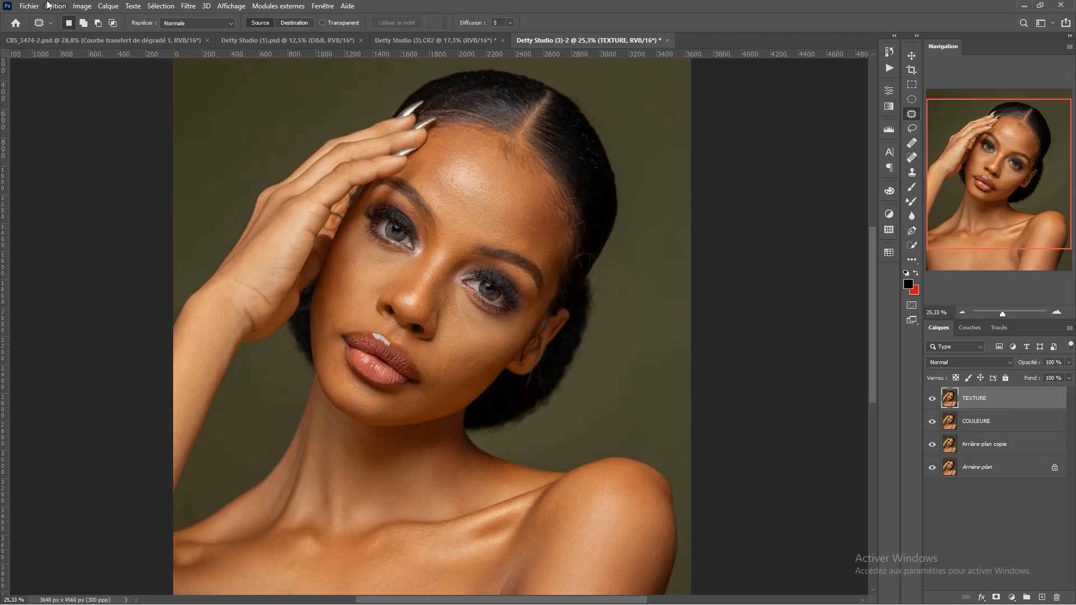
click(81, 5)
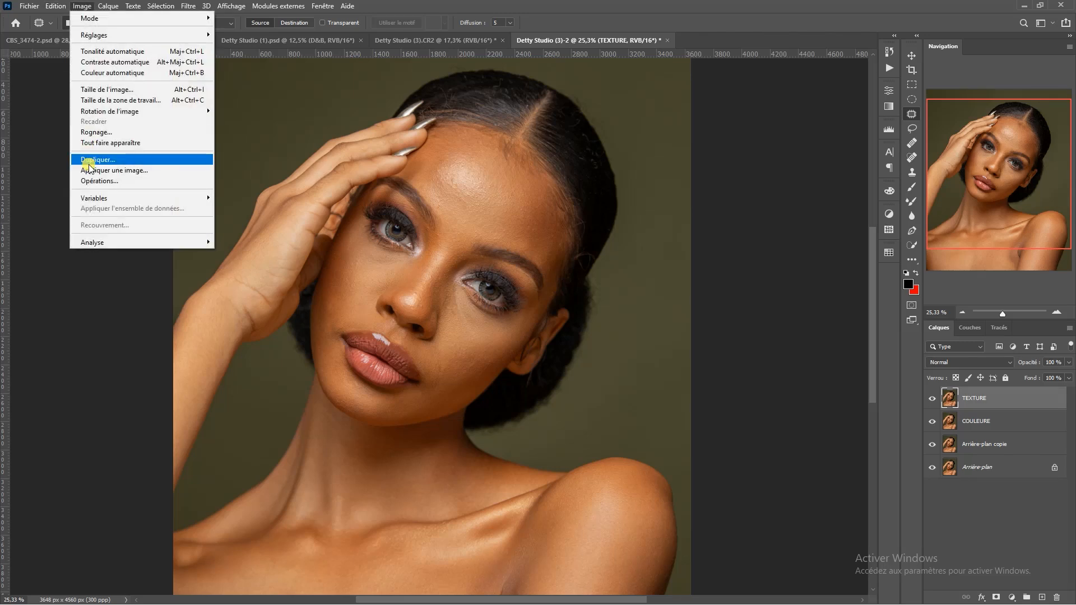
click(105, 170)
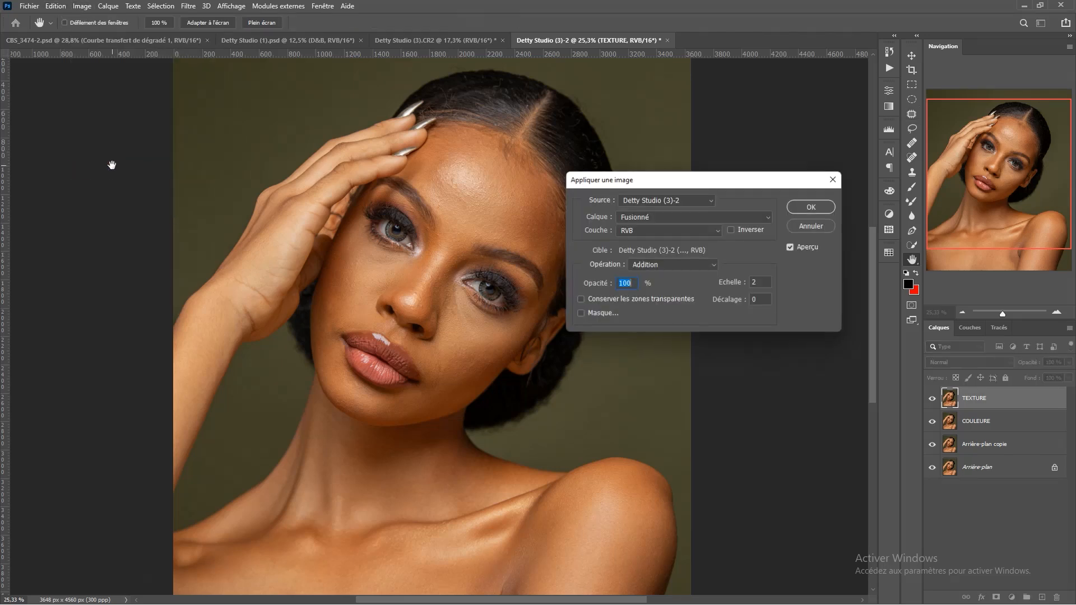
drag(647, 185, 637, 225)
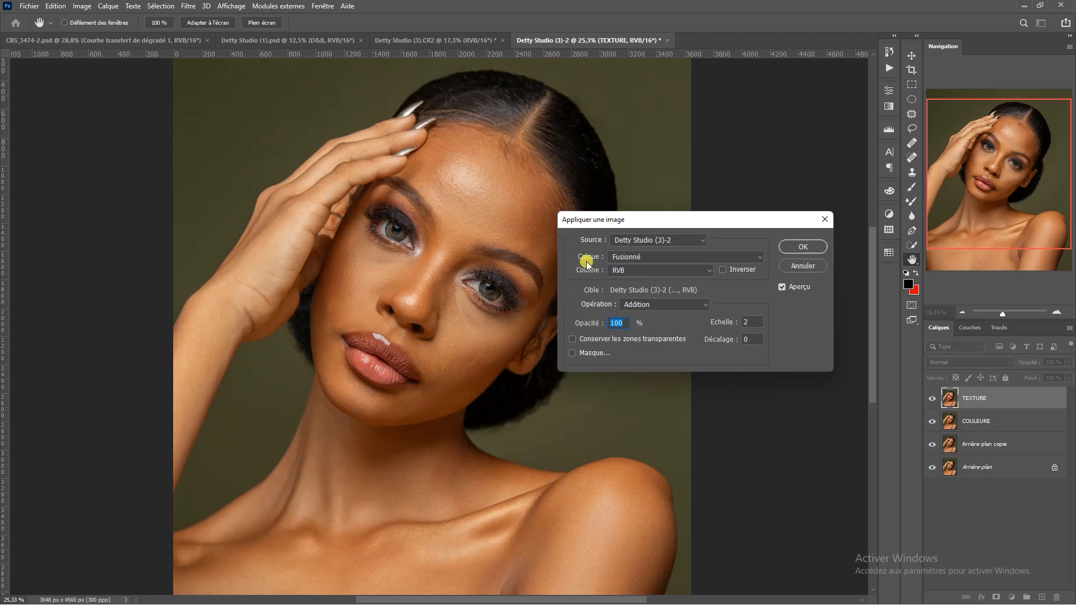
click(674, 259)
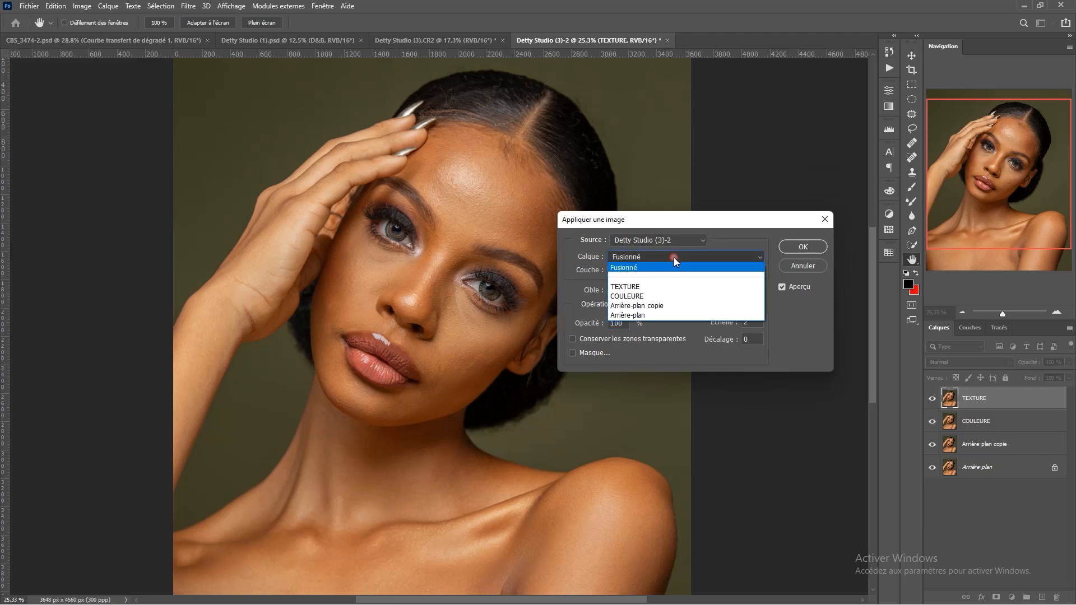
click(637, 296)
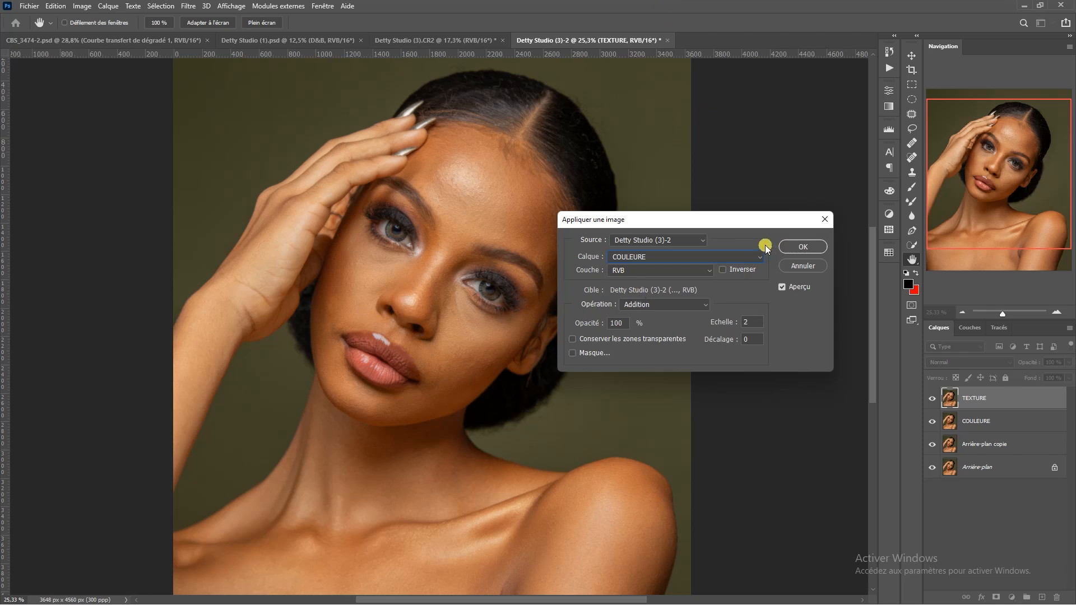
Apply COULEURE to TEXTURE using the RVB channel inverted, Addition operation, scale 2 and offset 0
click(624, 275)
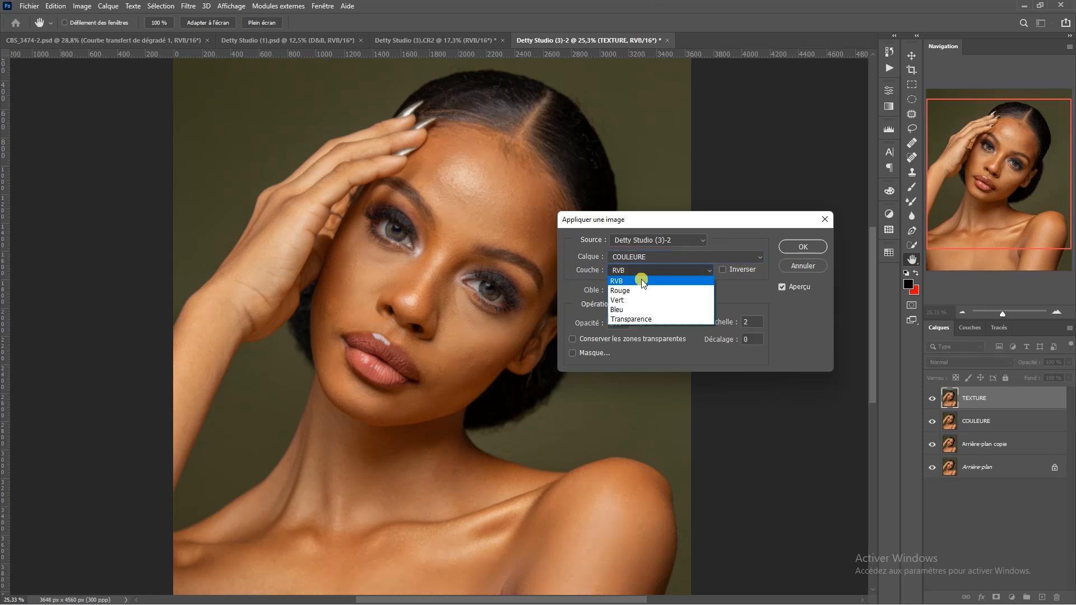
click(748, 307)
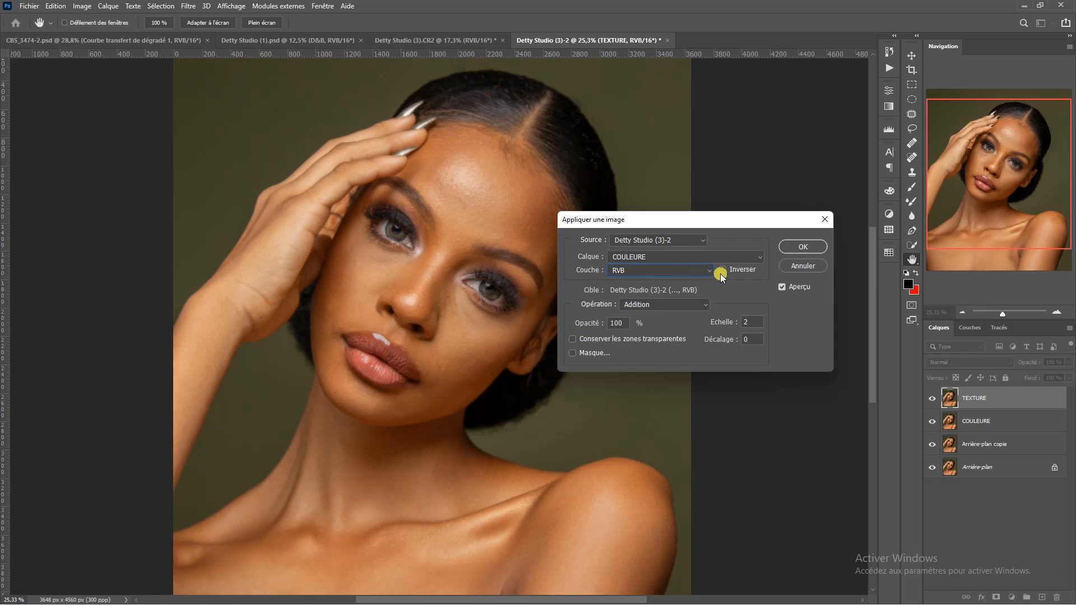
click(674, 306)
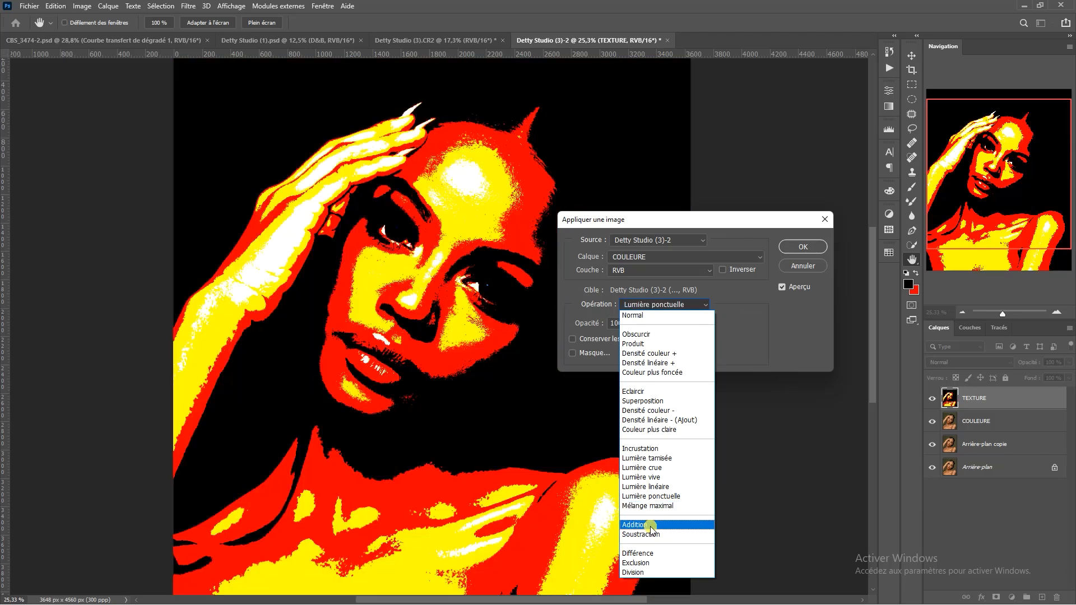
click(648, 525)
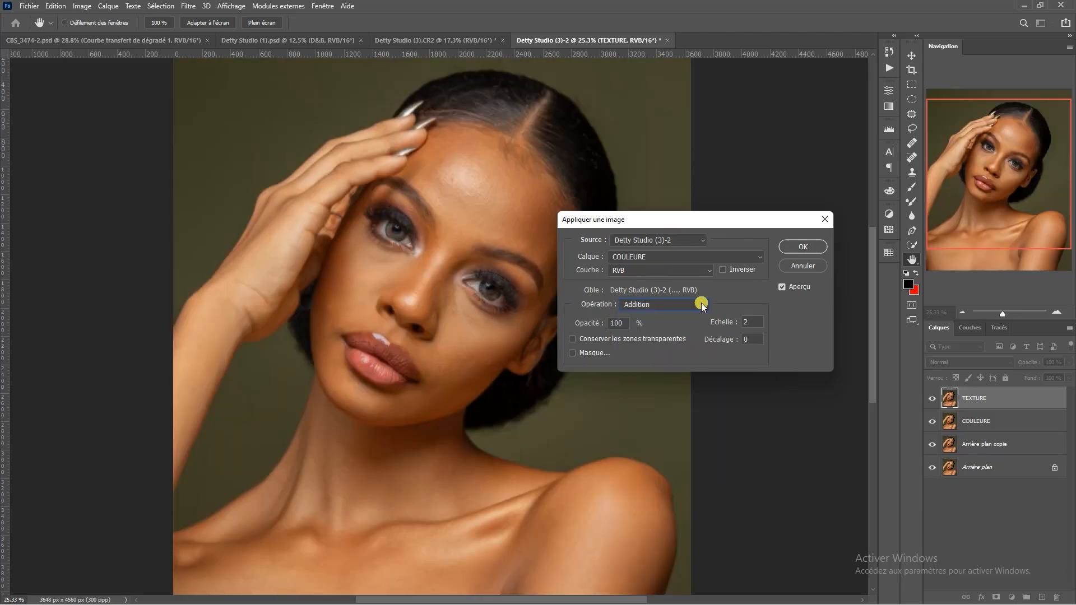
click(756, 327)
key(Tab)
click(723, 270)
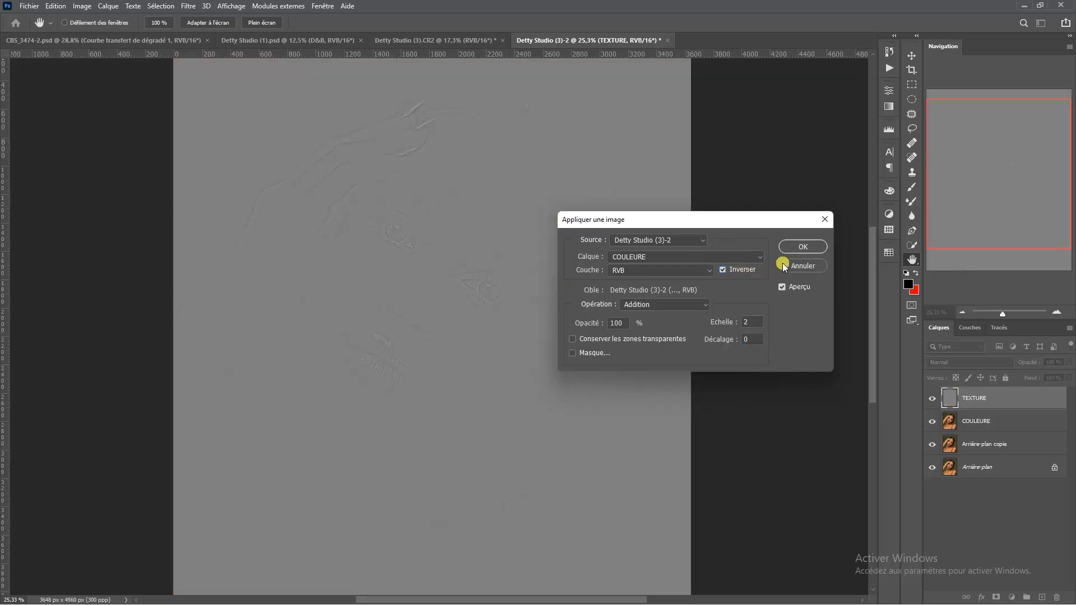
click(797, 247)
key(j)
Examine the fine skin detail on the TEXTURE layer around the eyes and forehead
scroll(440, 274, up, 8)
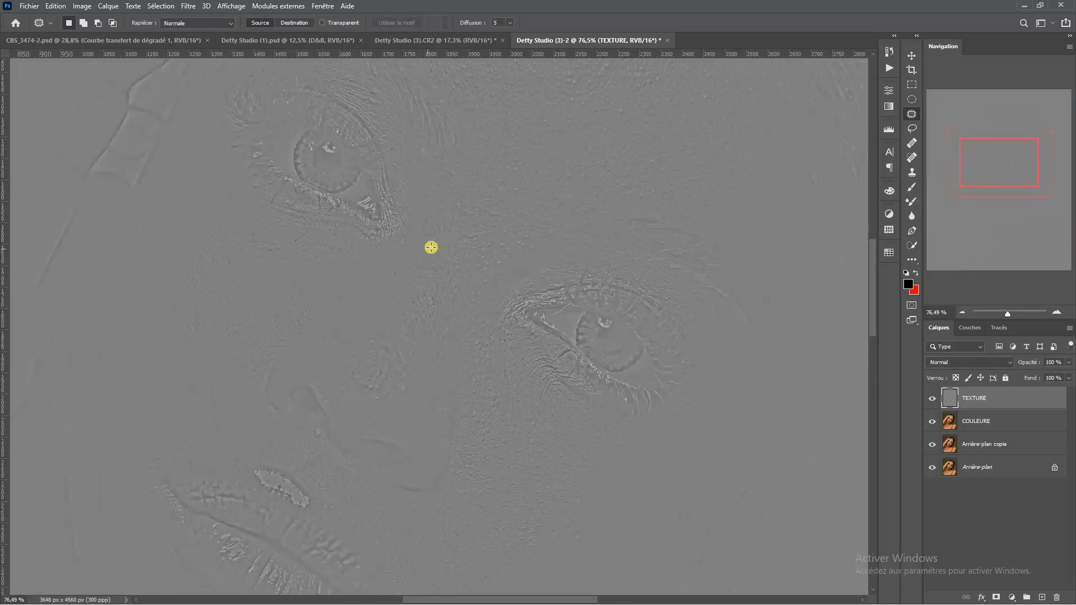
scroll(450, 238, down, 8)
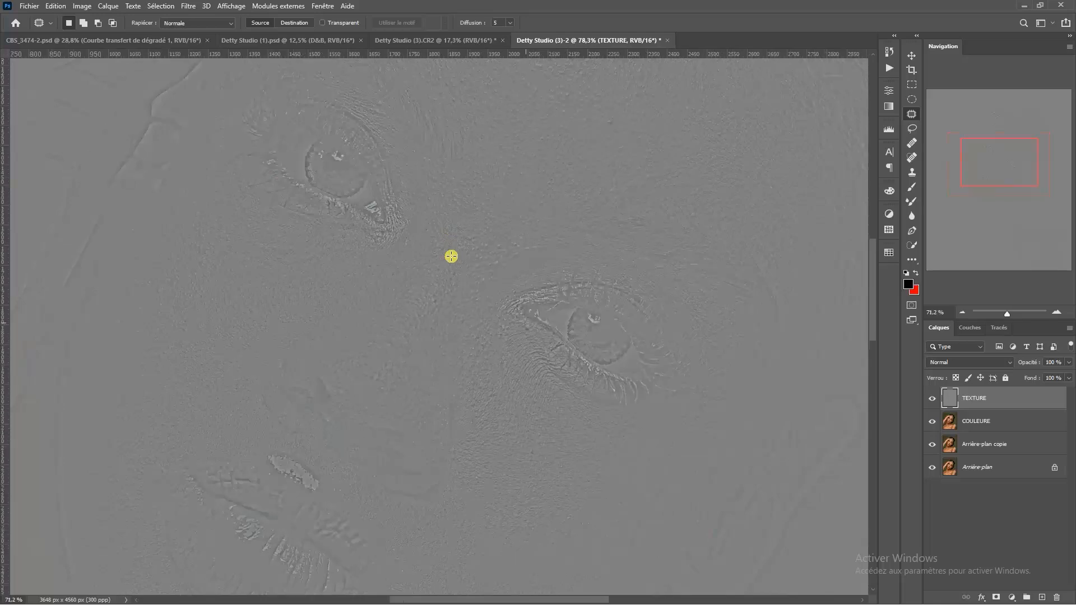
scroll(453, 249, up, 8)
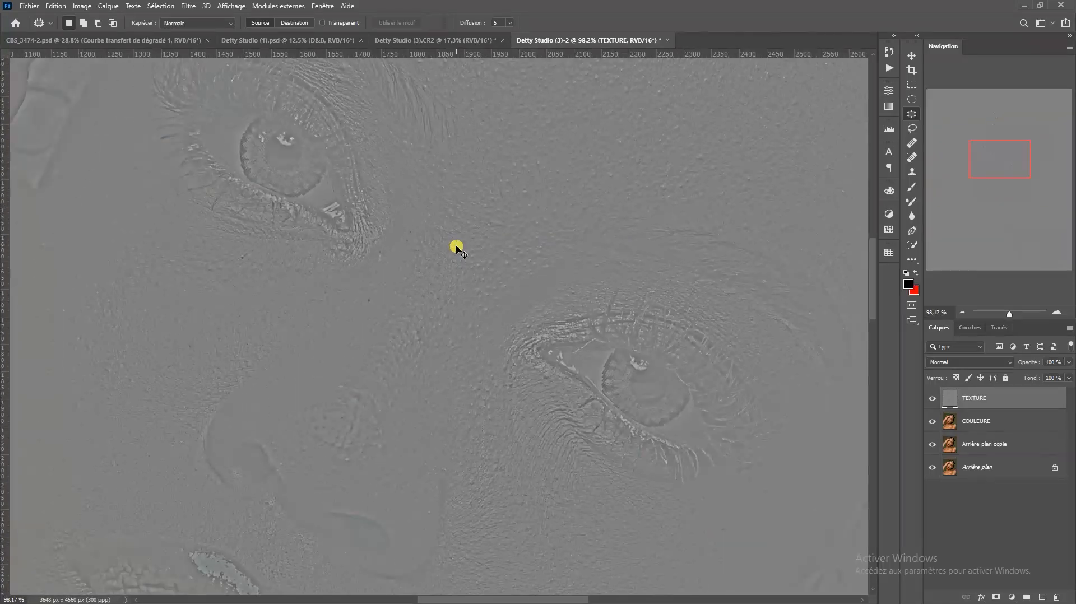
scroll(456, 248, down, 8)
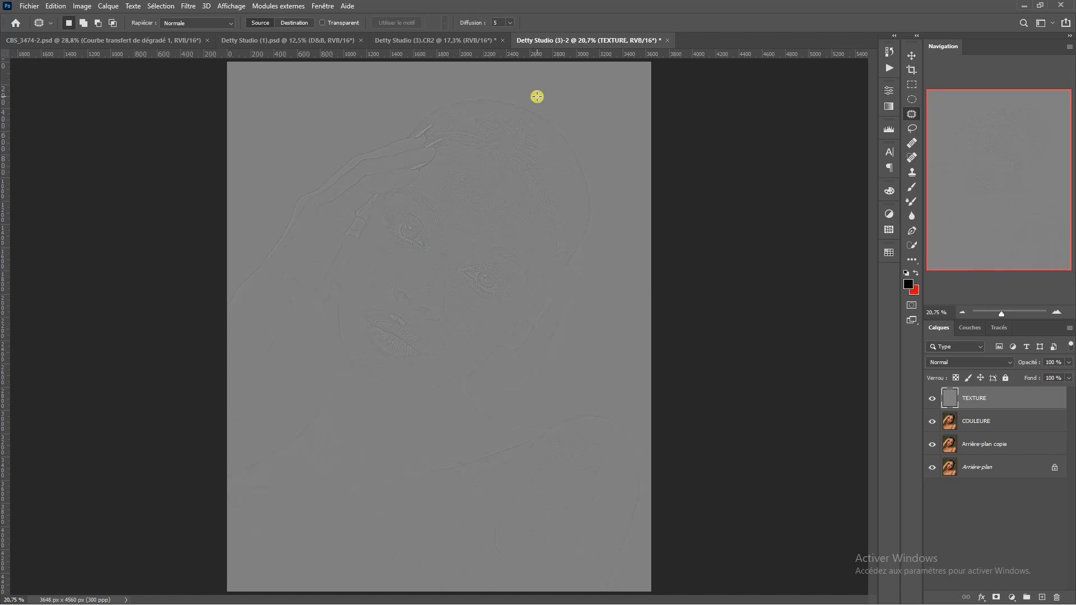
scroll(538, 95, up, 5)
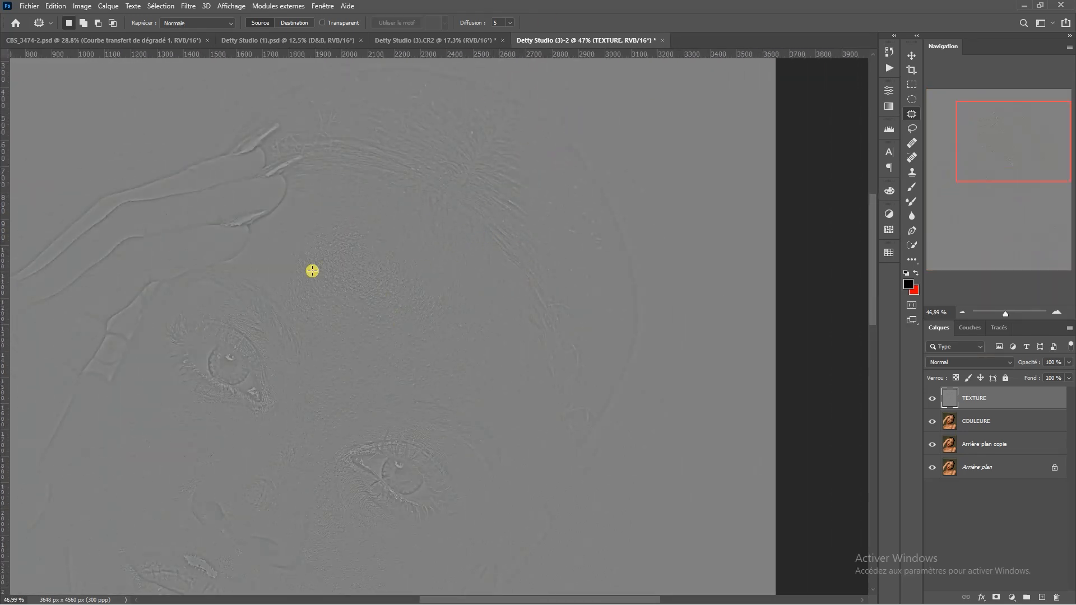
Check the document's bit depth, keeping 16 bits/couche, and view the whole TEXTURE layer
click(83, 7)
mouse_move(84, 18)
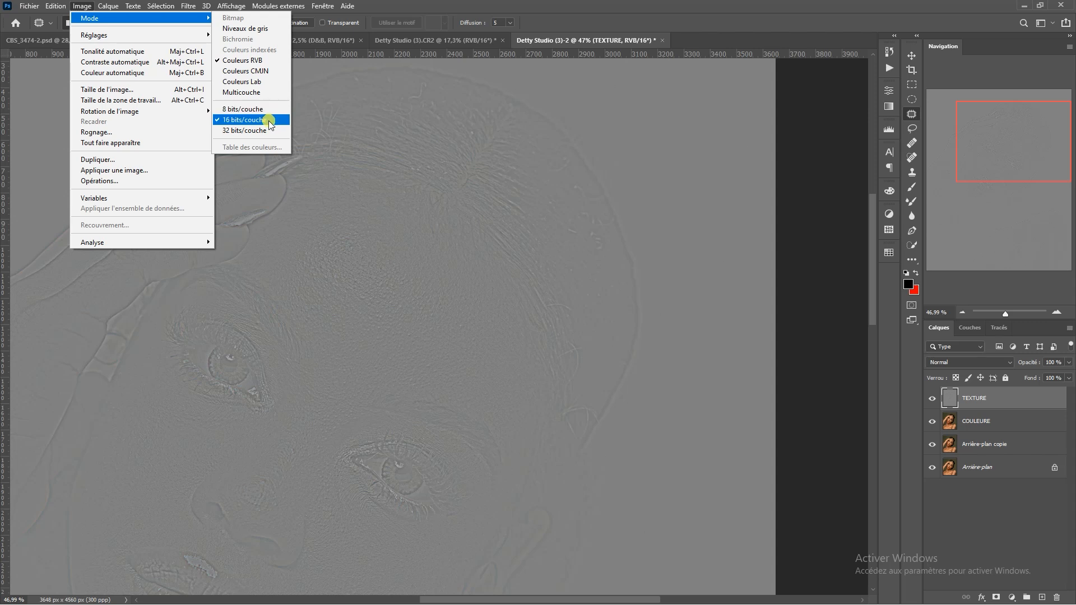
click(269, 123)
scroll(376, 276, down, 3)
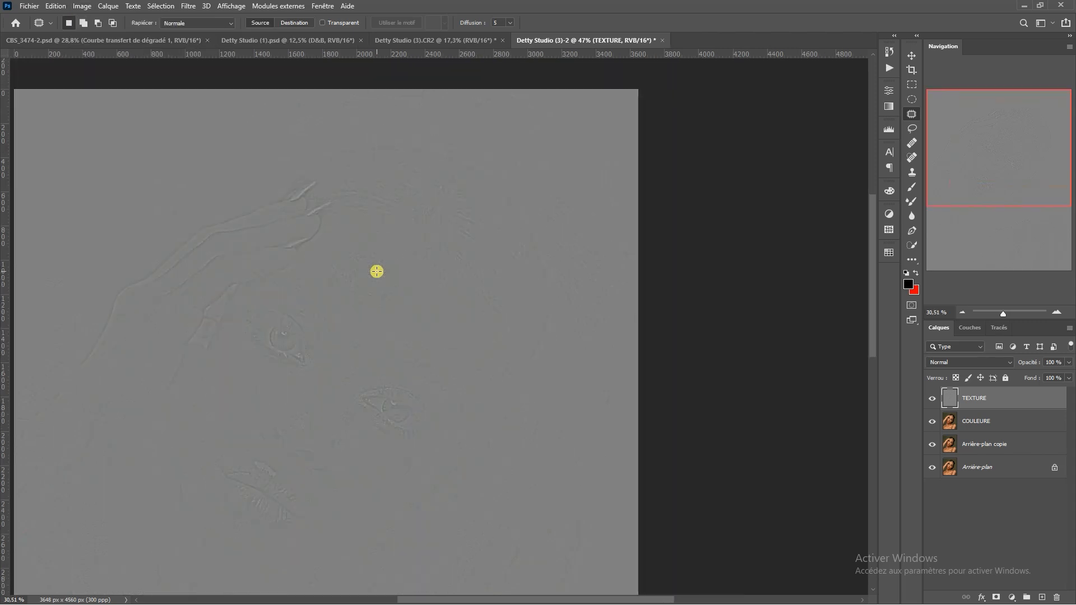
scroll(375, 277, down, 2)
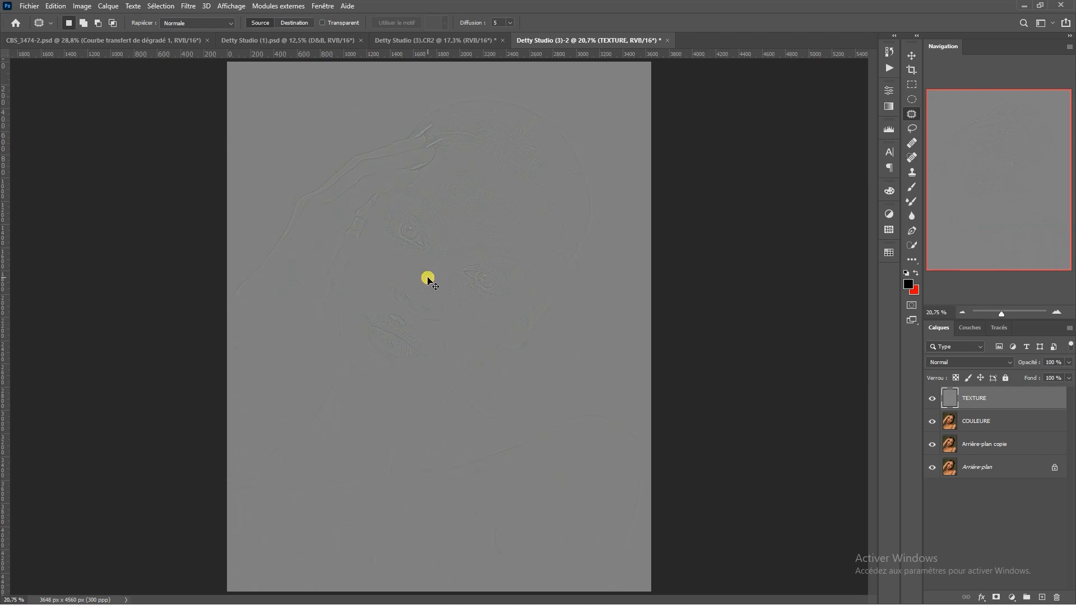
Undo the applied image on the TEXTURE layer and reopen Apply Image for it
key(ctrl+z)
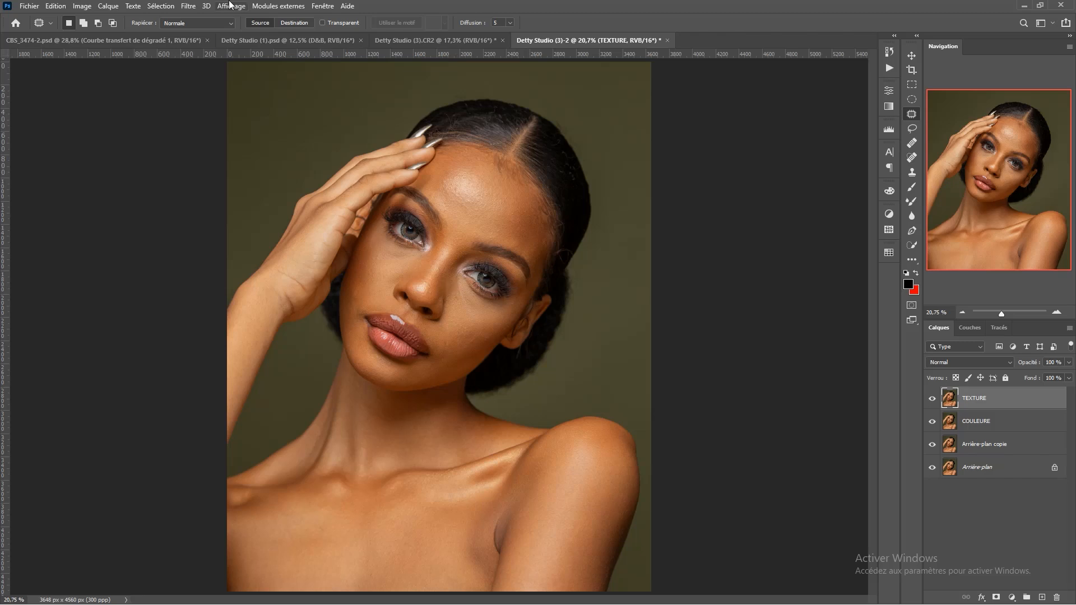
click(108, 5)
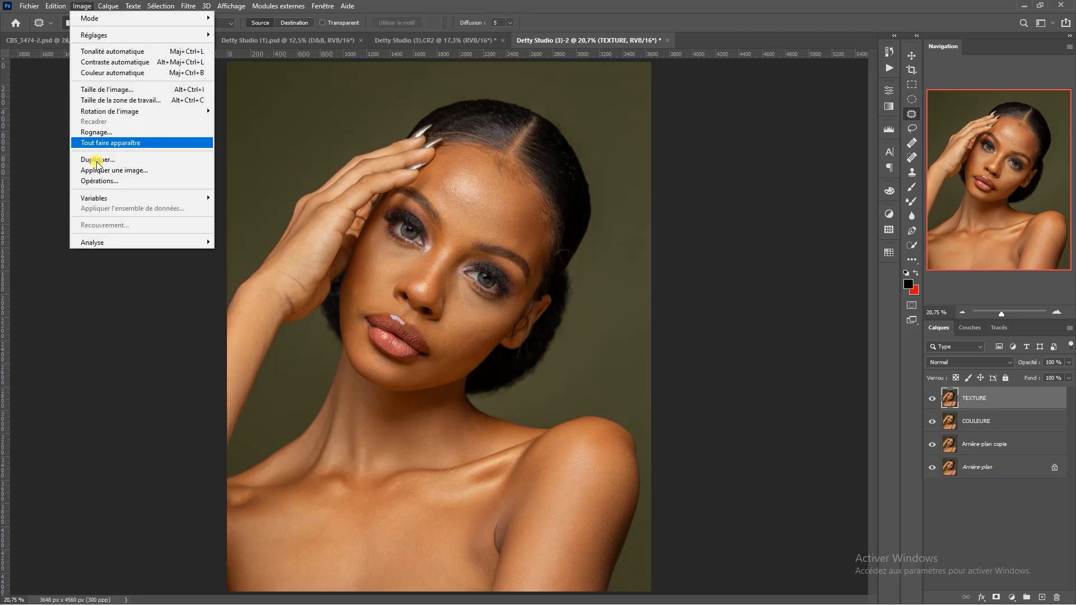
click(113, 170)
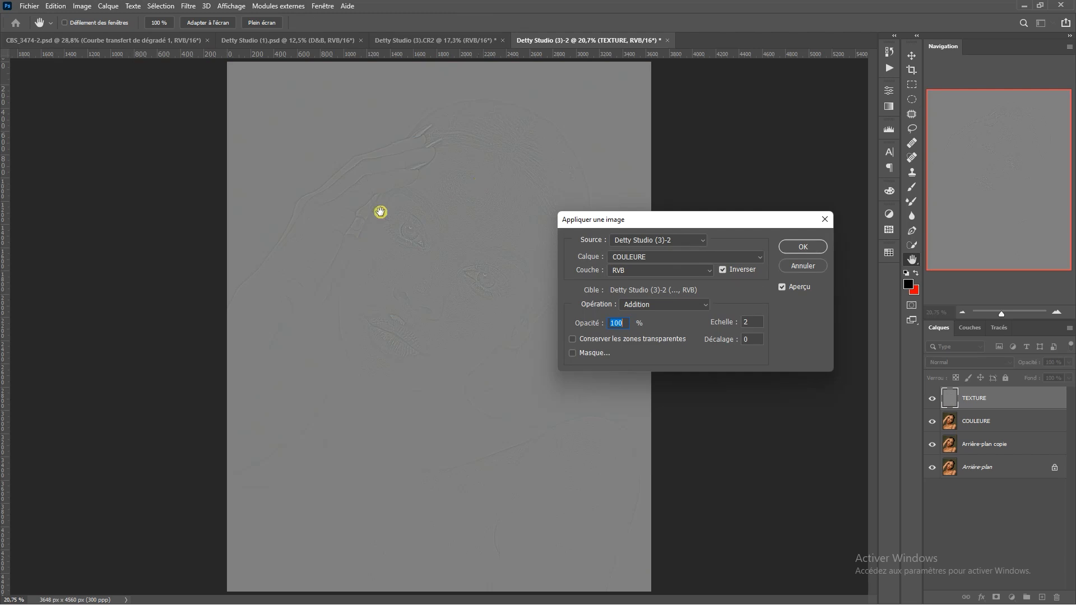
Try the Soustraction operation without inversion, with scale 2 and offset 128, in Apply Image
click(656, 306)
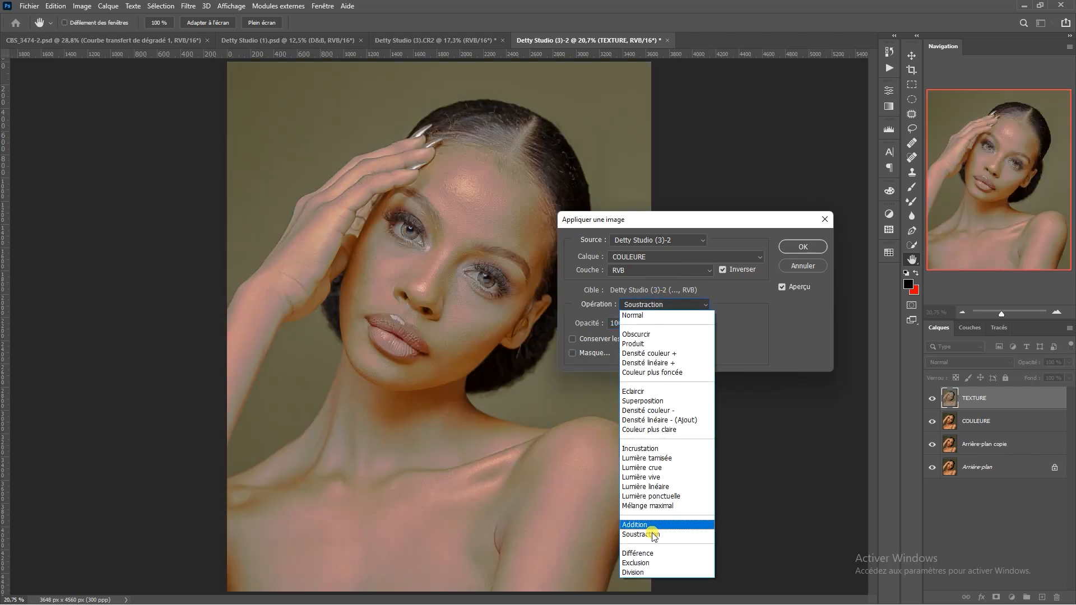
click(654, 534)
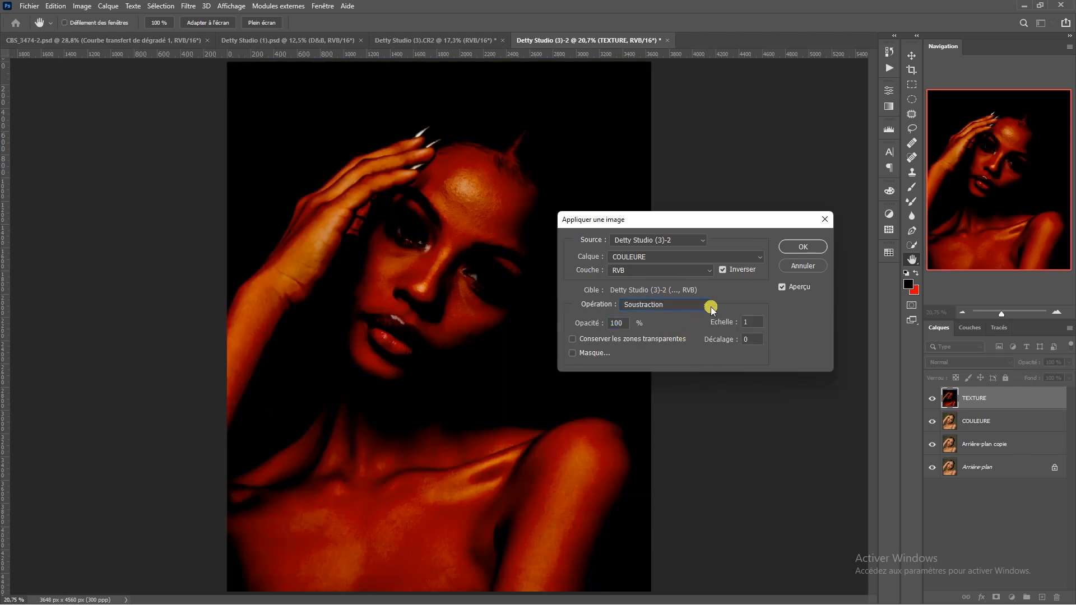
click(722, 269)
click(730, 271)
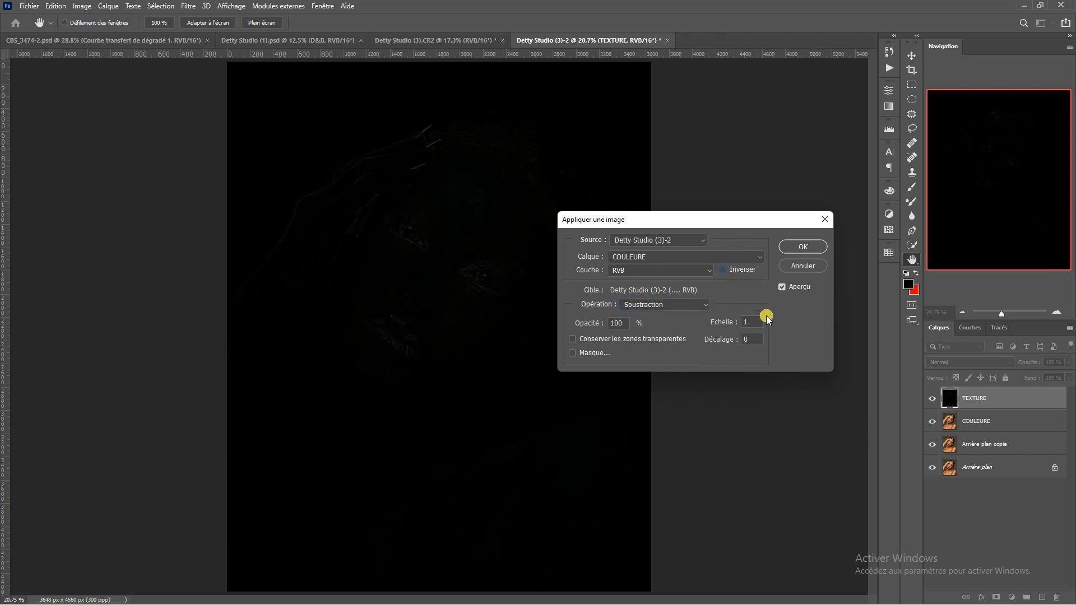
click(713, 322)
key(Tab)
text(128)
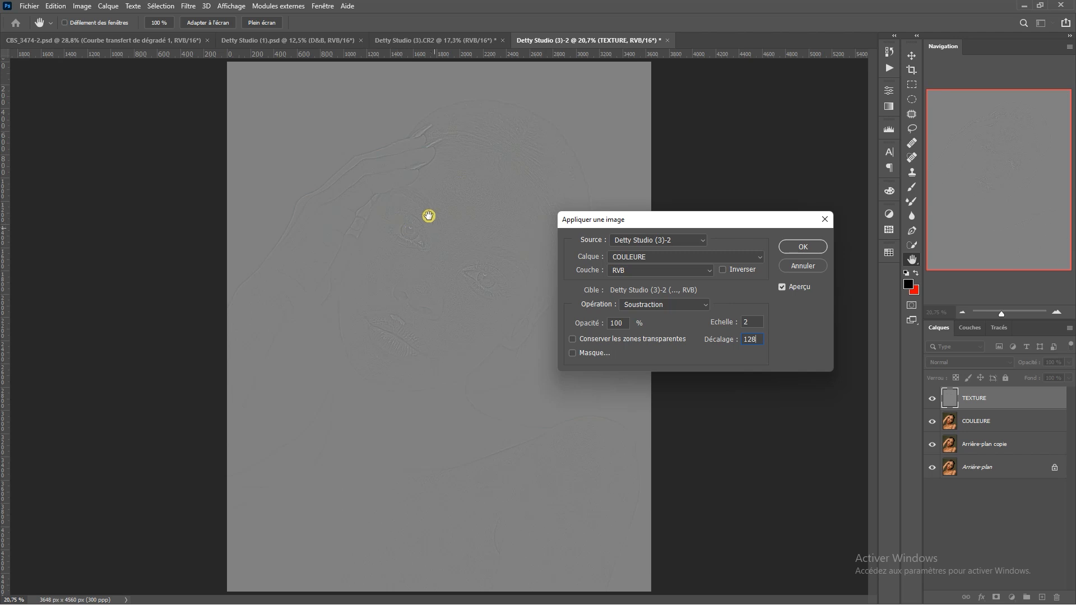
Set the operation to Addition with inversion, scale 2 and offset 0, and apply the image to TEXTURE
click(663, 304)
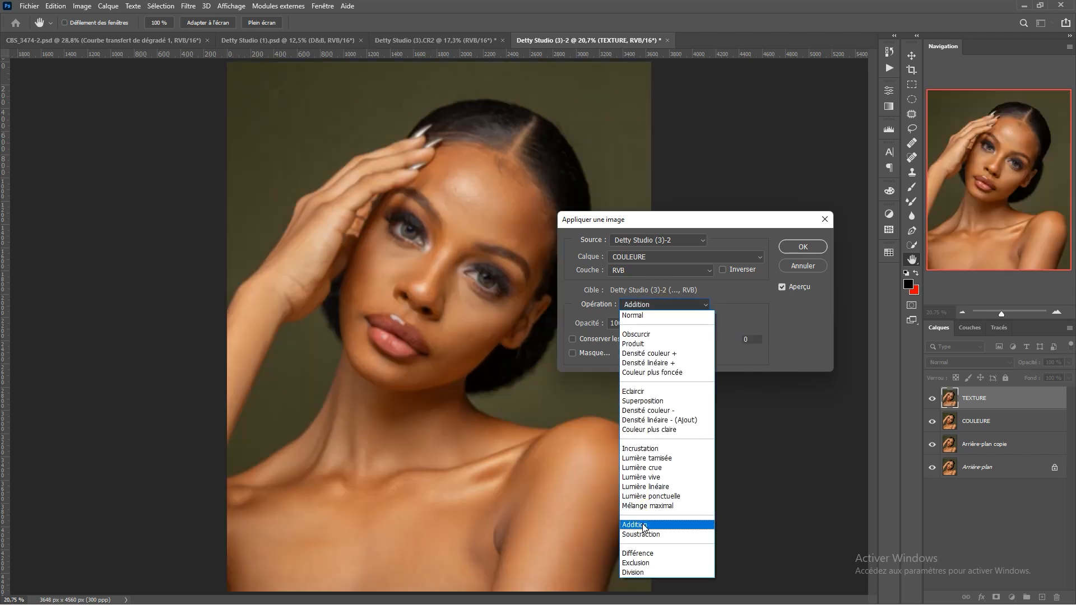
click(641, 524)
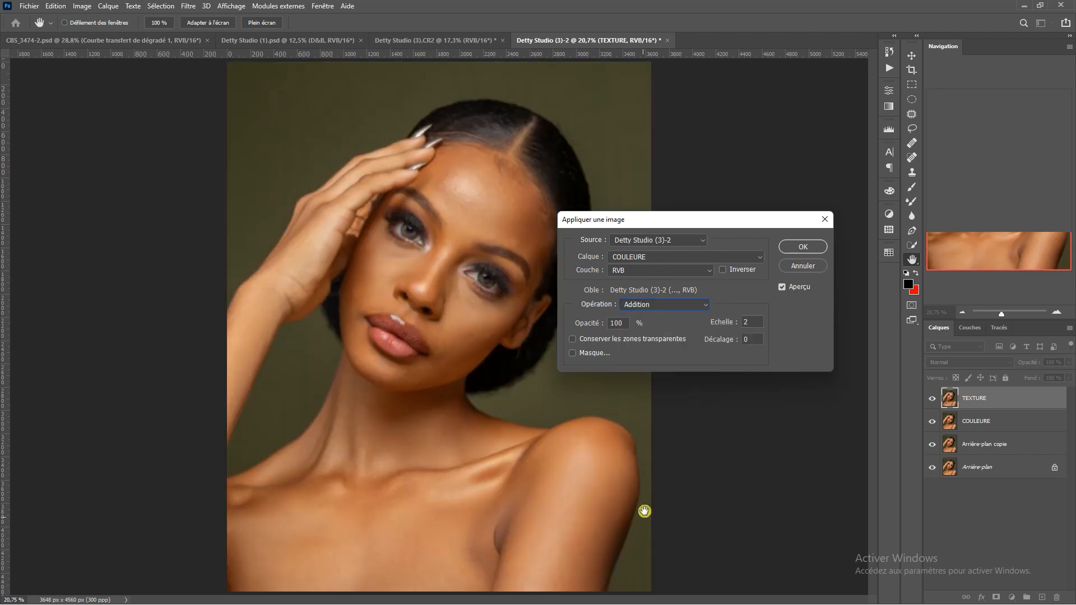
click(724, 270)
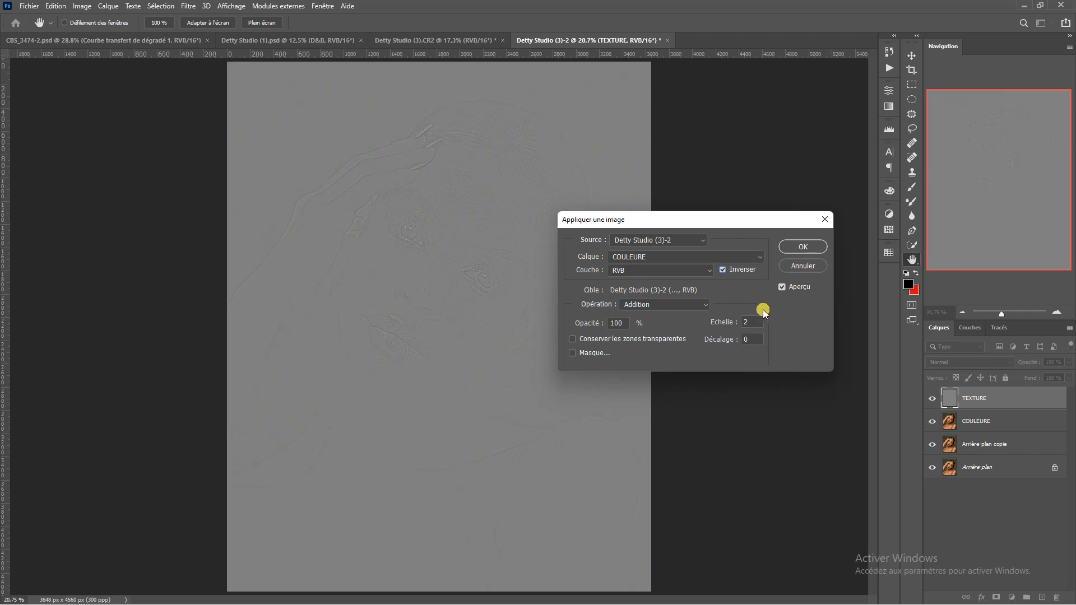
click(752, 322)
click(759, 339)
click(810, 257)
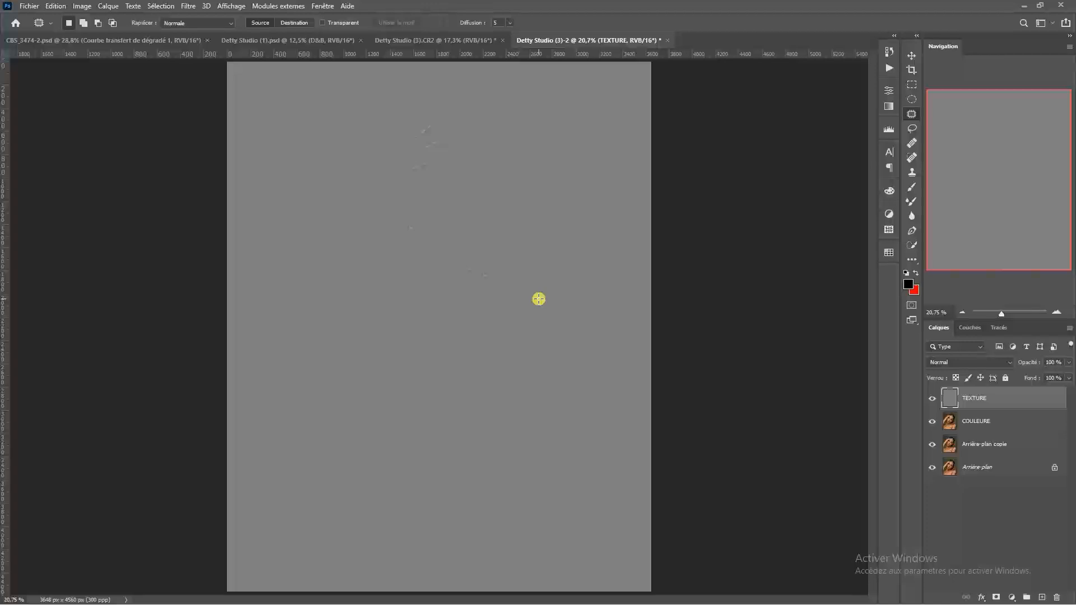
Set the TEXTURE layer's blend mode to Lumière linéaire and inspect the face up close
click(962, 362)
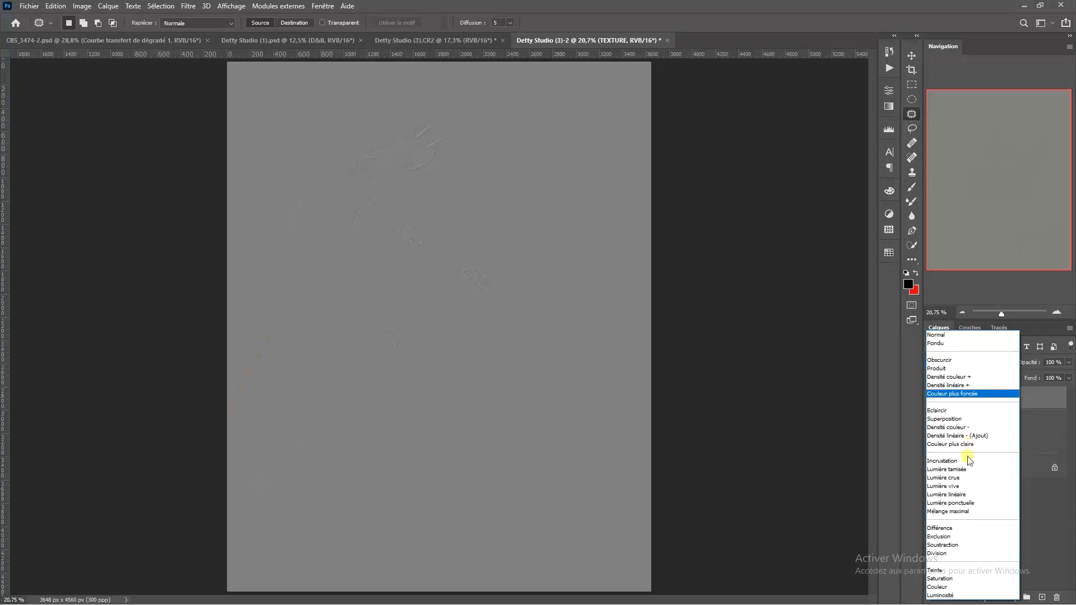
click(955, 495)
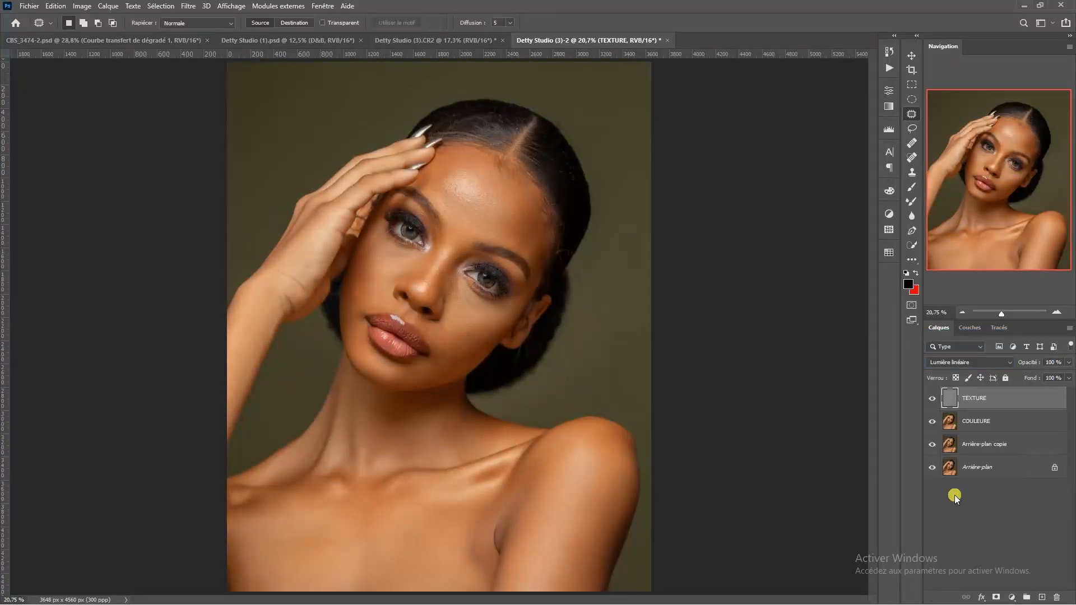
scroll(512, 243, up, 4)
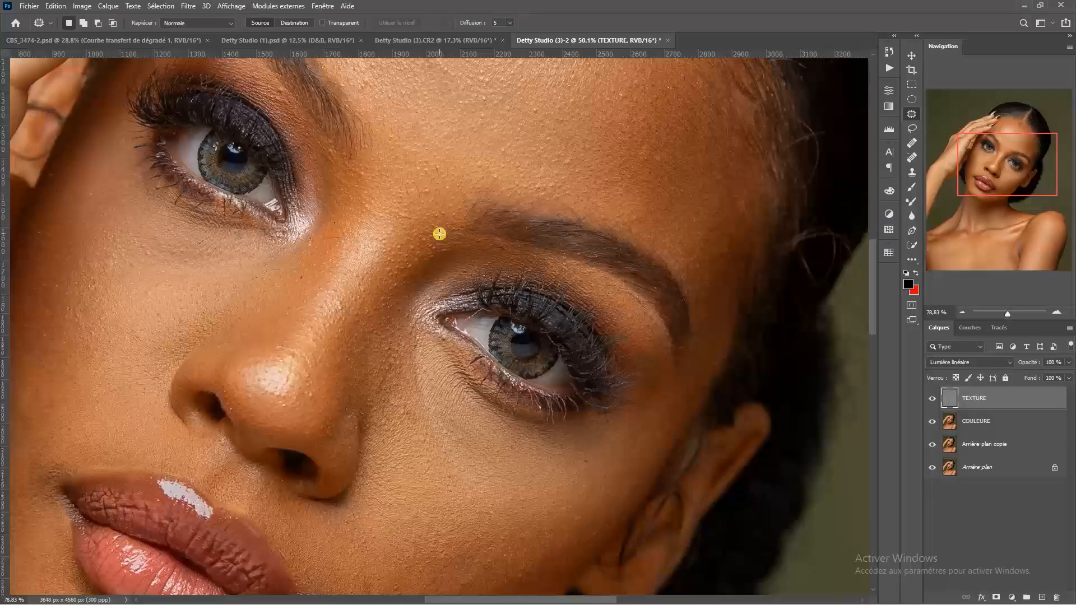
scroll(439, 232, down, 2)
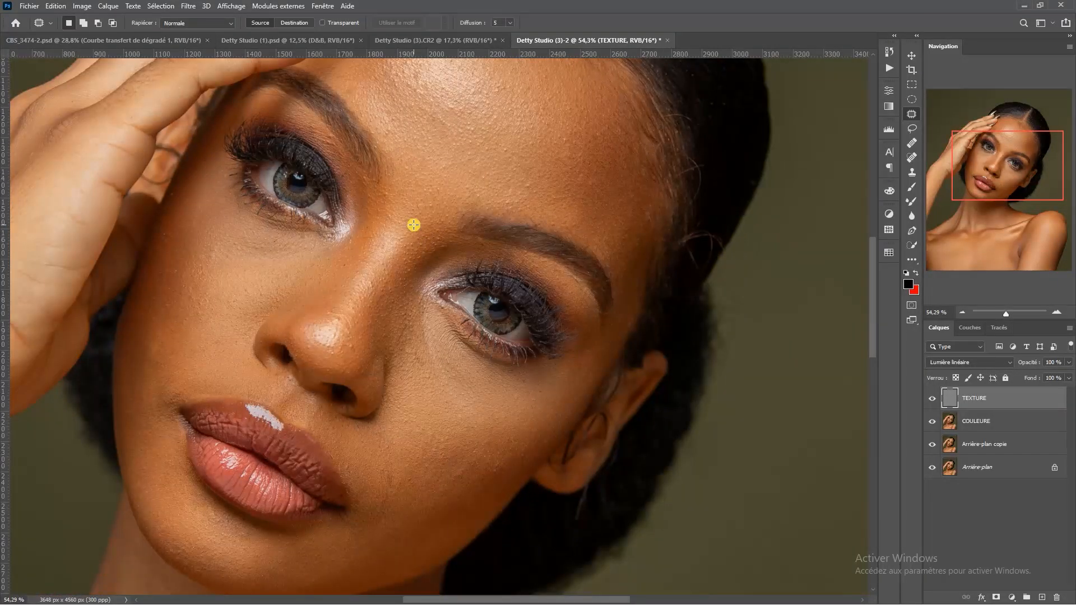
Group the TEXTURE and COULEURE layers and rename the group "sf 16 Bits"
ctrl+click(975, 420)
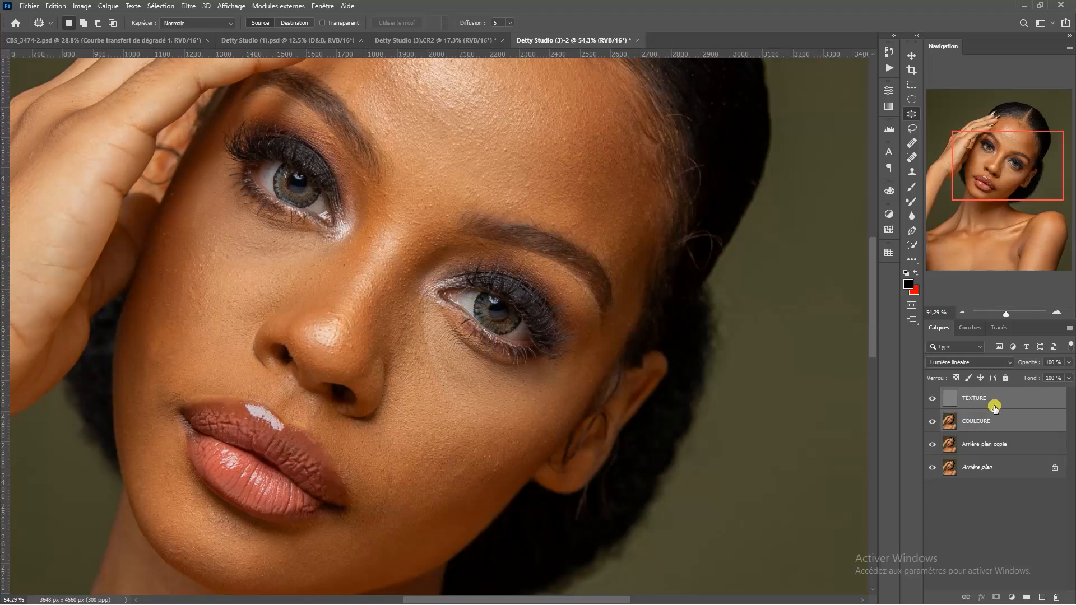
drag(996, 398, 1027, 598)
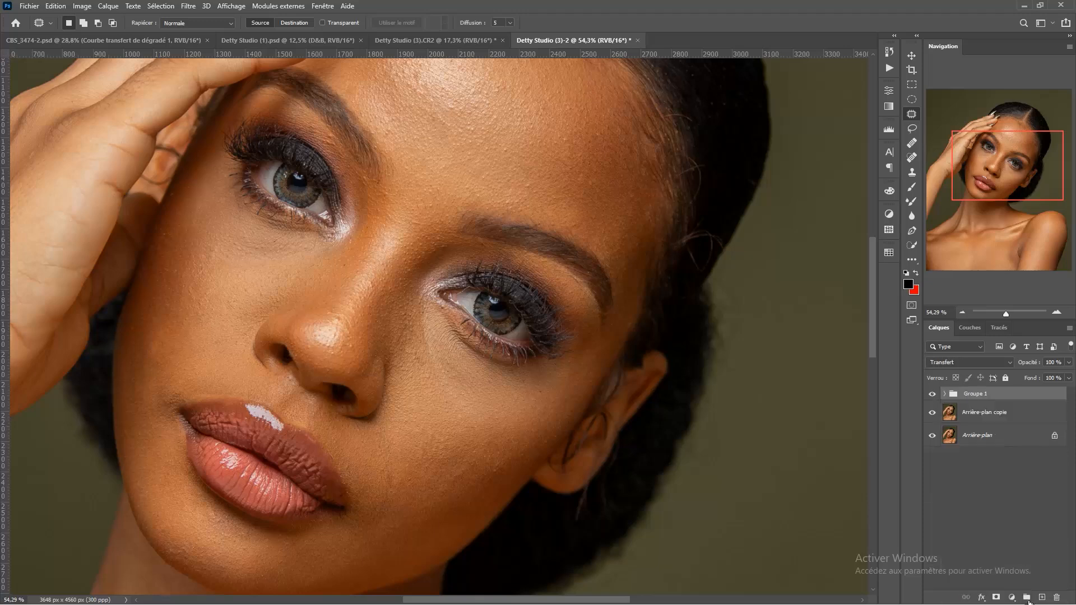
click(944, 395)
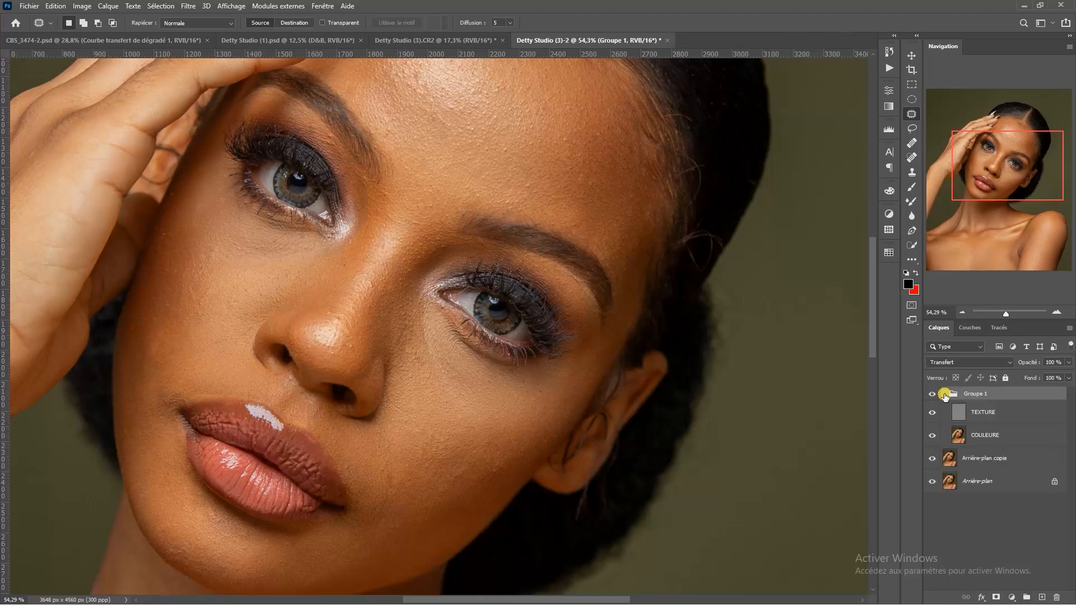
double_click(973, 394)
key(Return)
double_click(980, 393)
drag(978, 393, 993, 394)
key(Return)
Check the layers inside the "sf 16 Bits" group and delete the group together with its contents
click(944, 396)
click(944, 396)
click(945, 395)
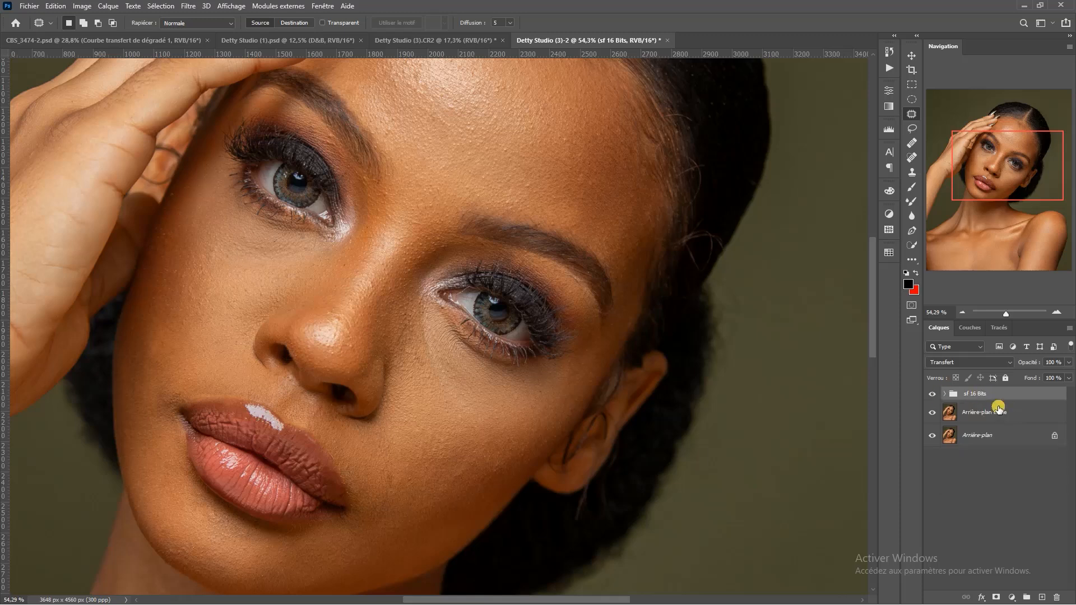
click(945, 396)
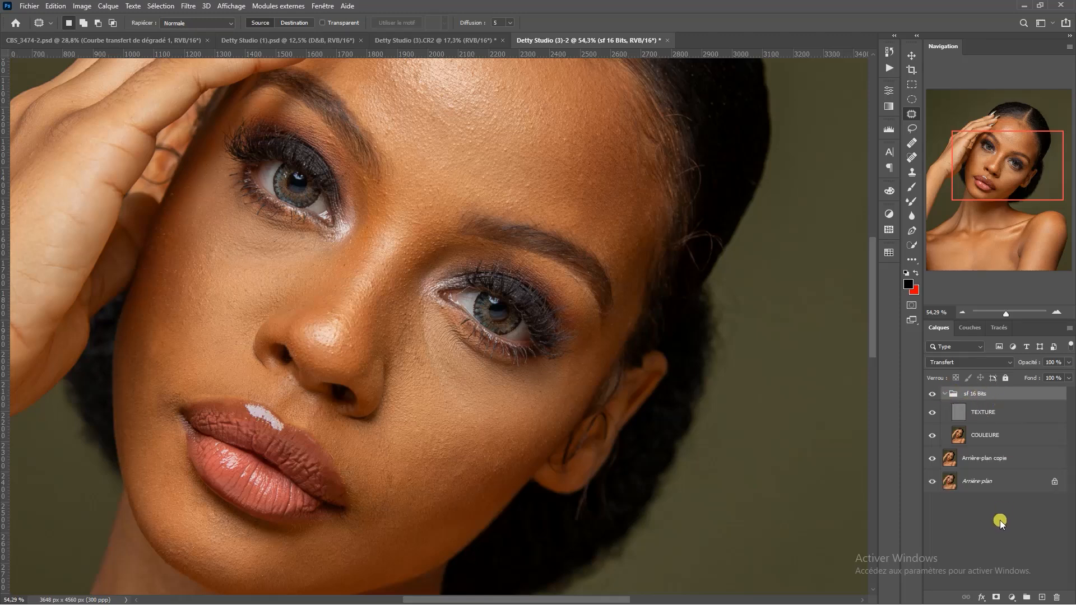
click(1056, 598)
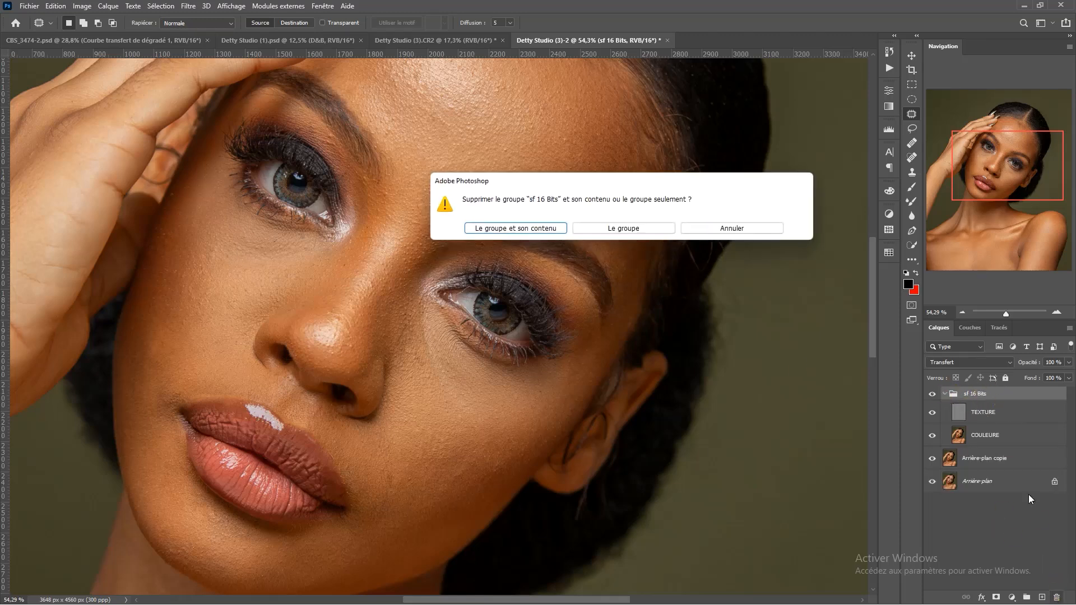
click(523, 229)
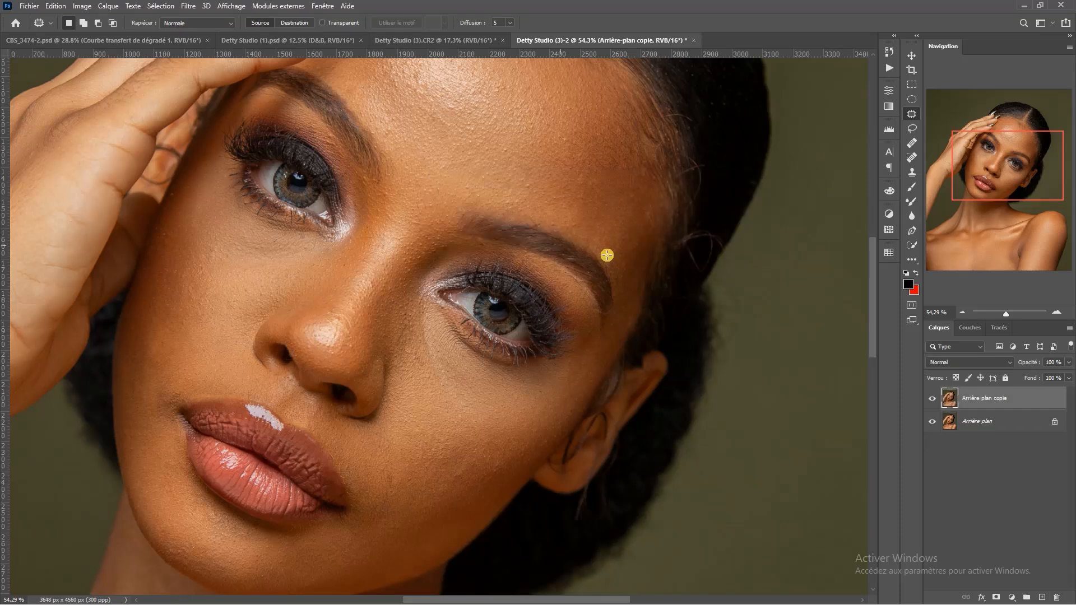
Play the Lil'PrO FS 16bits action on Arrière-plan copie, accepting a Gaussian blur radius of 6,4 pixels
click(889, 69)
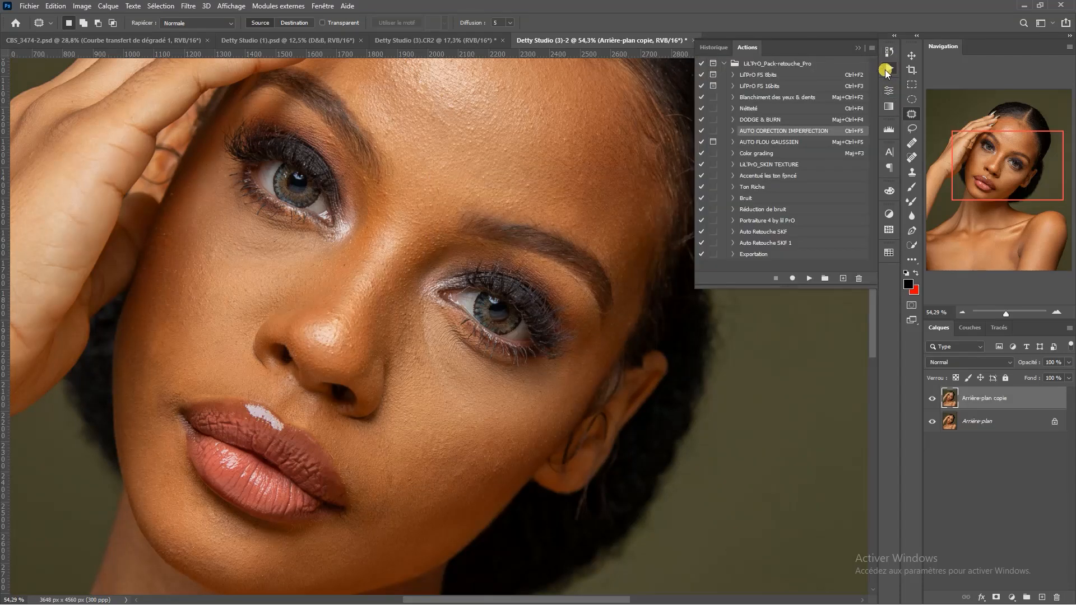
scroll(789, 97, up, 1)
click(752, 88)
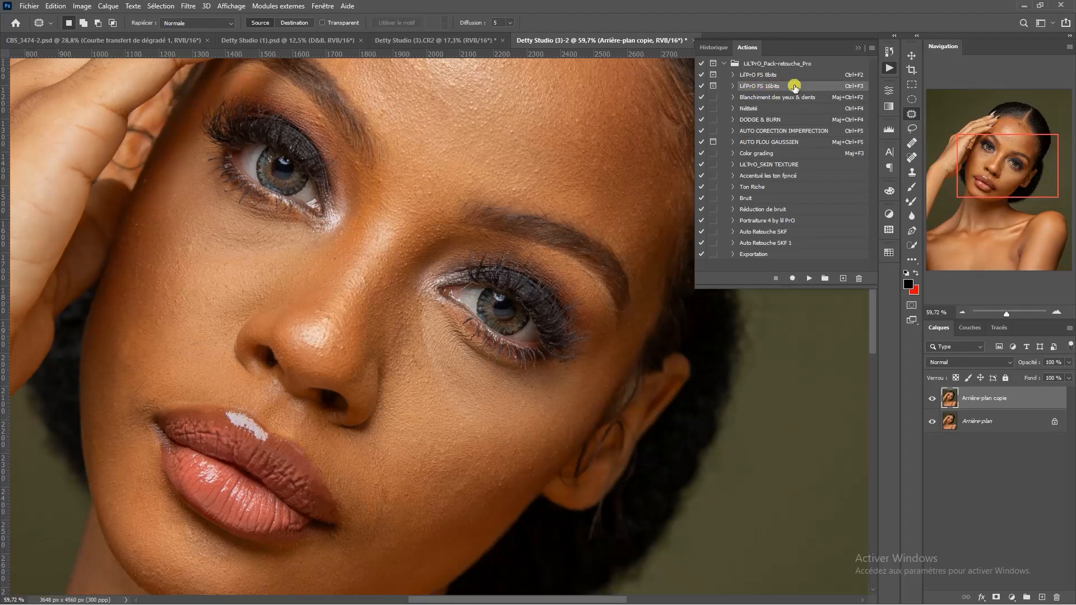
click(809, 278)
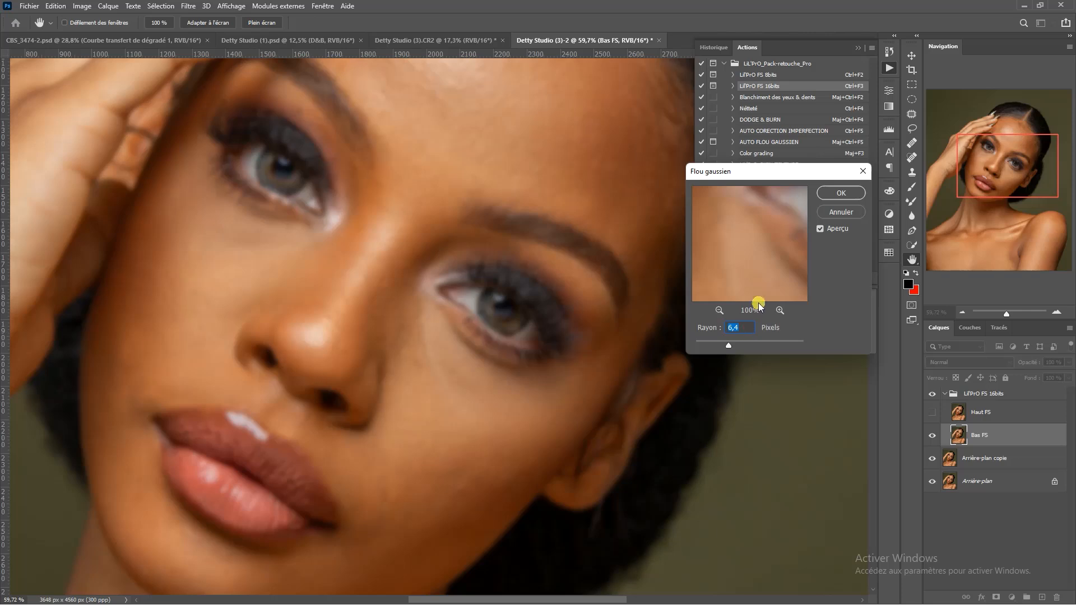
click(842, 192)
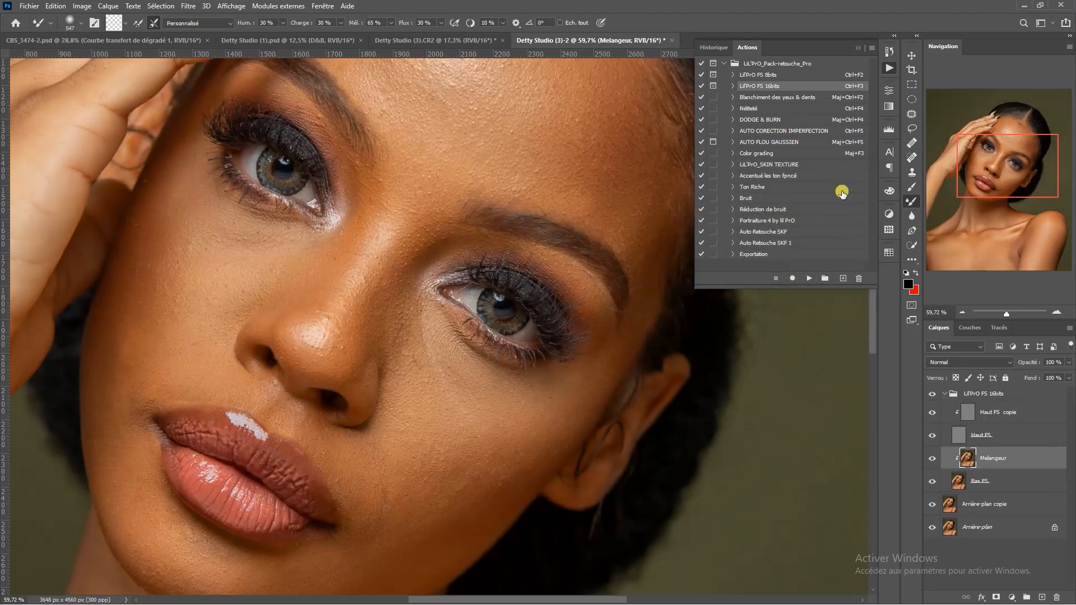
Select the Melangeur layer in the Lil'PrO FS 16bits group and put the list of actions away
click(945, 394)
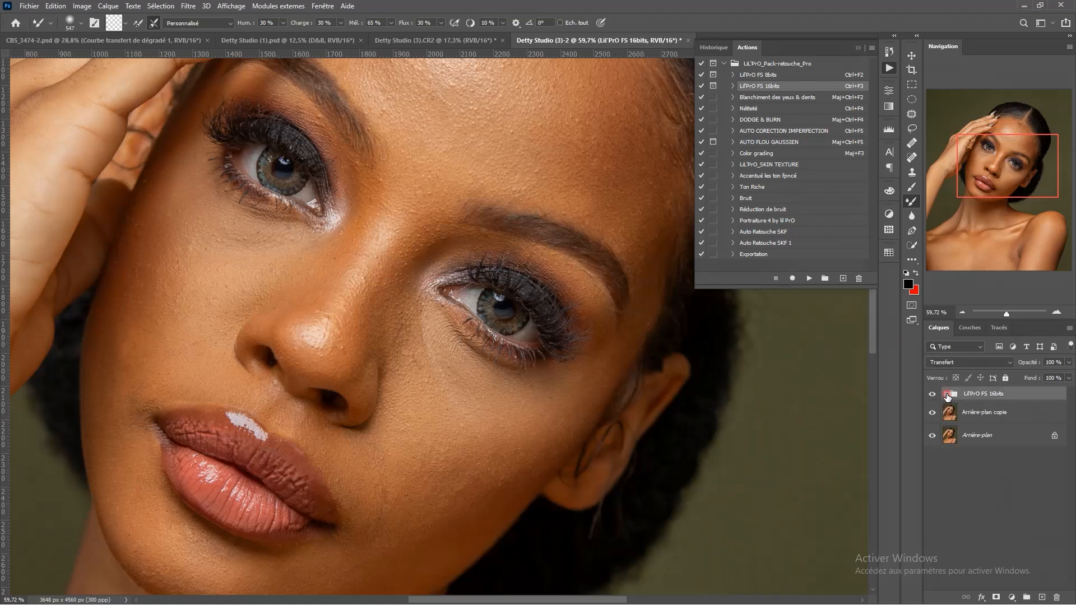
click(945, 394)
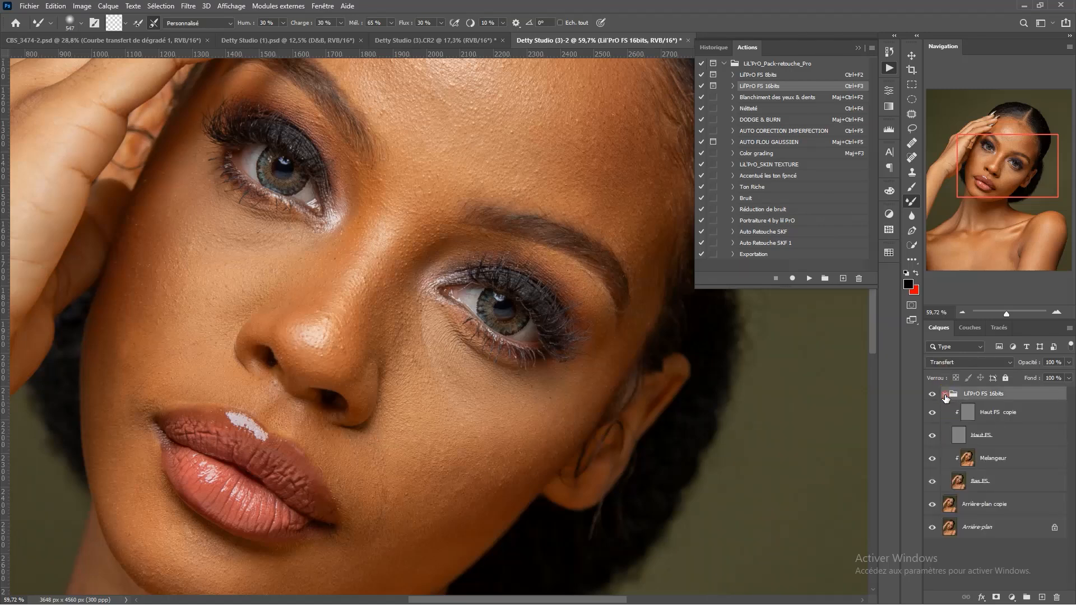
click(975, 459)
scroll(471, 245, down, 3)
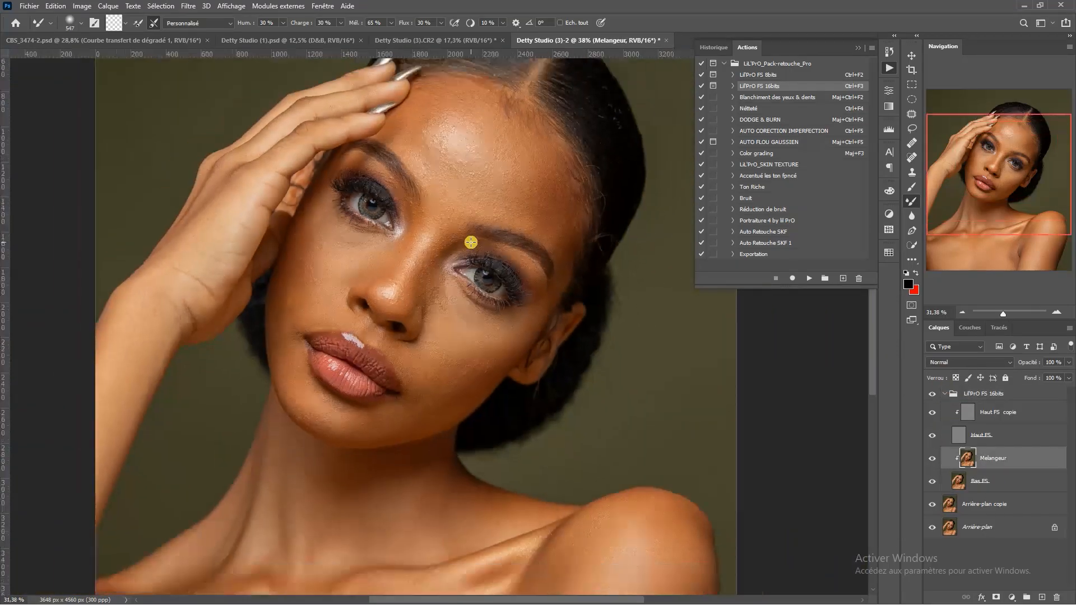
scroll(471, 243, down, 2)
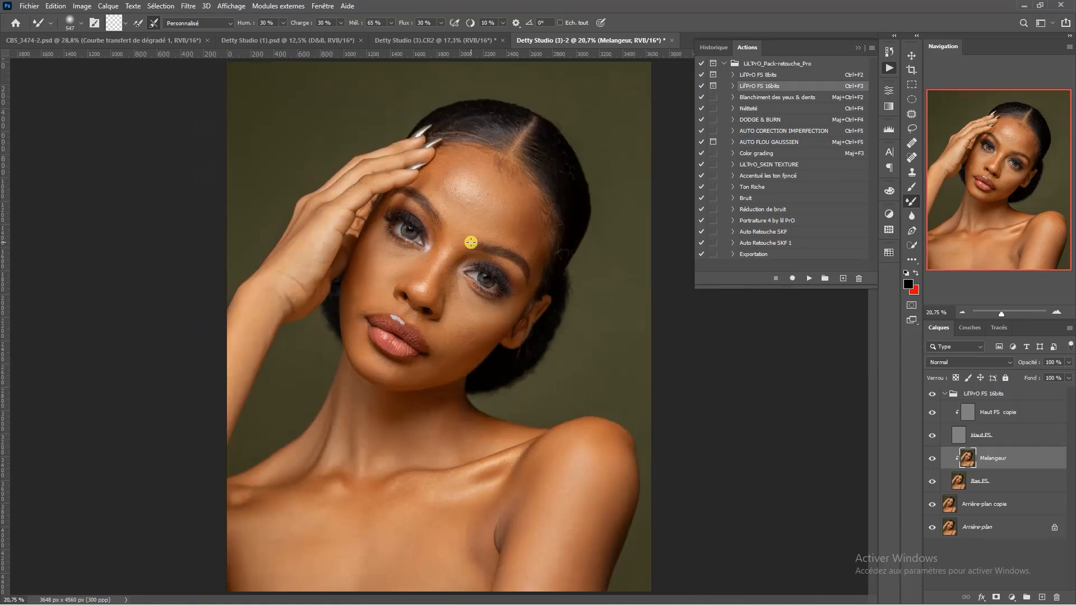
scroll(442, 135, up, 4)
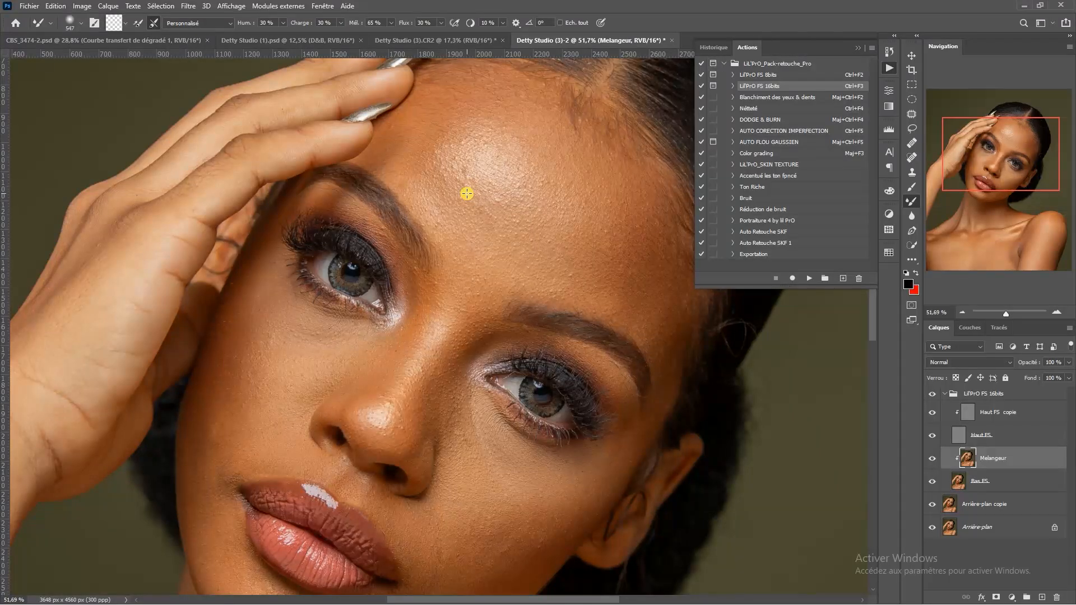
scroll(467, 193, down, 4)
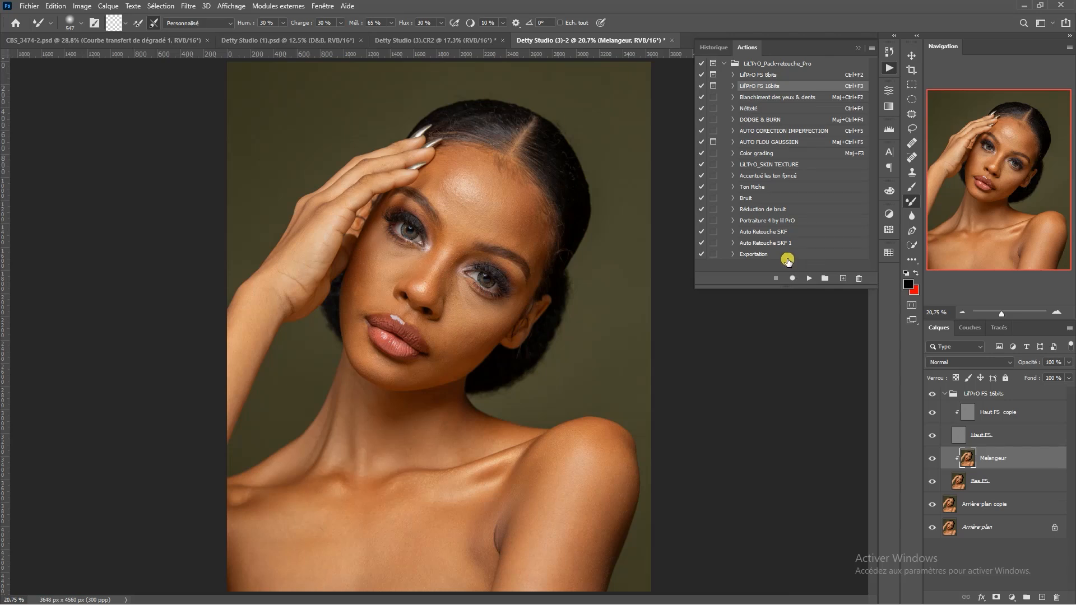
click(779, 268)
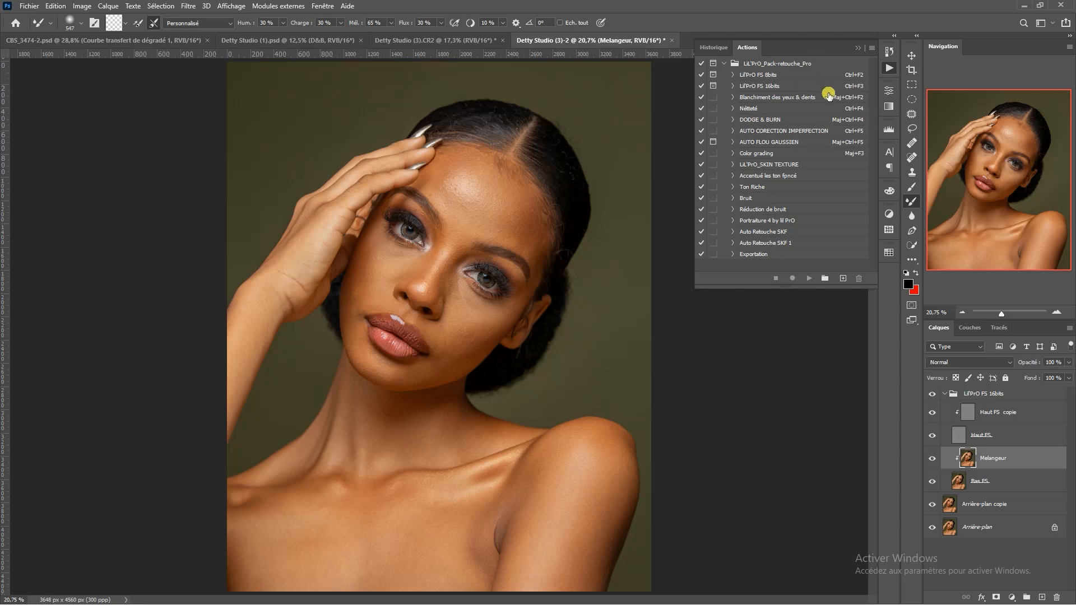
click(885, 68)
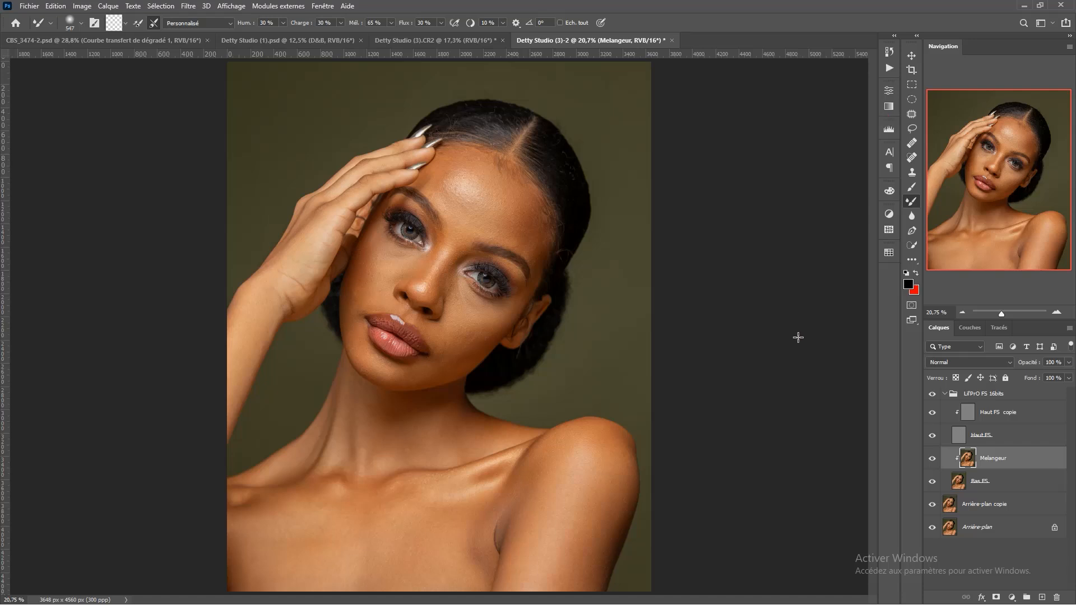
Switch to the Mixer Brush on the Melangeur layer and set its size to 212 px
scroll(460, 256, up, 1)
scroll(460, 256, up, 4)
key(l)
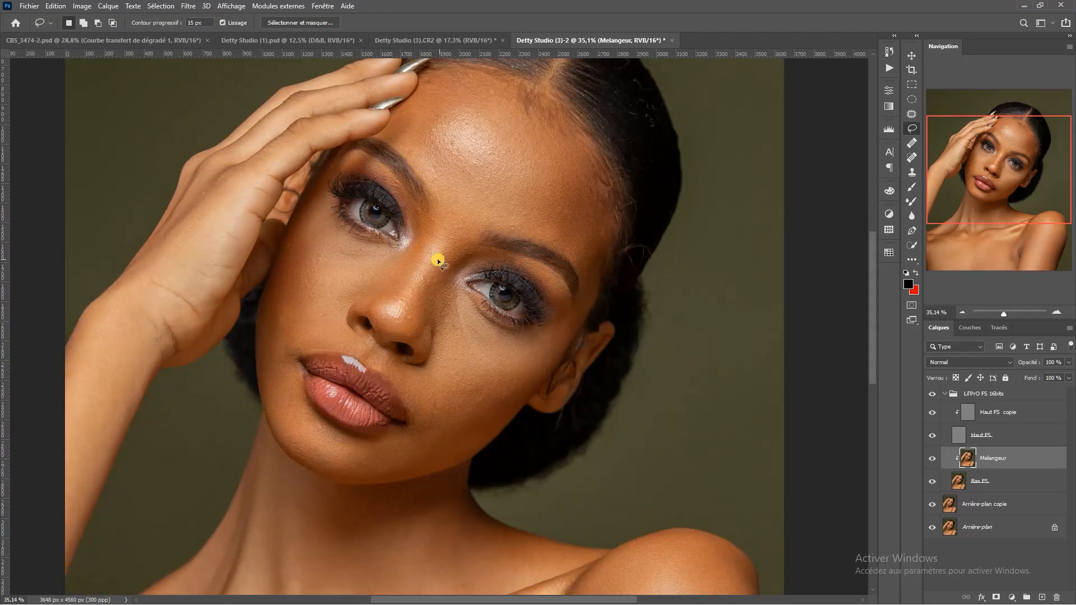
scroll(439, 233, up, 6)
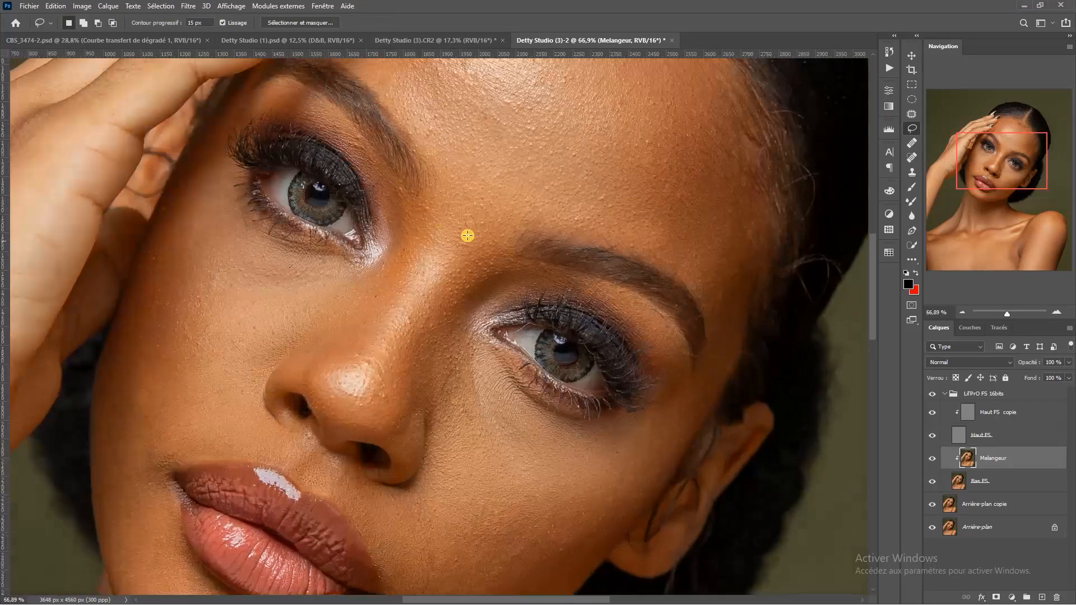
click(912, 203)
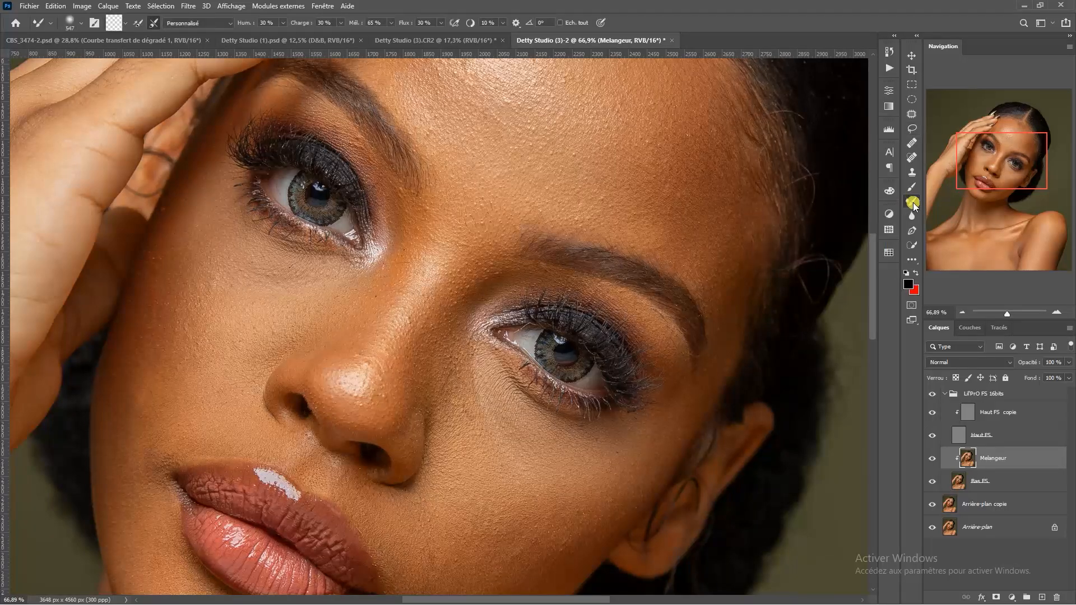
scroll(437, 236, up, 3)
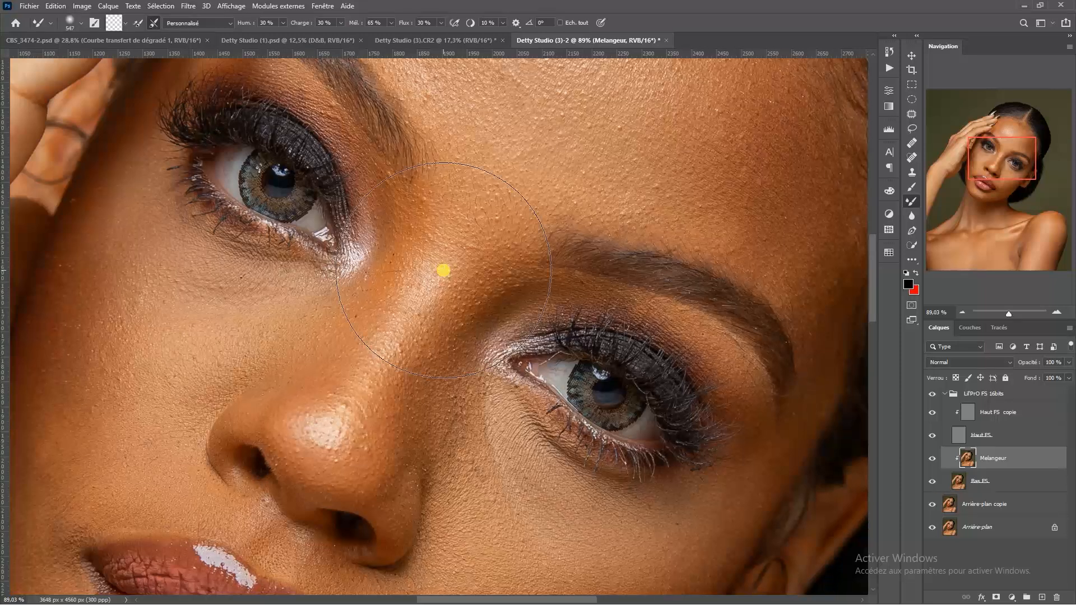
scroll(443, 271, down, 4)
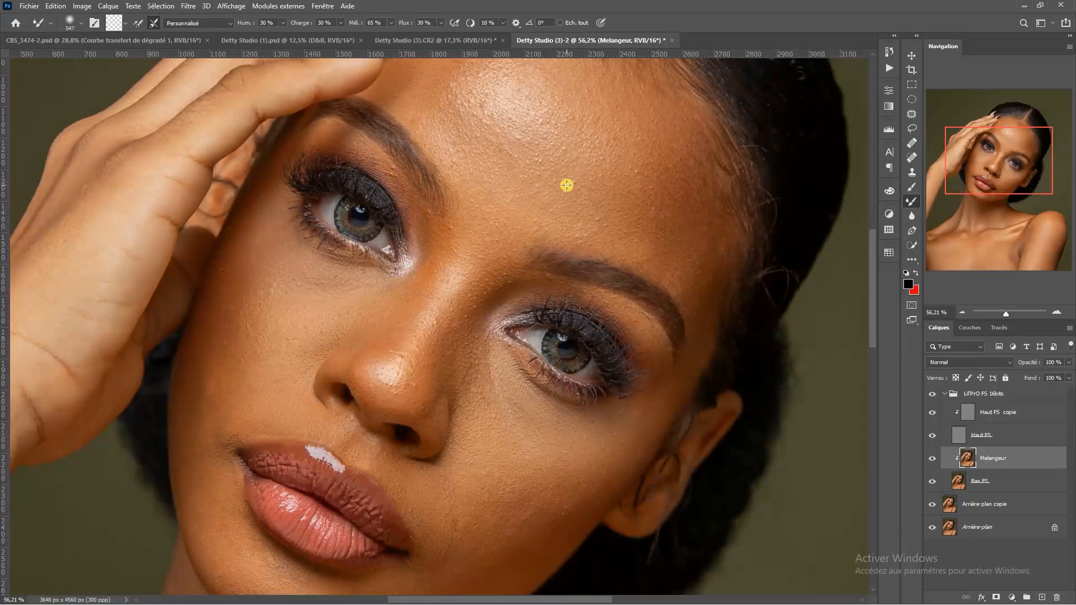
mouse_move(564, 186)
mouse_down()
mouse_move(534, 179)
mouse_move(553, 176)
mouse_move(512, 180)
mouse_move(546, 184)
mouse_move(521, 179)
mouse_move(597, 332)
mouse_up()
Examine the skin tones and transitions on the face and shoulders, both close up and in the full portrait
scroll(523, 178, down, 8)
scroll(503, 236, up, 10)
scroll(488, 200, down, 5)
scroll(569, 252, up, 5)
key(ctrl+0)
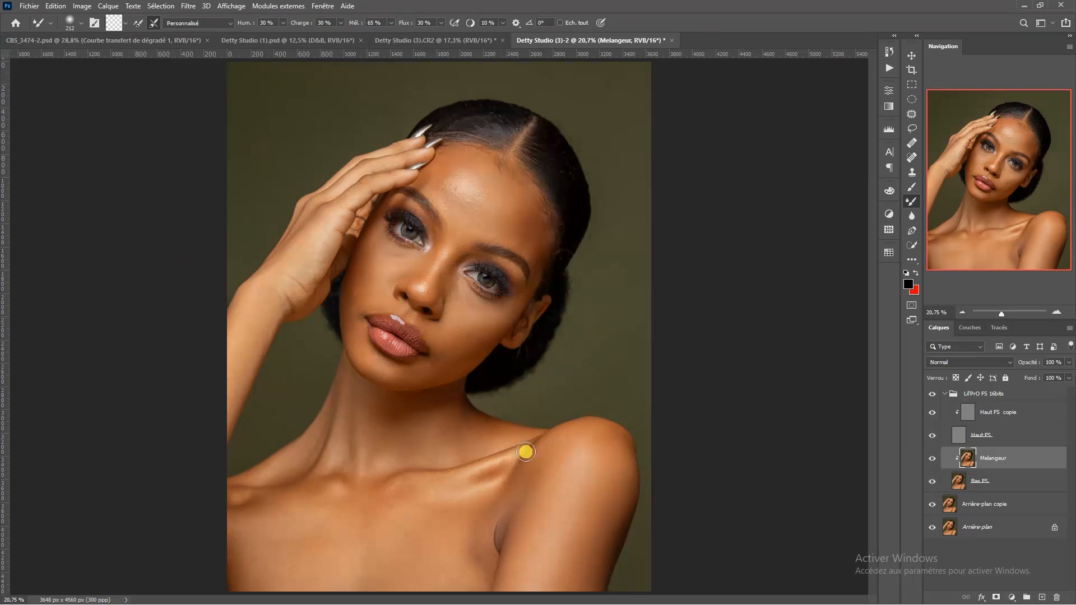
scroll(471, 236, up, 2)
scroll(469, 230, up, 3)
scroll(478, 180, down, 4)
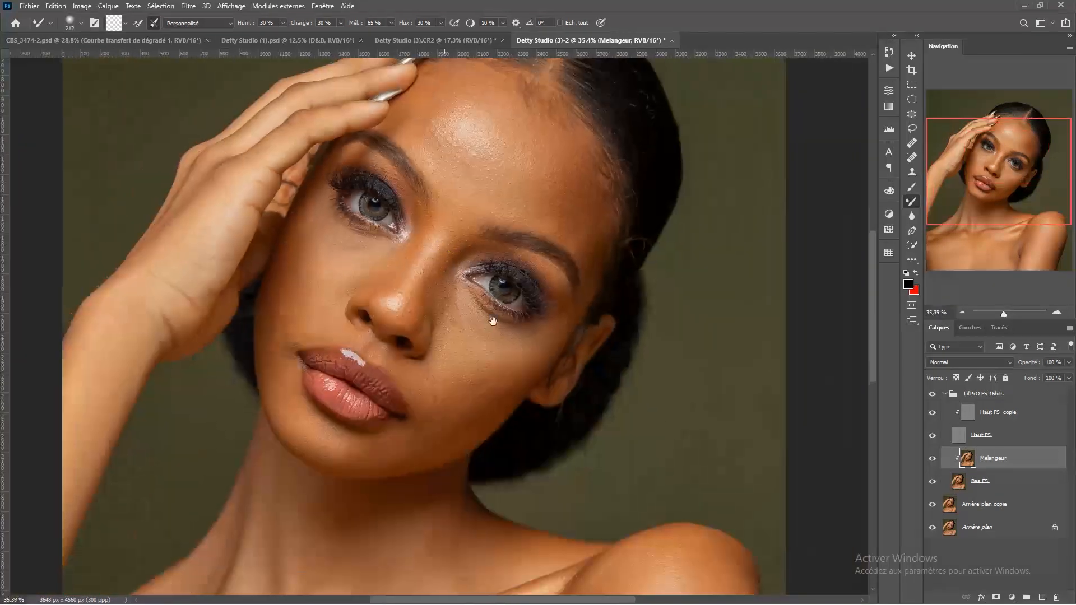
scroll(553, 247, up, 4)
scroll(468, 240, down, 3)
scroll(469, 257, up, 3)
scroll(469, 267, down, 5)
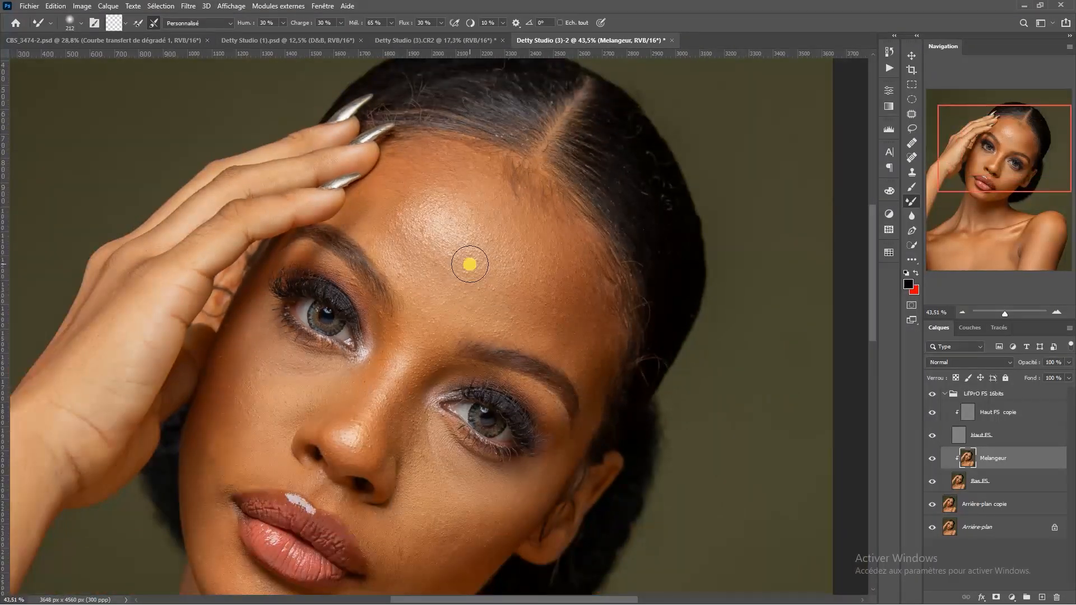
scroll(471, 260, down, 1)
scroll(473, 259, up, 1)
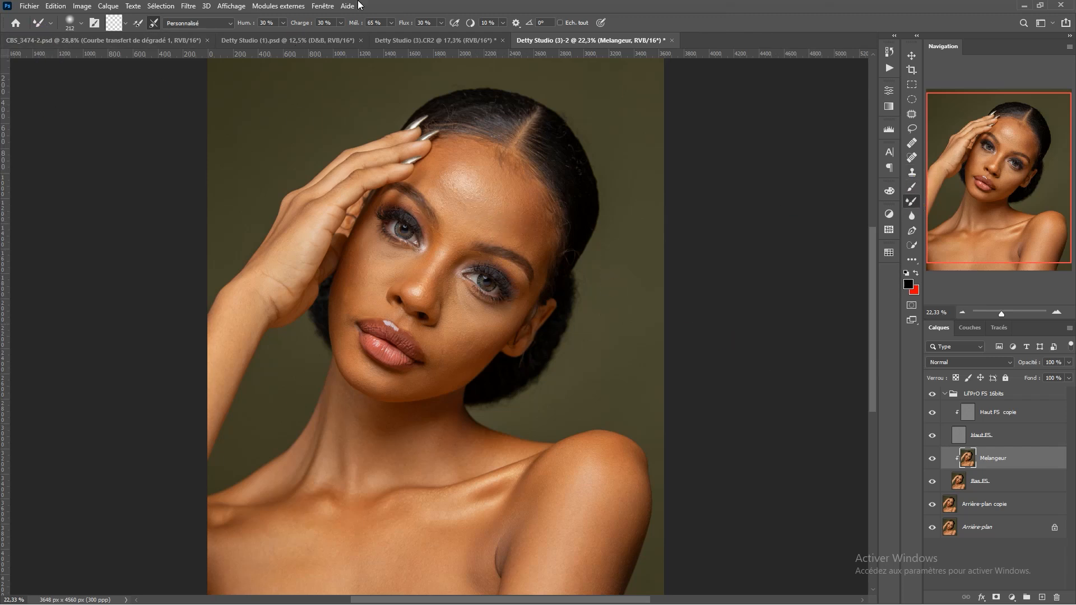
Clean the Mixer Brush, keep cleaning after each stroke enabled, and blend a short stroke over the forehead highlight
click(124, 24)
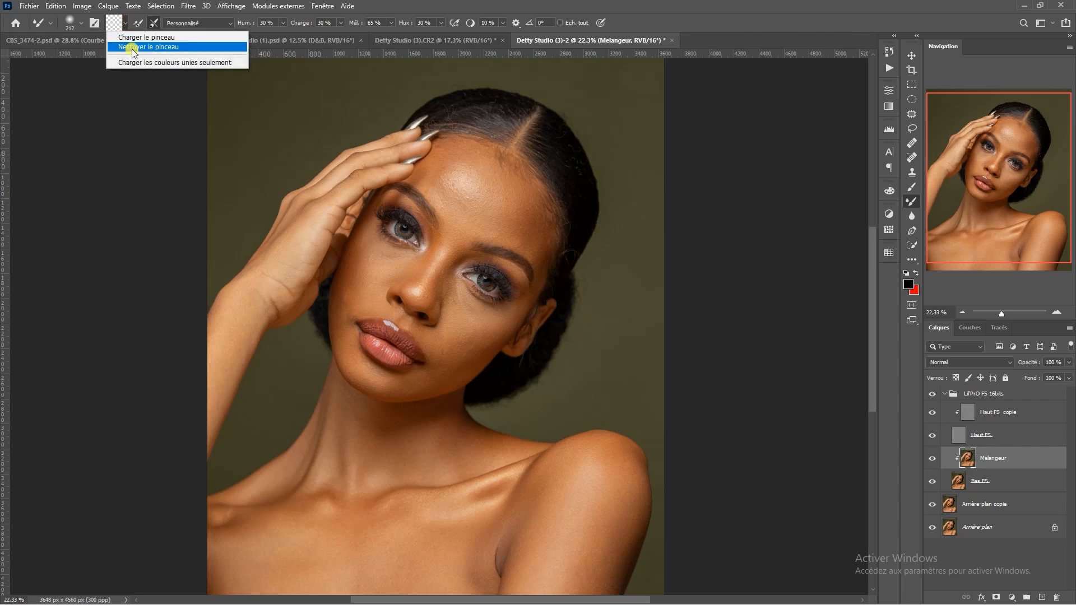
click(177, 52)
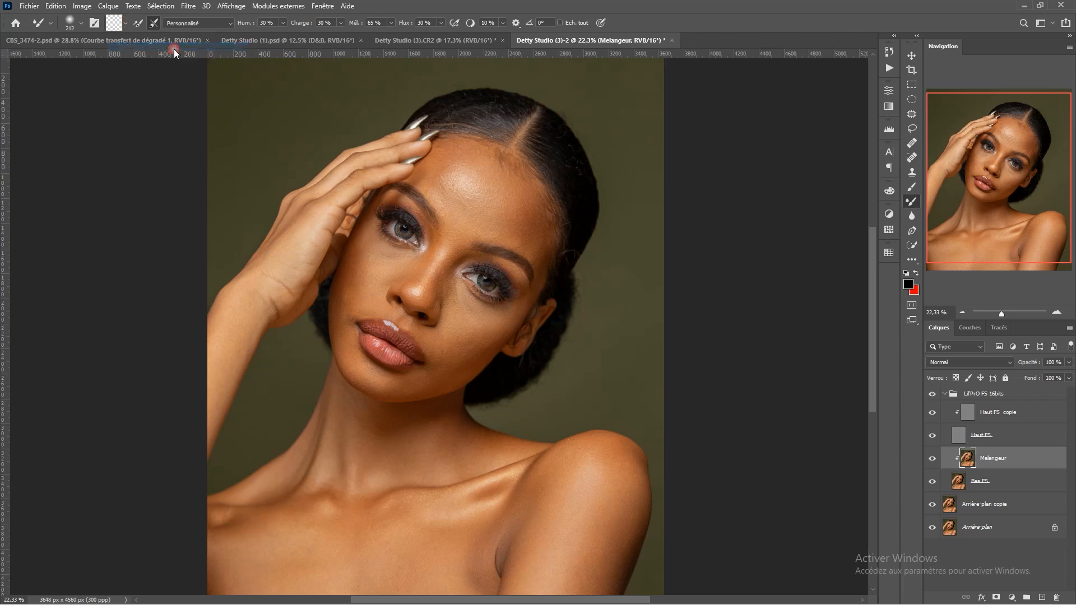
click(139, 24)
click(141, 24)
click(144, 23)
click(151, 24)
scroll(461, 176, up, 3)
mouse_move(460, 164)
mouse_down()
mouse_move(471, 198)
mouse_move(449, 224)
mouse_move(452, 208)
mouse_move(471, 225)
mouse_up()
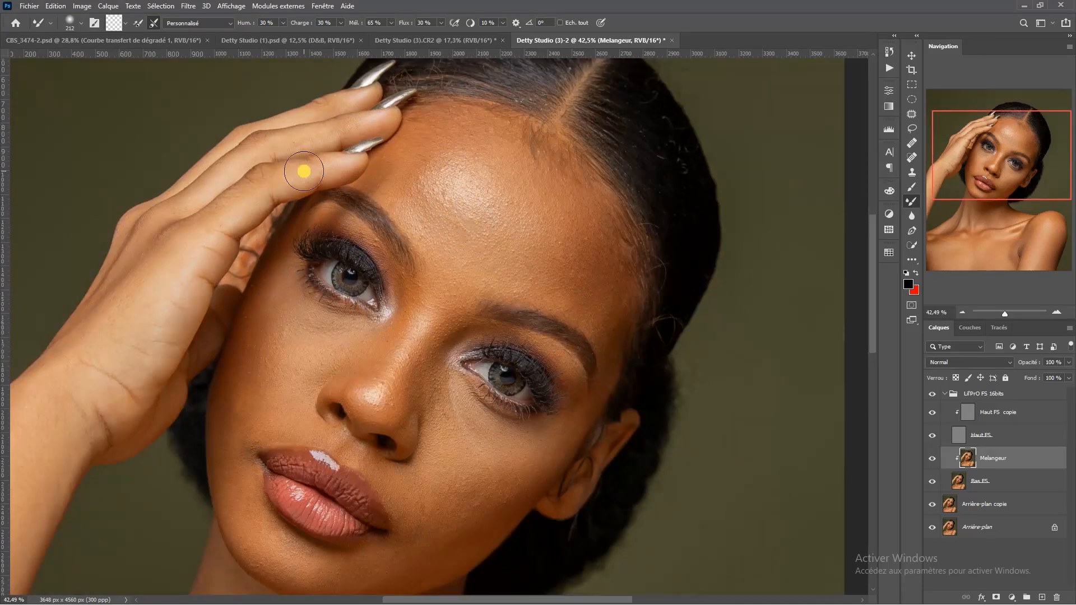
click(152, 24)
Set the Mixer Brush to 30 % wetness, 30 % load and 30 % flow, with 10 % smoothing
click(246, 25)
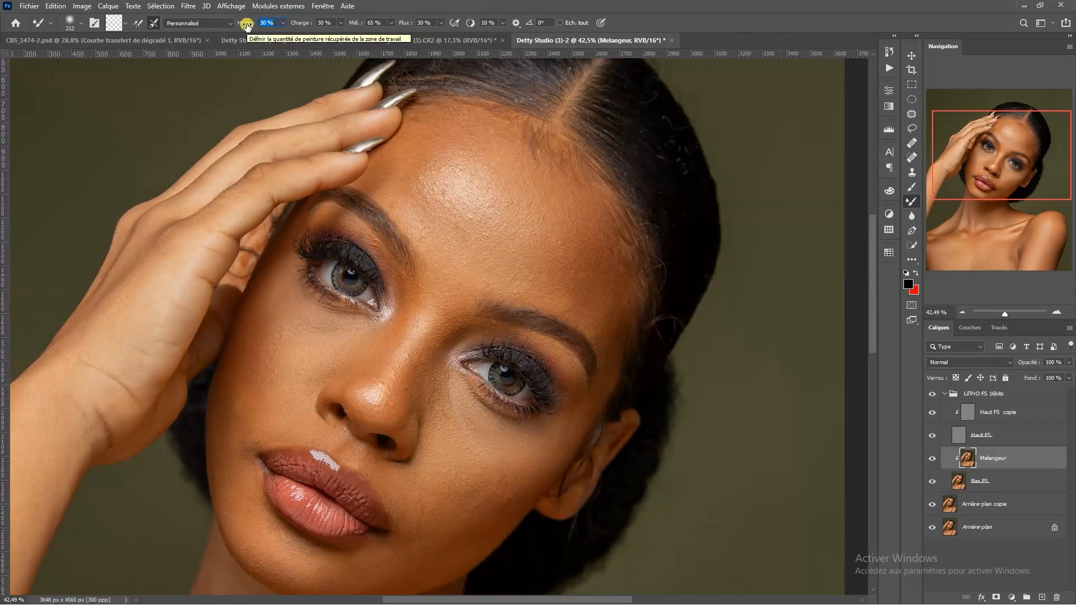
text(30)
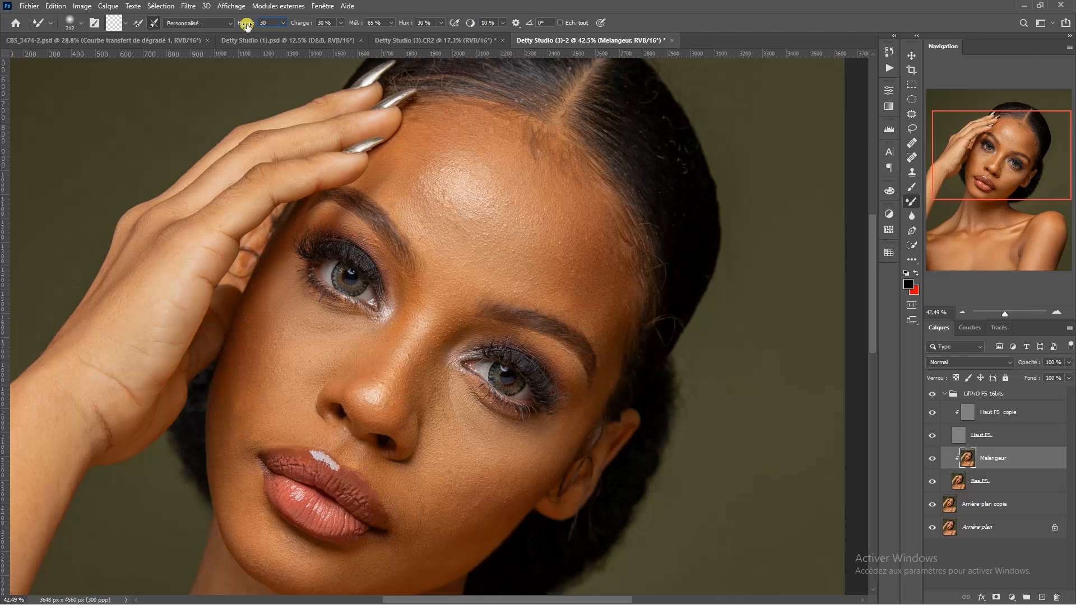
text(30)
key(Tab)
click(438, 25)
text(3)
key(Return)
scroll(453, 226, down, 3)
scroll(454, 226, up, 3)
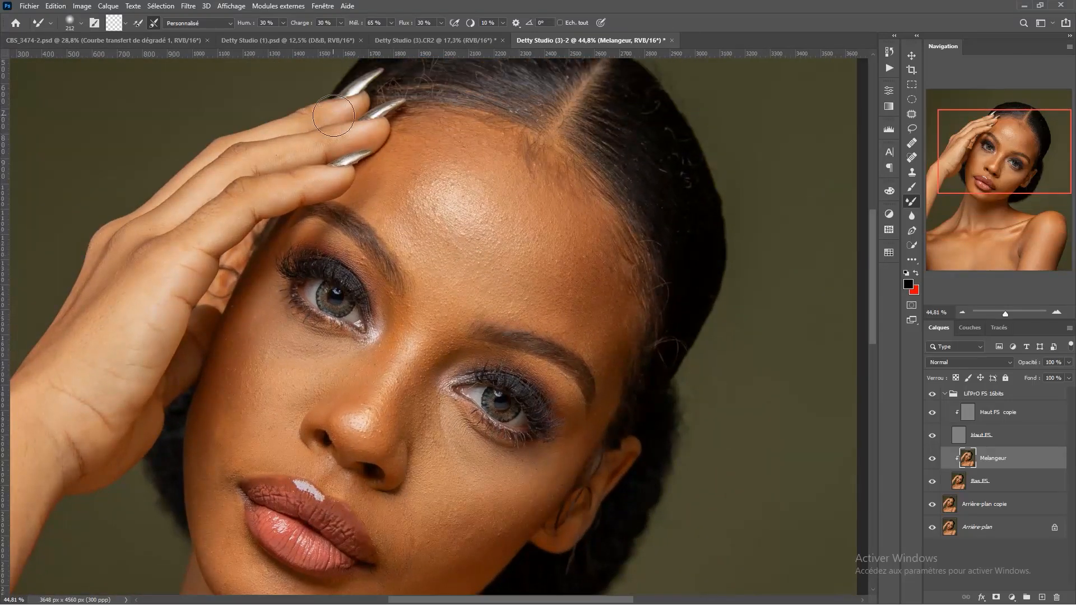
click(301, 24)
click(234, 15)
text(30)
click(488, 22)
key(Return)
Try the Mixer Brush's all-layers sampling option and add an empty layer above the Melangeur layer
click(560, 23)
click(1041, 598)
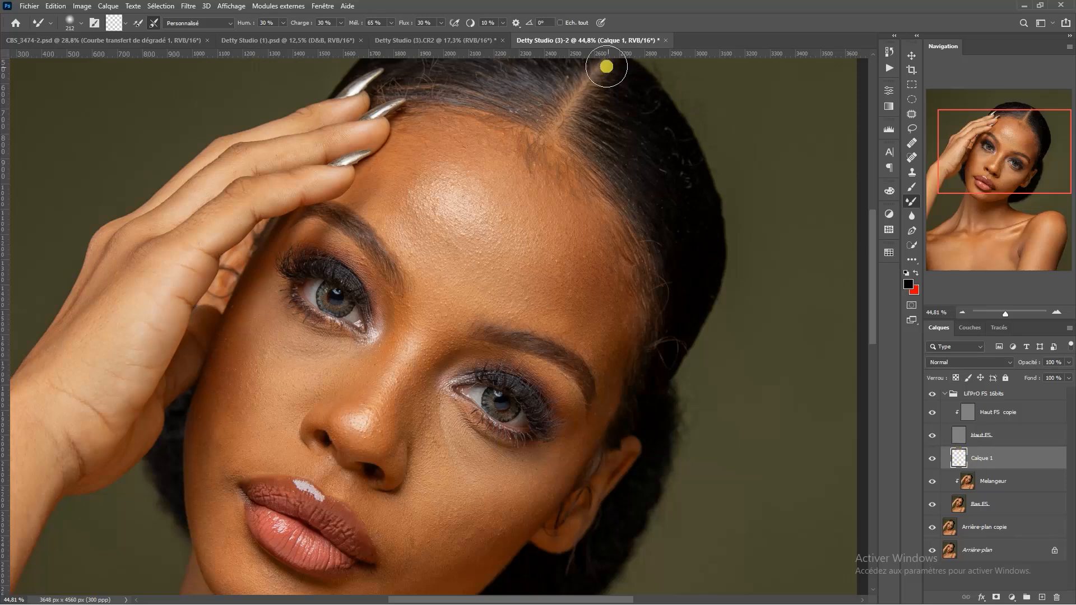
Try Mixer Brush strokes over the forehead on the empty layer with all-layers sampling enabled, checking them with the Haut FS layer hidden
click(561, 23)
mouse_move(466, 216)
mouse_down()
mouse_move(511, 214)
mouse_move(530, 182)
mouse_move(520, 229)
mouse_move(492, 251)
mouse_move(457, 322)
mouse_move(461, 300)
mouse_move(441, 308)
mouse_move(460, 265)
mouse_move(474, 272)
mouse_move(454, 248)
mouse_move(481, 231)
mouse_up()
scroll(480, 230, down, 1)
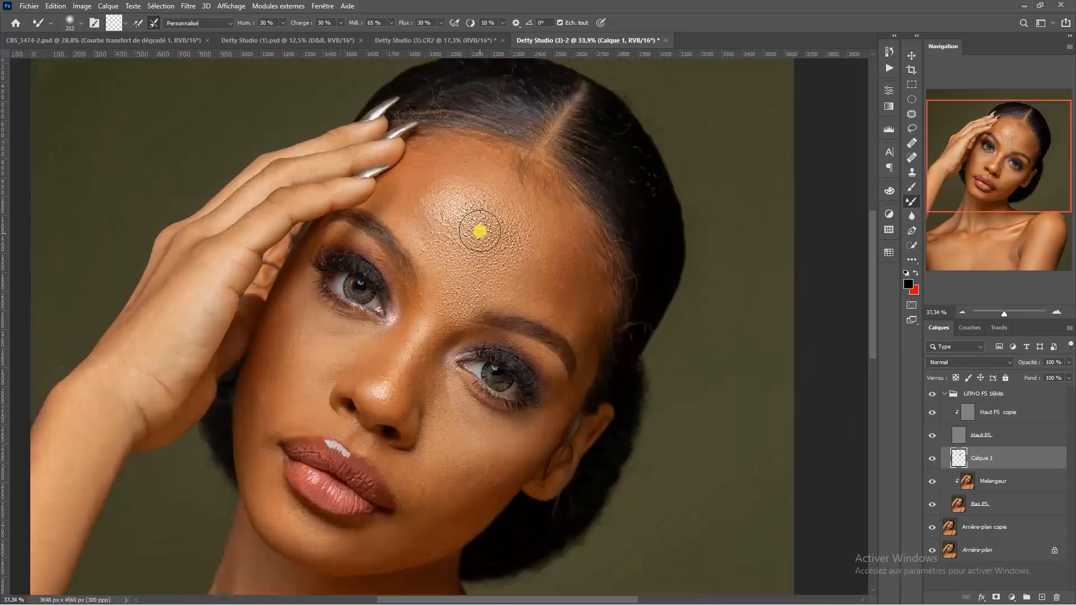
scroll(481, 230, up, 2)
click(572, 305)
click(930, 440)
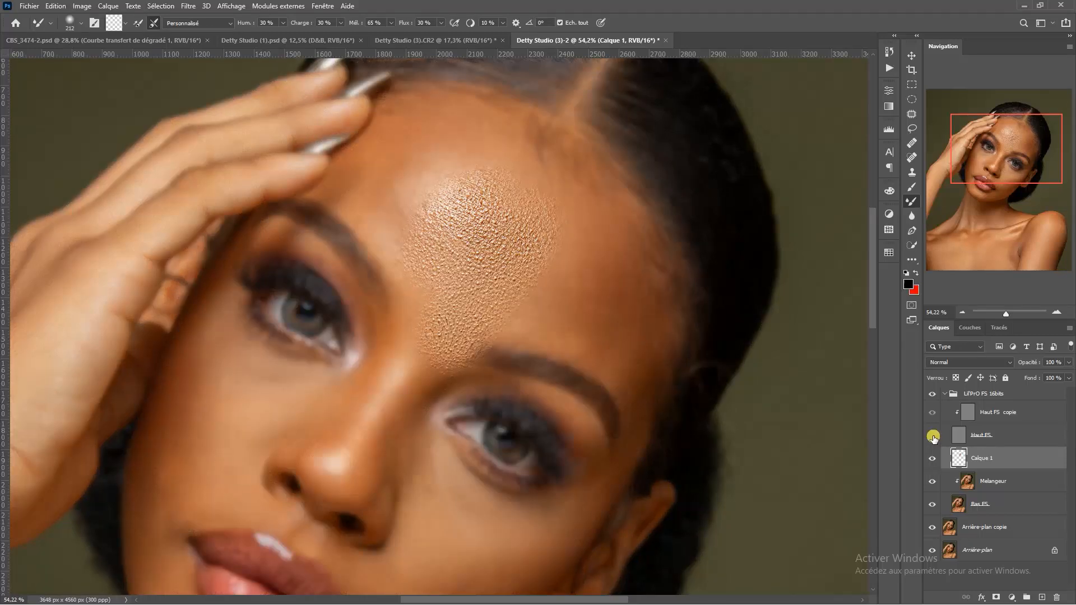
mouse_move(460, 291)
mouse_down()
mouse_move(456, 281)
mouse_move(483, 250)
mouse_up()
scroll(482, 250, up, 2)
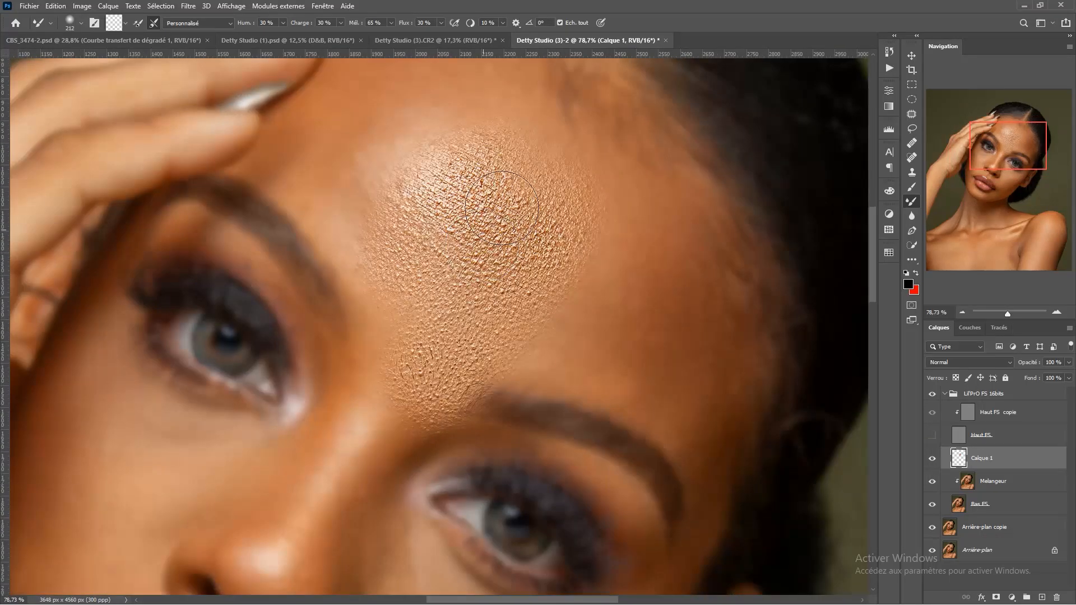
drag(540, 194, 484, 283)
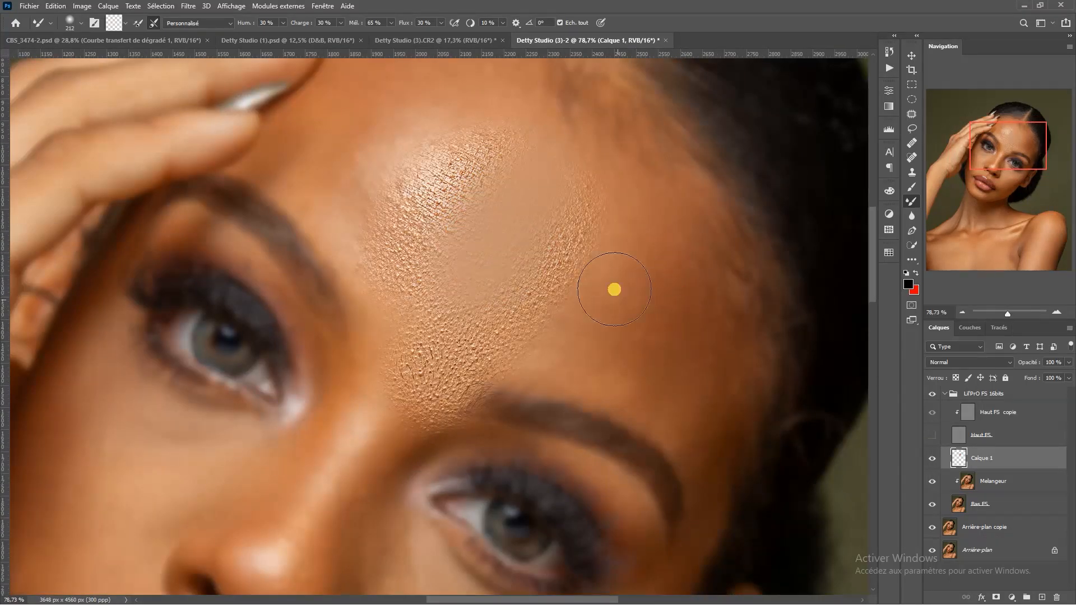
Undo the all-layers test strokes on the forehead and restore the visible Haut FS texture
key(ctrl+z)
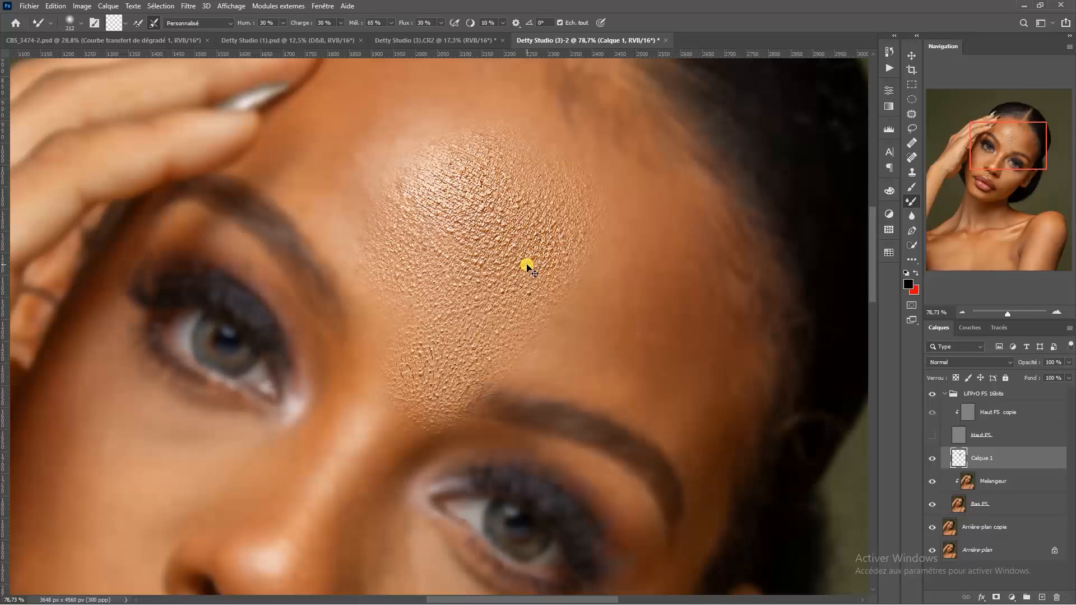
key(ctrl+z)
key(ctrl+z)
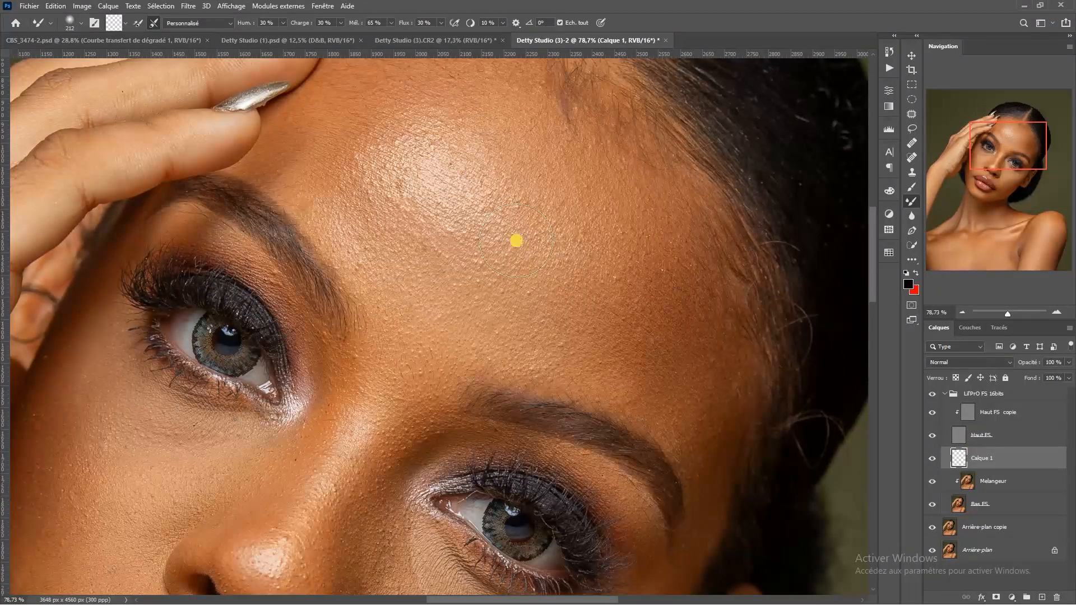
scroll(420, 176, down, 5)
scroll(442, 185, up, 2)
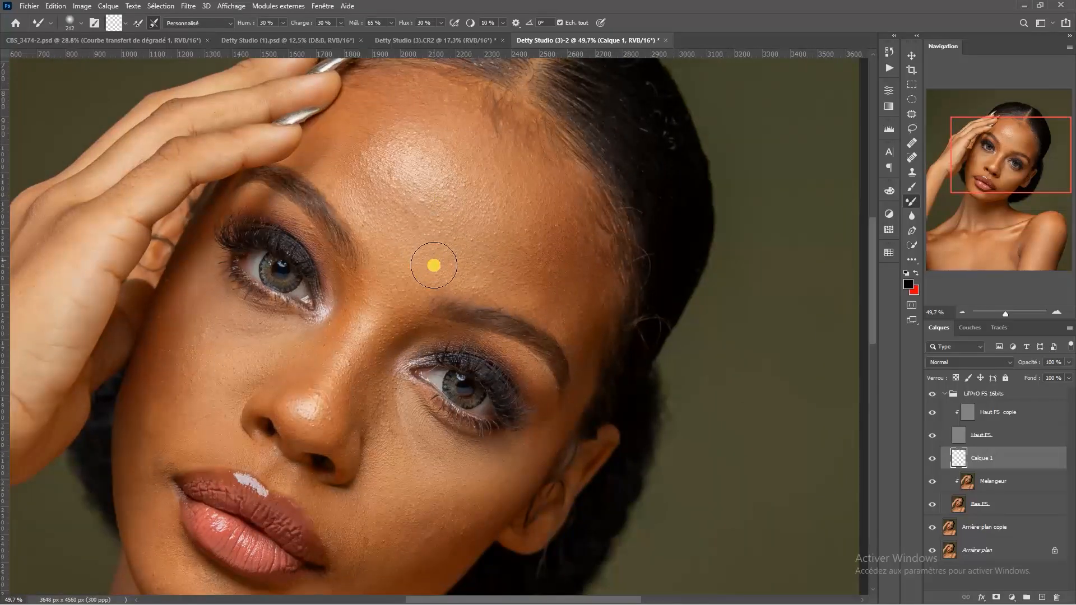
Disable the Mixer Brush's all-layers sampling and delete the empty Calque 1 layer above Melangeur
click(969, 484)
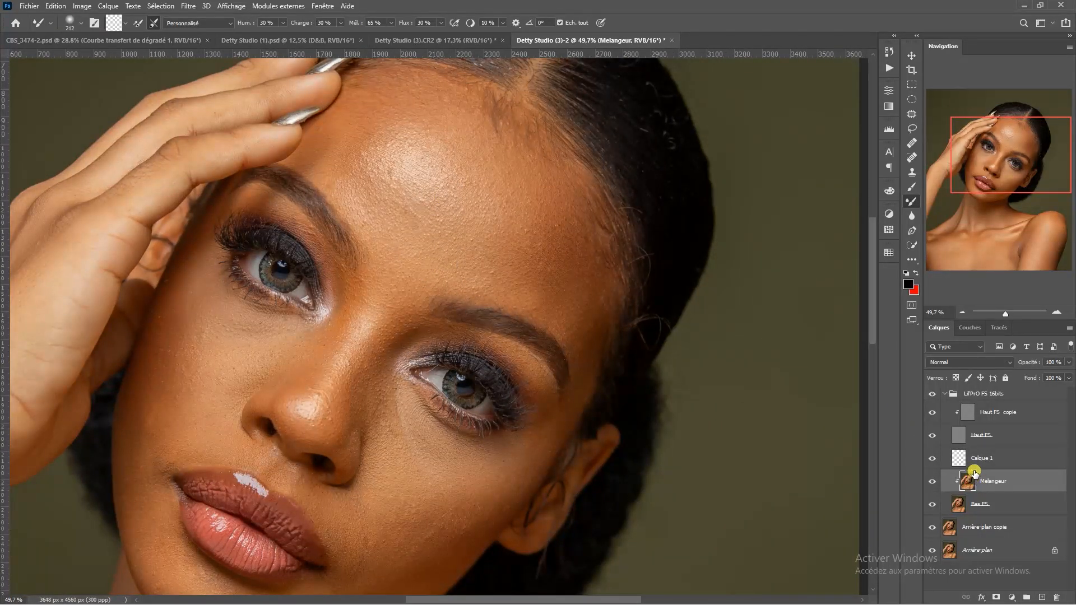
click(976, 462)
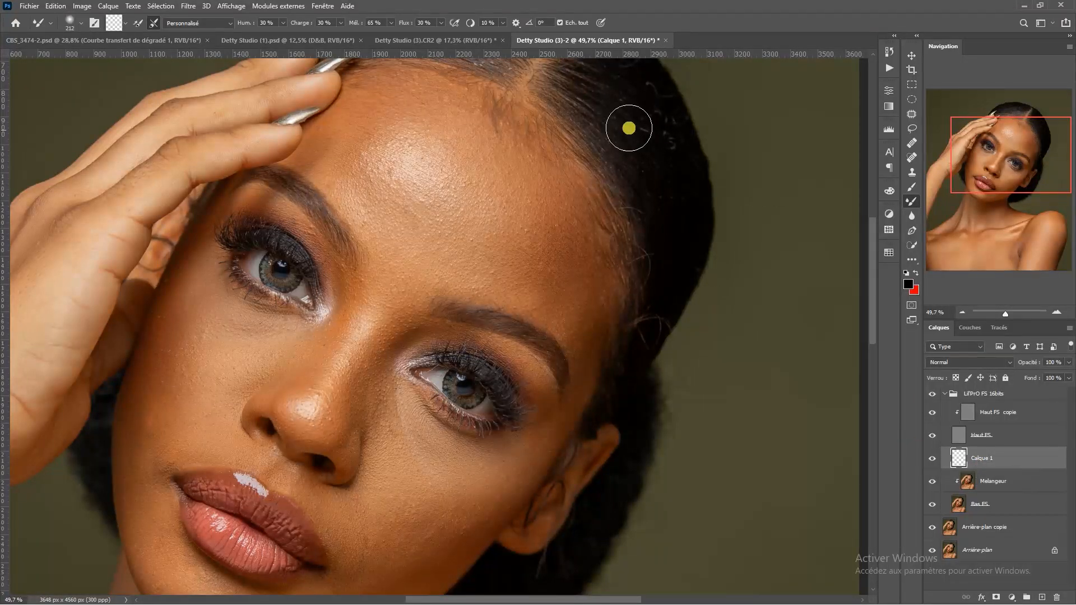
click(560, 22)
drag(991, 457, 1057, 597)
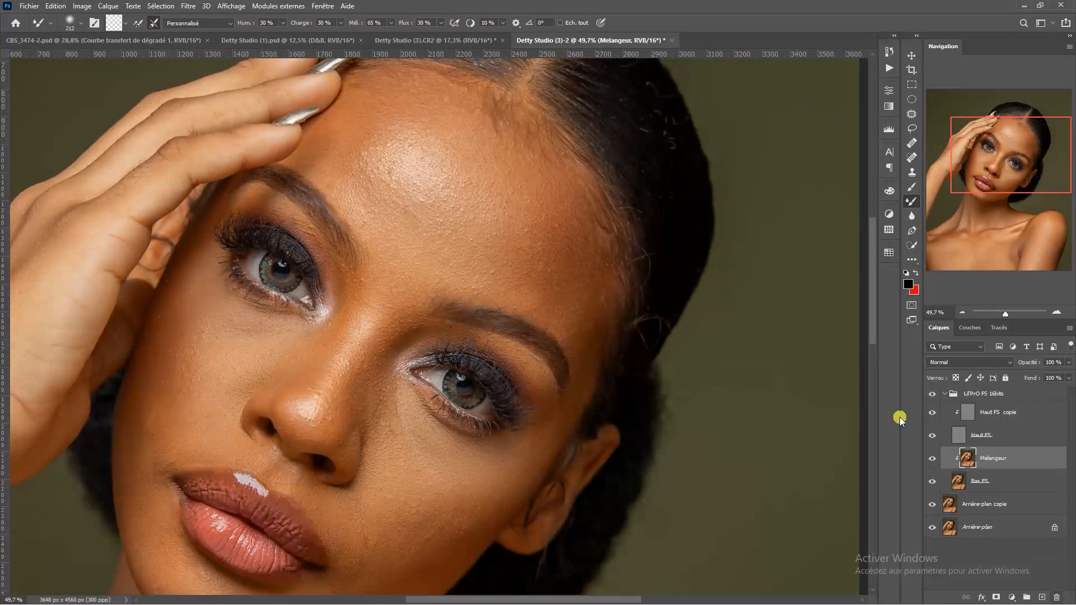
Examine the forehead highlight and its tonal transitions with the Haut FS texture hidden, both close up and in the full portrait
drag(397, 221, 356, 224)
drag(413, 291, 504, 285)
drag(453, 250, 476, 242)
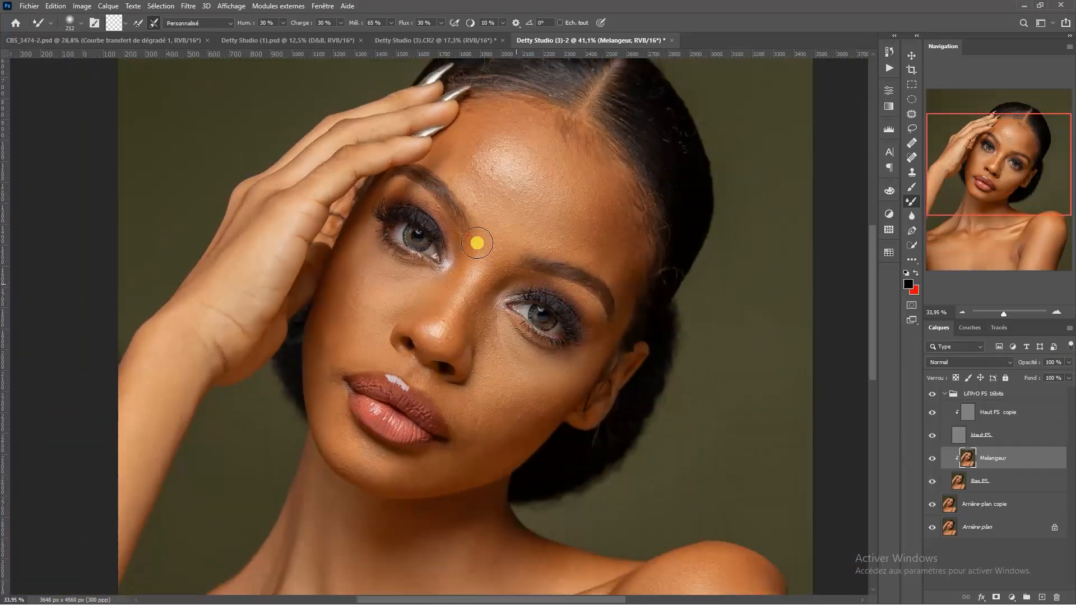
scroll(477, 242, down, 2)
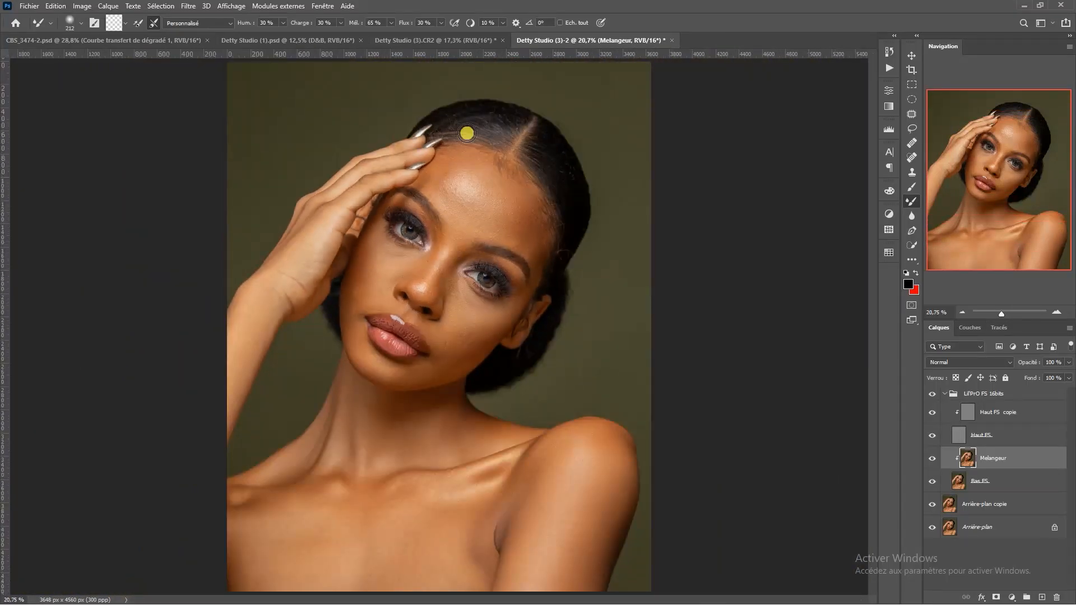
click(932, 438)
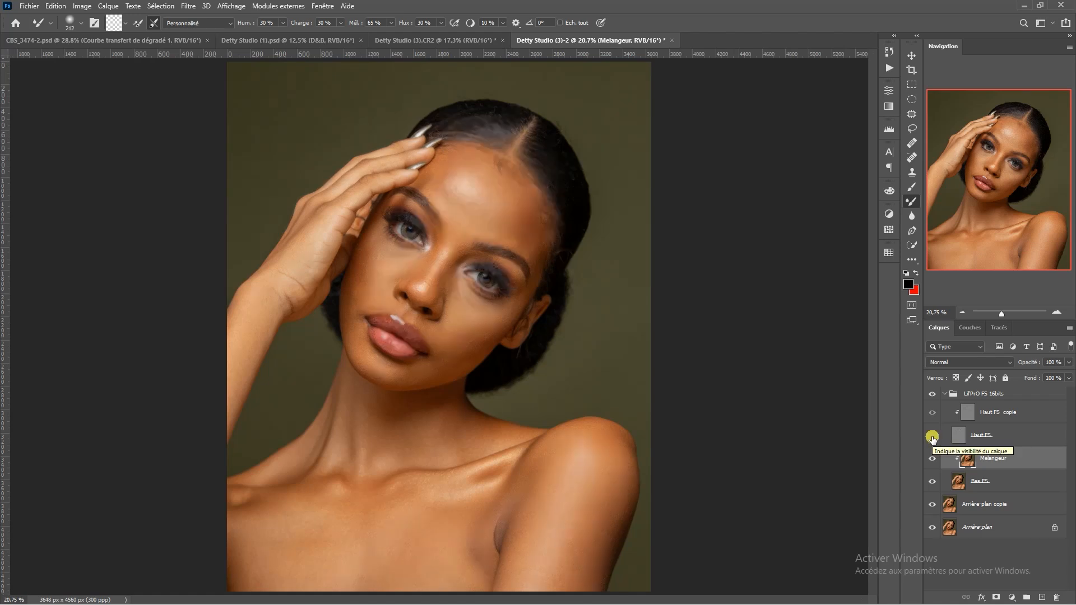
scroll(468, 170, up, 5)
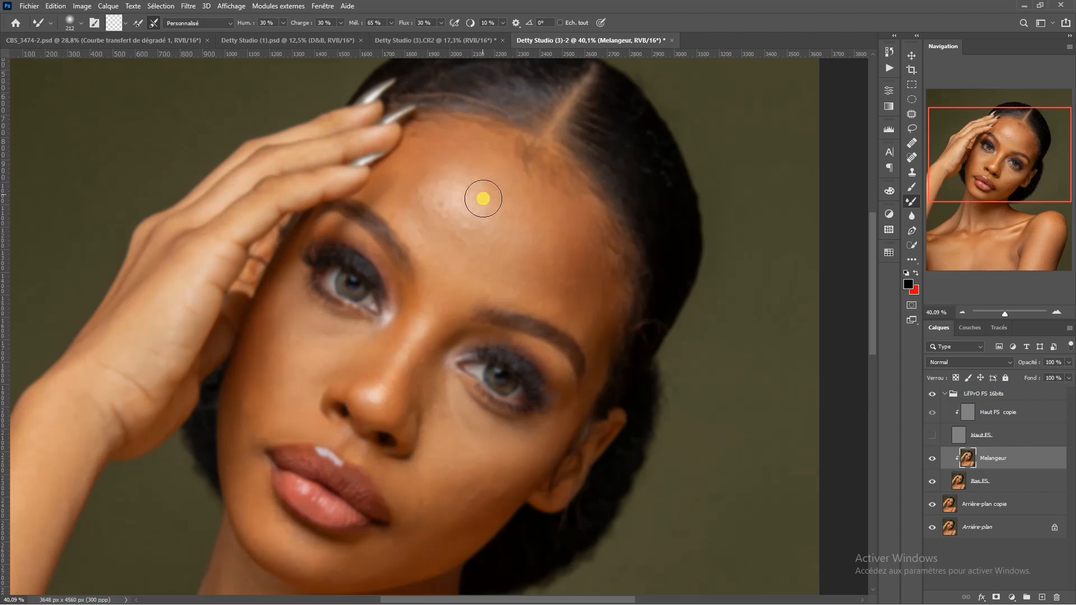
scroll(483, 199, down, 3)
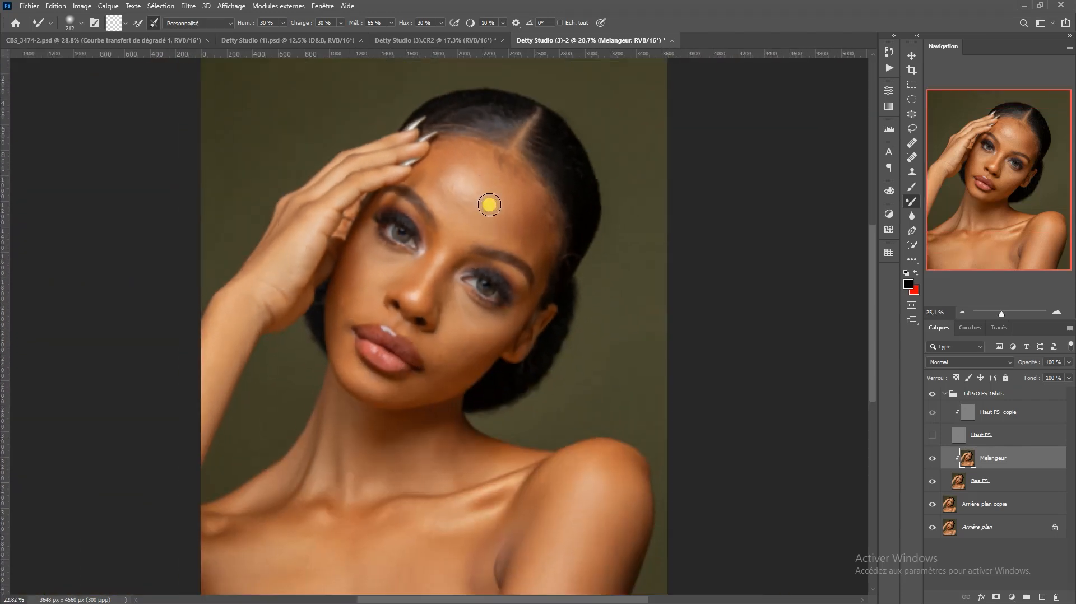
scroll(489, 204, up, 4)
drag(483, 218, 517, 280)
scroll(504, 300, up, 2)
scroll(509, 275, down, 4)
scroll(507, 241, down, 3)
scroll(507, 240, up, 5)
drag(489, 204, 500, 257)
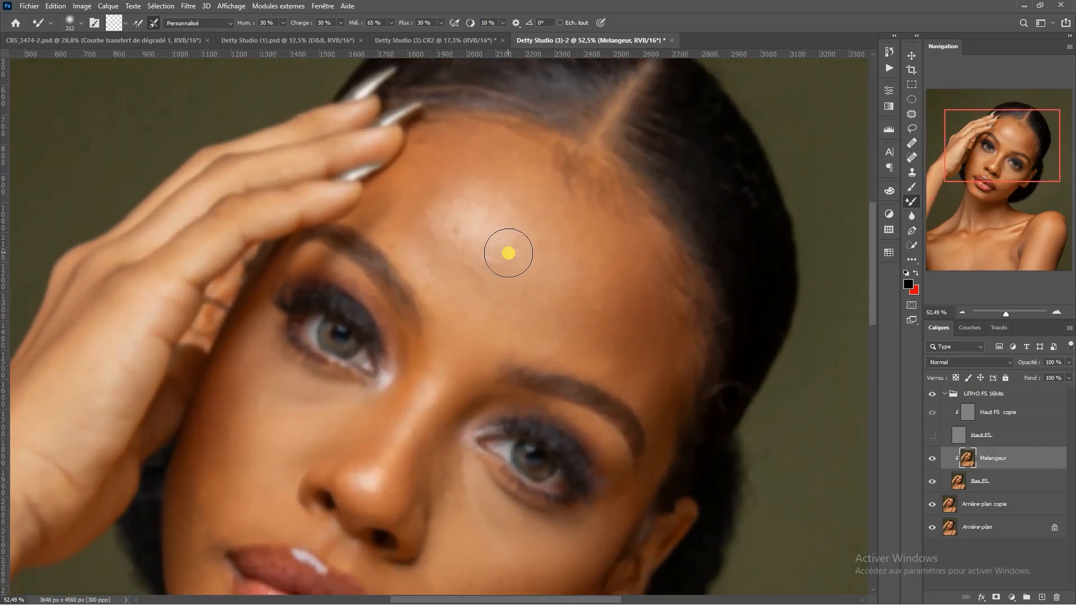
scroll(508, 253, down, 2)
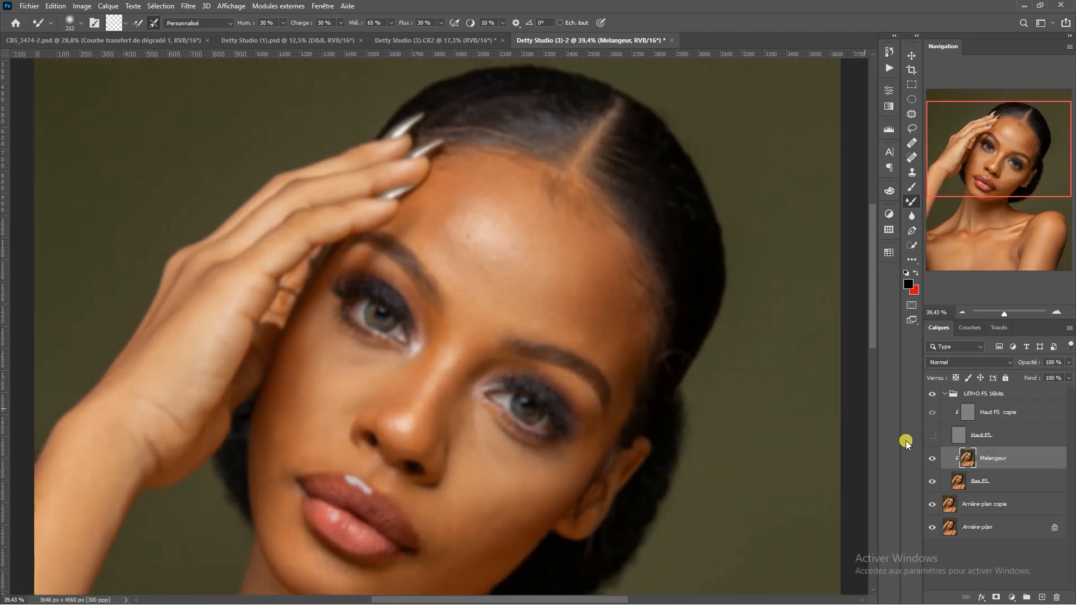
Try blending away the whole forehead highlight with a larger Mixer Brush on Melangeur, and compare it with the Haut FS texture shown
click(932, 440)
drag(479, 268, 478, 248)
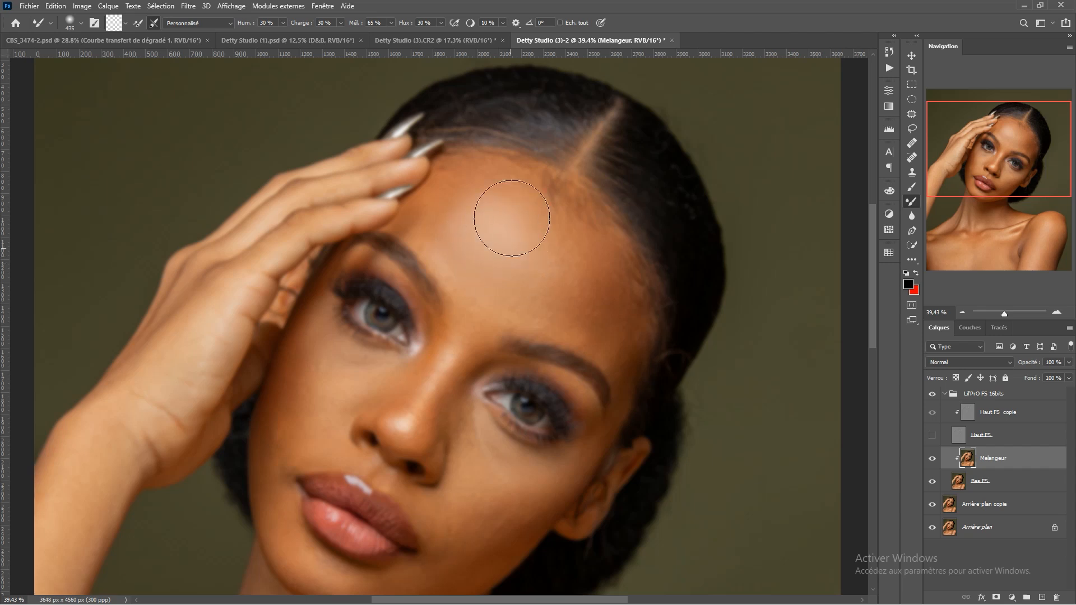
click(932, 436)
scroll(544, 249, up, 6)
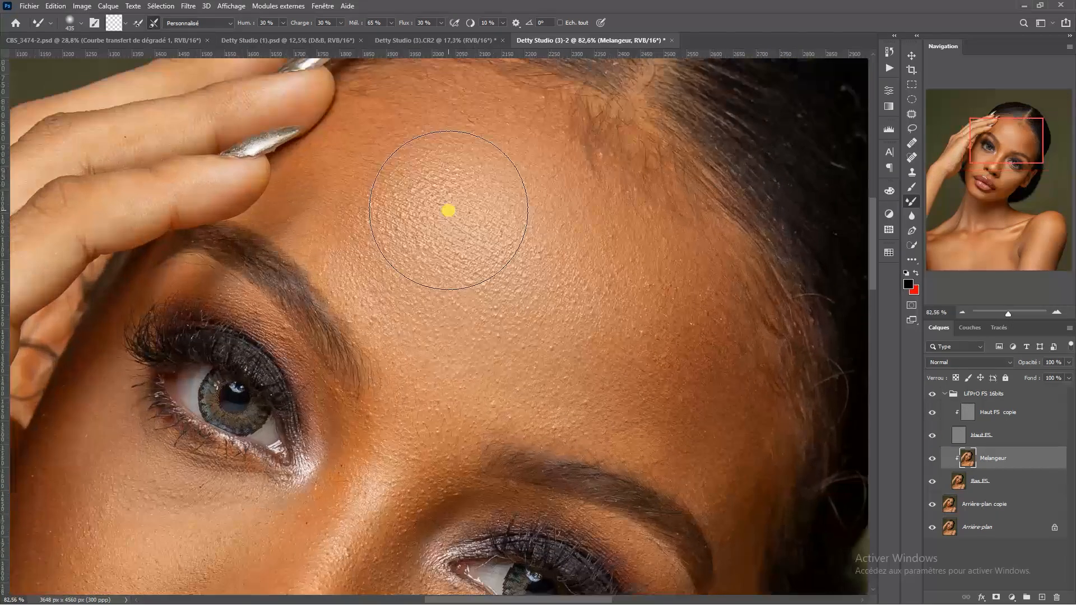
scroll(451, 206, down, 5)
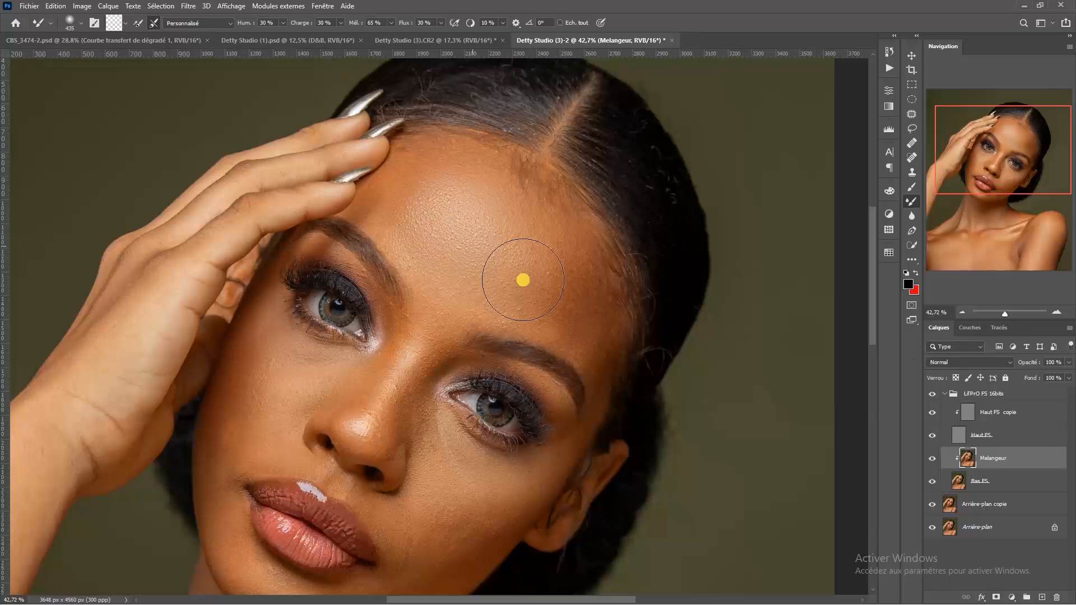
click(932, 396)
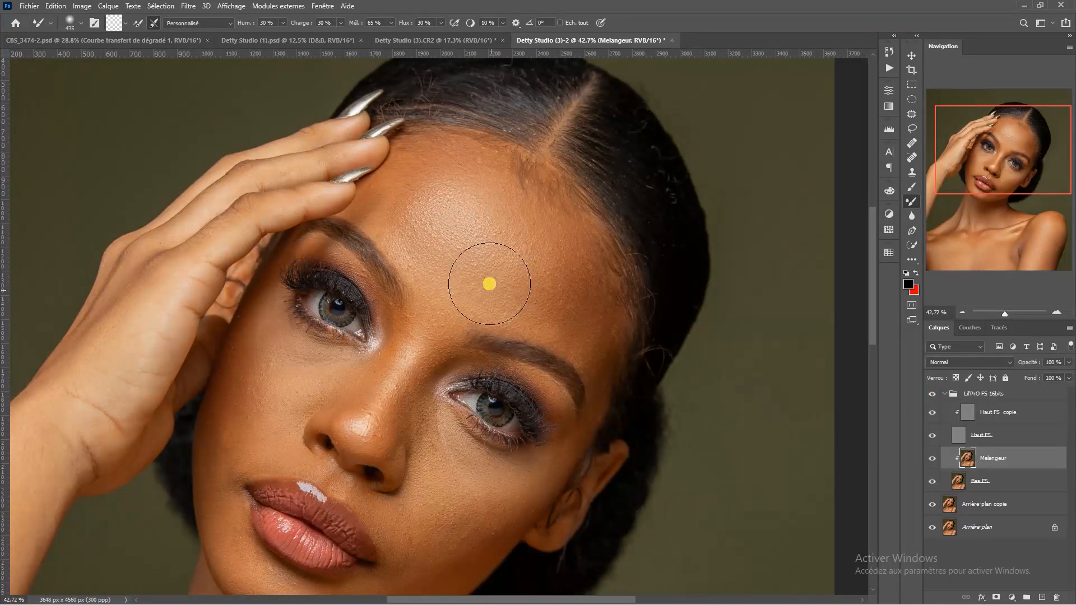
Undo the large-brush blending on the forehead and review the original highlight at several magnifications
key(ctrl+z)
key(ctrl+z)
key(ctrl+z)
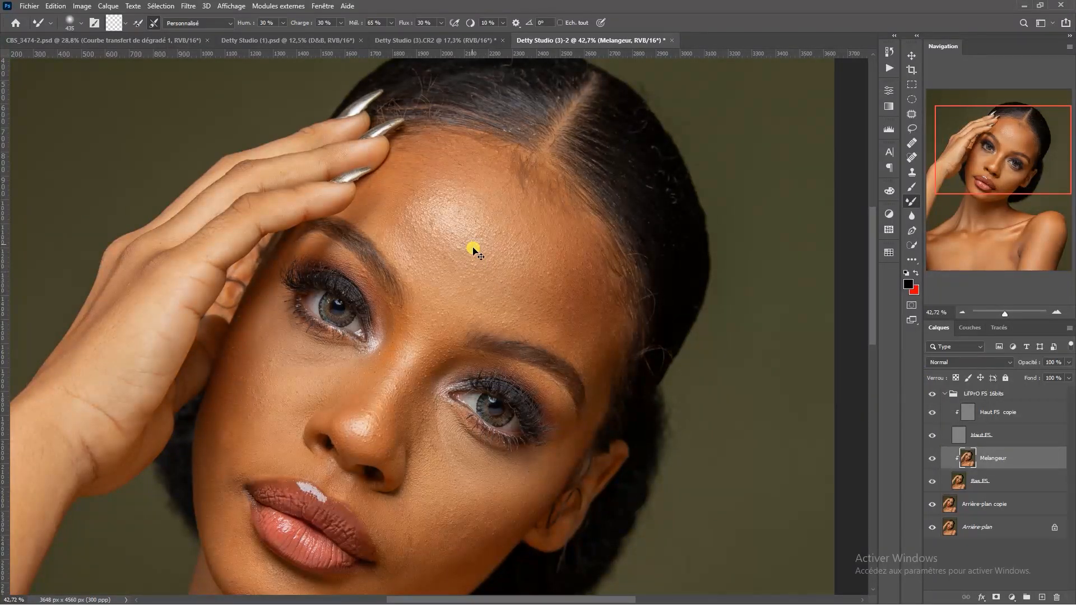
key(ctrl+shift+z)
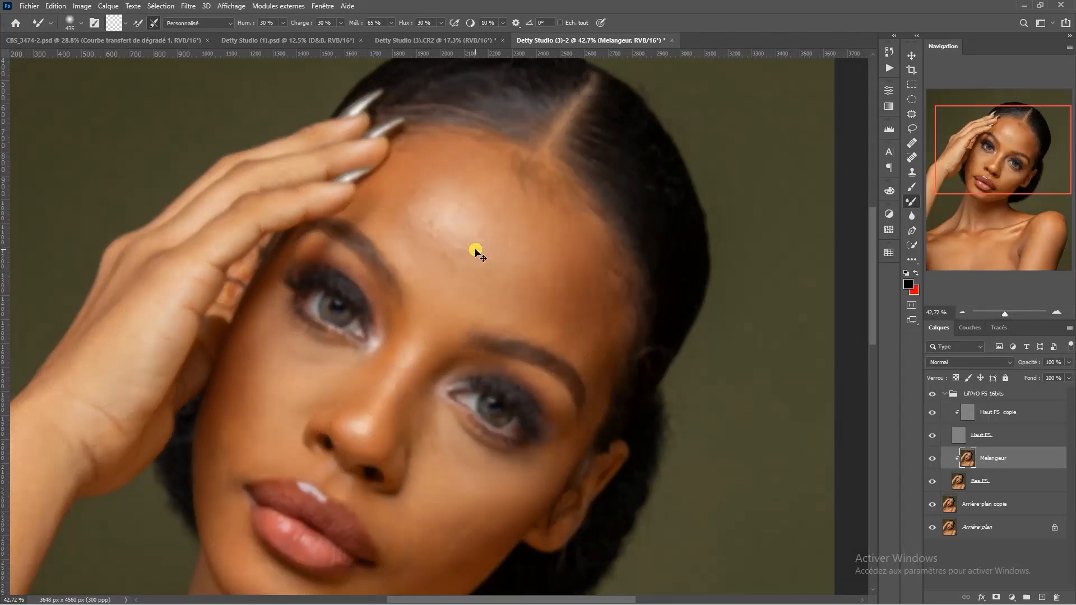
scroll(475, 252, down, 3)
scroll(466, 233, up, 2)
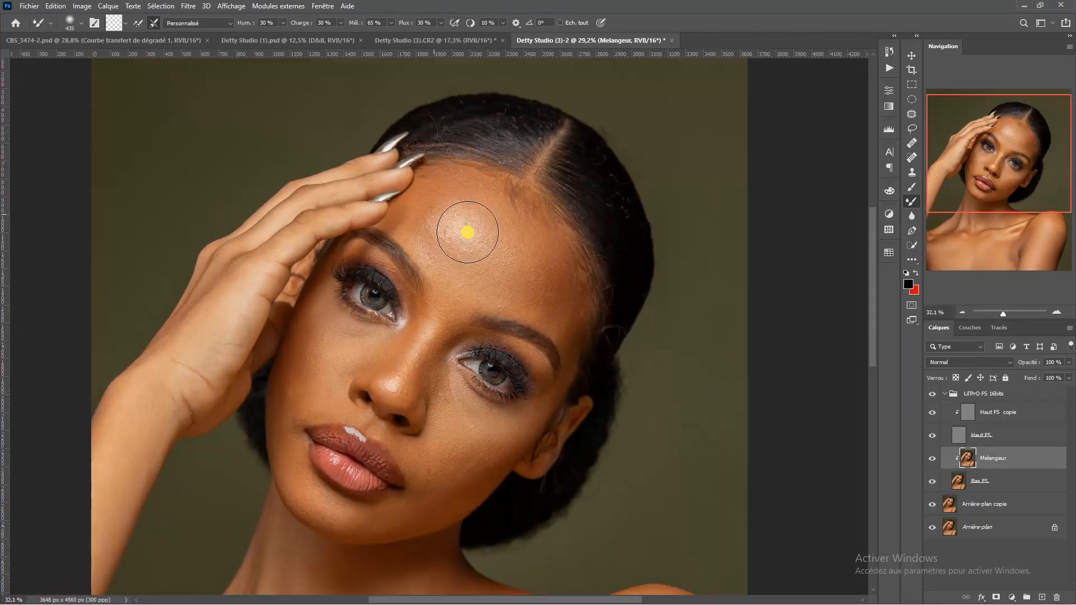
scroll(452, 231, down, 4)
scroll(451, 235, up, 2)
scroll(452, 243, up, 2)
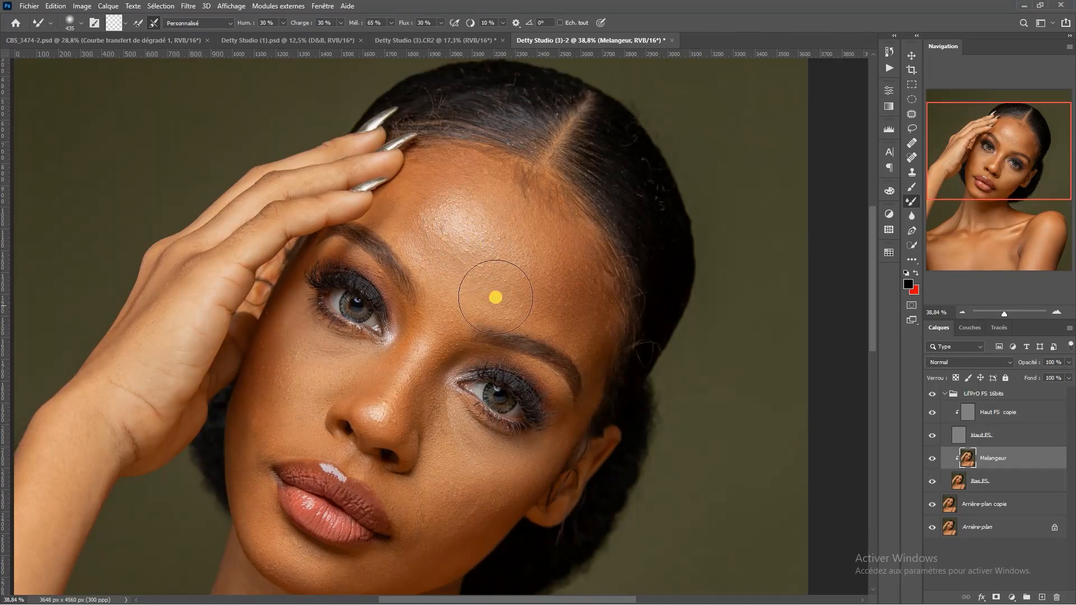
Try outlining the central forehead highlight and the shaded temple area separately with the Patch tool, clearing each selection
key(j)
mouse_move(497, 278)
mouse_down()
mouse_move(502, 218)
mouse_move(488, 201)
mouse_move(434, 193)
mouse_move(410, 205)
mouse_move(414, 253)
mouse_up()
mouse_move(428, 296)
mouse_down()
mouse_move(474, 320)
mouse_move(519, 304)
mouse_up()
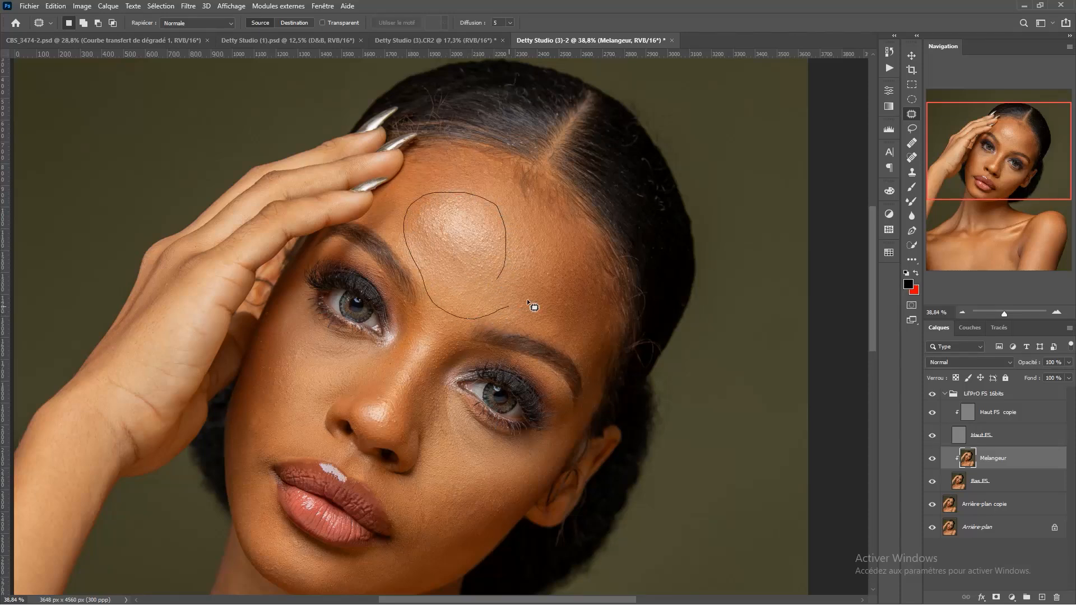
drag(429, 225, 427, 223)
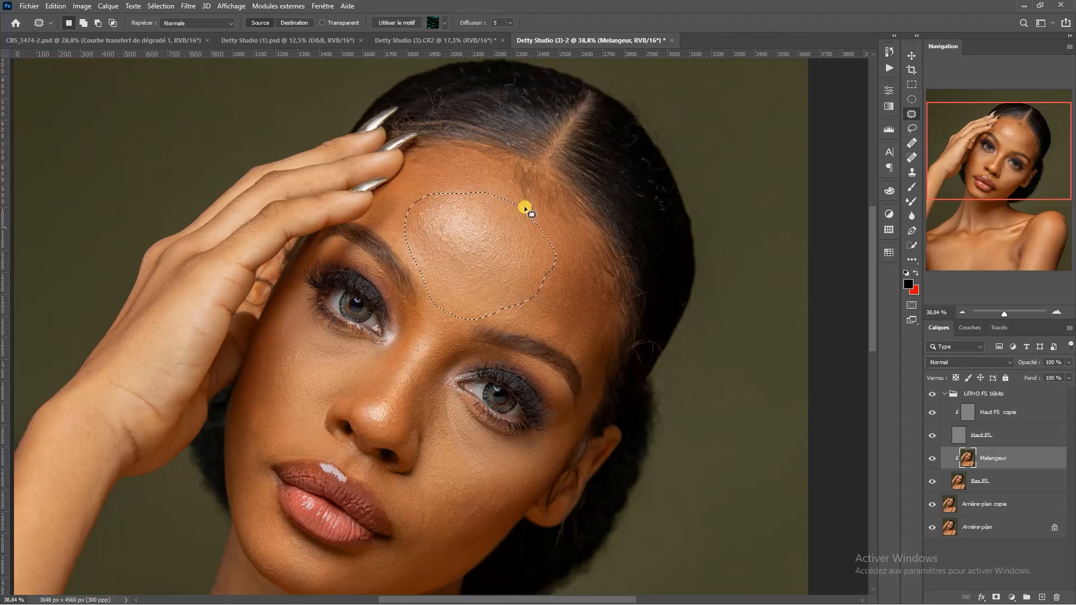
click(560, 204)
drag(627, 349, 600, 421)
drag(581, 363, 539, 319)
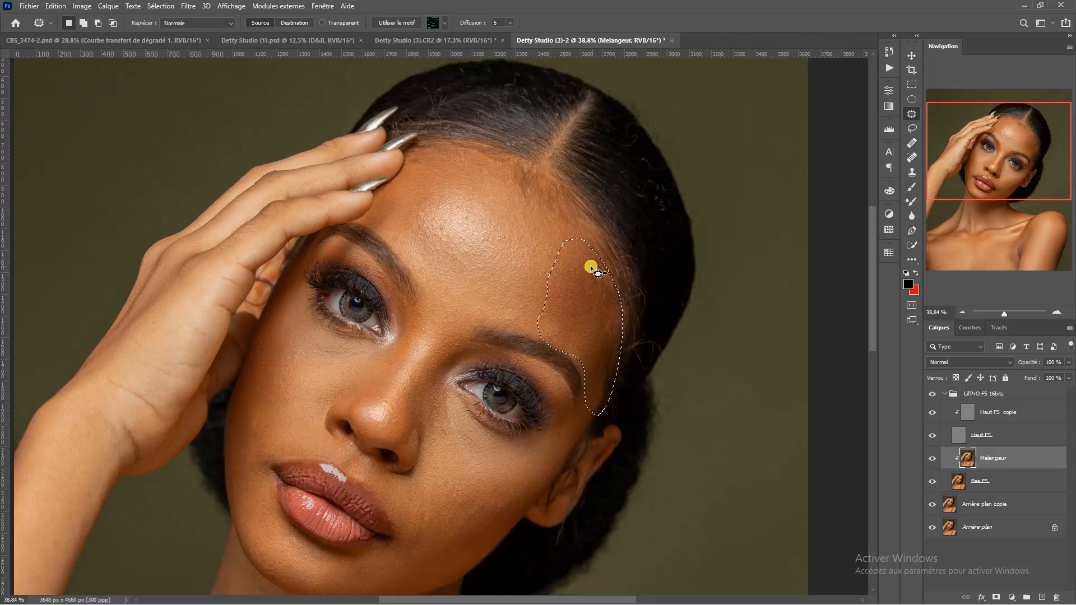
click(552, 422)
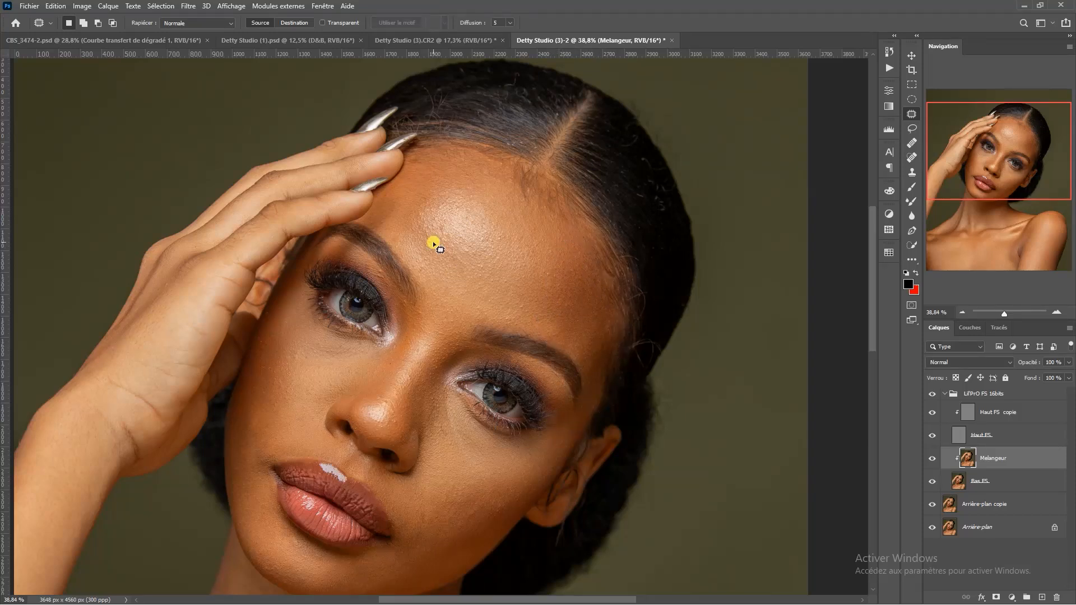
Try a wider Patch tool outline around the forehead highlight up to the hairline, clear it, and view the full portrait
scroll(432, 243, down, 3)
drag(476, 233, 512, 203)
scroll(512, 205, up, 4)
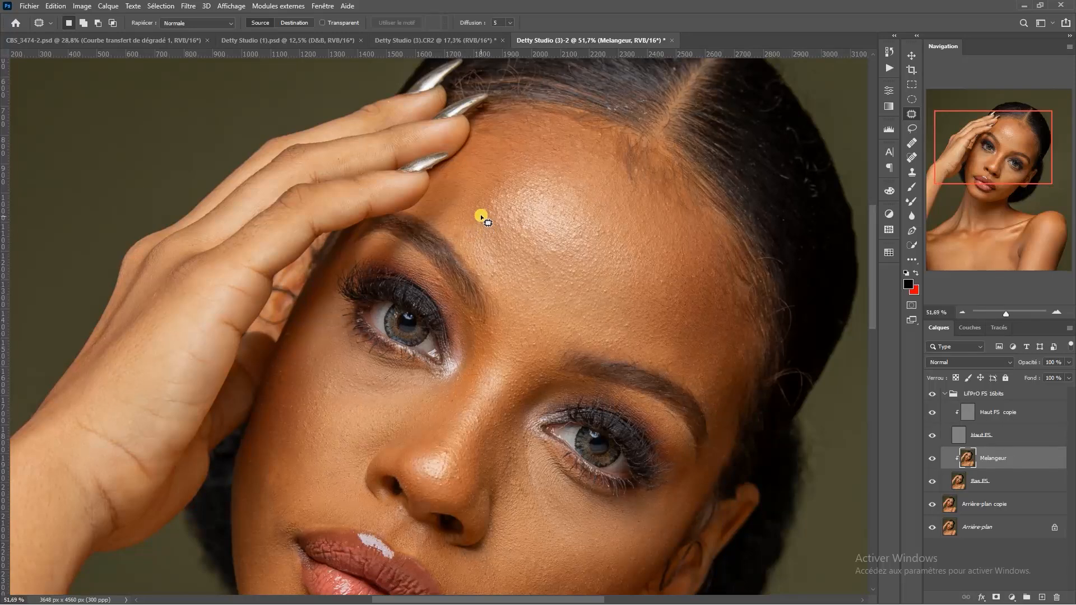
mouse_move(483, 208)
mouse_down()
mouse_move(580, 114)
mouse_move(488, 140)
mouse_move(456, 168)
mouse_move(479, 270)
mouse_move(464, 201)
mouse_move(570, 220)
mouse_up()
click(716, 176)
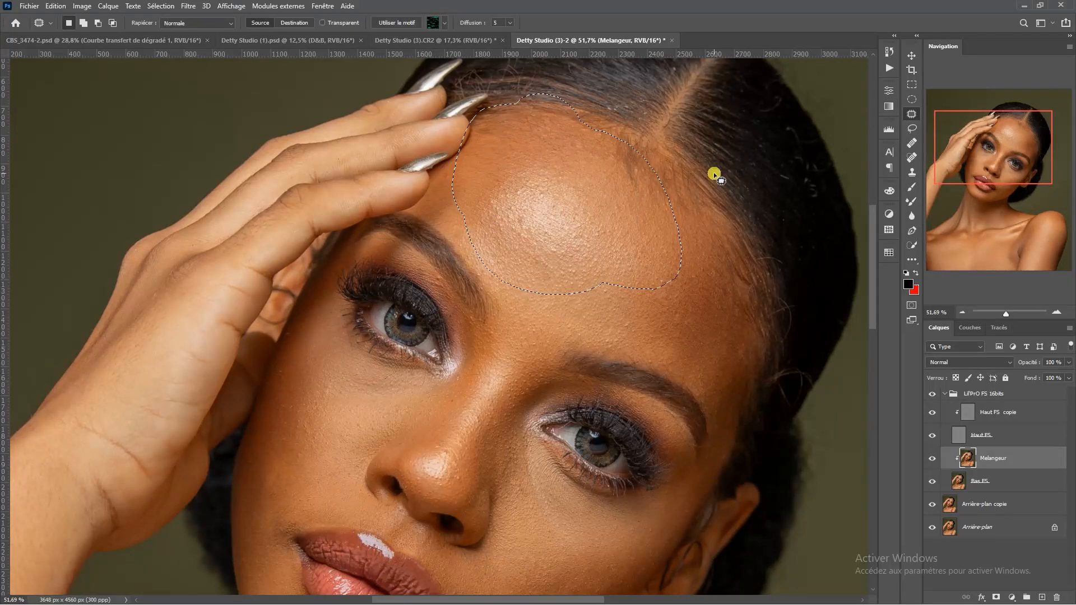
scroll(614, 247, down, 4)
scroll(614, 246, down, 4)
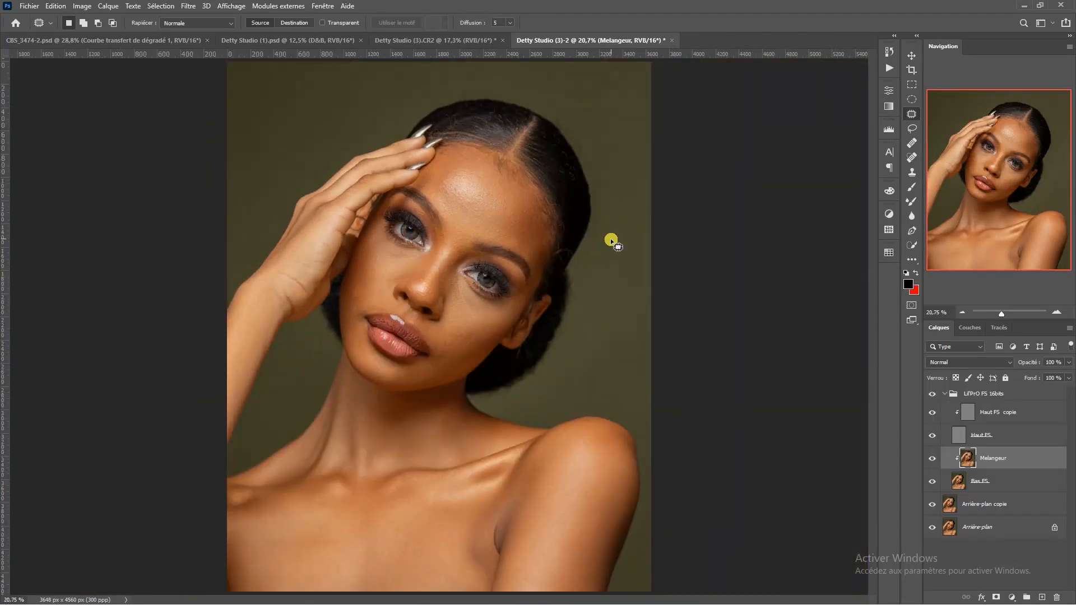
Try outlining the forehead highlight, the nose bridge and the temple as one combined Patch tool selection, and clear it
scroll(473, 193, up, 4)
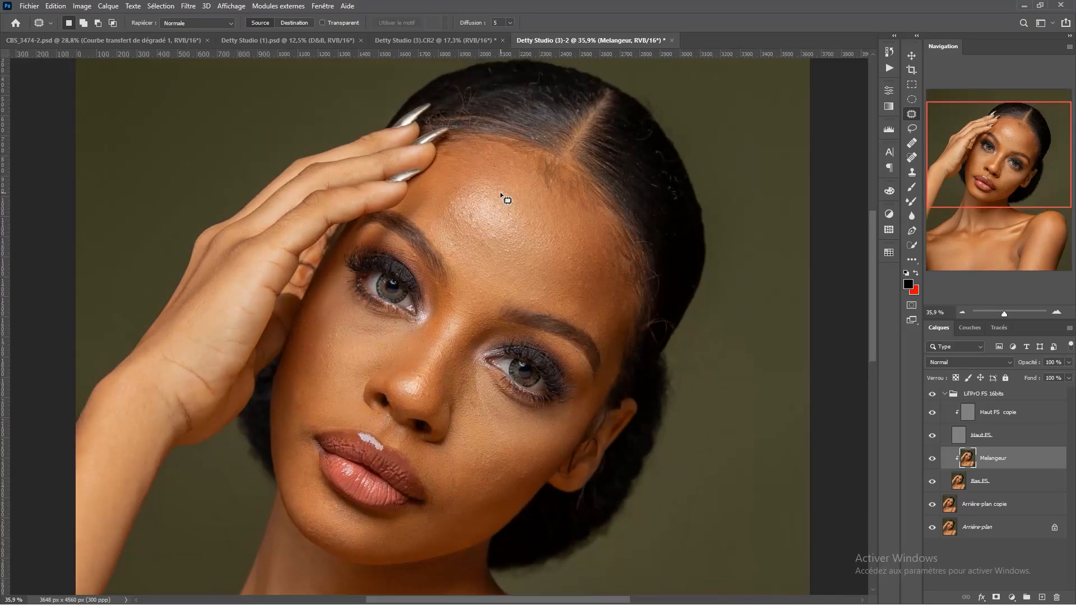
mouse_move(442, 242)
mouse_down()
mouse_move(459, 191)
mouse_move(521, 257)
mouse_move(443, 241)
mouse_move(456, 312)
mouse_move(456, 285)
mouse_up()
drag(461, 374, 457, 292)
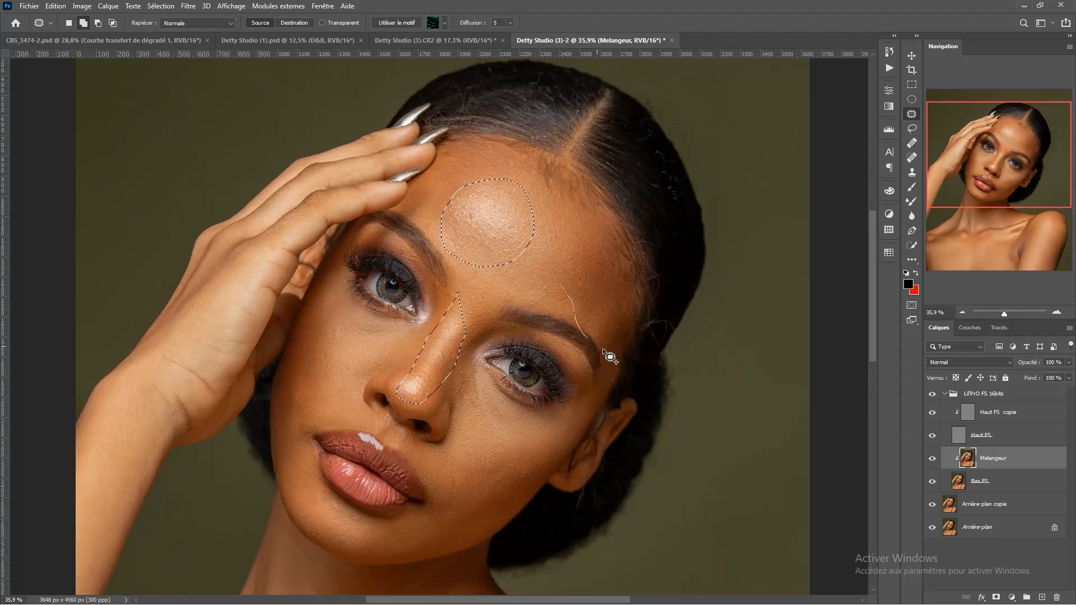
drag(575, 261, 576, 274)
mouse_move(502, 170)
mouse_down()
mouse_move(454, 183)
mouse_move(430, 215)
mouse_up()
drag(476, 140, 477, 142)
click(533, 163)
scroll(527, 164, up, 5)
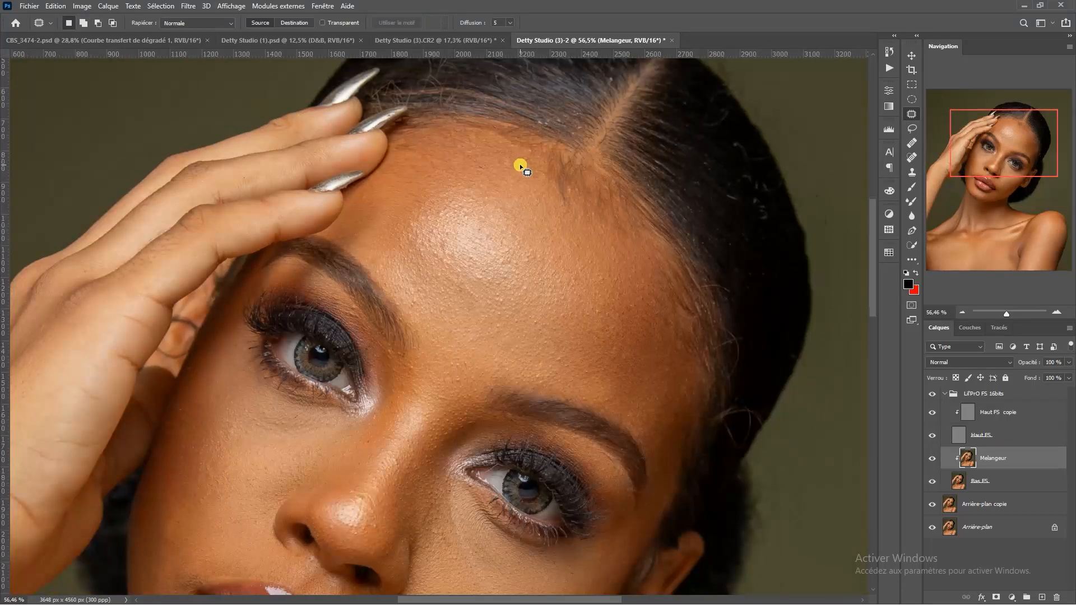
Switch to the Mixer Brush and reduce its size to 94 px for the area around the nose bridge
click(912, 201)
scroll(404, 195, down, 5)
scroll(404, 195, up, 5)
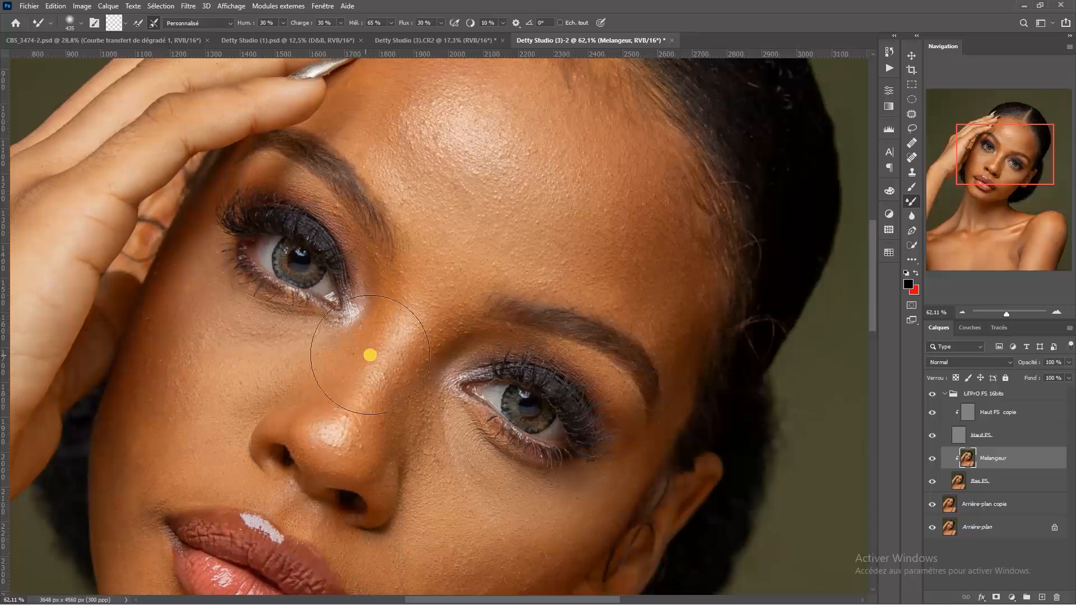
drag(447, 349, 392, 350)
scroll(582, 301, down, 4)
scroll(550, 286, up, 4)
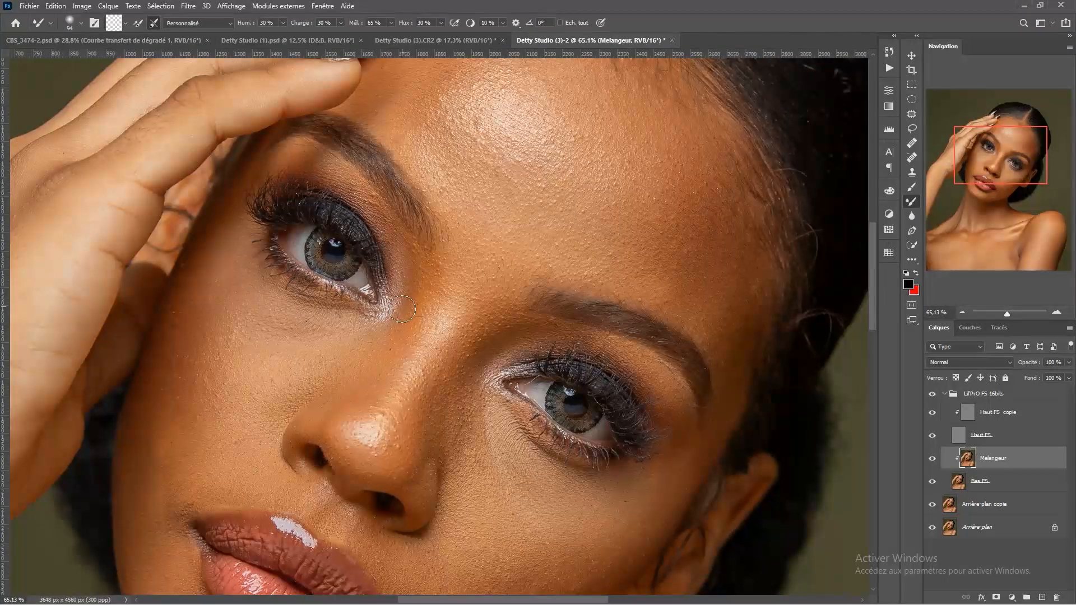
Compare the face with the frequency separation group hidden and shown
click(932, 395)
click(933, 396)
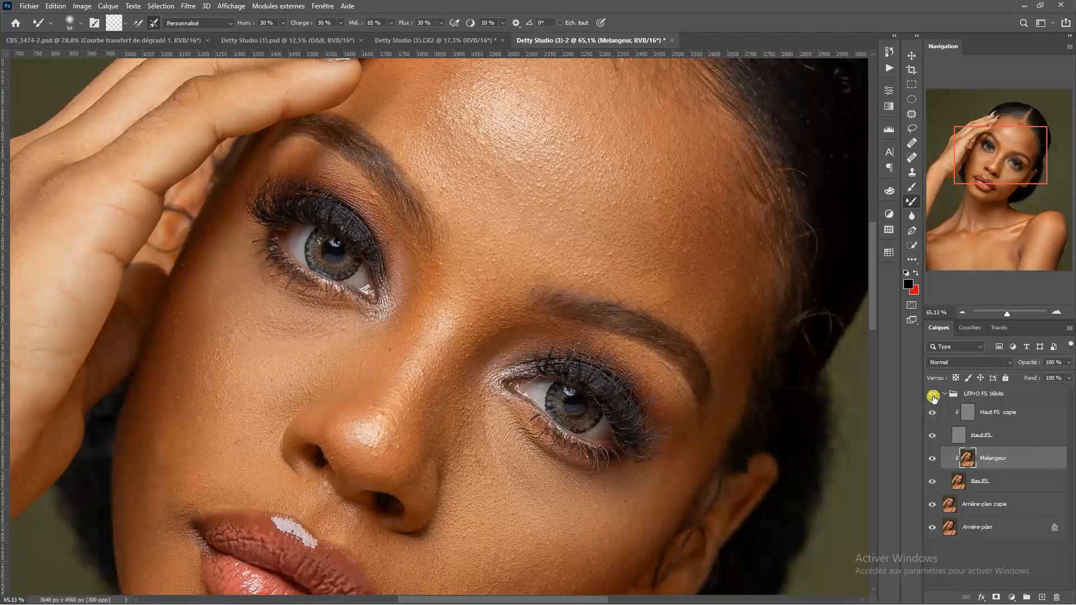
scroll(413, 278, down, 4)
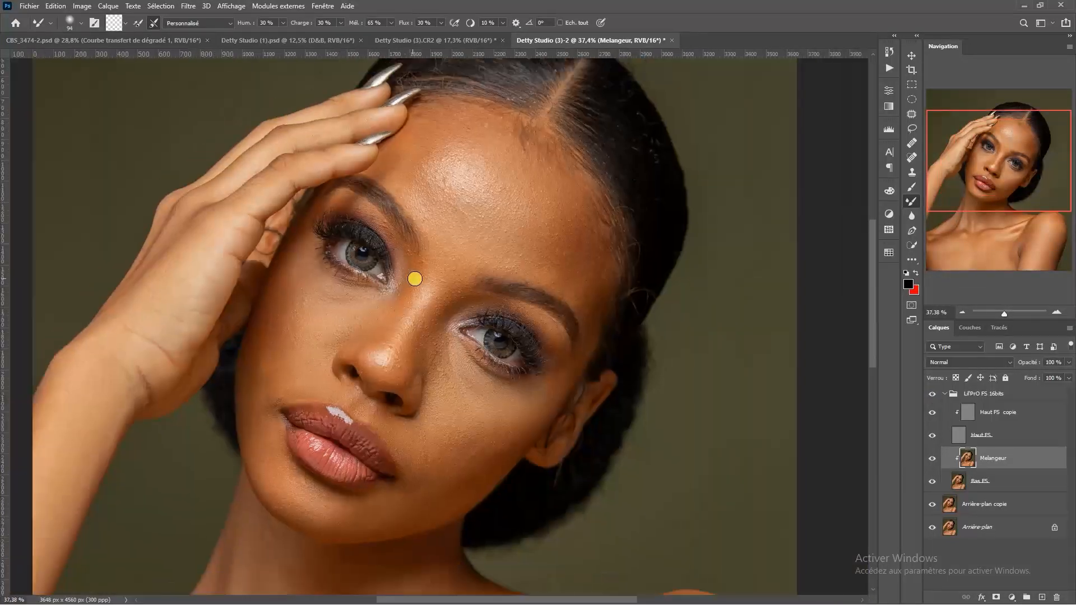
scroll(432, 284, up, 1)
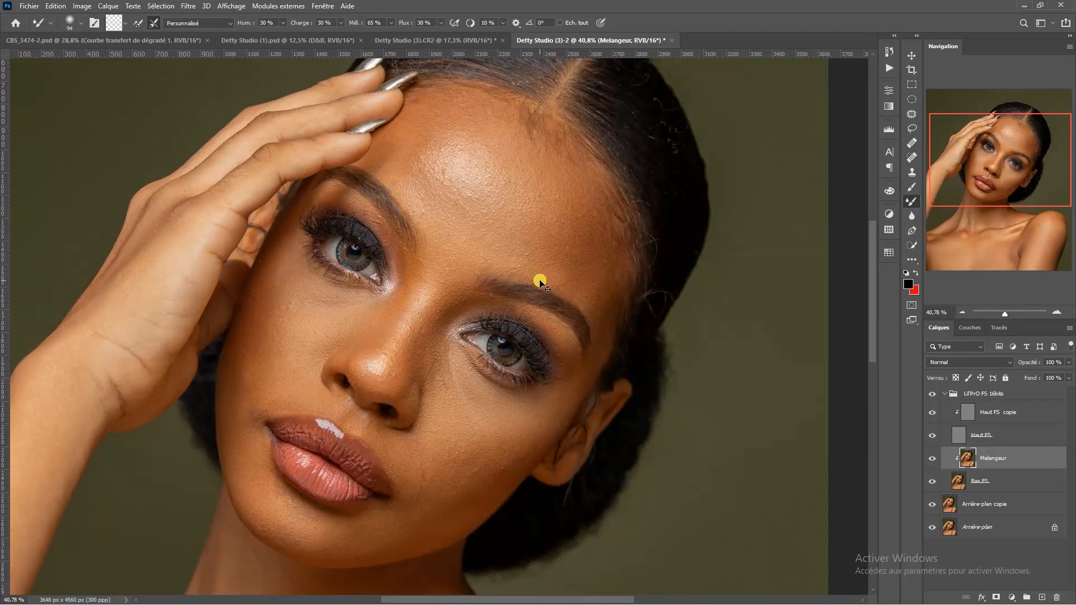
Hide the Haut FS layer, restore the last forehead, nose and temple selection, and clear it
key(ctrl+shift+d)
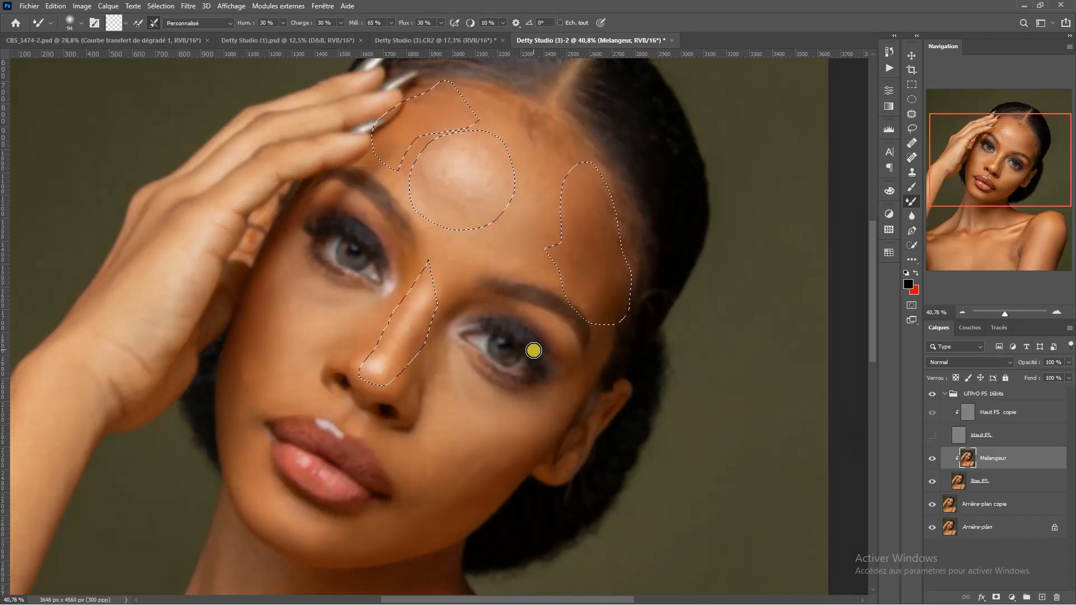
scroll(449, 190, up, 3)
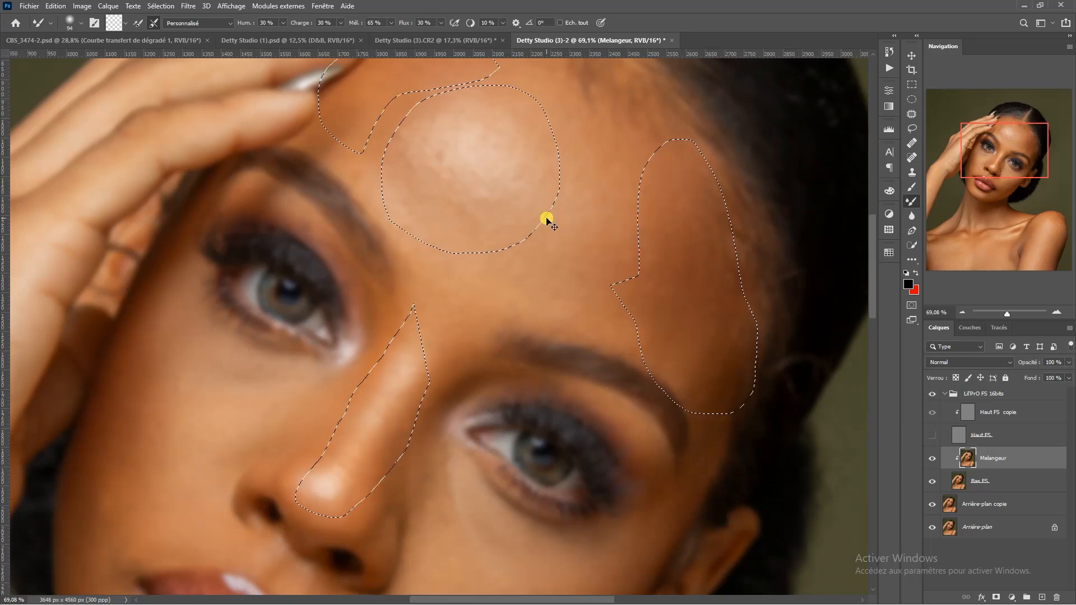
key(ctrl+d)
scroll(546, 218, down, 2)
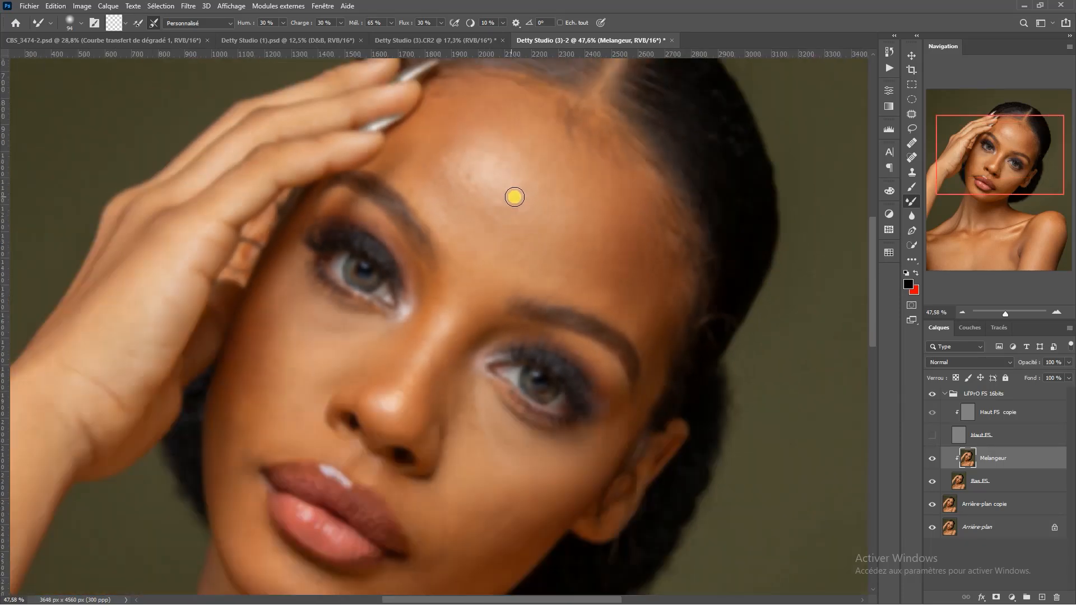
scroll(517, 205, down, 1)
Blend the central forehead highlight on the Melangeur layer with a 402 px Mixer Brush at 0% hardness
drag(485, 181, 516, 181)
right_click(550, 166)
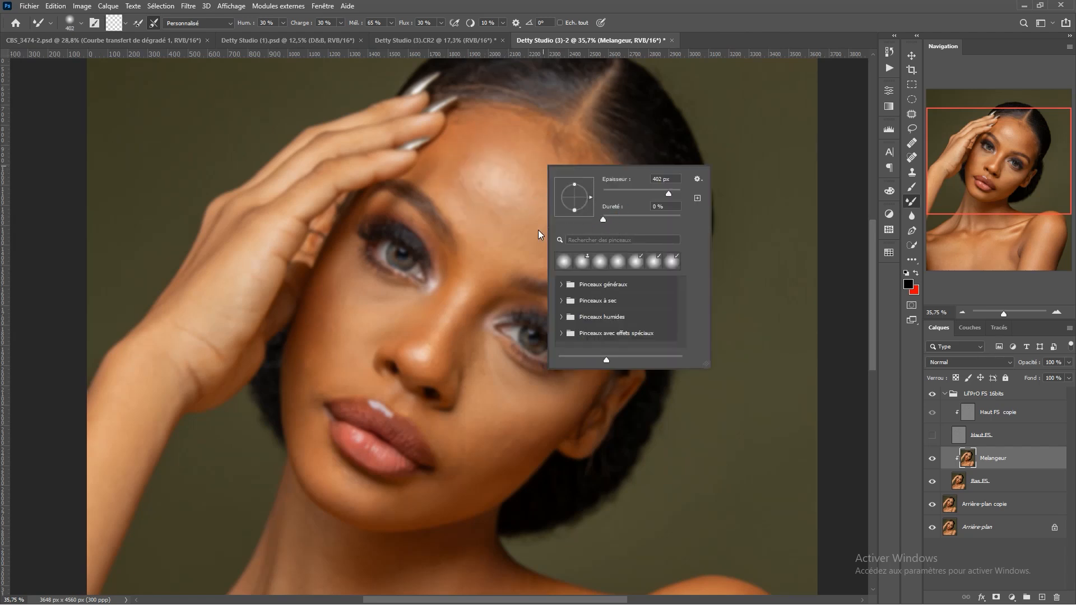
click(516, 207)
scroll(458, 175, up, 1)
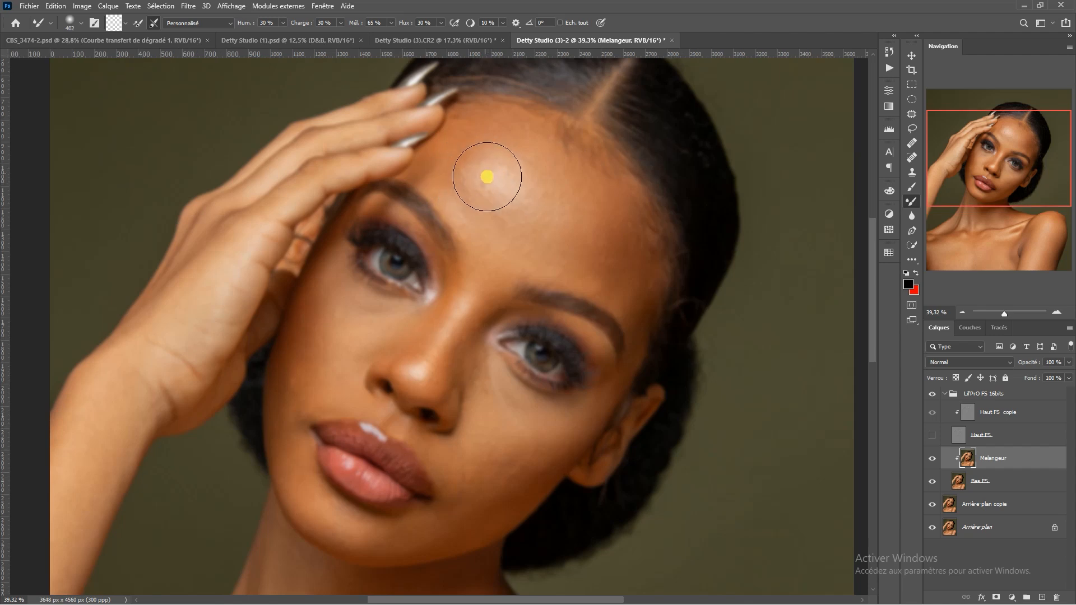
mouse_move(489, 174)
mouse_down()
mouse_move(500, 167)
mouse_move(486, 183)
mouse_move(505, 141)
mouse_move(520, 135)
mouse_move(532, 168)
mouse_move(514, 173)
mouse_move(509, 230)
mouse_move(516, 211)
mouse_move(533, 212)
mouse_move(495, 216)
mouse_move(533, 224)
mouse_move(543, 212)
mouse_move(887, 319)
mouse_up()
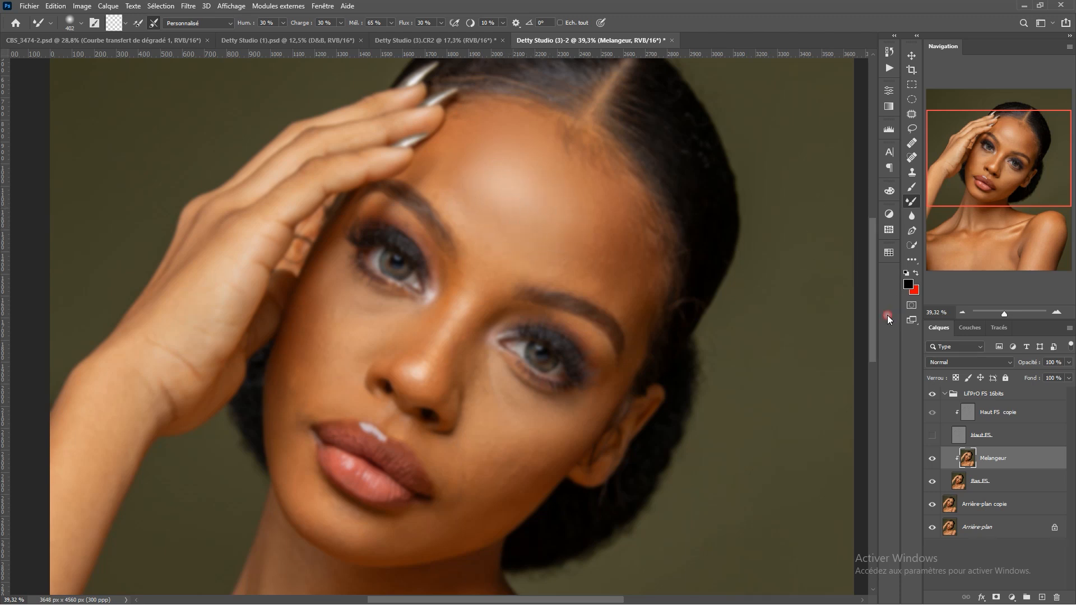
Show the Haut FS layer and toggle the group to review the forehead blend, and hide Haut FS again
click(932, 440)
scroll(533, 211, down, 2)
scroll(523, 190, up, 5)
scroll(525, 189, down, 2)
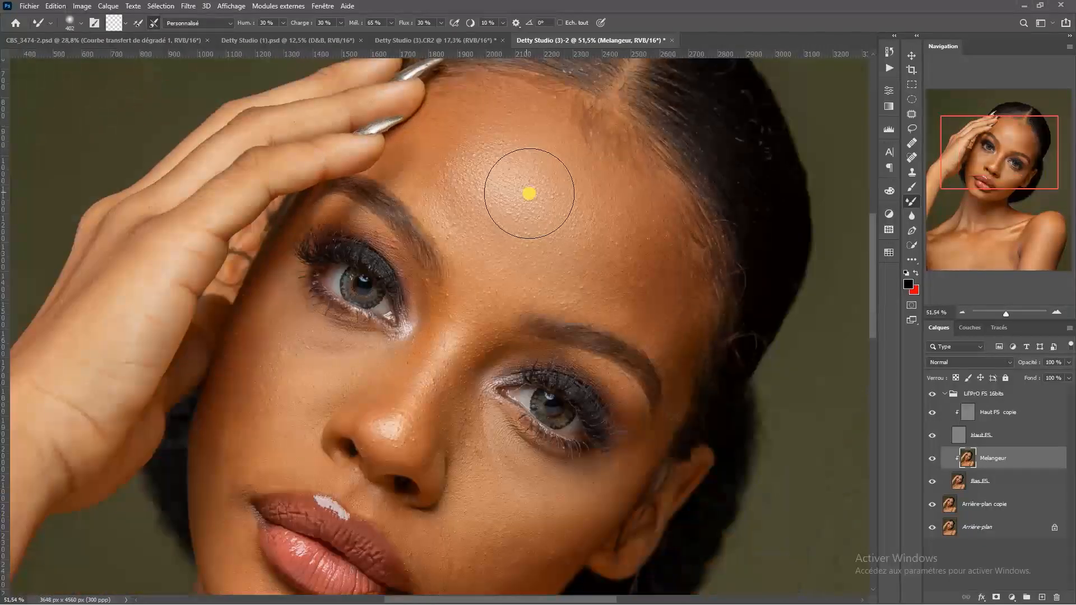
click(932, 393)
click(934, 437)
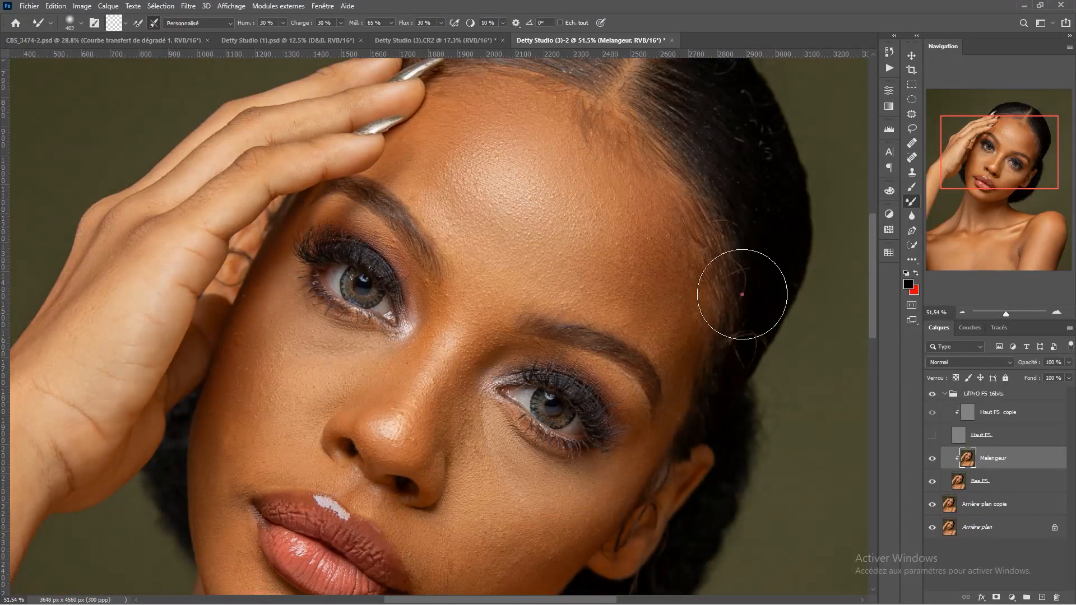
Blend the forehead transitions between the hand, the brow and the central highlight with a Mixer Brush of about 220 px
scroll(493, 185, down, 1)
scroll(533, 211, down, 1)
mouse_move(533, 212)
mouse_down()
mouse_move(563, 192)
mouse_move(571, 211)
mouse_move(585, 198)
mouse_move(580, 207)
mouse_move(581, 179)
mouse_move(554, 152)
mouse_move(551, 161)
mouse_move(544, 139)
mouse_move(534, 137)
mouse_move(531, 150)
mouse_move(535, 139)
mouse_move(546, 151)
mouse_move(535, 159)
mouse_move(486, 120)
mouse_move(466, 138)
mouse_up()
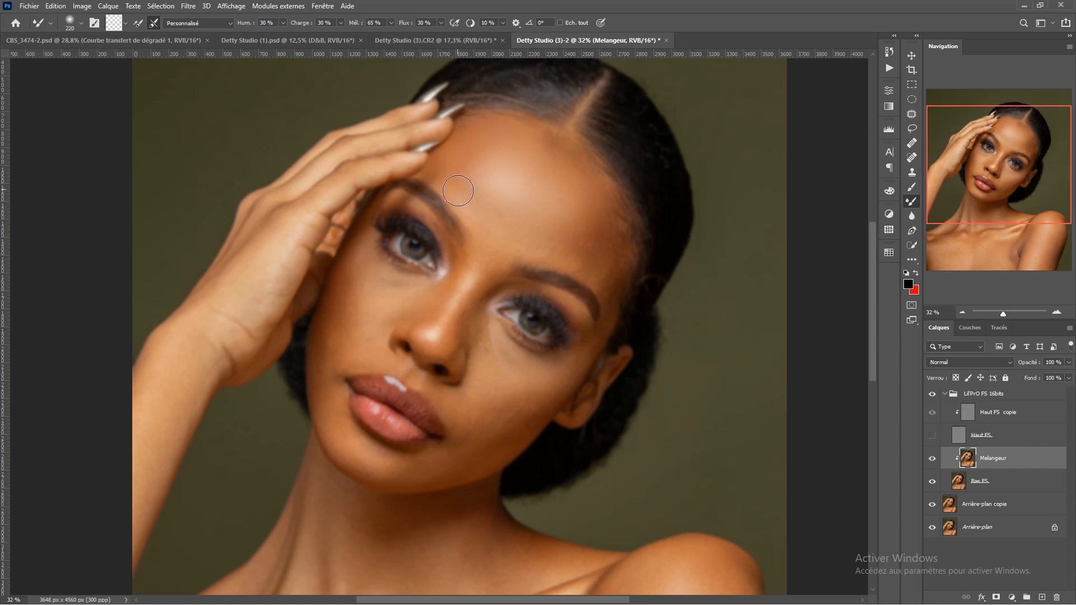
mouse_move(458, 190)
mouse_down()
mouse_move(480, 220)
mouse_move(440, 206)
mouse_move(407, 154)
mouse_move(404, 141)
mouse_move(423, 149)
mouse_move(416, 122)
mouse_move(391, 135)
mouse_move(412, 163)
mouse_move(458, 127)
mouse_move(456, 108)
mouse_move(448, 119)
mouse_move(477, 129)
mouse_up()
mouse_move(456, 173)
mouse_down()
mouse_move(439, 161)
mouse_move(499, 191)
mouse_move(510, 182)
mouse_move(503, 190)
mouse_move(516, 192)
mouse_move(515, 173)
mouse_move(517, 265)
mouse_up()
Blend the temple with a 239 px Mixer Brush and the skin beside the outer eye corner at 177 px
mouse_move(524, 209)
mouse_down()
mouse_move(524, 176)
mouse_move(524, 249)
mouse_up()
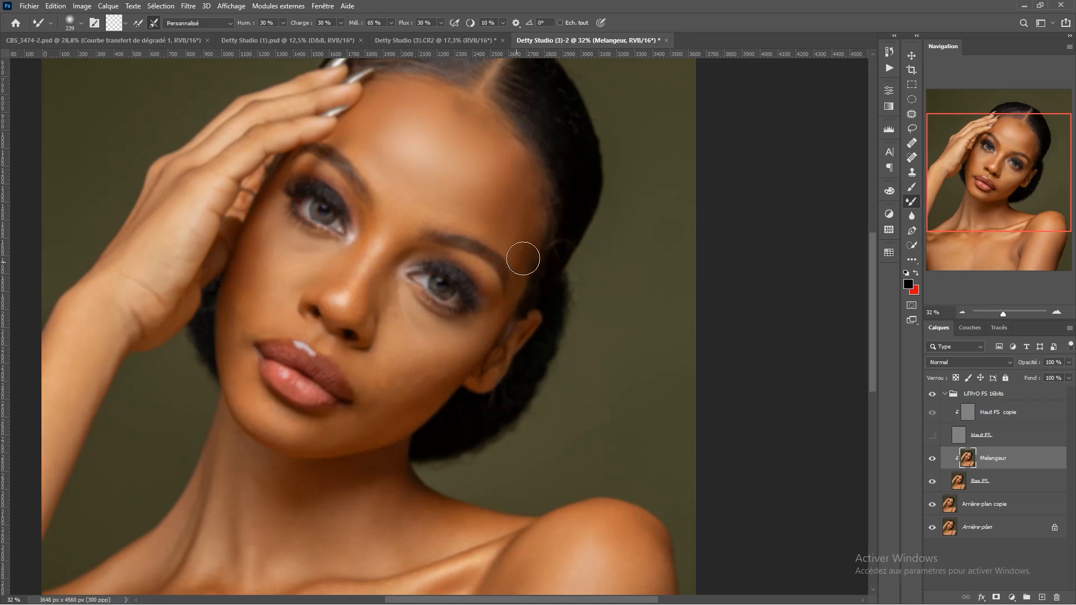
drag(514, 296, 533, 233)
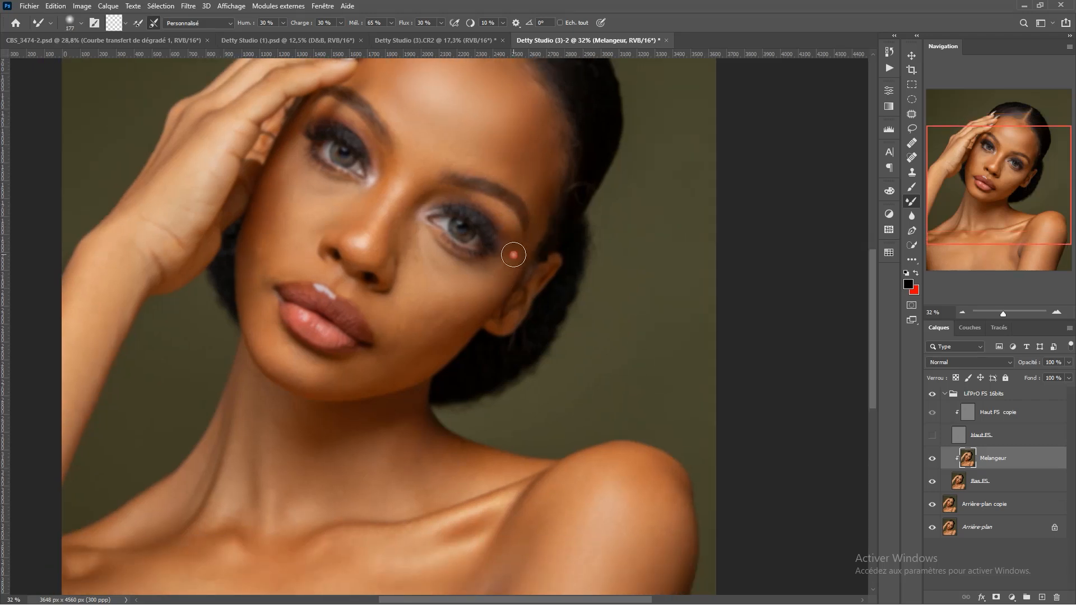
drag(541, 179, 563, 336)
Show the Haut FS layer to examine the forehead and temple with skin texture, and hide it again
scroll(518, 283, up, 2)
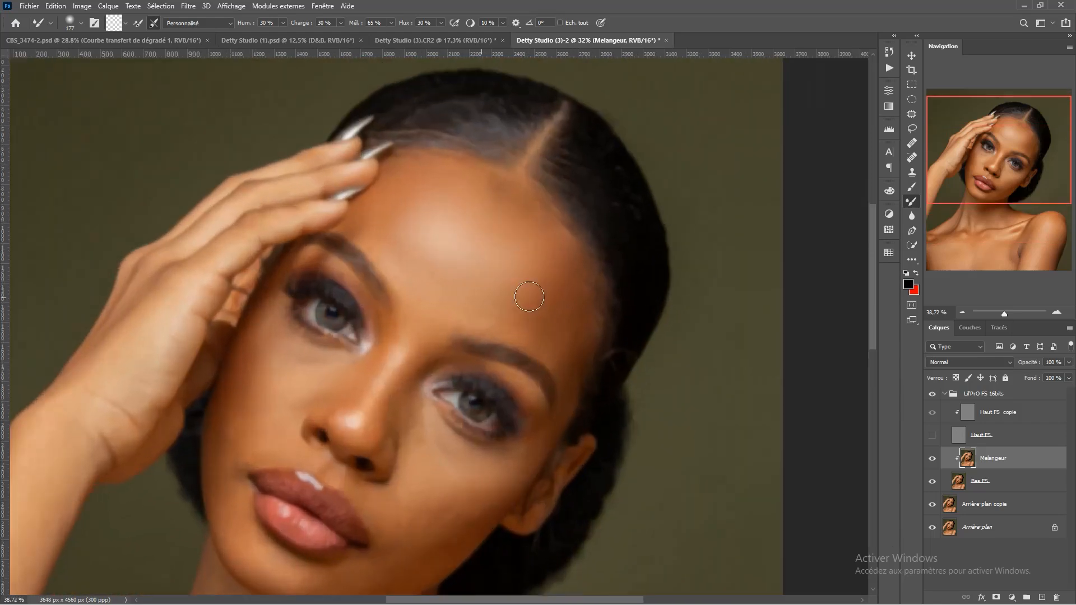
click(931, 436)
scroll(480, 224, down, 3)
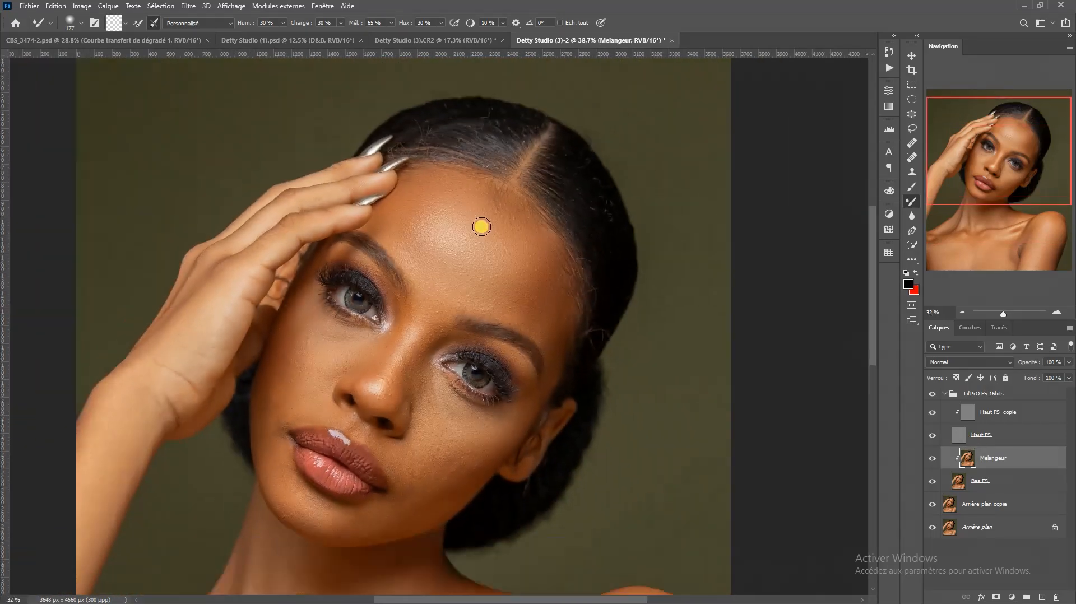
scroll(535, 219, up, 3)
mouse_move(609, 256)
mouse_down()
mouse_move(547, 264)
mouse_move(538, 281)
mouse_move(554, 281)
mouse_move(551, 293)
mouse_move(553, 272)
mouse_move(551, 291)
mouse_move(551, 272)
mouse_move(516, 264)
mouse_move(525, 276)
mouse_move(502, 249)
mouse_move(516, 217)
mouse_move(519, 239)
mouse_move(551, 225)
mouse_move(557, 245)
mouse_move(561, 228)
mouse_move(566, 294)
mouse_up()
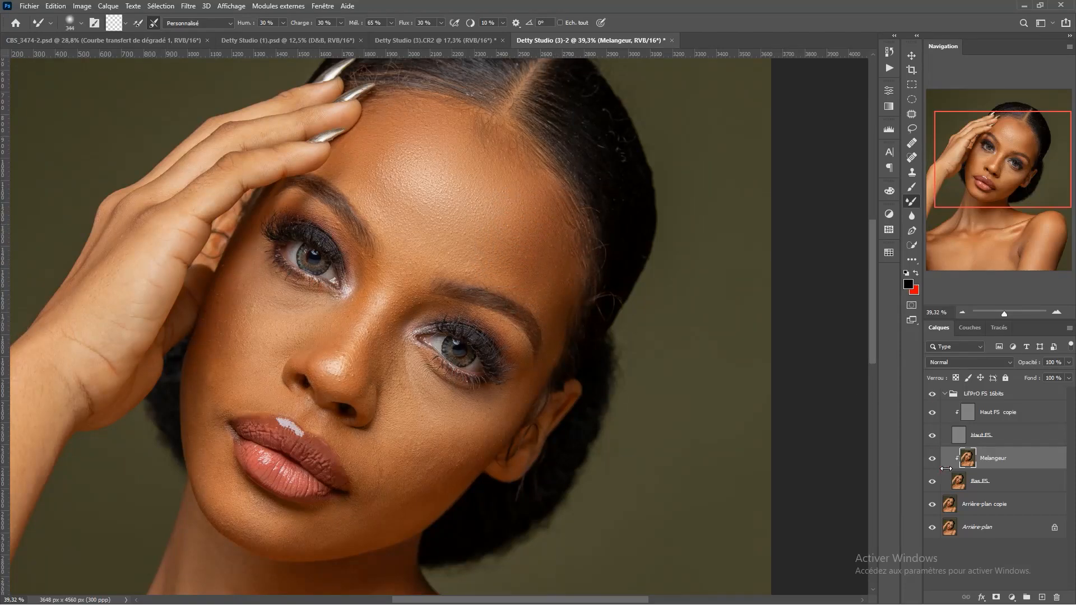
click(932, 439)
scroll(432, 247, down, 3)
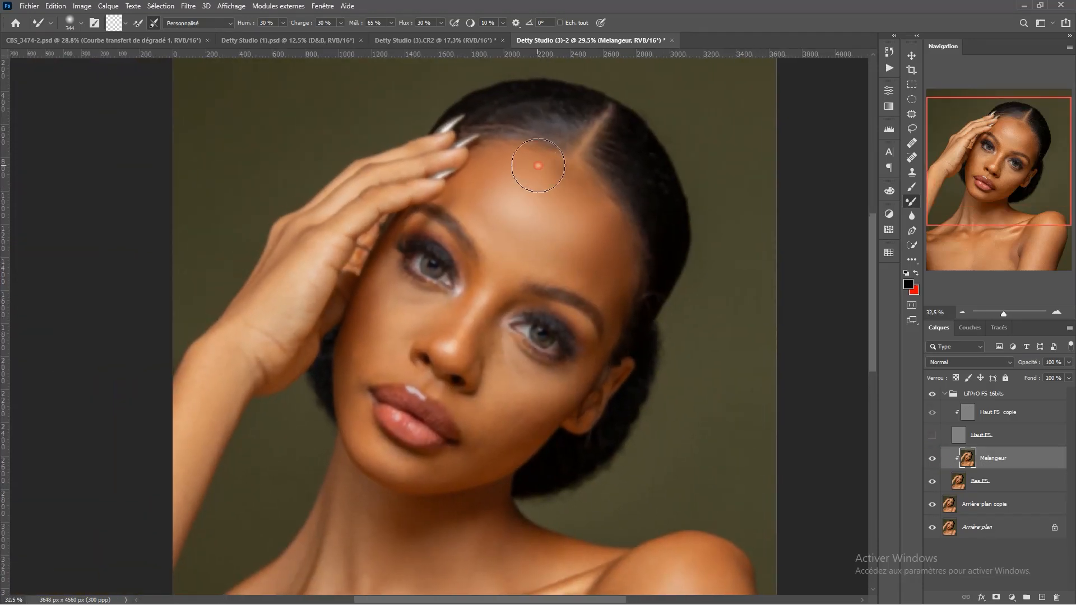
Blend the upper forehead below the hair parting and around the highlight with a Mixer Brush of about 319 px
scroll(566, 181, up, 3)
drag(565, 181, 562, 180)
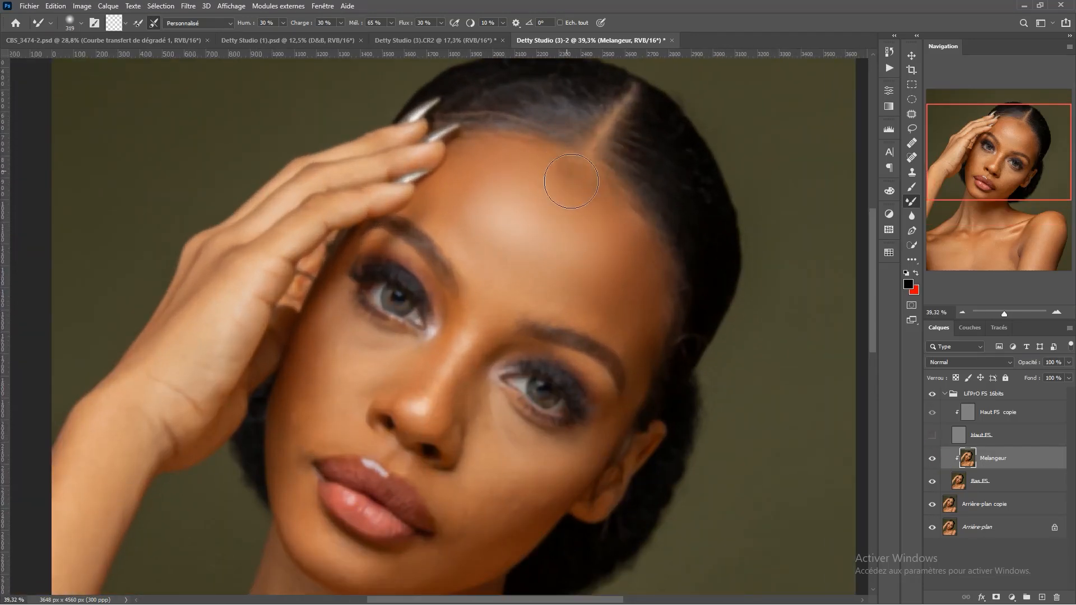
mouse_move(608, 193)
mouse_down()
mouse_move(620, 224)
mouse_move(619, 208)
mouse_up()
mouse_move(545, 177)
mouse_down()
mouse_move(476, 163)
mouse_move(459, 178)
mouse_move(452, 211)
mouse_move(430, 148)
mouse_move(480, 211)
mouse_move(453, 253)
mouse_move(457, 229)
mouse_move(490, 221)
mouse_move(552, 231)
mouse_move(615, 263)
mouse_move(579, 180)
mouse_up()
drag(516, 197, 506, 195)
drag(572, 193, 605, 235)
mouse_move(519, 204)
mouse_down()
mouse_move(510, 192)
mouse_move(495, 199)
mouse_up()
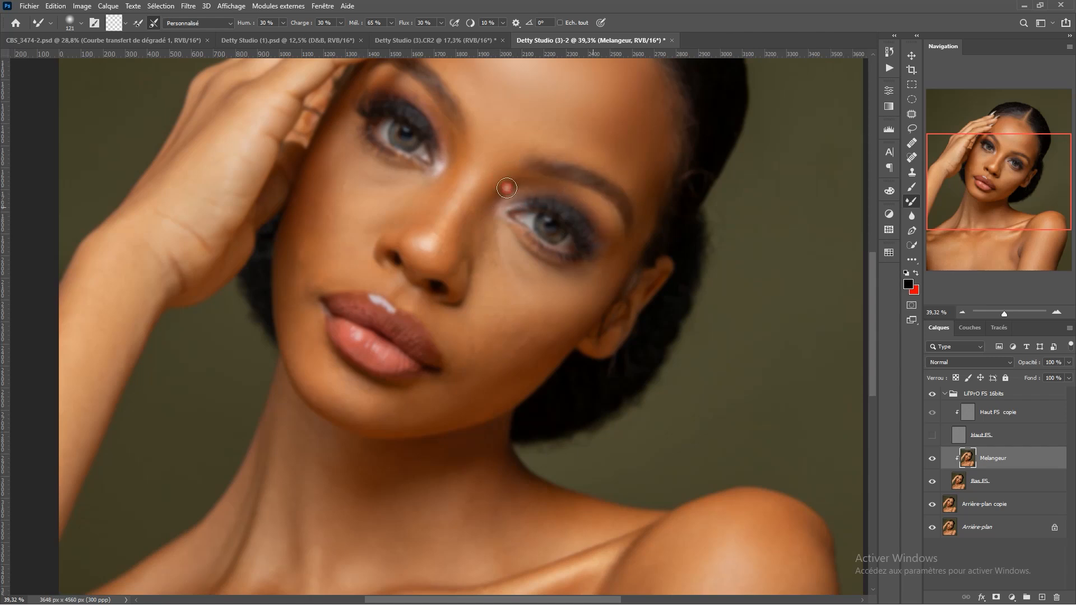
Smooth the skin between the brows and along the nose bridge with a Mixer Brush of about 121 to 136 px
drag(480, 178, 598, 201)
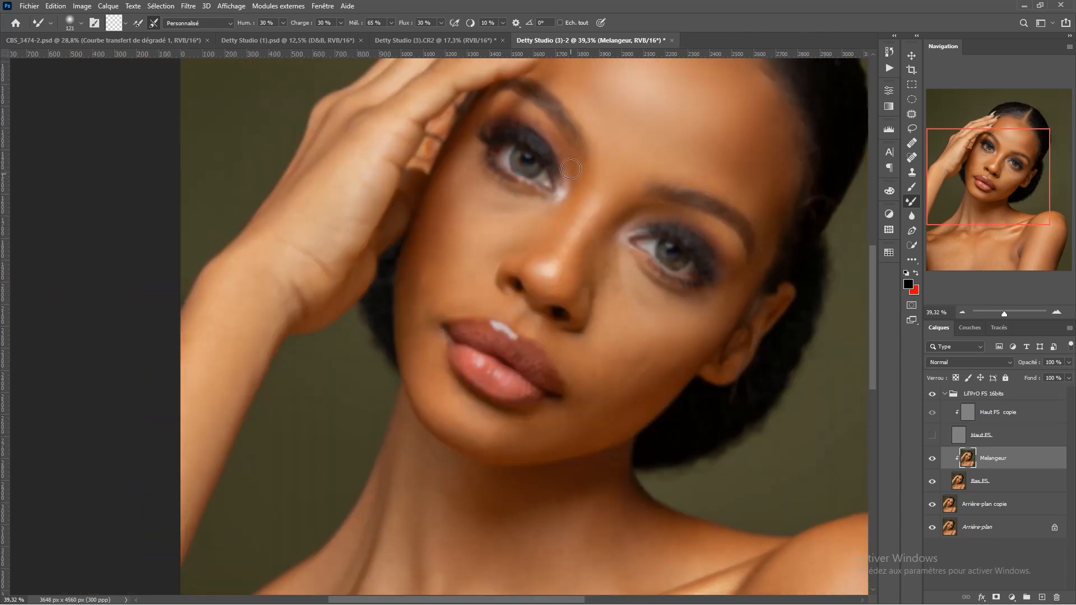
drag(556, 147, 543, 123)
drag(544, 124, 569, 168)
drag(511, 204, 538, 215)
drag(538, 216, 565, 321)
drag(634, 336, 589, 79)
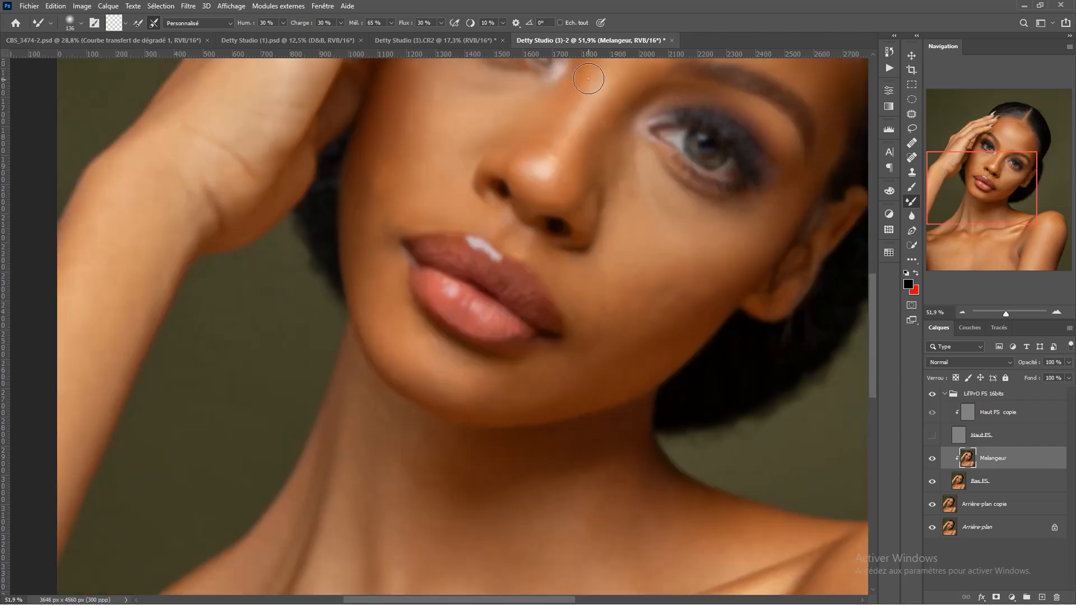
Blend the highlight and shadow transitions on the nose tip and beside the nostril, reducing the Mixer Brush to 112 px
drag(540, 163, 548, 169)
drag(573, 203, 559, 214)
drag(559, 214, 532, 307)
drag(561, 250, 581, 241)
drag(581, 226, 561, 226)
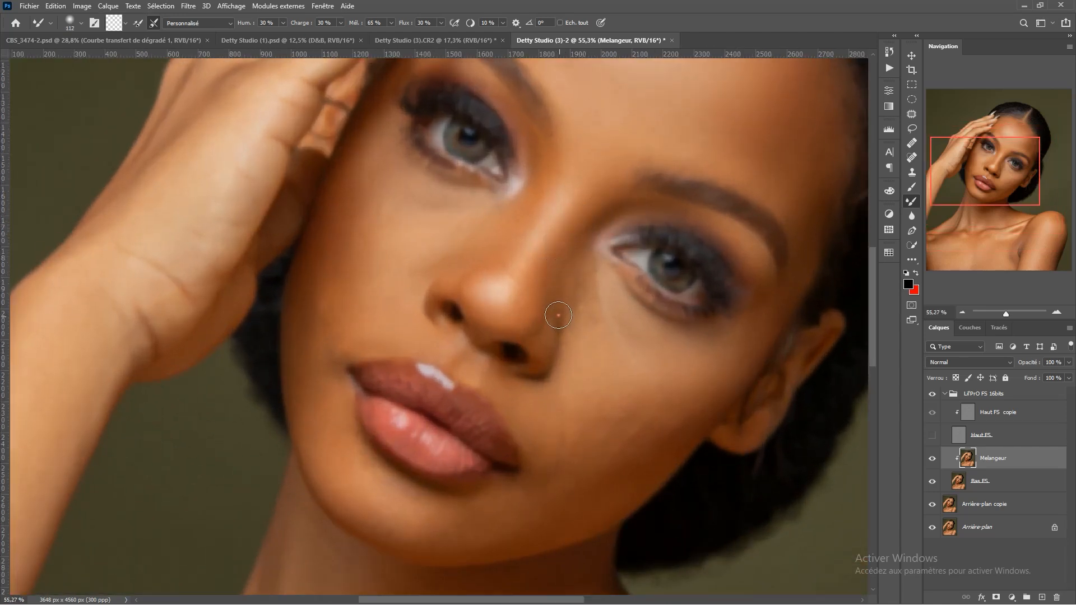
Blend the under-eye area and the cheek beside the nose on the ear side with a 174 px Mixer Brush
mouse_move(571, 270)
mouse_down()
mouse_move(588, 270)
mouse_move(564, 211)
mouse_up()
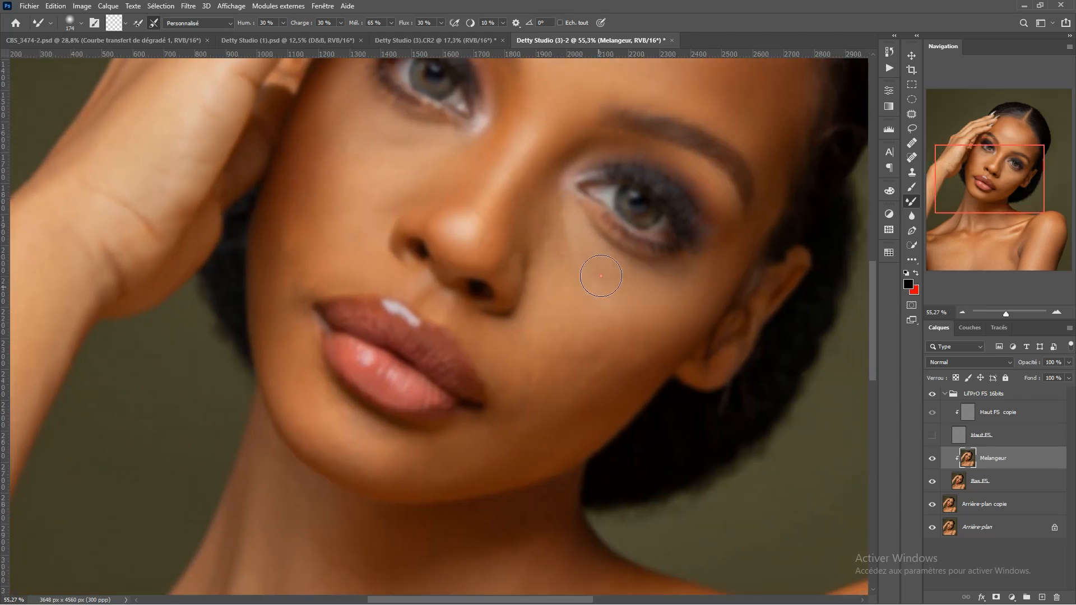
mouse_move(586, 244)
mouse_down()
mouse_move(623, 265)
mouse_move(686, 266)
mouse_up()
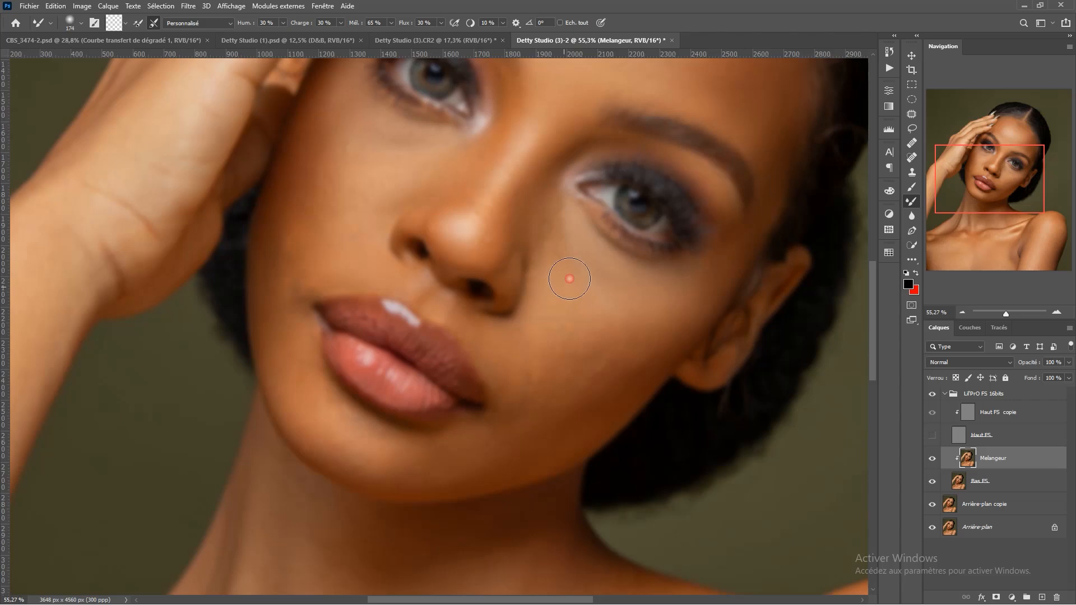
scroll(573, 283, down, 3)
drag(578, 246, 576, 223)
scroll(576, 224, up, 1)
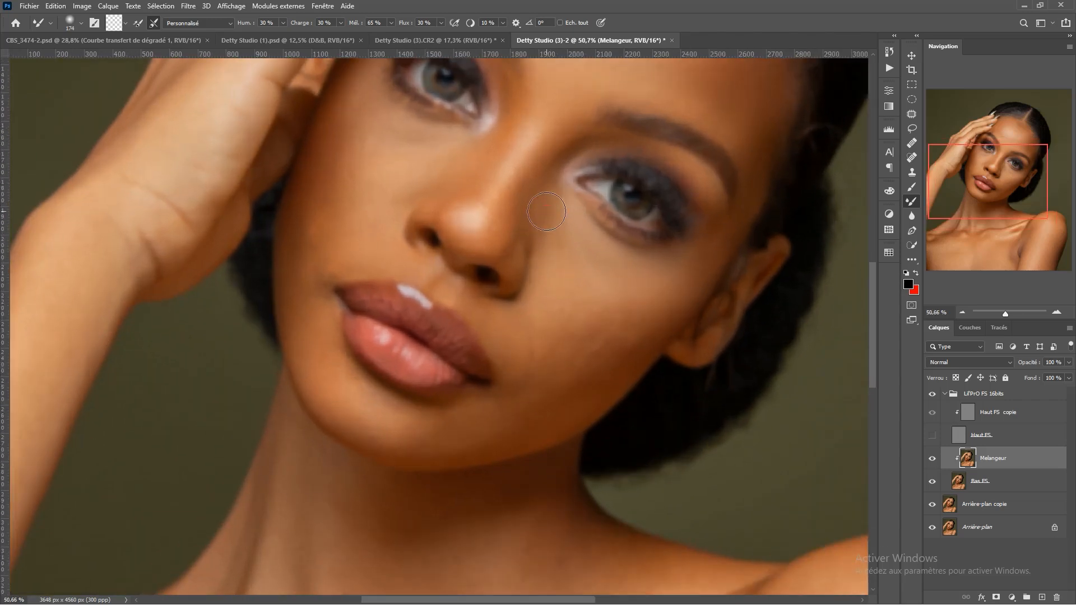
Blend the lower cheek and jawline with a 209 px Mixer Brush and the chin below the lips at 178 px
mouse_move(585, 324)
mouse_down()
mouse_move(535, 172)
mouse_move(545, 163)
mouse_up()
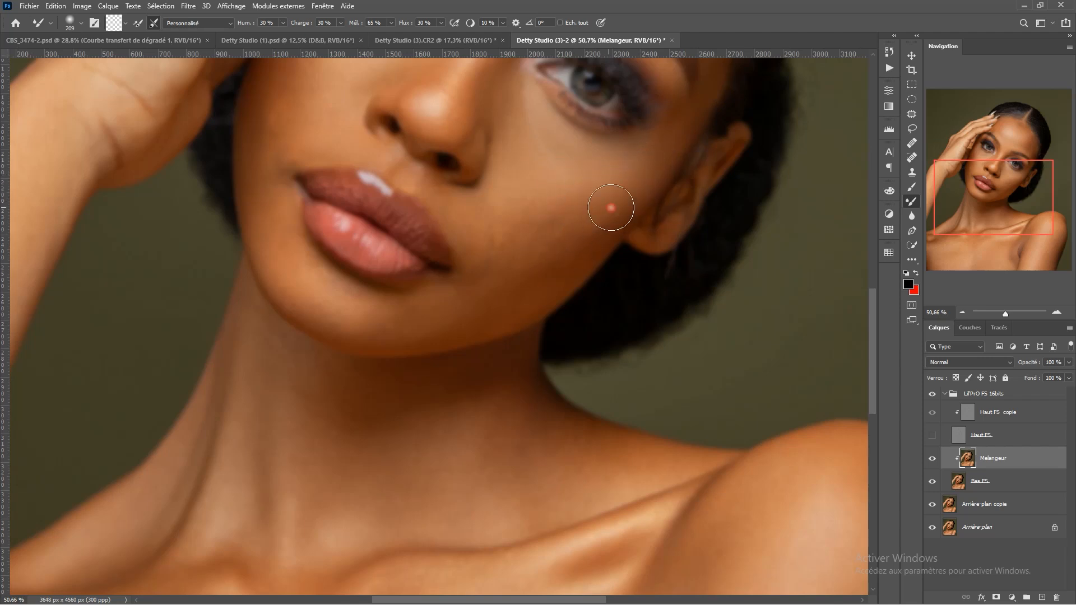
drag(590, 240, 658, 196)
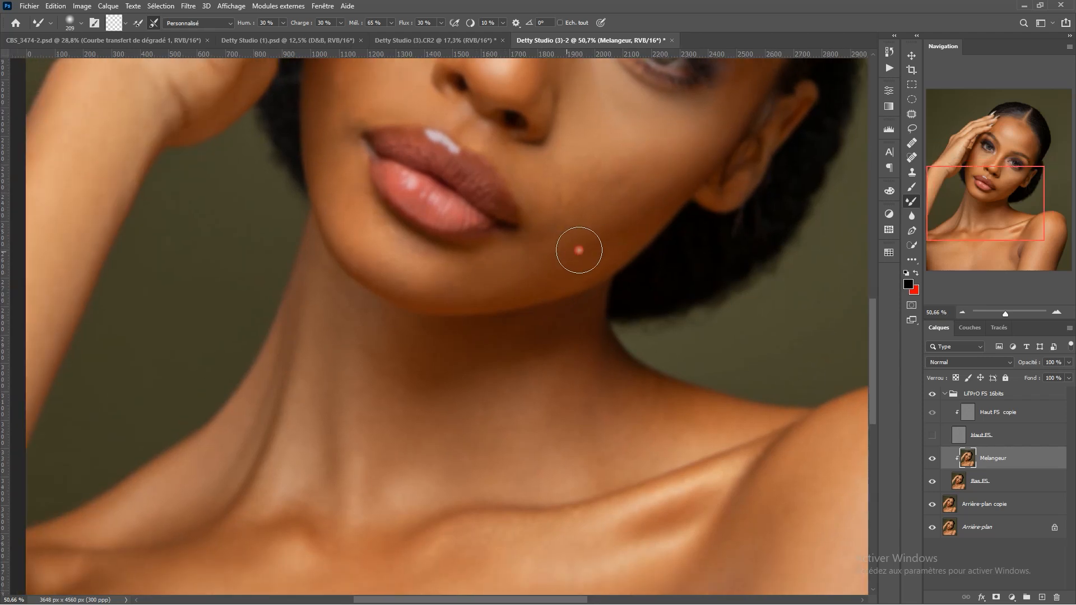
drag(435, 273, 459, 273)
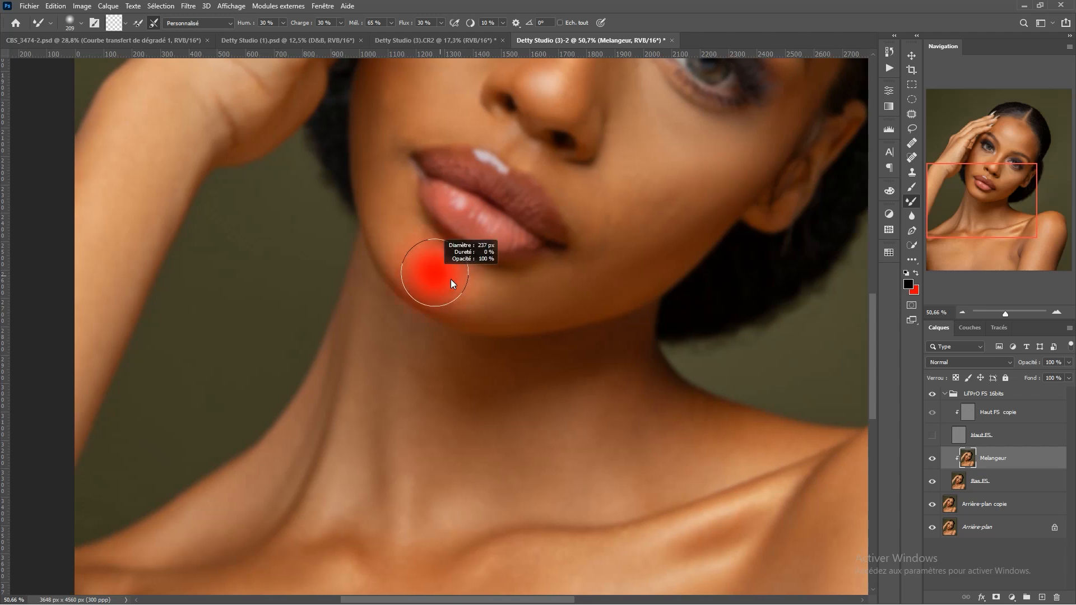
scroll(412, 244, down, 2)
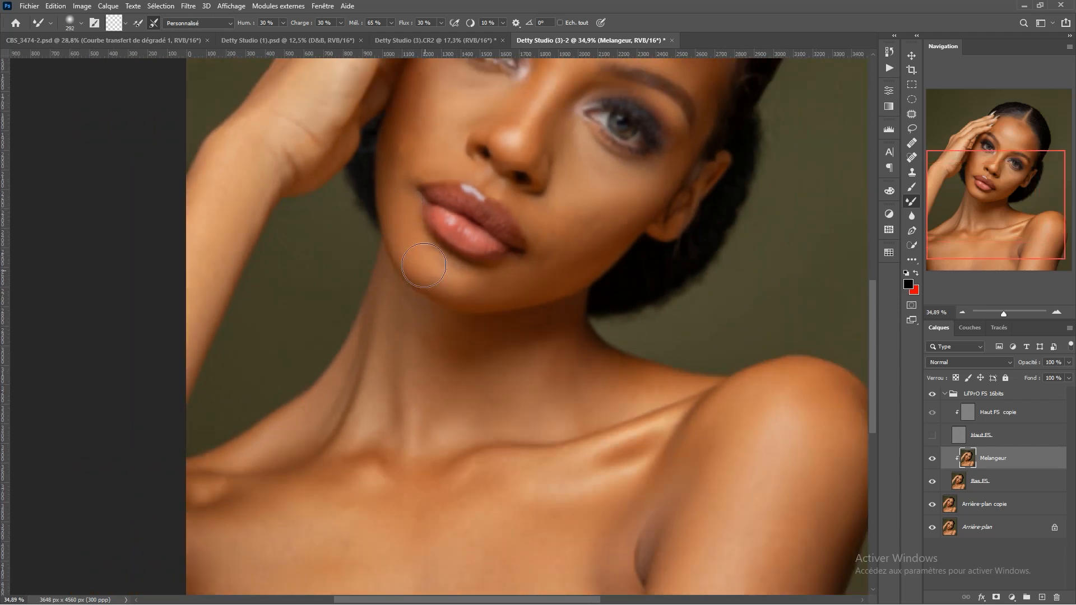
right_click(478, 290)
click(468, 288)
drag(448, 283, 501, 311)
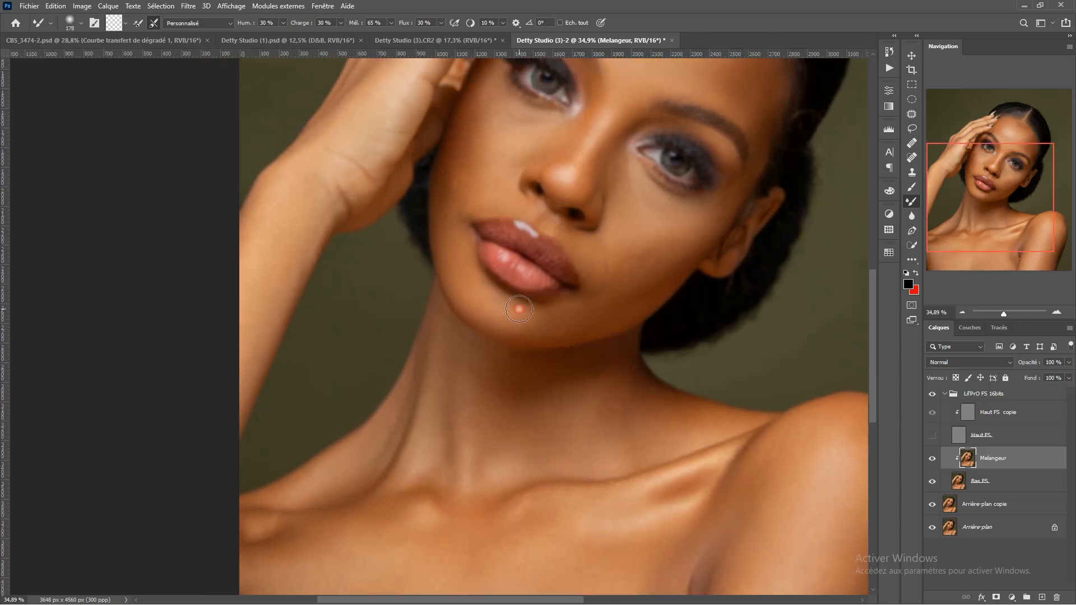
drag(460, 229, 462, 281)
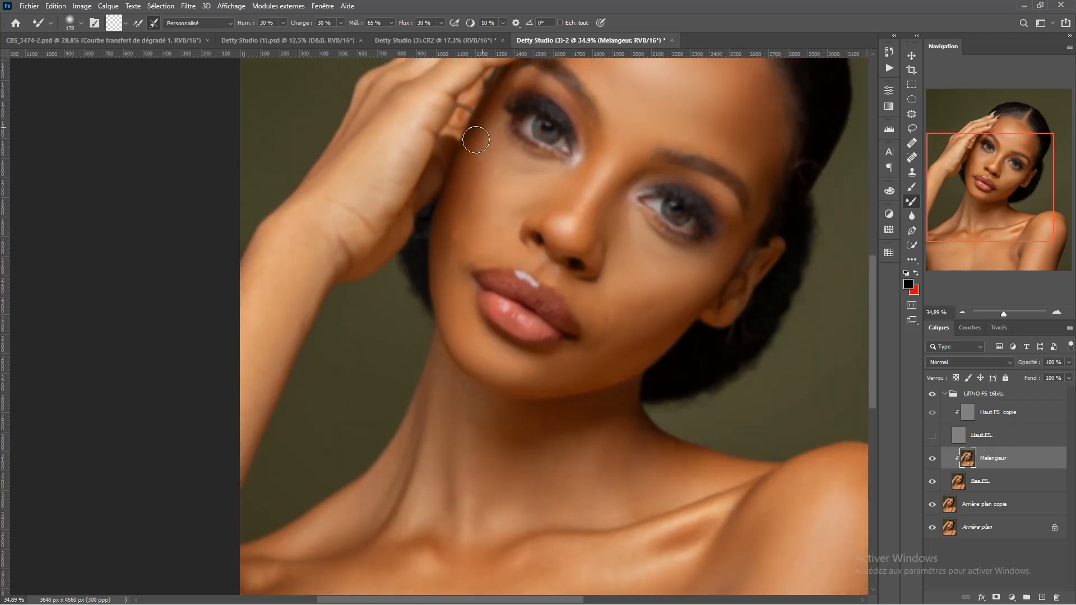
scroll(470, 173, up, 3)
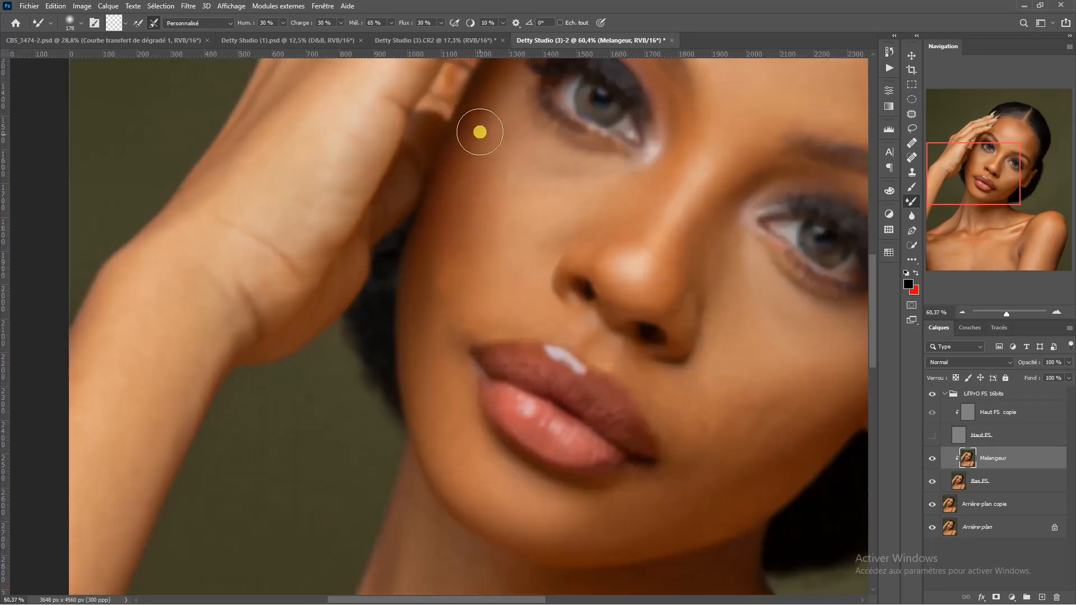
Blend the skin below the eye and across the cheek on the hand side, enlarging the Mixer Brush to 239 px
scroll(442, 229, down, 2)
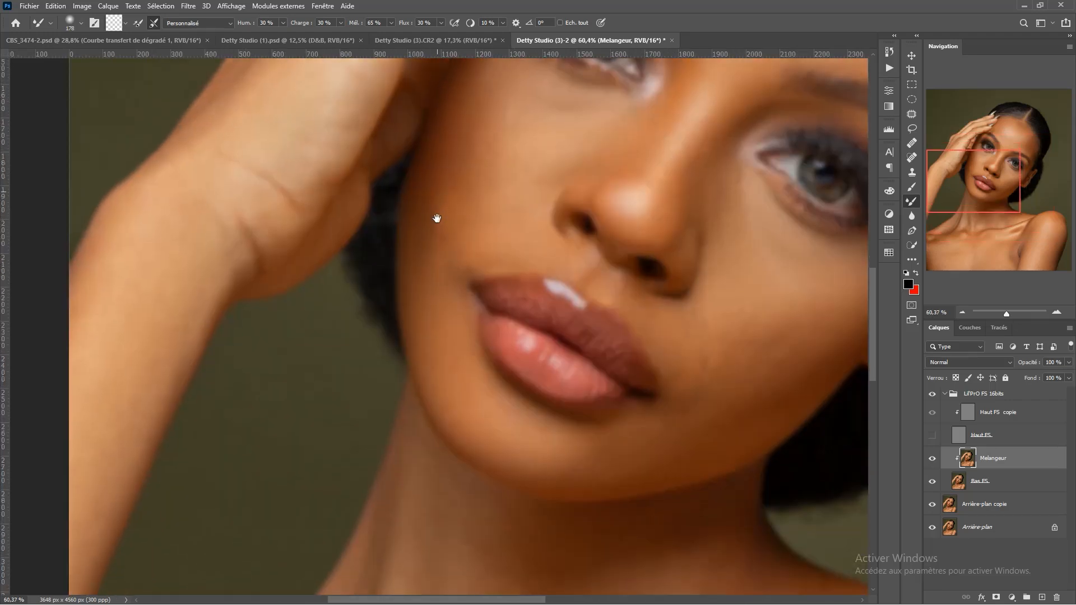
scroll(475, 192, down, 3)
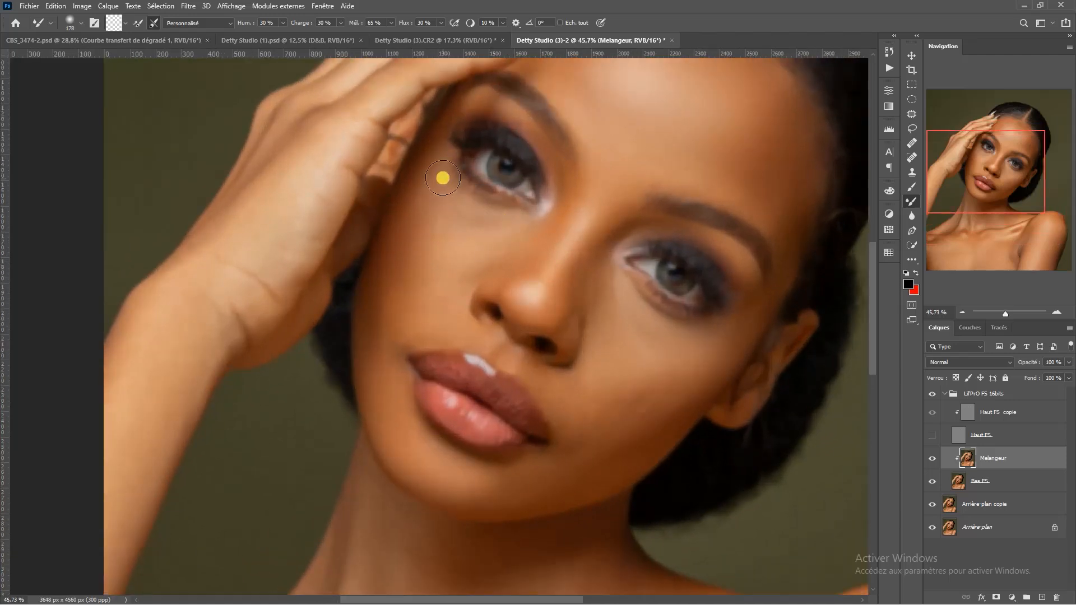
drag(487, 219, 516, 216)
alt+right_click(468, 238)
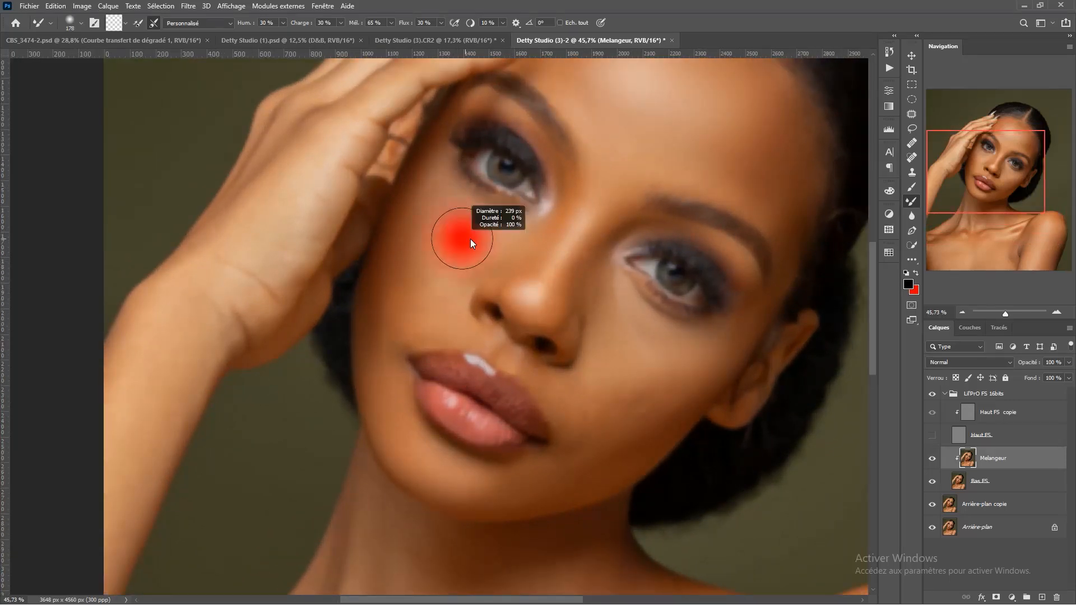
drag(469, 236, 498, 241)
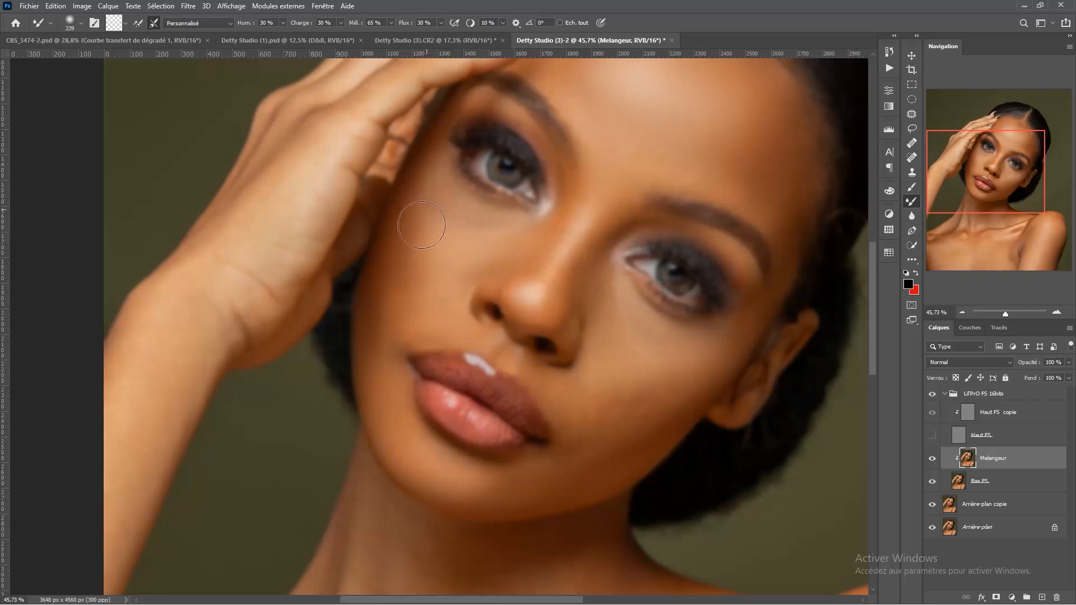
scroll(456, 252, down, 2)
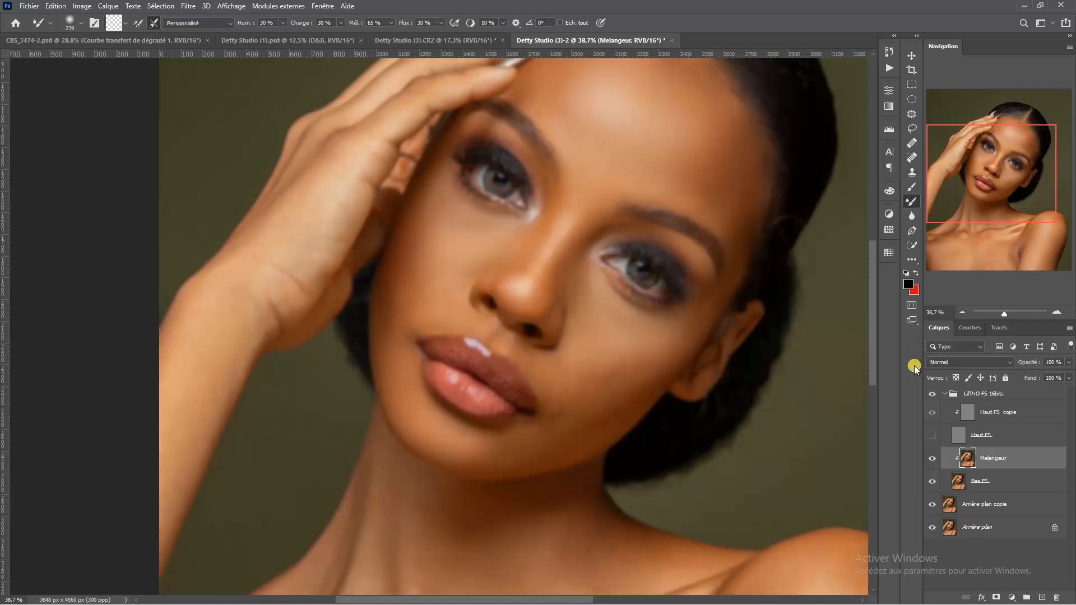
Show the Haut FS texture layer and blend the skin around the mouth and the ear-side cheek with a 164 to 307 px Mixer Brush
click(933, 436)
scroll(456, 228, down, 5)
scroll(449, 232, up, 6)
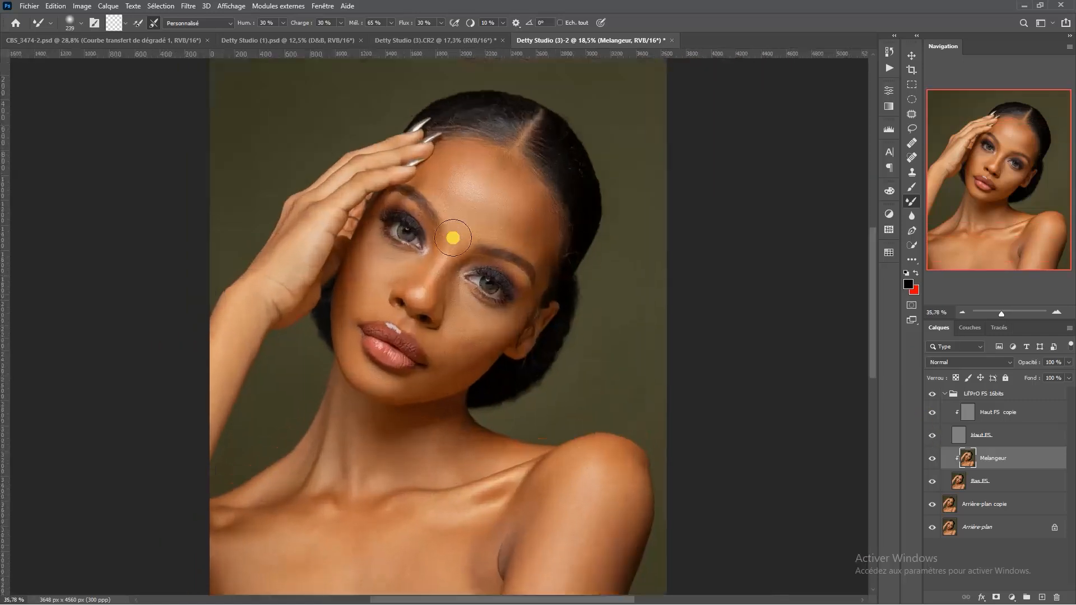
drag(480, 253, 586, 214)
mouse_move(402, 277)
mouse_down()
mouse_move(493, 260)
mouse_move(449, 250)
mouse_move(376, 339)
mouse_move(340, 356)
mouse_up()
mouse_move(344, 312)
mouse_down()
mouse_move(327, 372)
mouse_move(363, 365)
mouse_move(377, 346)
mouse_move(402, 357)
mouse_move(449, 349)
mouse_move(448, 336)
mouse_move(442, 369)
mouse_move(412, 371)
mouse_up()
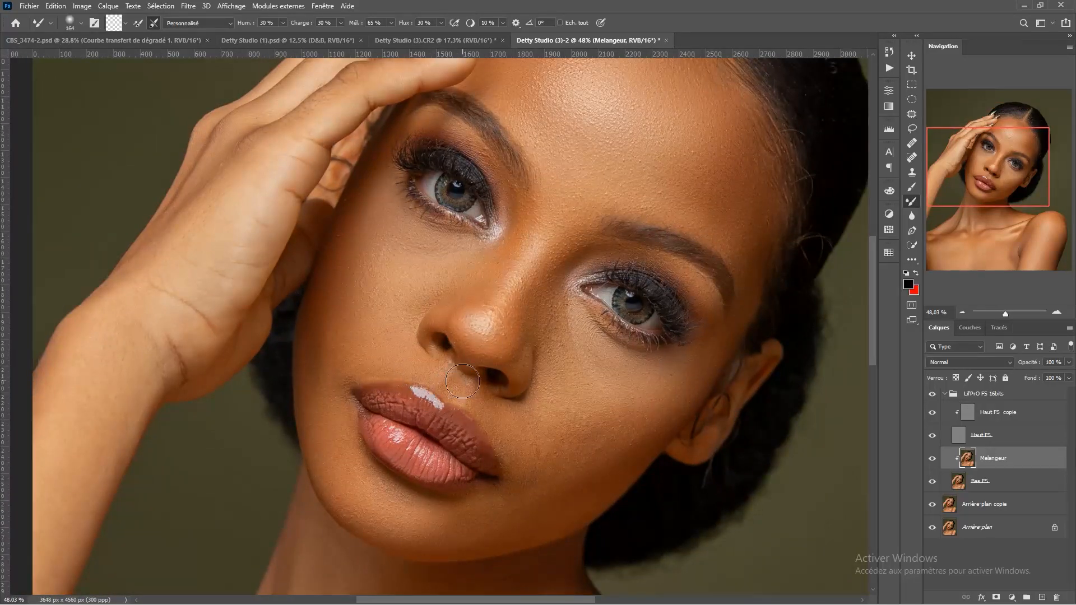
mouse_move(498, 430)
mouse_down()
mouse_move(508, 338)
mouse_move(516, 344)
mouse_up()
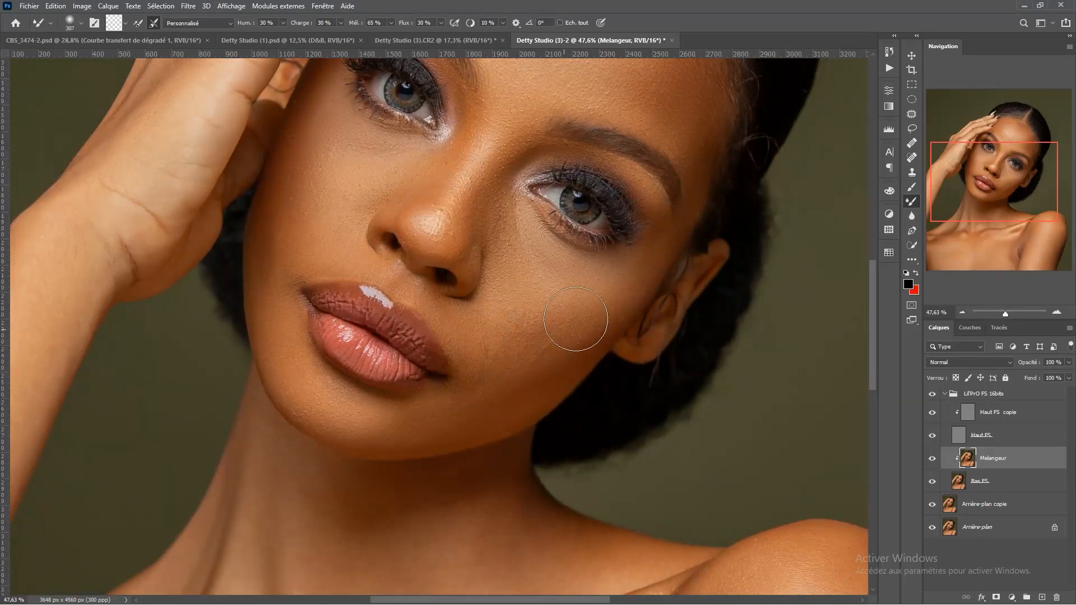
mouse_move(596, 306)
mouse_down()
mouse_move(521, 375)
mouse_move(583, 312)
mouse_move(530, 364)
mouse_move(479, 335)
mouse_move(482, 325)
mouse_move(511, 338)
mouse_move(524, 298)
mouse_move(602, 300)
mouse_move(656, 234)
mouse_move(643, 273)
mouse_move(563, 311)
mouse_up()
scroll(563, 311, down, 5)
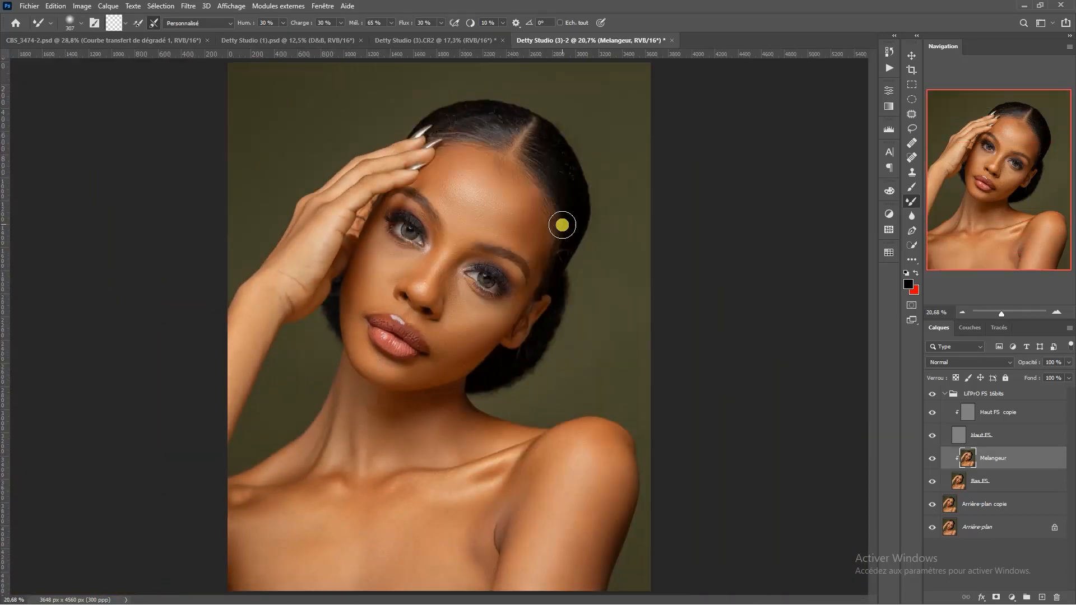
Hide the Haut FS layer and blend the temple and forehead with a Mixer Brush of 327 to 437 px
scroll(482, 212, up, 4)
scroll(548, 211, down, 2)
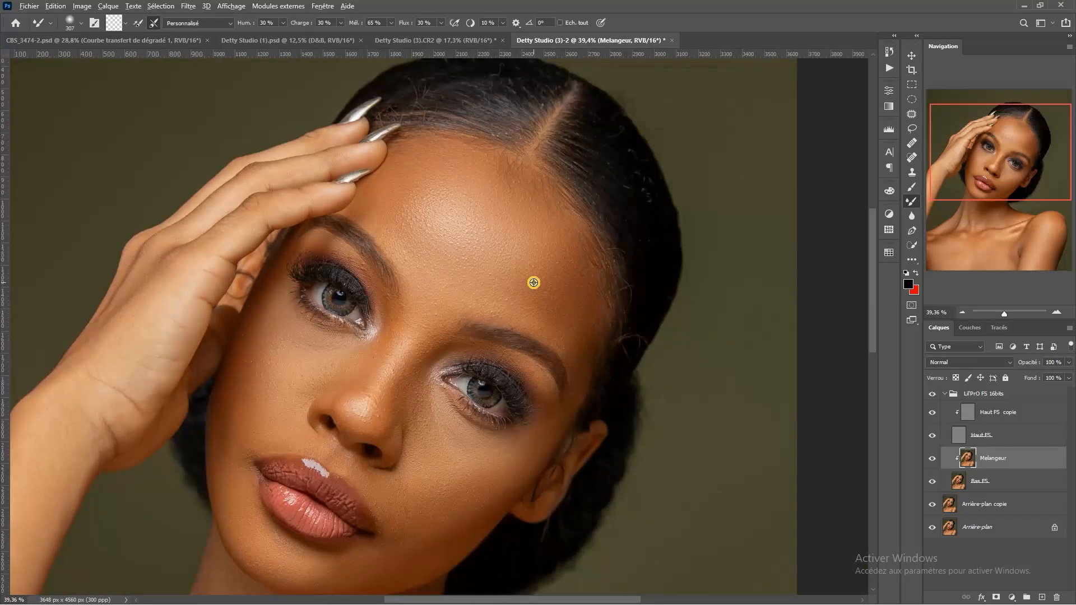
click(934, 435)
click(560, 315)
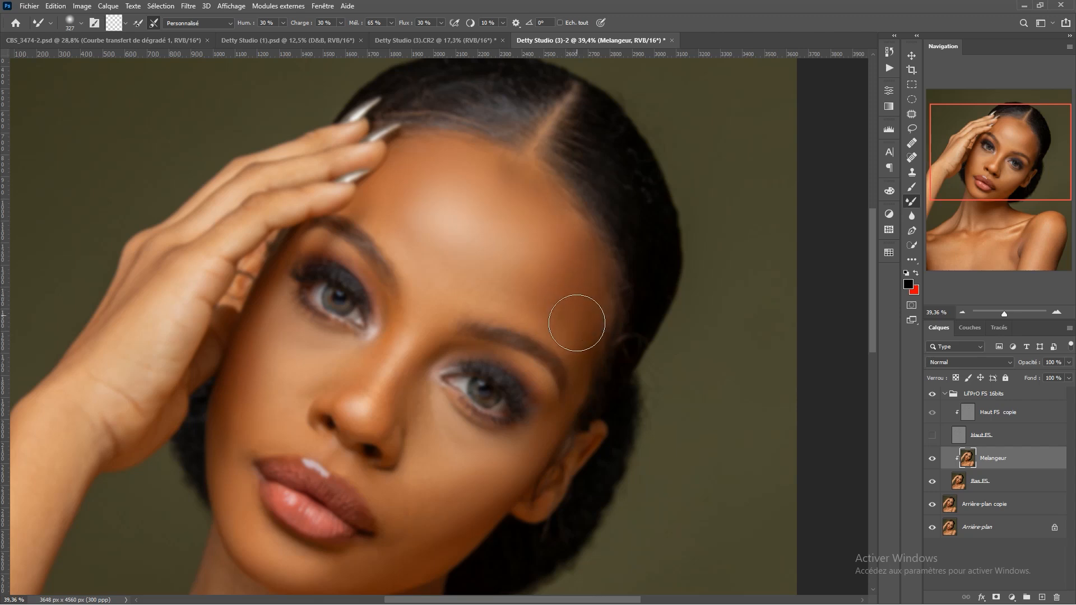
key(bracketleft)
key(bracketleft)
key(bracketleft)
scroll(547, 210, down, 2)
mouse_move(537, 203)
mouse_down()
mouse_move(538, 259)
mouse_move(568, 278)
mouse_up()
scroll(474, 238, up, 2)
drag(466, 255, 517, 218)
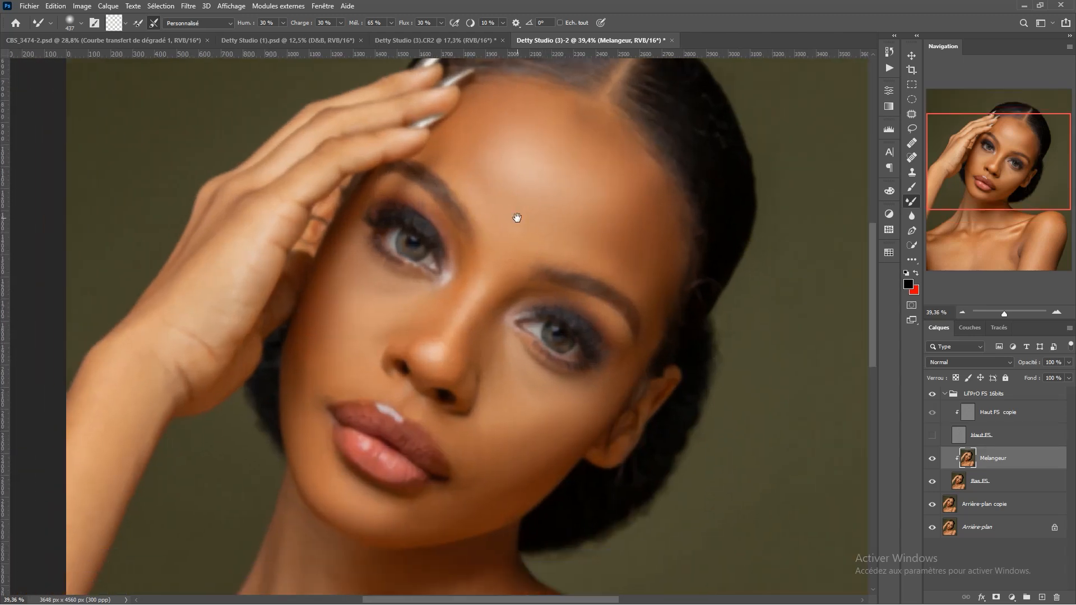
Blend the lower cheek and jawline towards the ear with a 269 px Mixer Brush
scroll(481, 196, down, 6)
scroll(417, 285, up, 7)
mouse_move(425, 262)
mouse_down()
mouse_move(503, 238)
mouse_move(480, 209)
mouse_move(435, 208)
mouse_move(473, 204)
mouse_move(440, 208)
mouse_move(424, 135)
mouse_move(403, 230)
mouse_move(418, 142)
mouse_up()
mouse_move(407, 321)
mouse_down()
mouse_move(467, 366)
mouse_move(496, 371)
mouse_move(660, 296)
mouse_move(608, 314)
mouse_up()
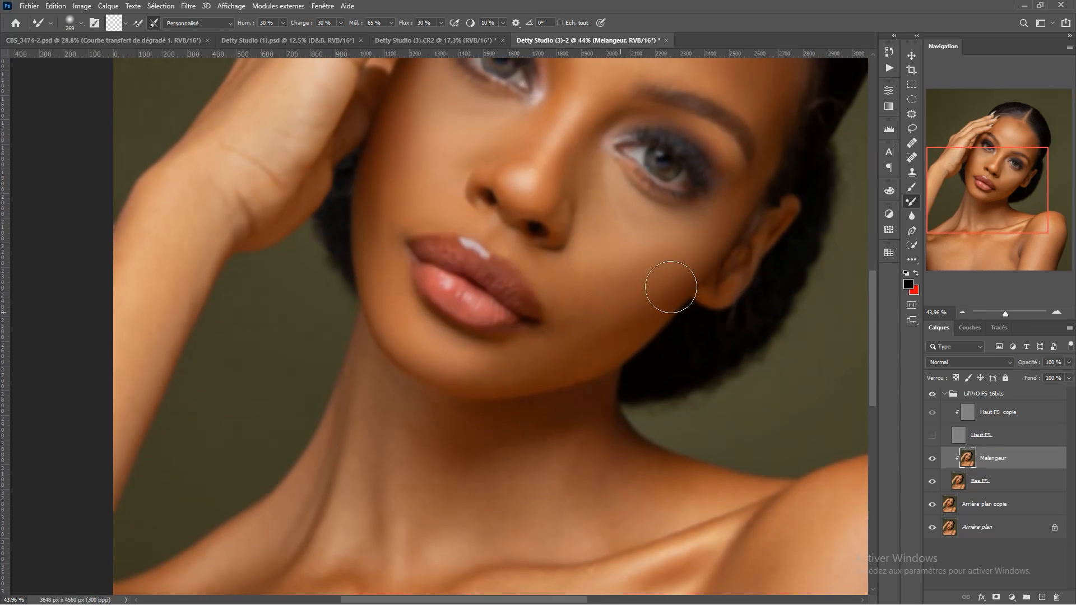
mouse_move(713, 211)
mouse_down()
mouse_move(697, 246)
mouse_move(688, 240)
mouse_up()
scroll(641, 221, up, 1)
scroll(639, 223, up, 1)
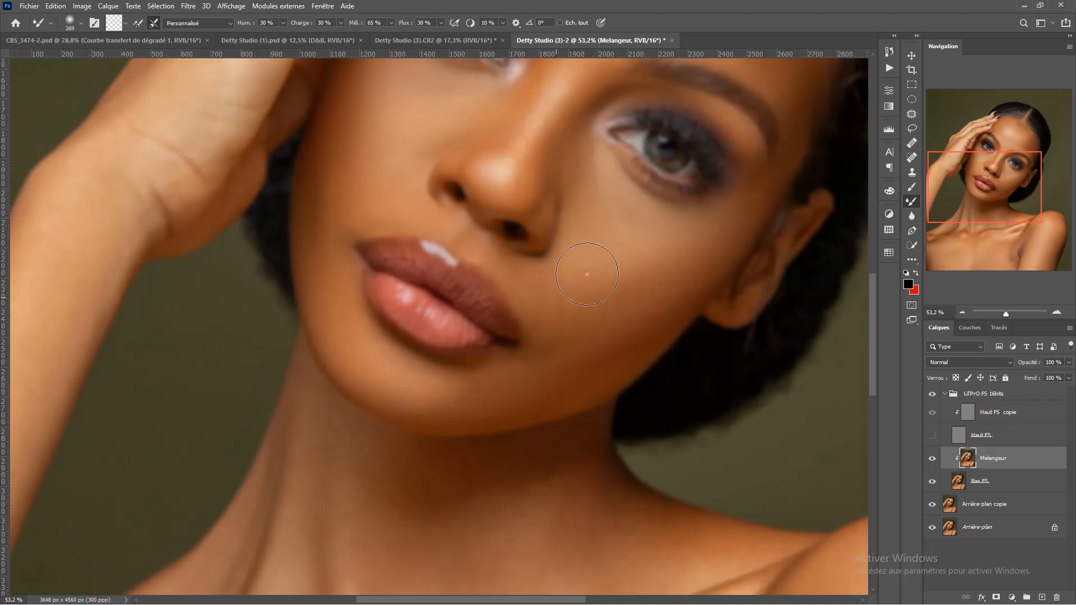
scroll(589, 312, down, 5)
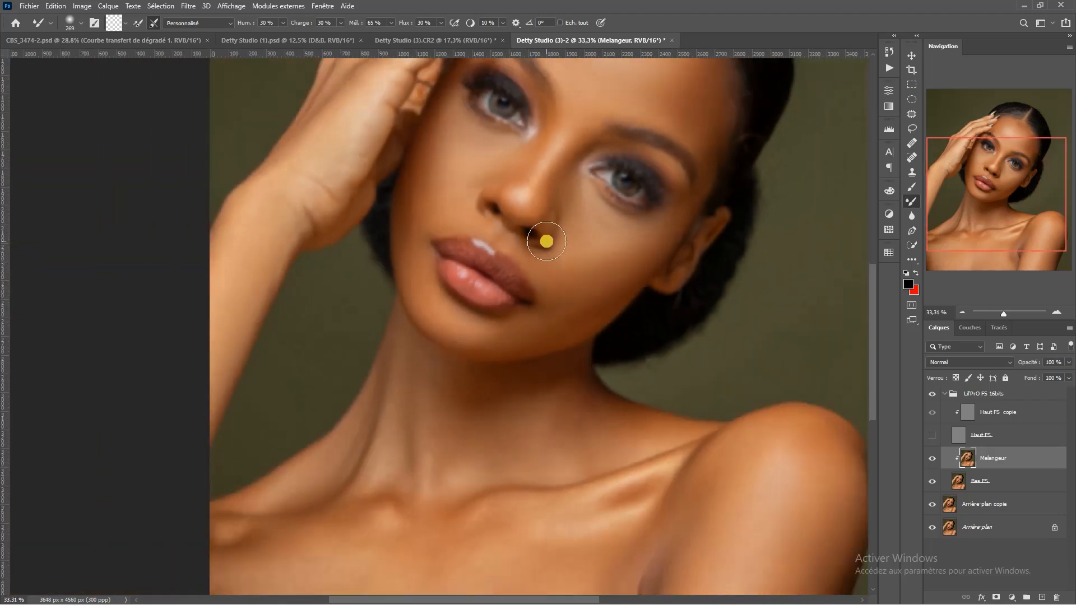
Show the Haut FS layer and compare the portrait before and after by toggling the FS 16bits group
drag(548, 240, 541, 318)
click(944, 432)
click(932, 435)
click(961, 464)
scroll(530, 284, down, 4)
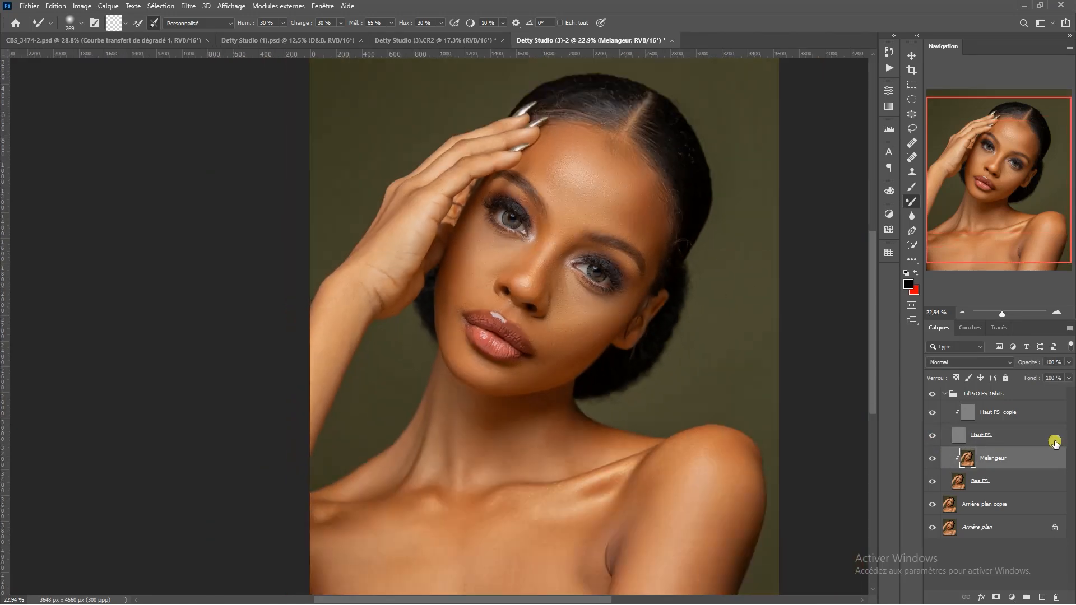
click(929, 396)
click(929, 395)
click(929, 396)
Hide the Haut FS layer and blend the shadow on the ear side of the neck with a 187 px Mixer Brush
scroll(505, 426, up, 4)
drag(507, 426, 503, 311)
scroll(515, 303, up, 2)
scroll(482, 290, down, 2)
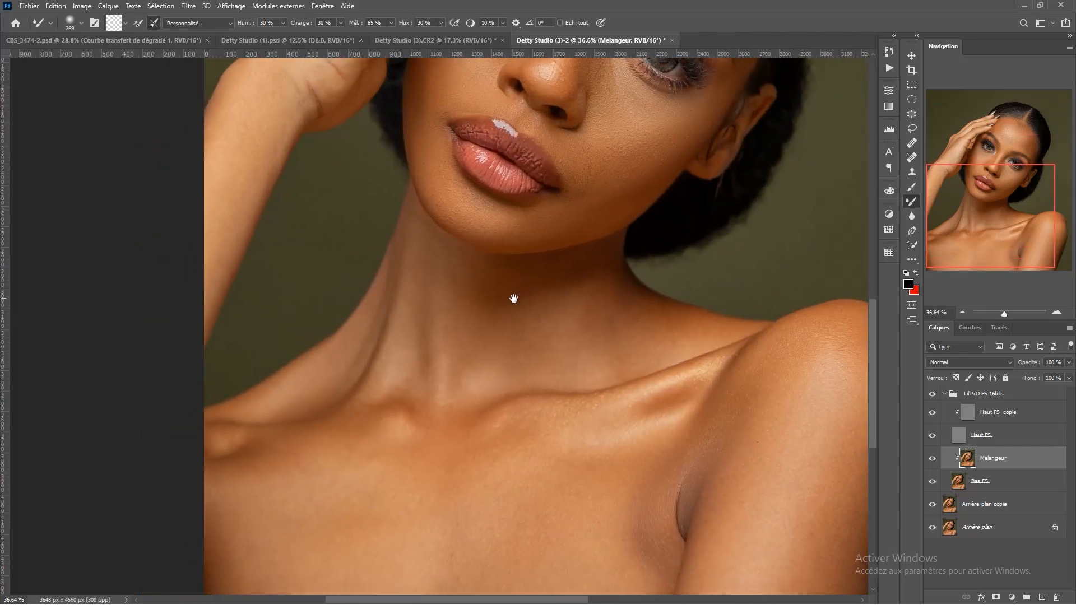
mouse_move(527, 303)
mouse_down()
mouse_move(580, 276)
mouse_move(602, 255)
mouse_move(520, 266)
mouse_move(581, 261)
mouse_move(520, 271)
mouse_move(527, 277)
mouse_move(487, 272)
mouse_move(492, 297)
mouse_move(496, 282)
mouse_move(470, 262)
mouse_move(503, 290)
mouse_move(599, 264)
mouse_move(507, 282)
mouse_move(530, 285)
mouse_move(473, 275)
mouse_up()
drag(630, 294, 622, 294)
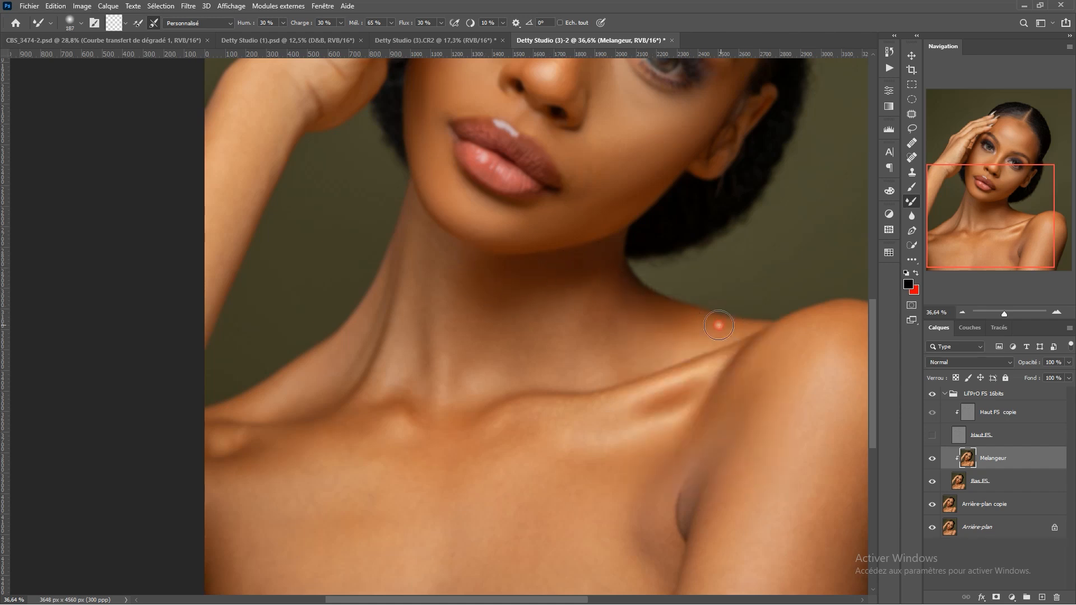
Smooth the transitions from the neck to the shoulder slope and above the collarbone, enlarging the Mixer Brush to 312 px
drag(622, 324, 637, 324)
drag(633, 302, 593, 301)
drag(680, 333, 691, 331)
drag(527, 330, 552, 328)
mouse_move(588, 295)
mouse_down()
mouse_move(515, 350)
mouse_move(492, 339)
mouse_move(470, 392)
mouse_up()
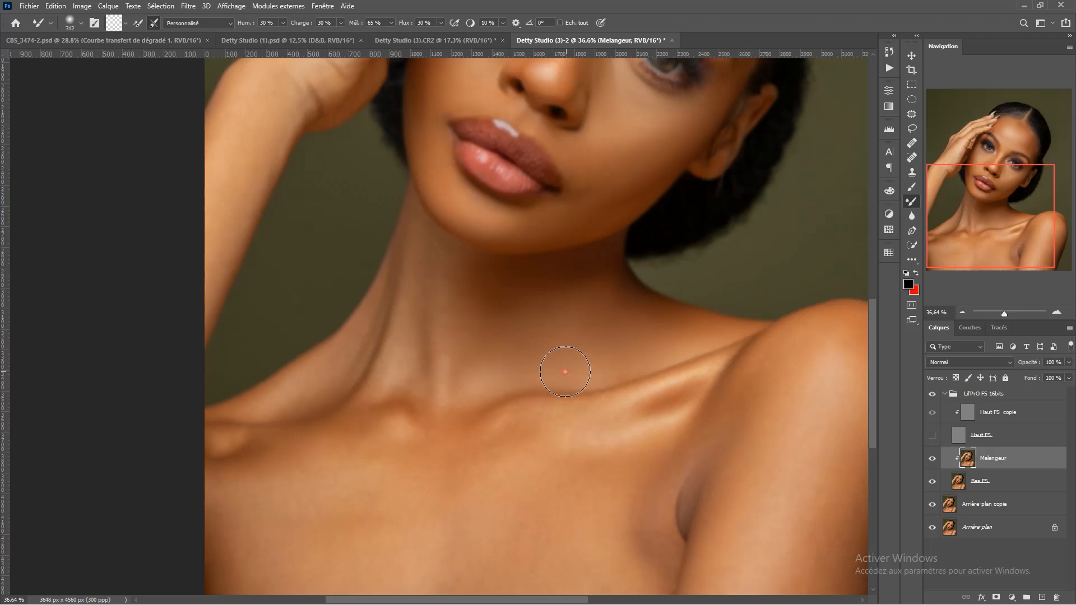
Show the Haut FS layer and soften the broad neck shadow below the chin with a 442 px Mixer Brush
scroll(499, 320, down, 2)
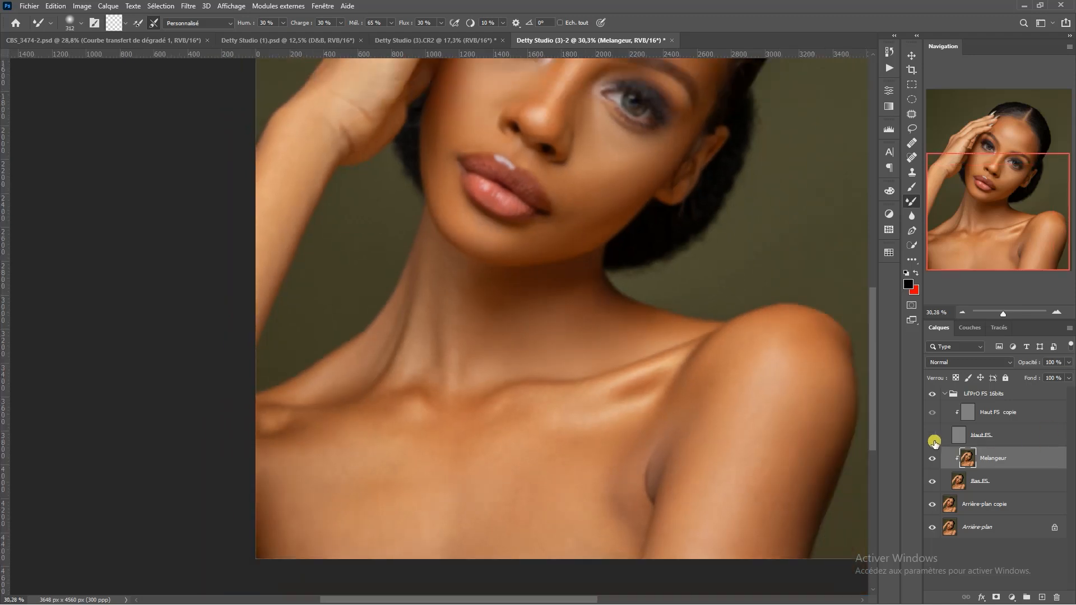
scroll(495, 302, up, 3)
scroll(485, 306, down, 4)
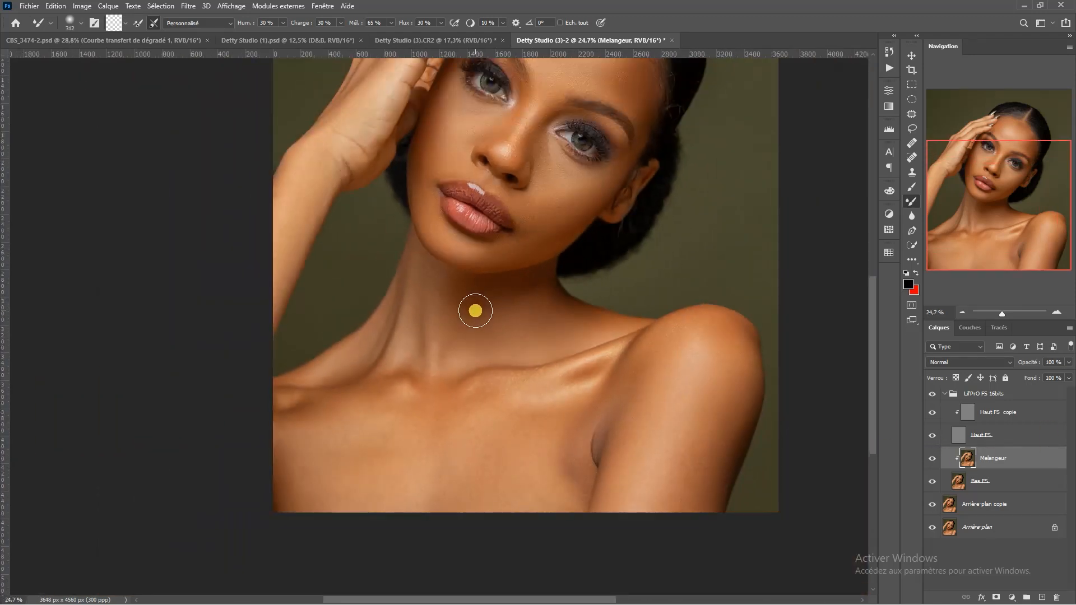
scroll(483, 316, up, 2)
drag(501, 332, 456, 312)
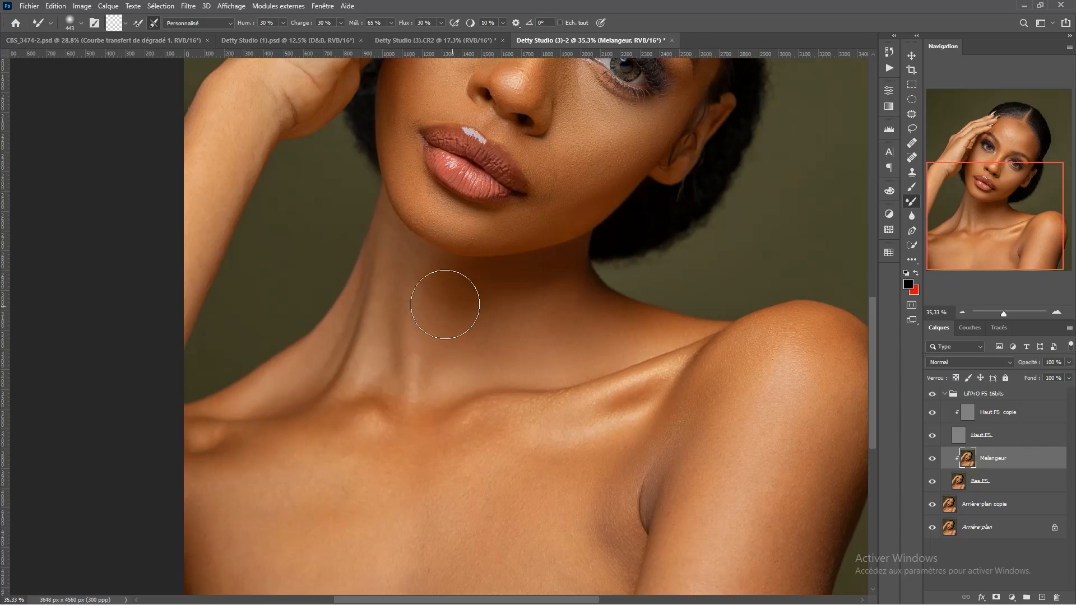
drag(434, 369, 442, 349)
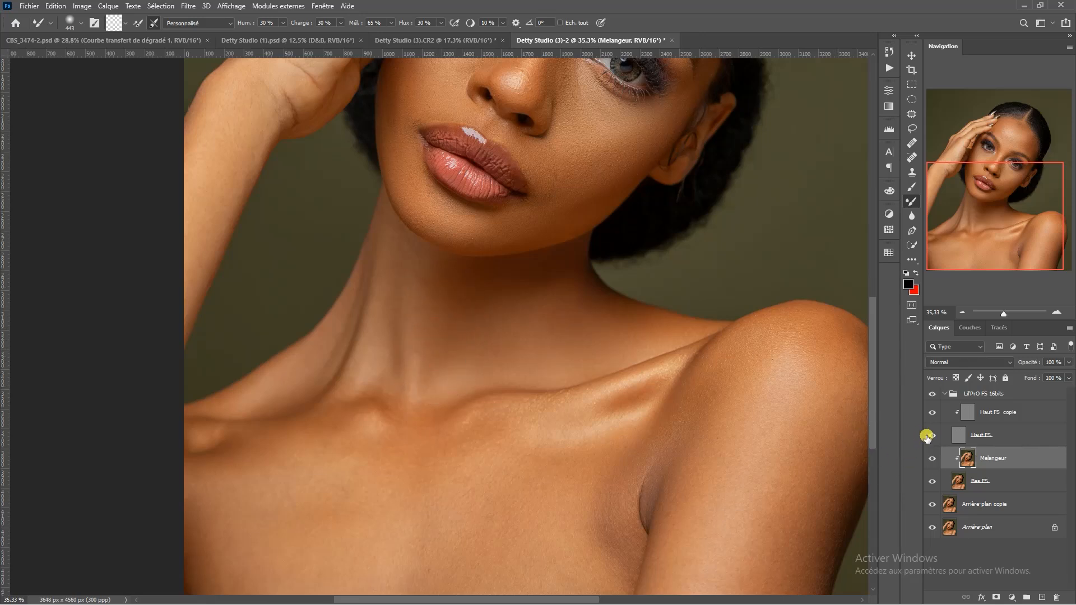
Hide the Haut FS layer and blend the neck muscle on the hand side down to its base with a 273 px Mixer Brush
mouse_move(397, 312)
mouse_down()
mouse_move(415, 377)
mouse_move(420, 264)
mouse_move(416, 314)
mouse_up()
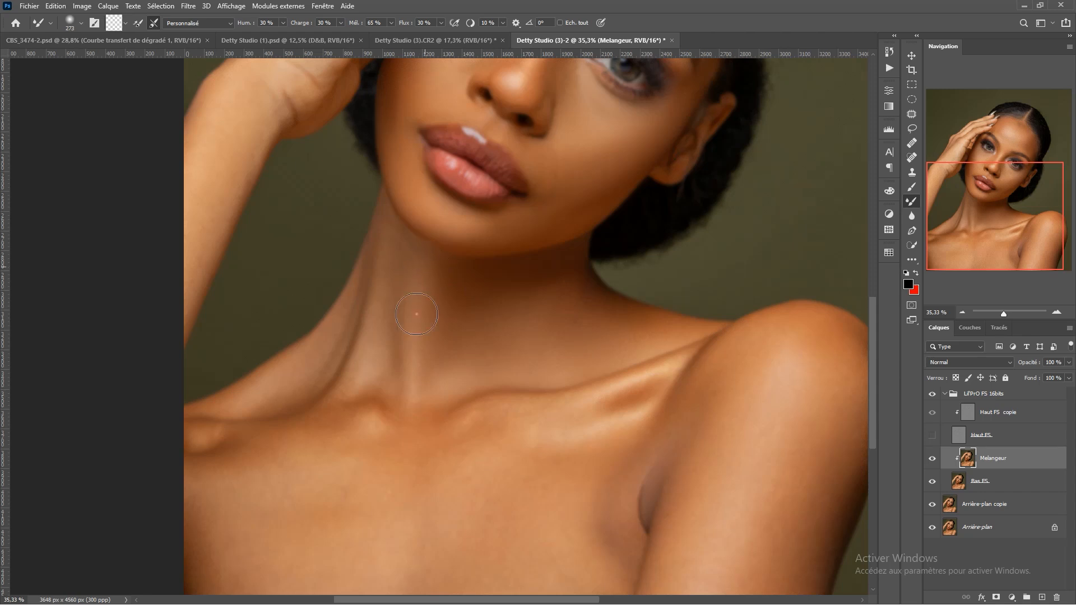
mouse_move(427, 277)
mouse_down()
mouse_move(431, 285)
mouse_move(387, 272)
mouse_move(389, 227)
mouse_move(388, 308)
mouse_up()
mouse_move(378, 365)
mouse_down()
mouse_move(434, 310)
mouse_move(413, 306)
mouse_move(425, 285)
mouse_up()
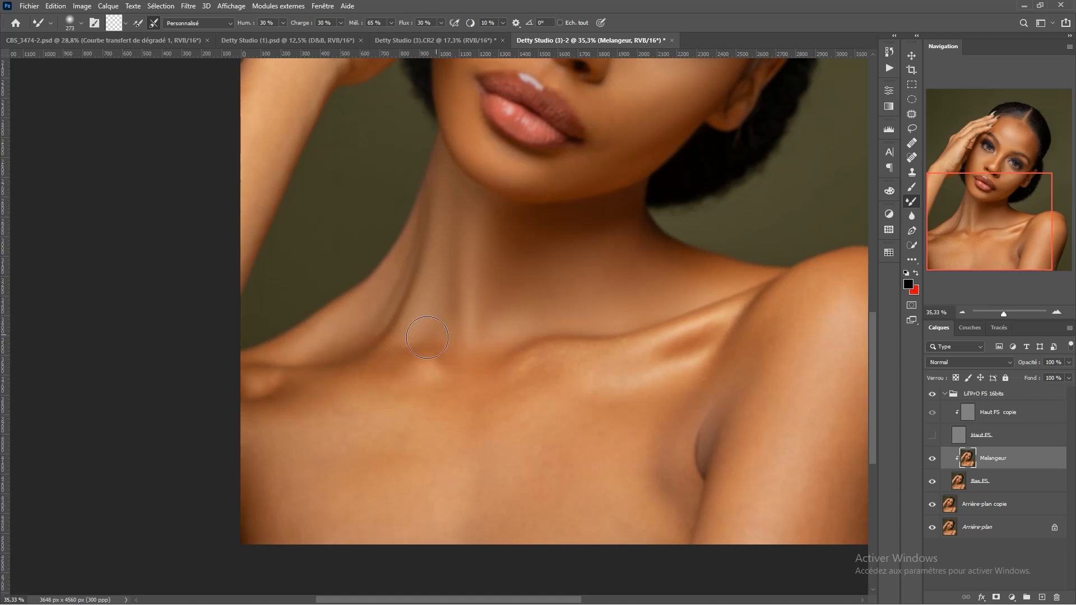
drag(385, 332, 478, 348)
Reduce the Mixer Brush to 171 px and blend the outer edge of the neck on the hand side
alt+right_click(449, 342)
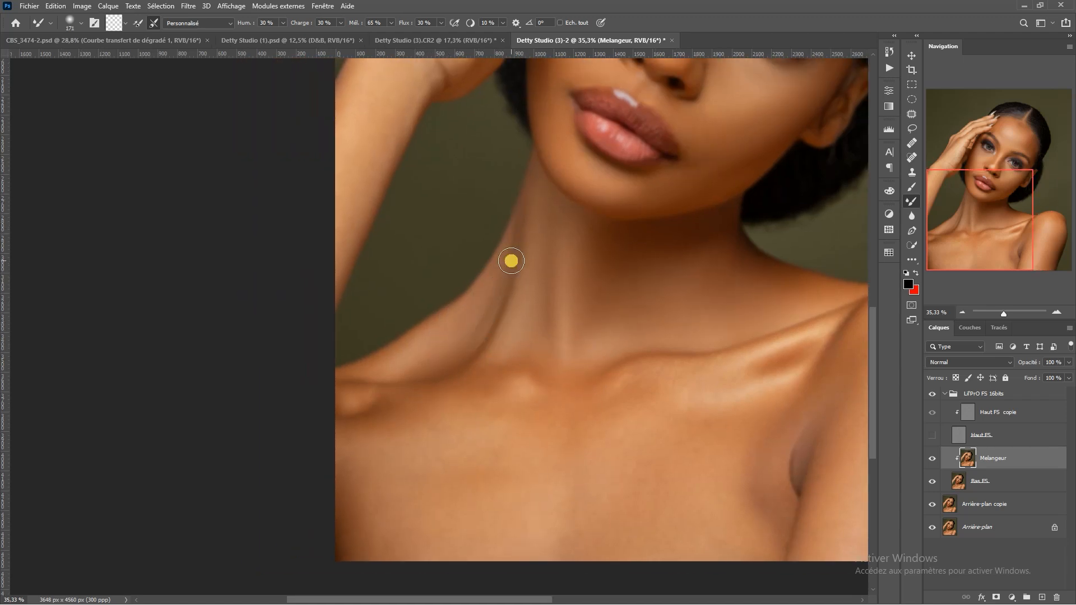
alt+right_click(460, 339)
mouse_move(525, 239)
mouse_down()
mouse_move(529, 207)
mouse_move(527, 220)
mouse_up()
Smooth the collarbone and shoulder hollow on the hand side with Mixer Brush sizes of 307 and 176 px
alt+right_click(492, 366)
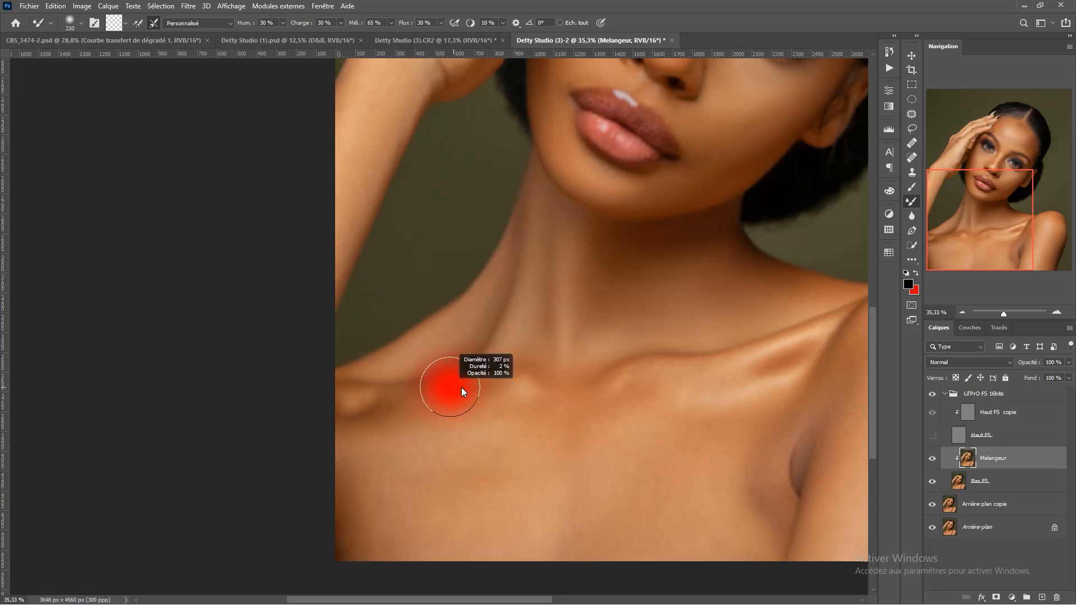
alt+right_click(378, 403)
drag(380, 407, 374, 415)
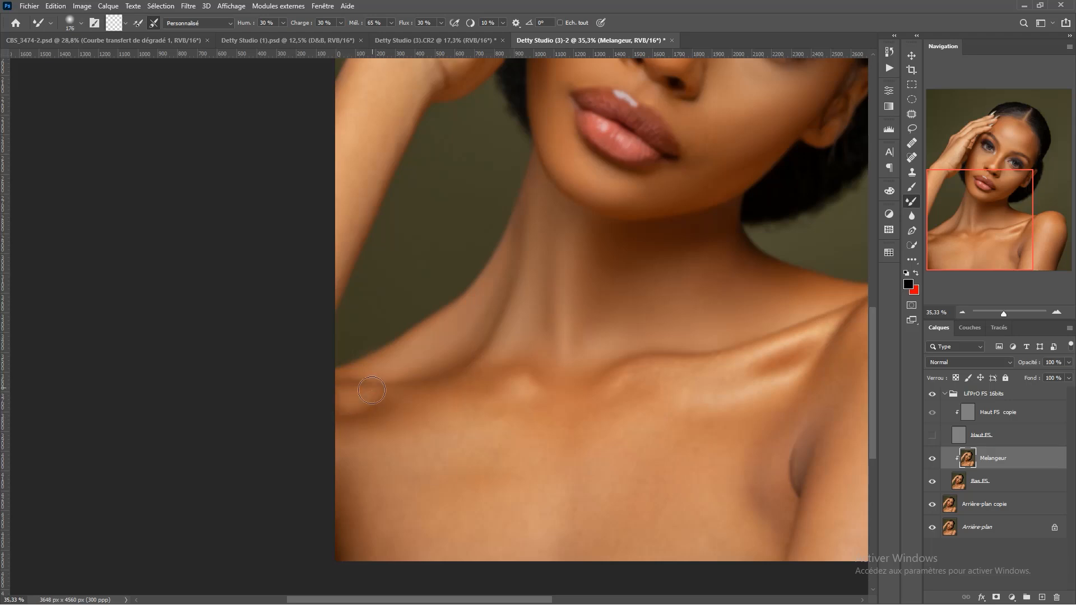
alt+right_click(385, 401)
Show the Haut FS layer and toggle the FS 16bits group to compare the whole portrait before and after the neck blending
scroll(508, 381, down, 1)
scroll(566, 293, down, 2)
scroll(509, 386, down, 1)
scroll(509, 387, up, 1)
click(933, 395)
click(933, 394)
click(935, 396)
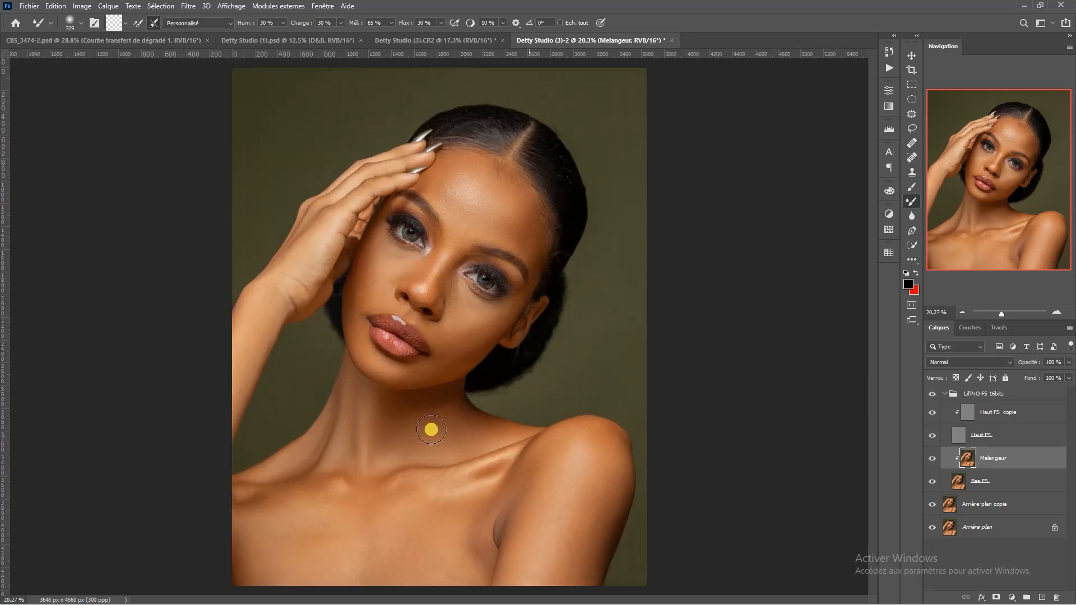
Hide the Haut FS texture layer and smooth the upper chest on the Melangeur layer with the Mixer Brush
scroll(389, 444, down, 2)
scroll(487, 431, up, 3)
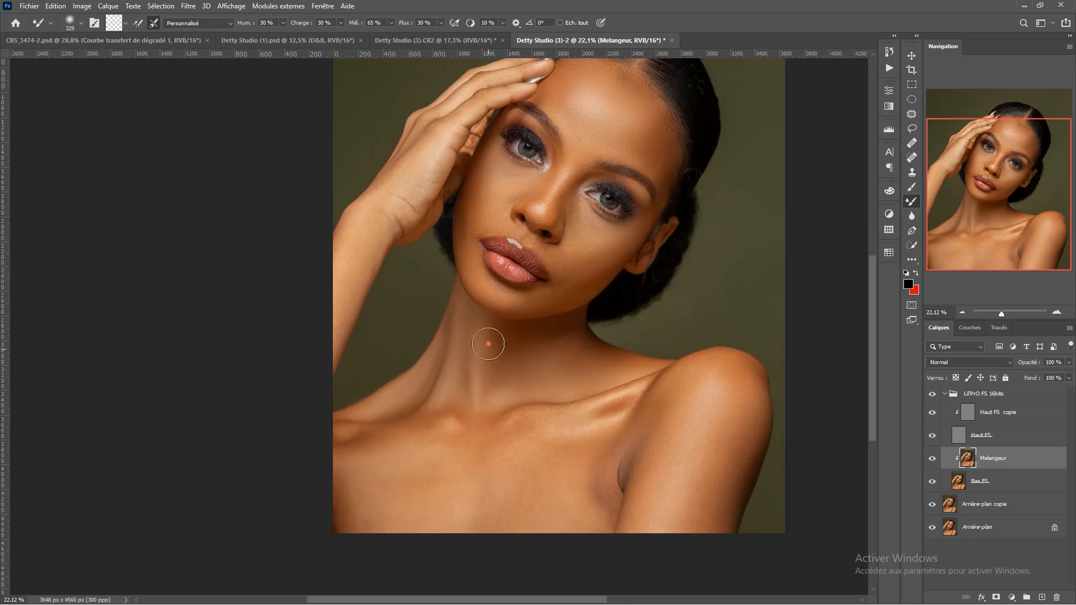
drag(419, 464, 442, 399)
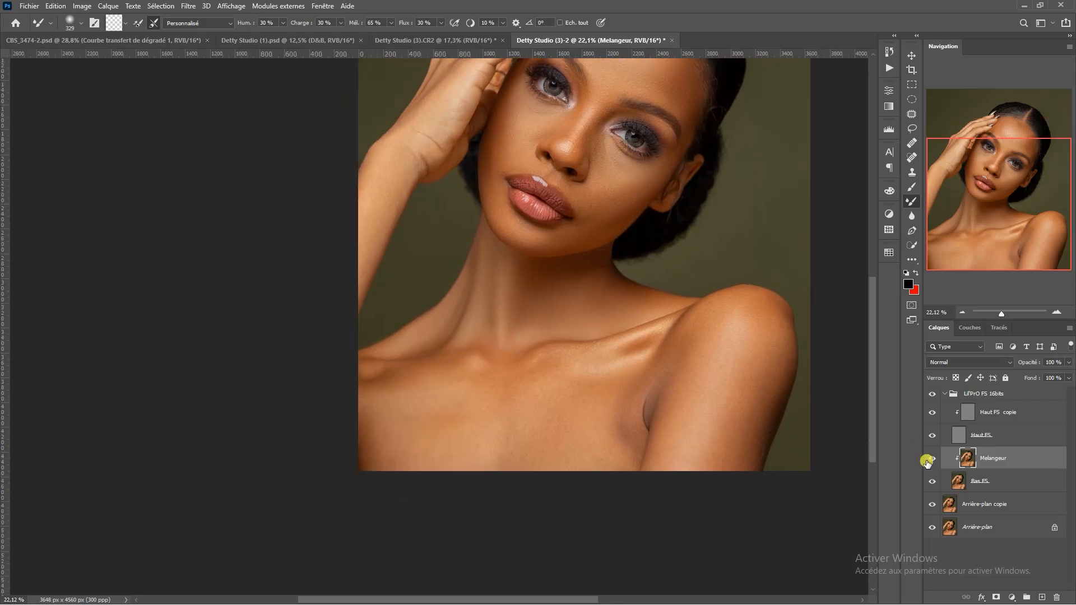
drag(452, 426, 481, 427)
mouse_move(392, 412)
mouse_down()
mouse_move(460, 385)
mouse_move(407, 426)
mouse_move(380, 424)
mouse_move(371, 454)
mouse_move(383, 444)
mouse_move(392, 458)
mouse_move(372, 472)
mouse_move(464, 420)
mouse_move(479, 391)
mouse_move(497, 402)
mouse_move(509, 380)
mouse_move(523, 385)
mouse_move(517, 370)
mouse_move(505, 410)
mouse_move(465, 465)
mouse_move(451, 419)
mouse_move(414, 451)
mouse_move(522, 427)
mouse_move(512, 455)
mouse_move(567, 386)
mouse_move(575, 413)
mouse_move(591, 414)
mouse_move(599, 392)
mouse_move(605, 431)
mouse_move(623, 409)
mouse_move(618, 455)
mouse_move(621, 427)
mouse_move(609, 456)
mouse_move(586, 419)
mouse_move(581, 476)
mouse_up()
mouse_move(566, 427)
mouse_down()
mouse_move(538, 471)
mouse_move(519, 452)
mouse_move(517, 404)
mouse_move(547, 378)
mouse_up()
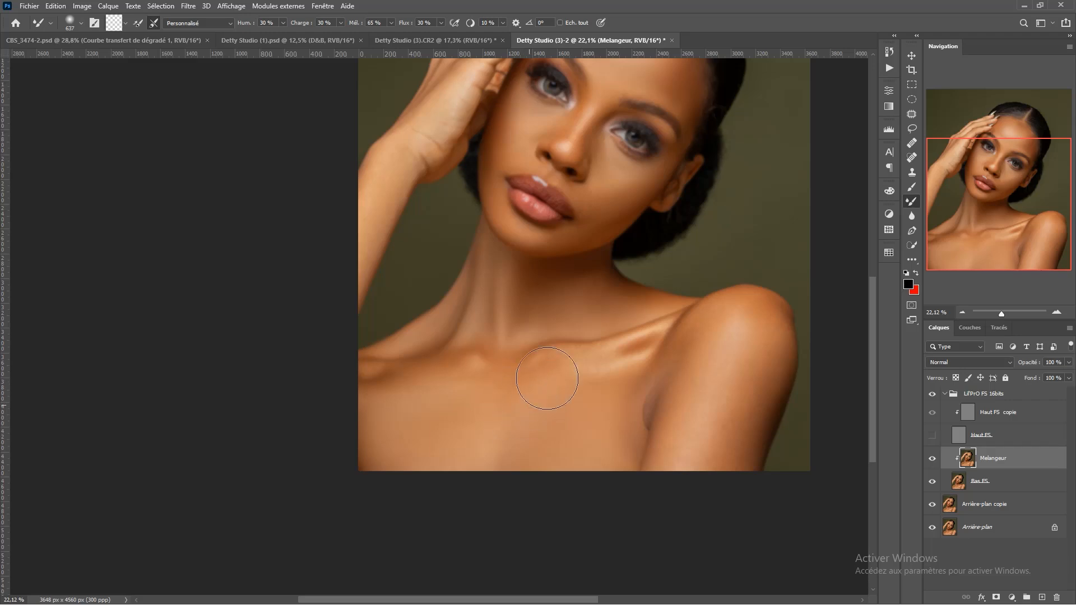
Resize the Mixer Brush and blend the skin tones along the collarbone toward the shoulder
alt+right_click(576, 365)
drag(564, 365, 629, 350)
scroll(670, 331, up, 1)
alt+right_click(608, 385)
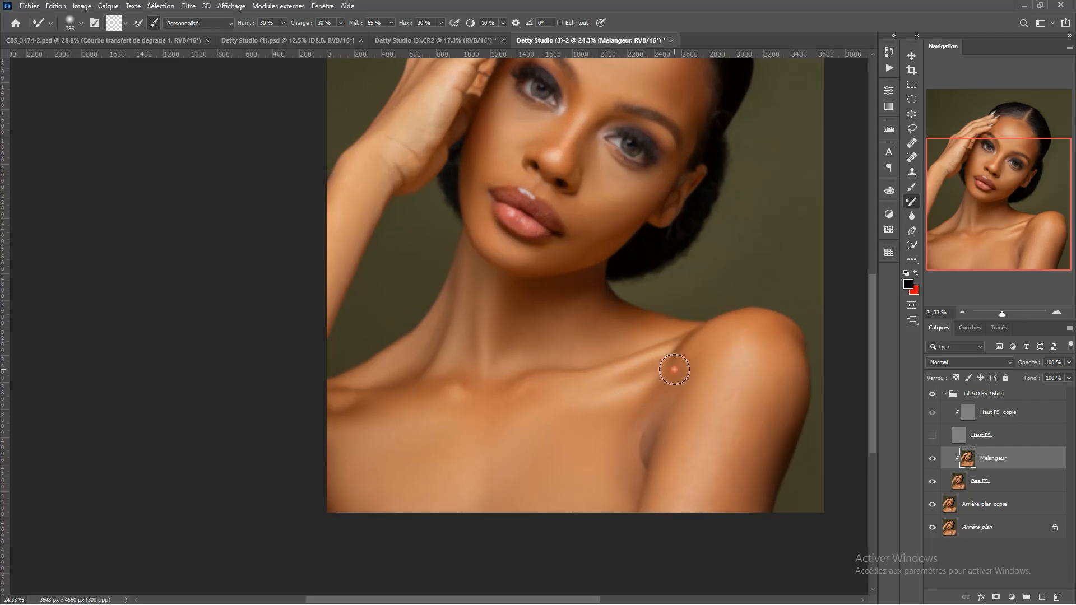
scroll(674, 370, down, 3)
scroll(569, 425, up, 4)
Blend the tonal transitions on the shoulder and upper arm using a larger Mixer Brush
alt+right_click(521, 452)
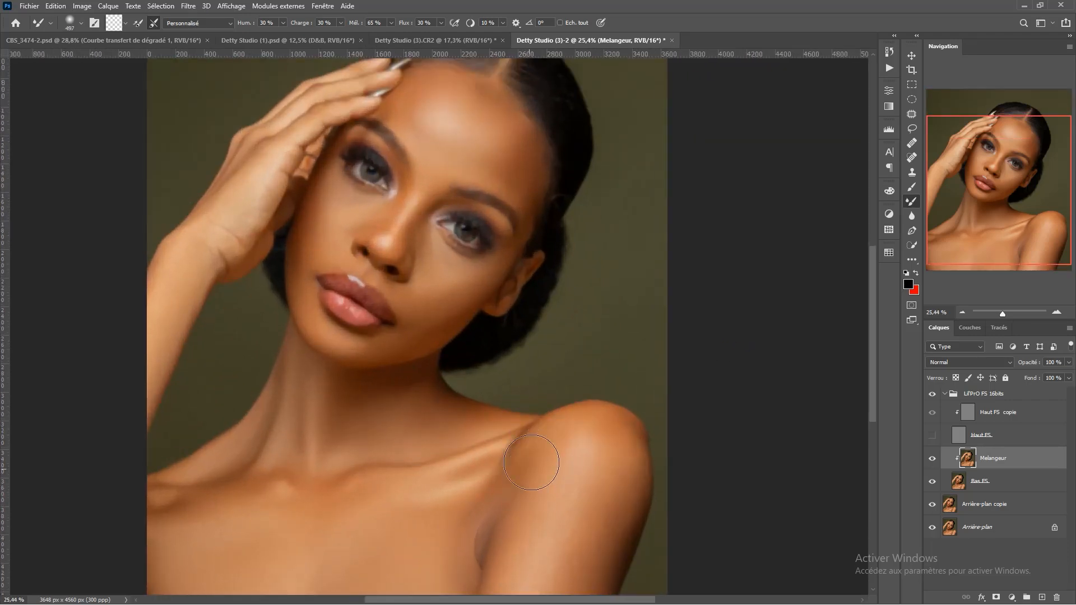
drag(525, 484, 553, 398)
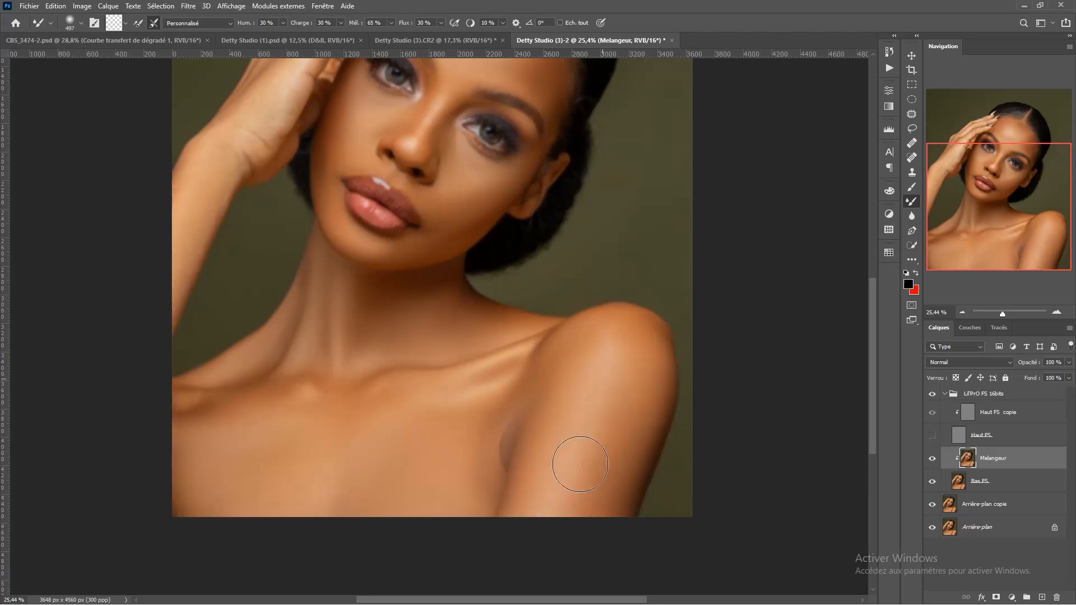
drag(583, 373, 608, 357)
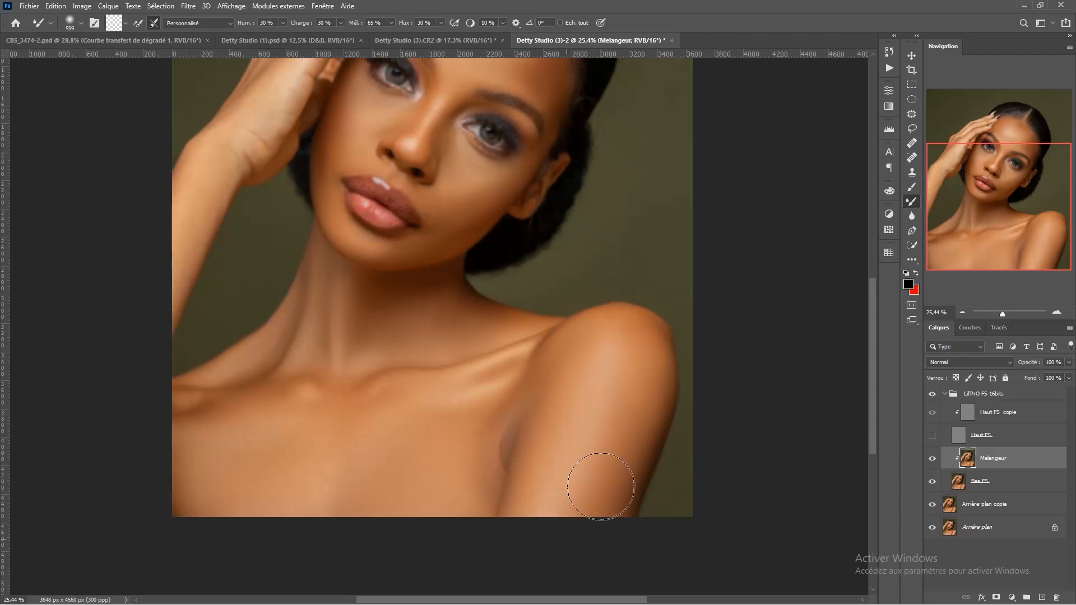
drag(627, 417, 600, 421)
mouse_move(625, 323)
mouse_down()
mouse_move(590, 337)
mouse_move(574, 369)
mouse_move(616, 323)
mouse_move(649, 357)
mouse_move(649, 334)
mouse_move(640, 425)
mouse_up()
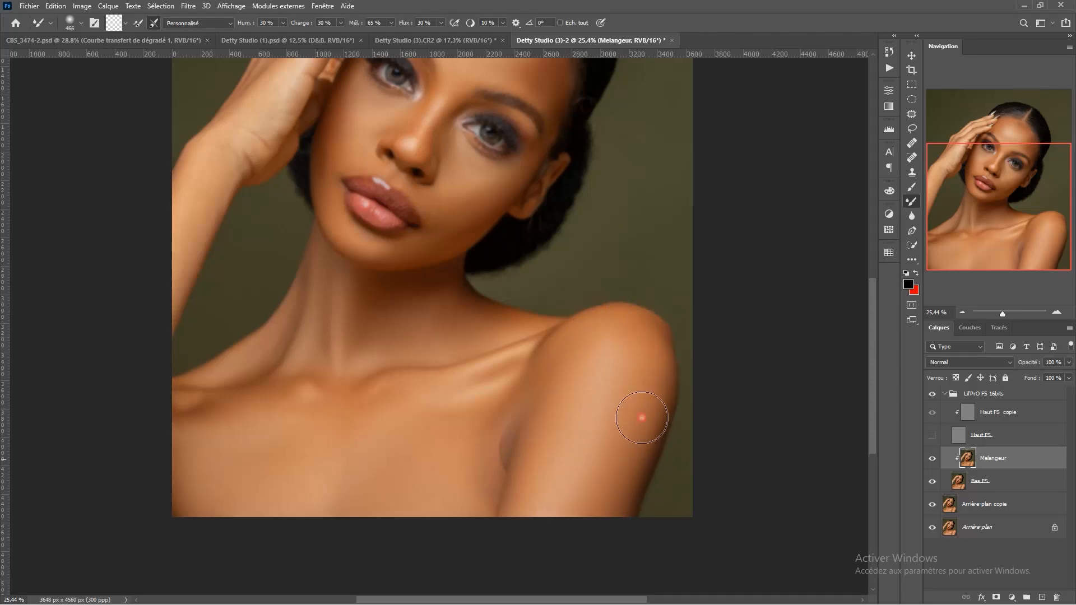
drag(566, 348, 569, 413)
Show the Haut FS layer again and toggle the frequency separation group to compare the retouch before and after
click(933, 435)
scroll(524, 337, down, 2)
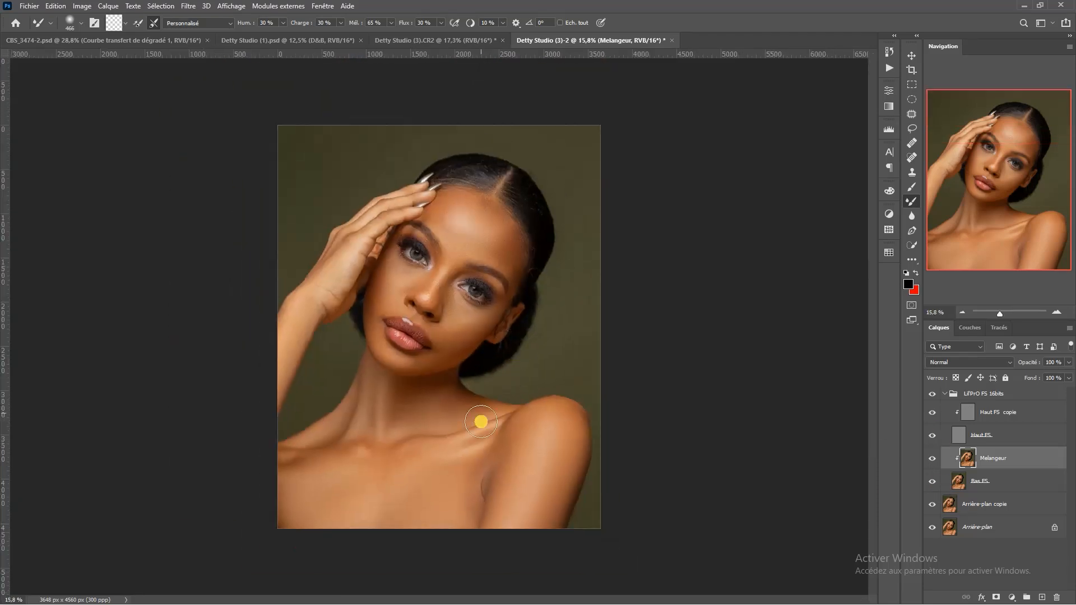
scroll(481, 488, up, 5)
scroll(492, 462, down, 4)
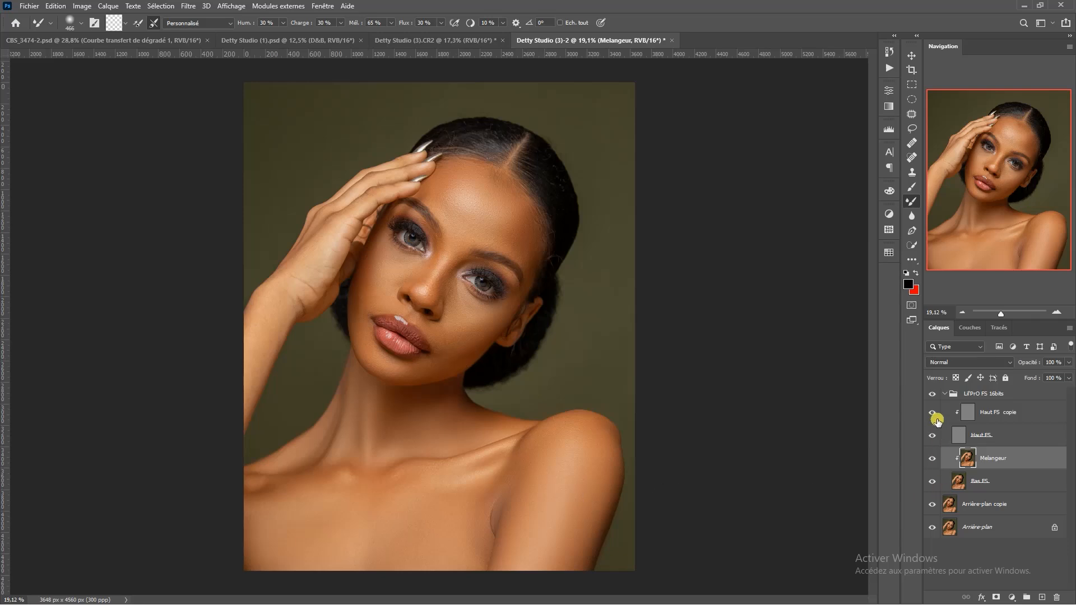
click(933, 396)
click(932, 395)
click(932, 396)
Hide the Haut FS layer and smooth the raised forearm up to the wrist with the Mixer Brush
scroll(398, 286, up, 3)
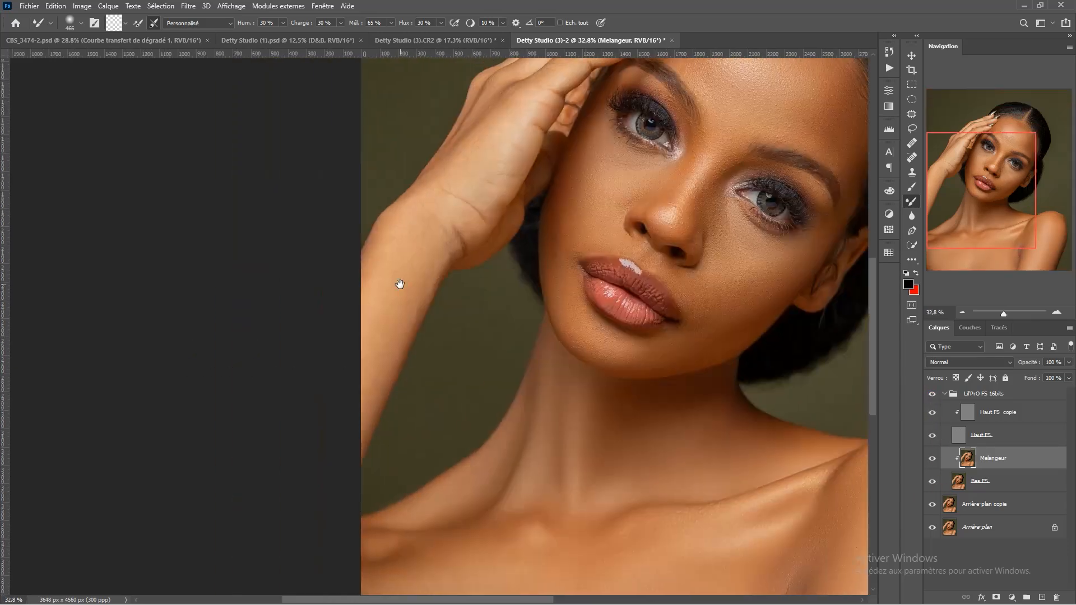
mouse_move(382, 296)
mouse_down()
mouse_move(408, 275)
mouse_move(392, 271)
mouse_move(458, 296)
mouse_move(404, 217)
mouse_move(366, 369)
mouse_move(414, 248)
mouse_move(378, 299)
mouse_move(447, 240)
mouse_move(429, 257)
mouse_up()
click(932, 436)
mouse_move(393, 340)
mouse_down()
mouse_move(408, 297)
mouse_move(369, 398)
mouse_up()
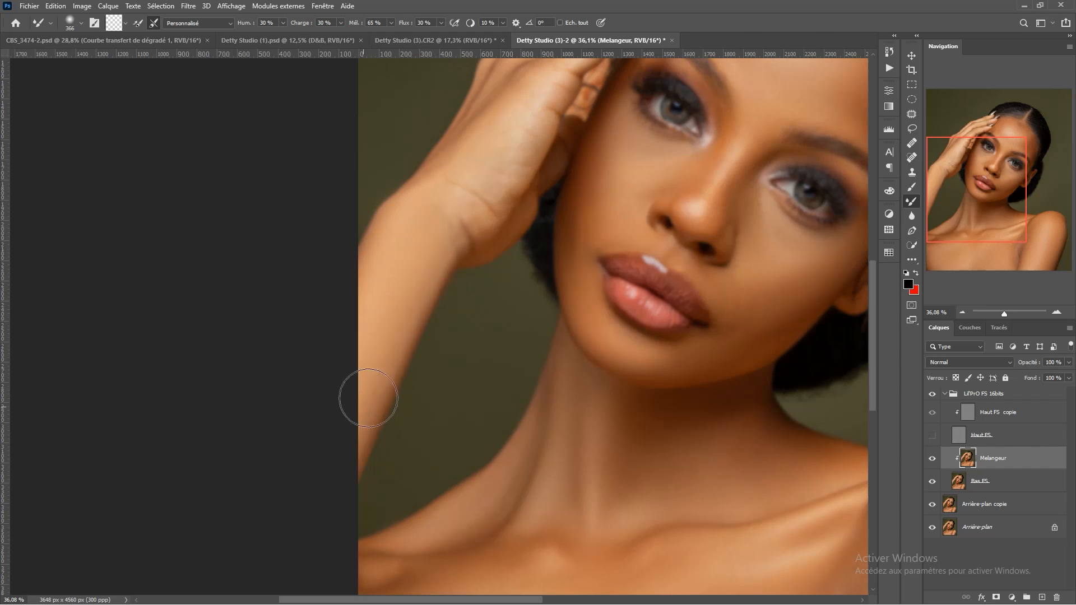
drag(435, 254, 382, 388)
mouse_move(406, 341)
mouse_down()
mouse_move(421, 348)
mouse_move(505, 207)
mouse_up()
Reduce the Mixer Brush size and blend the skin on the wrist, back of the hand and fingers
alt+right_click(506, 212)
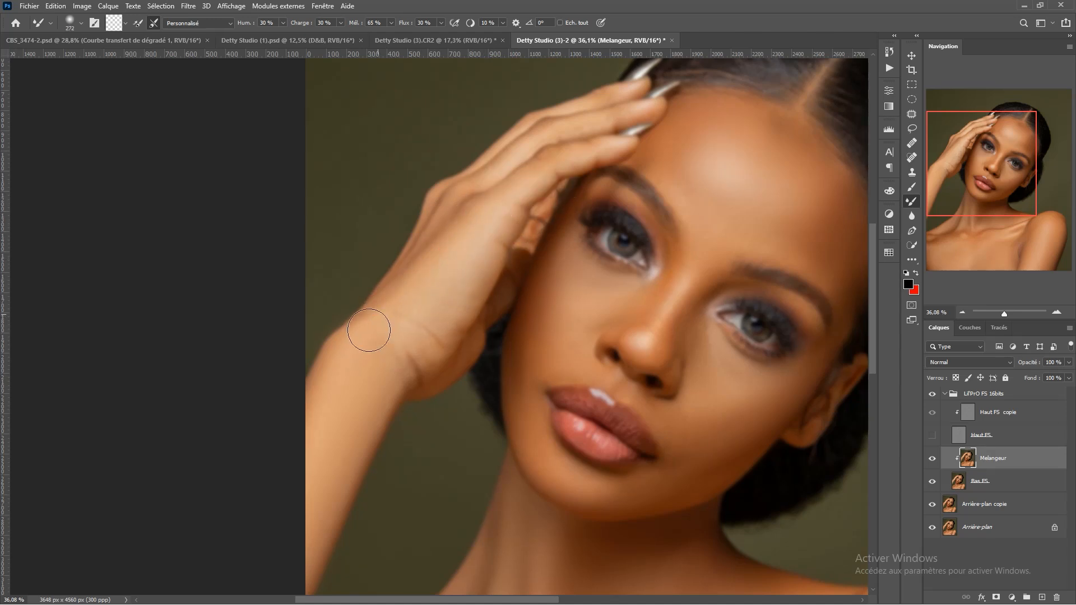
drag(432, 281, 409, 329)
alt+right_click(413, 309)
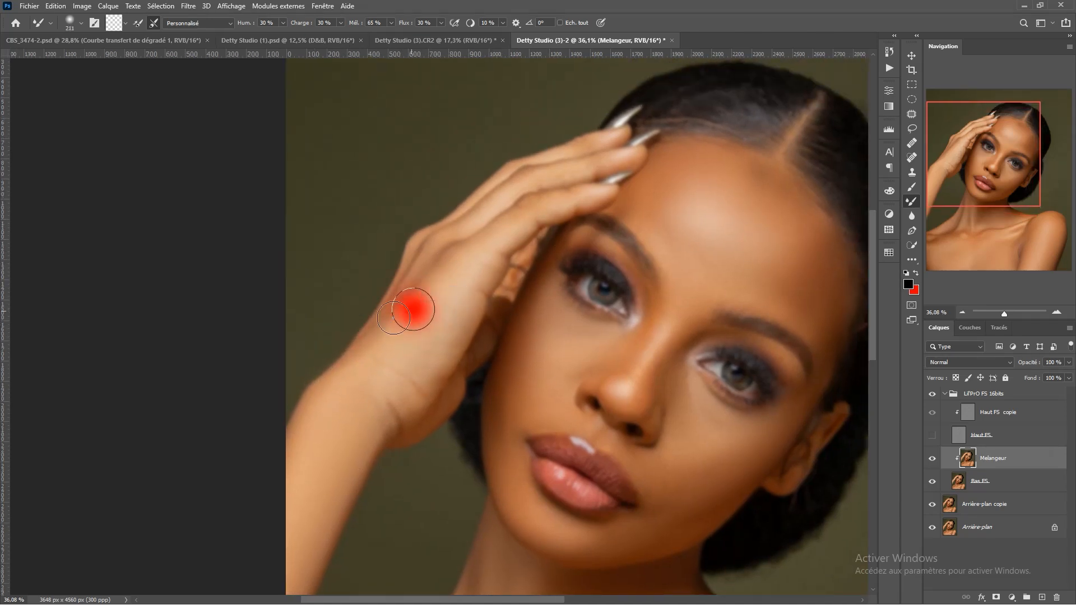
drag(490, 224, 455, 263)
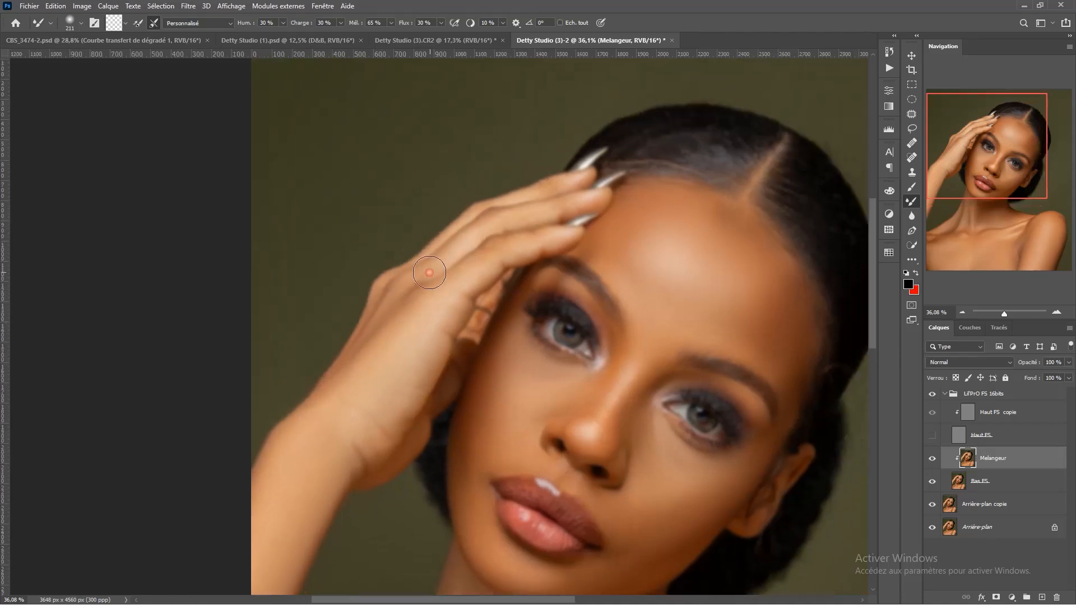
mouse_move(579, 206)
mouse_down()
mouse_move(531, 219)
mouse_move(581, 200)
mouse_move(543, 242)
mouse_up()
click(546, 193)
drag(547, 193, 533, 193)
Restore the Haut FS layer's visibility and check the smoothed skin both close up and across the whole portrait
scroll(432, 252, down, 3)
click(558, 367)
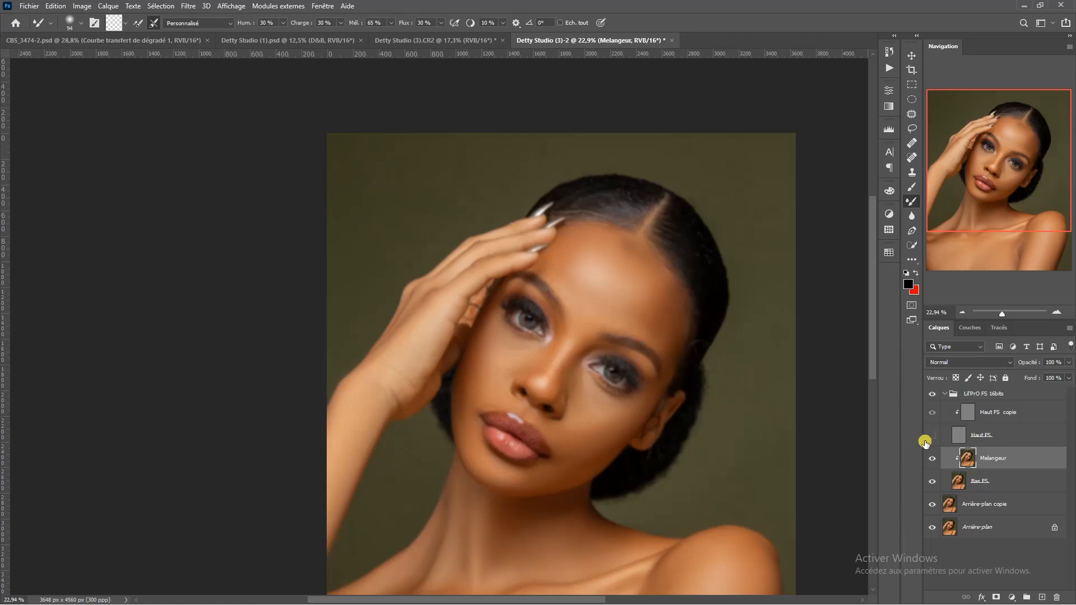
scroll(428, 283, down, 2)
mouse_move(509, 313)
mouse_down()
mouse_move(427, 284)
mouse_move(491, 320)
mouse_up()
scroll(416, 285, up, 6)
scroll(610, 243, down, 5)
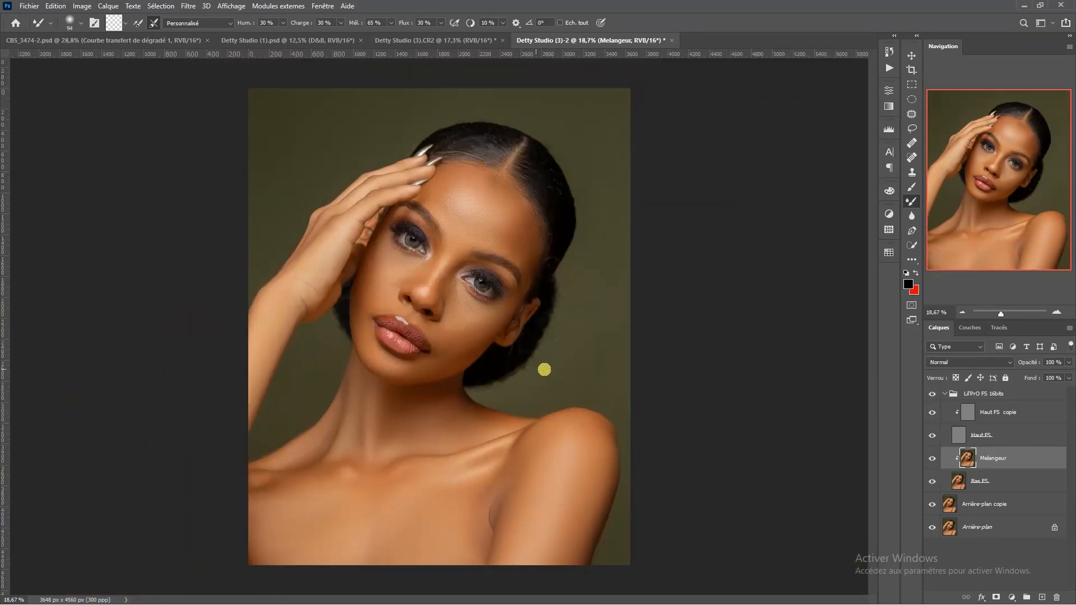
scroll(516, 341, up, 4)
scroll(511, 312, down, 4)
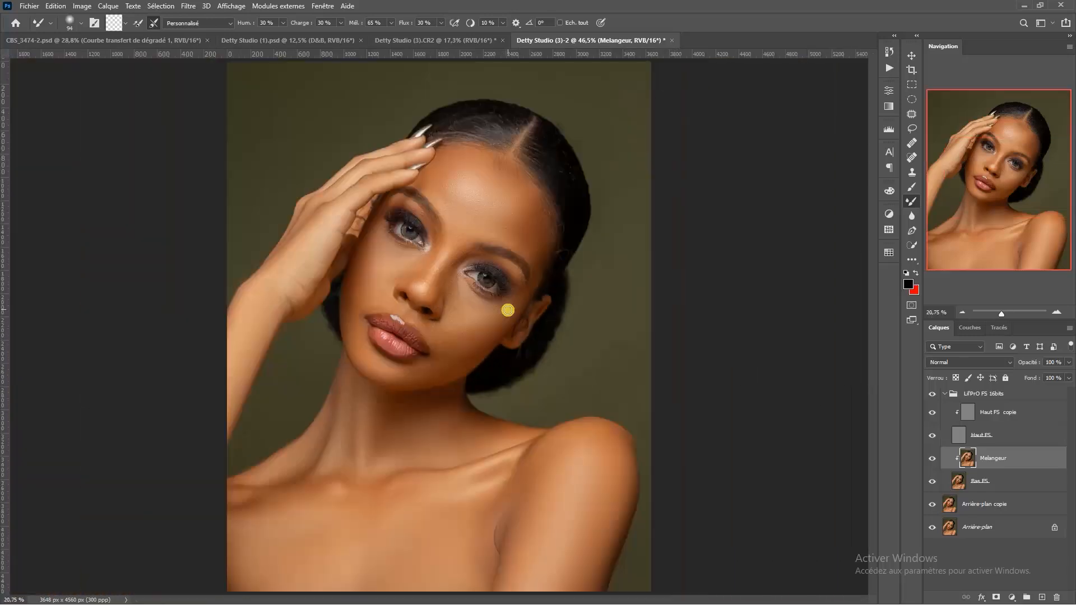
Toggle the frequency separation group's visibility repeatedly to compare the portrait with and without the skin blending
click(932, 395)
click(932, 395)
click(932, 395)
click(932, 395)
click(932, 395)
click(932, 396)
Isolate the original Arrière-plan layer and restore all layers to compare the untouched photo with the full retouch
alt+click(931, 530)
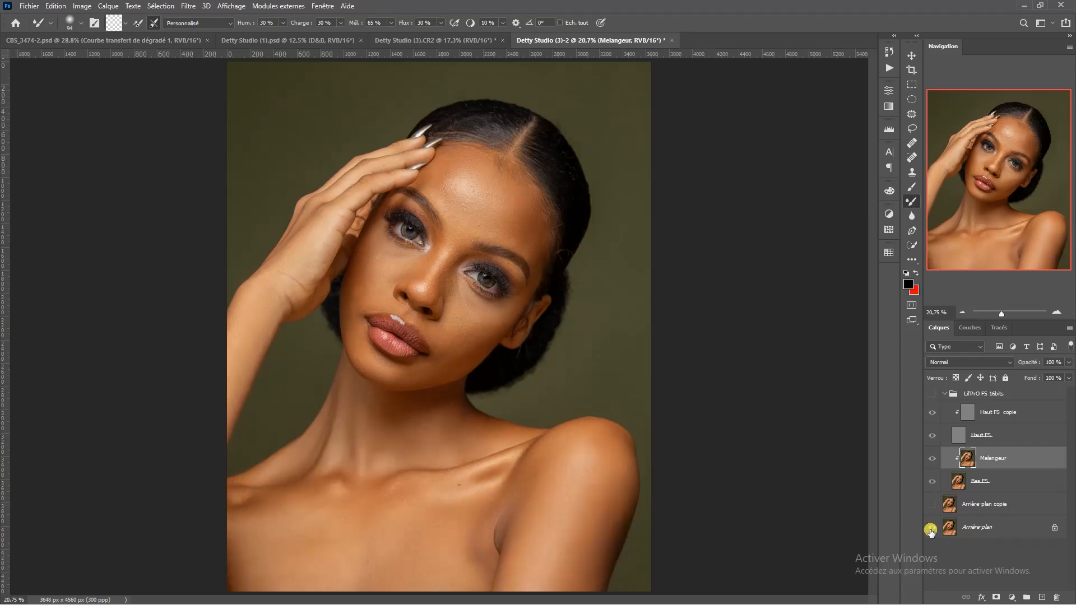
alt+click(931, 529)
alt+click(931, 531)
alt+click(931, 531)
scroll(441, 198, up, 5)
scroll(470, 194, down, 4)
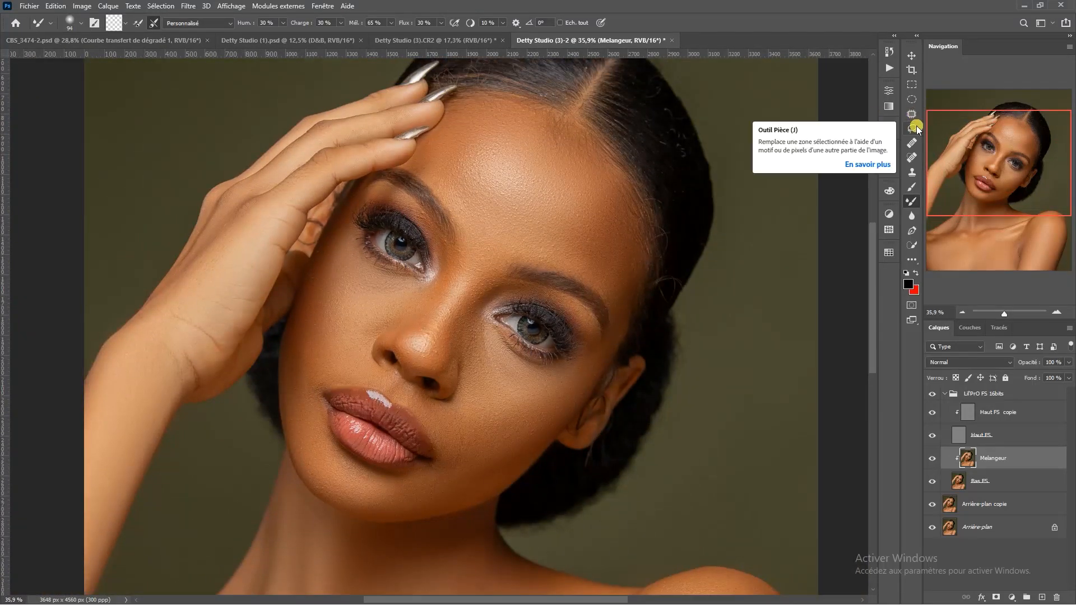
Switch to the Lasso tool with a 15 px feather and frame the forehead
click(913, 128)
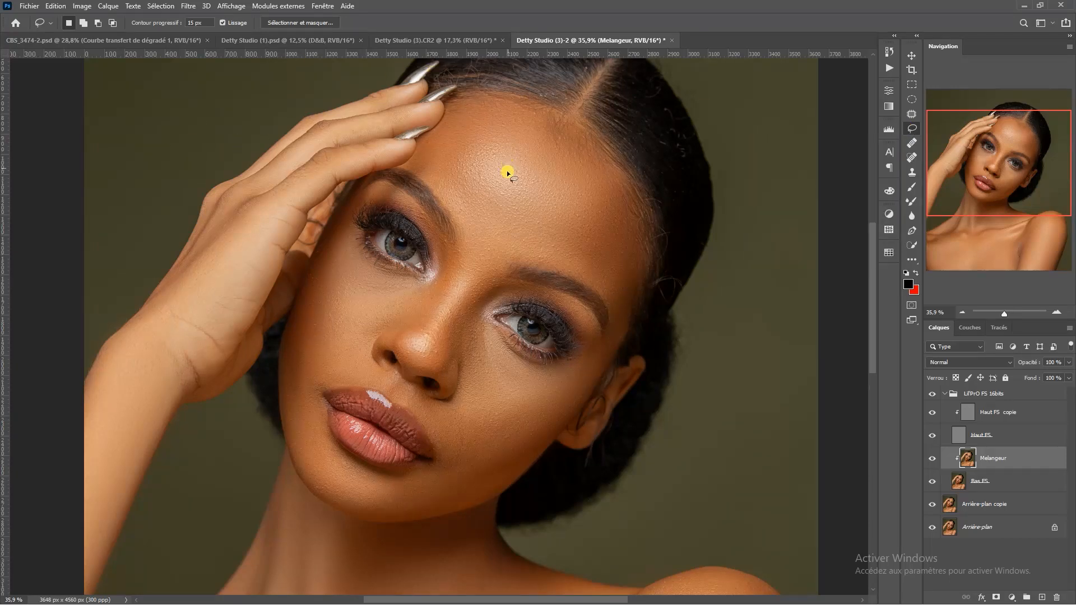
scroll(506, 172, down, 2)
scroll(504, 180, up, 3)
drag(500, 202, 458, 265)
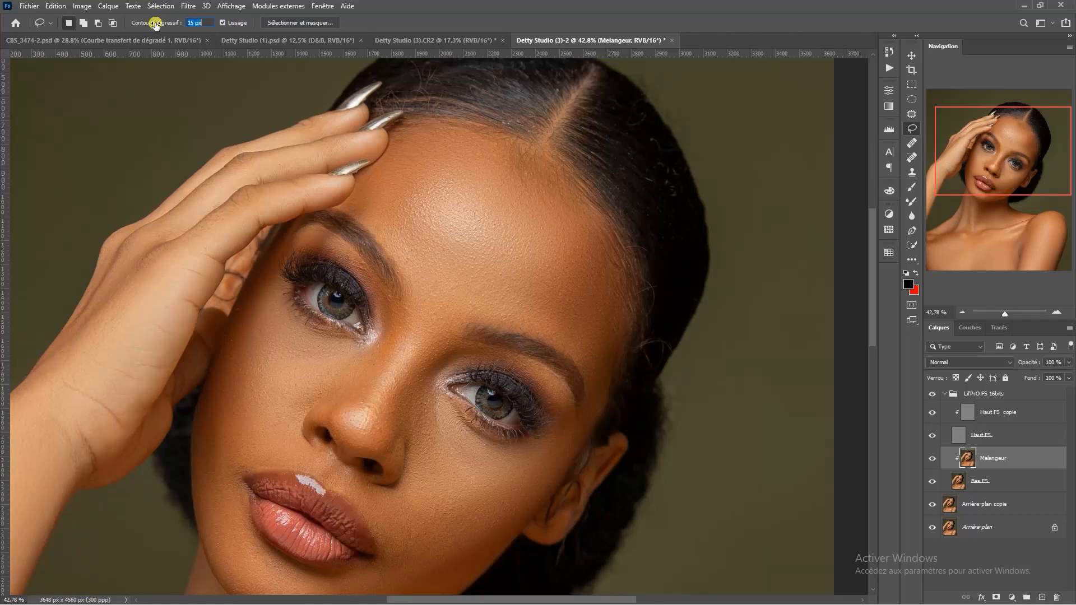
text(1)
scroll(439, 253, up, 3)
drag(494, 236, 432, 219)
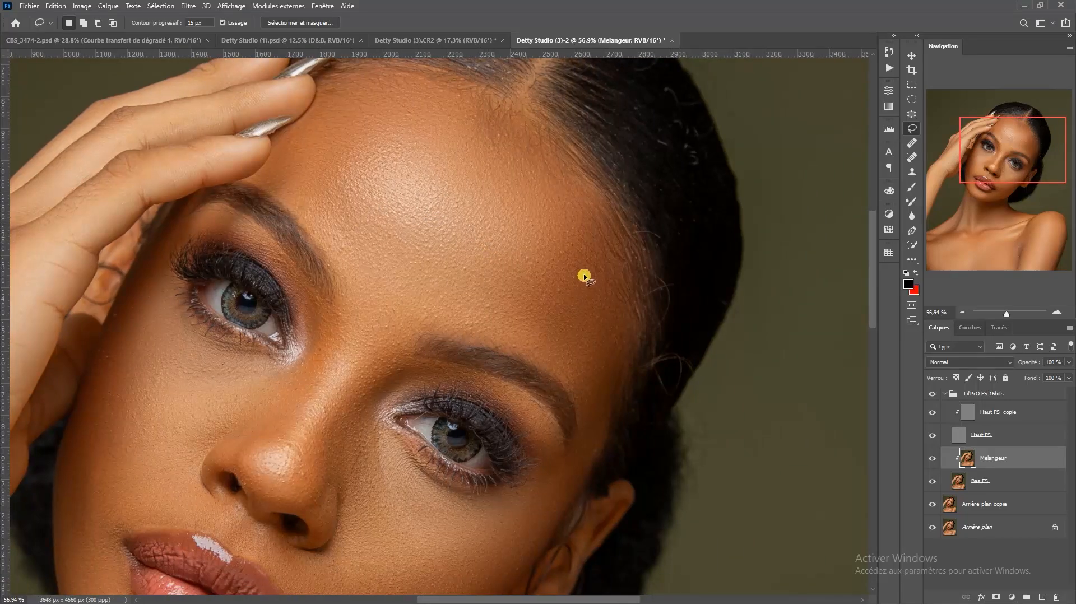
Lasso the forehead with the 15 px feather and preview the selection's soft edge in Quick Mask mode
drag(533, 331, 608, 219)
key(q)
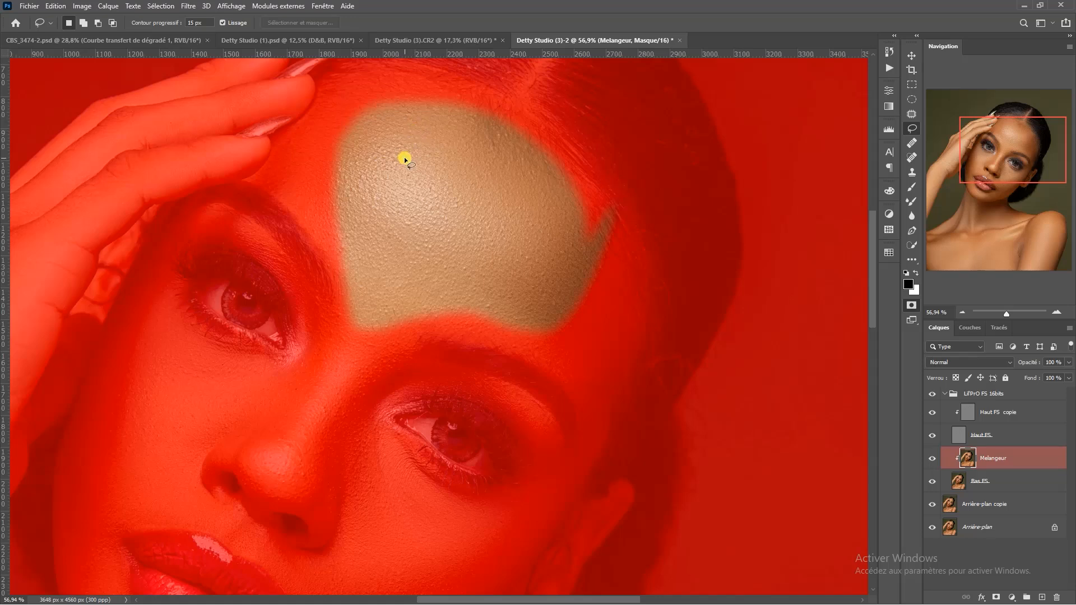
key(q)
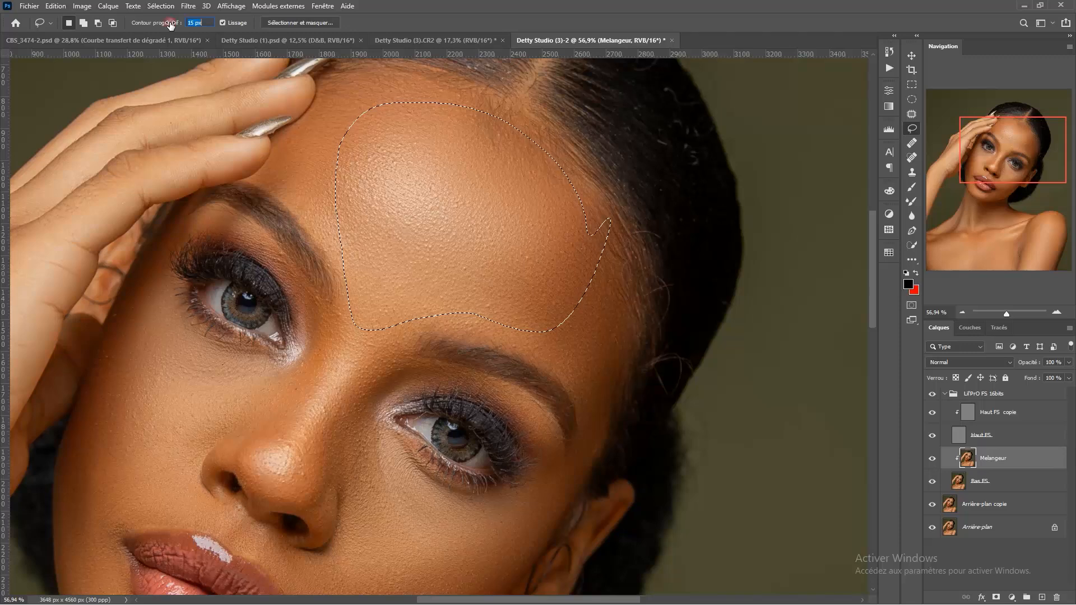
Set the Lasso feather to 0 px, redraw the forehead selection and display it in Quick Mask mode
drag(172, 24, 163, 24)
click(572, 261)
drag(563, 321, 571, 307)
key(q)
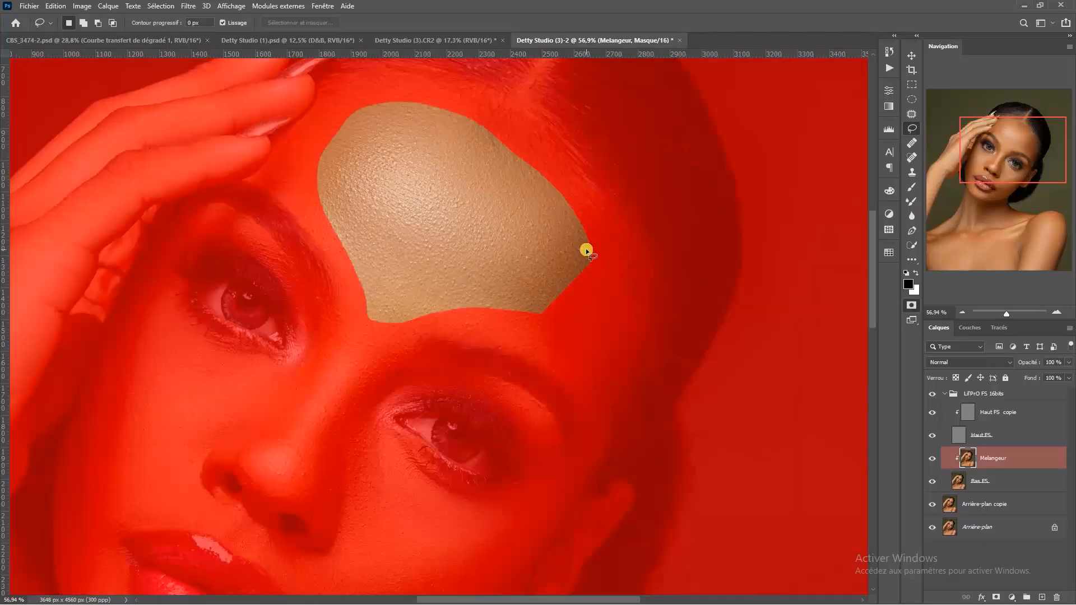
Examine the unfeathered mask edge up close, leave Quick Mask mode and deselect the forehead
scroll(418, 166, up, 5)
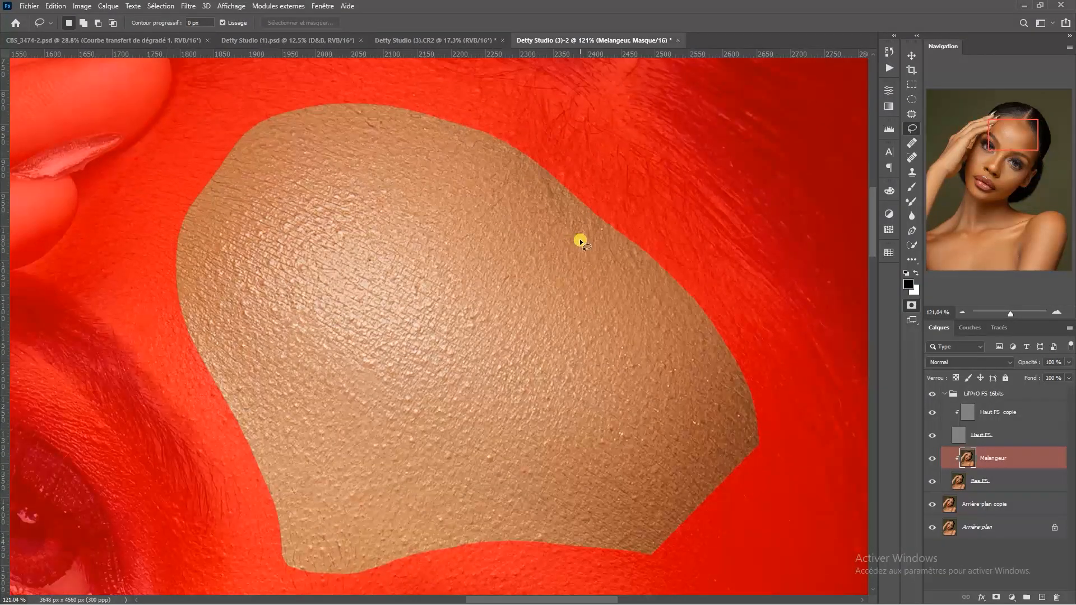
scroll(579, 239, down, 4)
scroll(568, 283, up, 2)
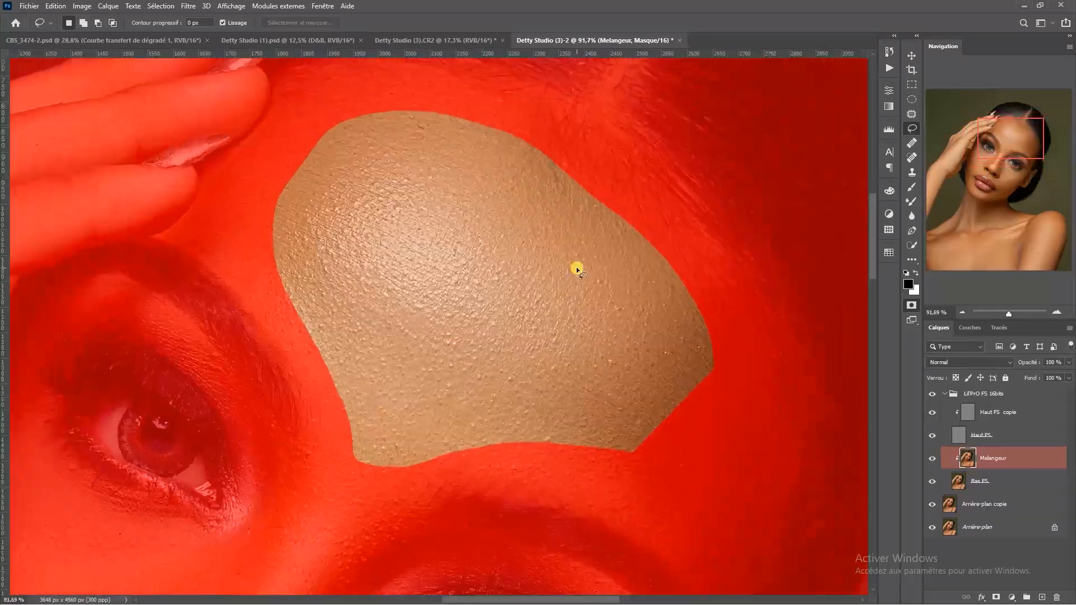
scroll(595, 212, up, 1)
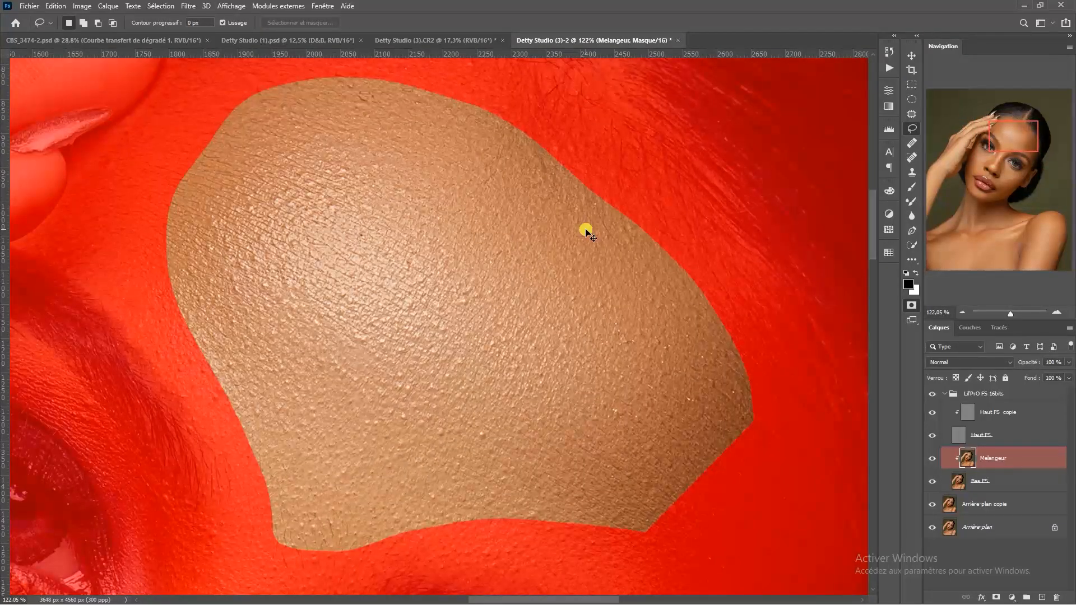
key(q)
scroll(552, 142, down, 1)
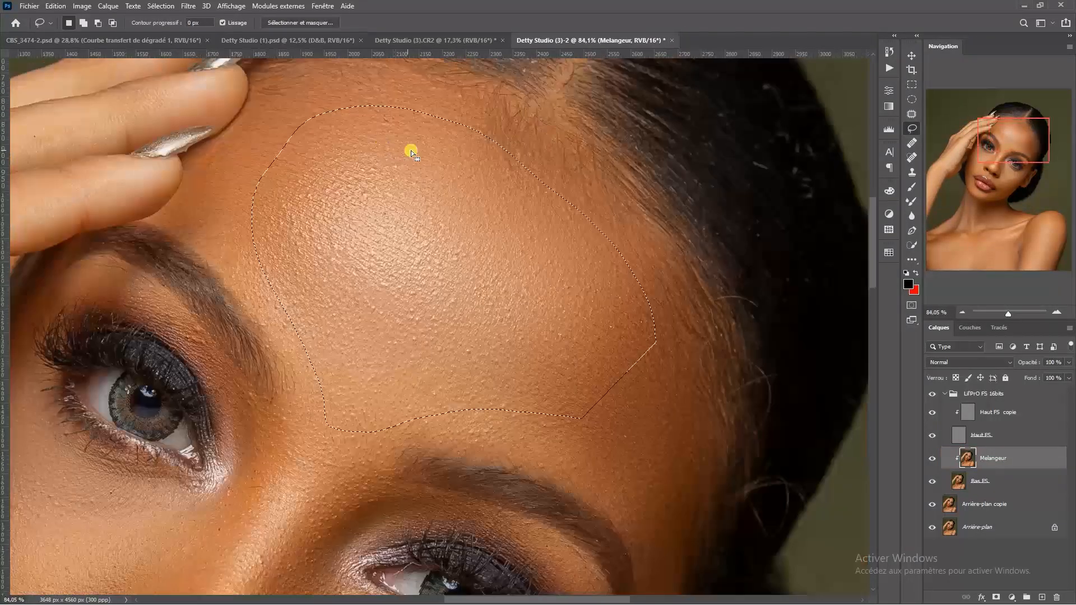
scroll(553, 156, down, 1)
click(553, 155)
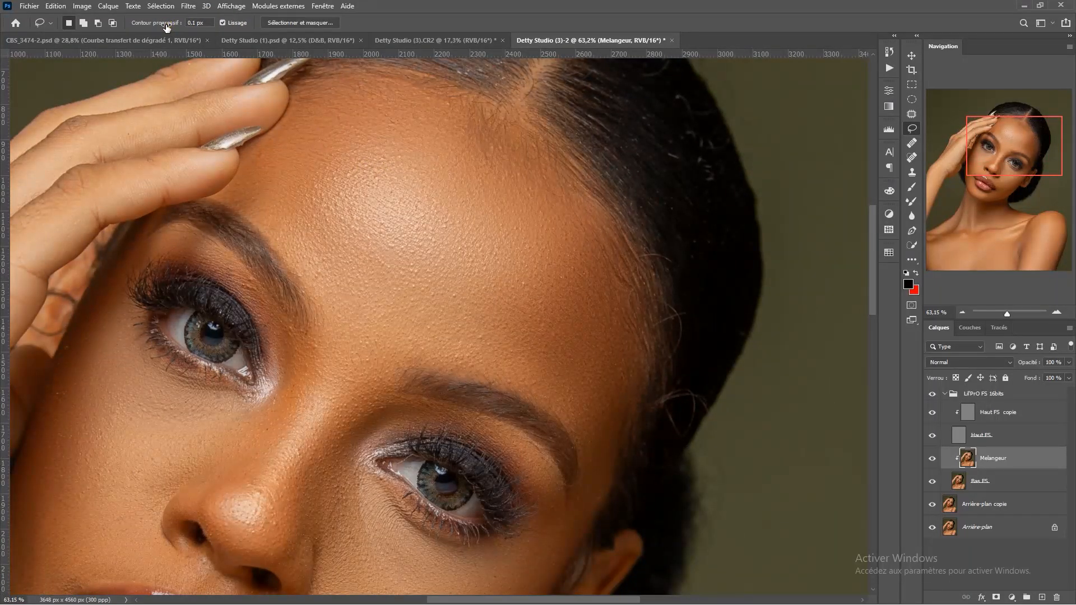
Set the Lasso feather to 15 px and select the forehead between the hairline and the eyebrows
text(15)
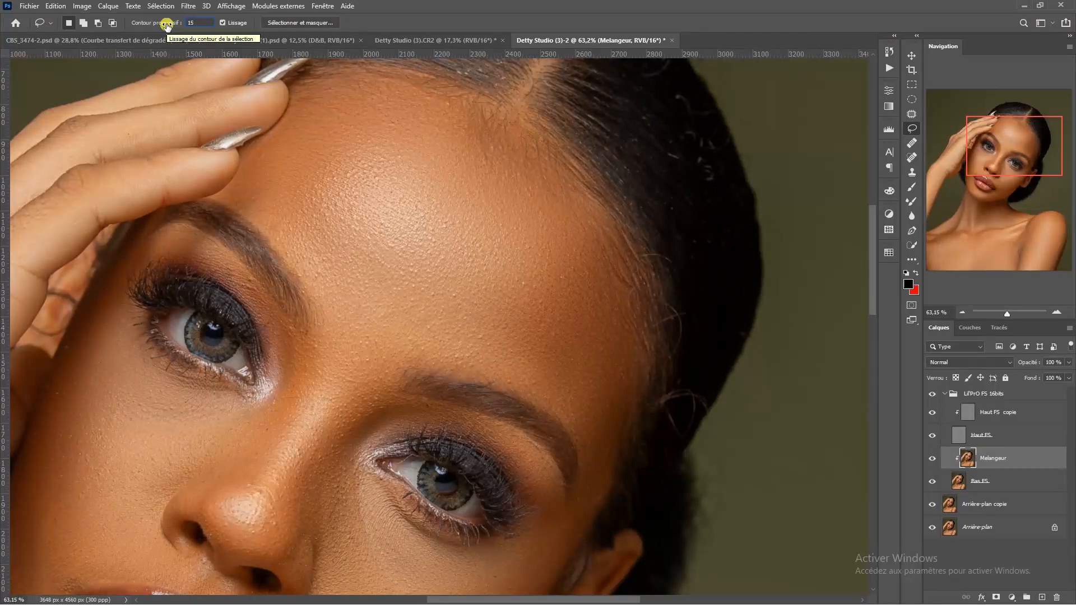
key(Return)
scroll(327, 241, down, 1)
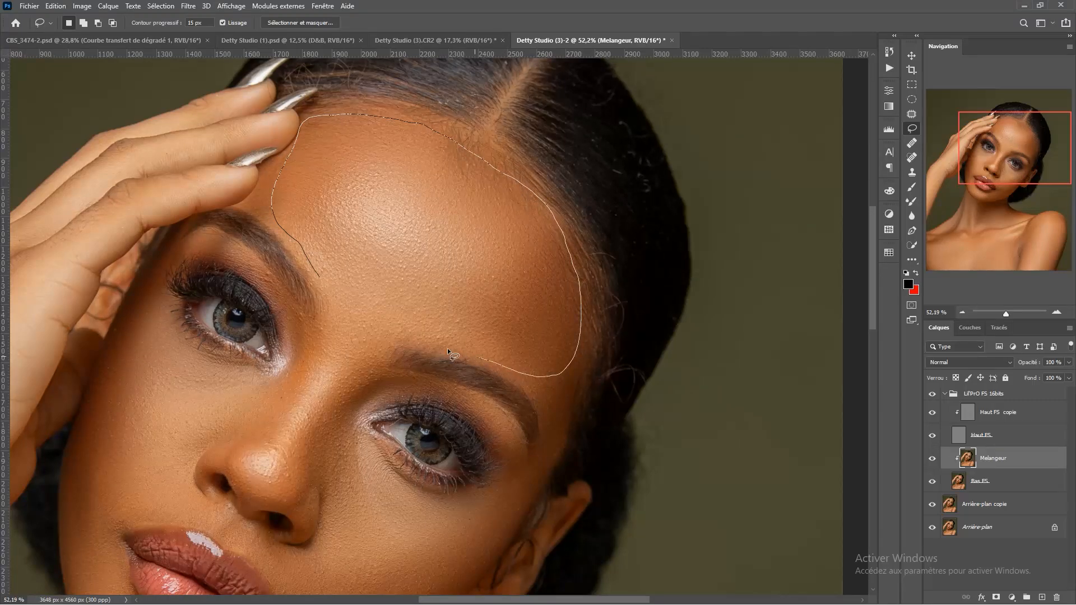
drag(313, 296, 315, 300)
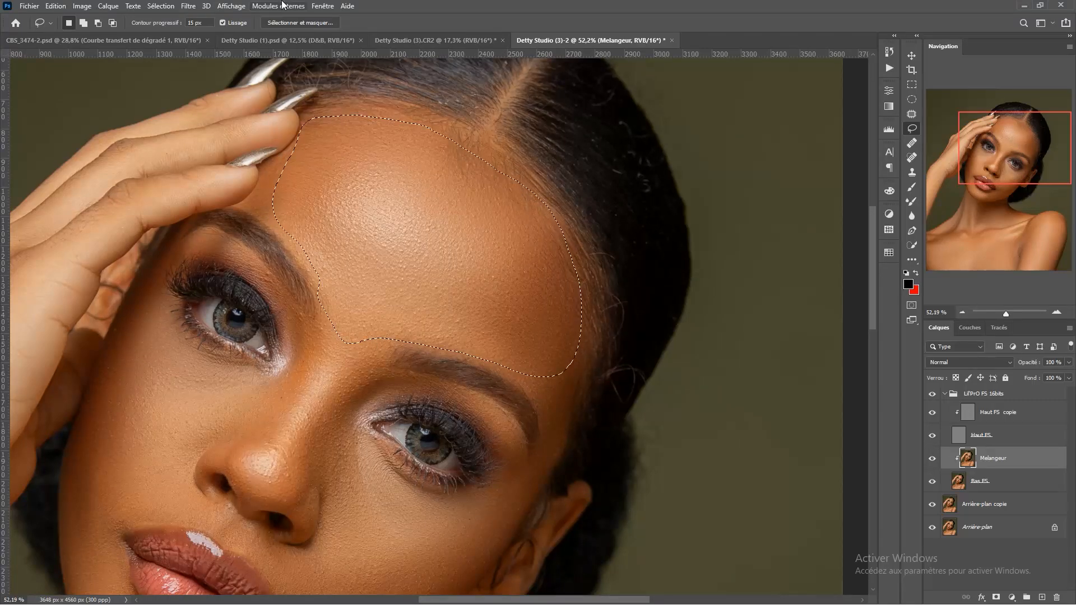
Apply a Gaussian Blur with a 30-pixel radius to the forehead selection and deselect it
click(187, 5)
mouse_move(196, 181)
click(377, 236)
click(377, 235)
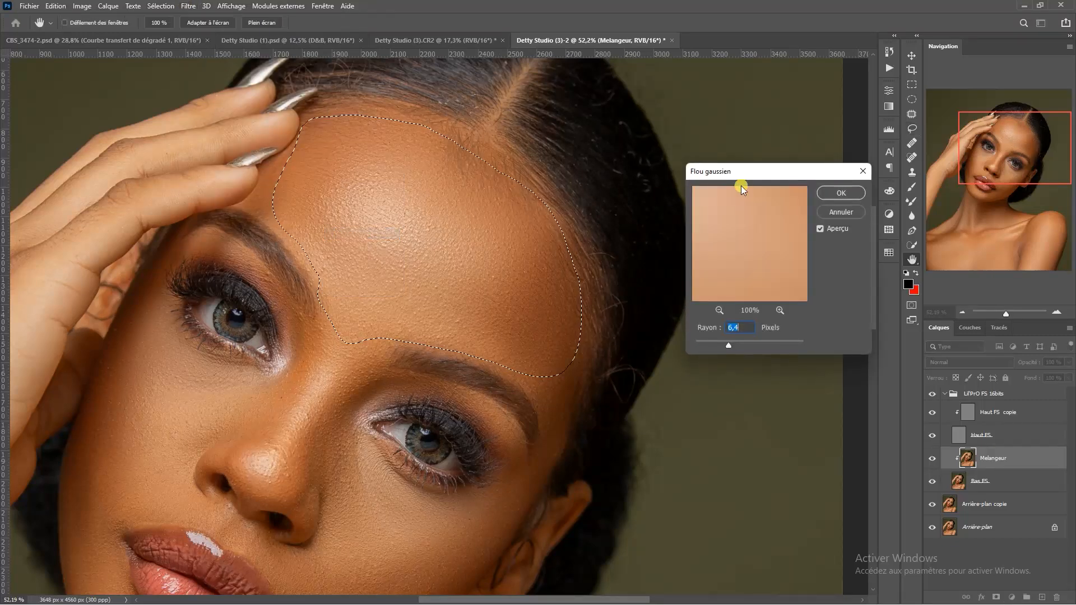
drag(776, 171, 797, 162)
click(753, 338)
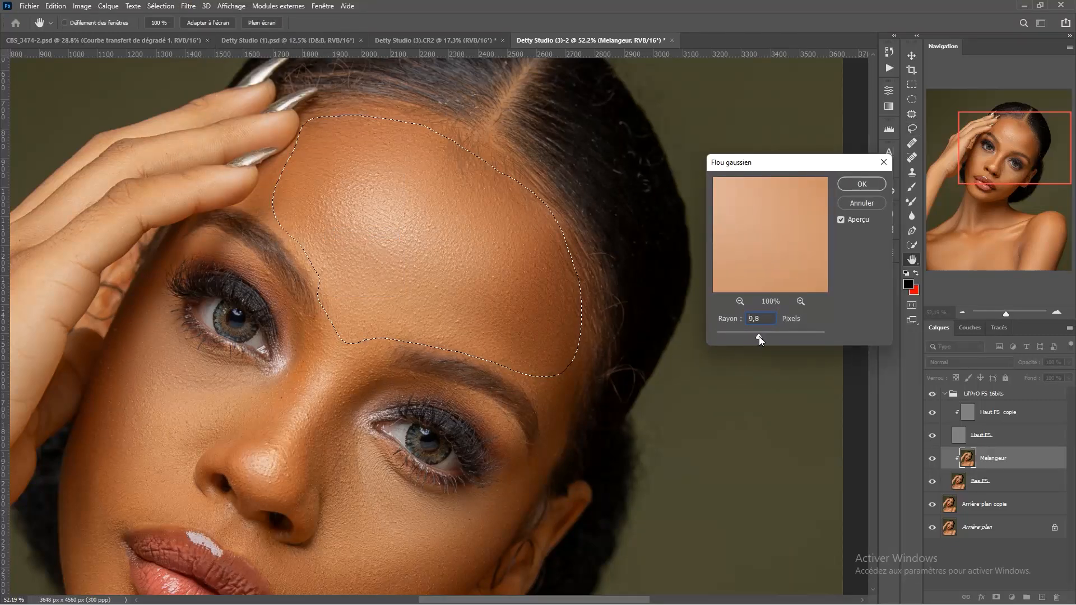
drag(761, 332, 784, 331)
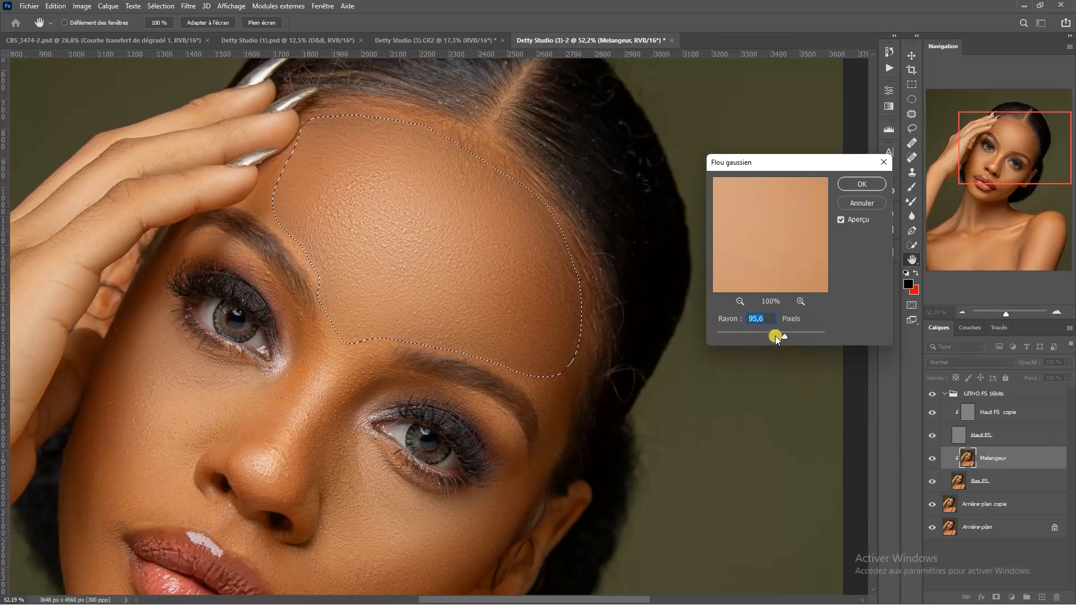
drag(775, 334, 776, 332)
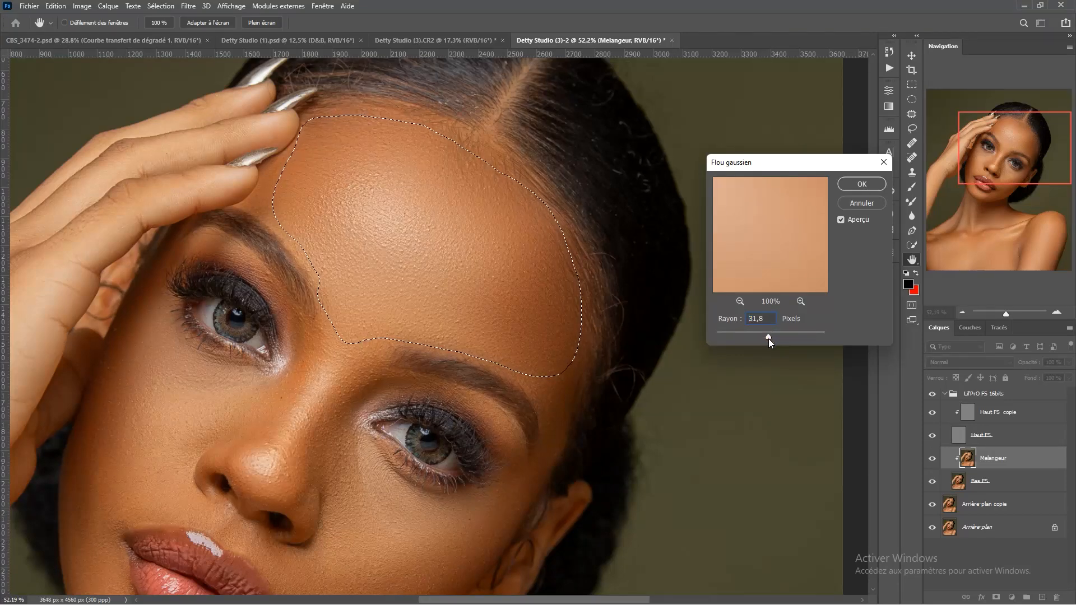
double_click(762, 318)
text(30)
key(Return)
key(ctrl+d)
Lasso the skin under the eye nearest the raised hand and apply the last Gaussian Blur to it
scroll(549, 285, down, 4)
scroll(425, 241, up, 3)
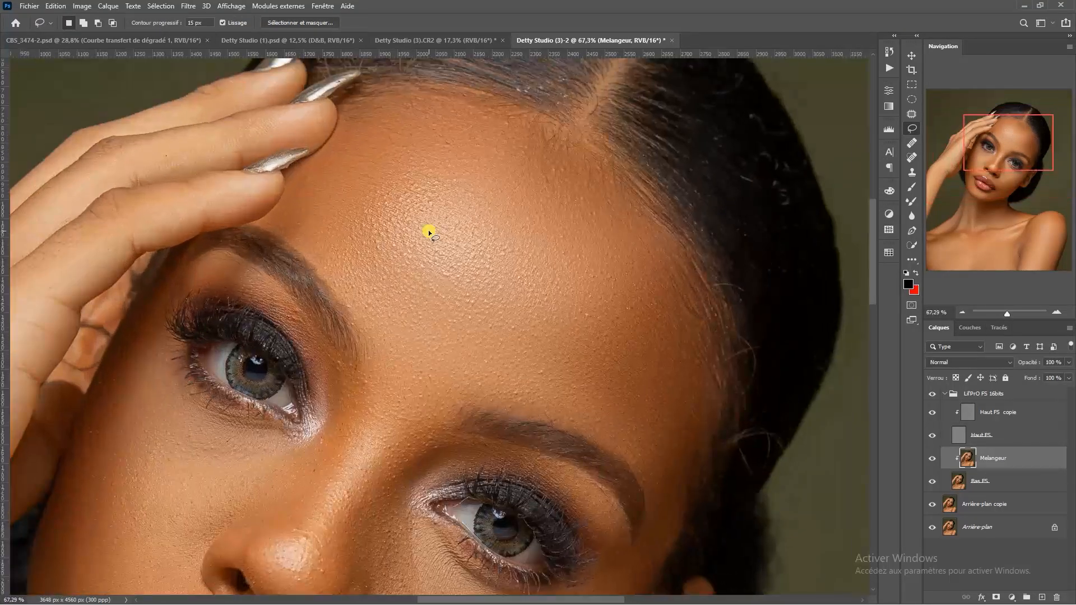
scroll(428, 227, down, 5)
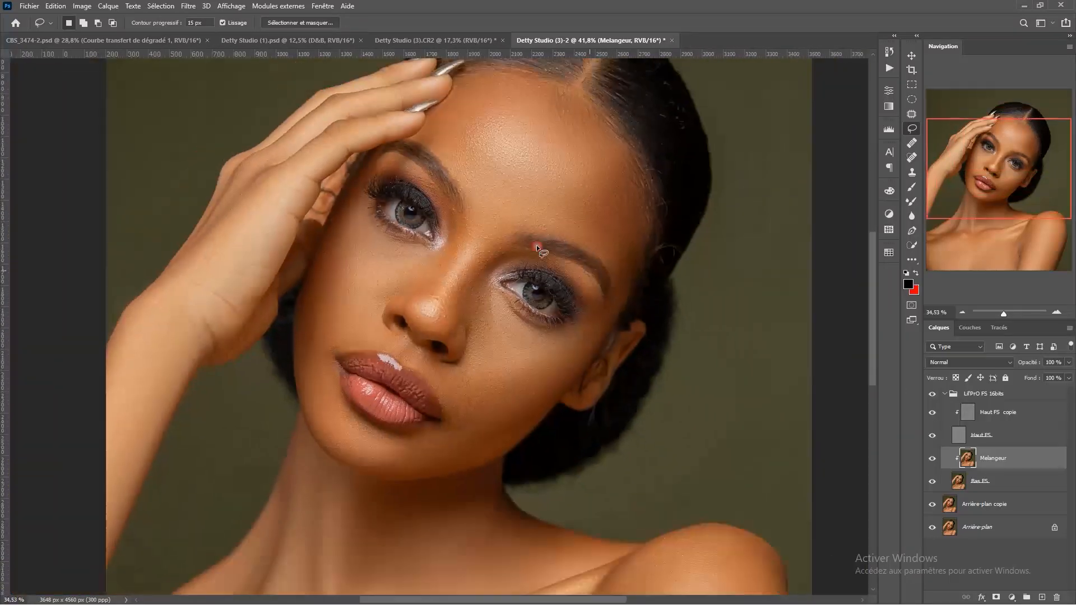
scroll(520, 244, up, 4)
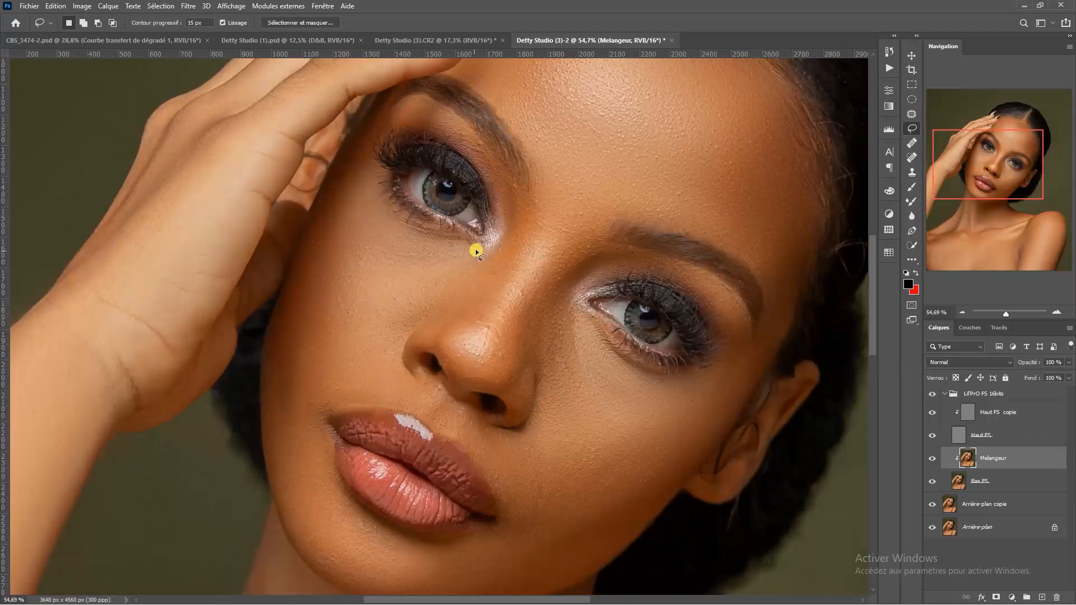
drag(450, 244, 469, 255)
key(Return)
drag(405, 270, 469, 246)
right_click(533, 148)
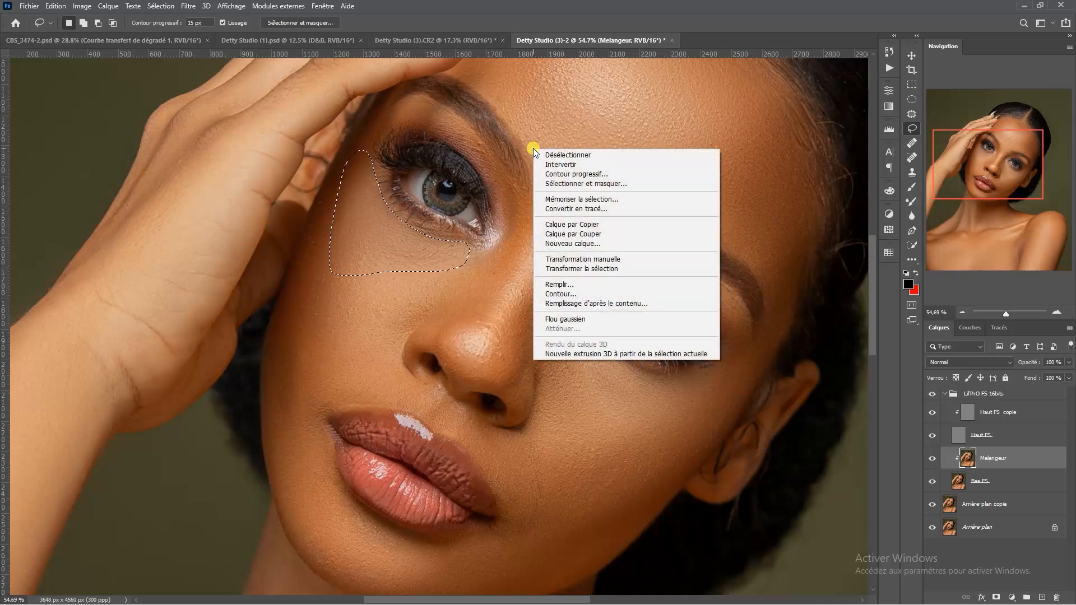
click(572, 318)
scroll(394, 263, down, 2)
Lasso areas of the cheek on the raised-hand side and apply the last Gaussian Blur to each of them
drag(394, 264, 542, 218)
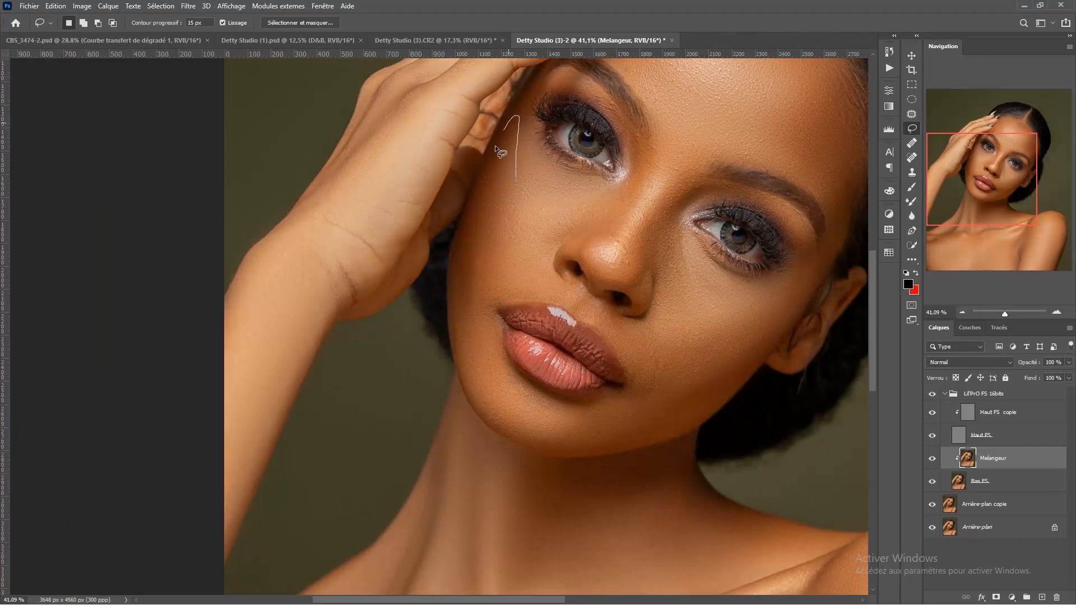
drag(485, 312, 486, 308)
right_click(677, 147)
click(716, 312)
click(592, 211)
drag(552, 251, 600, 194)
right_click(712, 169)
click(737, 337)
click(586, 233)
Lasso the cheek between the other eye, the ear and the mouth, and soften it with the last Gaussian Blur
scroll(586, 233, up, 2)
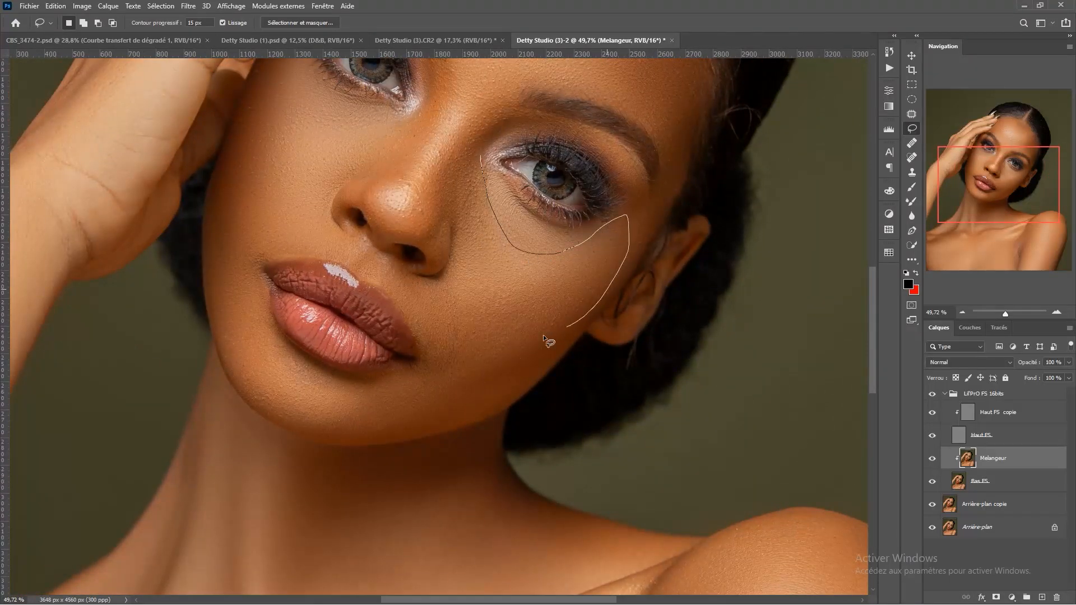
drag(460, 151, 480, 156)
right_click(546, 139)
click(577, 308)
right_click(599, 101)
click(628, 273)
Lasso the upper eyelid below the eyebrow on the ear side, reapply the Gaussian Blur and deselect
drag(444, 179, 536, 278)
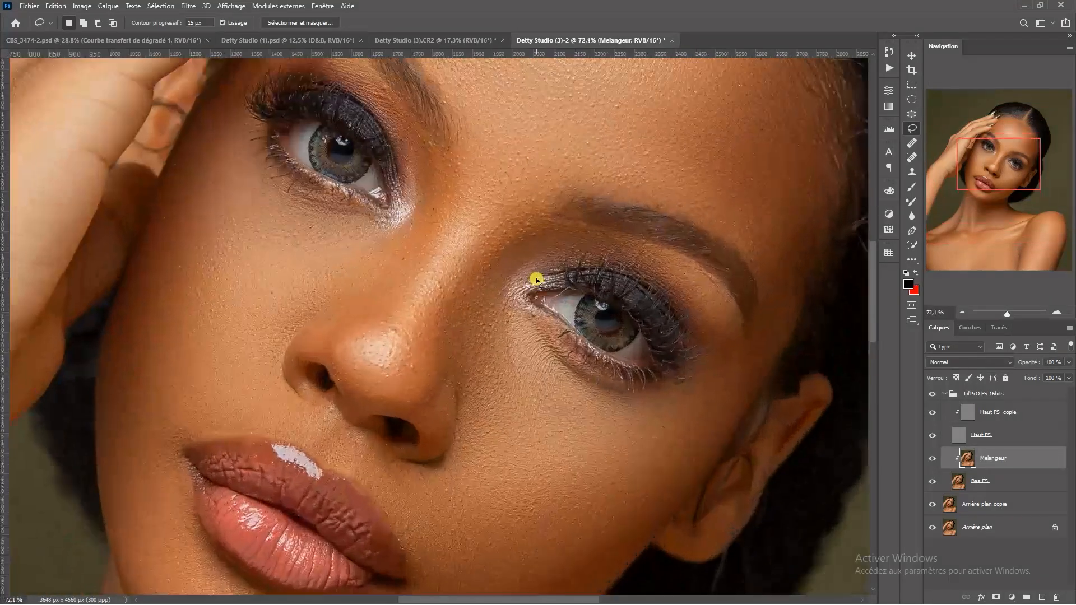
scroll(493, 214, down, 5)
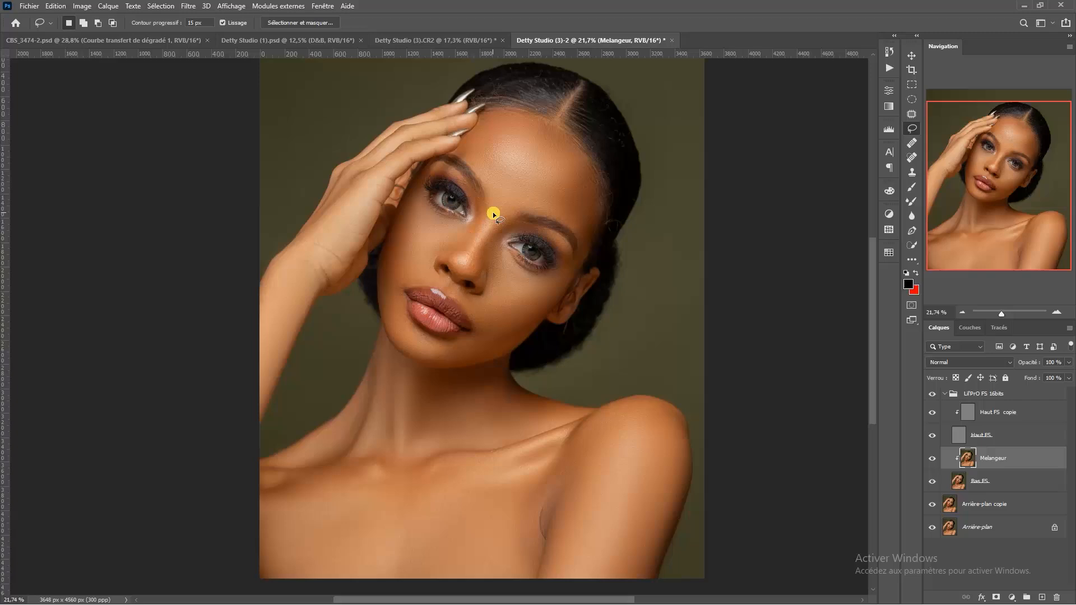
drag(450, 275, 499, 280)
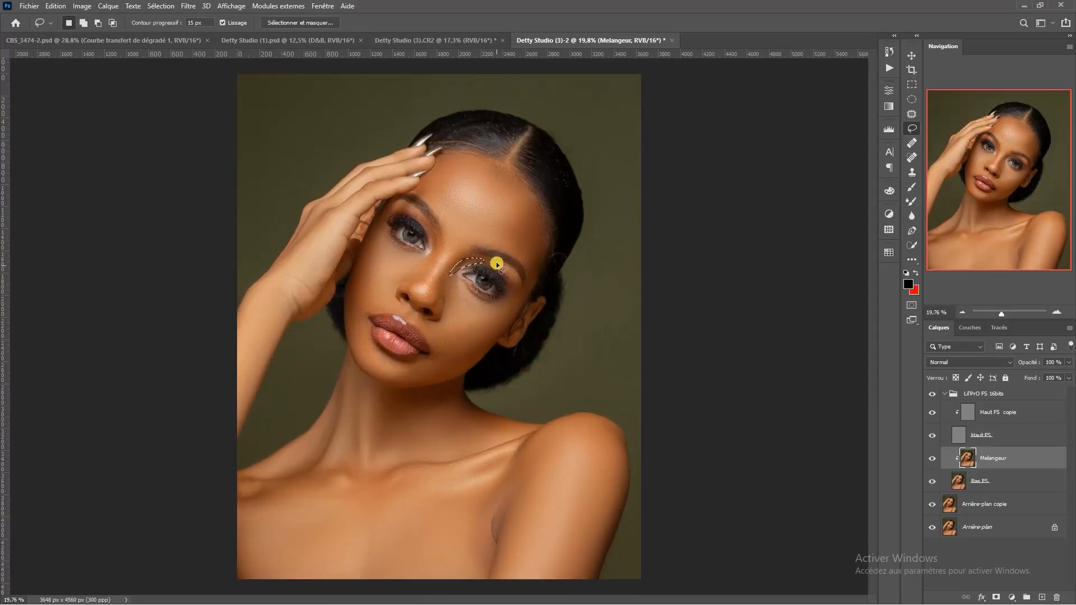
scroll(496, 261, up, 4)
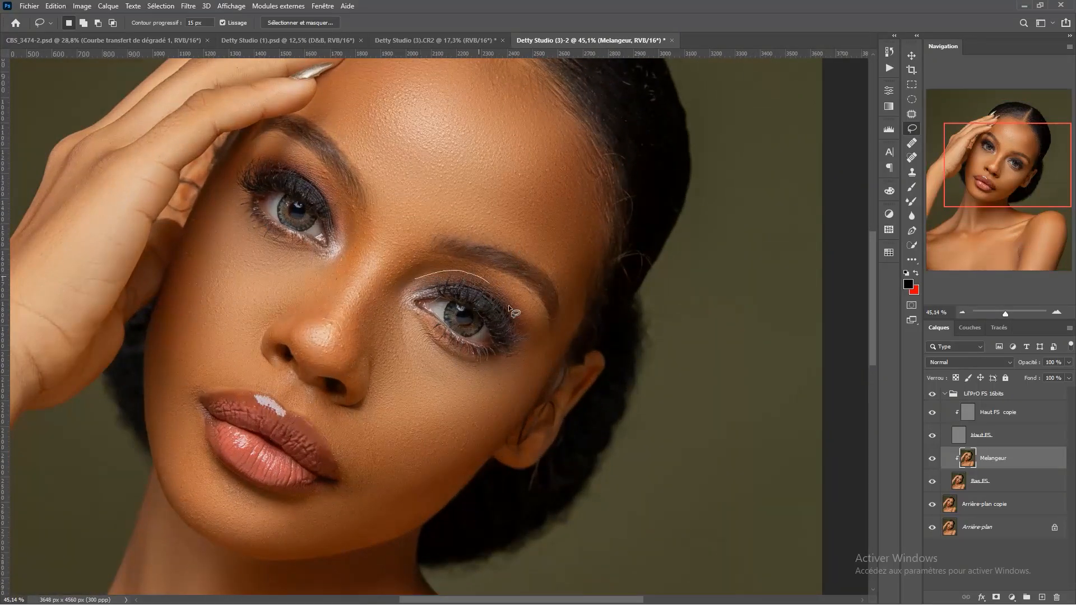
drag(540, 295, 460, 251)
right_click(546, 203)
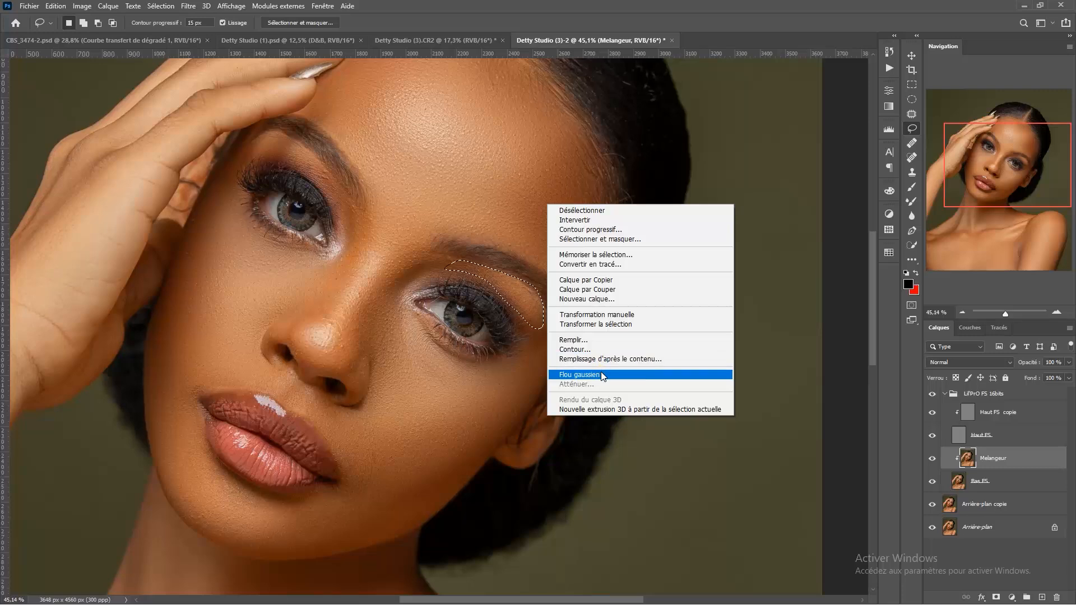
click(565, 210)
Lasso the upper eyelid of the eye nearest the raised hand, reapply the Gaussian Blur and deselect
scroll(487, 281, down, 4)
scroll(435, 167, up, 4)
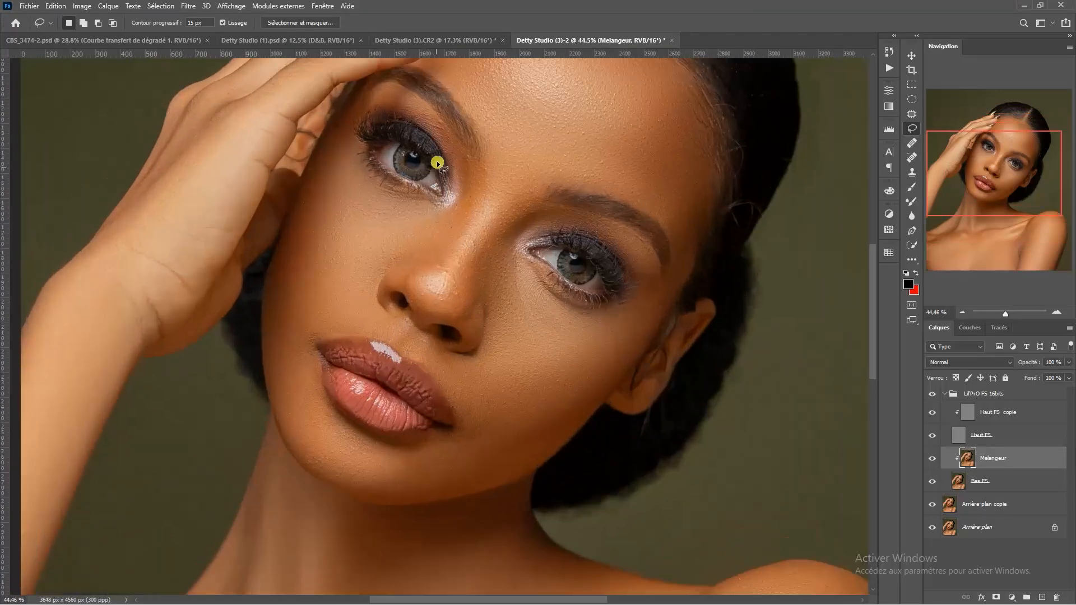
mouse_move(475, 271)
mouse_down()
mouse_move(423, 216)
mouse_move(386, 214)
mouse_up()
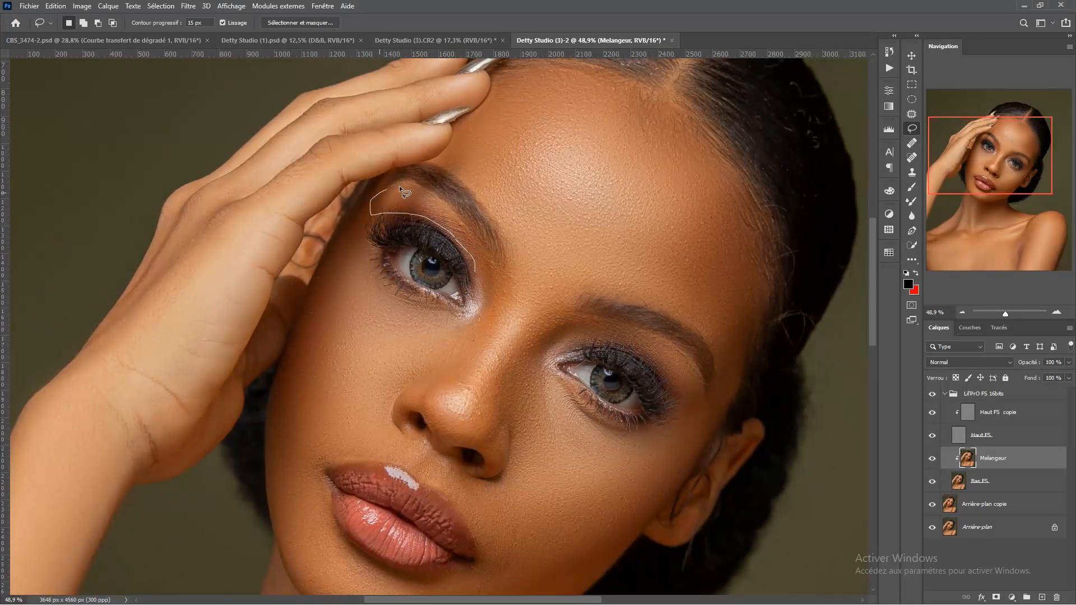
drag(490, 284, 488, 281)
right_click(557, 221)
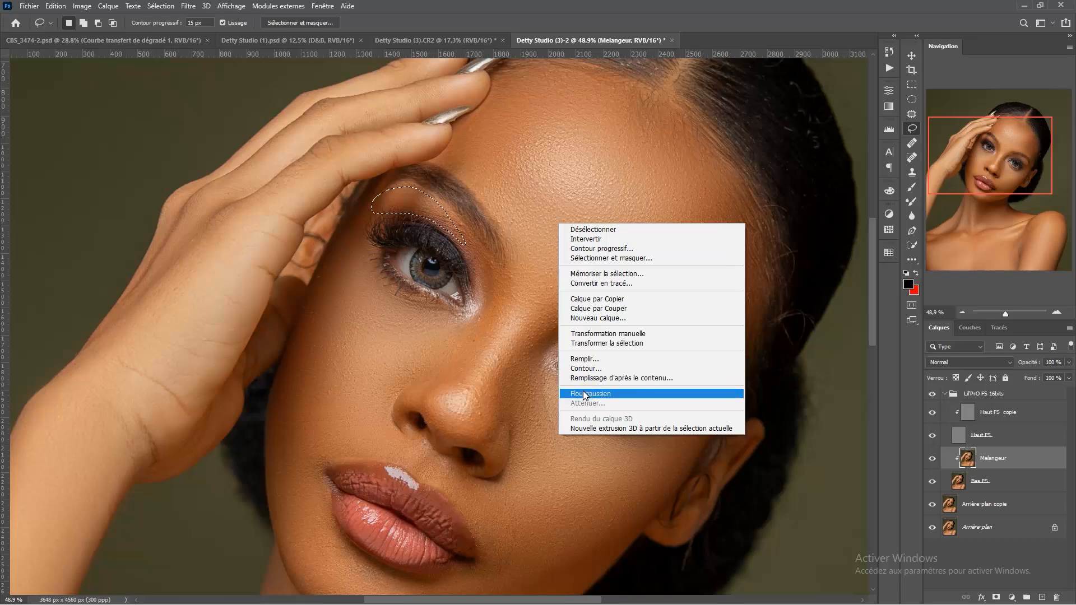
click(577, 228)
Lasso the lower cheek along the jawline from the ear towards the chin, reapply the Gaussian Blur and deselect
scroll(497, 308, down, 4)
scroll(487, 259, up, 5)
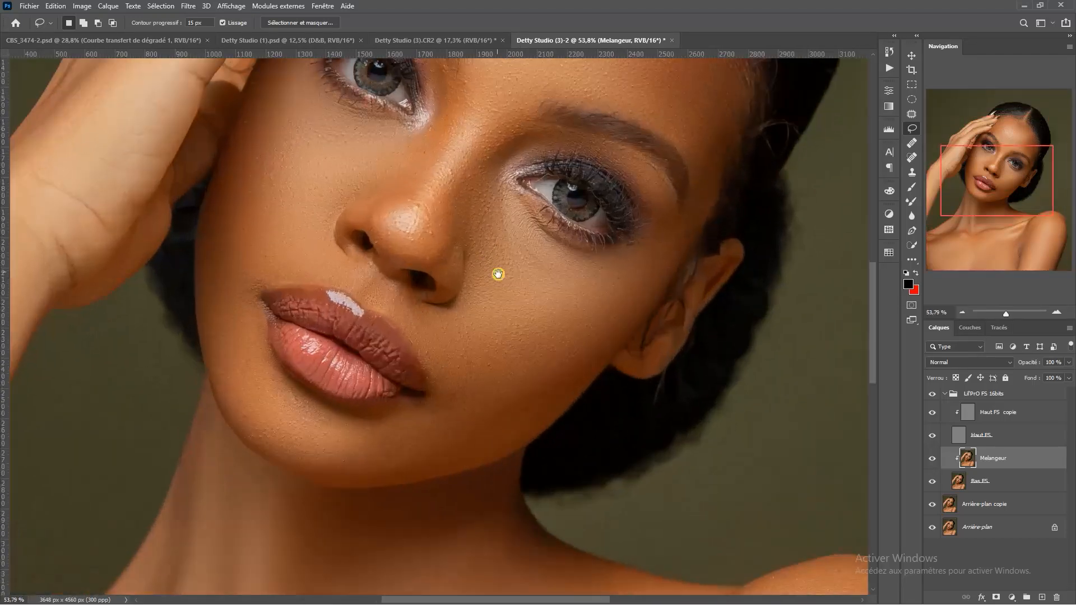
drag(487, 260, 488, 147)
mouse_move(536, 227)
mouse_down()
mouse_move(619, 183)
mouse_move(555, 270)
mouse_up()
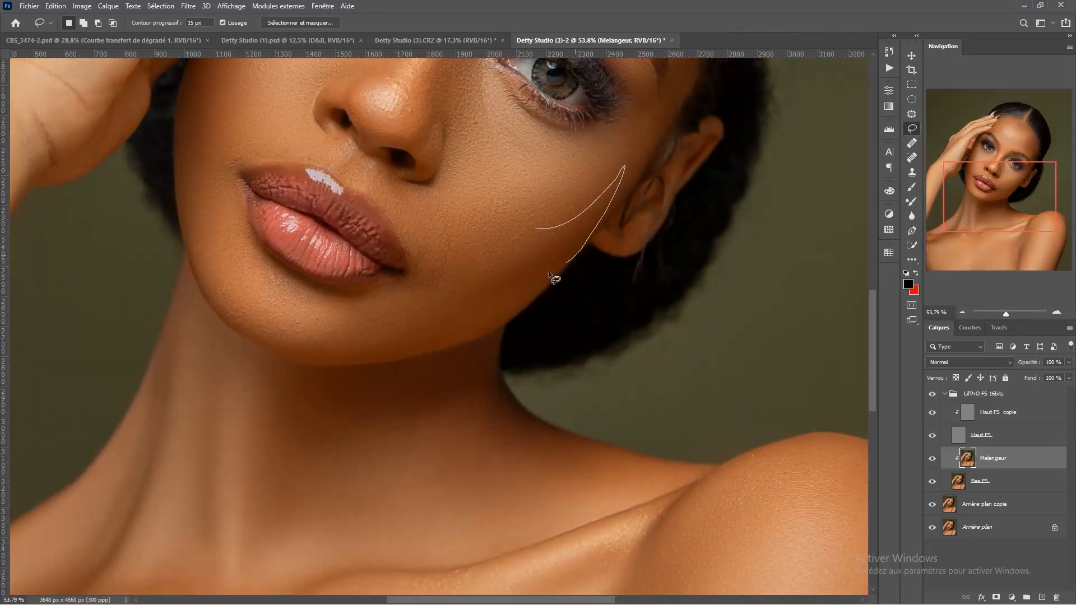
drag(528, 221, 531, 215)
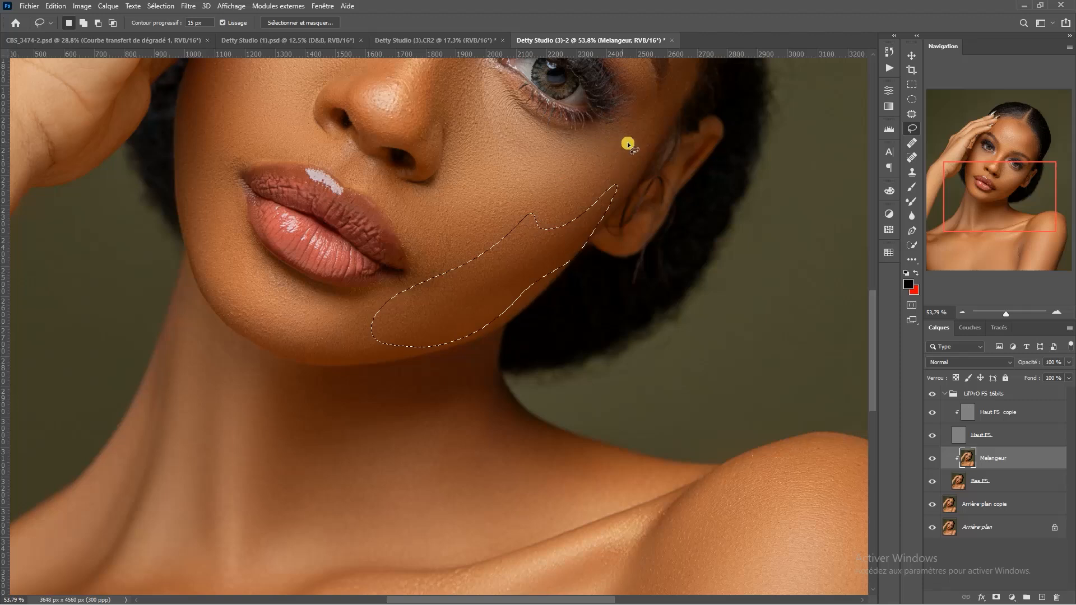
right_click(632, 127)
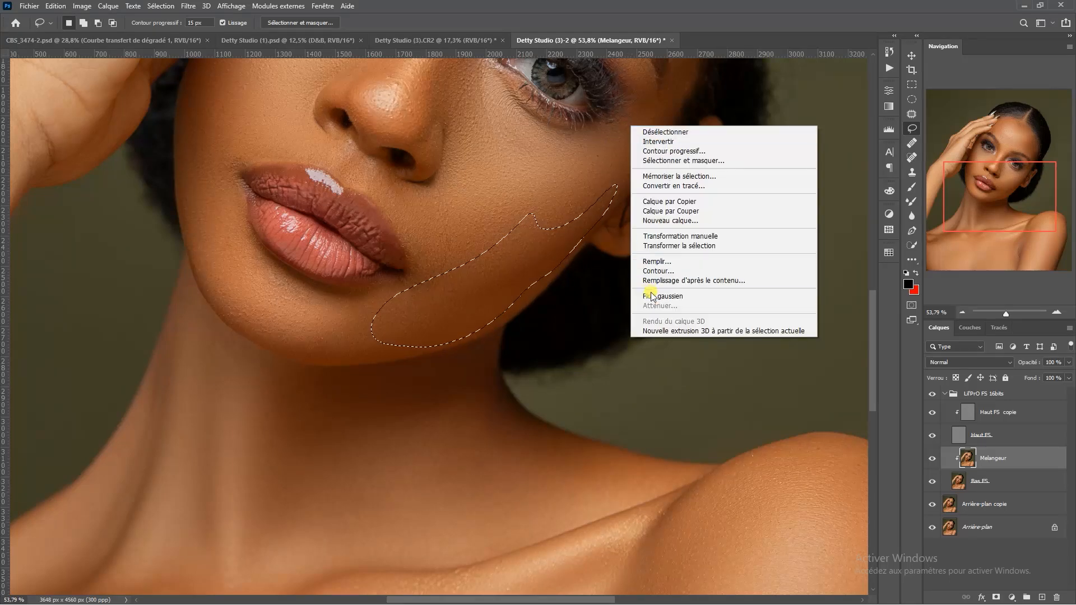
key(Escape)
click(489, 234)
Lasso the chin and the skin around the lower lip up to the mouth corner, and reapply the Gaussian Blur
scroll(608, 272, down, 2)
scroll(608, 272, up, 3)
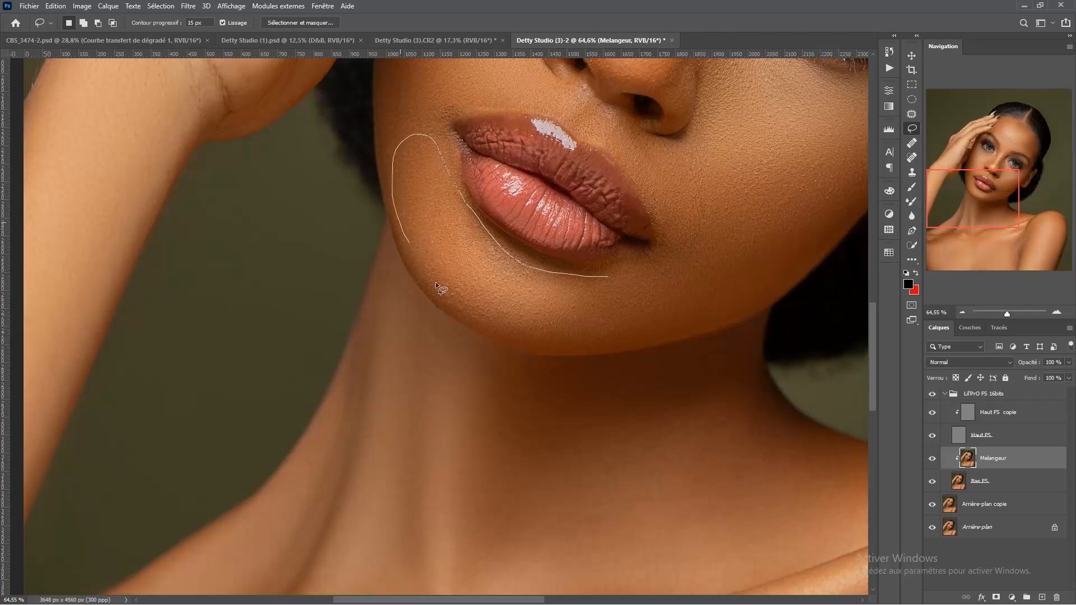
drag(607, 330, 610, 279)
right_click(731, 192)
click(784, 362)
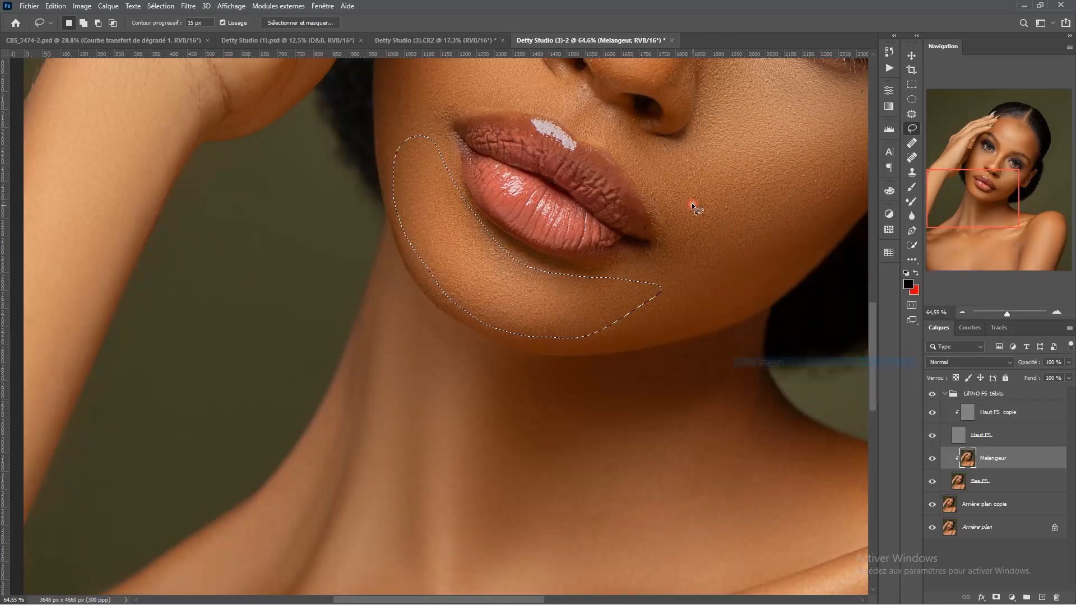
scroll(519, 227, down, 1)
Lasso the neck area above the collarbone towards the visible shoulder, apply a Gaussian Blur with an adjusted radius and deselect
scroll(519, 227, down, 3)
scroll(412, 291, up, 2)
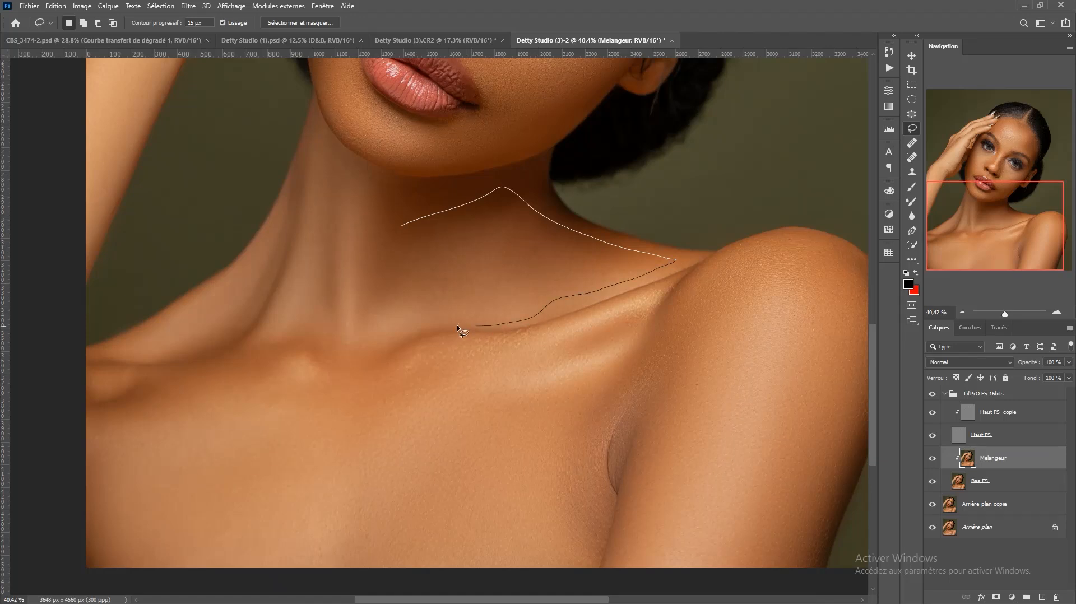
drag(366, 334, 402, 227)
click(188, 6)
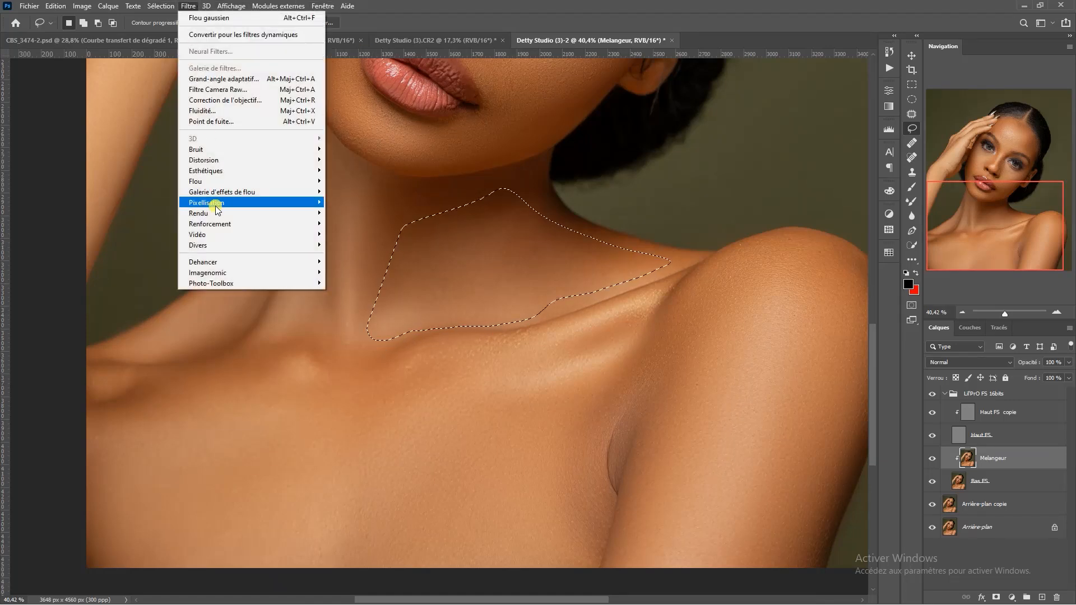
mouse_move(218, 182)
click(348, 234)
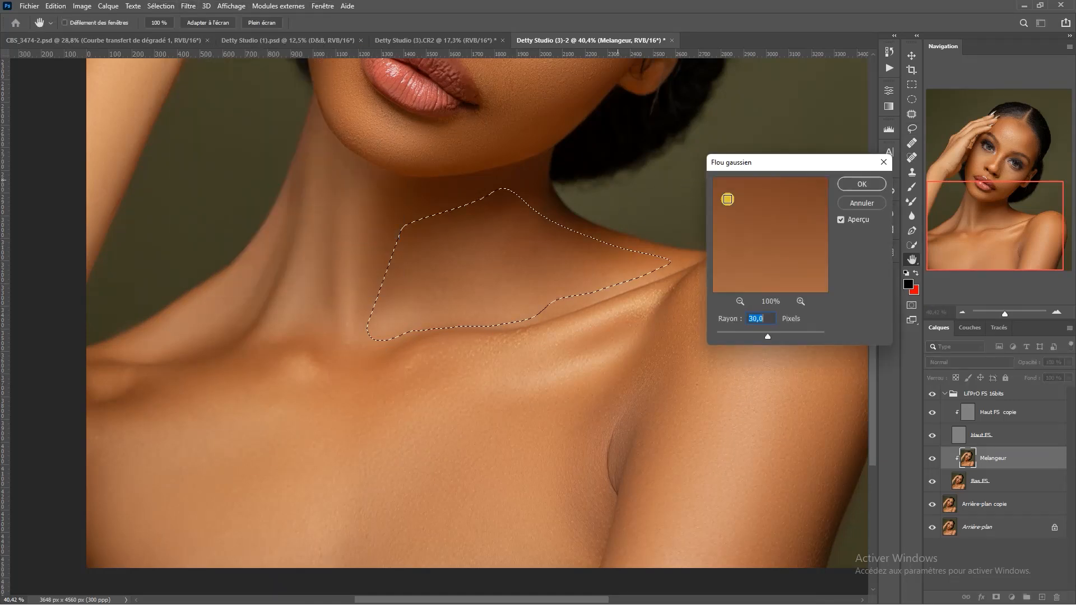
drag(777, 335, 760, 329)
key(Return)
drag(710, 327, 670, 314)
key(ctrl+d)
Lasso the narrow vertical strip of the neck on the raised-hand side and reapply the Gaussian Blur
drag(387, 287, 469, 274)
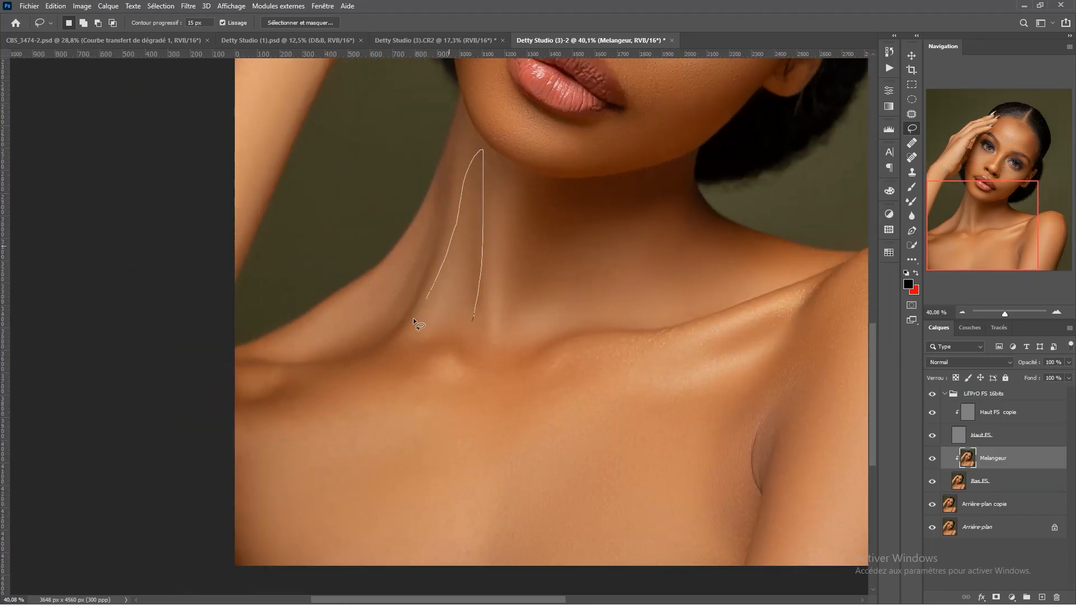
drag(464, 352, 472, 328)
right_click(611, 227)
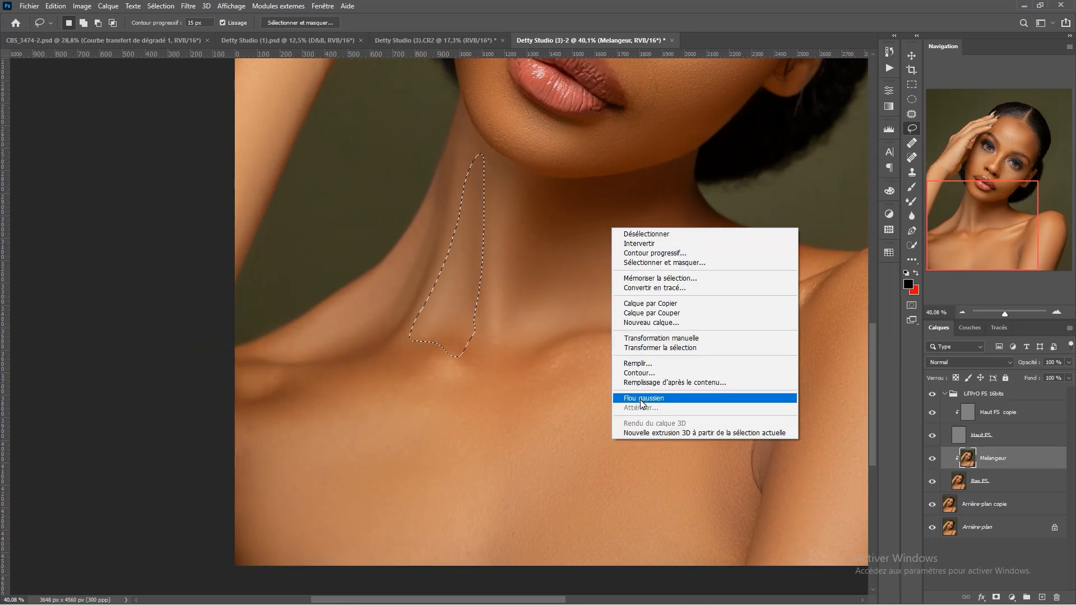
click(645, 461)
Lasso the slope from the neck to the shoulder on the raised-arm side, reapply the Gaussian Blur and deselect
scroll(571, 177, down, 4)
drag(437, 290, 490, 291)
scroll(490, 290, up, 3)
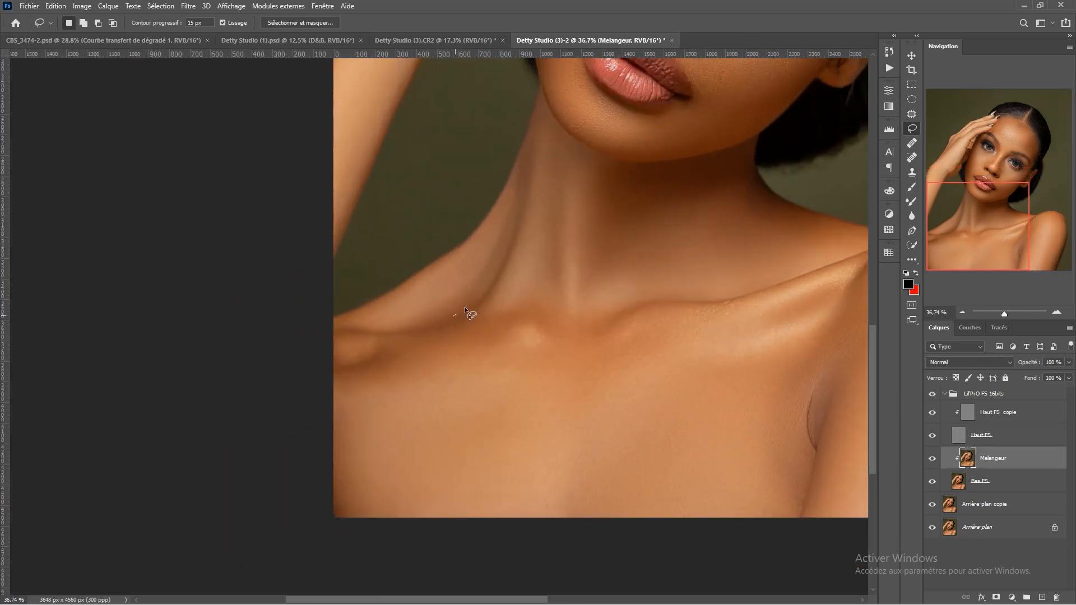
drag(433, 327, 453, 318)
right_click(648, 196)
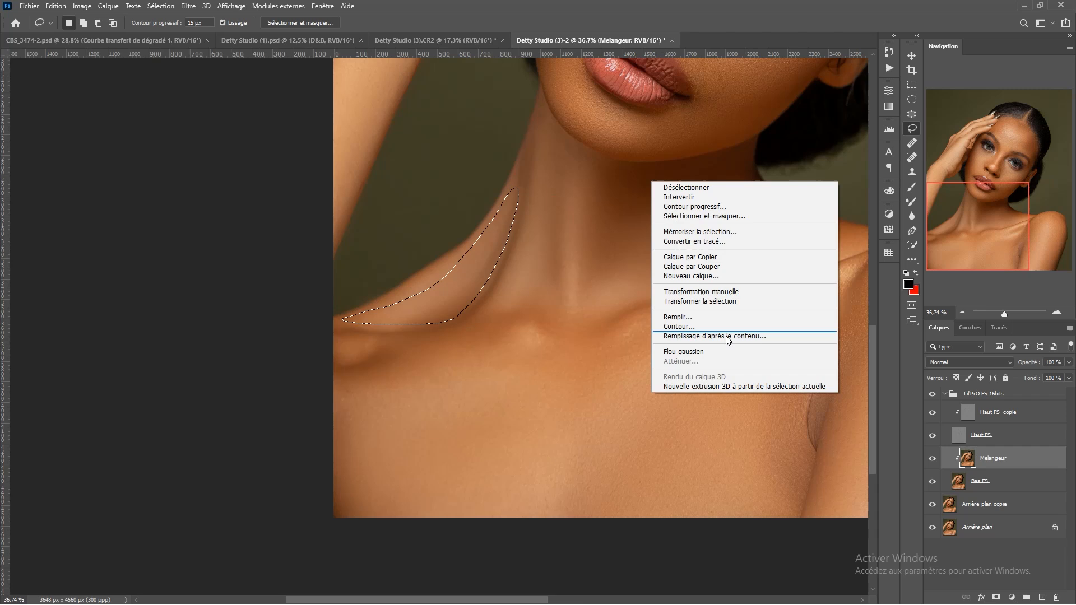
click(701, 352)
key(ctrl+d)
Lasso the chest below the collarbone on the raised-arm side, reapply the Gaussian Blur and deselect
scroll(515, 297, down, 3)
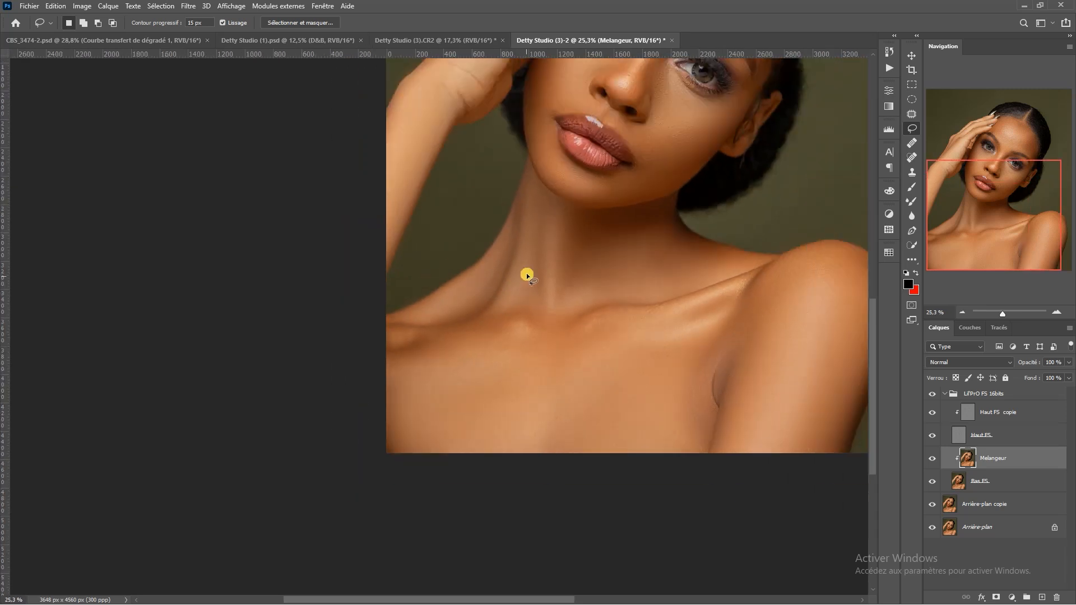
scroll(650, 319, down, 2)
scroll(468, 421, up, 2)
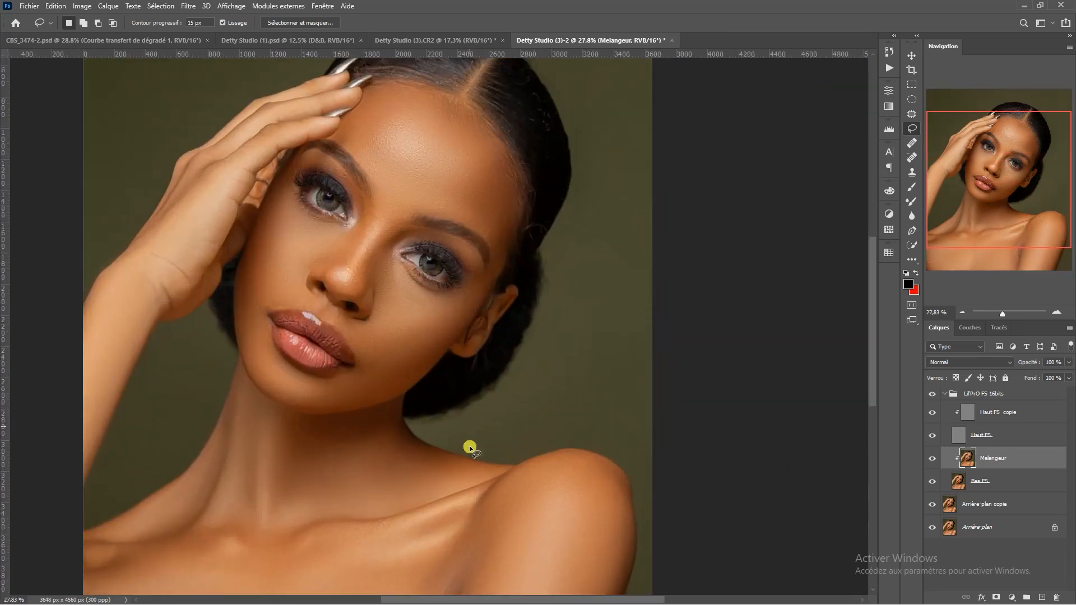
scroll(679, 247, up, 3)
scroll(371, 363, up, 2)
drag(390, 334, 451, 291)
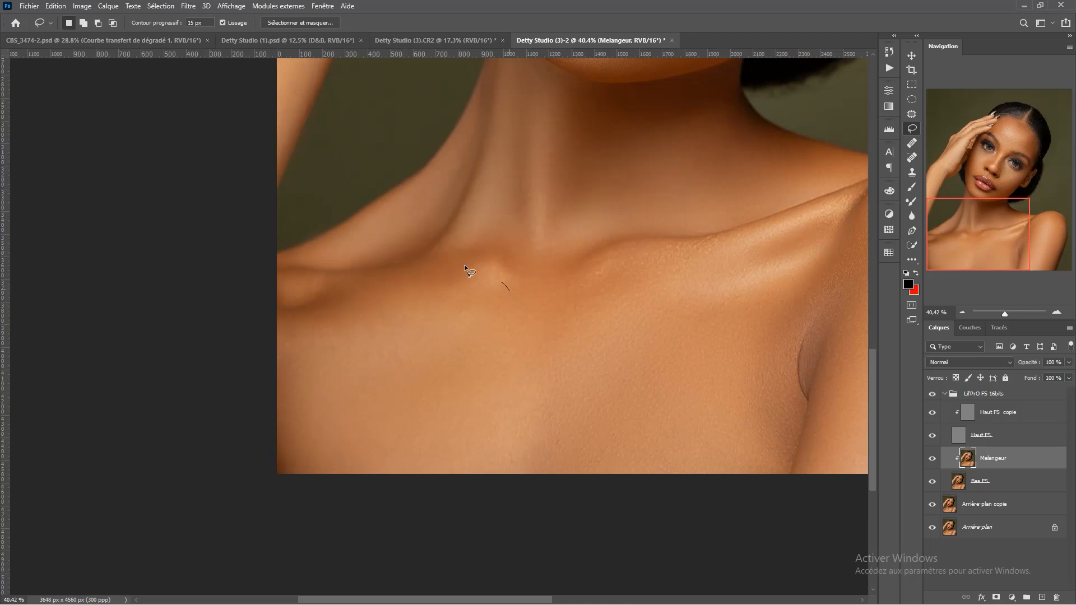
mouse_move(344, 520)
mouse_down()
mouse_move(533, 366)
mouse_move(509, 291)
mouse_up()
right_click(613, 240)
click(639, 411)
key(ctrl+d)
Lasso the chest below the collarbone on the lowered-arm side, reapply the Gaussian Blur and deselect
drag(644, 285, 441, 294)
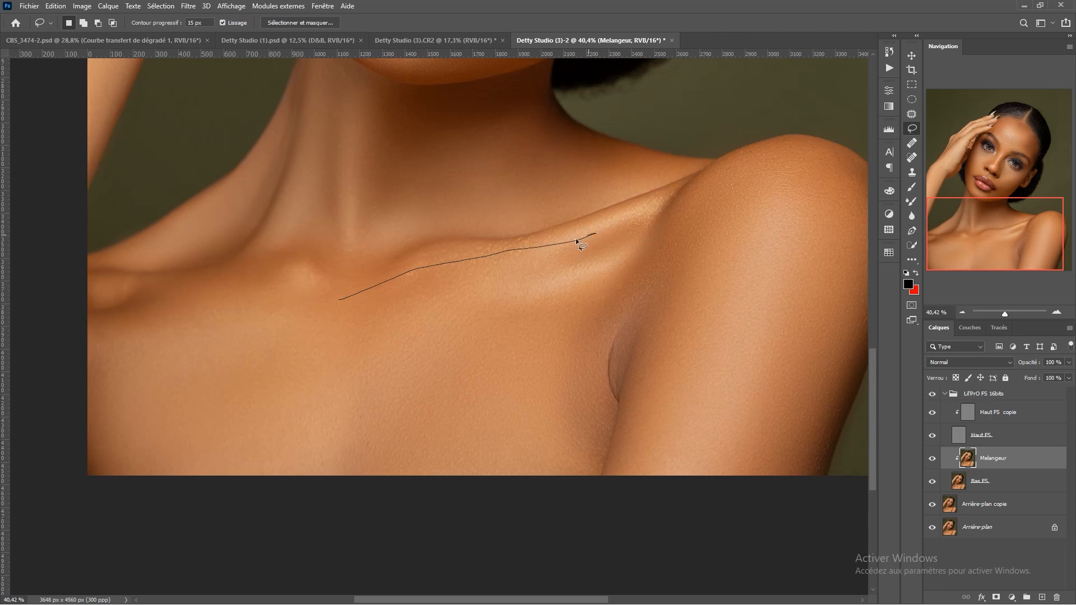
drag(374, 490, 344, 483)
right_click(366, 205)
click(426, 374)
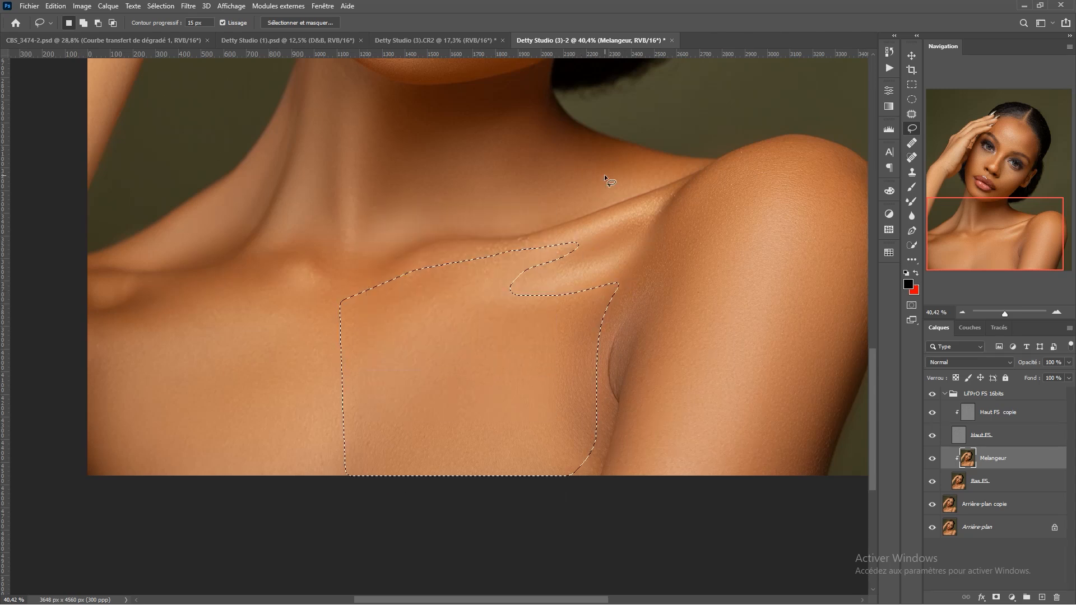
key(ctrl+d)
Lasso the rounded shoulder and upper arm on the lowered-arm side, reapply the Gaussian Blur and deselect
scroll(608, 182, down, 2)
scroll(643, 243, right, 3)
scroll(466, 269, up, 1)
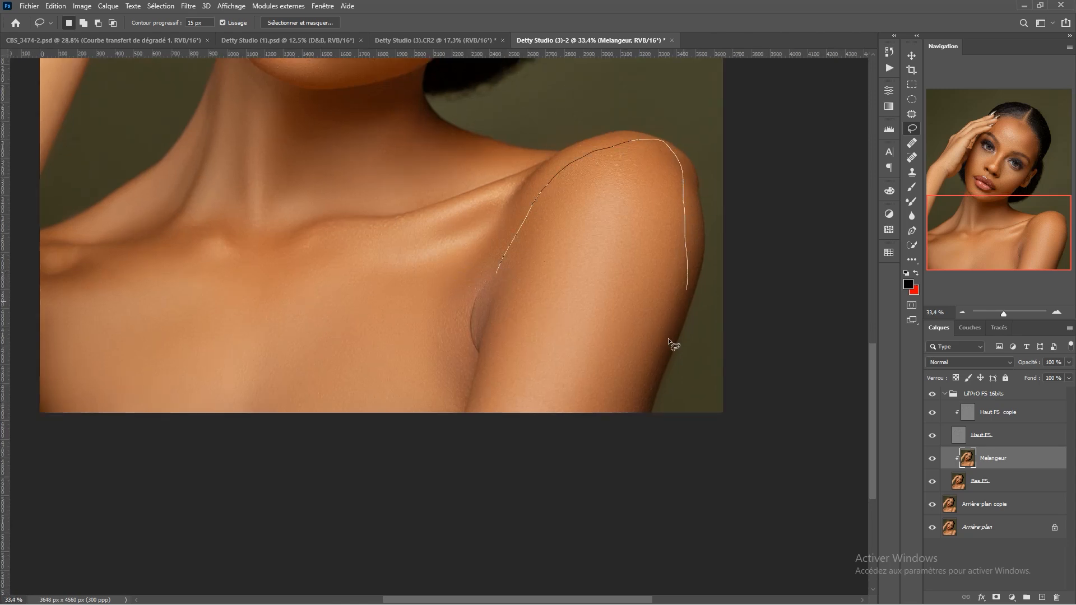
drag(512, 306, 501, 291)
right_click(519, 106)
click(585, 271)
key(ctrl+d)
Lasso the transition between the chest and the lowered arm near the armpit and reapply the Gaussian Blur
scroll(601, 215, up, 5)
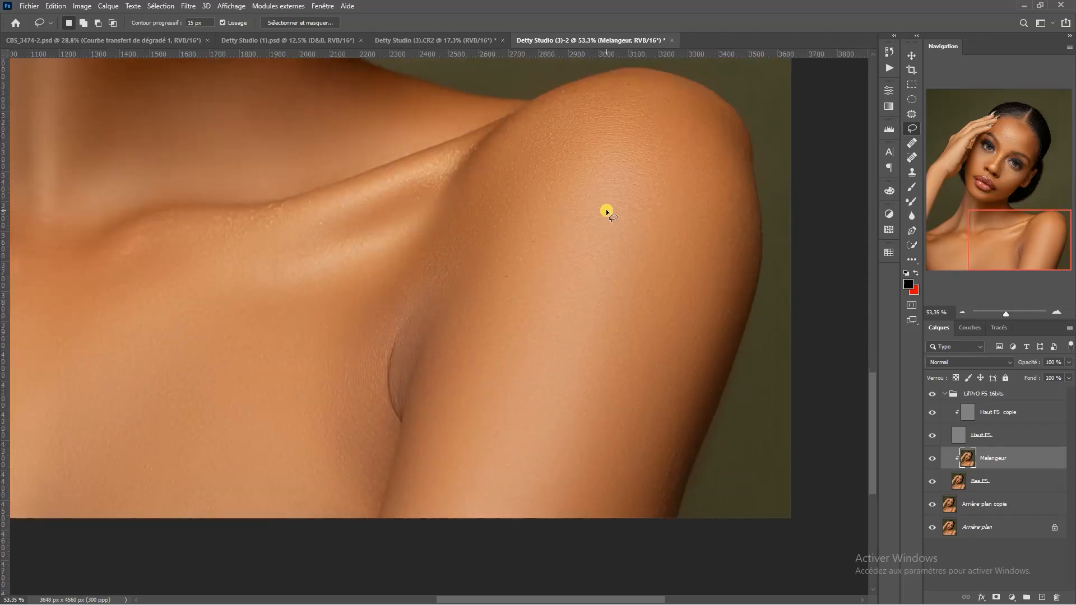
scroll(603, 206, down, 8)
drag(418, 331, 538, 571)
scroll(634, 440, up, 10)
mouse_move(631, 418)
mouse_down()
mouse_move(641, 326)
mouse_move(698, 301)
mouse_up()
drag(579, 318, 380, 348)
drag(405, 418, 540, 357)
right_click(472, 250)
click(520, 421)
Lasso the skin just below the collarbone near the lowered-arm shoulder, reapply the Gaussian Blur and deselect
scroll(501, 230, down, 5)
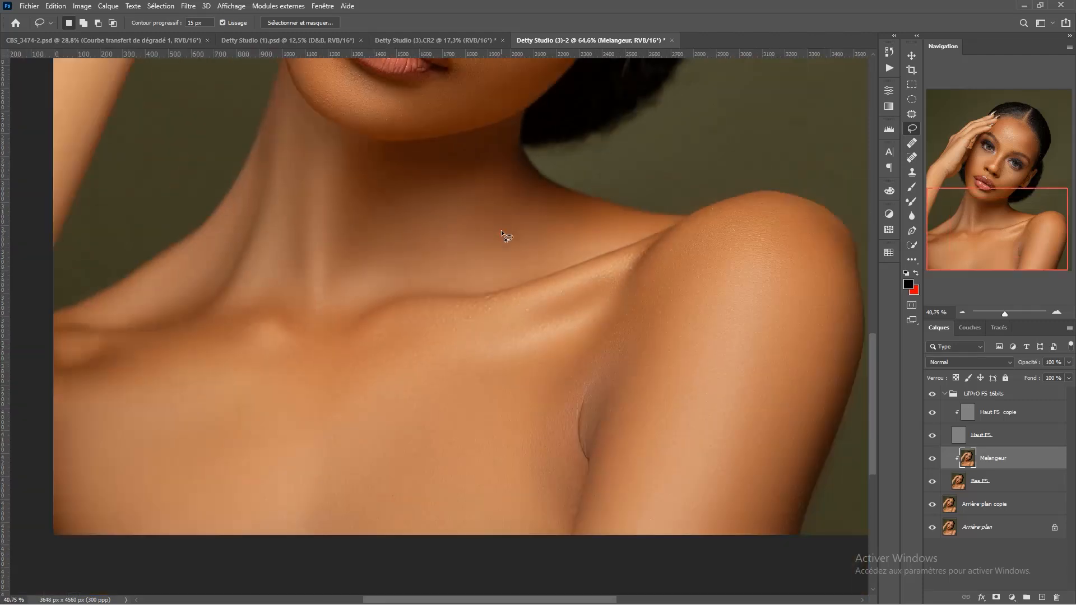
scroll(589, 334, up, 2)
drag(537, 370, 608, 335)
drag(550, 436, 455, 427)
right_click(681, 122)
click(711, 282)
key(ctrl+d)
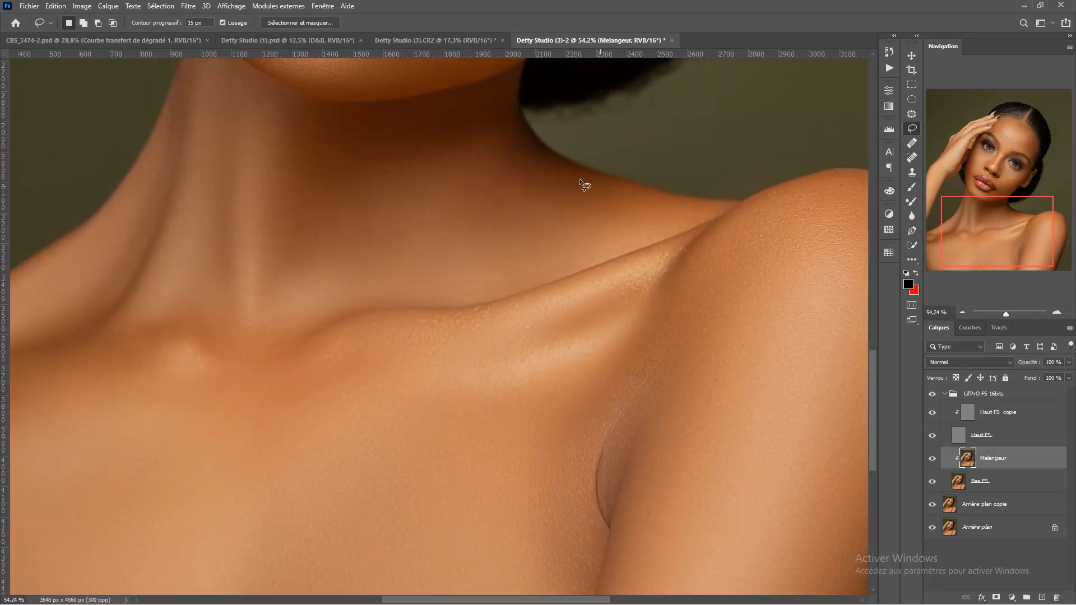
Collapse the Lil'PrO FS 16bits group and toggle its visibility to compare the skin before and after smoothing
scroll(579, 178, down, 5)
scroll(489, 200, up, 6)
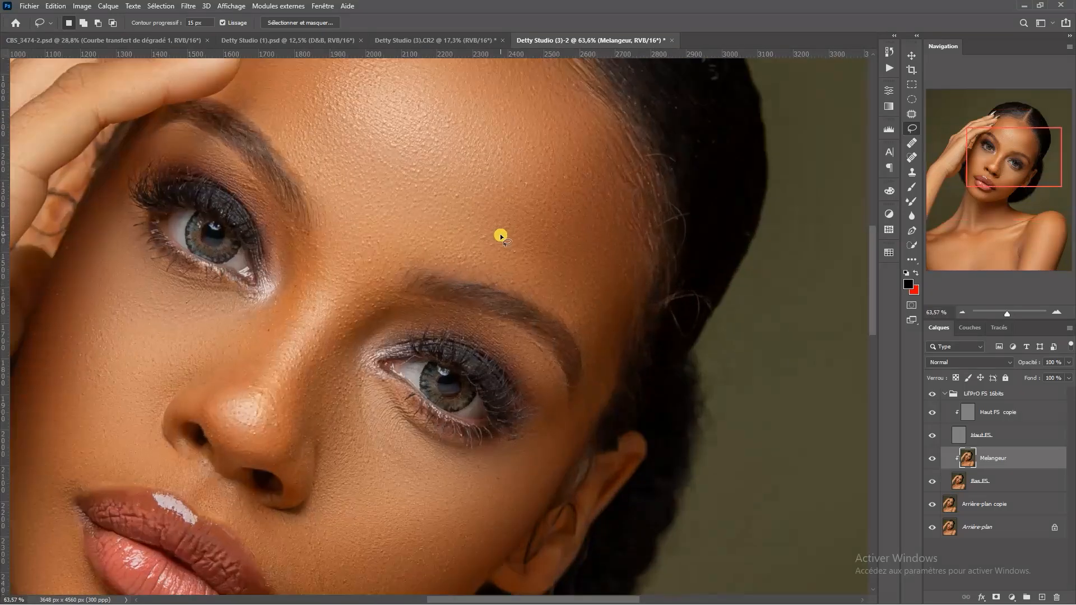
scroll(500, 233, down, 5)
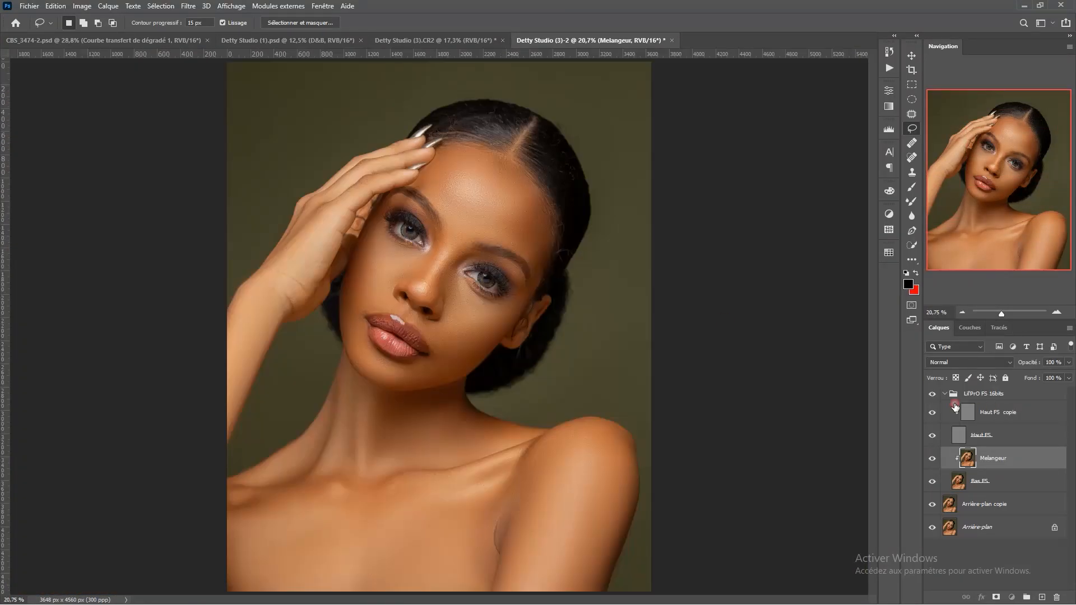
click(946, 394)
click(934, 395)
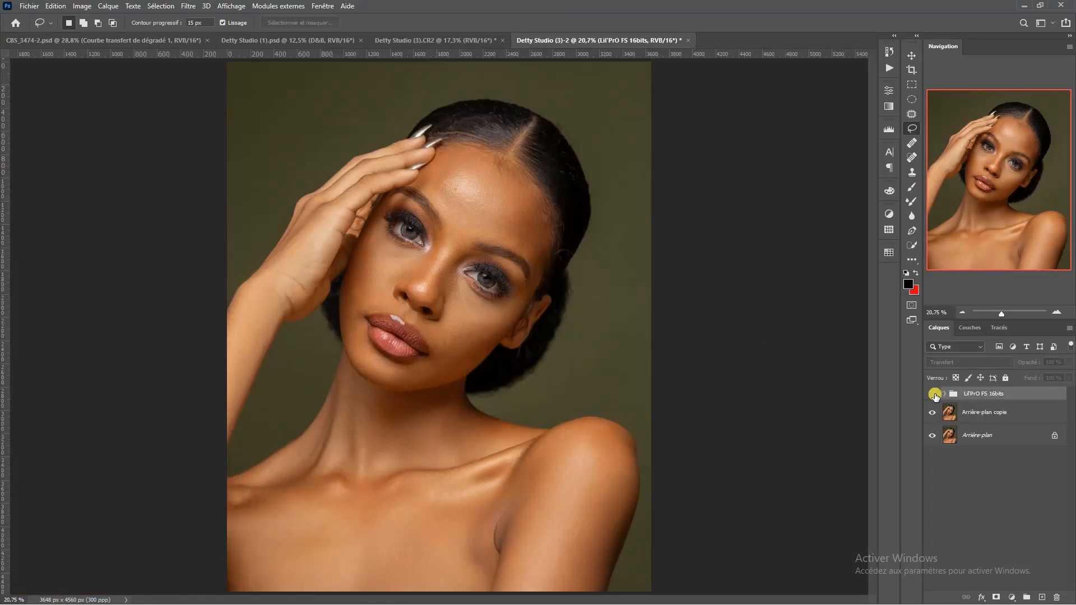
click(934, 394)
click(935, 395)
click(935, 394)
click(934, 395)
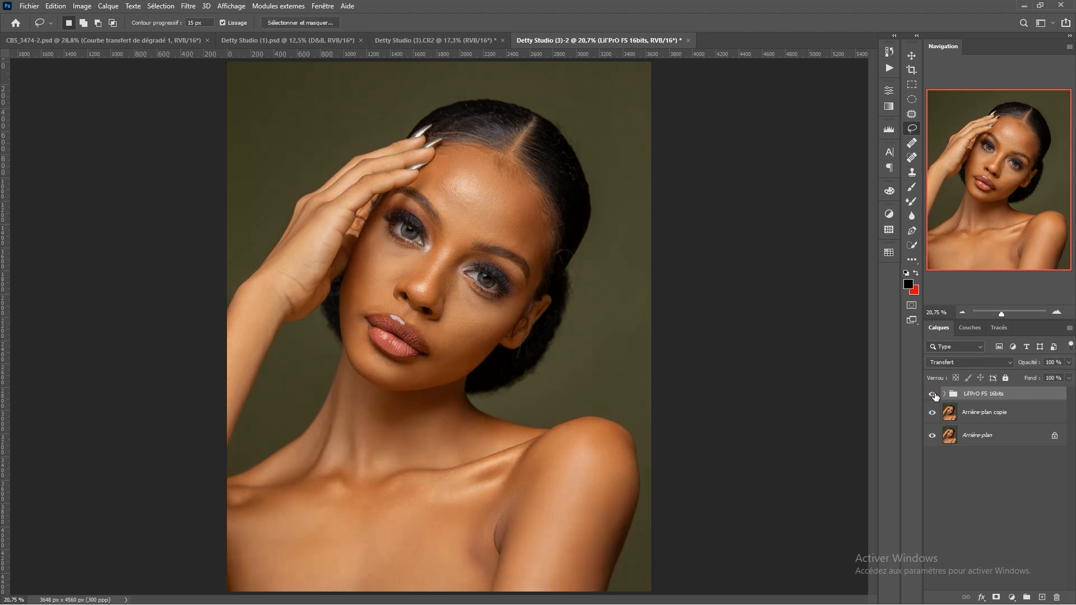
click(935, 396)
Examine the smoothed skin, the facial features and the eyes up close and across the whole portrait
scroll(471, 259, up, 7)
scroll(470, 259, down, 3)
drag(406, 289, 574, 481)
scroll(632, 276, up, 5)
scroll(631, 275, down, 7)
drag(608, 387, 525, 190)
scroll(527, 190, up, 2)
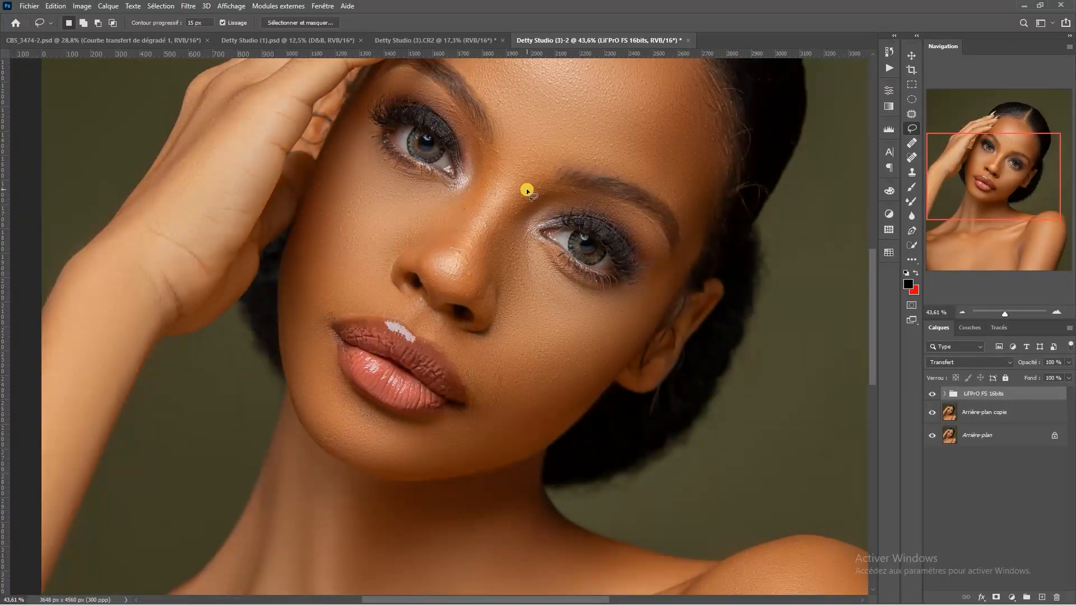
scroll(527, 188, down, 3)
scroll(392, 280, up, 2)
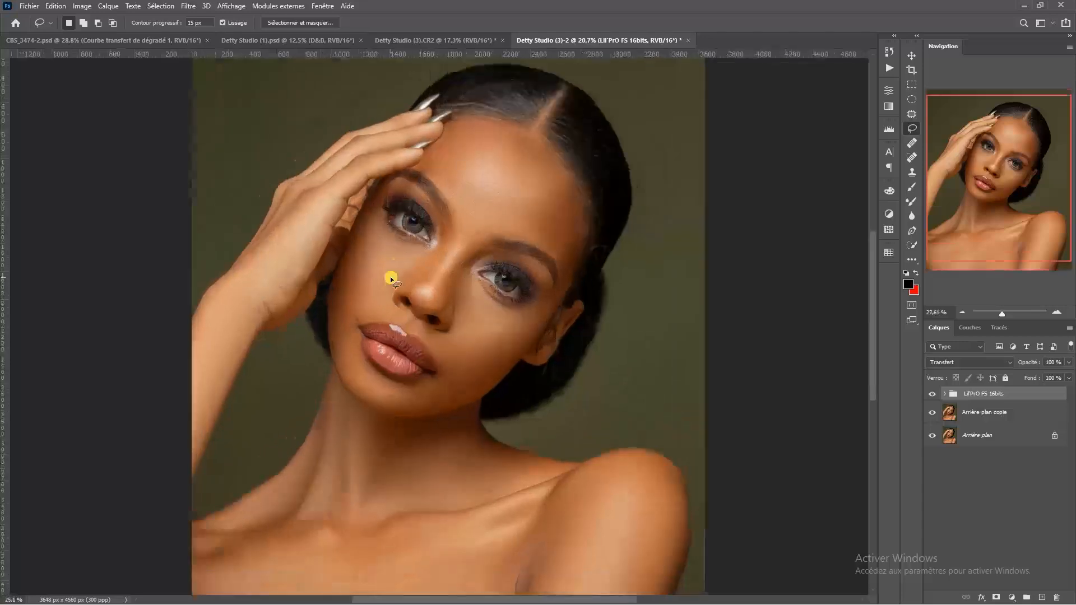
scroll(473, 216, up, 4)
drag(473, 216, 444, 272)
scroll(627, 315, up, 1)
scroll(626, 315, down, 2)
mouse_move(564, 331)
mouse_down()
mouse_move(514, 368)
mouse_move(531, 326)
mouse_move(561, 358)
mouse_up()
scroll(527, 359, up, 1)
key(Return)
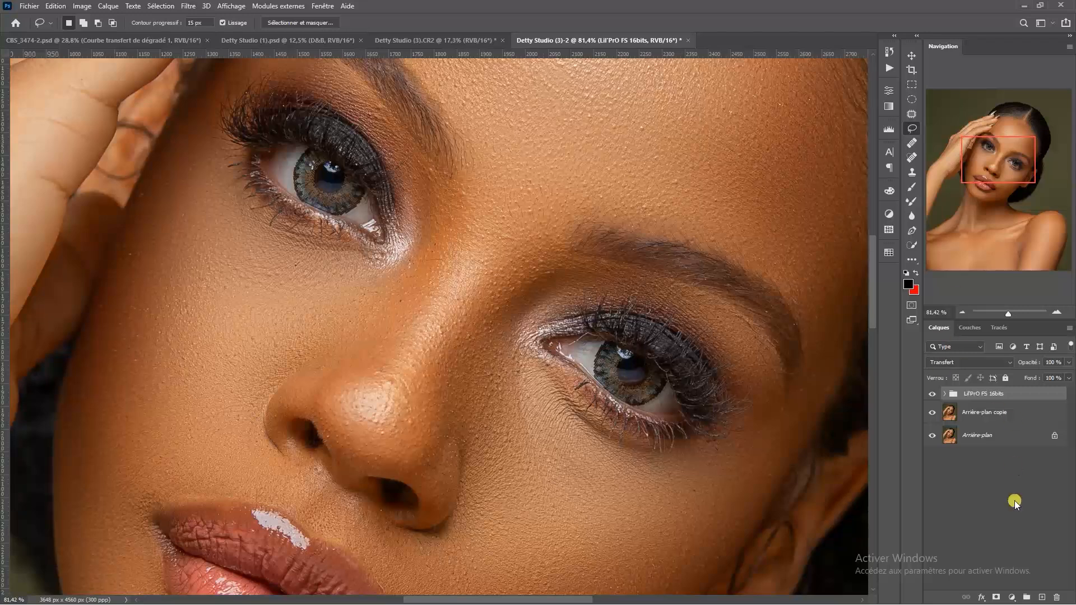
Add a Hue/Saturation adjustment layer with a black mask above the group and set the Reds saturation to -85
click(1012, 597)
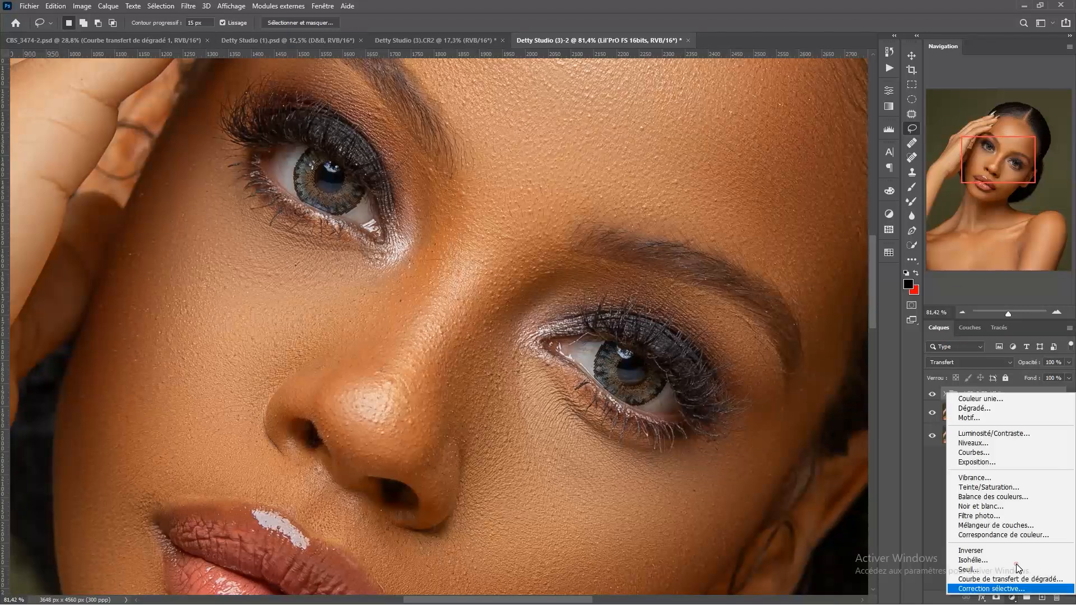
click(1002, 487)
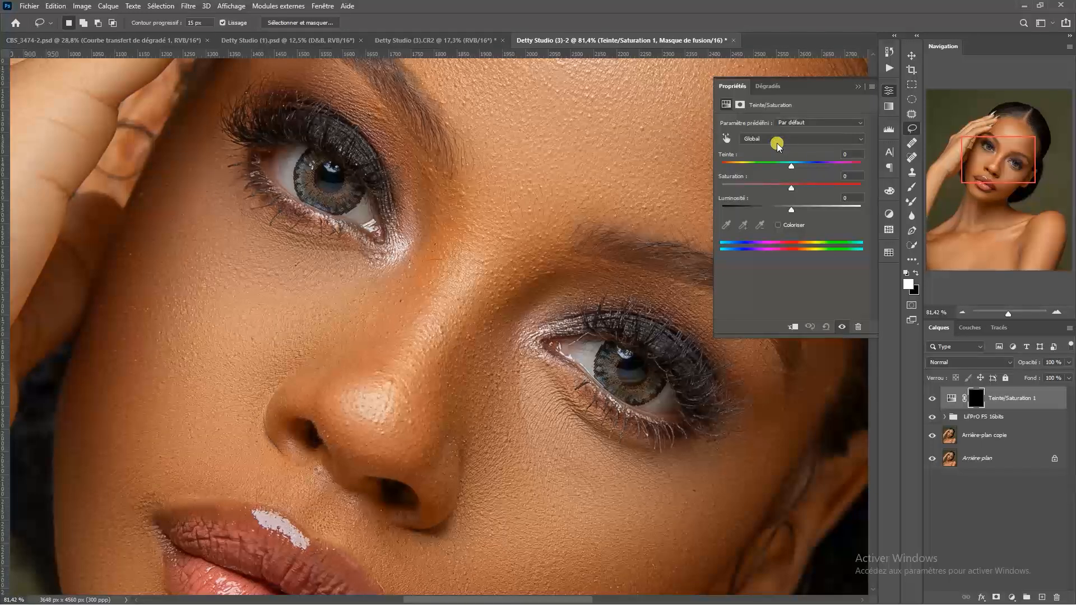
click(784, 141)
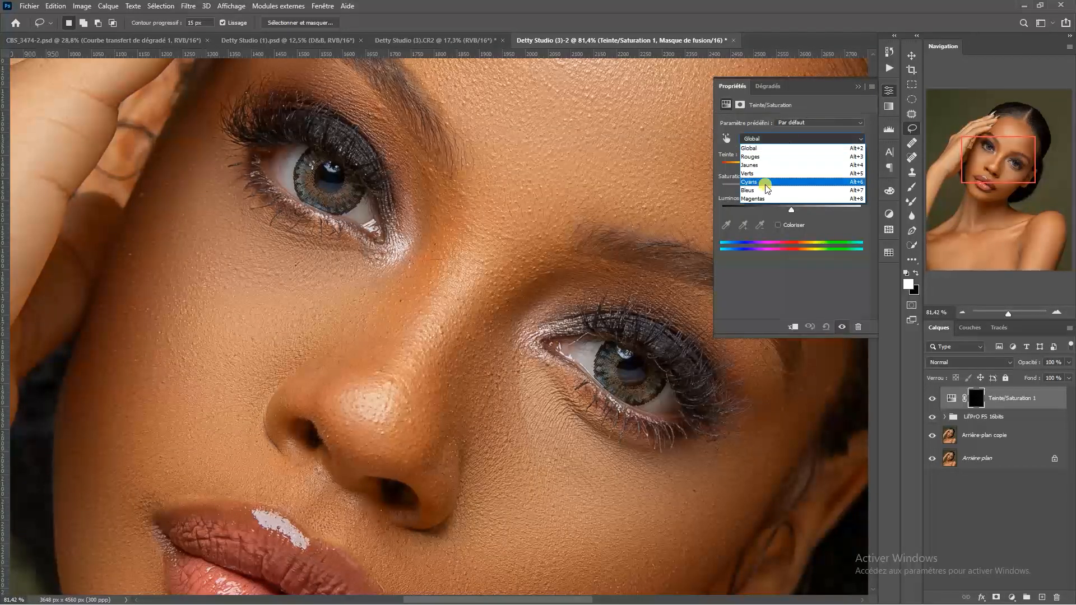
click(757, 157)
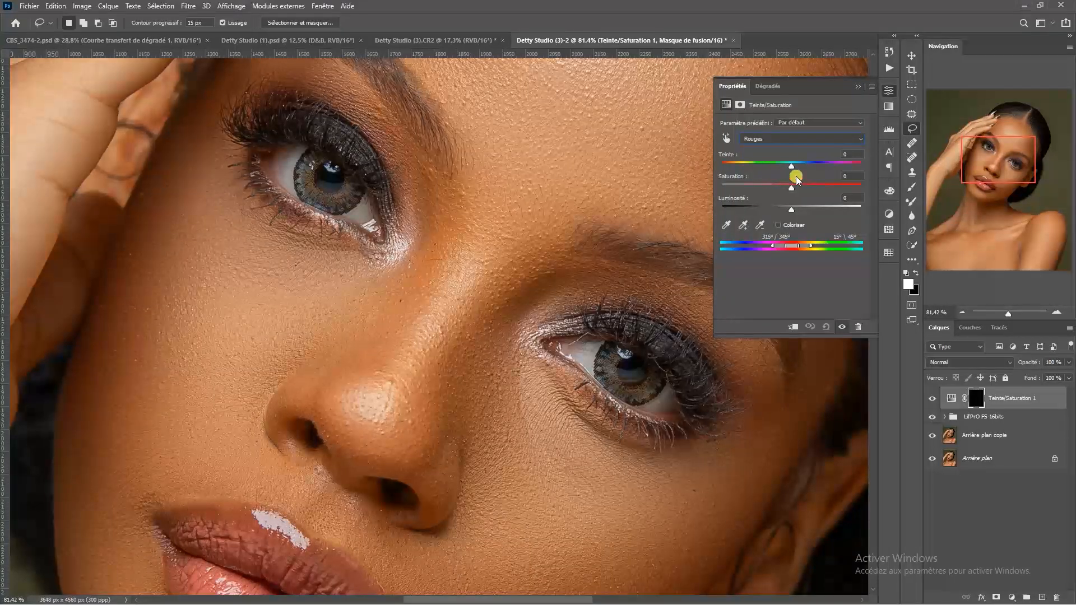
drag(730, 190, 733, 190)
Set the Yellows saturation to -88 and lightness to +20 in the Hue/Saturation adjustment
click(788, 139)
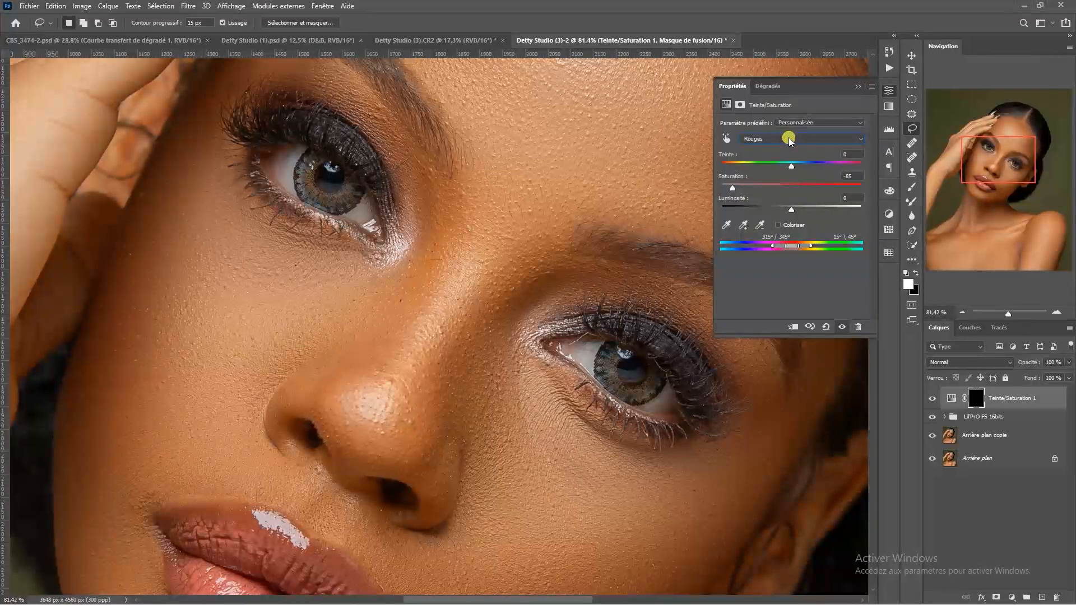
click(784, 165)
drag(788, 191, 752, 190)
click(791, 209)
drag(802, 209, 805, 209)
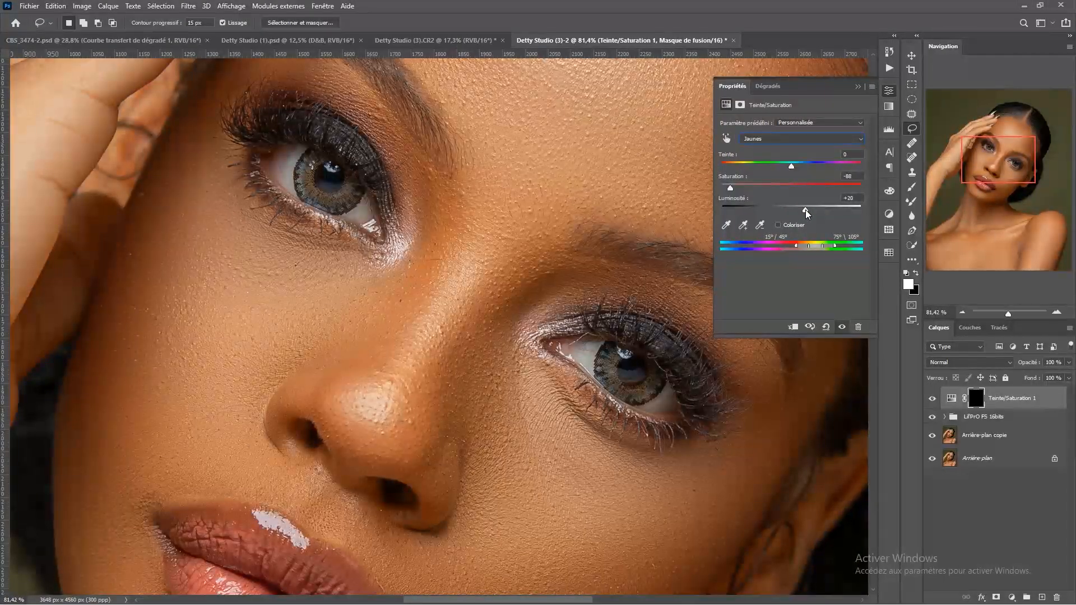
Set the Global saturation of the Hue/Saturation adjustment to -82 and close its settings
click(776, 138)
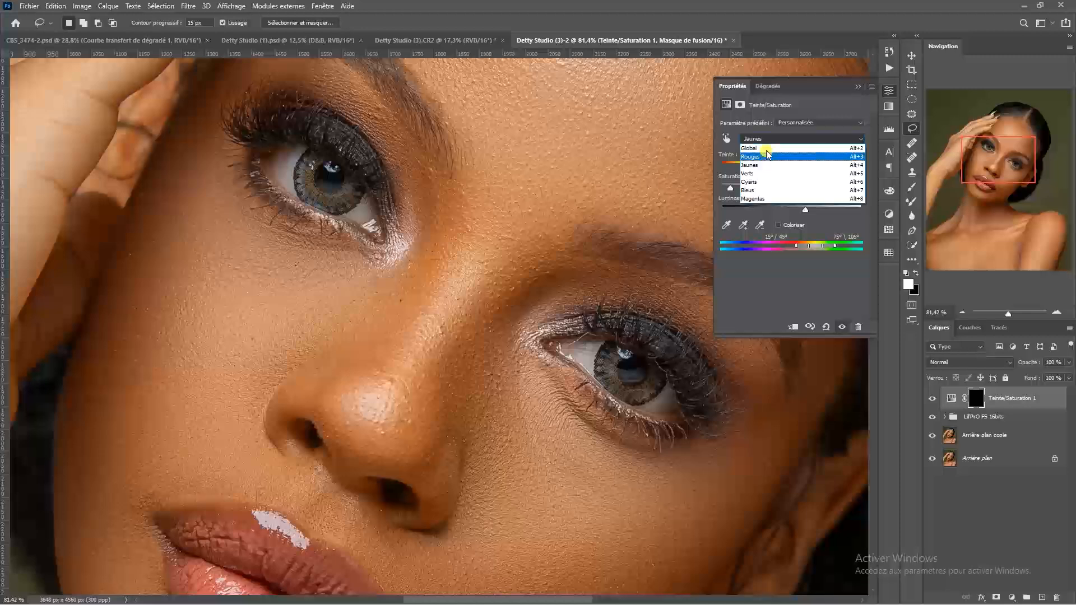
click(774, 148)
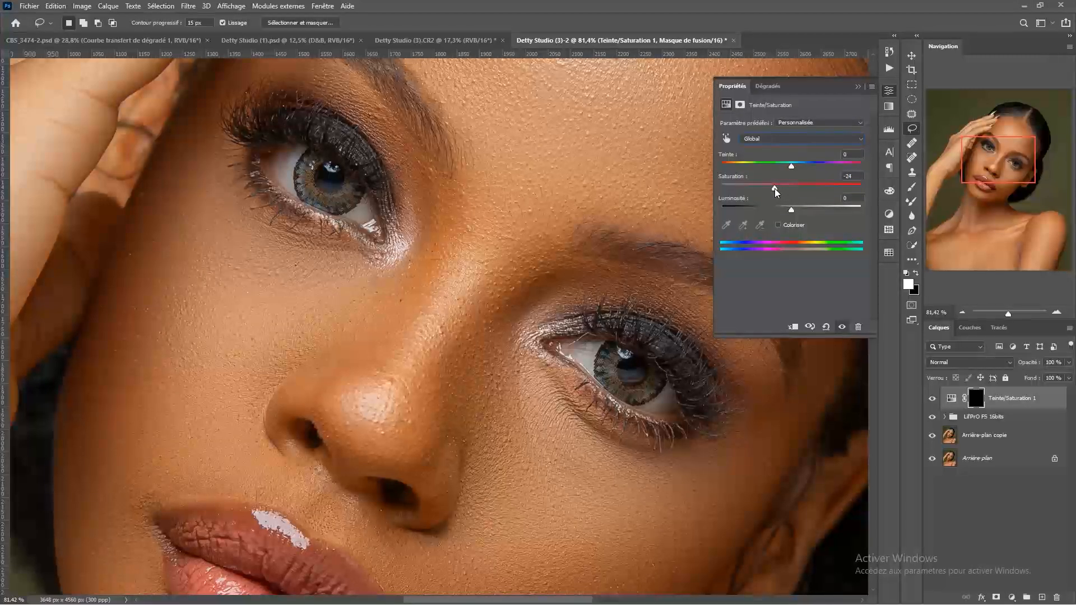
drag(767, 190, 760, 191)
drag(752, 190, 735, 189)
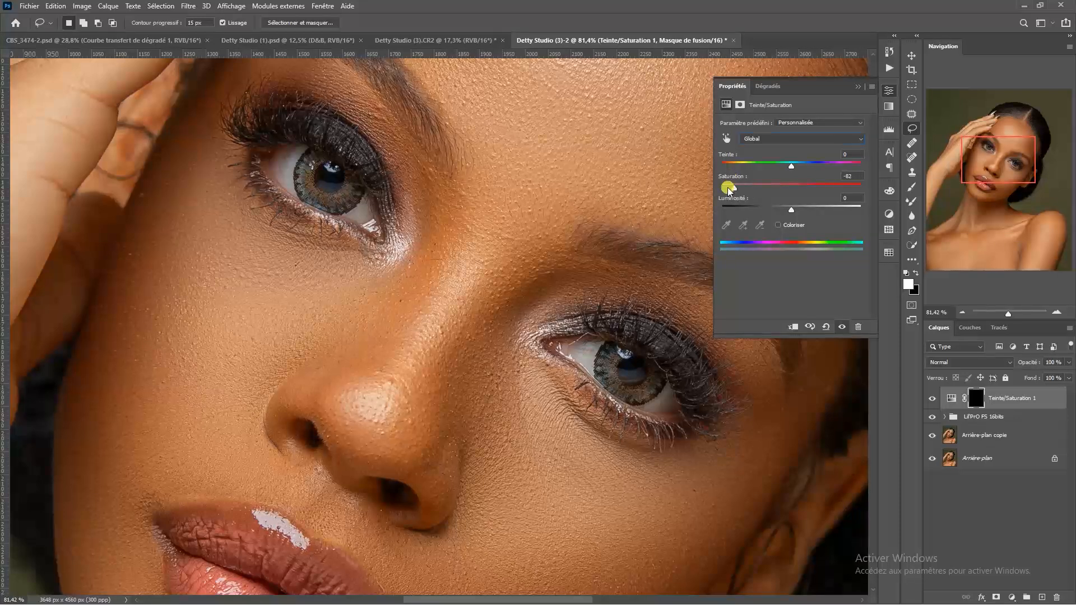
click(887, 92)
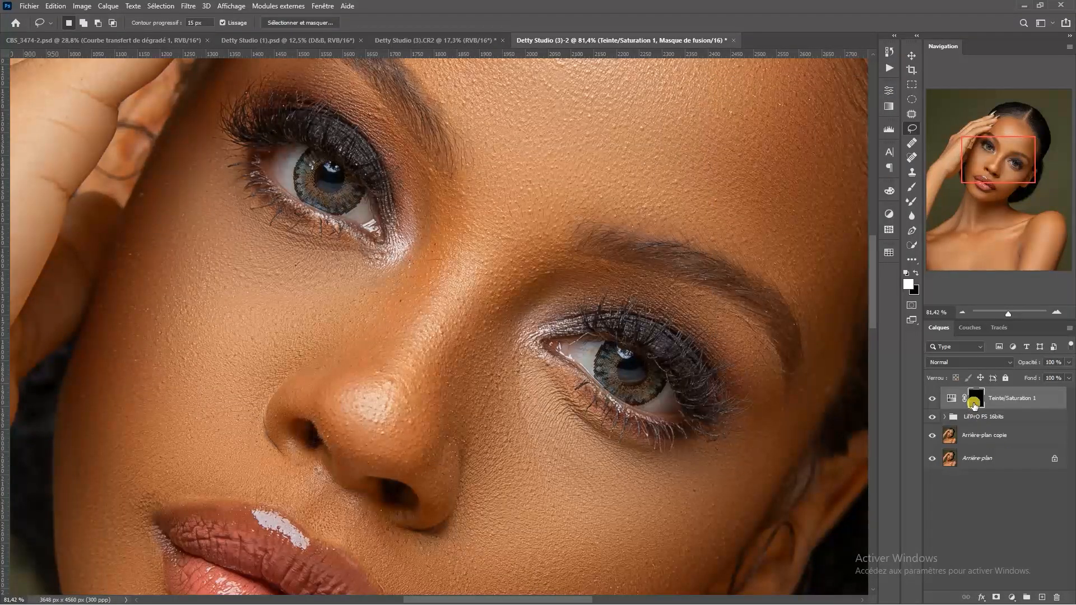
Invert the Hue/Saturation mask to white to preview the desaturation on the whole portrait, and invert it back to black
scroll(408, 313, down, 4)
scroll(404, 308, up, 4)
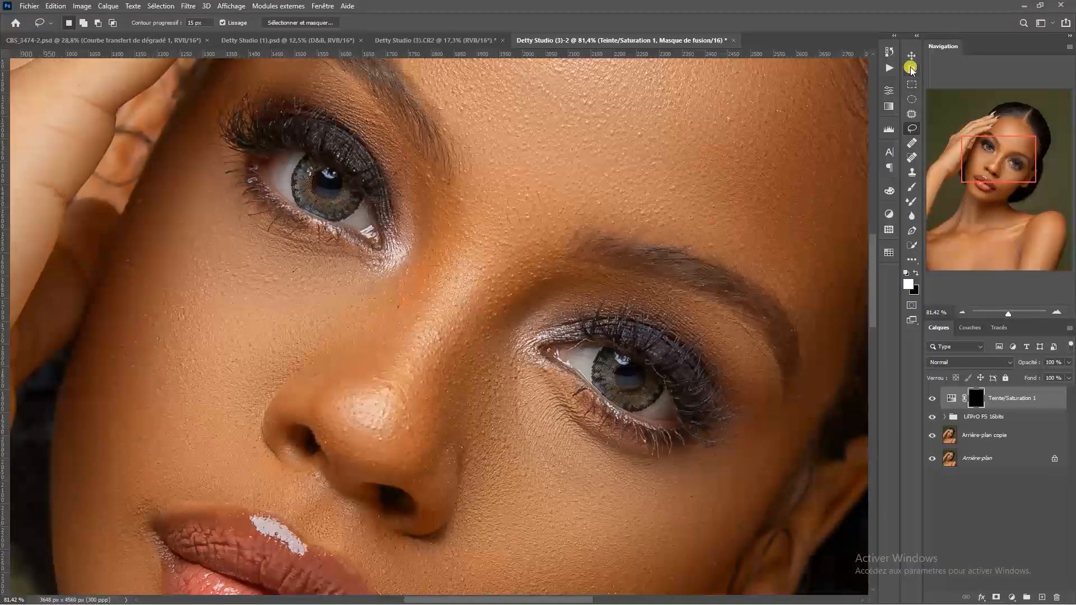
click(952, 399)
click(977, 402)
key(ctrl+i)
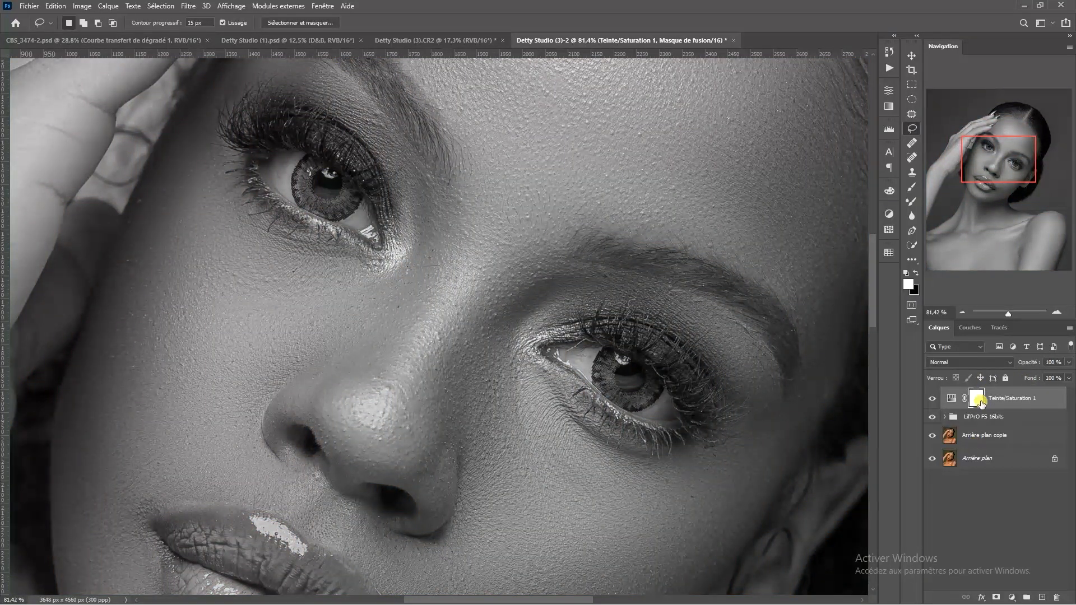
scroll(592, 328, down, 5)
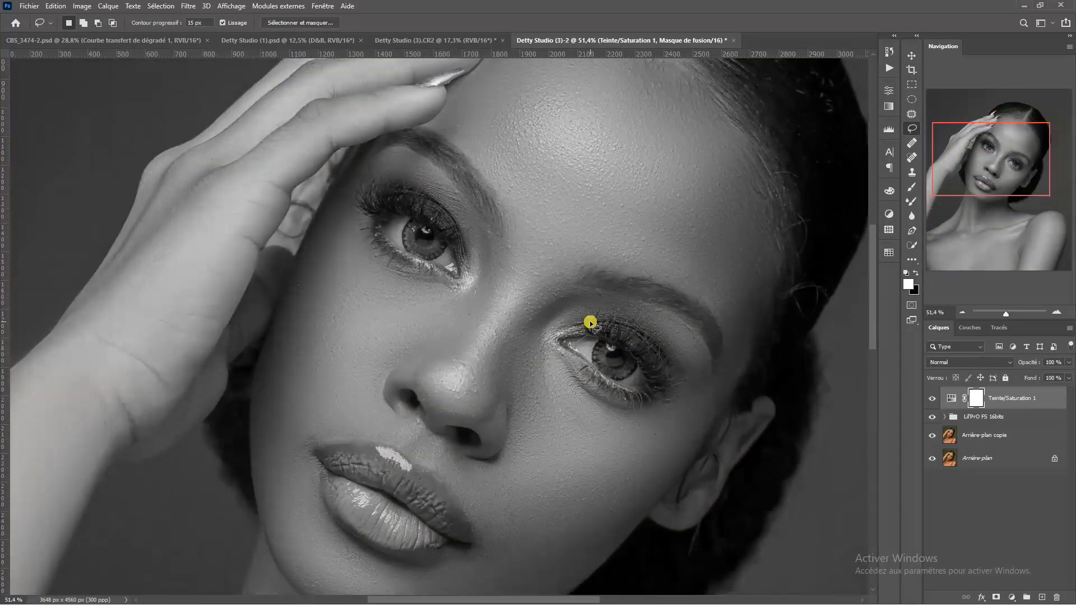
key(ctrl+i)
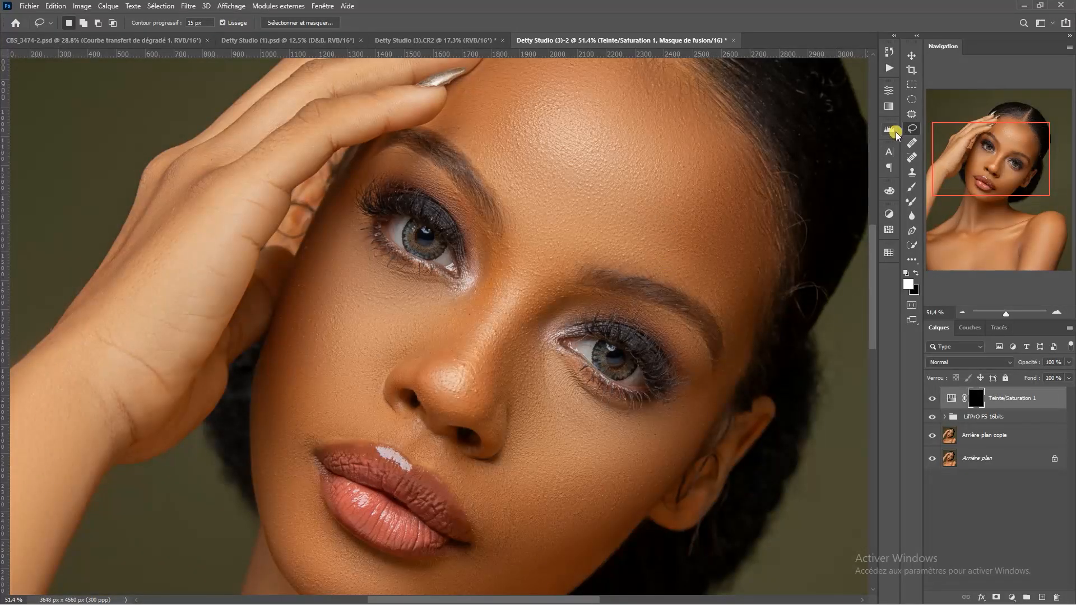
Paint white with the Brush on the Hue/Saturation mask over the outer eye white and lower lash area nearest the raised hand
click(912, 186)
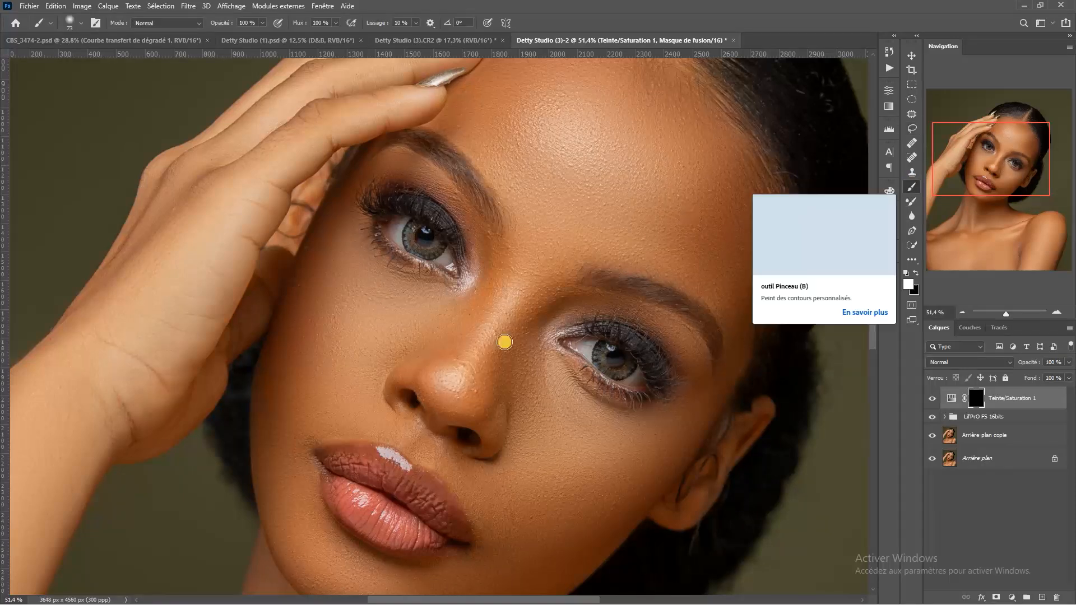
scroll(411, 210, up, 3)
mouse_move(381, 261)
mouse_down()
mouse_move(375, 247)
mouse_move(392, 235)
mouse_move(385, 283)
mouse_move(377, 258)
mouse_move(404, 305)
mouse_move(357, 251)
mouse_up()
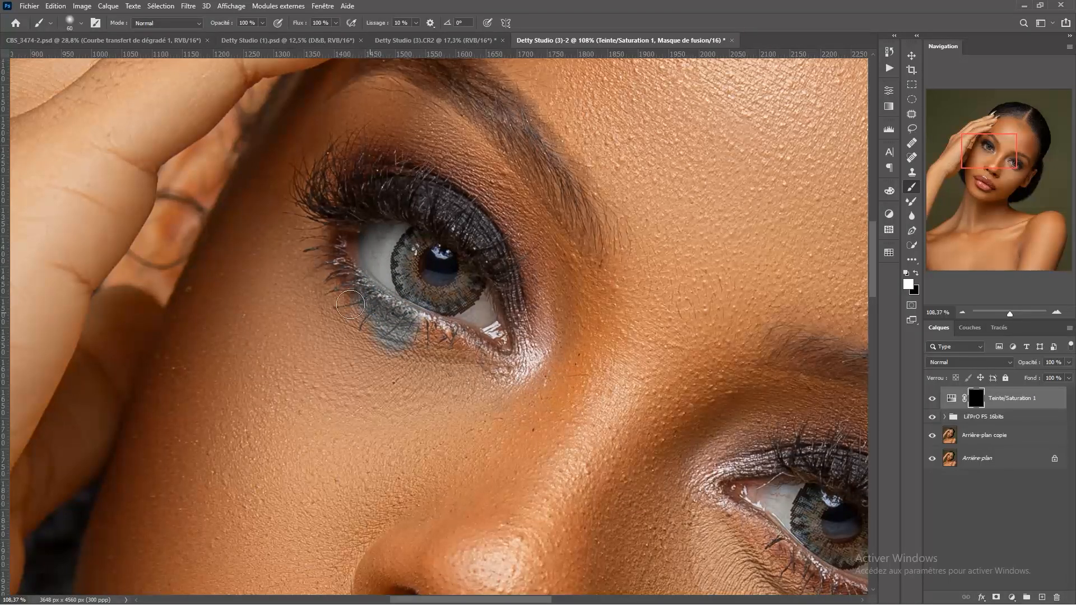
mouse_move(340, 306)
mouse_down()
mouse_move(396, 320)
mouse_move(367, 322)
mouse_up()
Paint black on the mask with a brush of about 62 px to restore the skin colour beneath the same eye
click(912, 293)
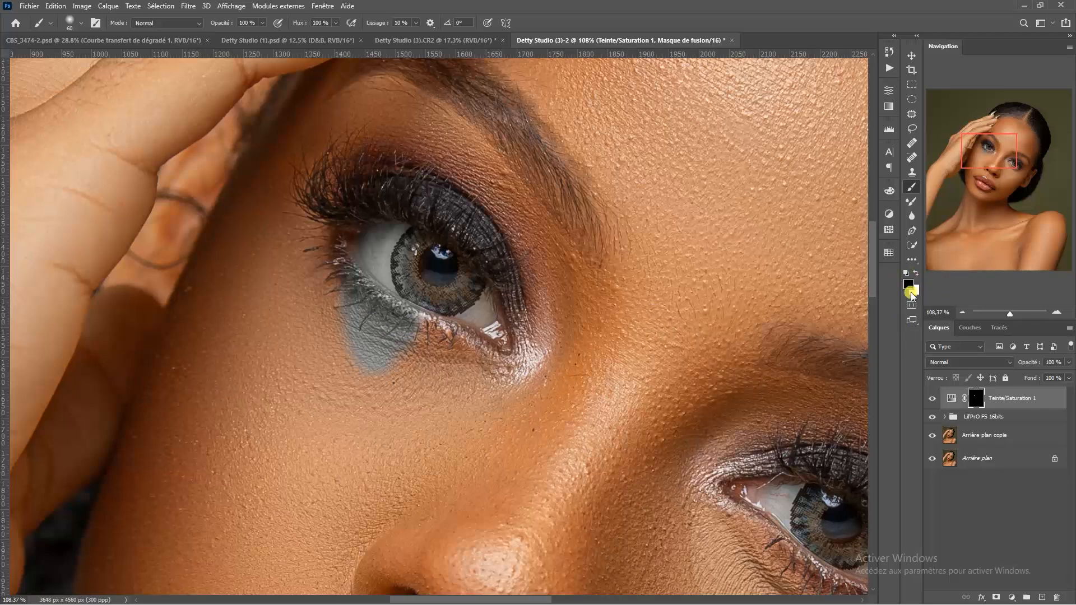
alt+right_click(337, 292)
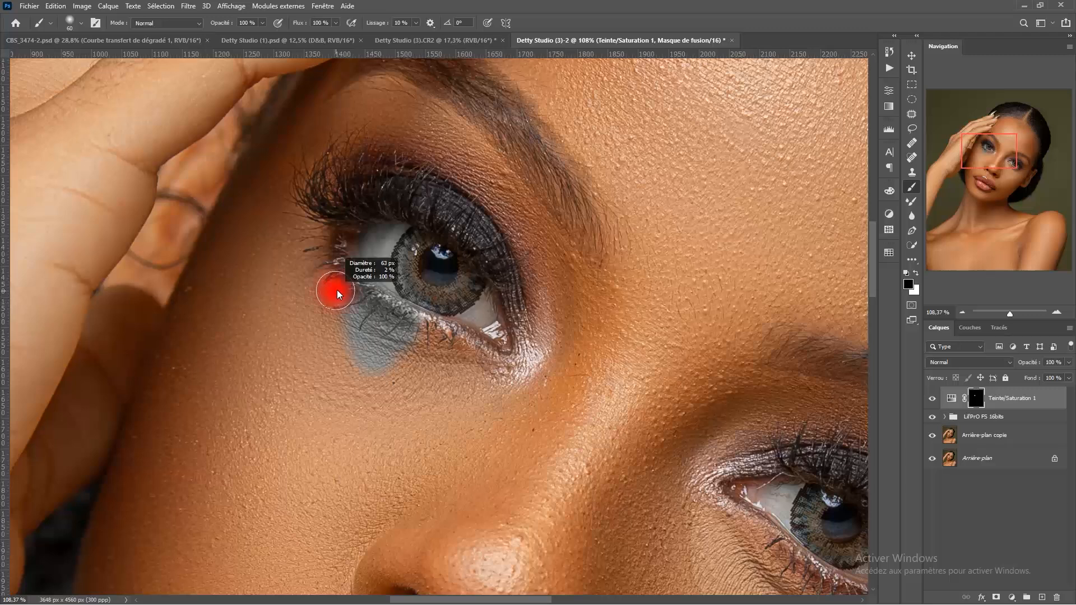
mouse_move(340, 259)
mouse_down()
mouse_move(366, 303)
mouse_move(395, 315)
mouse_up()
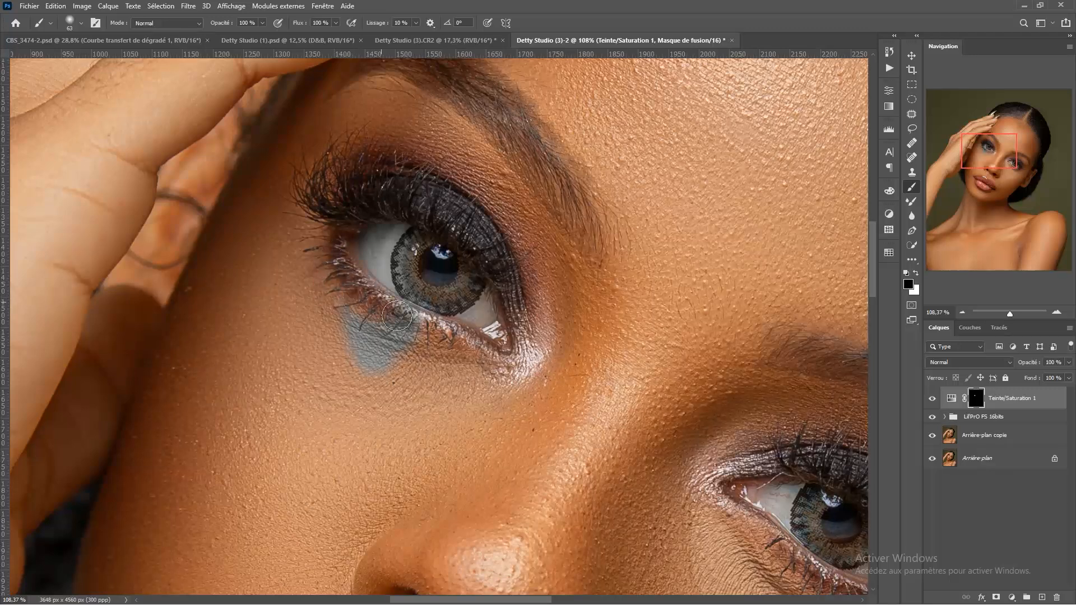
mouse_move(426, 314)
mouse_down()
mouse_move(409, 270)
mouse_move(418, 241)
mouse_move(406, 278)
mouse_move(422, 294)
mouse_move(426, 260)
mouse_move(407, 206)
mouse_move(363, 208)
mouse_move(347, 254)
mouse_up()
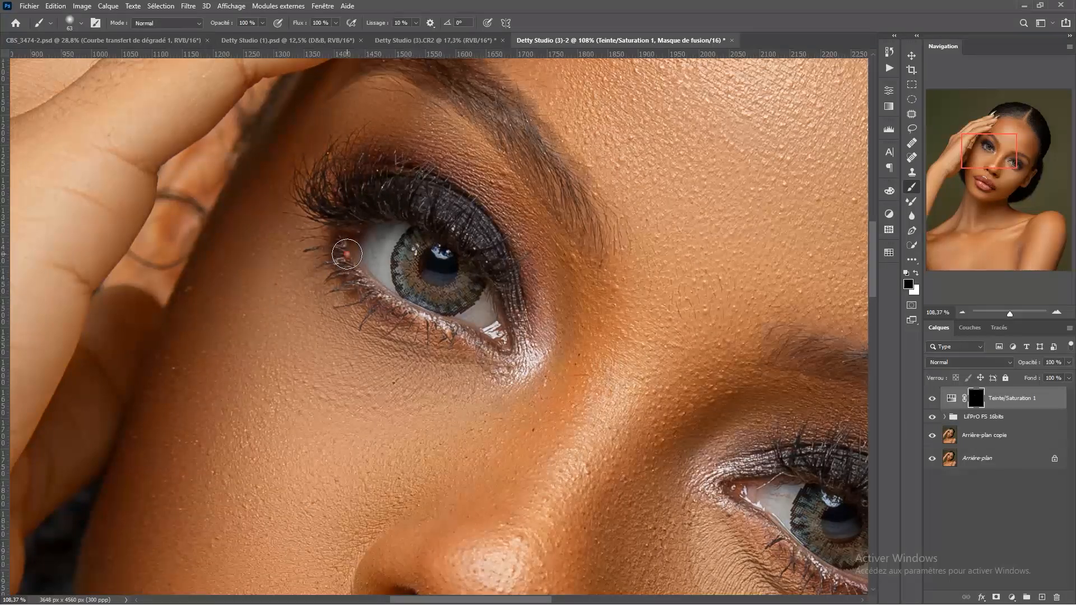
Paint white on the Hue/Saturation mask over the inner white of the eye nearest the hand and the whites of the other eye
scroll(429, 261, down, 5)
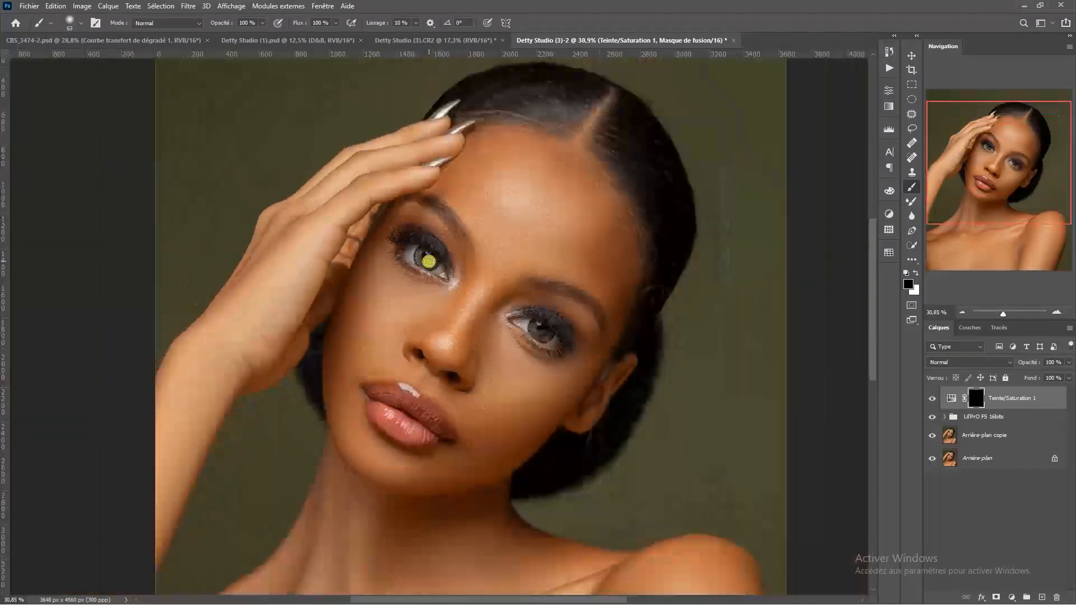
scroll(428, 261, up, 6)
click(480, 313)
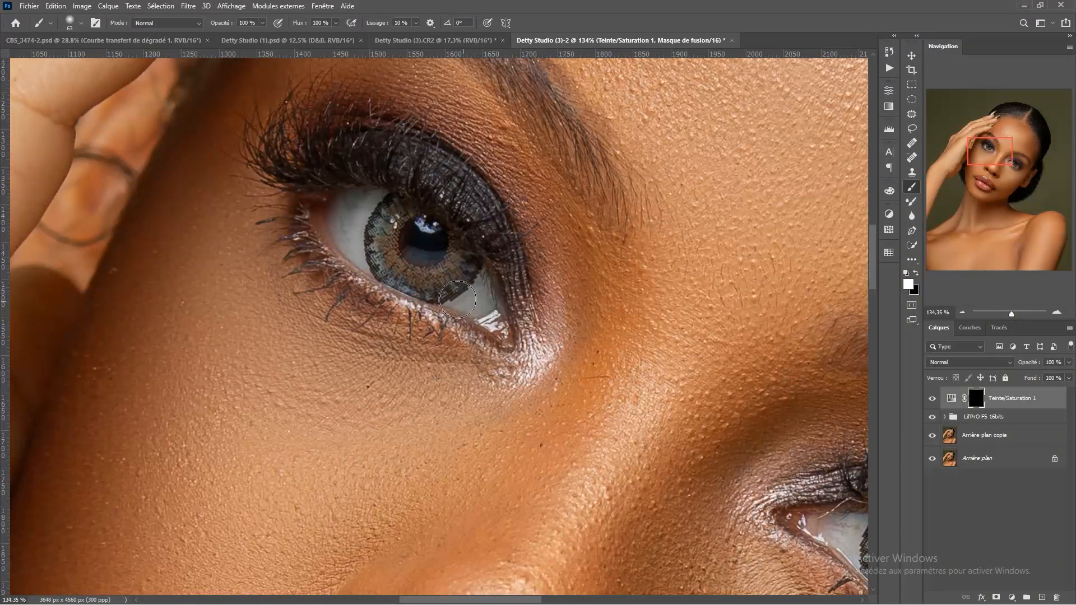
scroll(448, 241, down, 4)
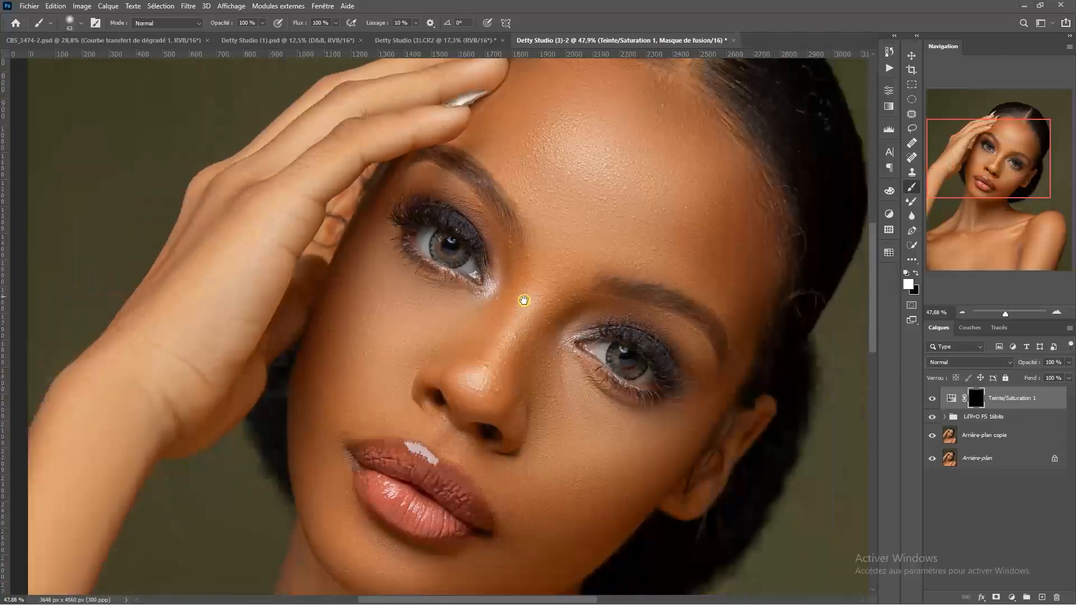
scroll(523, 301, up, 3)
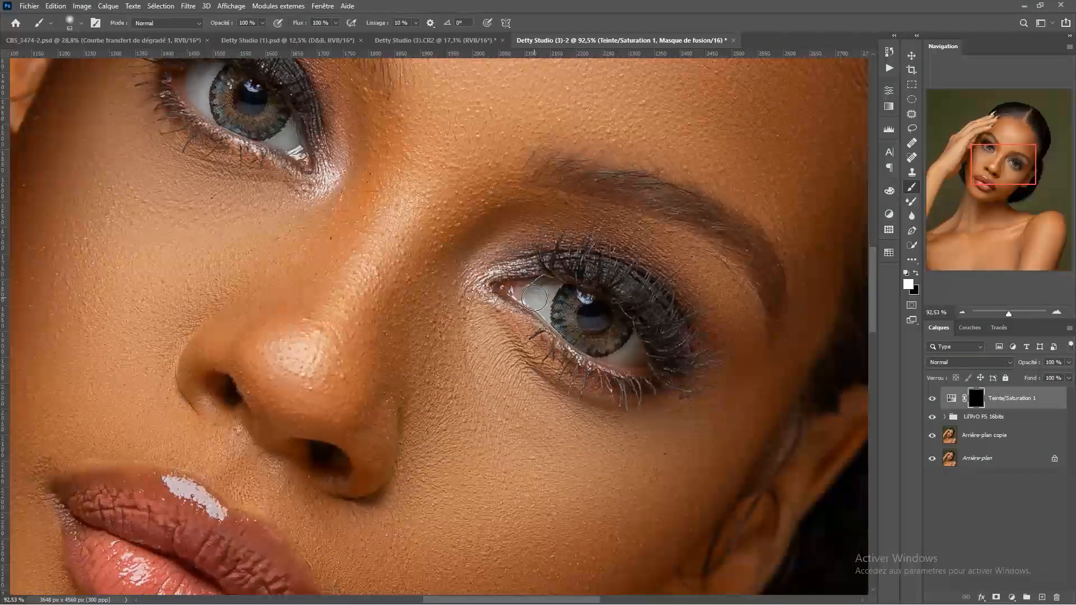
drag(641, 353, 610, 356)
scroll(561, 294, down, 4)
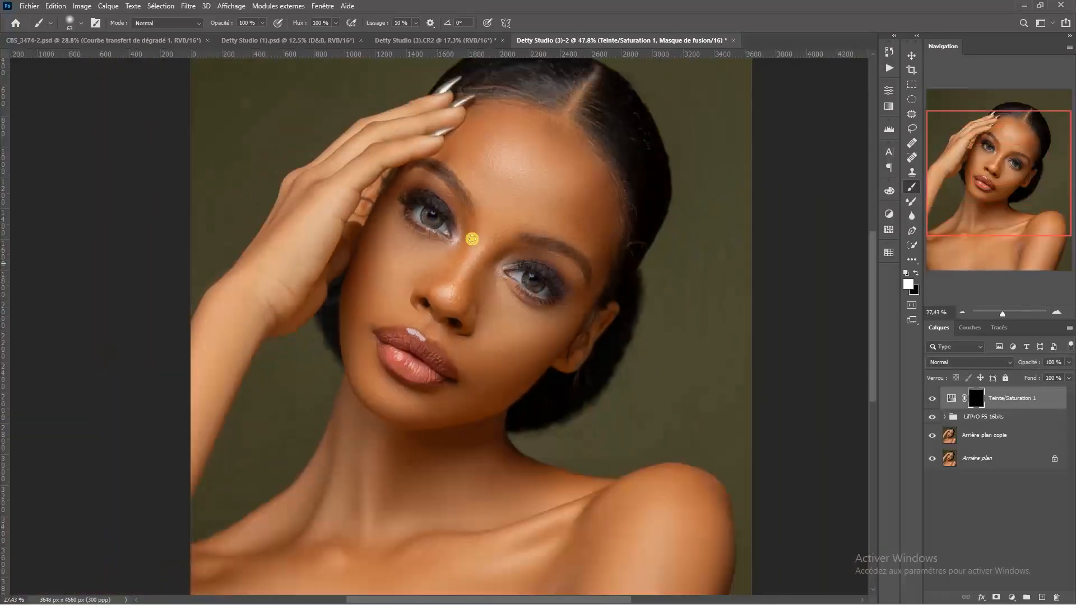
Set the Hue/Saturation layer's opacity to 80% and toggle its visibility to compare the eyes before and after
scroll(472, 239, up, 2)
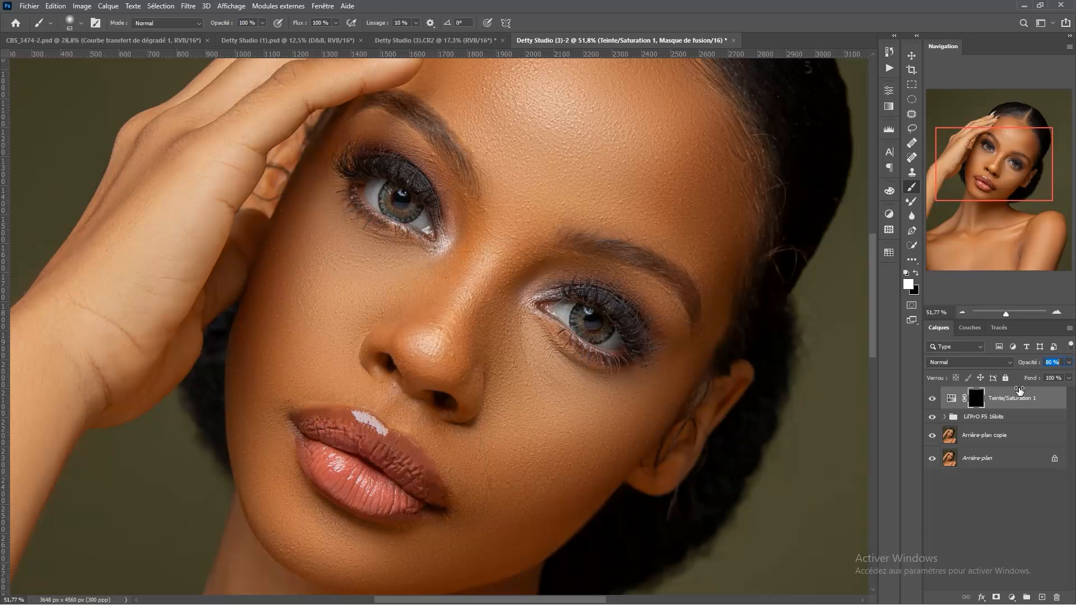
click(933, 399)
click(932, 399)
click(932, 399)
click(933, 399)
Examine the desaturated eye whites close up and against the whole portrait
key(ctrl+0)
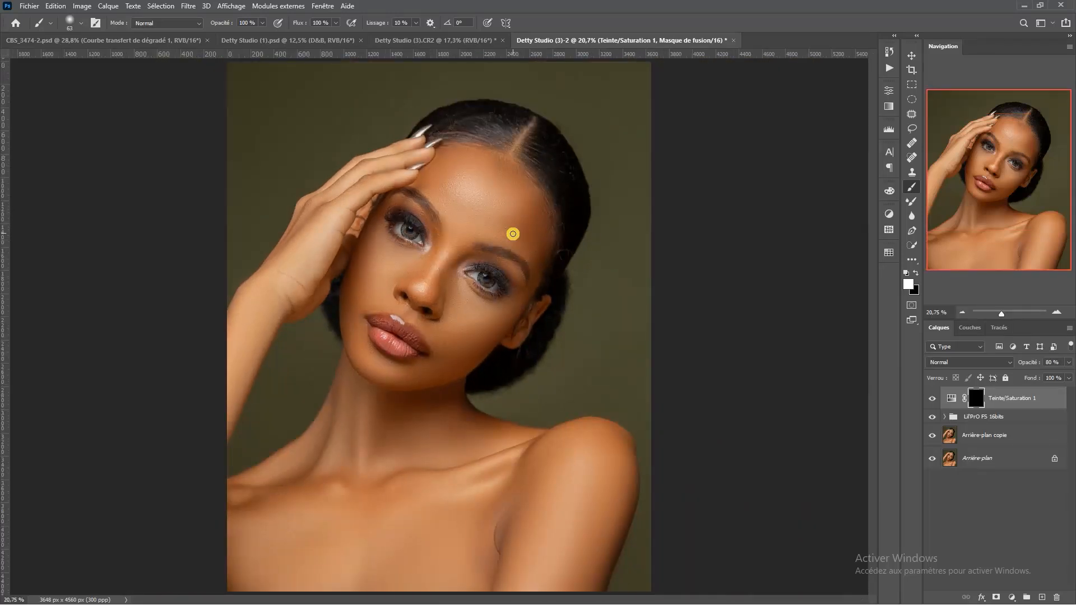
scroll(449, 224, up, 5)
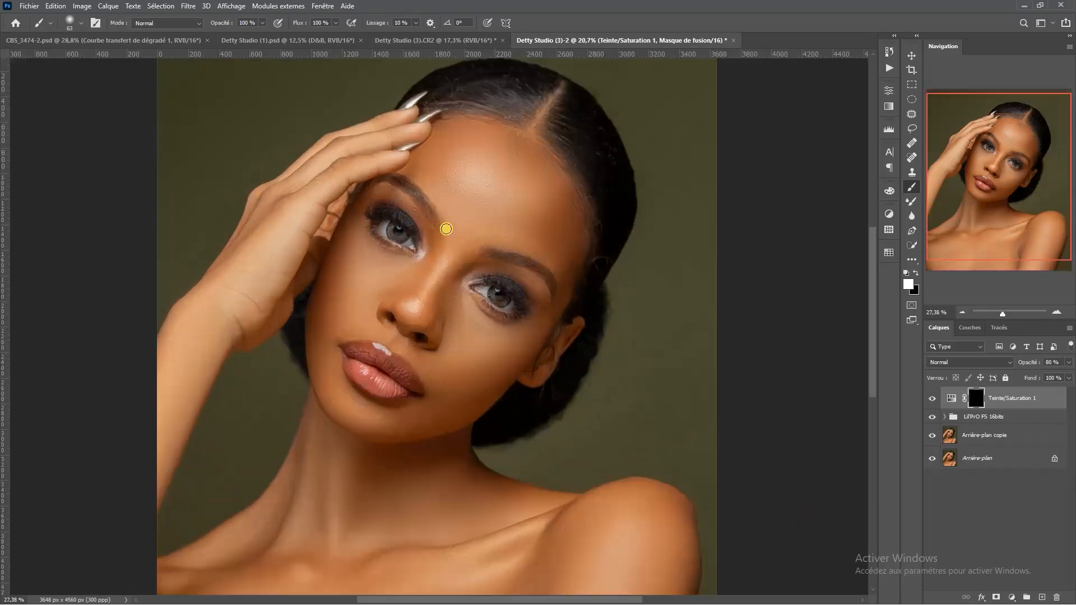
scroll(452, 198, down, 3)
key(ctrl+0)
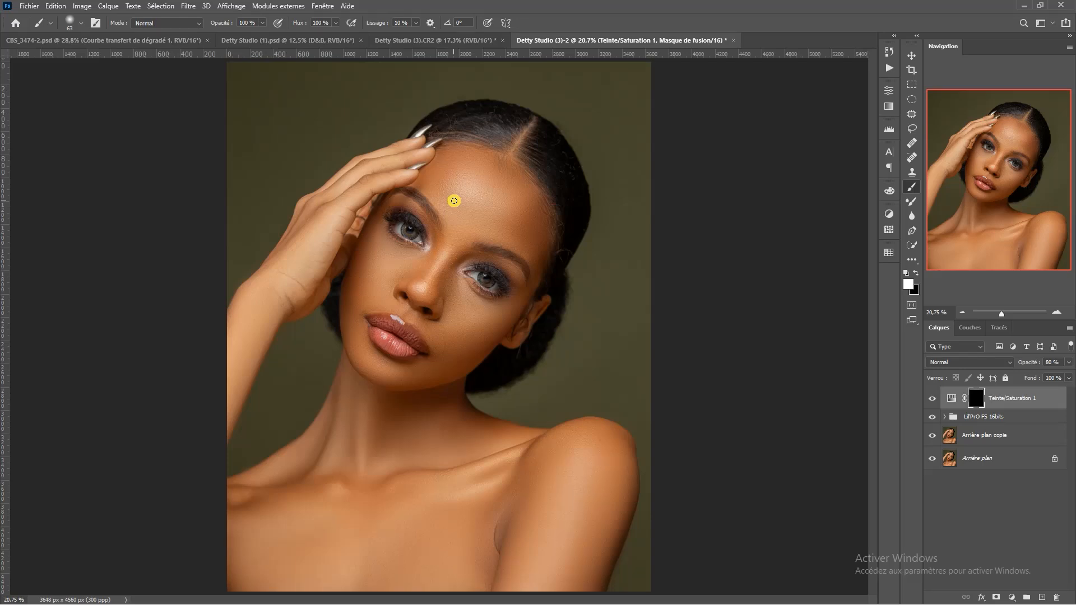
scroll(512, 240, up, 5)
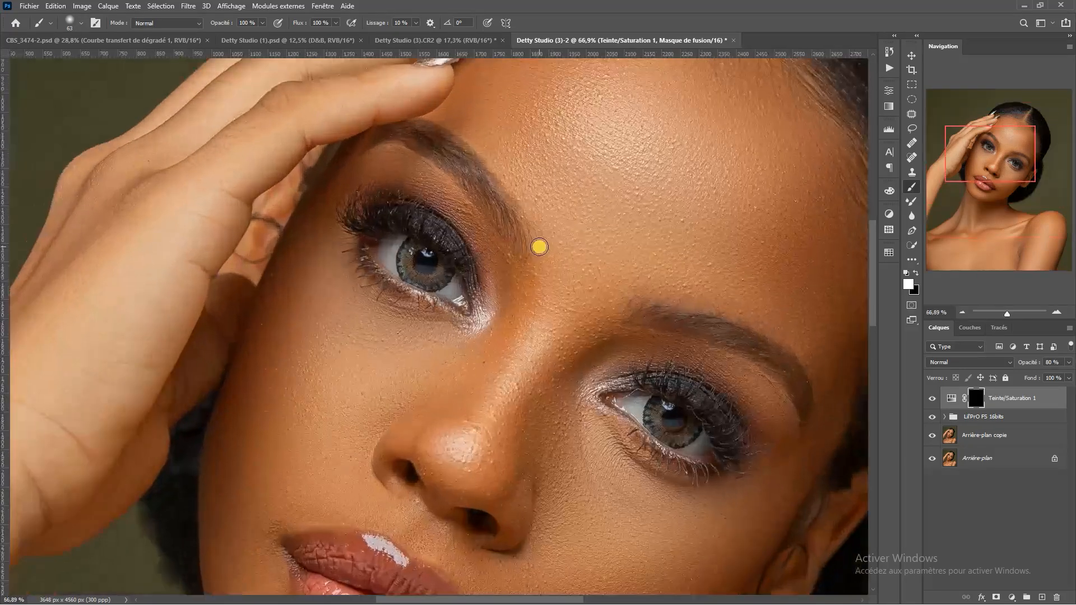
key(ctrl+0)
scroll(495, 247, up, 4)
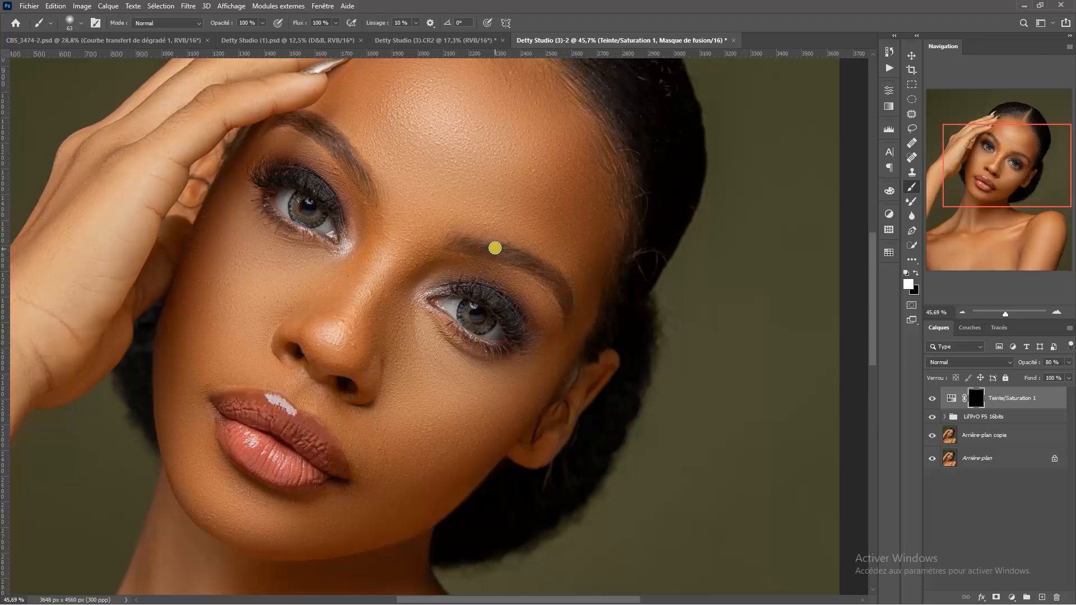
scroll(437, 255, up, 2)
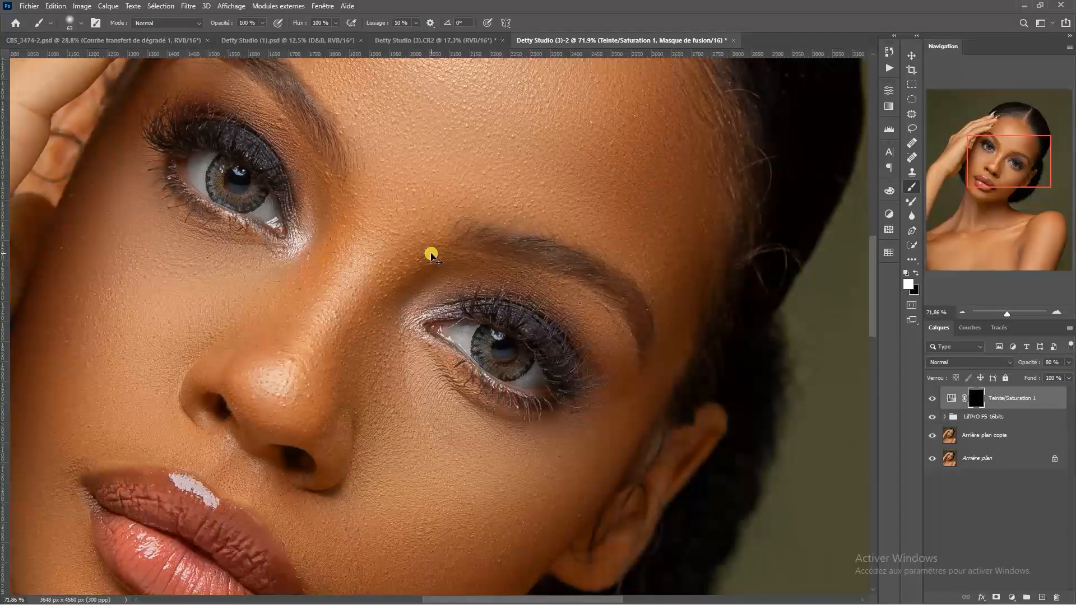
key(ctrl+0)
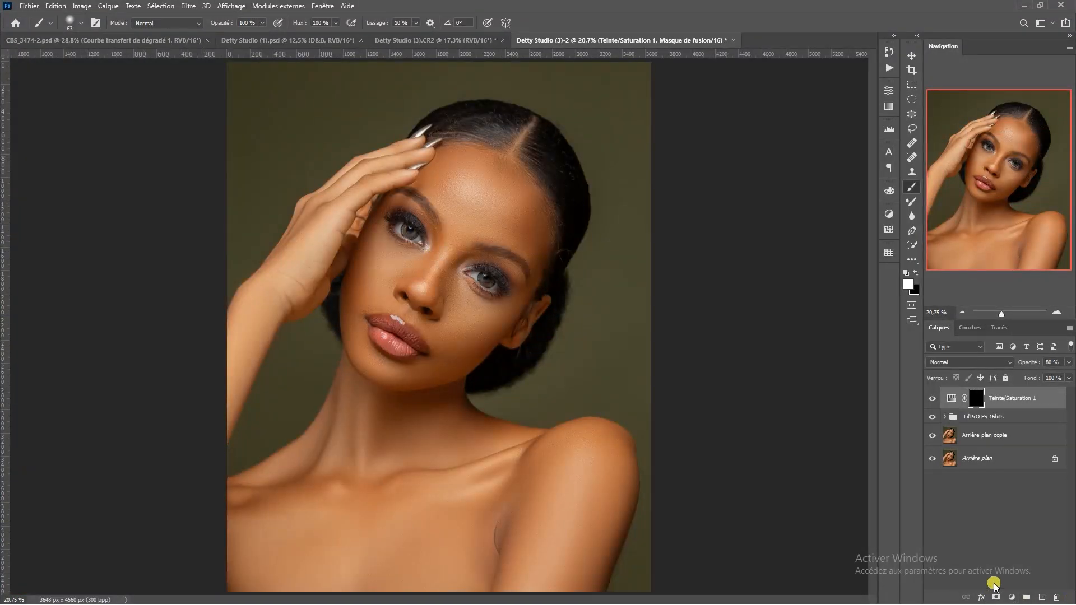
click(1012, 598)
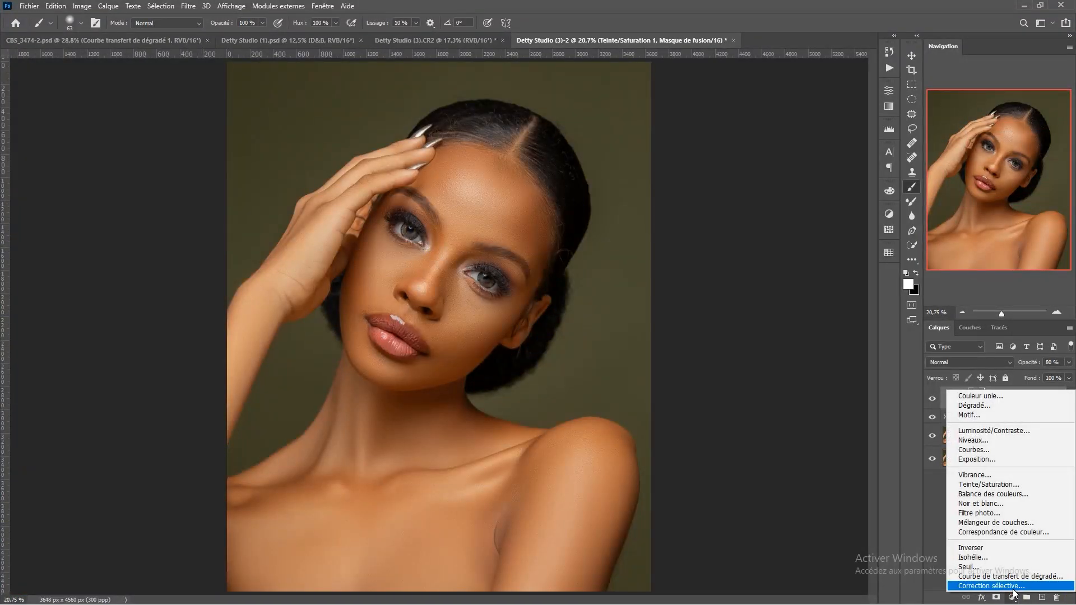
click(928, 499)
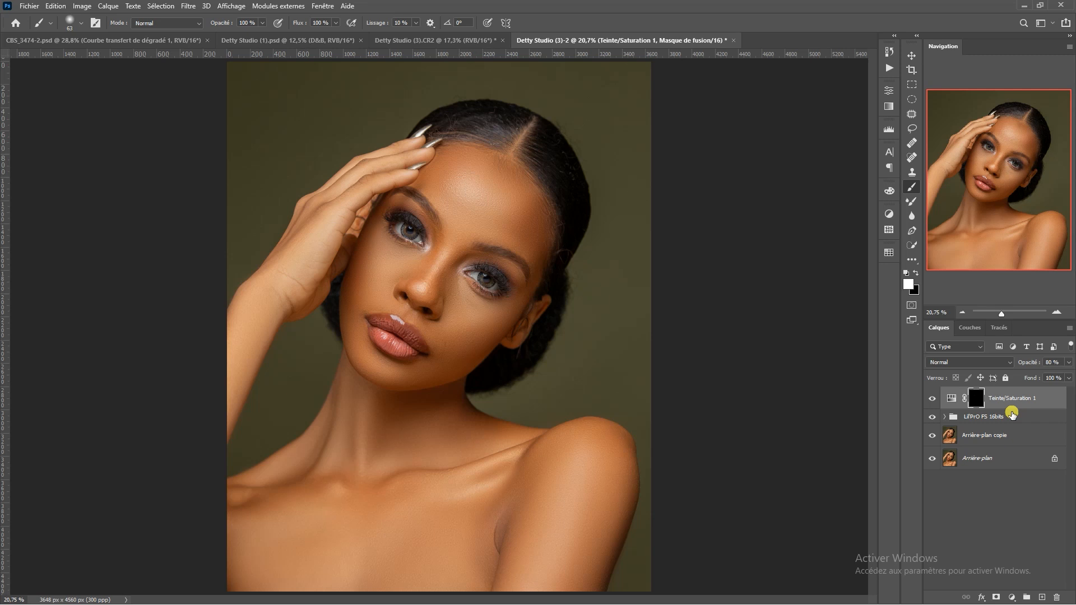
Stamp all visible layers into a new layer at the top of the stack and select the subject automatically
key(ctrl+shift+alt+n)
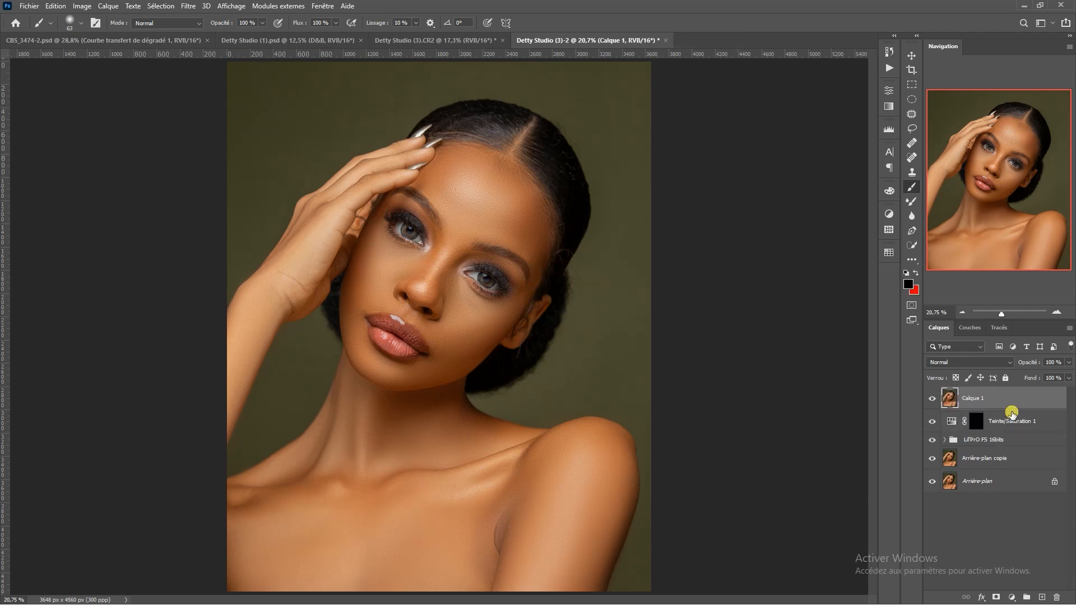
scroll(479, 207, up, 5)
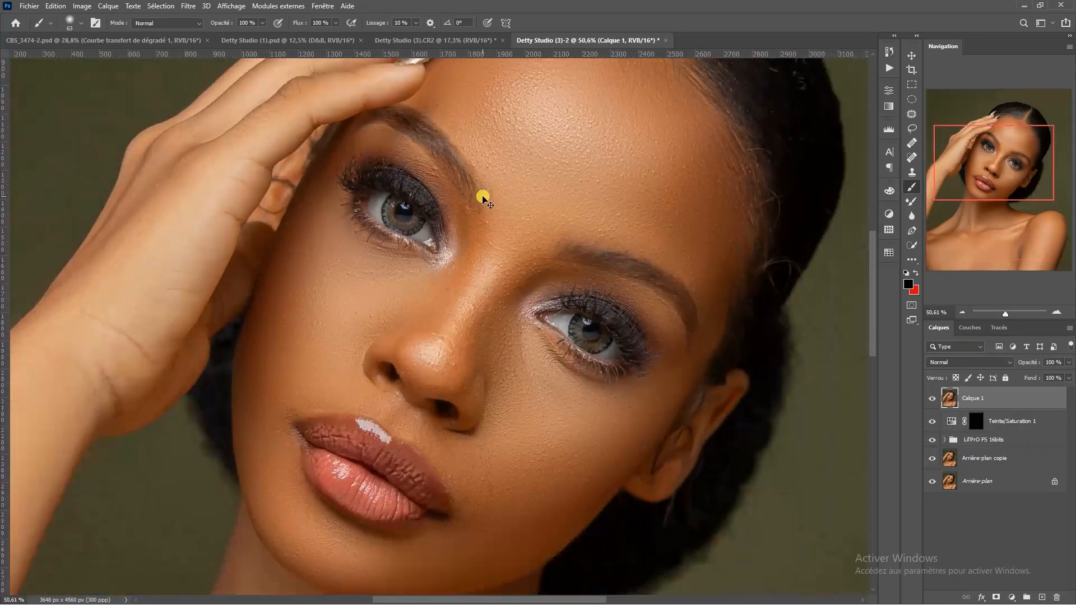
key(ctrl+0)
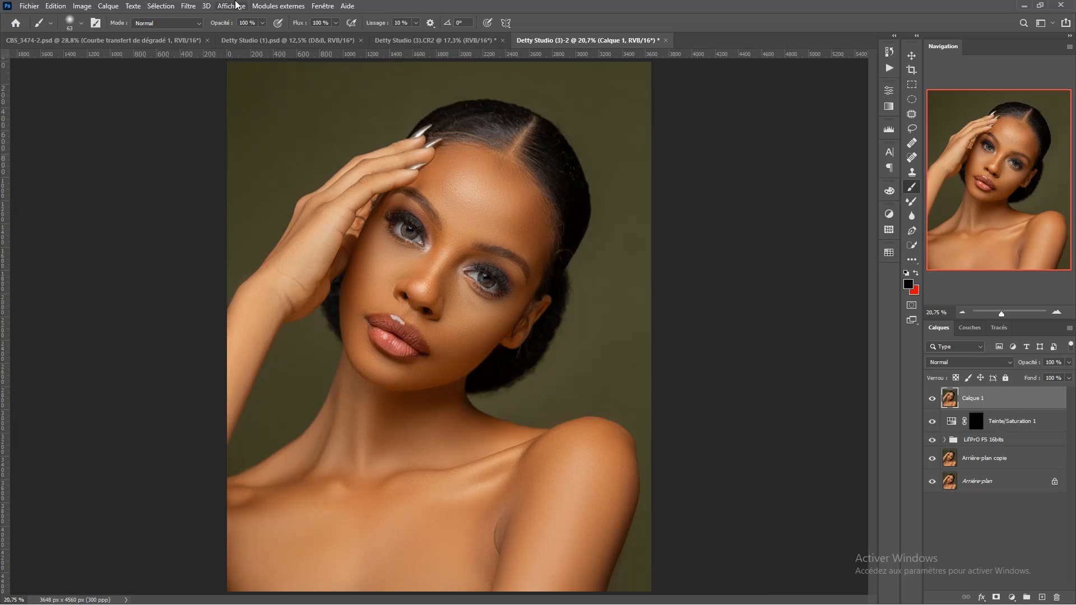
click(161, 6)
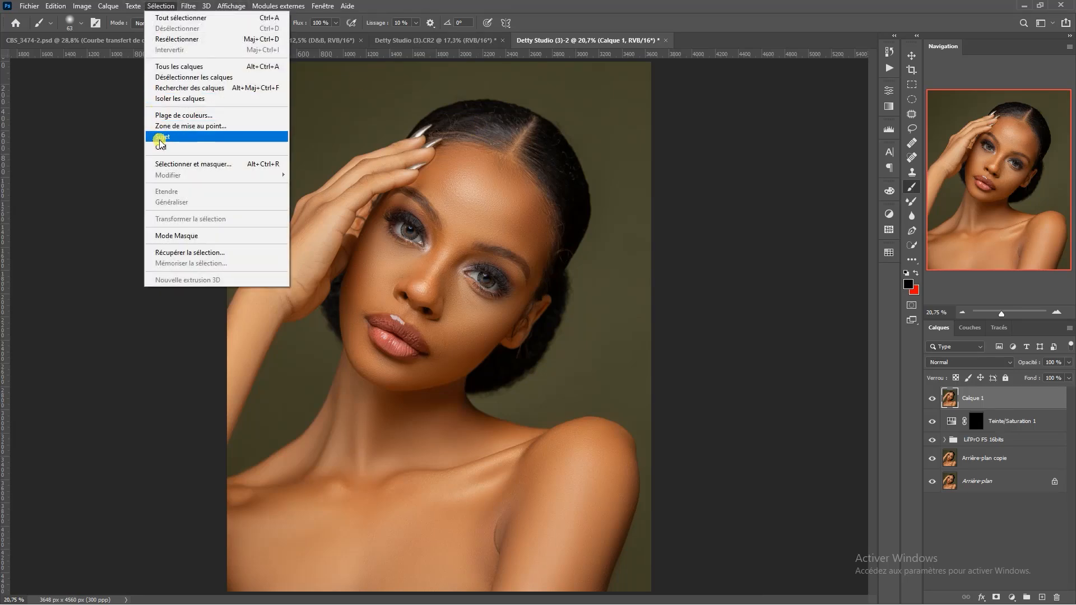
click(191, 137)
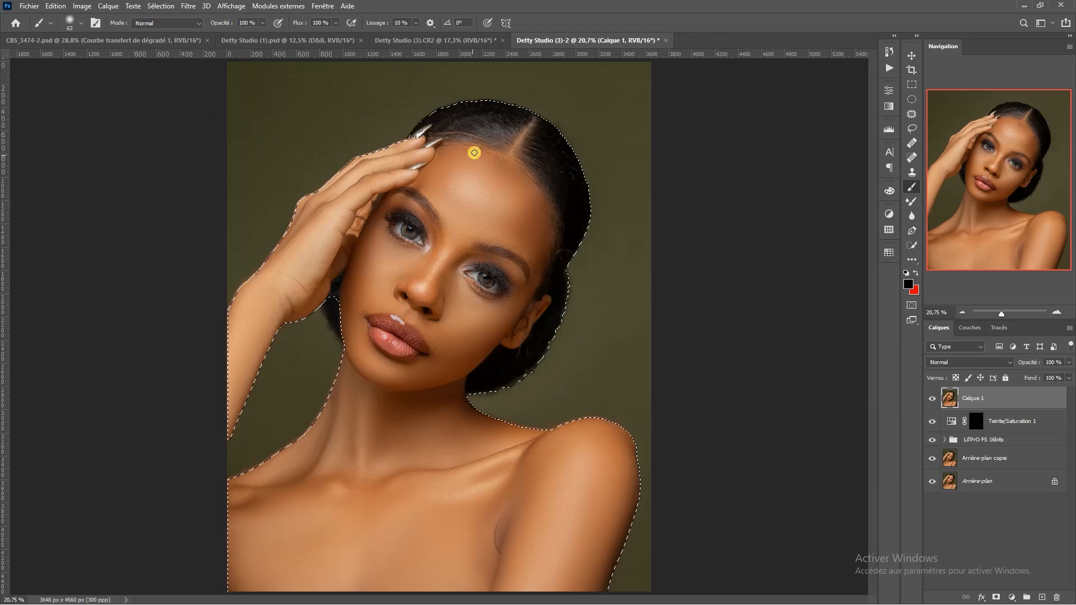
Subtract the hair above and beside the forehead from the subject selection by outlining it with the Patch tool
scroll(474, 152, up, 1)
scroll(471, 181, down, 1)
scroll(458, 218, up, 1)
scroll(440, 136, up, 2)
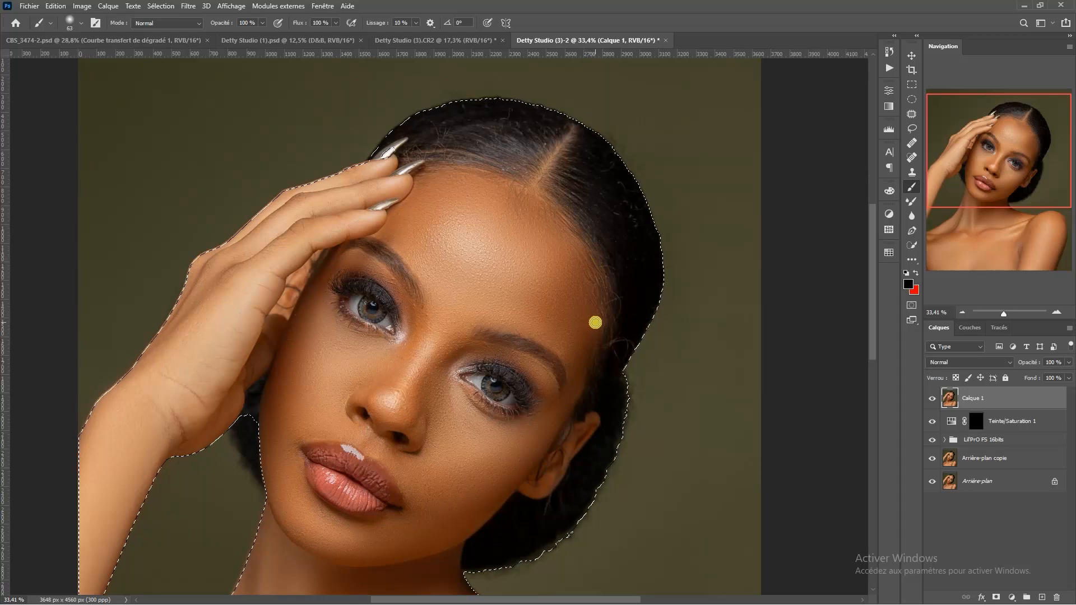
scroll(591, 319, down, 1)
drag(581, 377, 581, 273)
drag(531, 311, 533, 307)
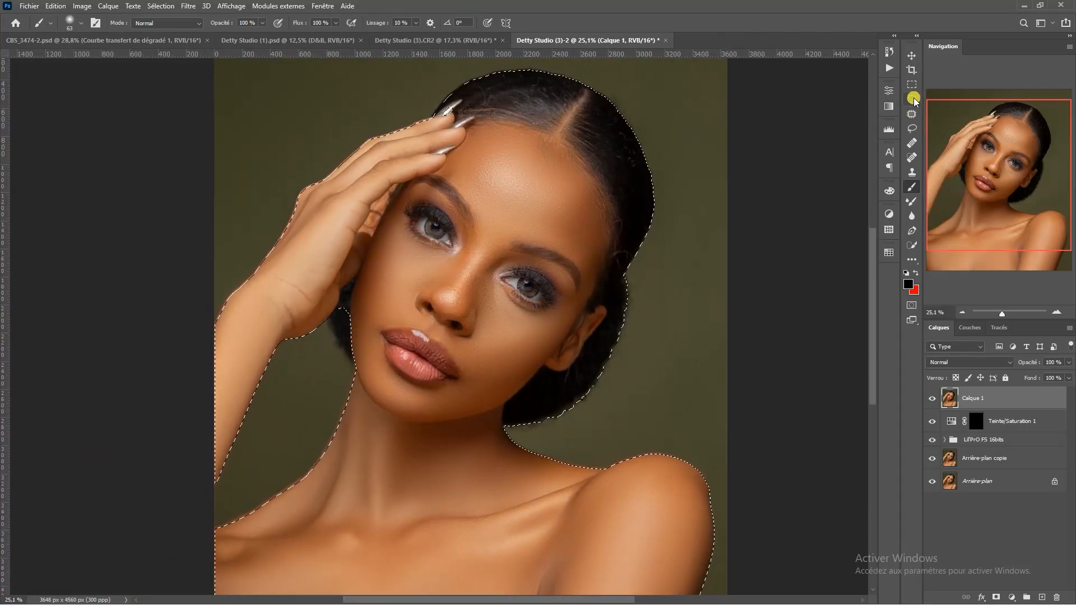
click(912, 114)
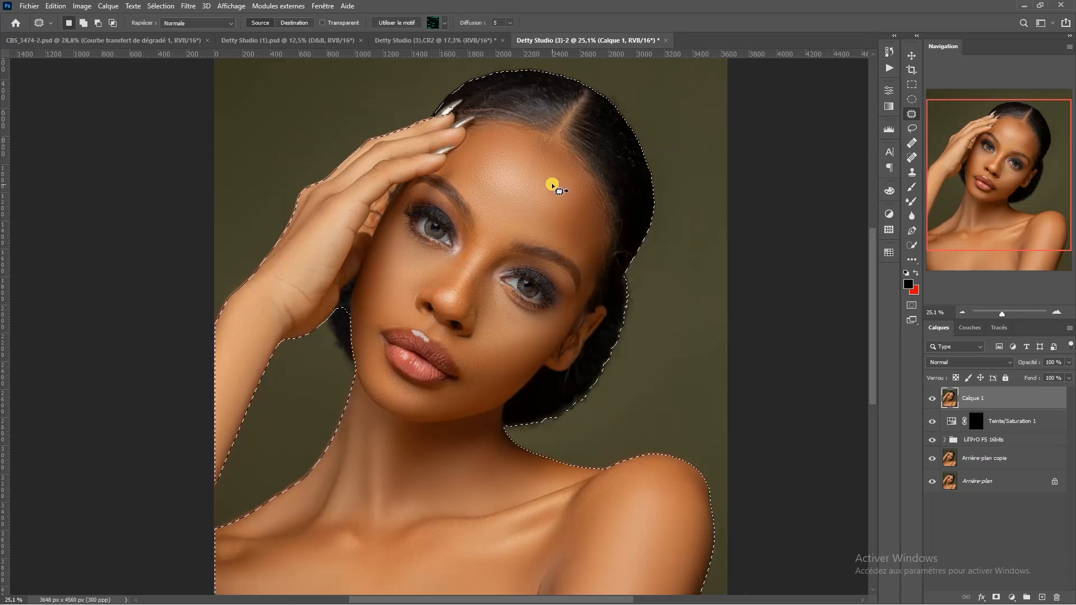
scroll(557, 182, up, 1)
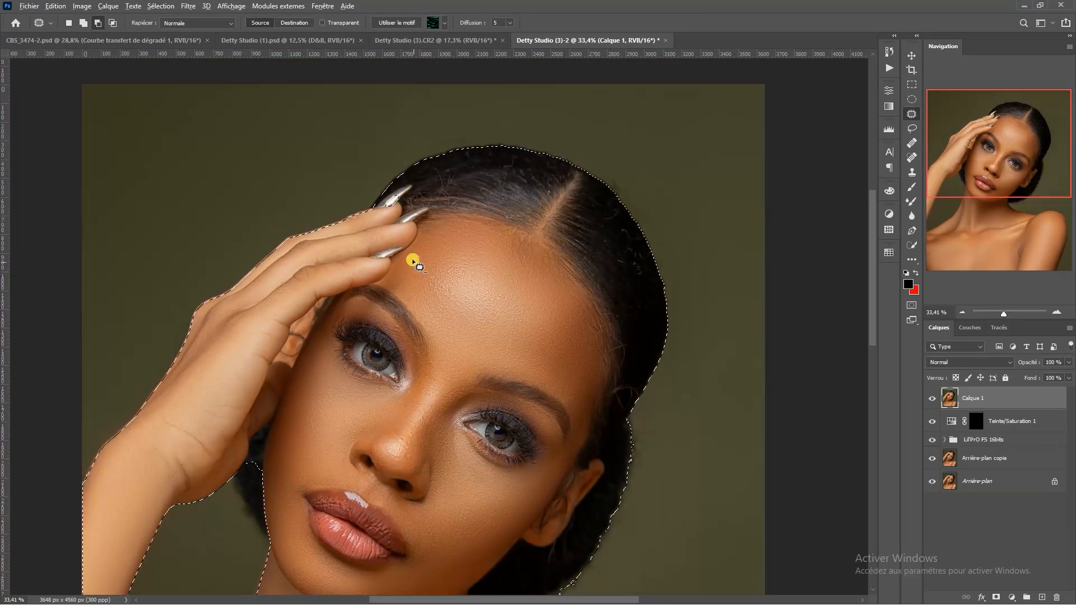
drag(368, 208, 382, 209)
mouse_move(437, 215)
mouse_down()
mouse_move(529, 226)
mouse_move(575, 172)
mouse_move(541, 235)
mouse_move(601, 310)
mouse_move(607, 390)
mouse_move(580, 465)
mouse_move(712, 435)
mouse_move(722, 190)
mouse_move(589, 104)
mouse_move(416, 123)
mouse_move(341, 207)
mouse_up()
scroll(582, 250, down, 4)
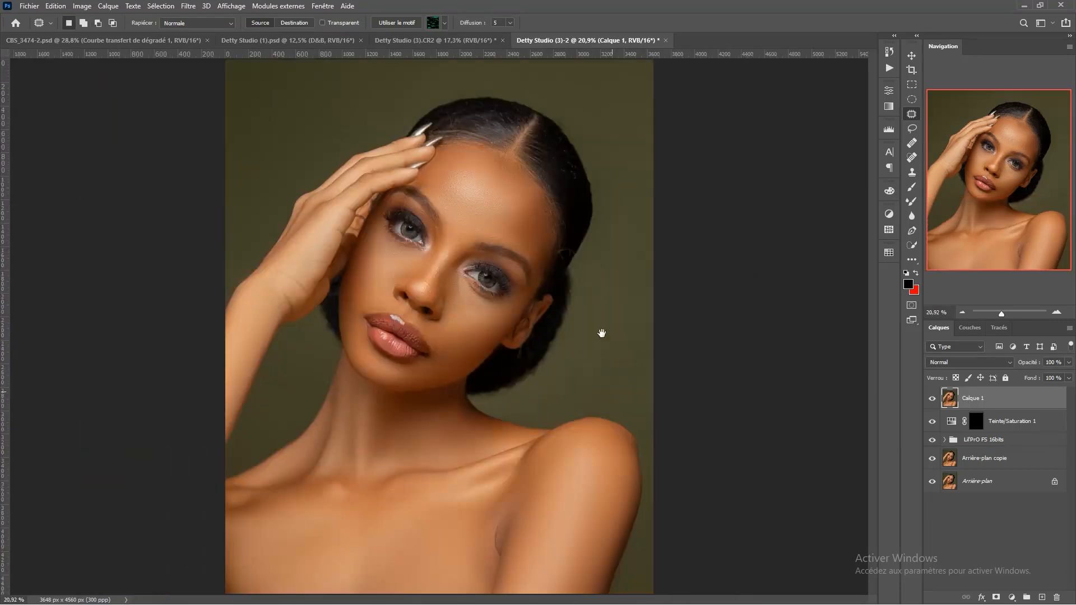
Subtract the dark hair bun between the ear and the neck from the selection with the Quick Selection tool
scroll(561, 193, up, 3)
scroll(620, 211, up, 2)
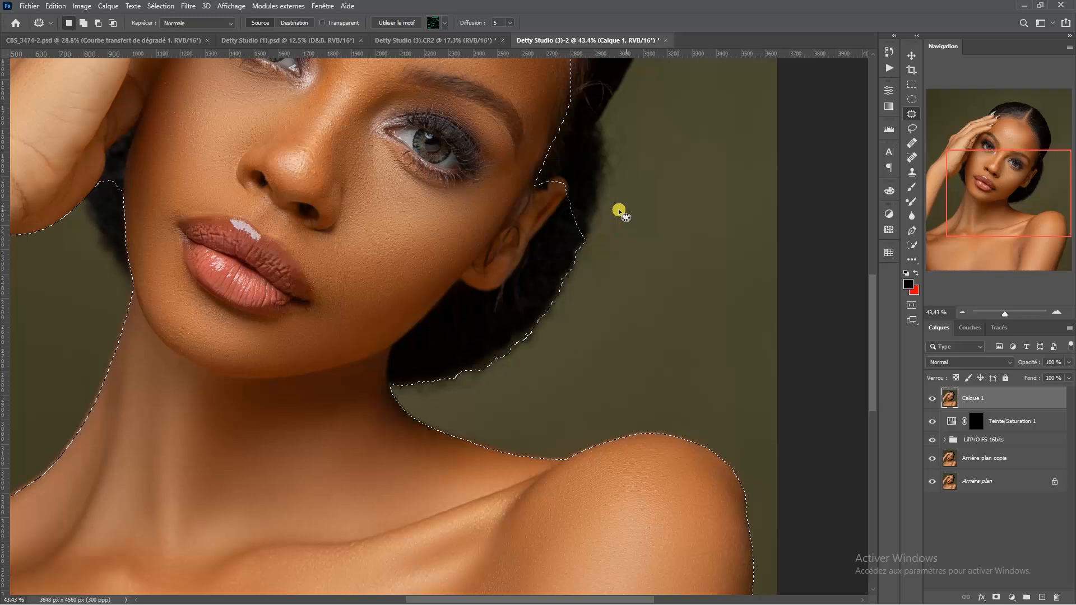
click(911, 248)
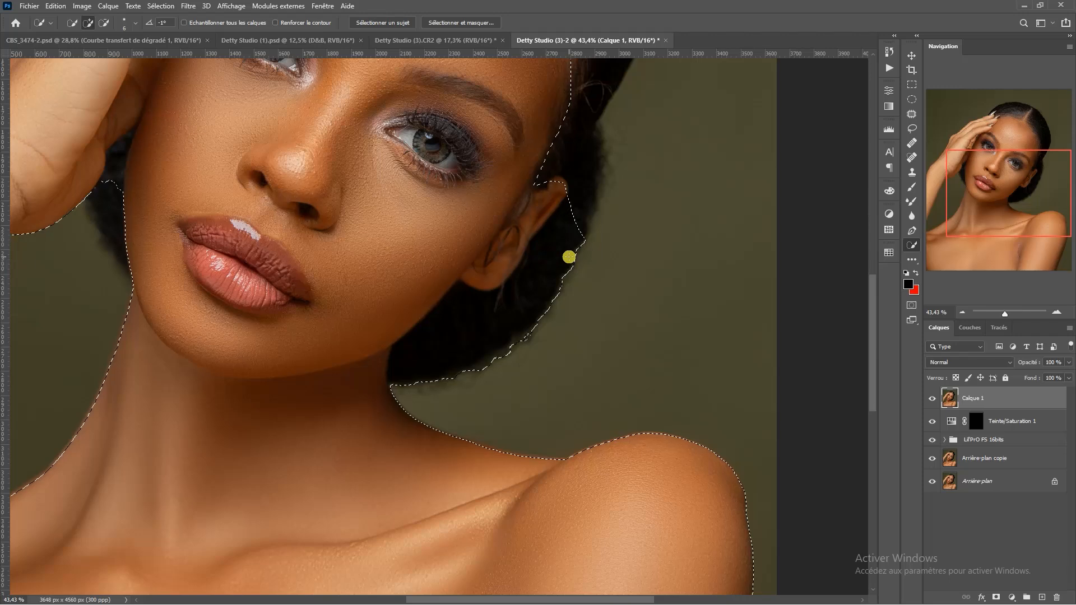
key(alt)
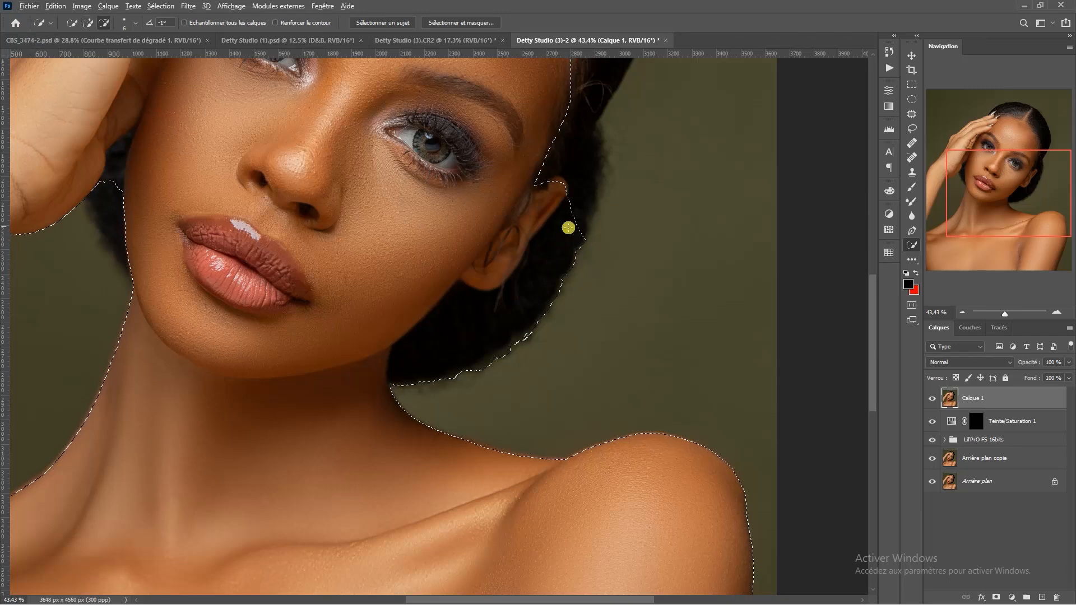
drag(585, 244, 521, 320)
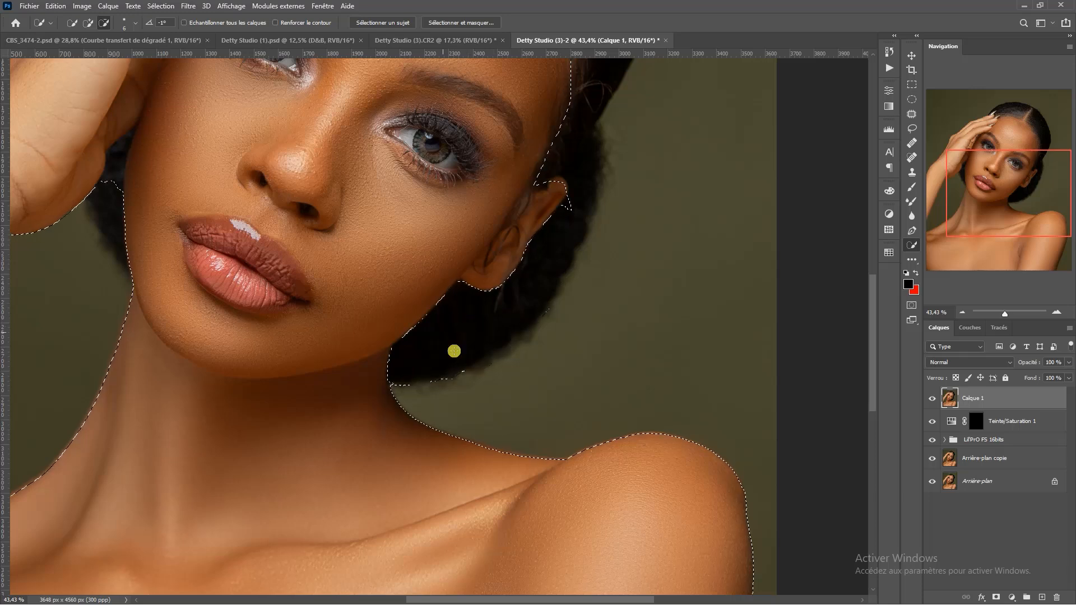
click(392, 382)
click(444, 380)
Subtract the remaining hair between the raised hand and the cheek from the selection
drag(112, 185, 348, 311)
scroll(348, 311, up, 3)
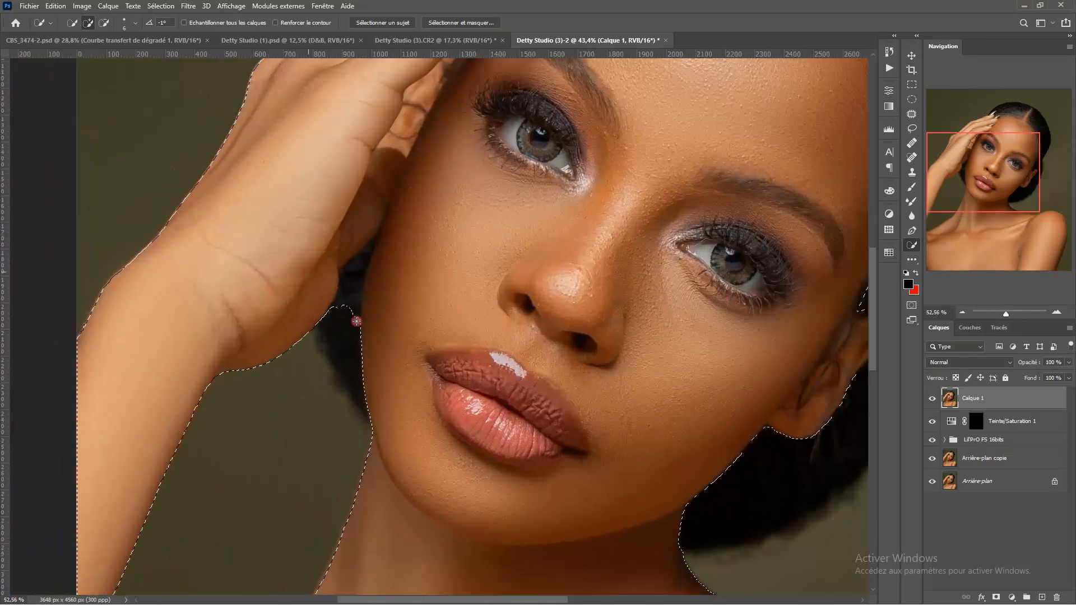
click(352, 265)
click(372, 243)
click(355, 293)
Refine the selection around the top of the ear, adding the ear's tip and subtracting the hair in front of it
scroll(452, 227, down, 5)
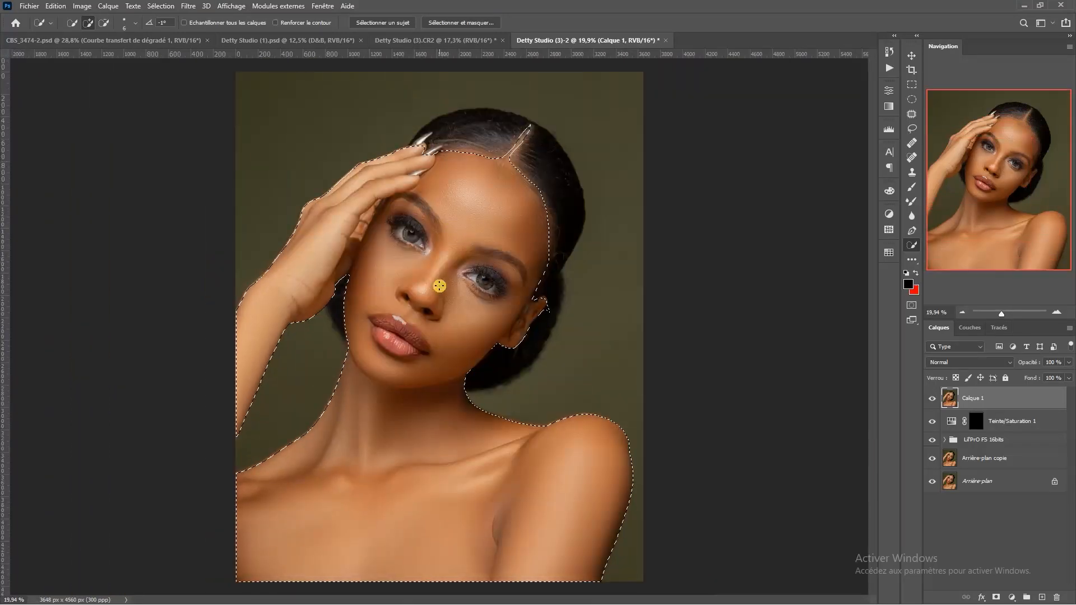
scroll(520, 343, up, 8)
alt+click(497, 396)
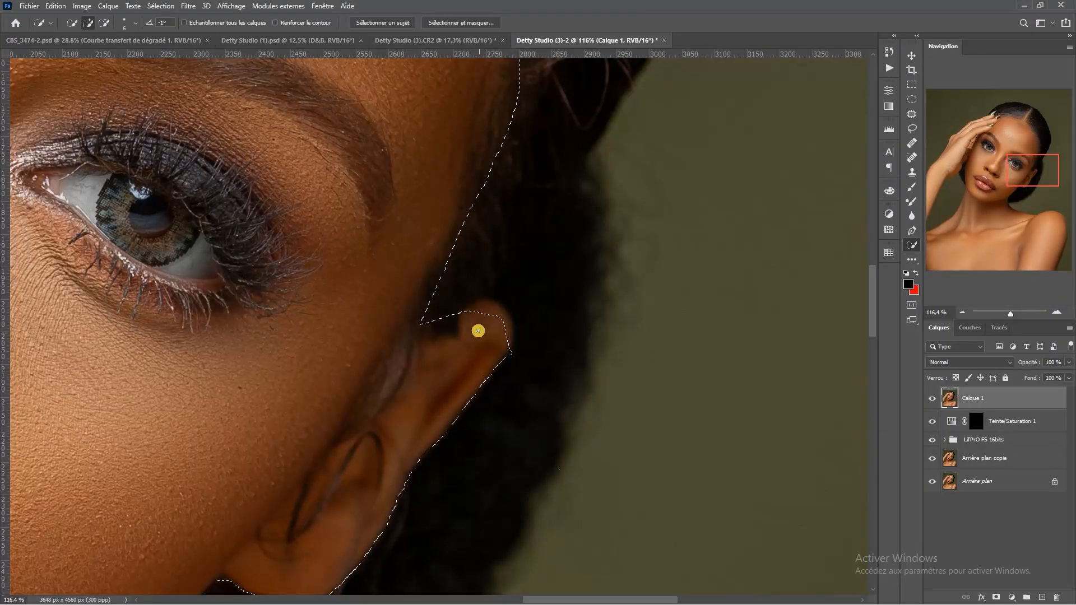
drag(486, 314, 483, 312)
key(alt)
drag(449, 315, 446, 325)
key(ctrl+0)
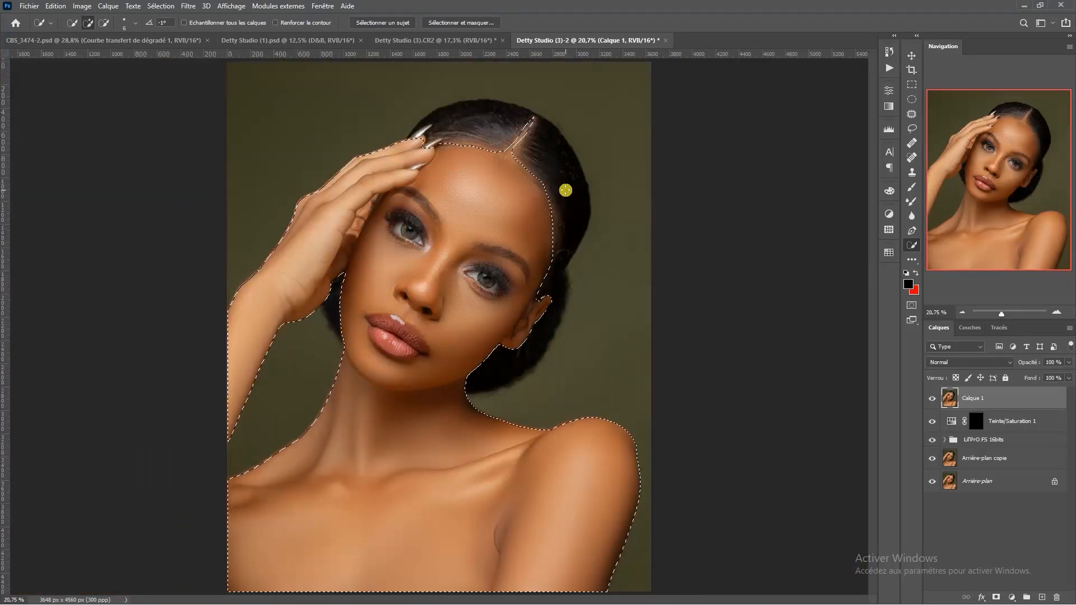
Subtract the silver fingernail resting against the forehead, on the lower raised finger, from the skin selection
scroll(466, 188, up, 3)
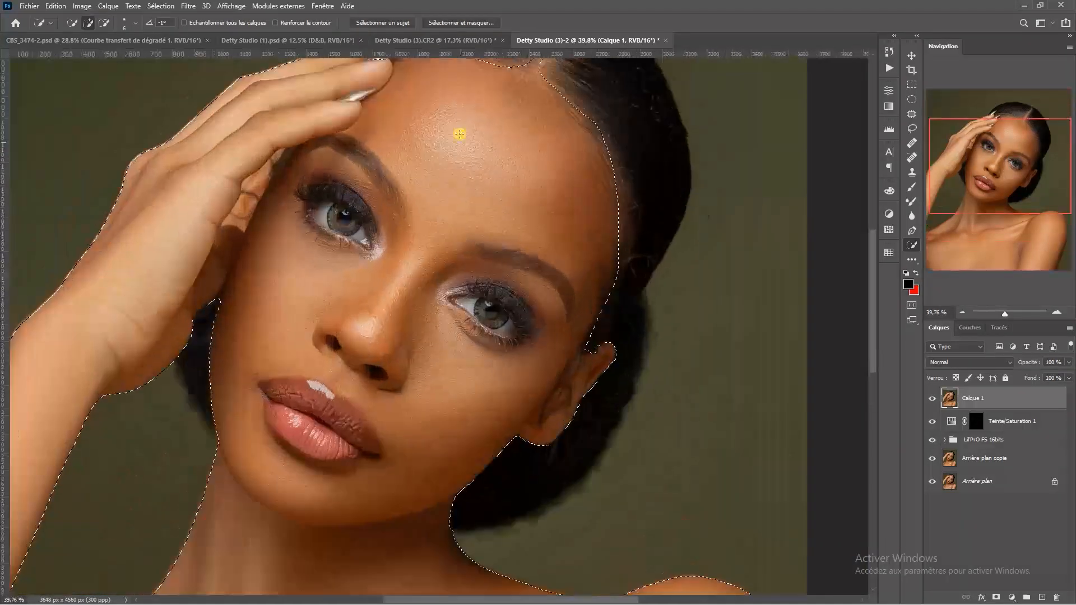
scroll(467, 187, up, 5)
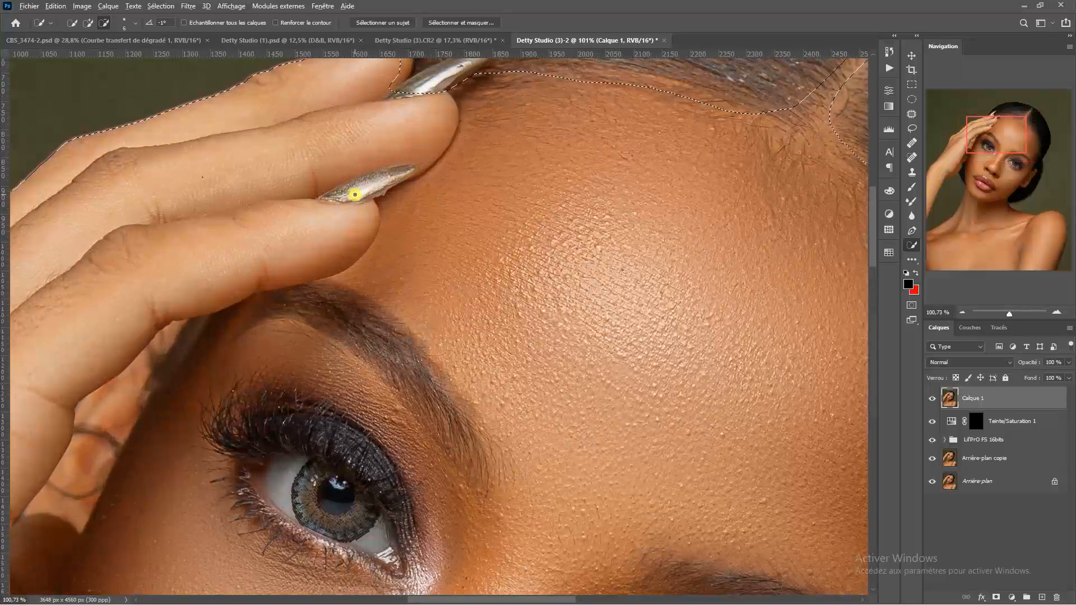
drag(372, 186, 386, 179)
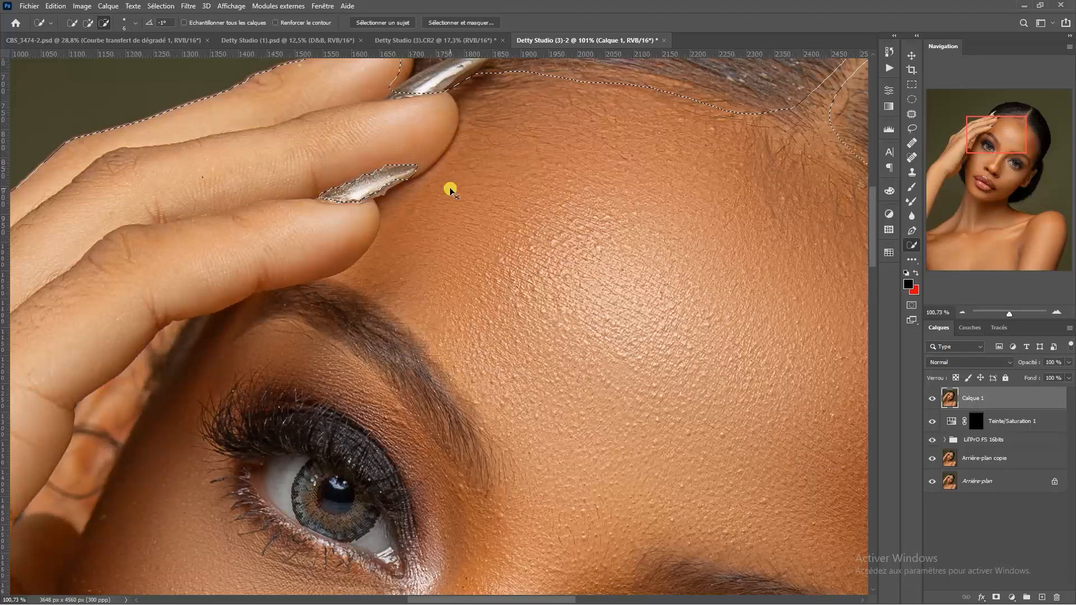
scroll(450, 191, down, 5)
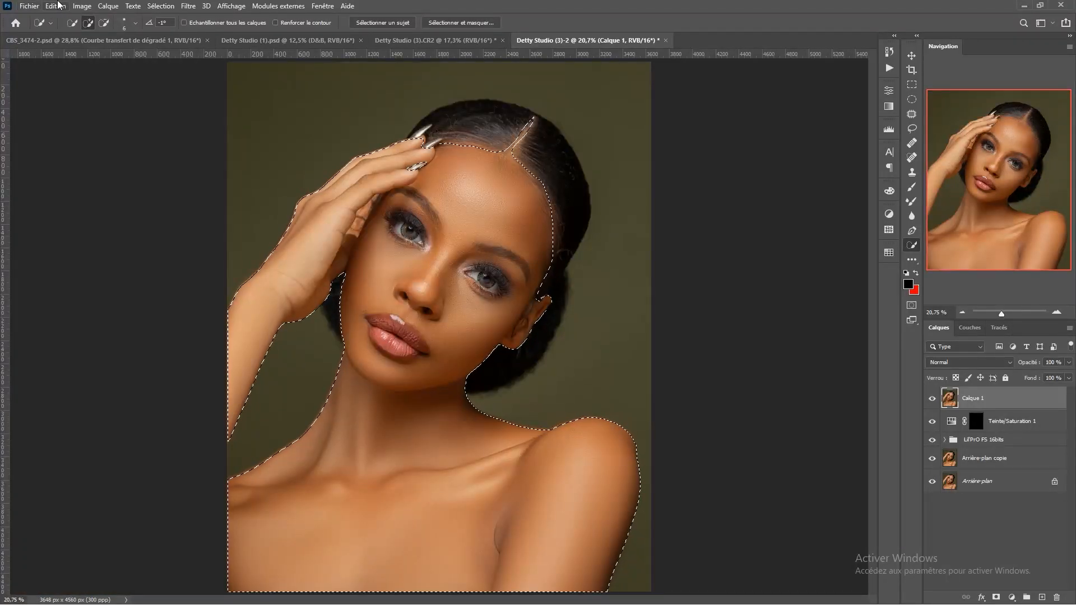
Feather the edge of the skin selection
click(167, 6)
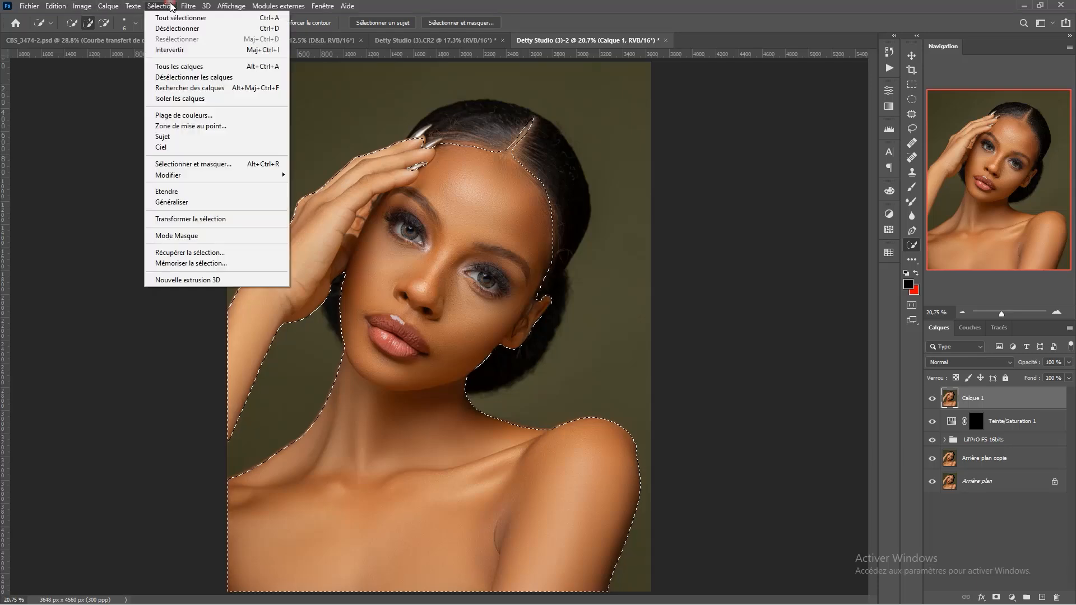
mouse_move(202, 175)
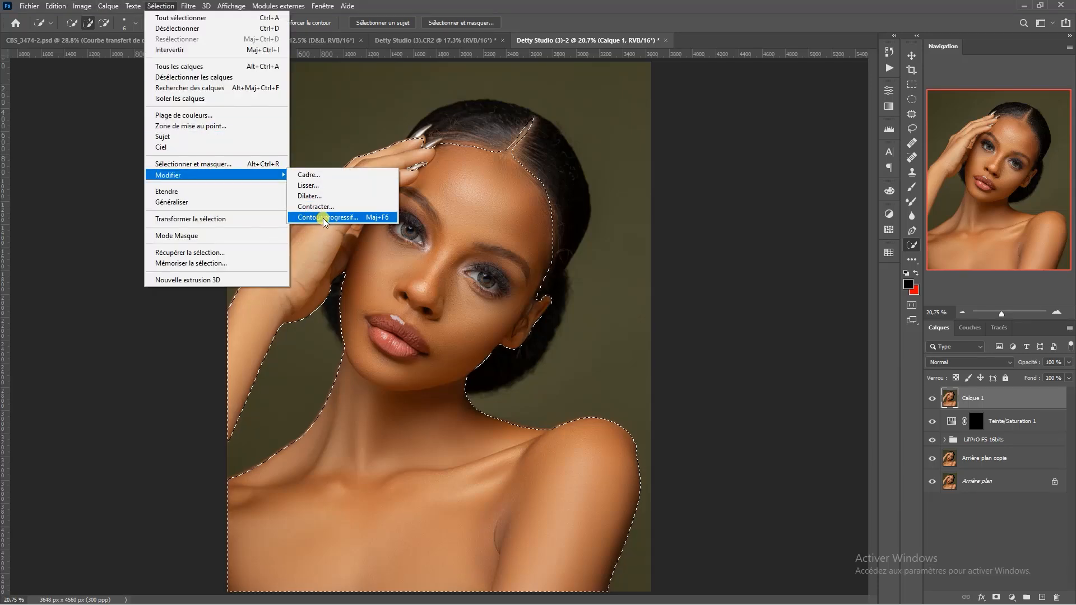
click(324, 219)
drag(663, 204, 644, 184)
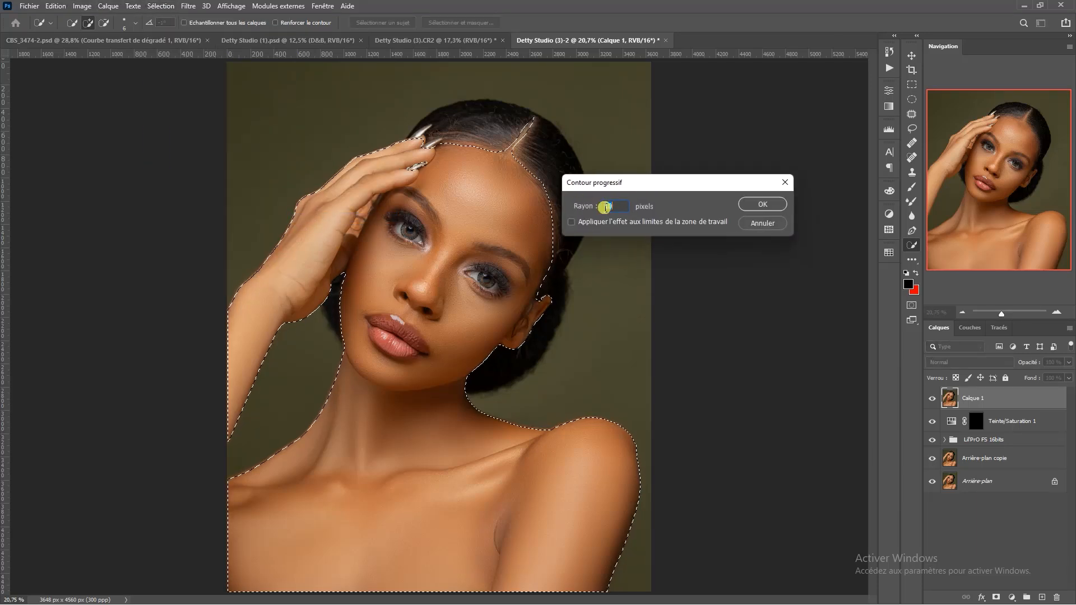
click(764, 205)
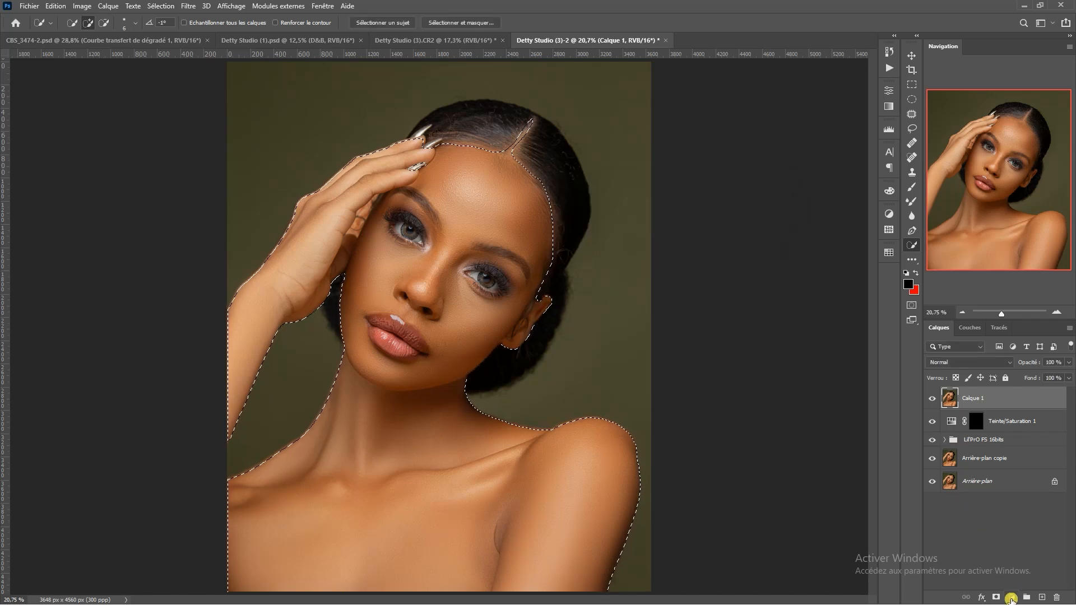
Add a Gradient Map adjustment layer masked to the selected skin and hide it to reveal the original skin colours
click(1011, 598)
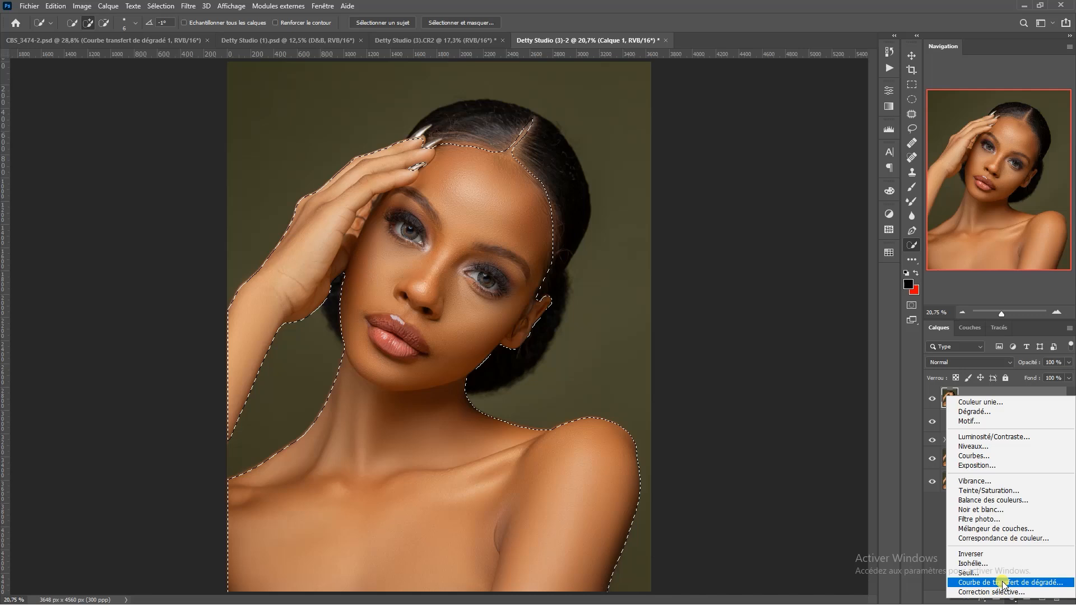
click(1010, 583)
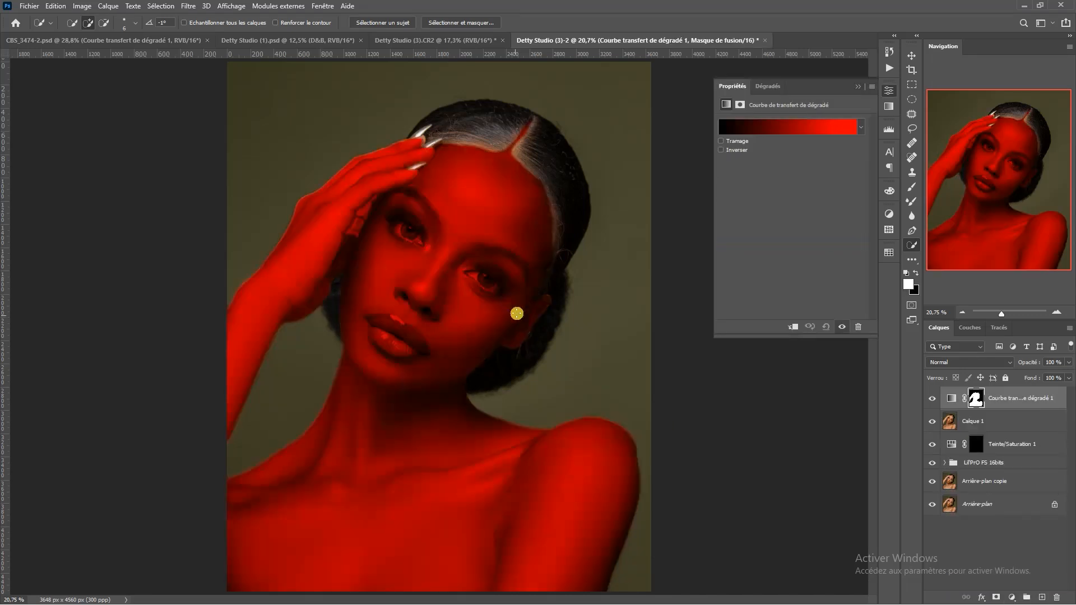
scroll(468, 192, up, 5)
scroll(457, 163, down, 2)
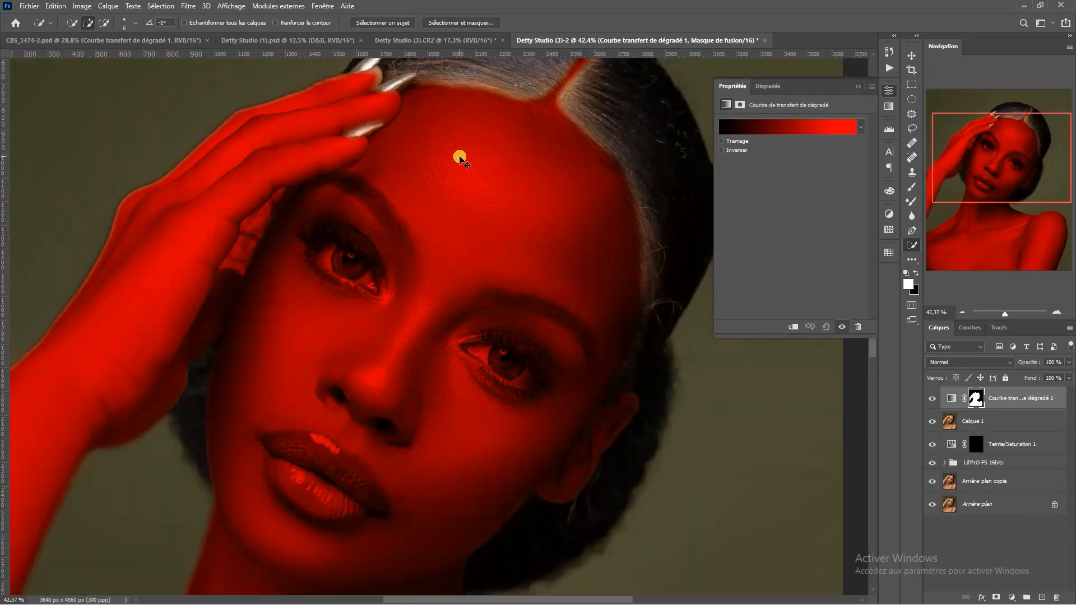
scroll(459, 158, down, 4)
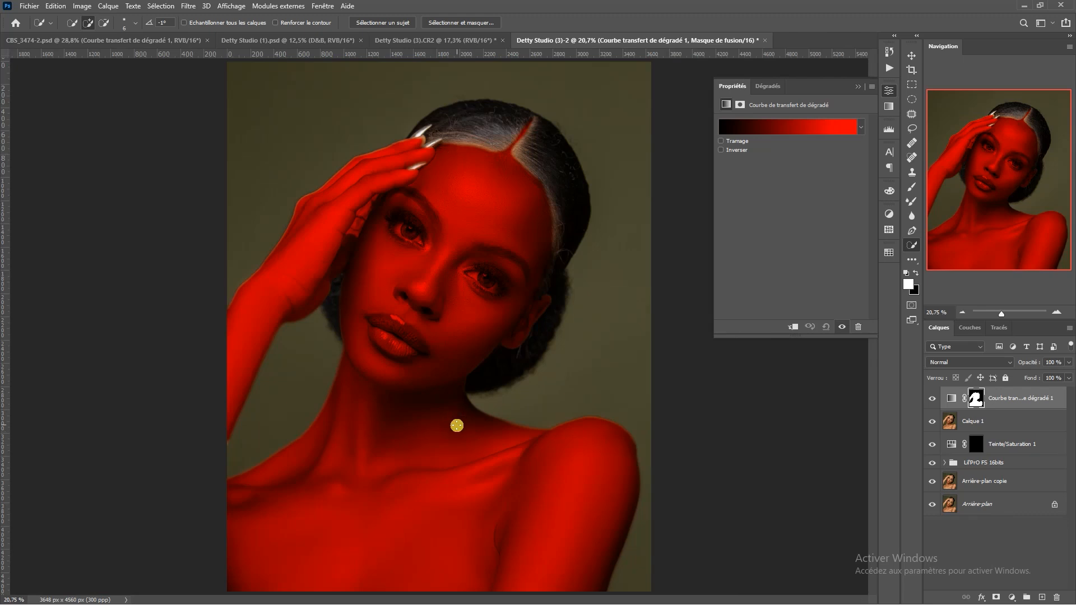
click(932, 399)
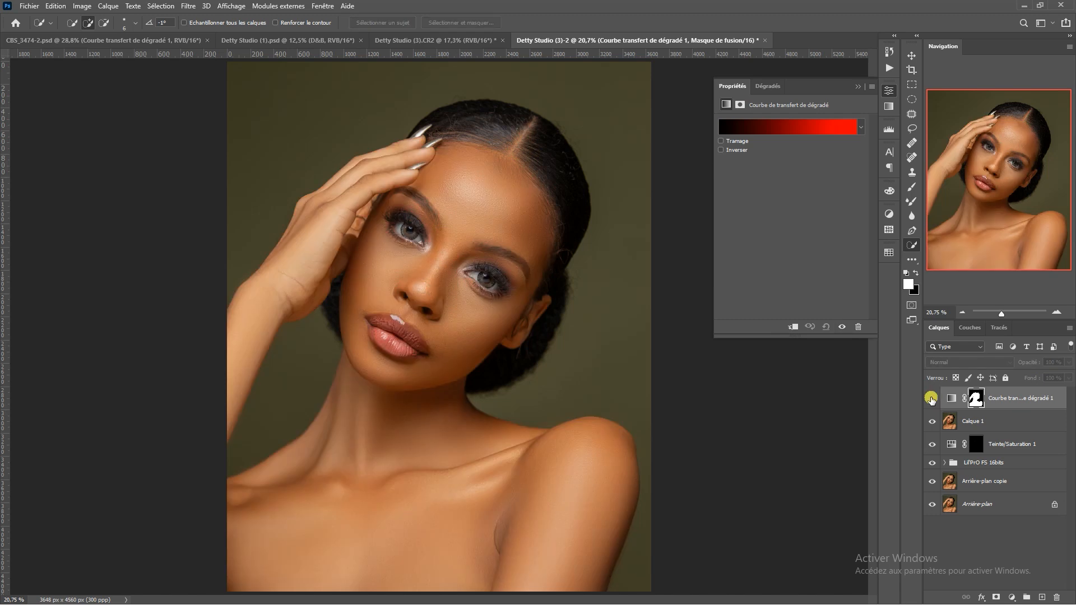
Open the gradient map's gradient for editing and add a middle colour stop at position 50%
click(950, 400)
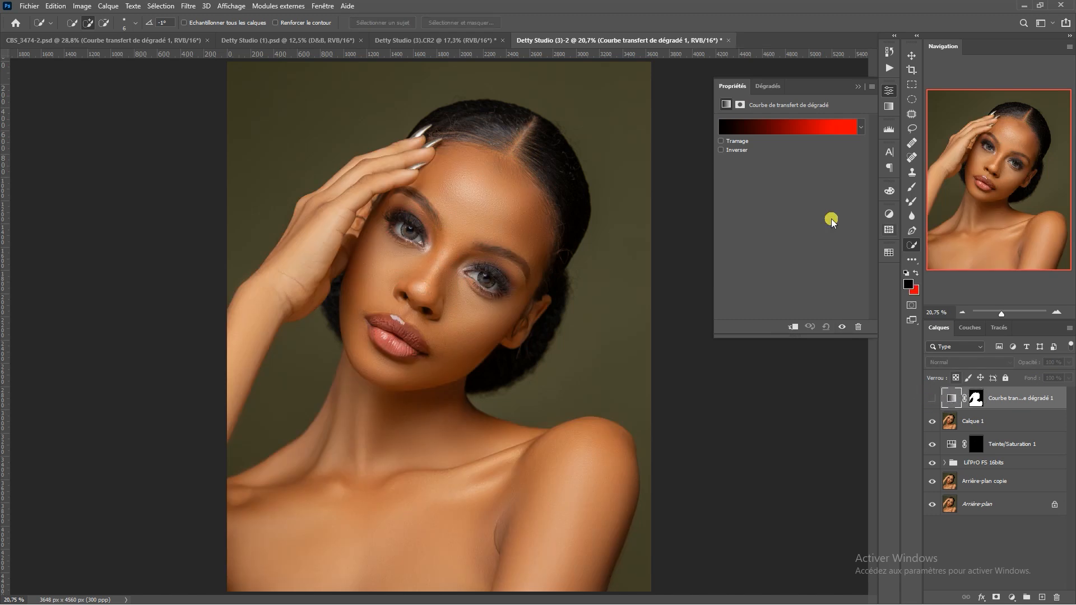
click(805, 130)
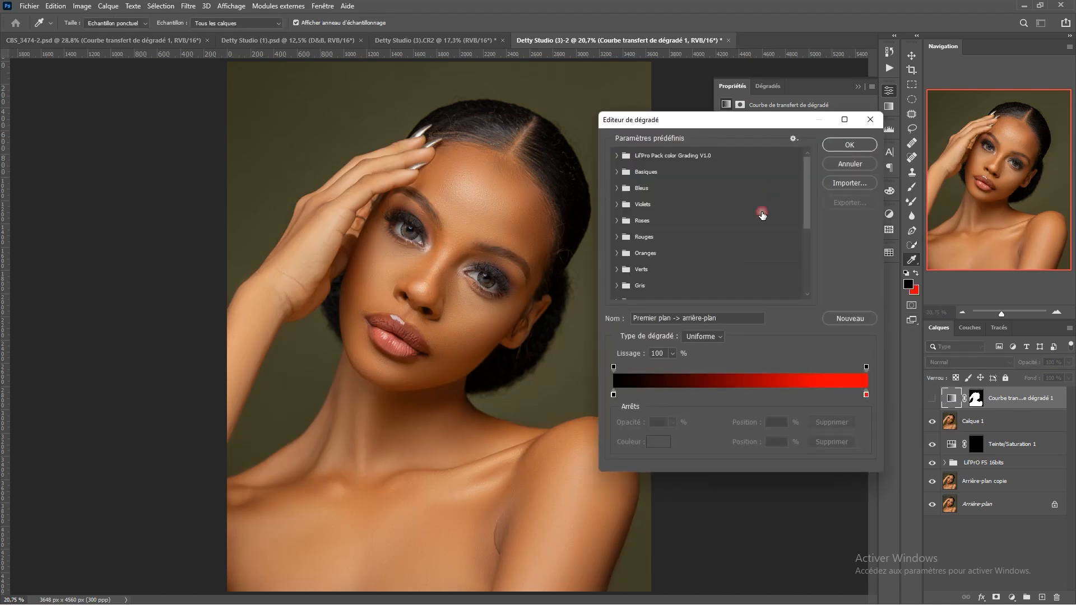
drag(749, 121, 819, 102)
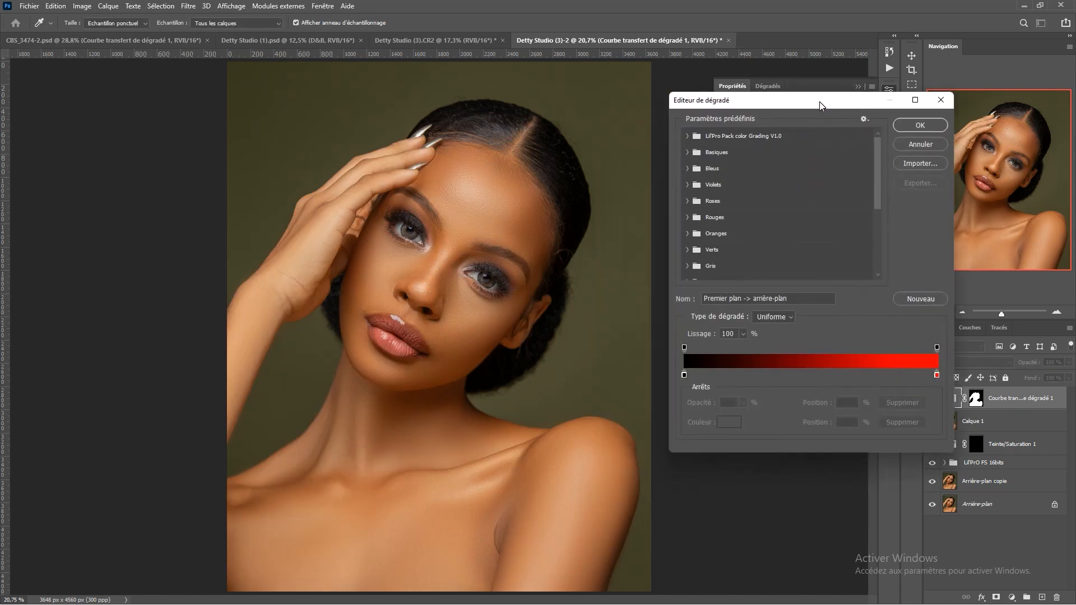
click(684, 375)
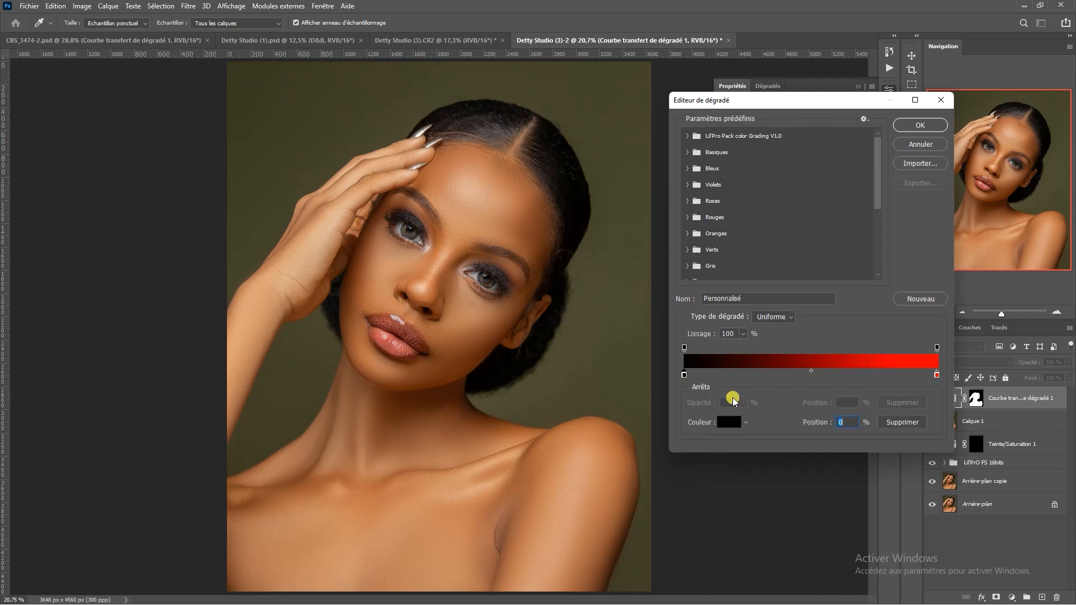
click(937, 375)
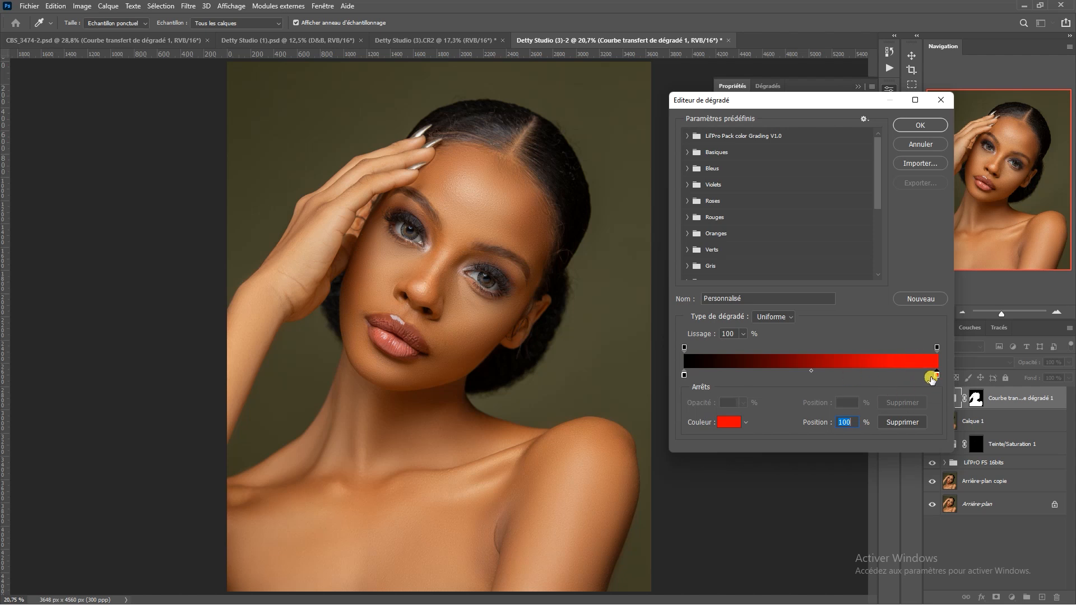
click(812, 377)
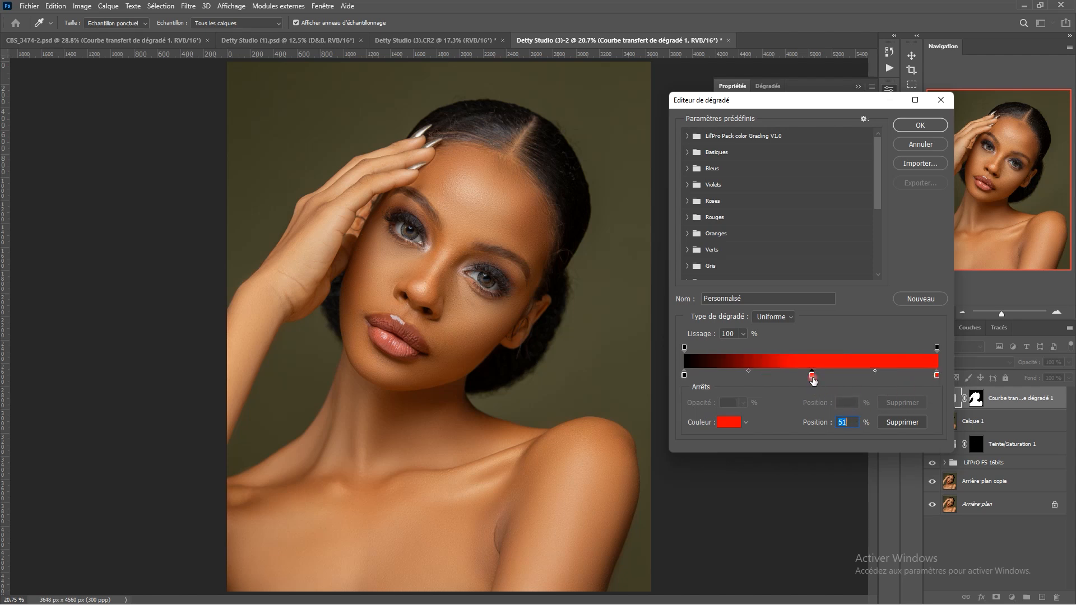
text(50)
Set the gradient's dark end stop to the shadow brown 391c0d sampled from the skin under the jaw
double_click(684, 376)
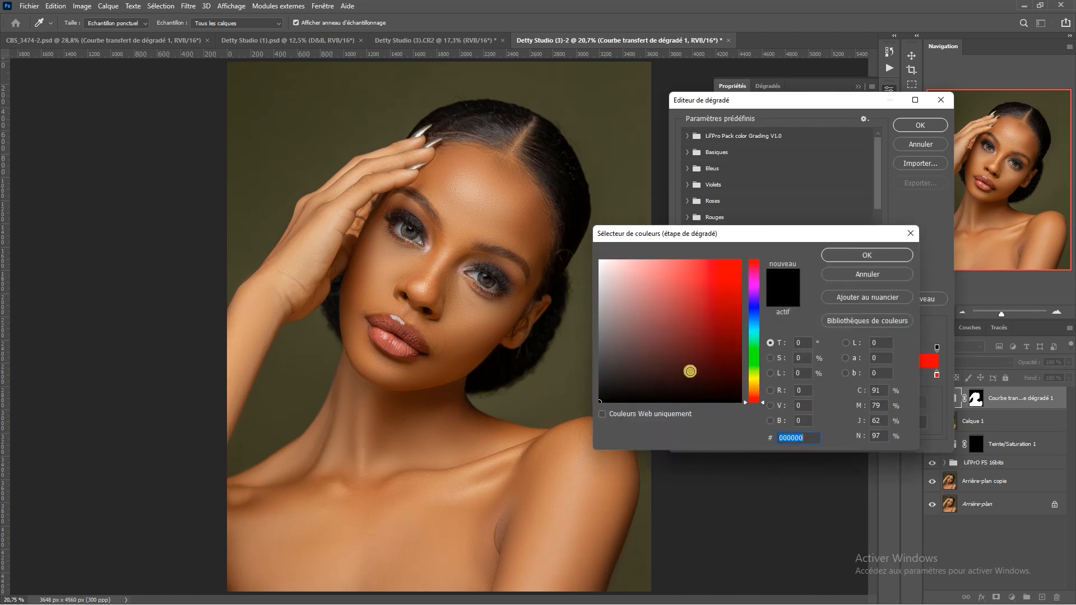
click(351, 265)
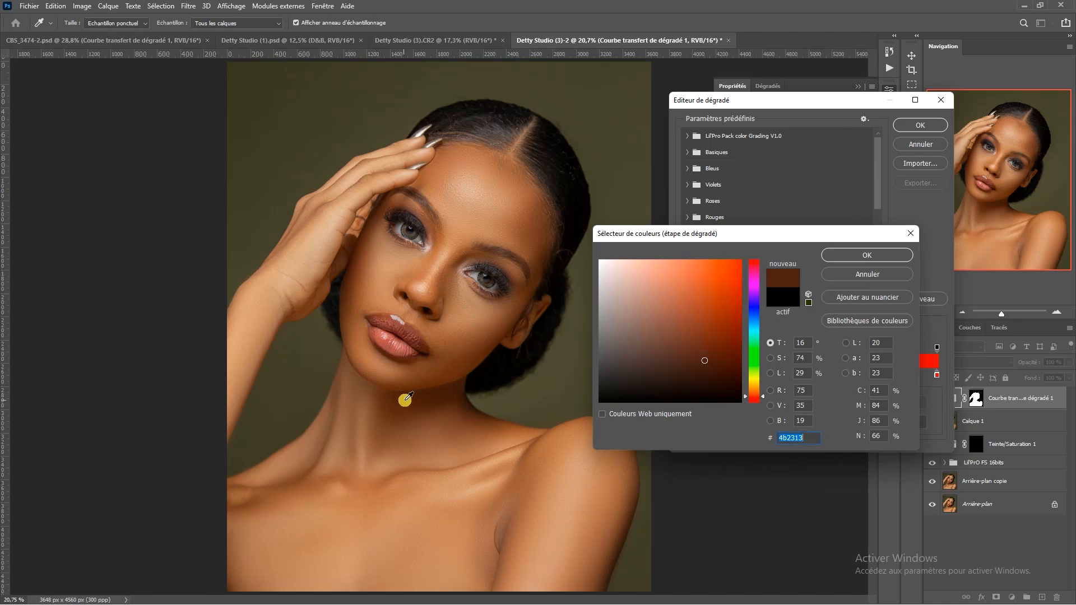
click(454, 383)
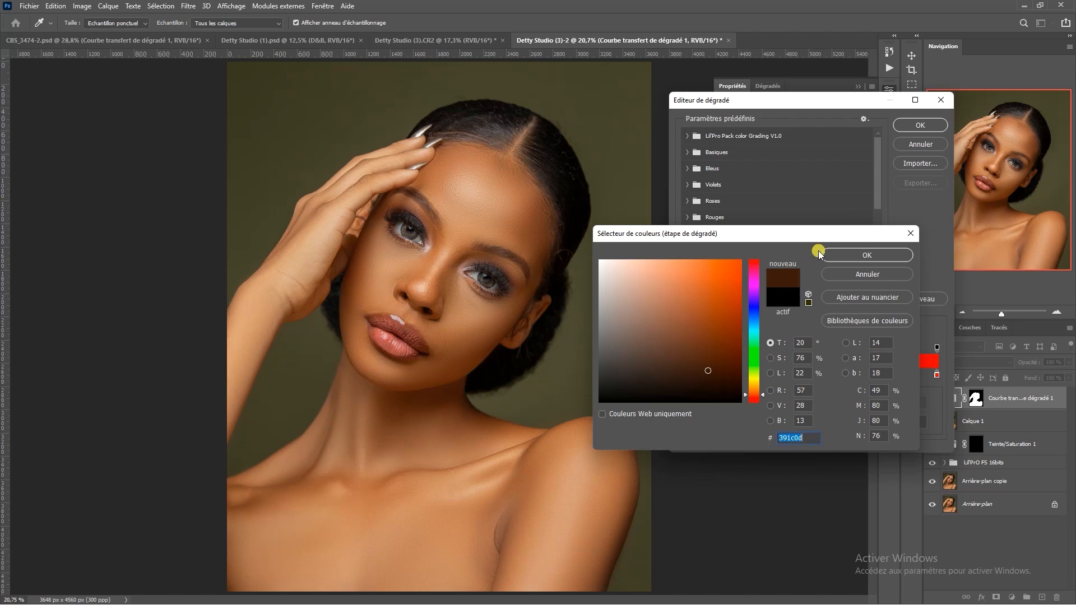
click(866, 255)
Set the gradient's middle stop to a midtone sampled from the cheek below the eye nearest the ear
click(811, 375)
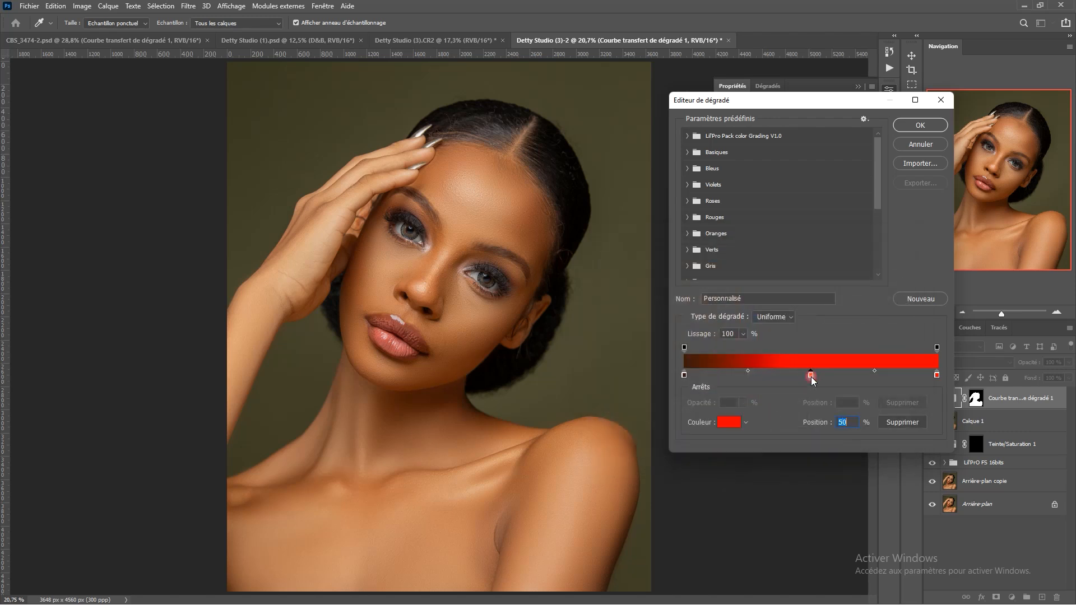
click(473, 322)
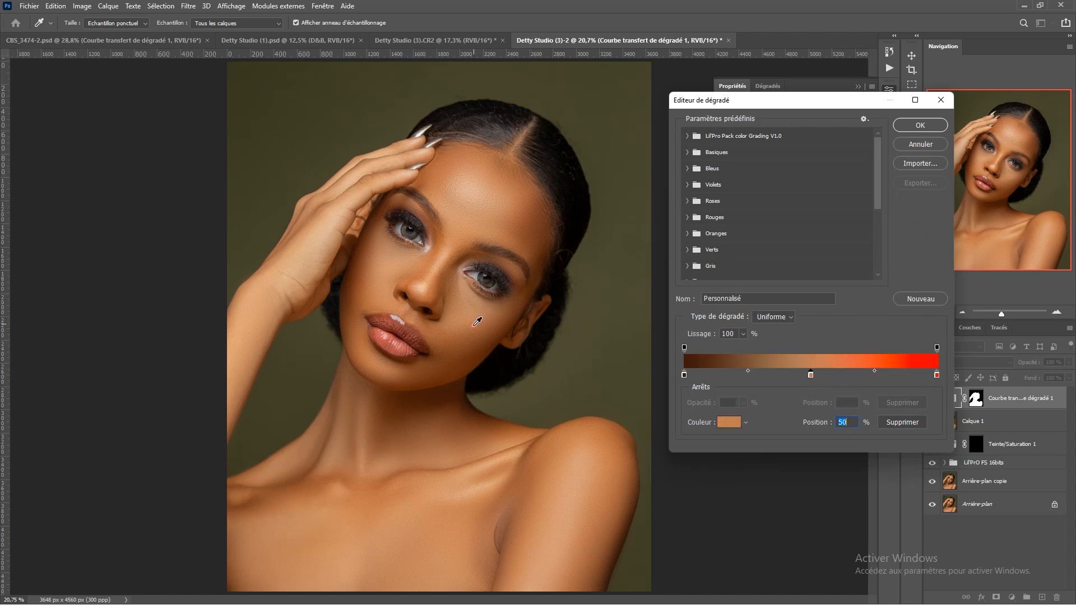
click(477, 323)
click(476, 322)
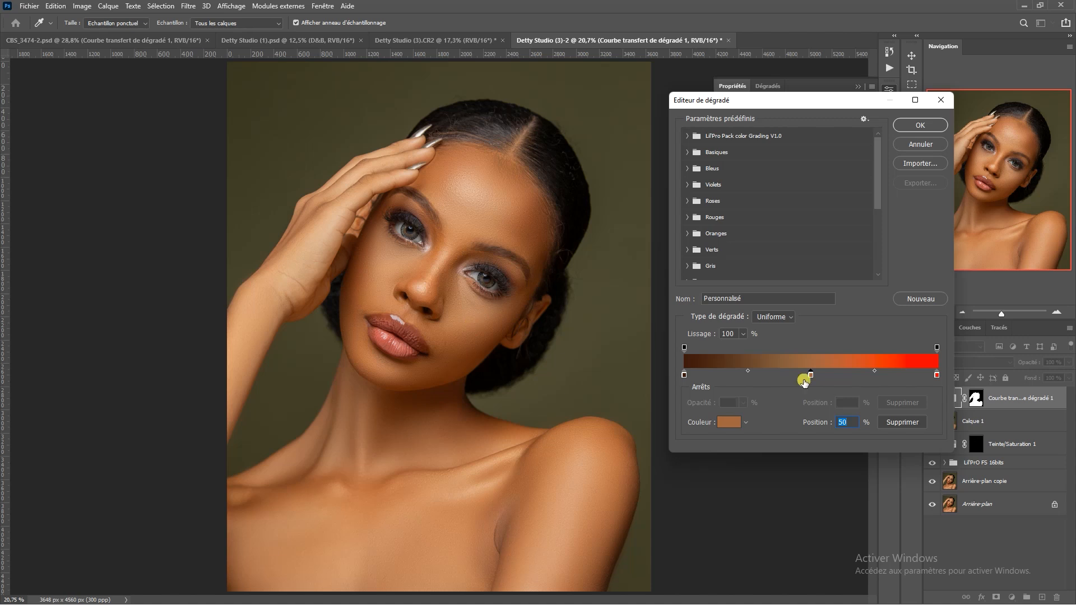
Set the gradient's 100% stop to a light skin highlight sampled from the nose and apply the gradient
click(937, 375)
click(425, 284)
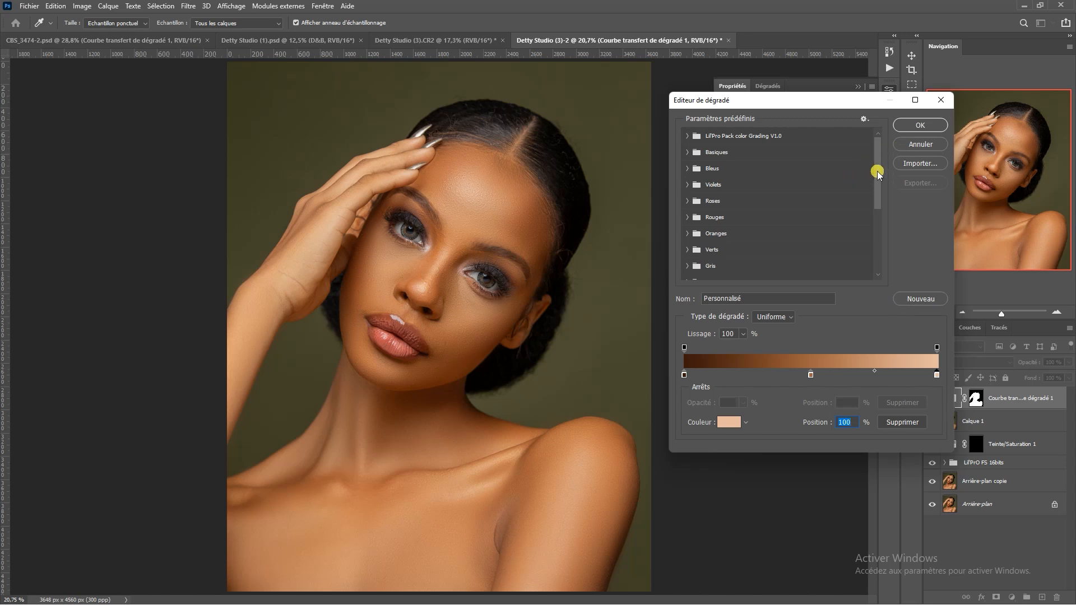
click(919, 125)
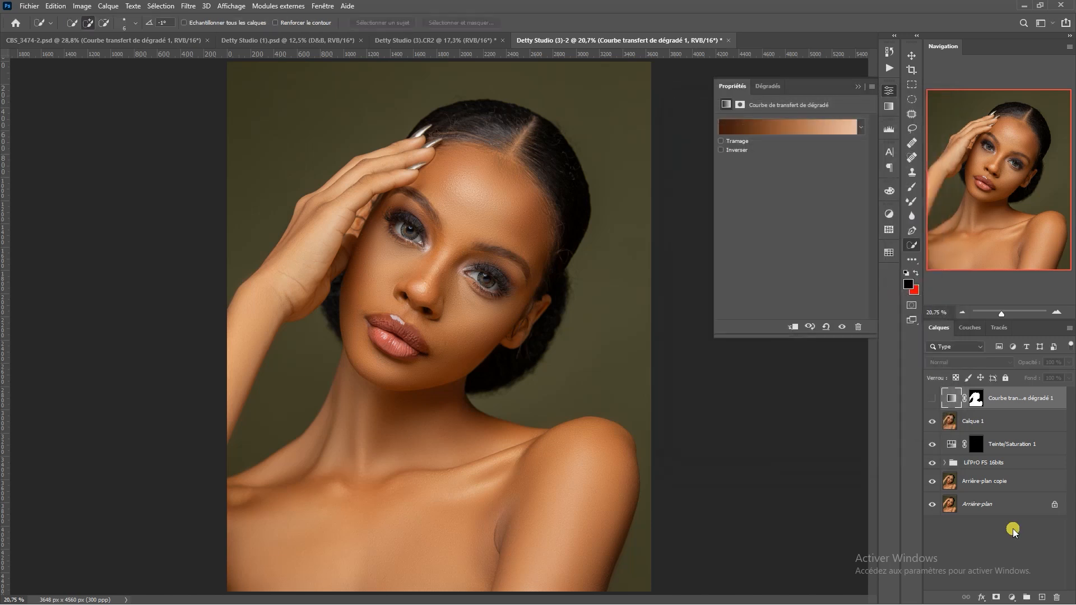
Show the Gradient Map layer and blend it in Color (Couleur) mode at 70% opacity
click(932, 398)
scroll(456, 348, down, 1)
scroll(447, 294, up, 2)
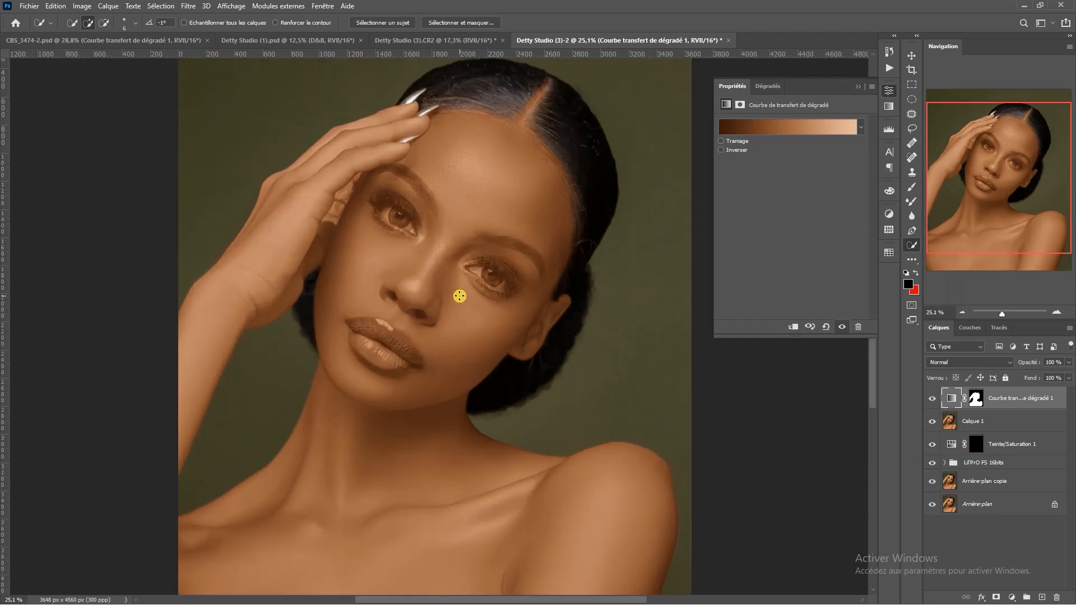
scroll(460, 298, down, 1)
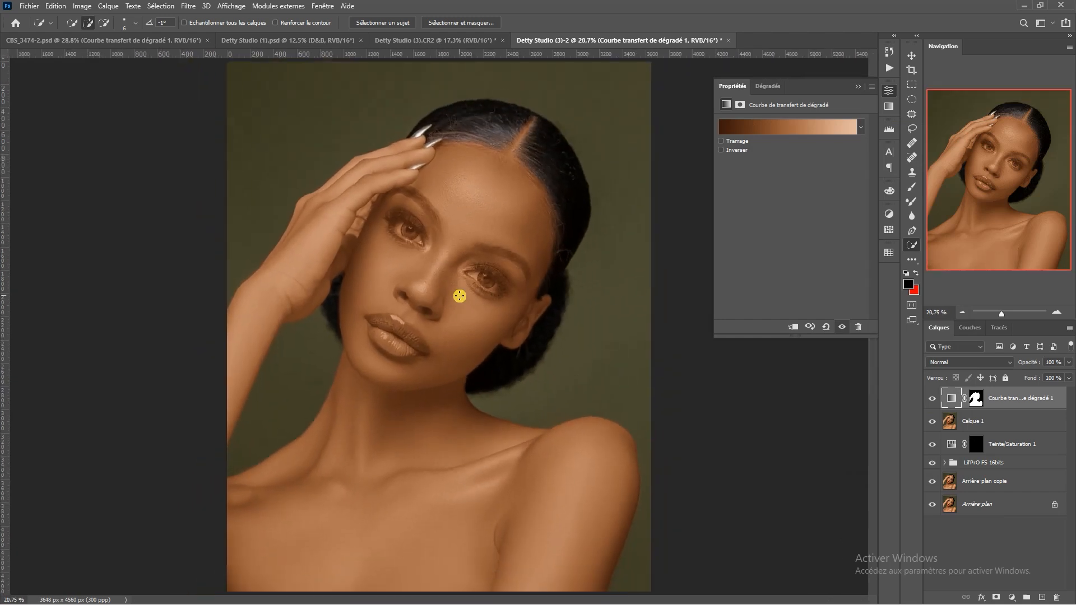
click(941, 363)
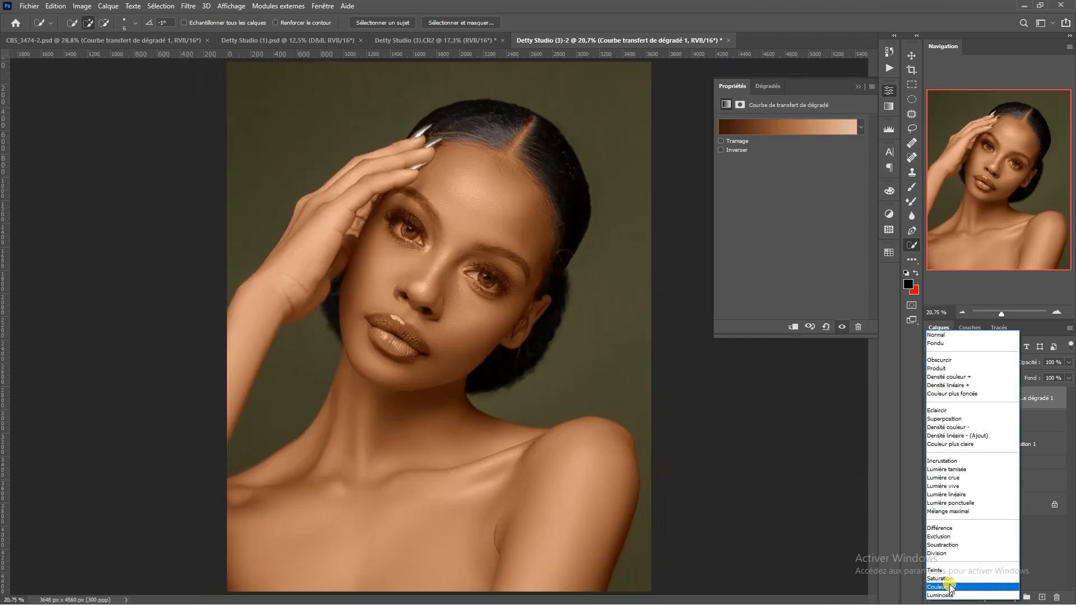
click(951, 588)
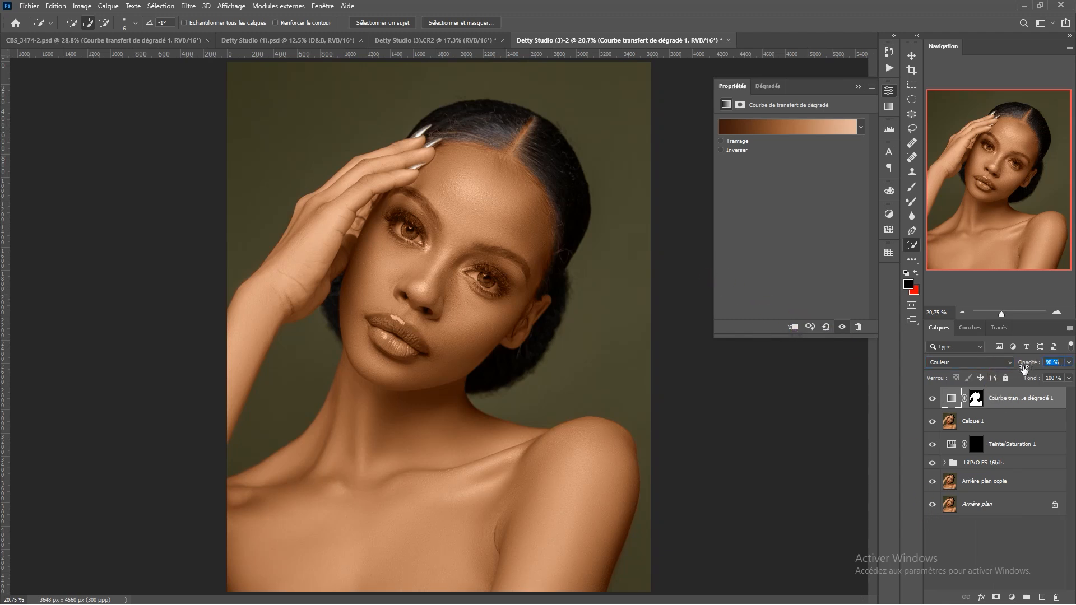
text(70)
key(Return)
Paint black over the lips on the Gradient Map's mask with a resized brush to restore their original colour
click(977, 399)
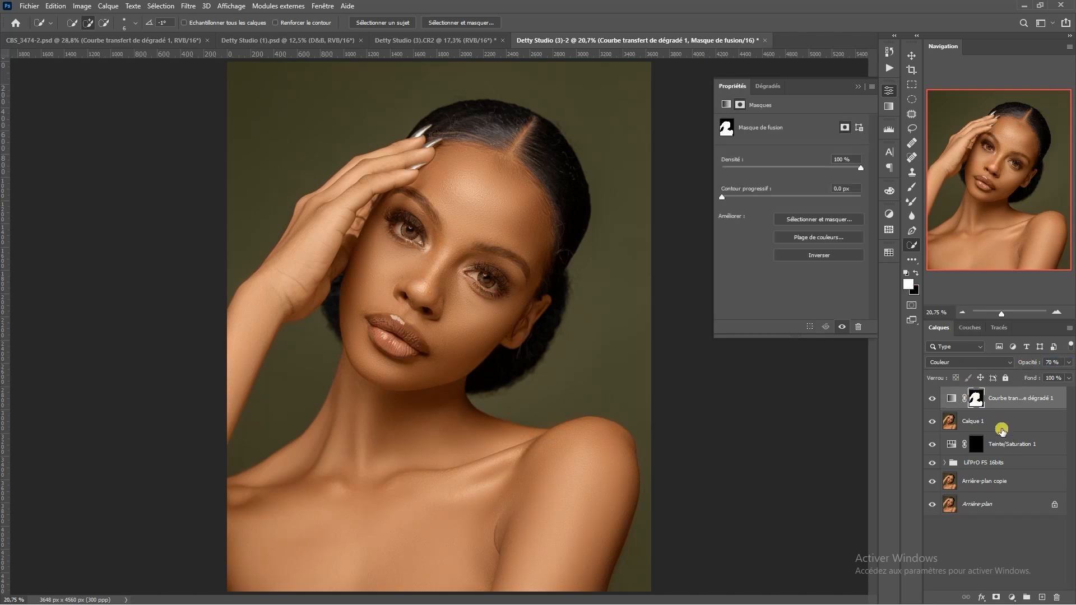
click(912, 189)
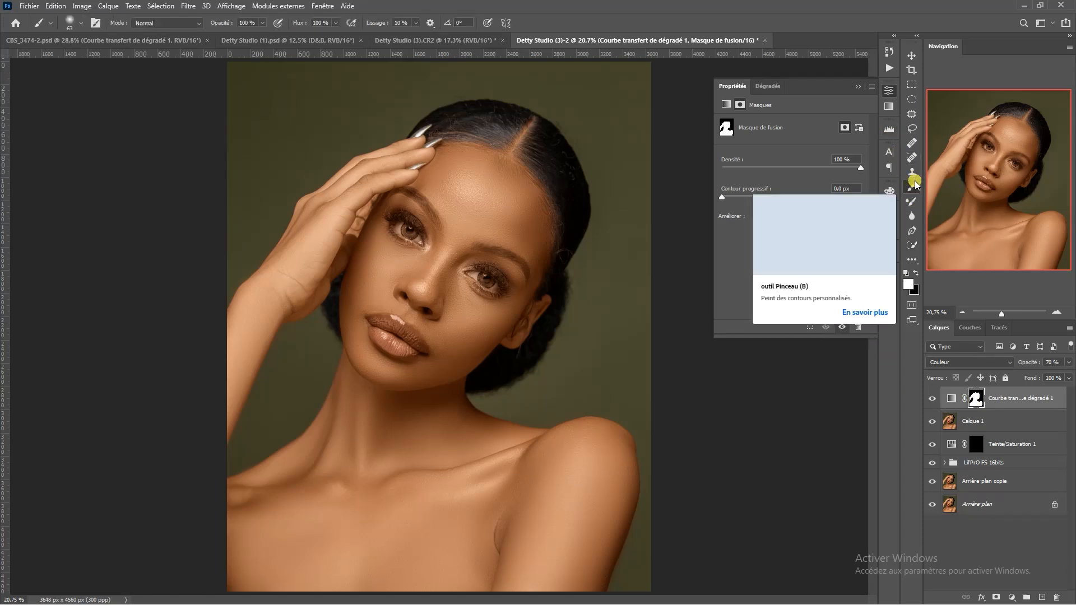
scroll(392, 328, up, 5)
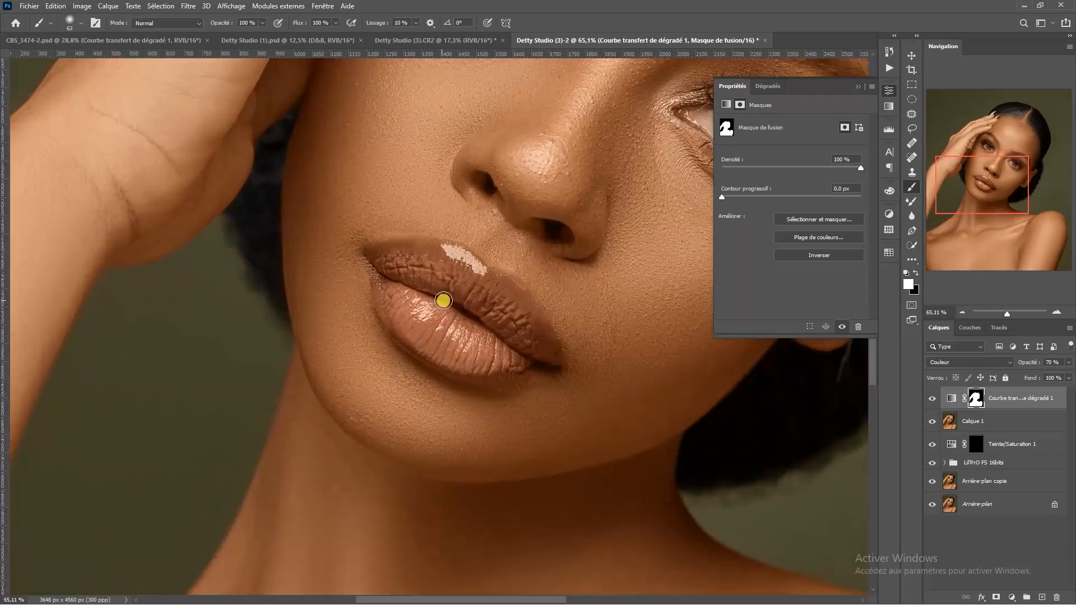
mouse_move(443, 301)
mouse_down()
mouse_move(432, 276)
mouse_move(442, 276)
mouse_up()
click(917, 273)
mouse_move(360, 276)
mouse_down()
mouse_move(404, 265)
mouse_move(391, 261)
mouse_move(472, 278)
mouse_move(541, 360)
mouse_move(505, 365)
mouse_move(428, 336)
mouse_move(386, 266)
mouse_move(482, 363)
mouse_move(483, 343)
mouse_move(527, 357)
mouse_move(530, 343)
mouse_move(474, 290)
mouse_move(393, 270)
mouse_up()
key(space)
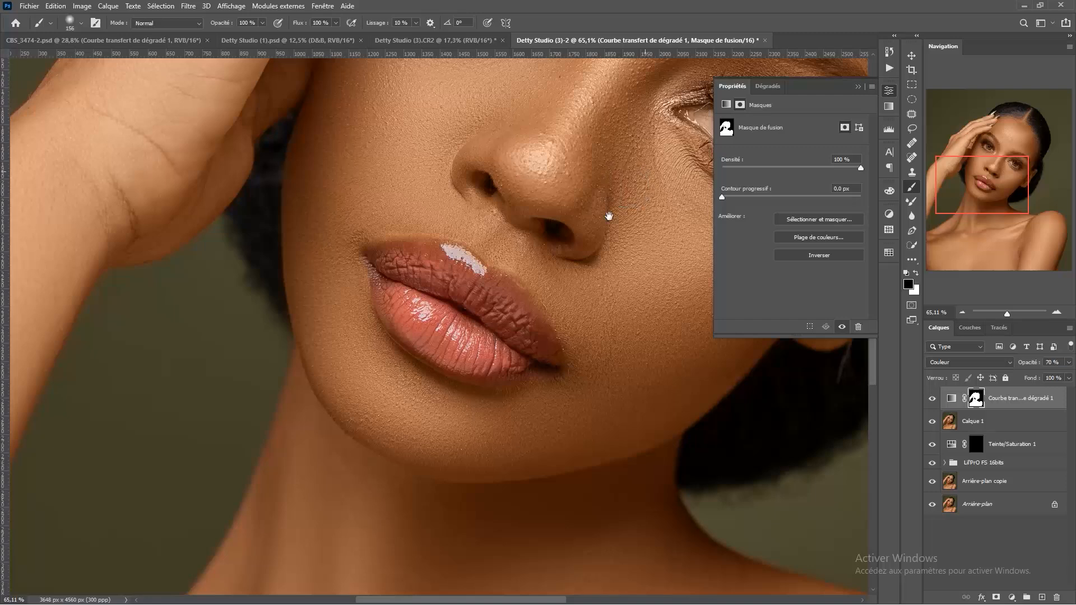
Paint black over both eyes and eyebrows on the Gradient Map's mask to restore their original colour
drag(609, 216, 416, 329)
mouse_move(529, 239)
mouse_down()
mouse_move(539, 216)
mouse_move(520, 205)
mouse_move(554, 199)
mouse_move(591, 219)
mouse_move(582, 229)
mouse_move(609, 264)
mouse_move(587, 281)
mouse_move(497, 219)
mouse_move(566, 237)
mouse_move(578, 268)
mouse_up()
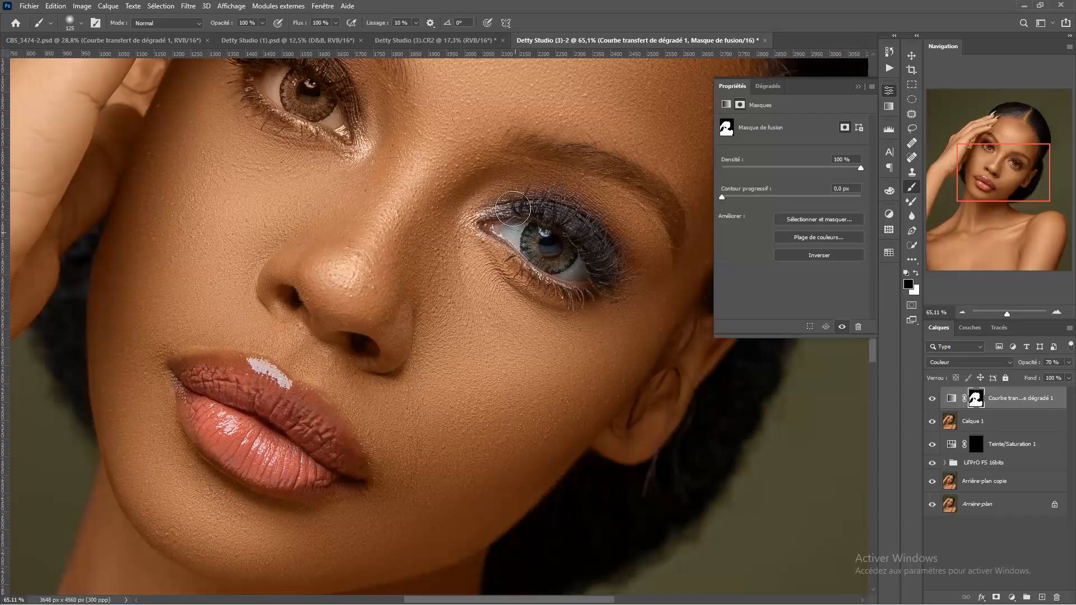
mouse_move(529, 149)
mouse_down()
mouse_move(636, 181)
mouse_move(672, 213)
mouse_move(679, 246)
mouse_move(657, 199)
mouse_up()
drag(504, 172, 462, 168)
drag(461, 169, 530, 283)
mouse_move(449, 230)
mouse_down()
mouse_move(472, 231)
mouse_move(492, 282)
mouse_up()
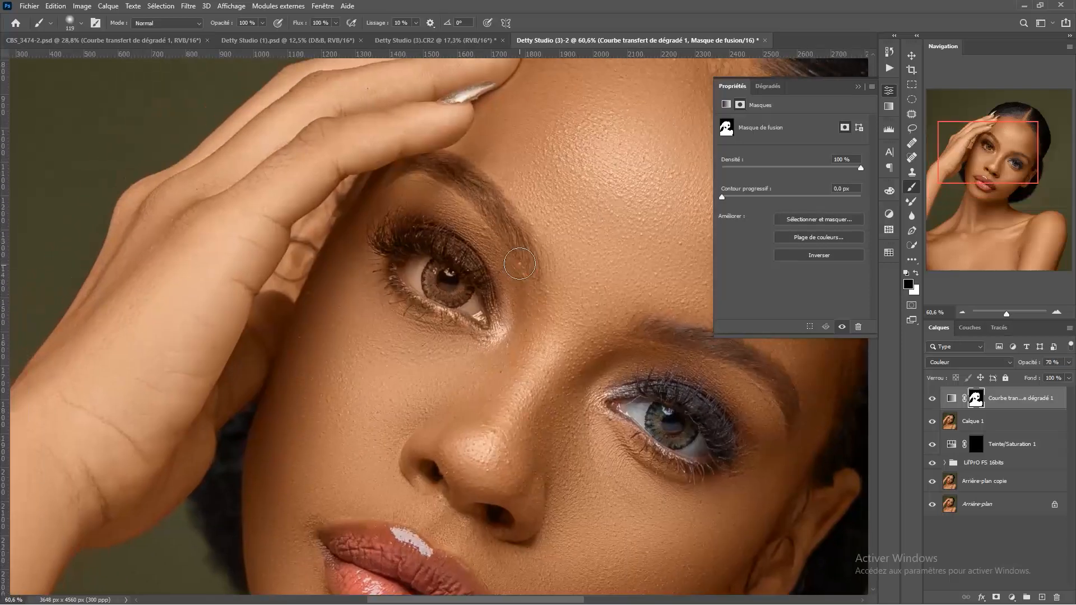
mouse_move(395, 238)
mouse_down()
mouse_move(392, 228)
mouse_move(412, 227)
mouse_move(458, 255)
mouse_move(476, 305)
mouse_move(426, 288)
mouse_move(417, 263)
mouse_move(471, 305)
mouse_up()
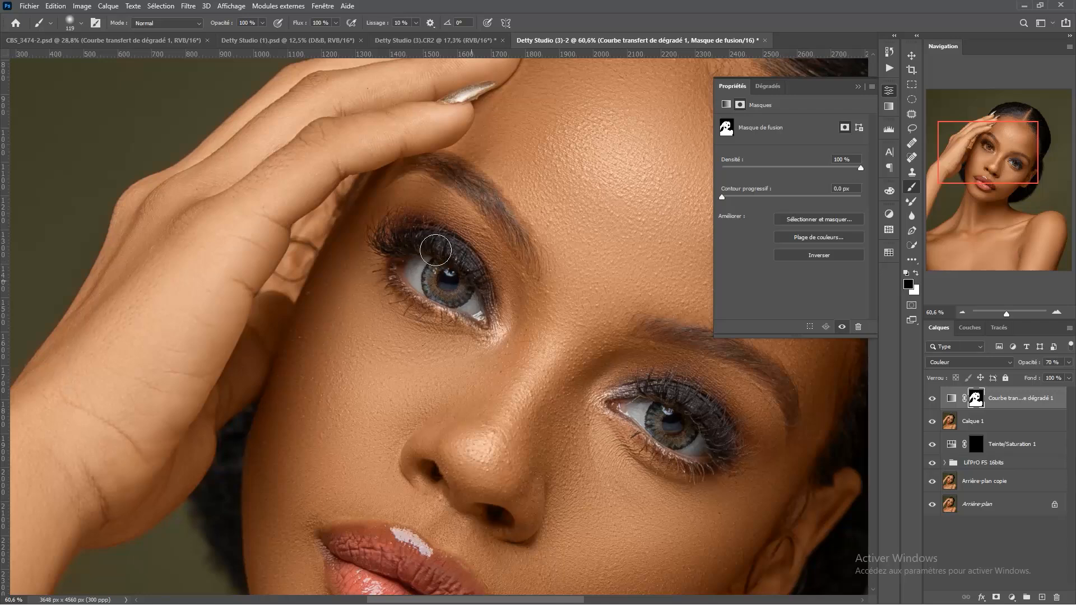
scroll(448, 237, down, 5)
scroll(492, 279, down, 1)
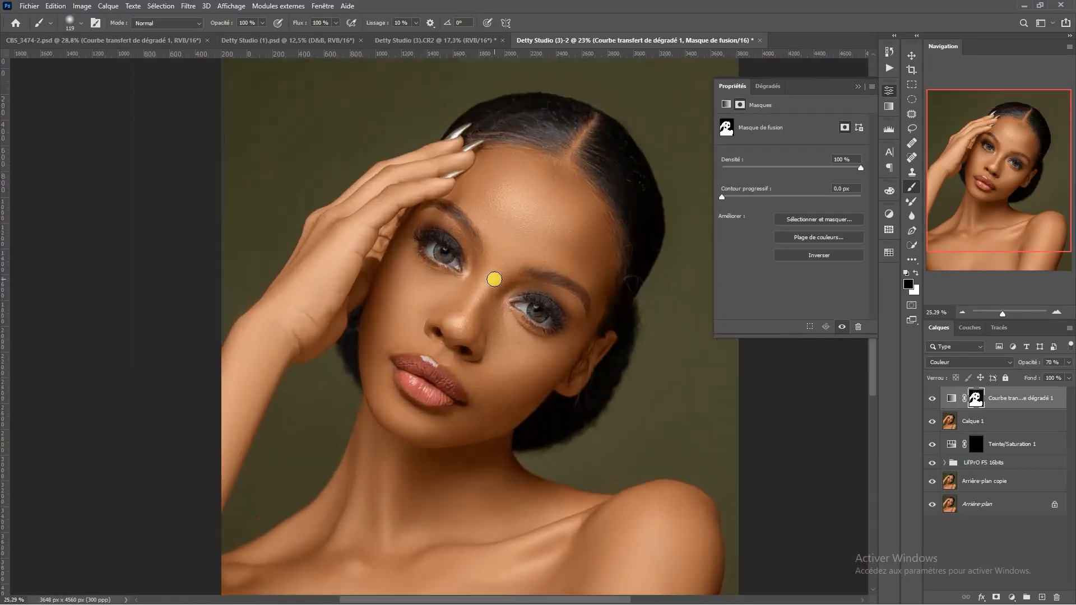
scroll(492, 278, up, 1)
scroll(492, 279, down, 2)
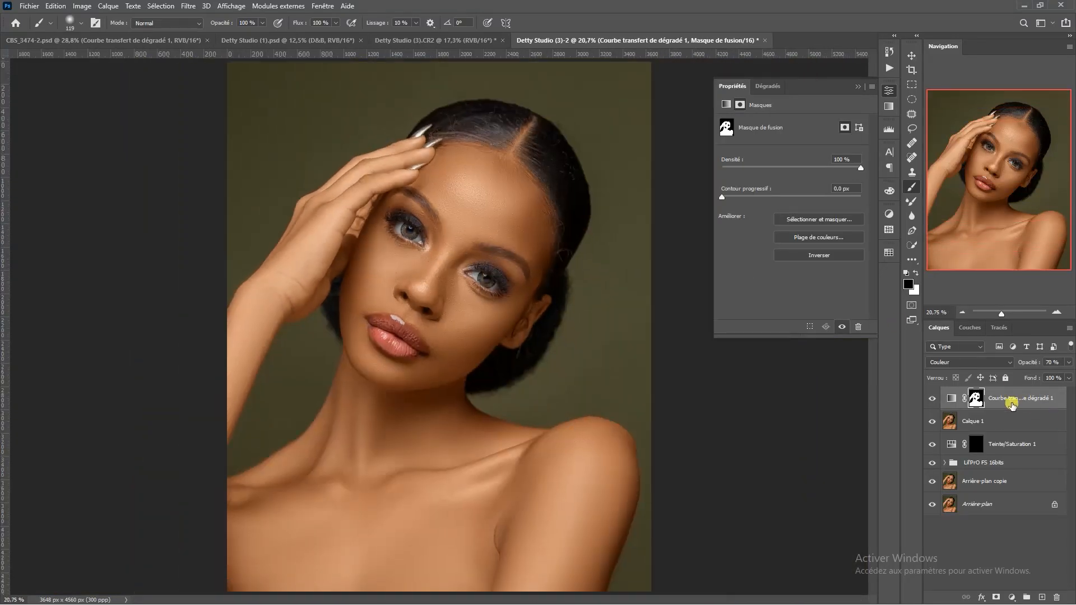
Reopen the Gradient Map's gradient for editing and try several of the ungrouped skin-tone presets on the portrait
click(951, 398)
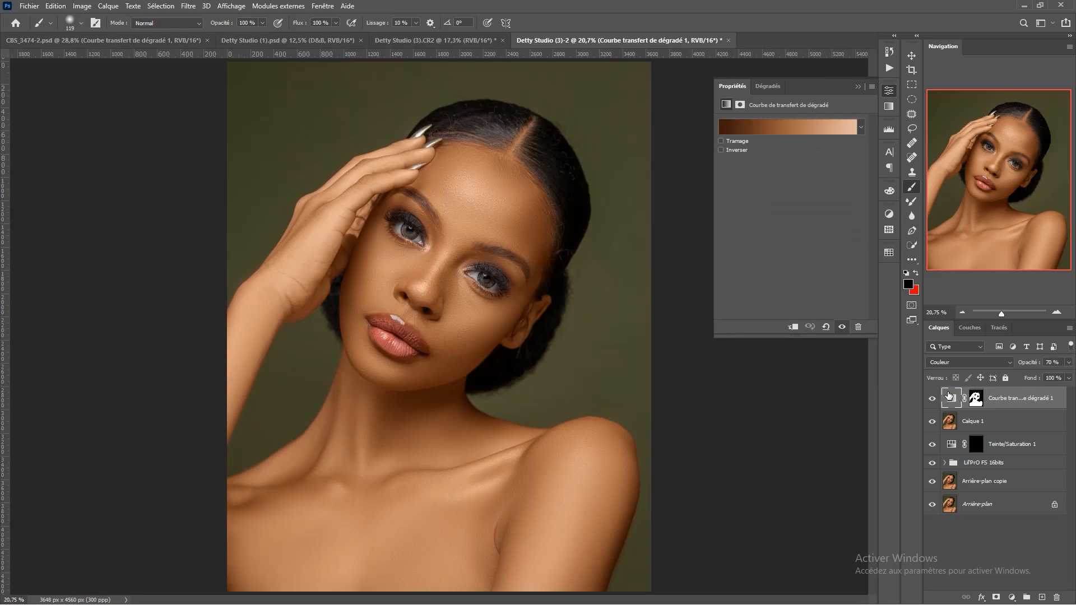
click(803, 132)
drag(876, 182, 873, 274)
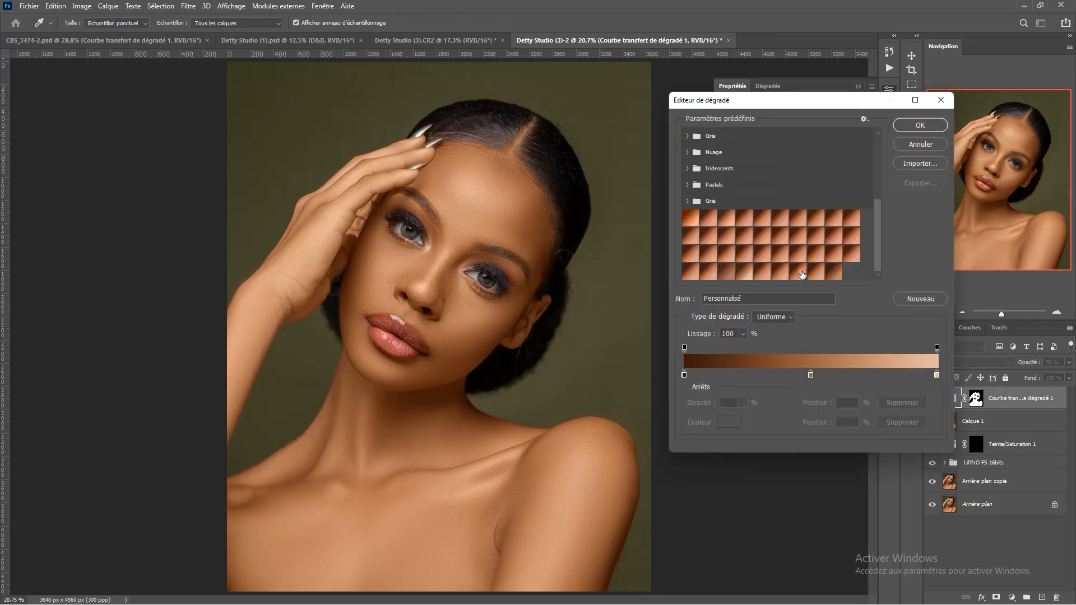
click(757, 250)
click(740, 272)
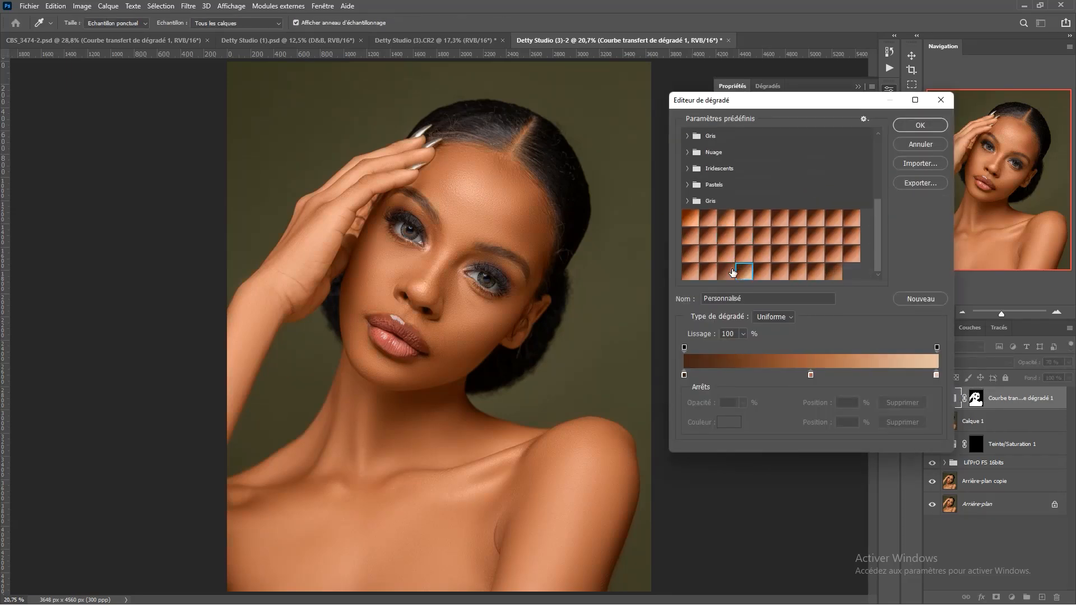
click(725, 255)
click(725, 220)
click(760, 235)
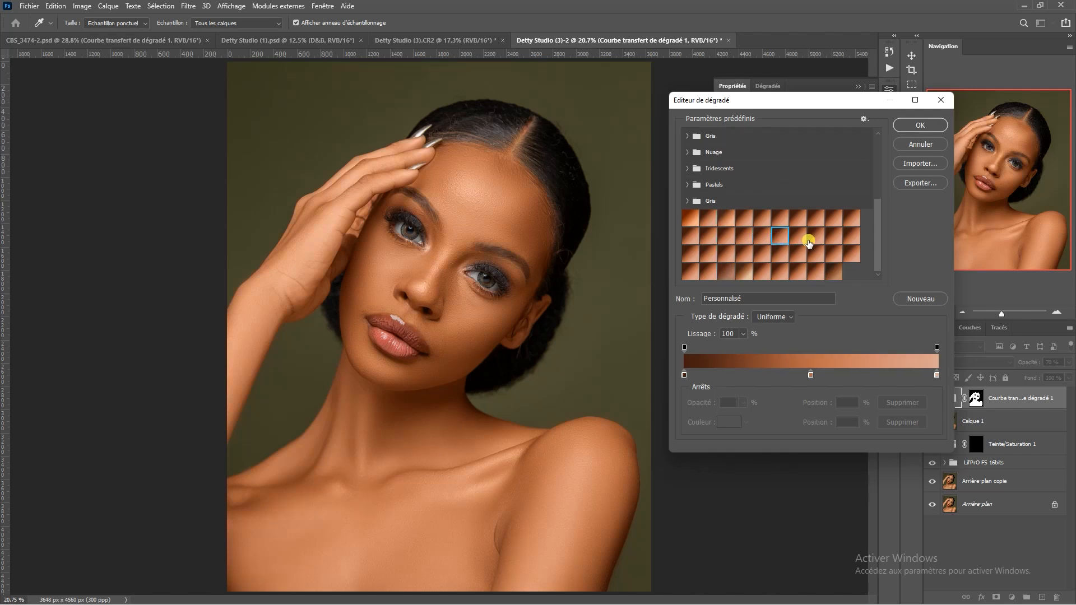
Try various presets from the Pack color Grading V1.0 folder, including MARON COLOR 05 GRADING, and discard the gradient changes
scroll(725, 211, up, 5)
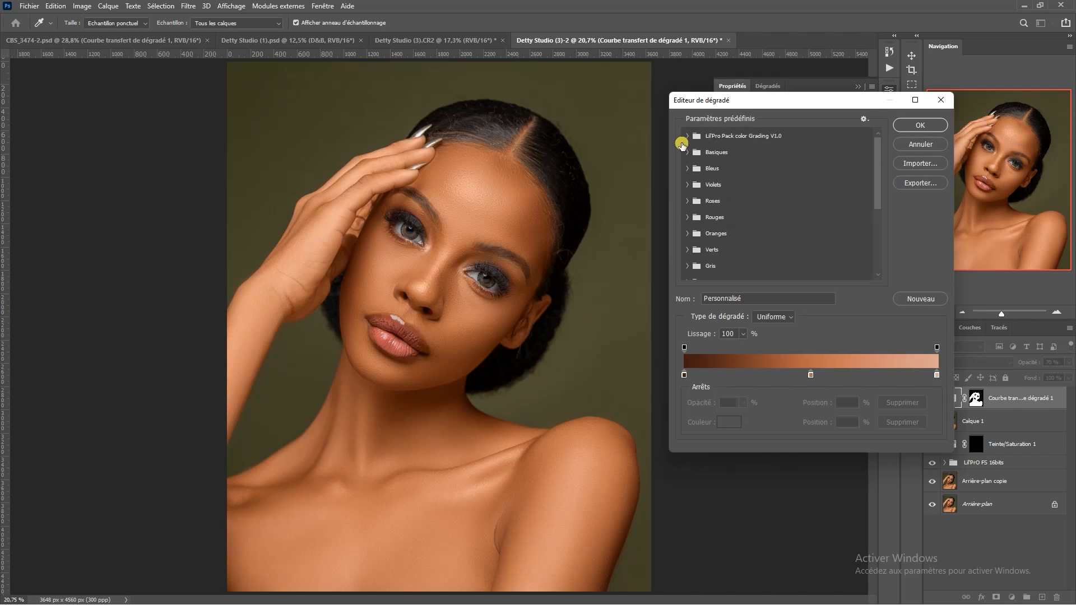
click(689, 139)
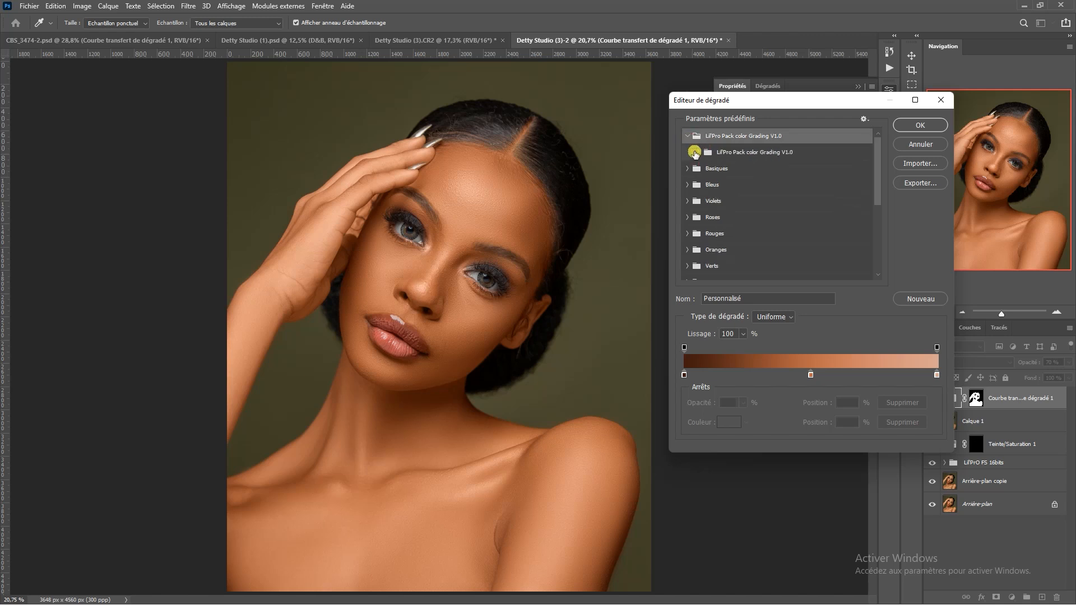
click(697, 151)
scroll(830, 180, down, 5)
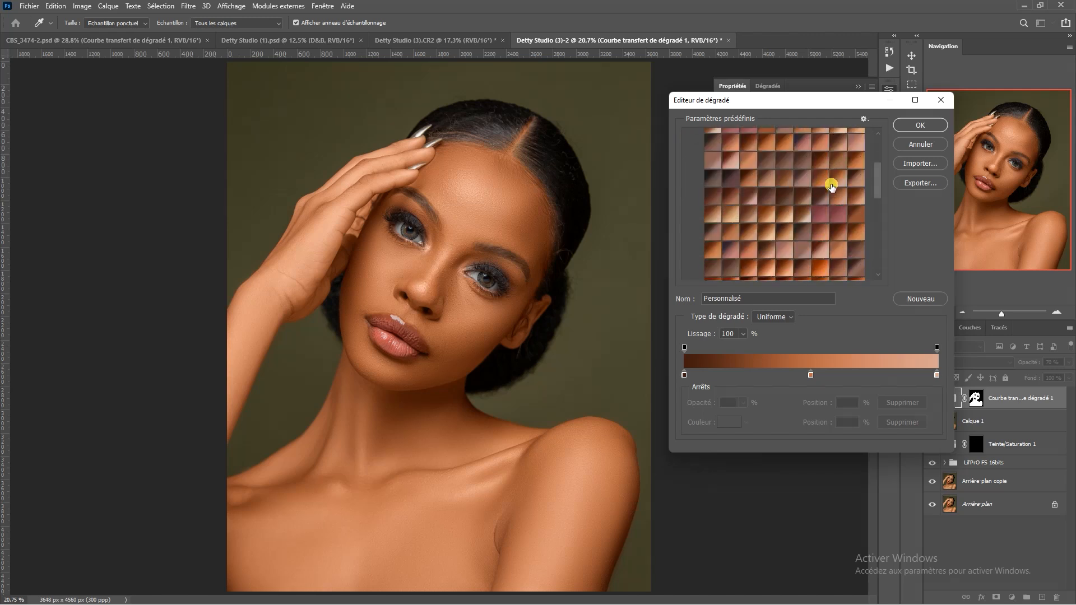
scroll(821, 203, down, 1)
click(802, 223)
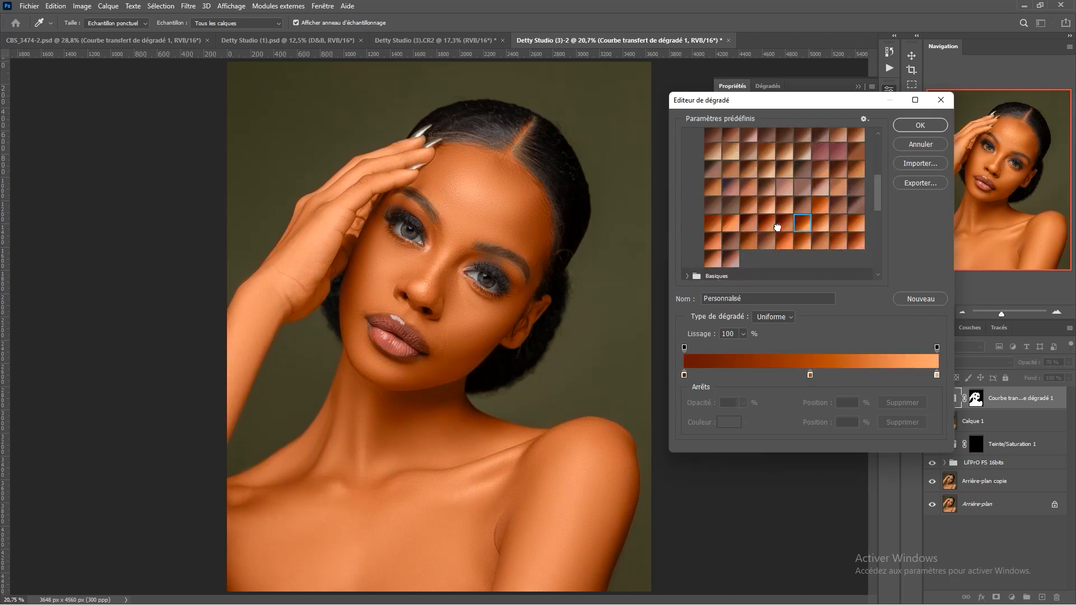
click(737, 242)
click(769, 242)
click(799, 241)
click(784, 223)
click(764, 223)
click(717, 227)
click(713, 189)
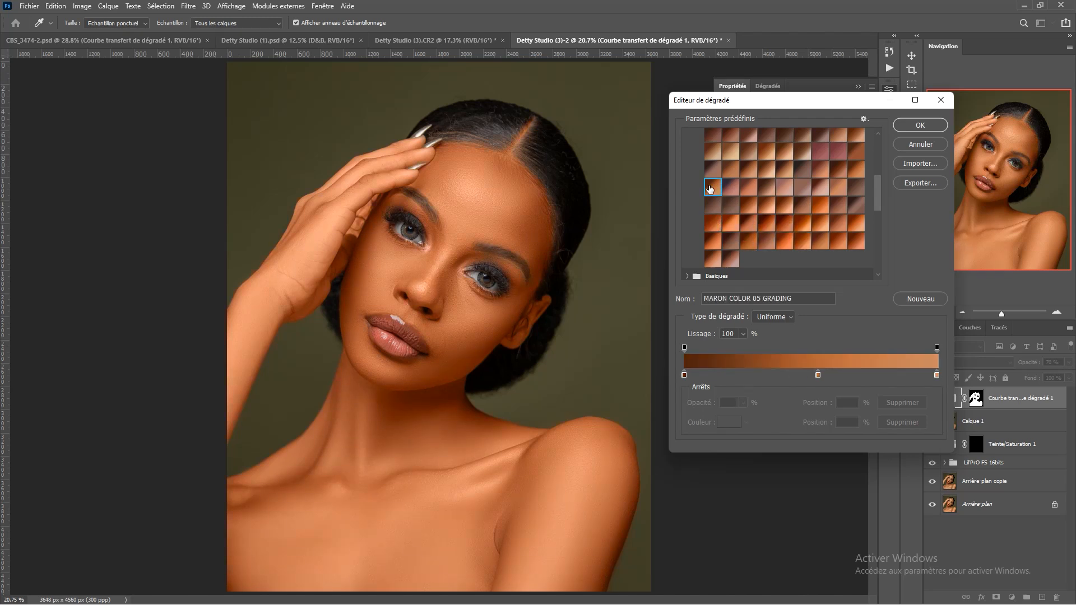
click(730, 187)
click(744, 168)
click(734, 167)
click(748, 152)
click(764, 152)
click(821, 154)
click(940, 149)
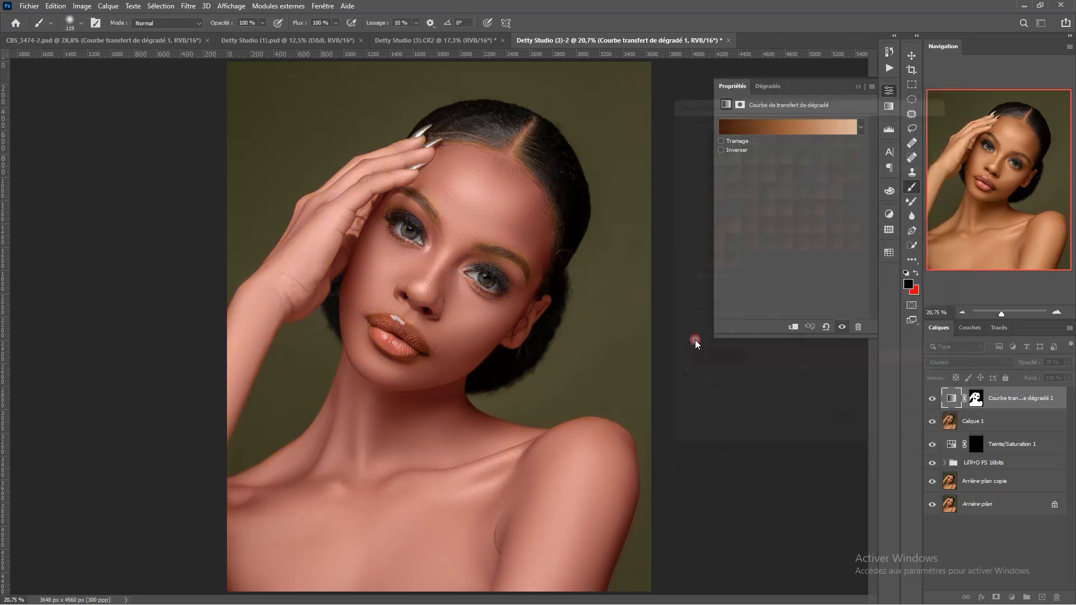
scroll(470, 217, up, 5)
scroll(466, 217, down, 5)
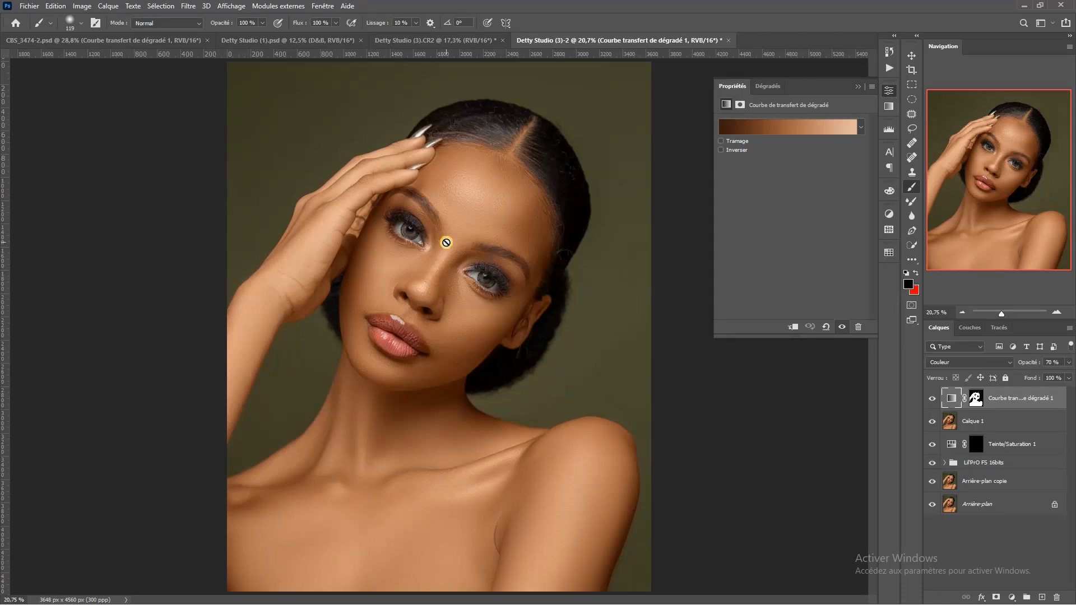
scroll(446, 243, up, 5)
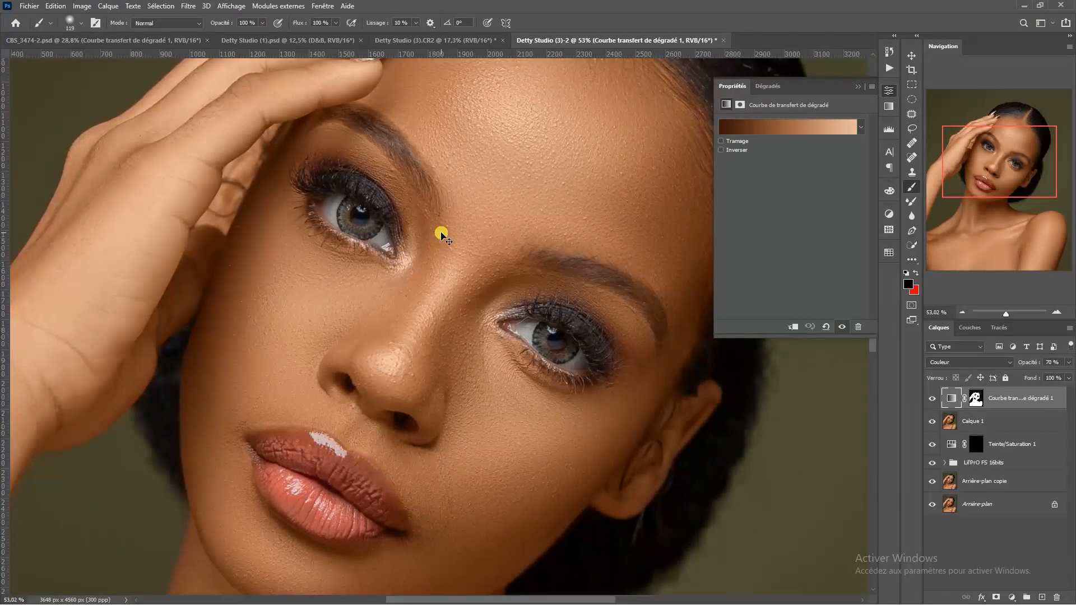
scroll(443, 236, down, 5)
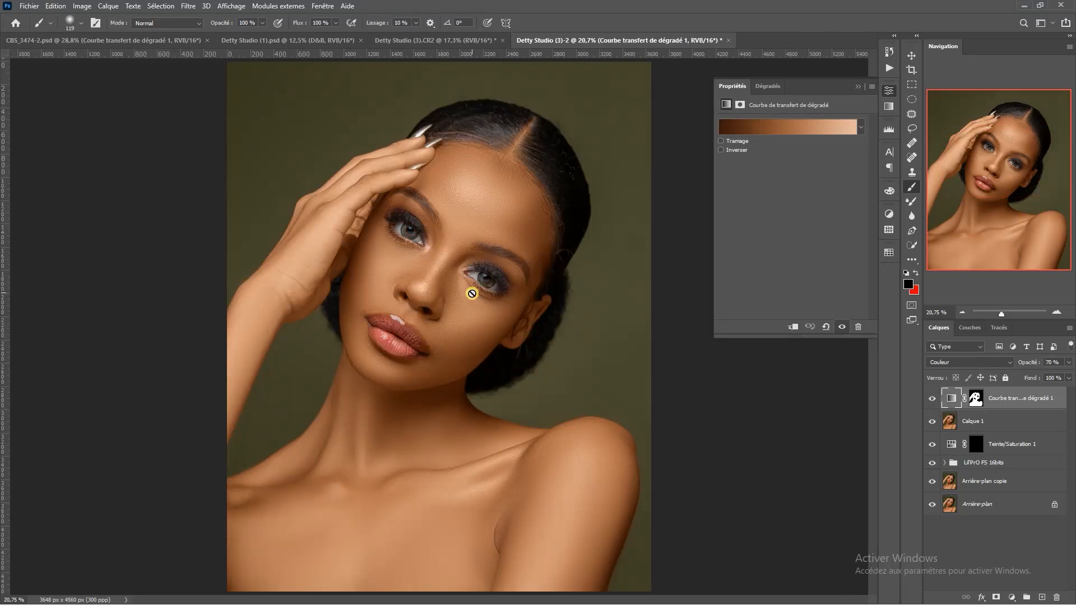
scroll(460, 274, up, 4)
scroll(451, 249, down, 4)
Add a Levels (Niveaux) adjustment layer with the black input at 5 and the white input at 240
click(1012, 597)
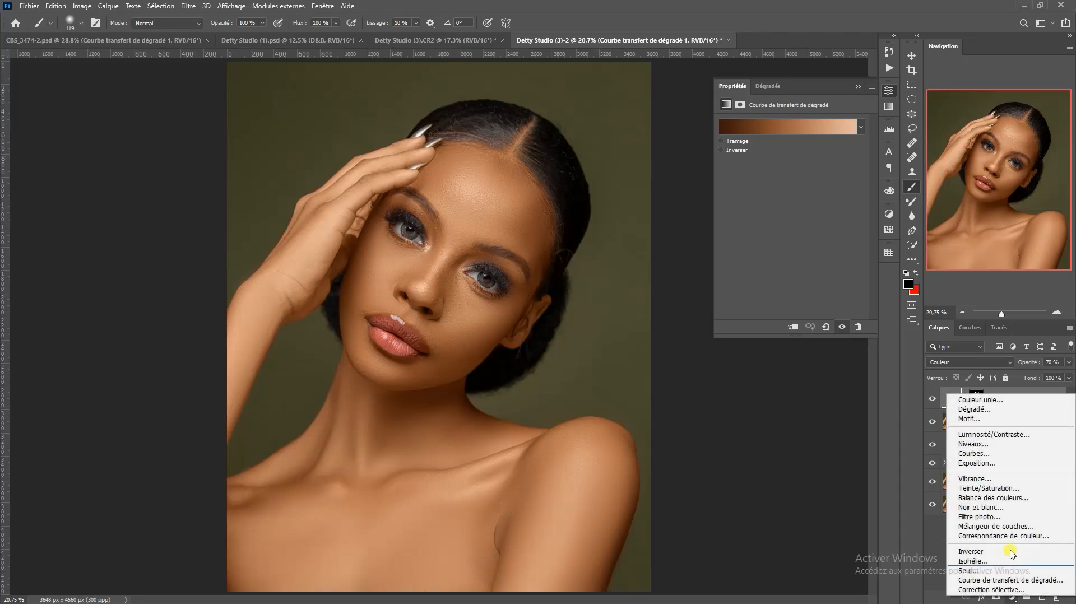
click(971, 444)
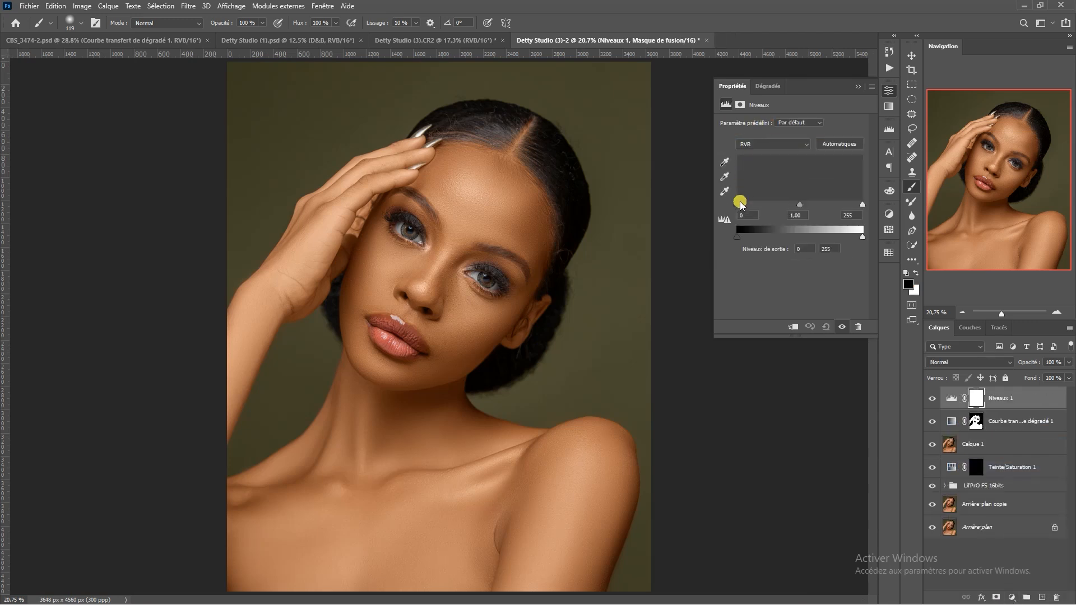
drag(738, 206, 739, 204)
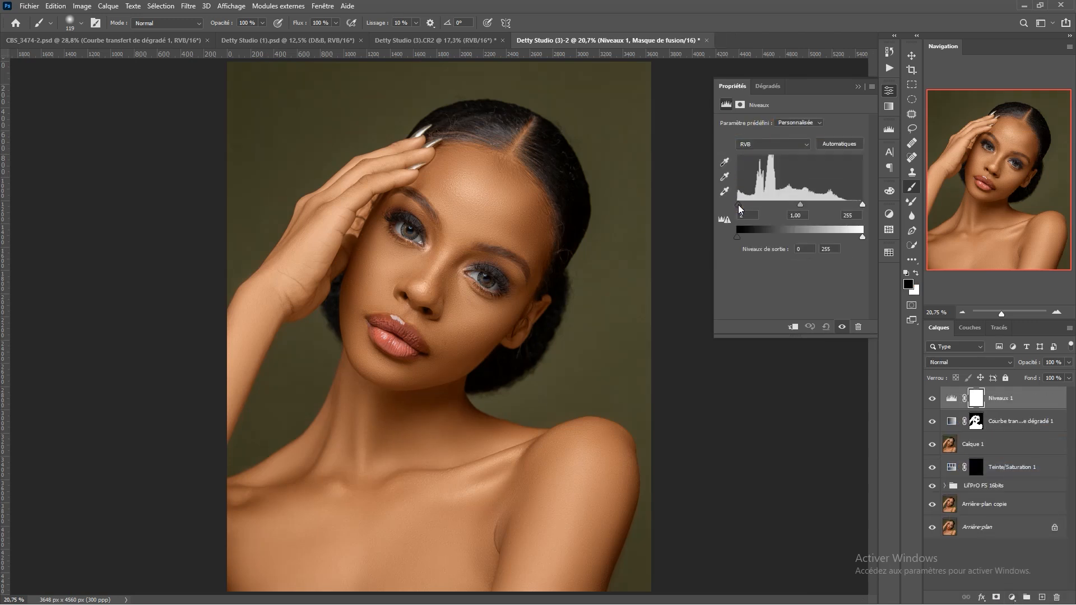
drag(739, 204, 739, 204)
drag(862, 206, 853, 209)
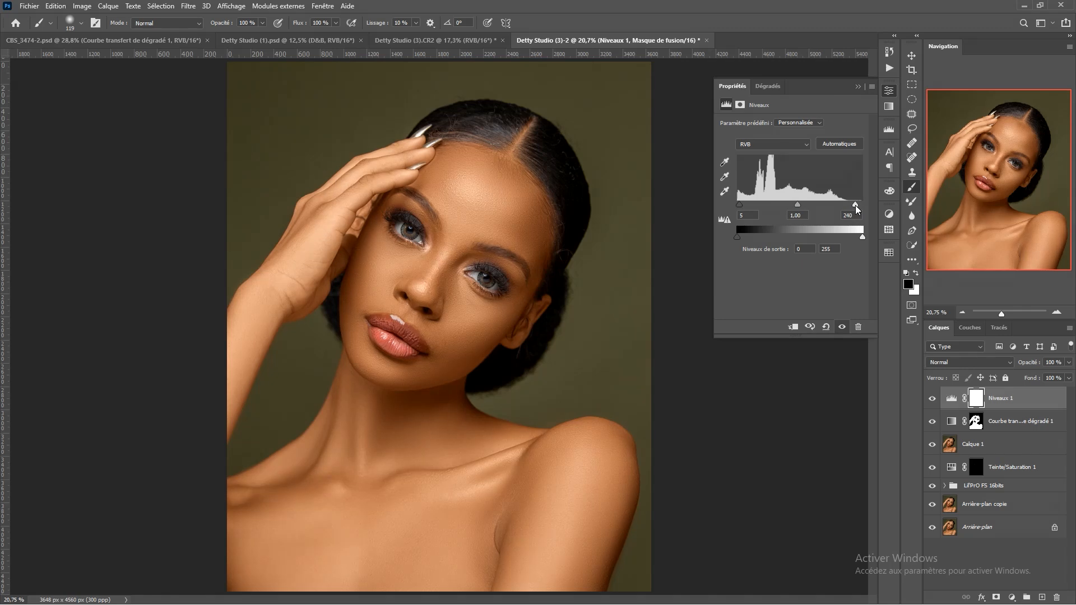
Compare the portrait with and without the Levels adjustment and examine the face up close
click(933, 403)
click(932, 403)
click(932, 403)
click(932, 404)
scroll(433, 218, up, 8)
scroll(431, 213, down, 8)
scroll(447, 281, up, 1)
scroll(446, 280, down, 1)
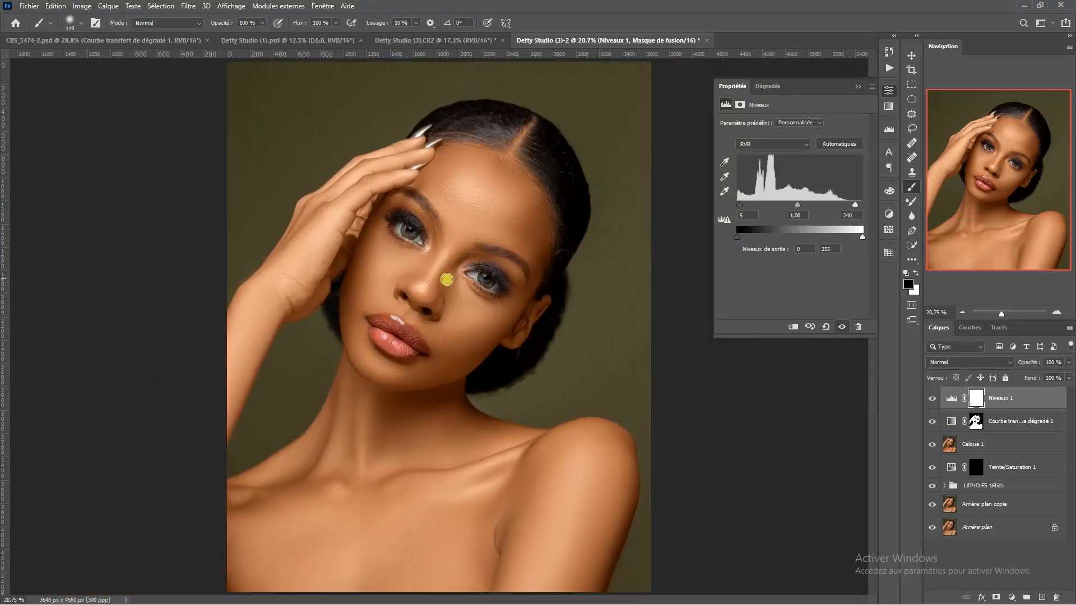
Add a Selective Color (Correction sélective) layer and set the Blacks (Noirs) to Cyan +3, Yellow +2 and Black +4
click(1012, 597)
click(1003, 589)
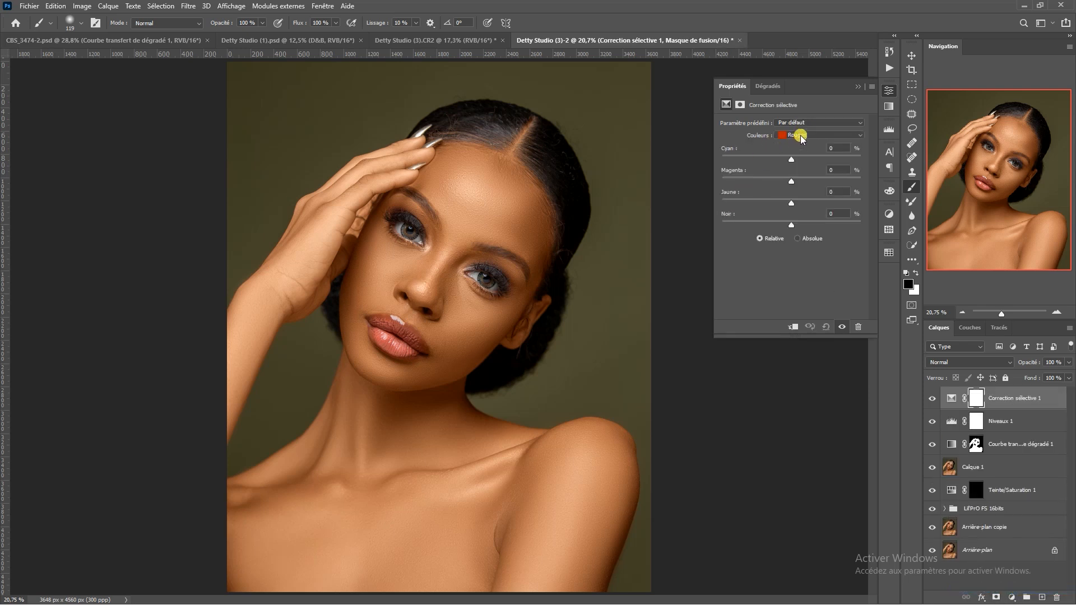
click(803, 137)
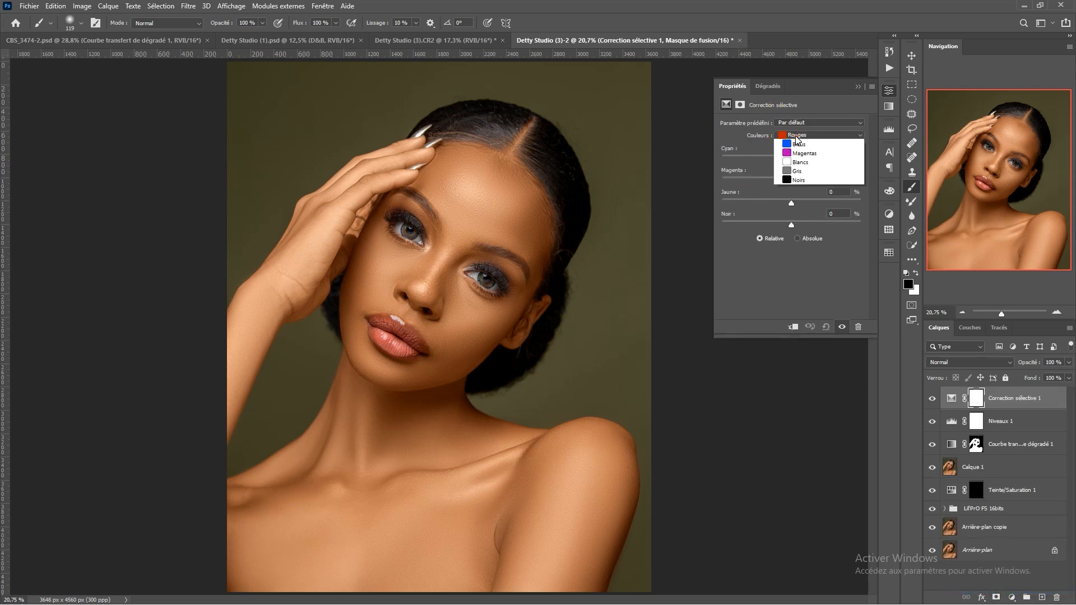
click(796, 148)
click(790, 216)
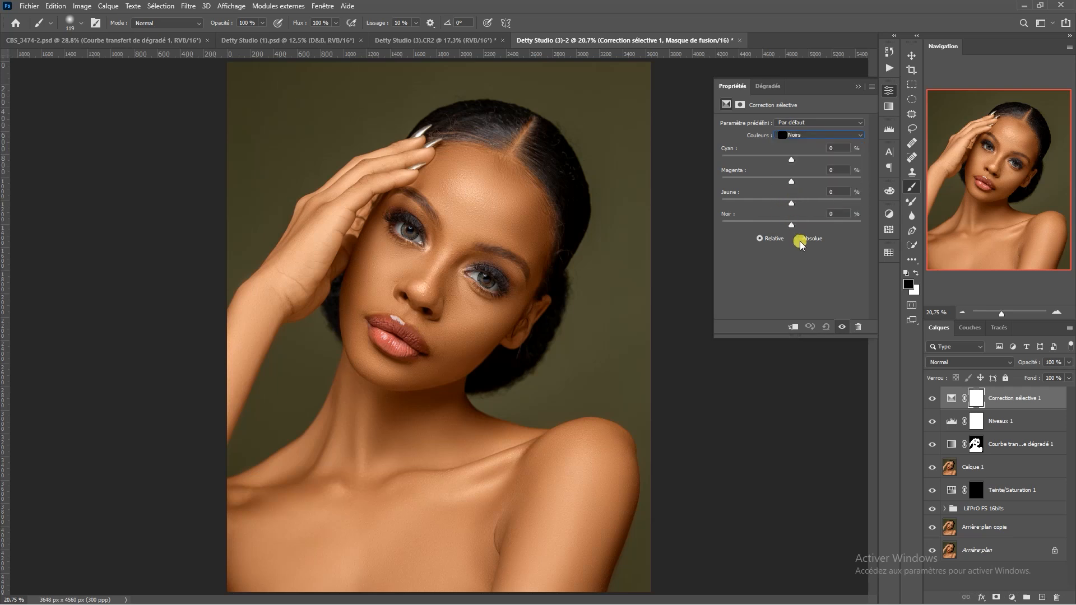
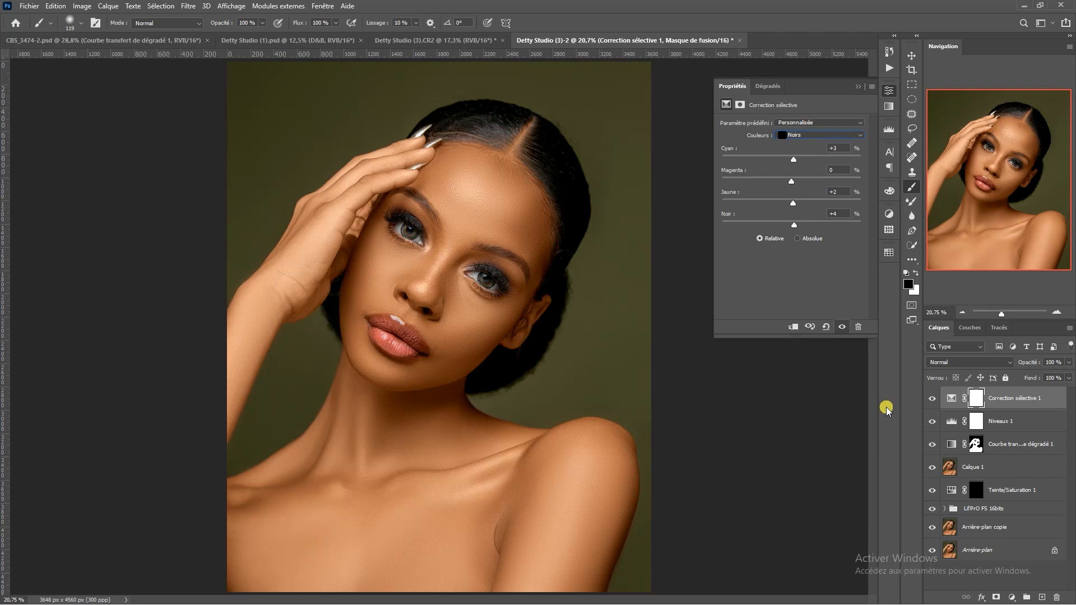
Compare the portrait with and without the Selective Color adjustment and inspect the face closely
click(932, 399)
click(932, 399)
alt+scroll(439, 192, up, 5)
alt+scroll(460, 172, down, 5)
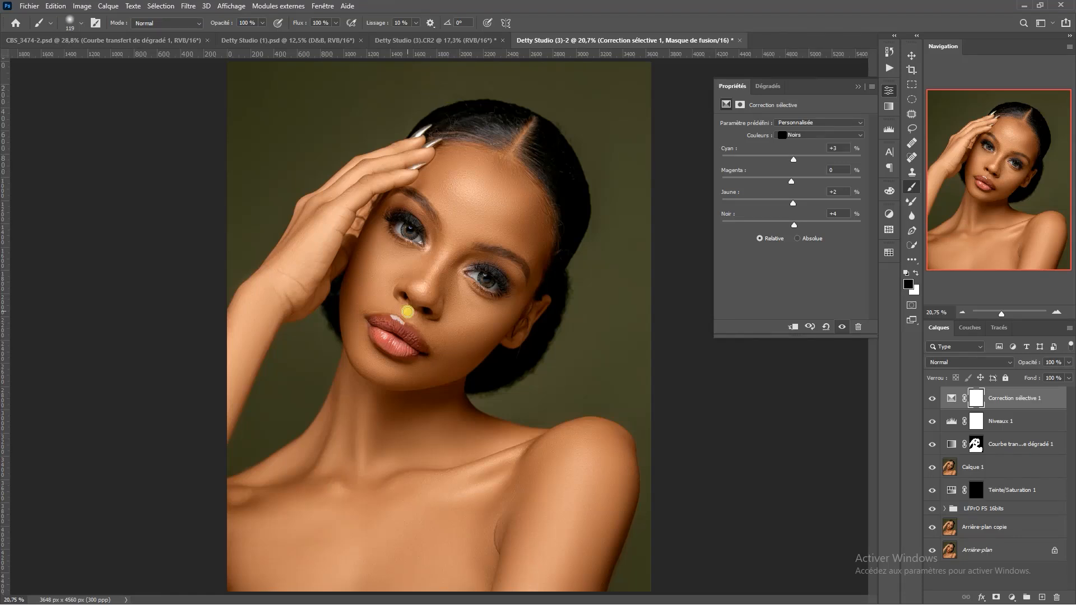
alt+scroll(395, 311, up, 4)
alt+scroll(396, 311, down, 4)
Stamp all visible layers into a new layer above the Selective Color adjustment and duplicate it
key(ctrl+shift+alt+n)
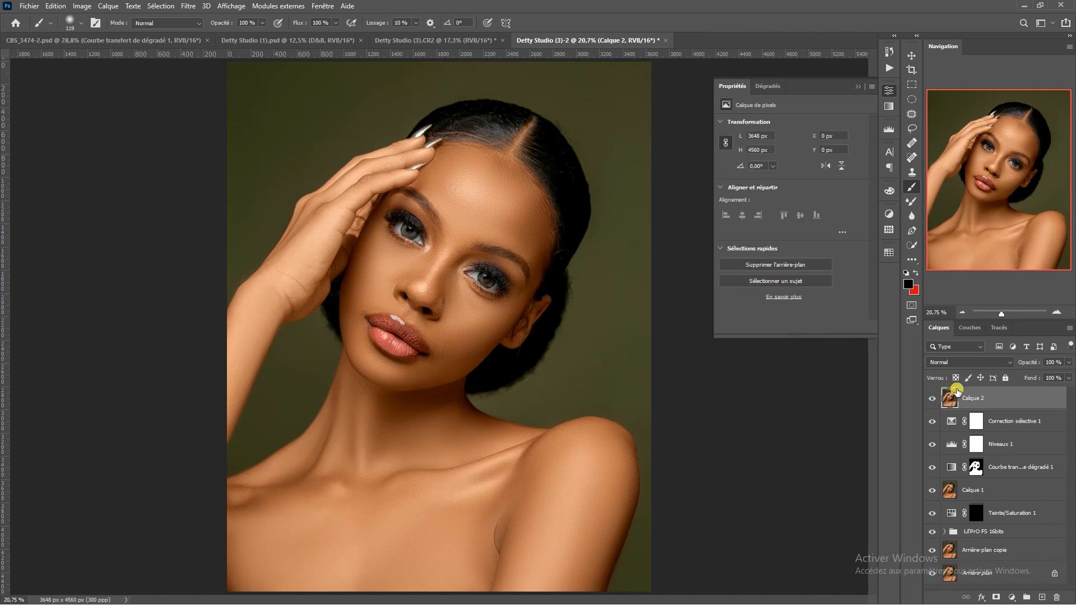
drag(957, 391, 1042, 597)
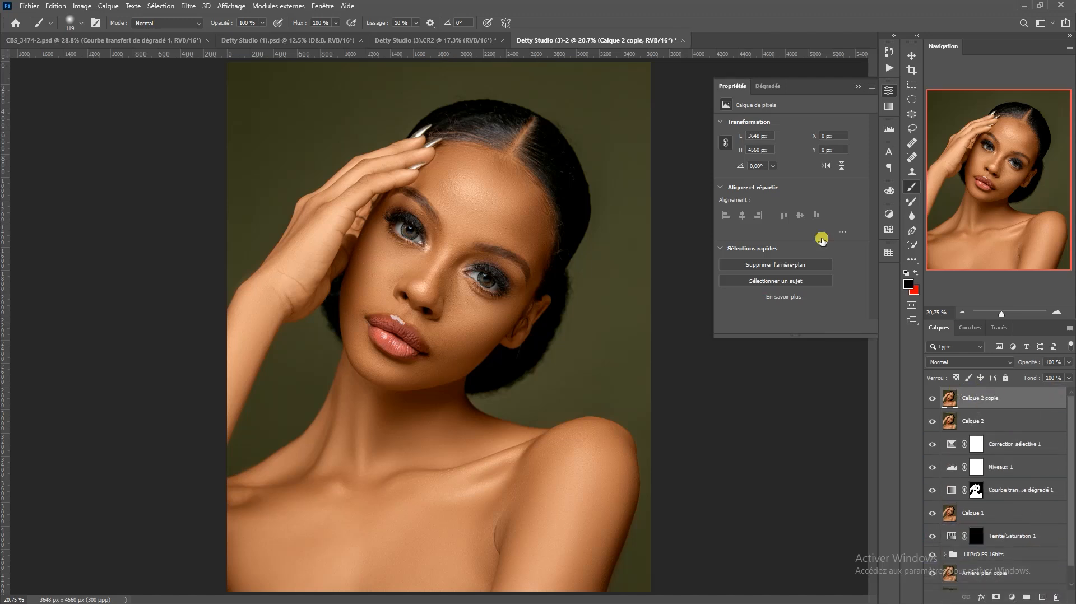
Open the duplicated layer in the Camera Raw filter and set the Oranges saturation to -14 in the color mixer
click(189, 6)
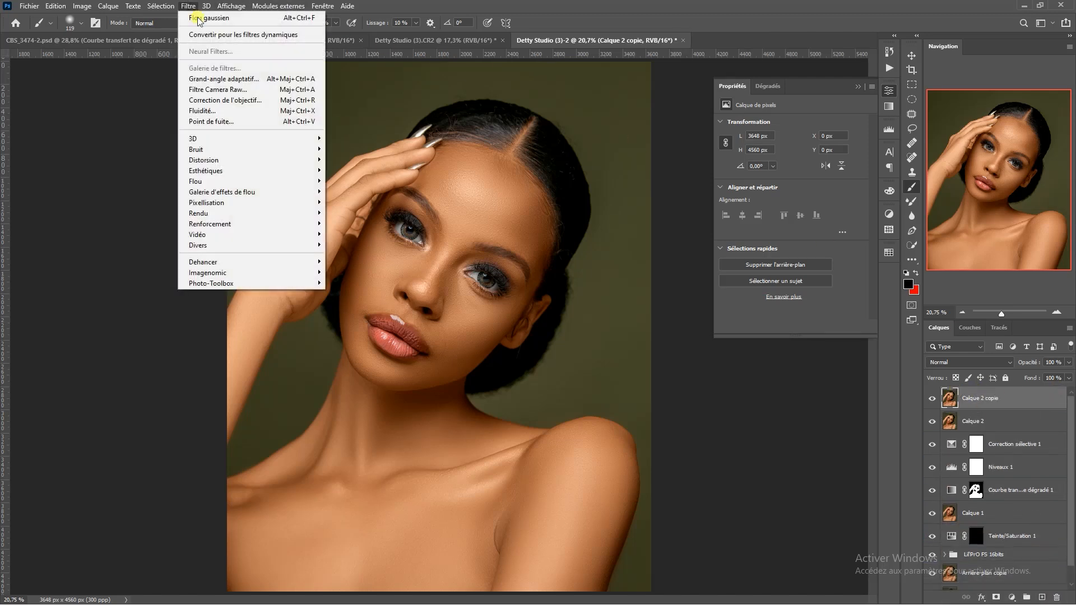
click(217, 90)
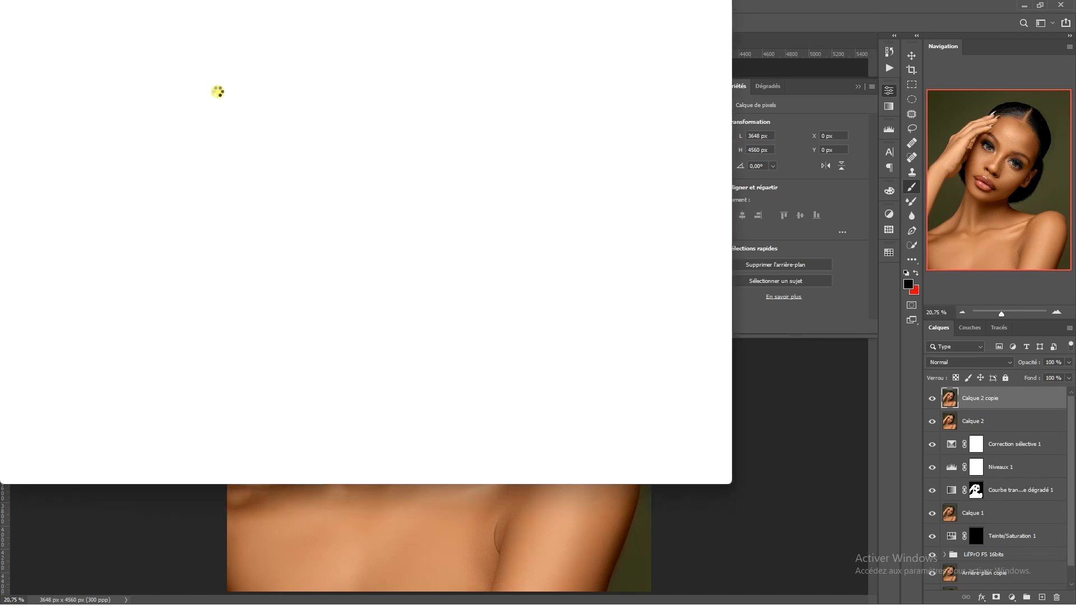
scroll(452, 204, up, 3)
scroll(501, 235, down, 2)
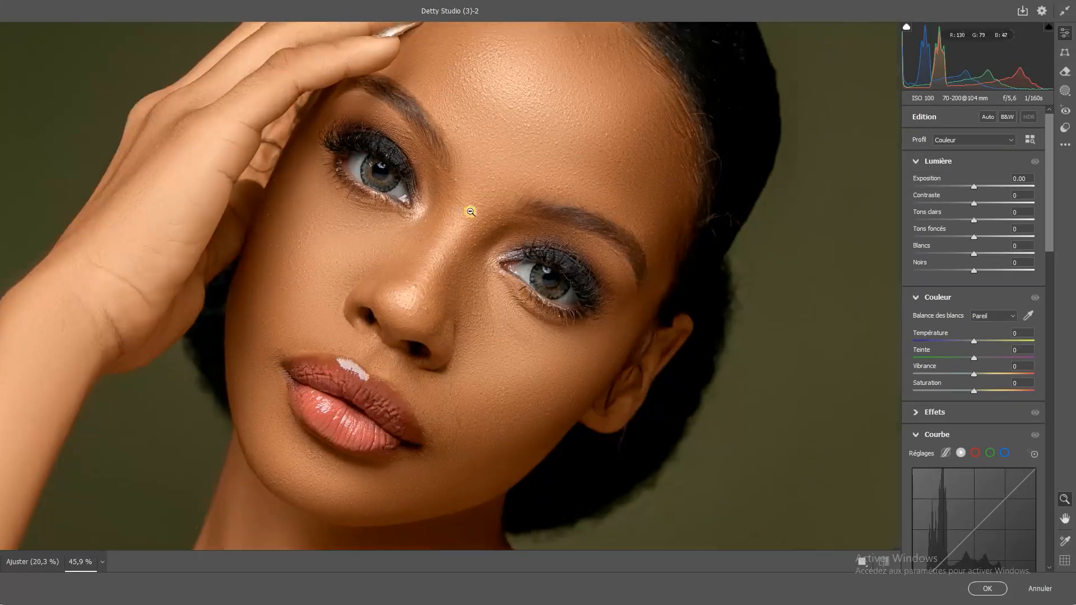
scroll(488, 219, up, 5)
scroll(490, 163, down, 5)
scroll(495, 250, down, 2)
scroll(501, 247, down, 3)
scroll(953, 298, down, 10)
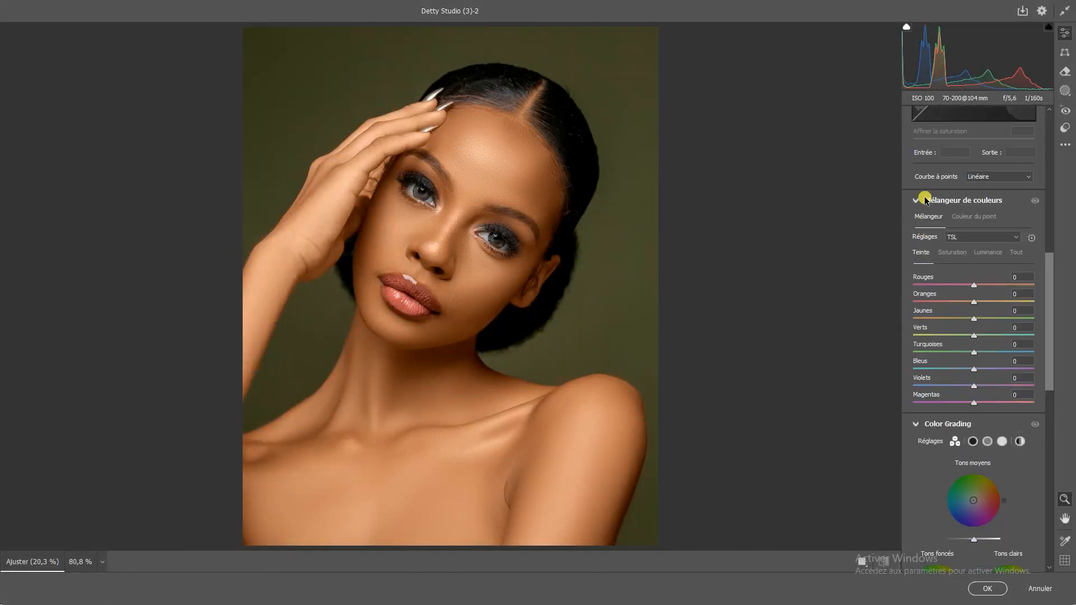
click(952, 256)
mouse_move(956, 301)
mouse_down()
mouse_move(985, 306)
mouse_move(969, 305)
mouse_up()
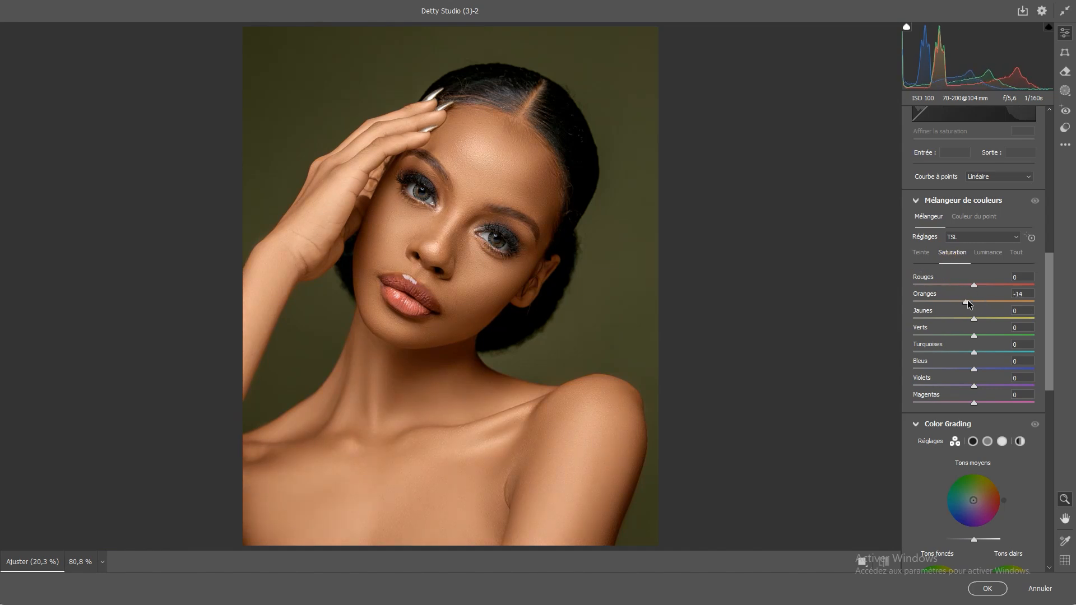
Set the color mixer saturation to Reds -5, Oranges -8 and Yellows +25, and the Oranges hue to -3
click(974, 319)
mouse_move(972, 319)
mouse_down()
mouse_move(1006, 325)
mouse_move(975, 327)
mouse_up()
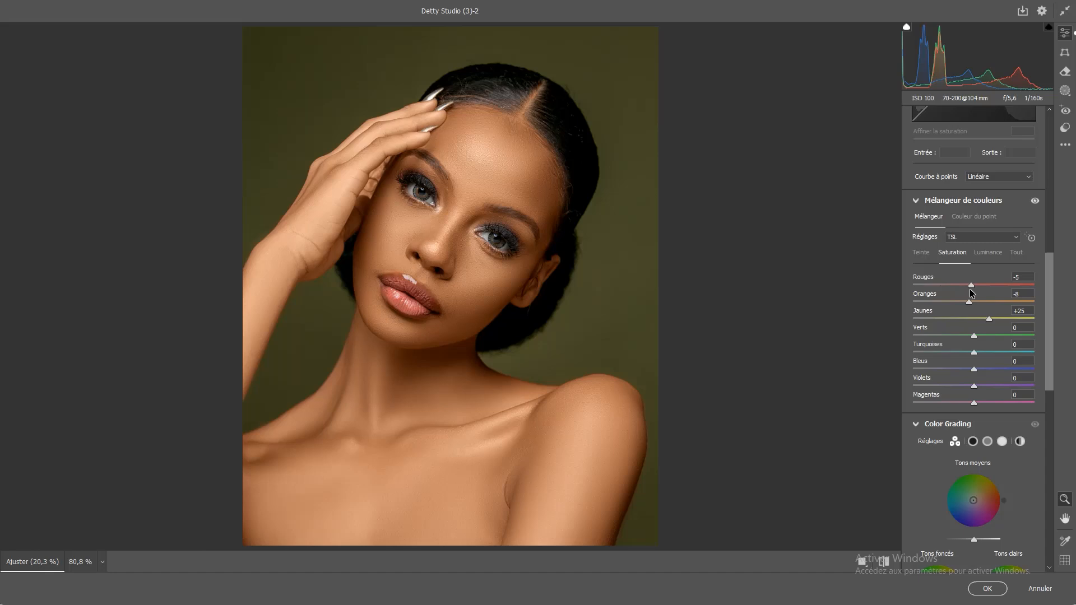
click(928, 253)
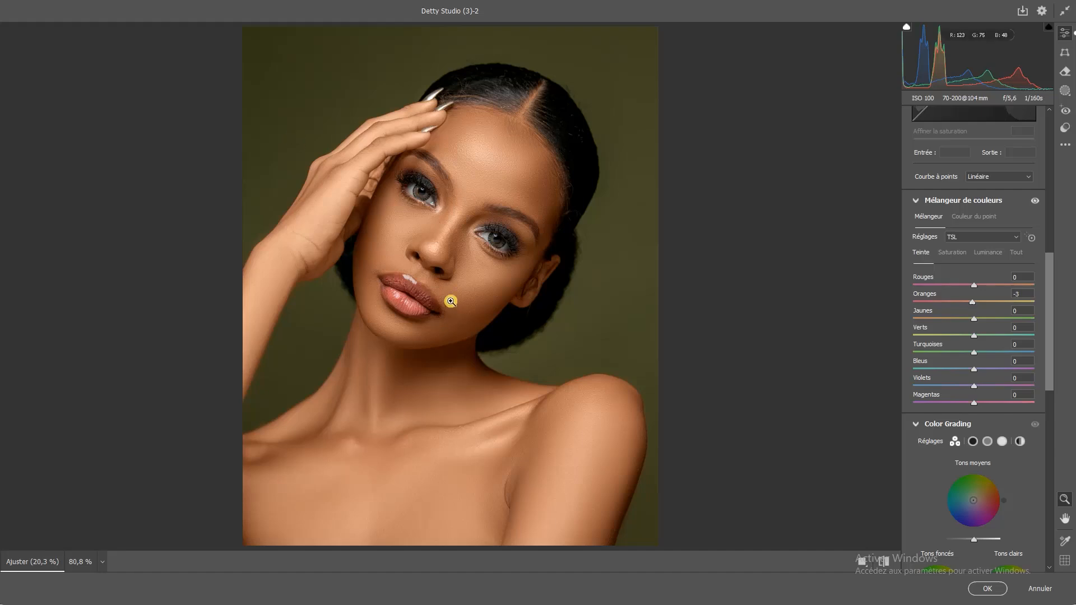
Compare the portrait before and after the color mixer changes and apply the Camera Raw filter
click(414, 236)
alt+click(737, 387)
click(884, 562)
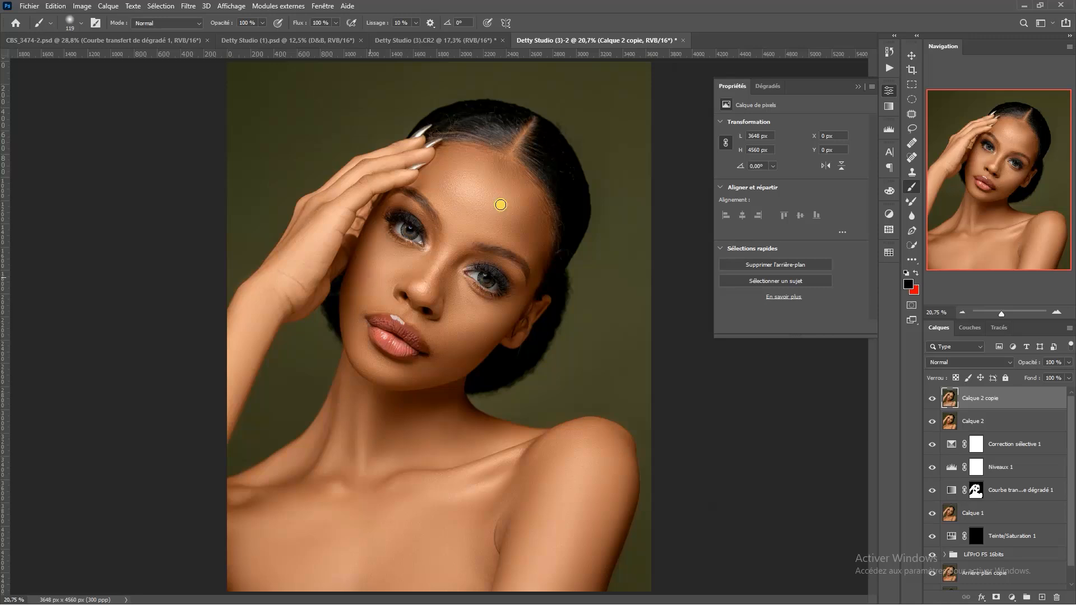
Examine the graded portrait at full view and close up, checking the skin, eyes and lips
scroll(494, 203, up, 5)
scroll(456, 207, down, 5)
scroll(455, 241, up, 6)
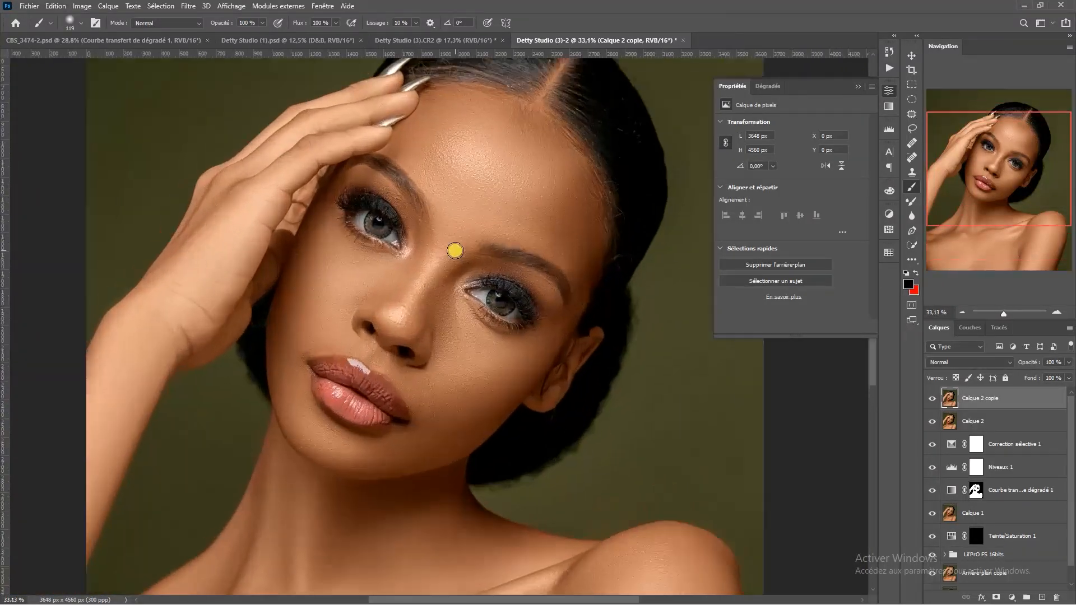
scroll(456, 242, down, 3)
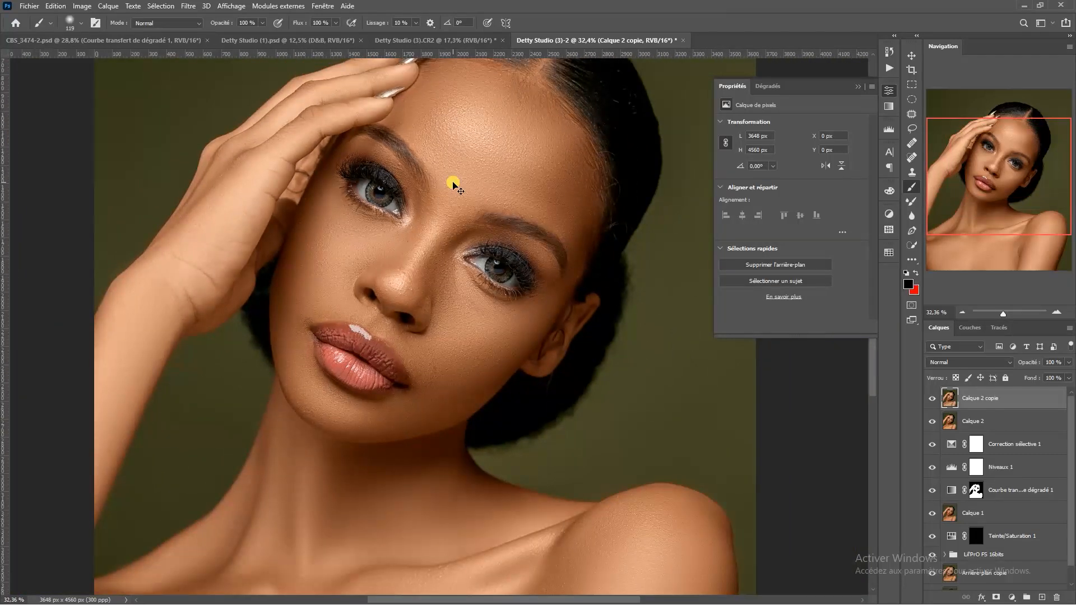
scroll(454, 185, down, 2)
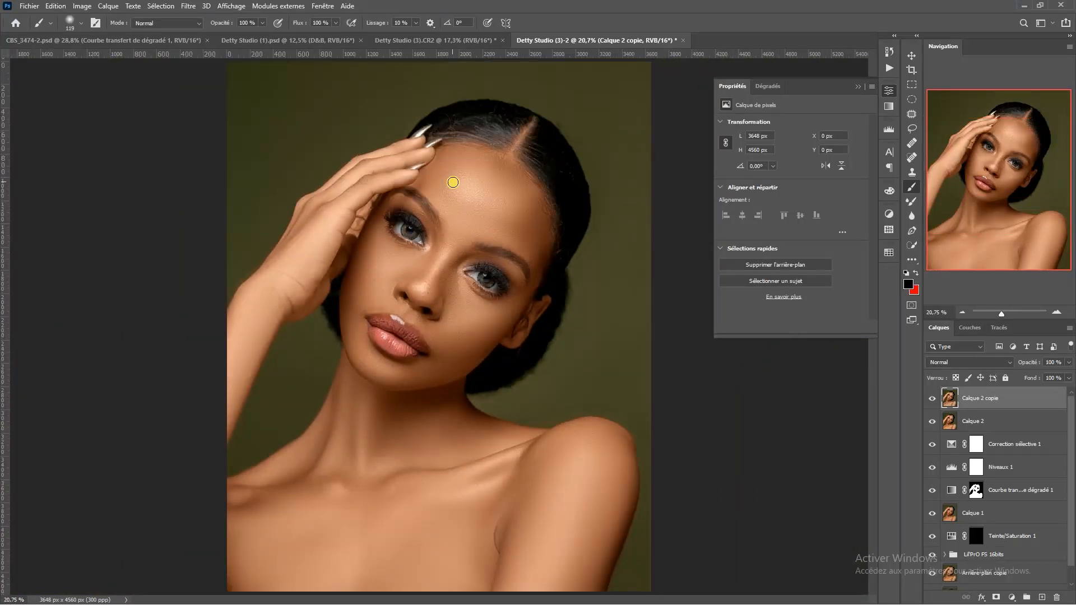
scroll(480, 180, up, 4)
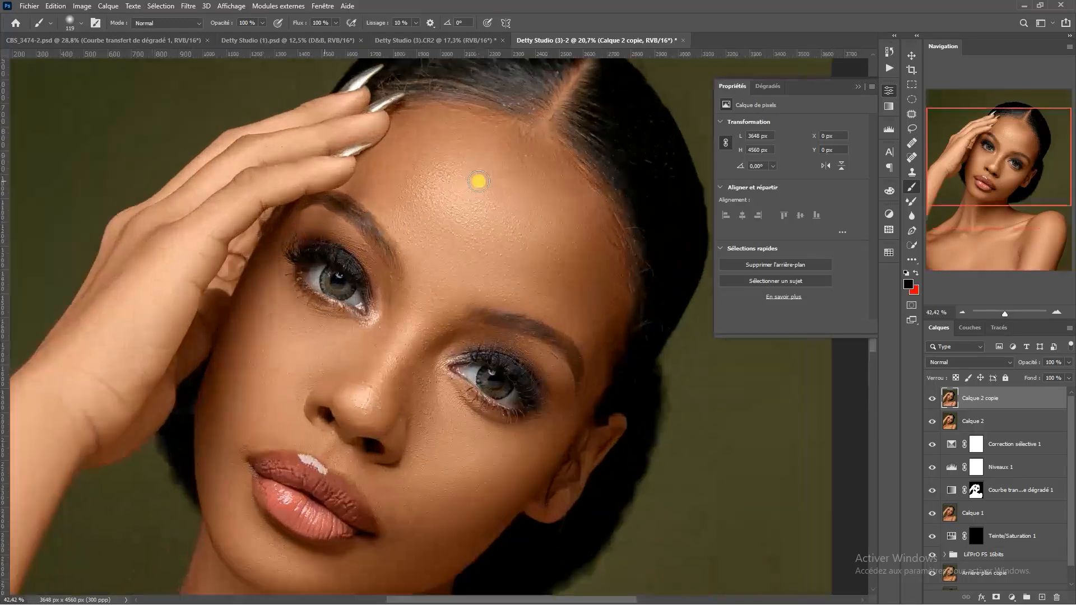
scroll(452, 206, down, 2)
scroll(454, 230, up, 3)
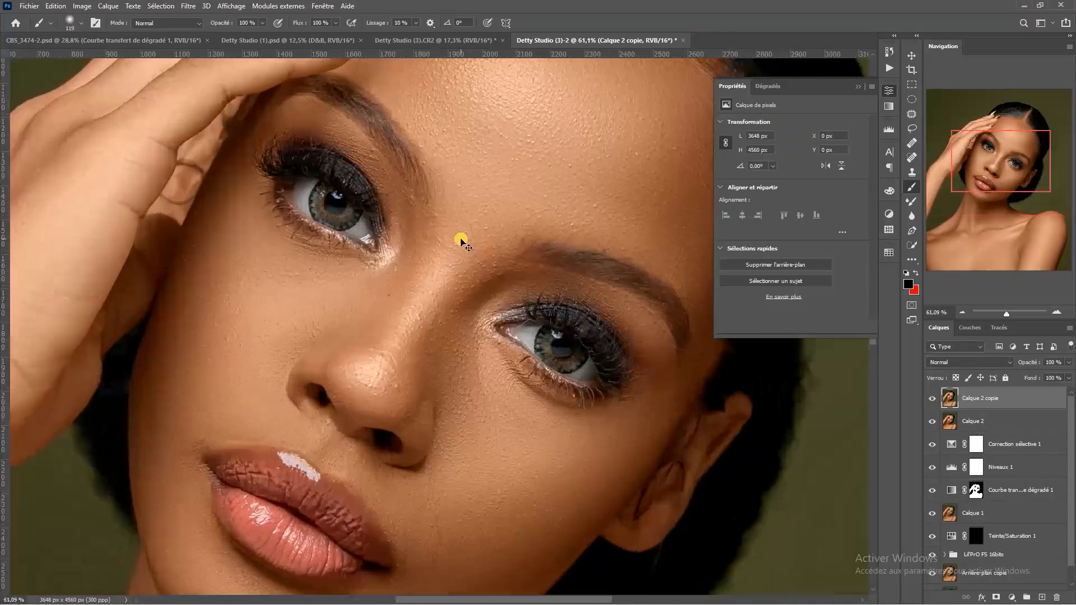
key(ctrl+0)
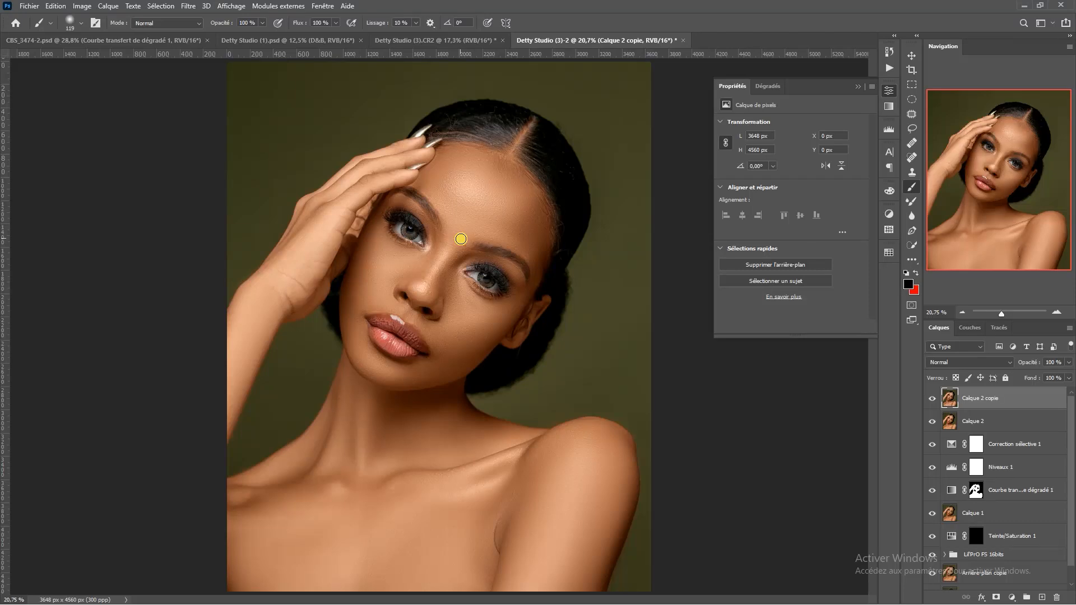
scroll(420, 375, up, 5)
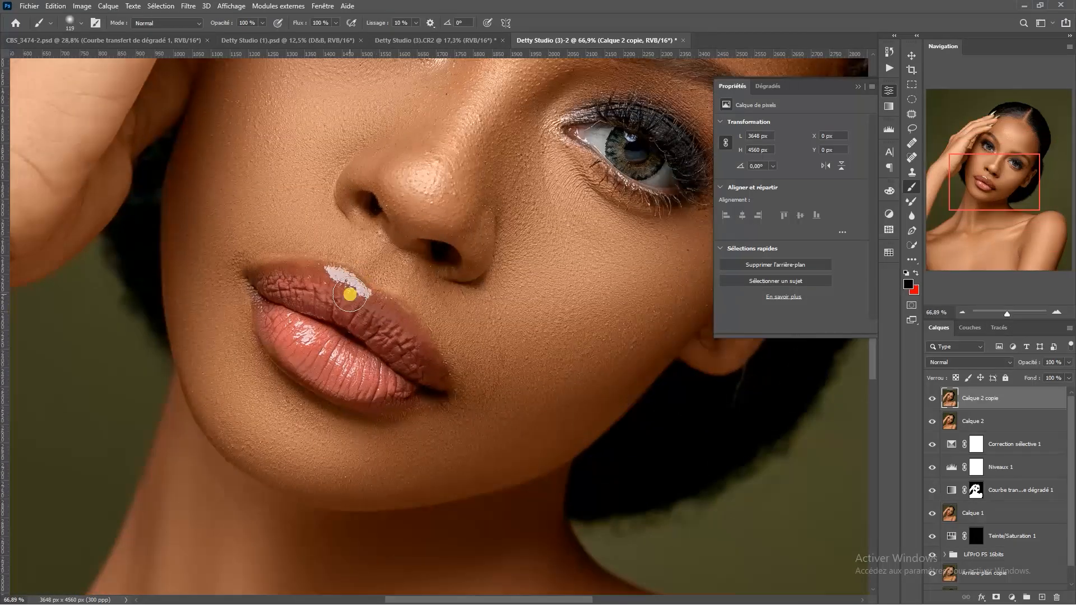
scroll(413, 288, down, 2)
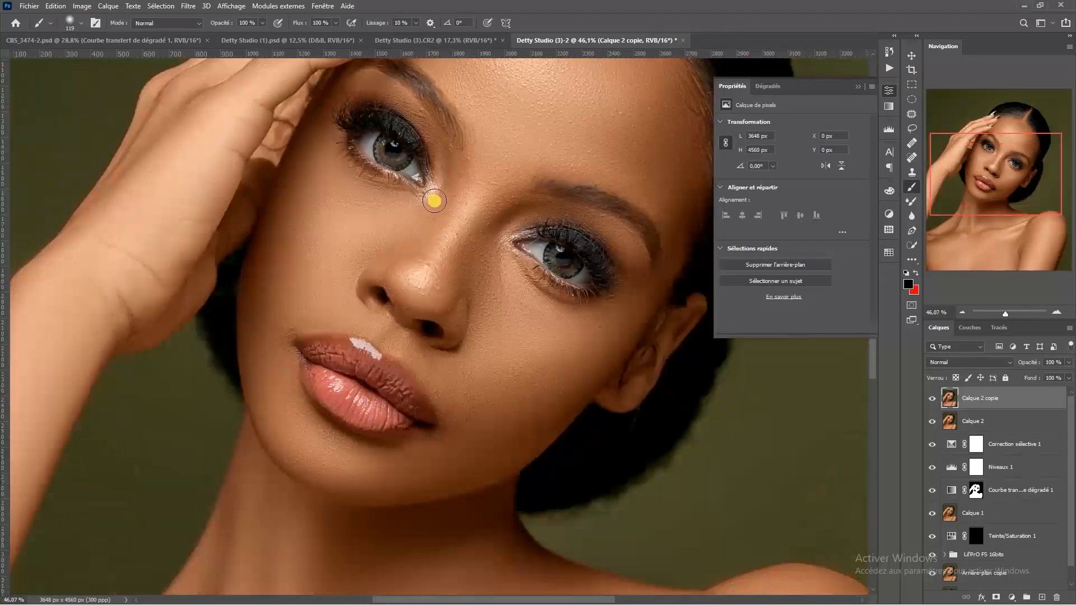
scroll(548, 187, down, 2)
drag(523, 185, 536, 247)
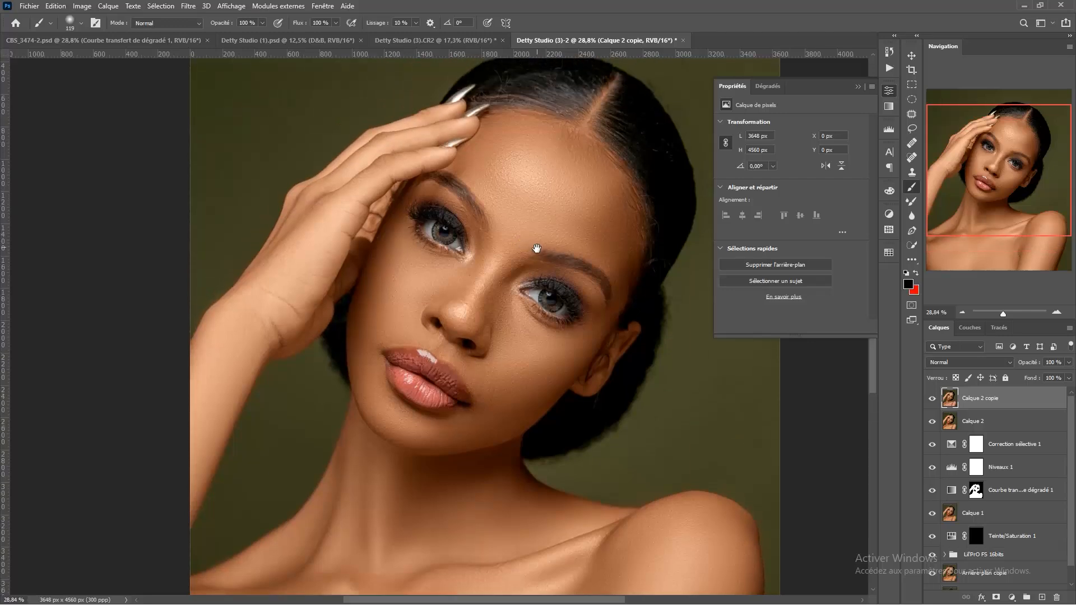
scroll(482, 269, up, 1)
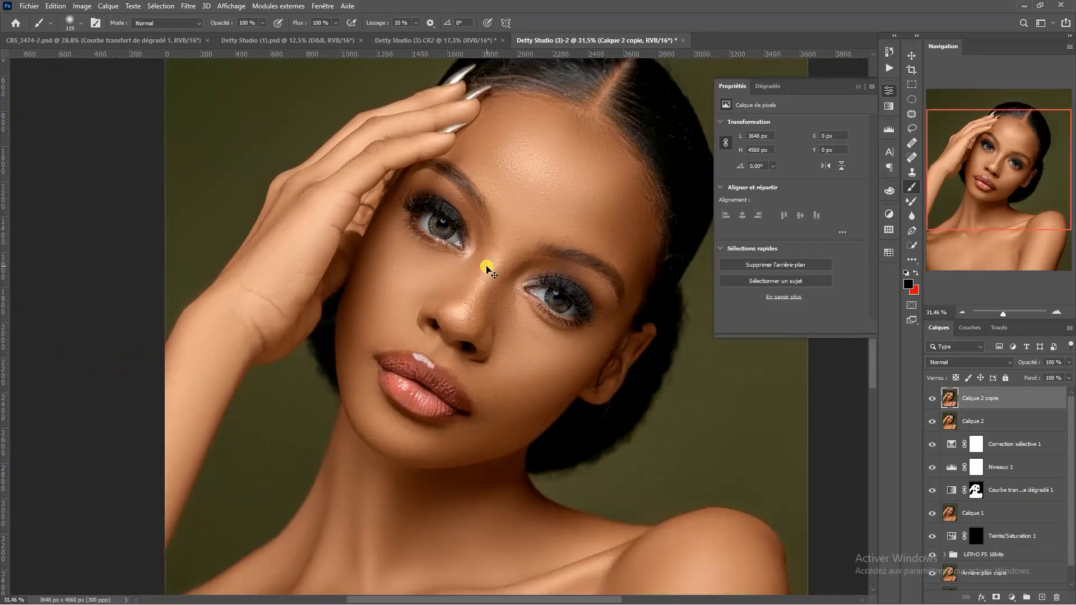
scroll(486, 269, down, 2)
Run the DODGE & BURN action to look at its BURN and DODGE layers, and delete the D&B group
click(889, 69)
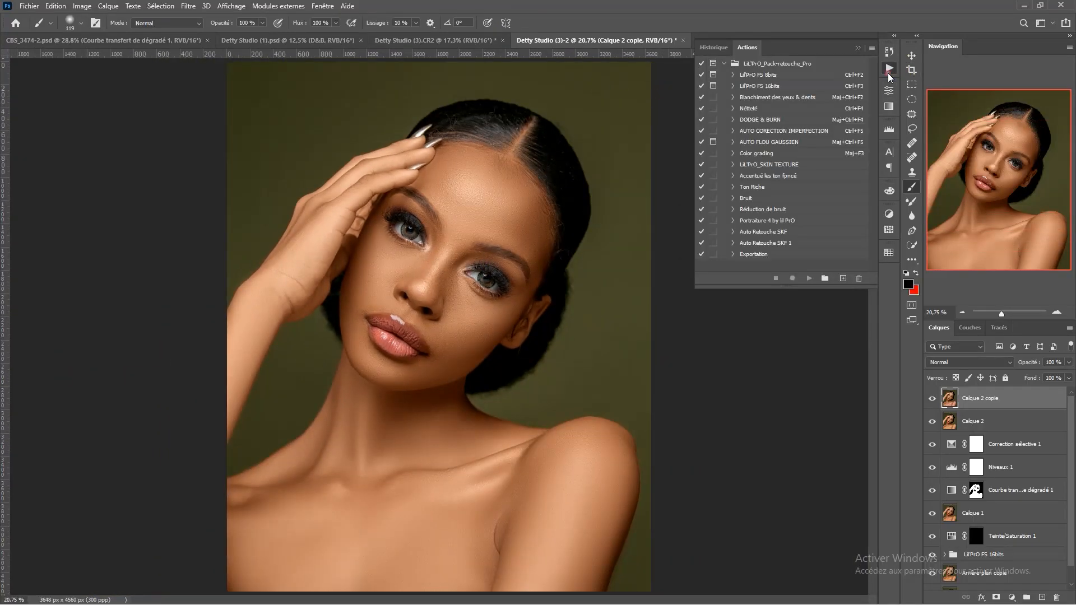
click(769, 121)
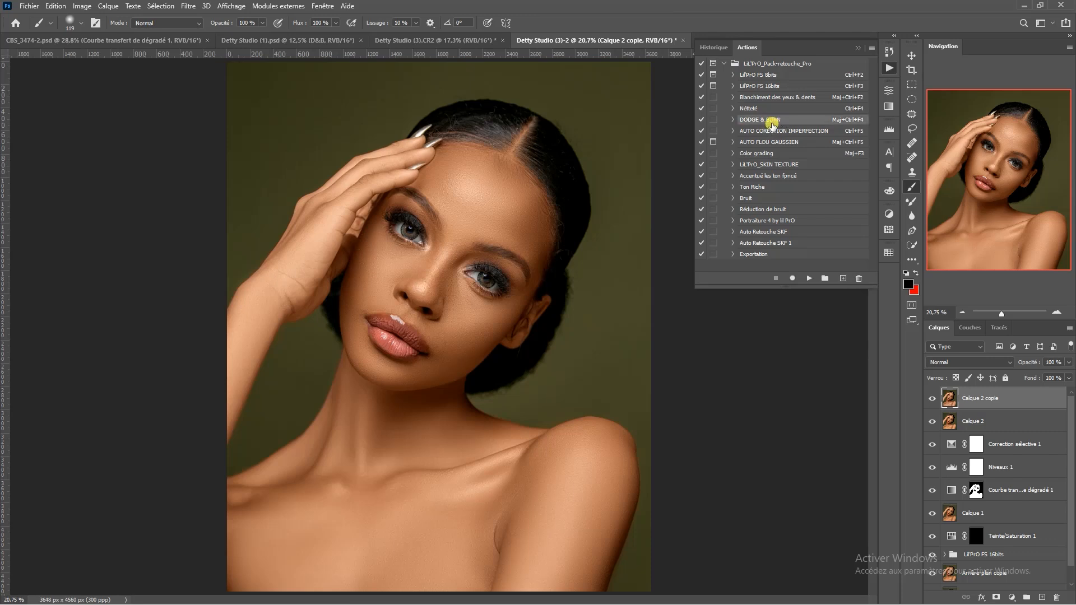
click(809, 278)
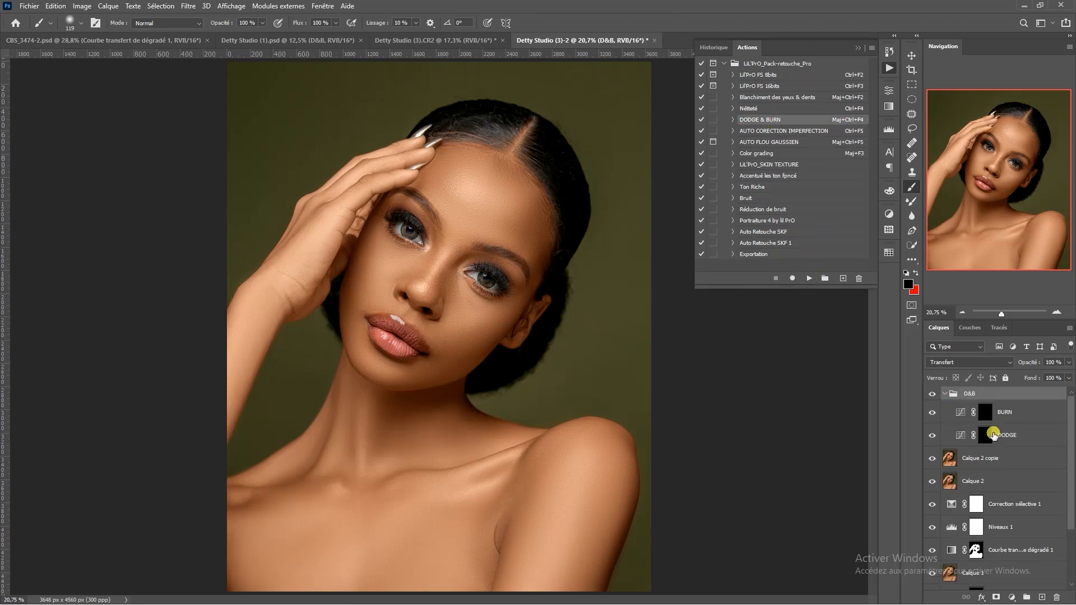
click(986, 434)
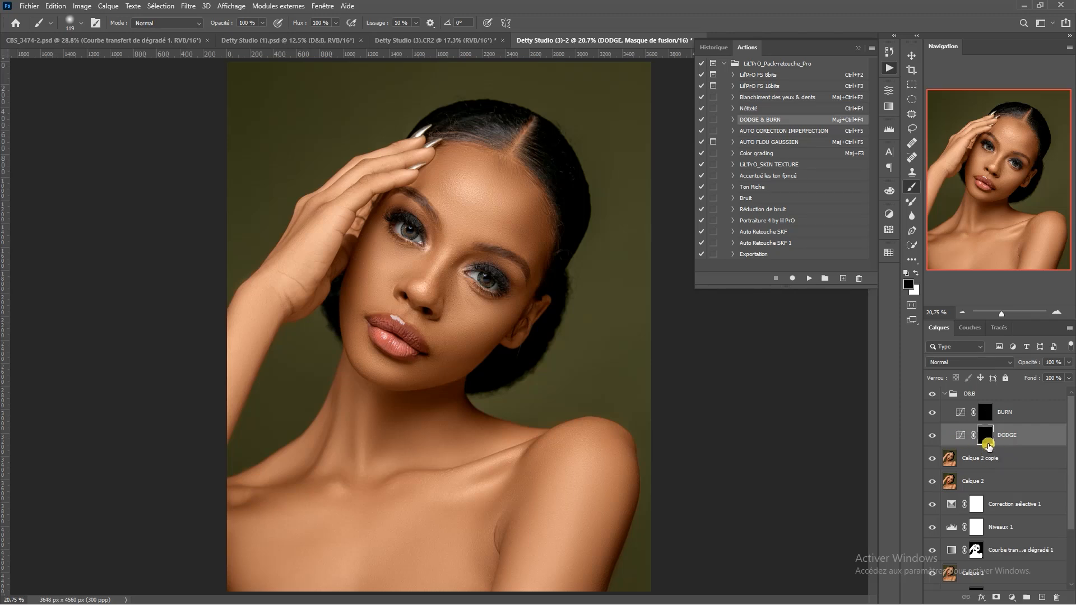
click(985, 412)
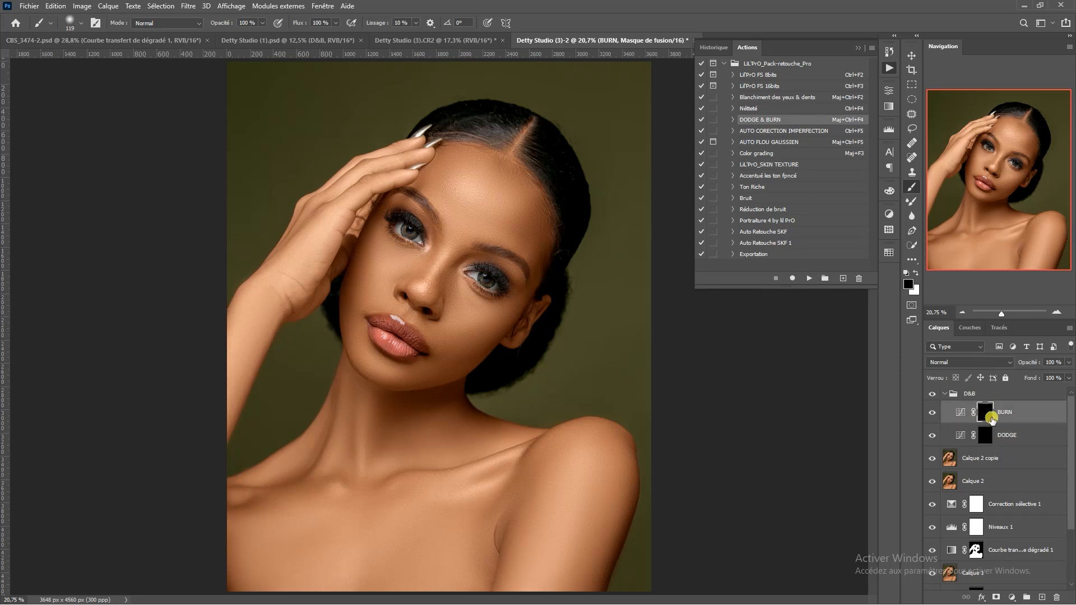
click(982, 395)
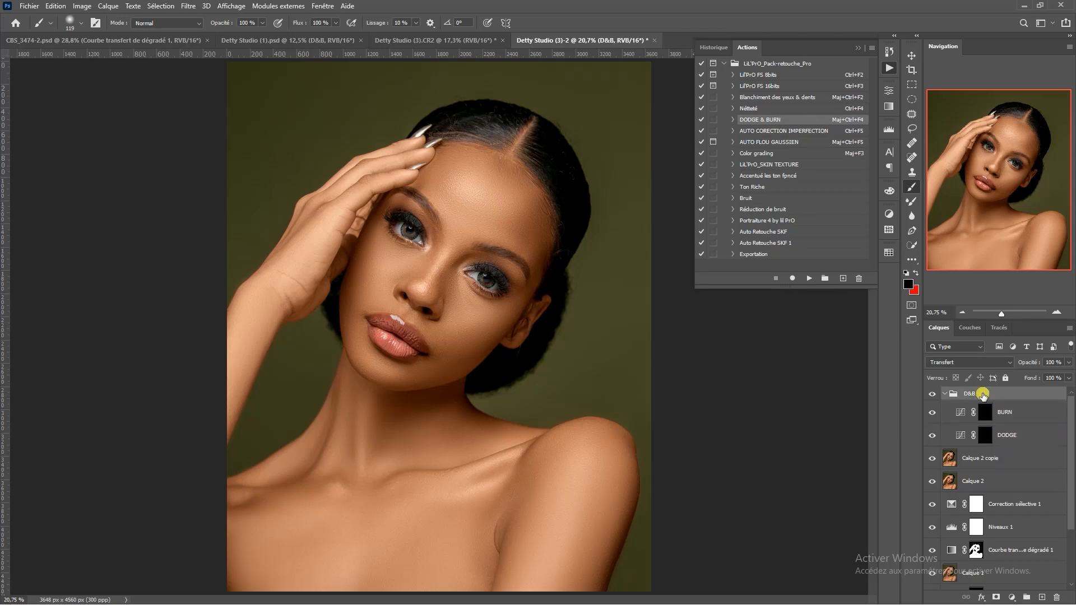
key(Delete)
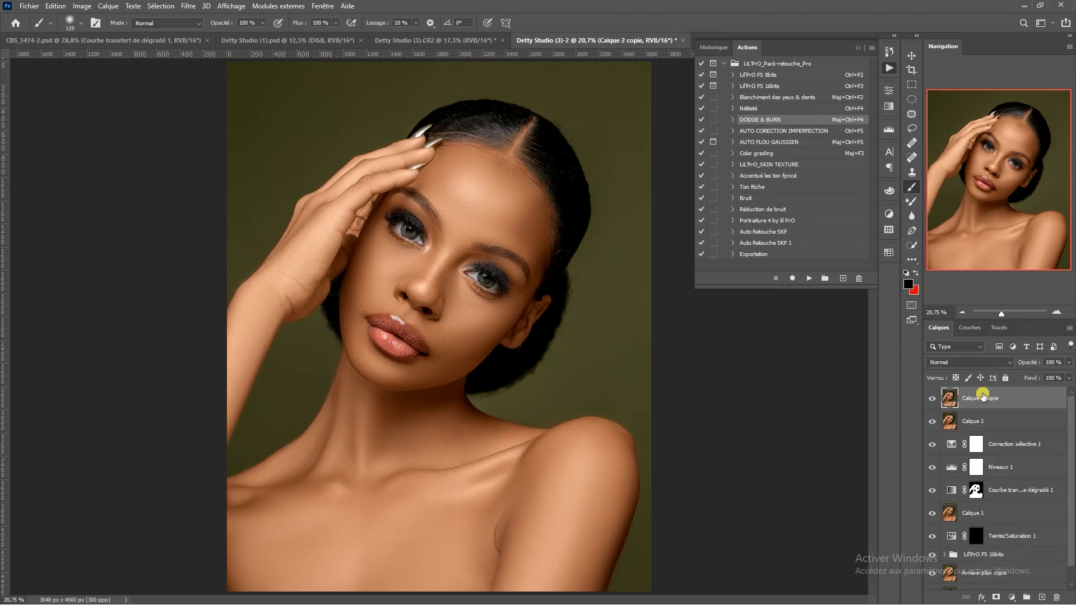
Add a Curves (Courbes) adjustment layer above the graded layer and brighten the midtones with a point at input 104, output 152
click(1014, 598)
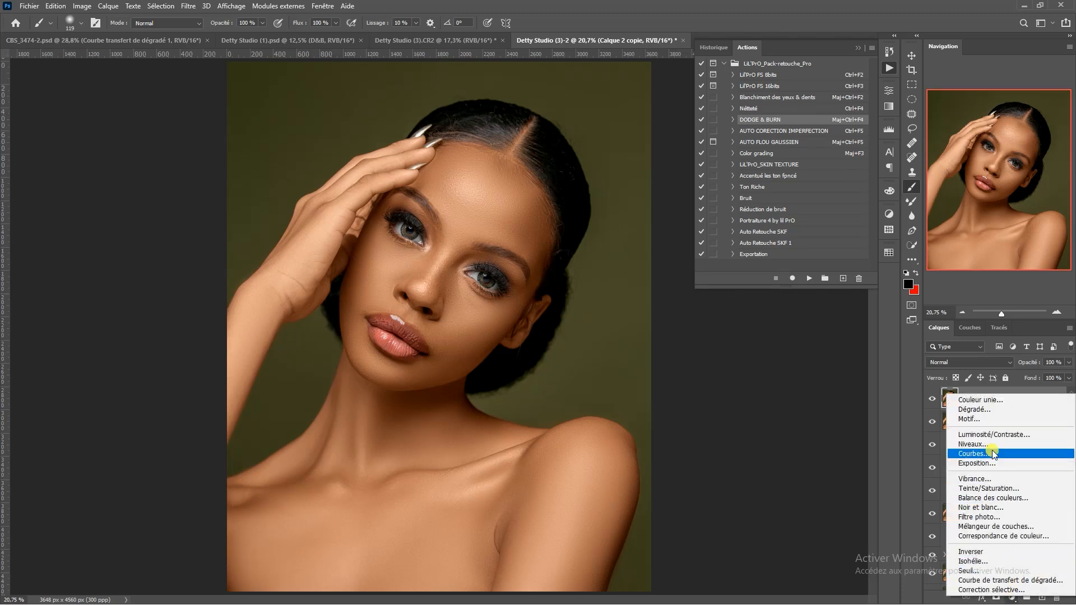
click(973, 454)
drag(800, 205, 796, 185)
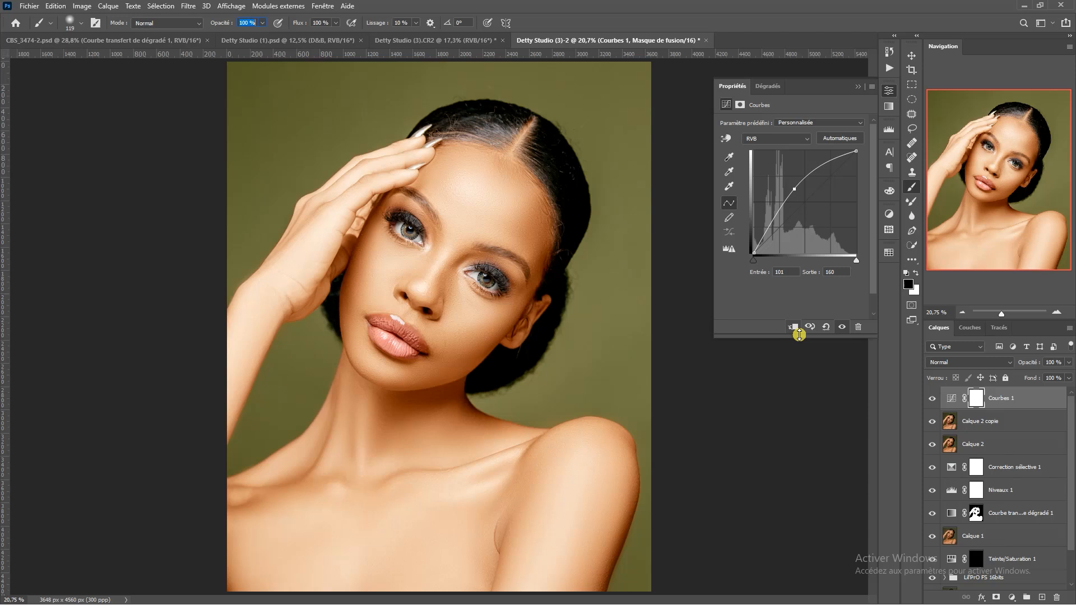
drag(795, 189, 796, 192)
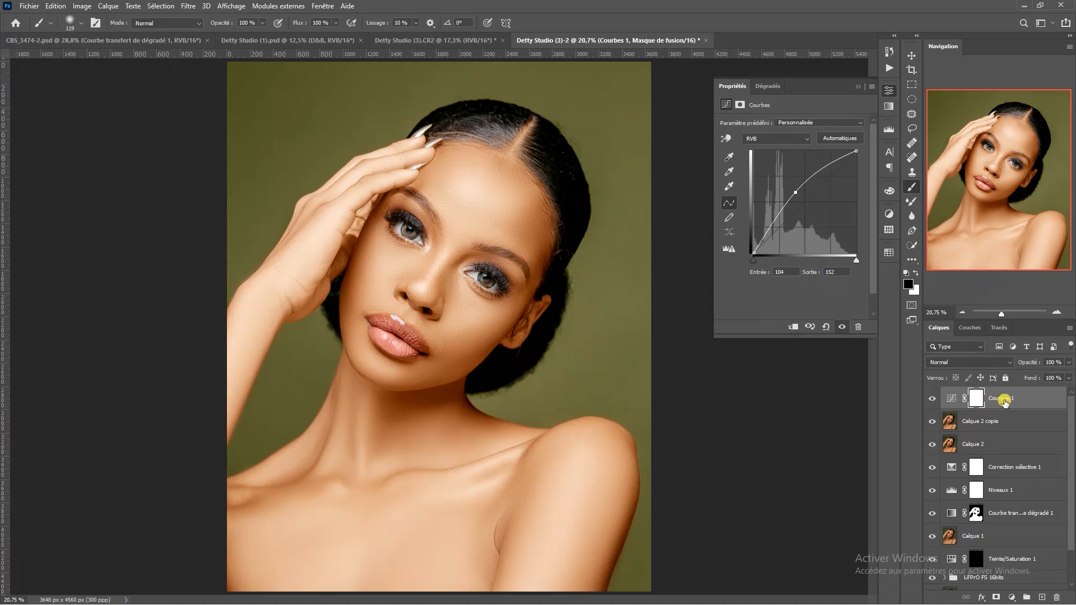
Duplicate the Curves layer, move the copy's curve point to input 135, output 95 to darken, and hide the copy
key(ctrl+j)
drag(794, 192, 808, 216)
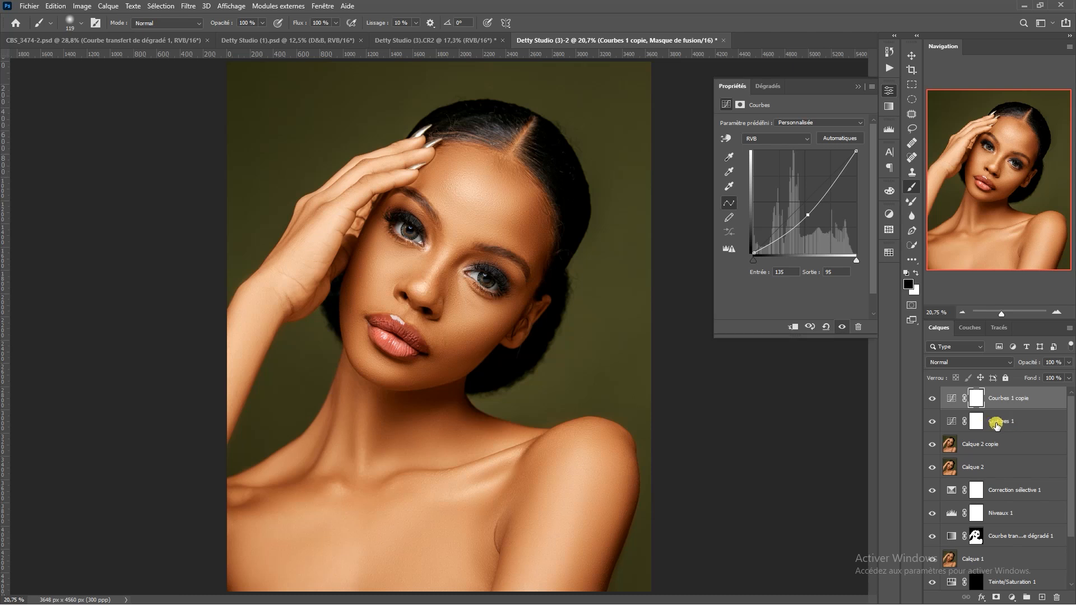
click(930, 399)
Rename the brightening Curves layer to D and the darkening copy to B
double_click(999, 422)
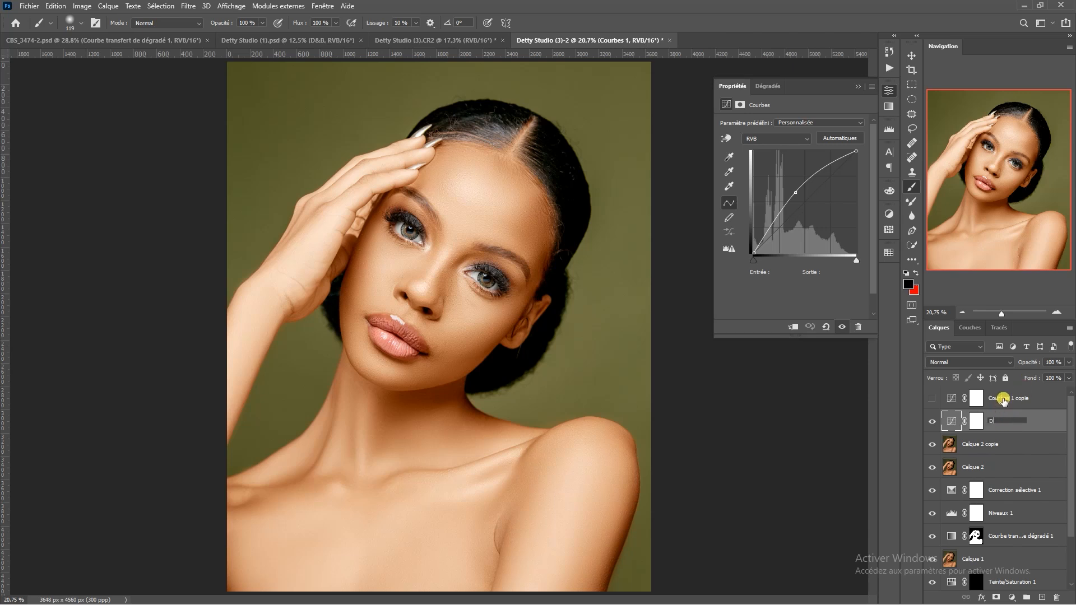
double_click(1005, 399)
text(B)
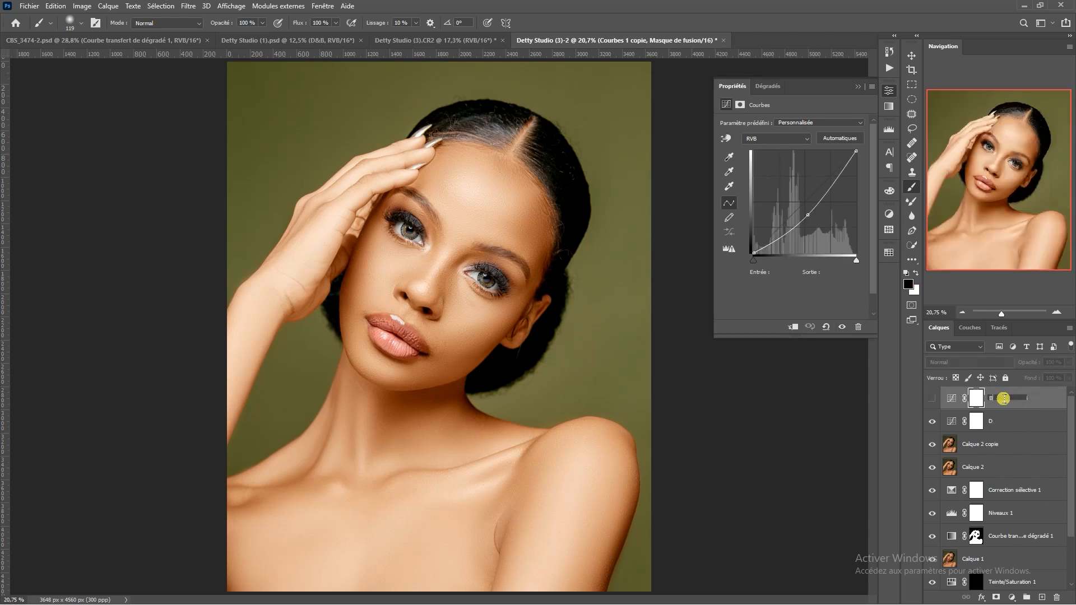
Invert the masks of the D and B layers to black, making the B layer visible again
click(973, 419)
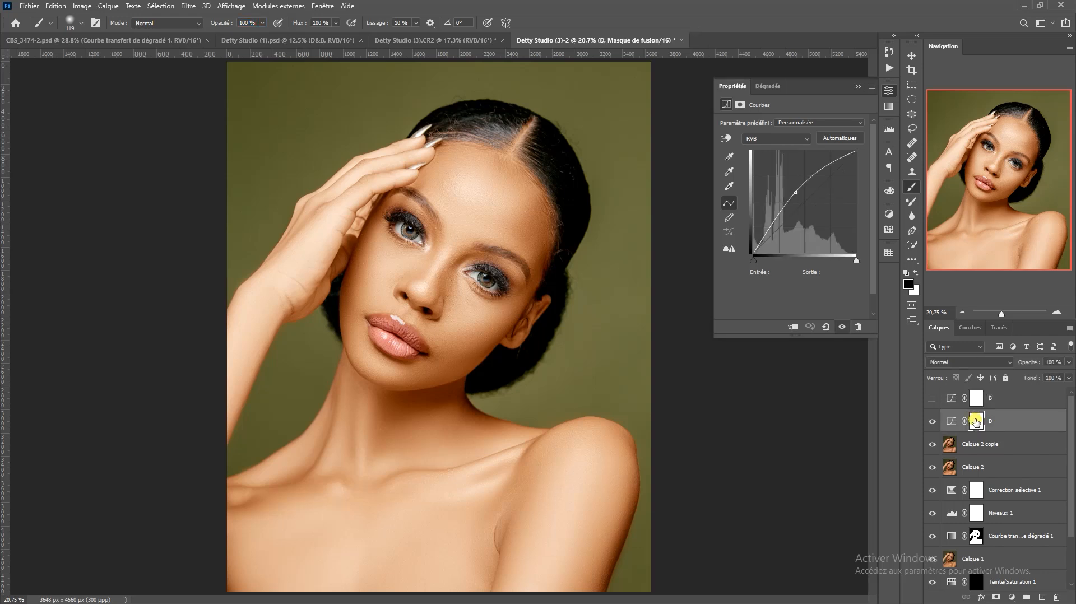
key(ctrl+i)
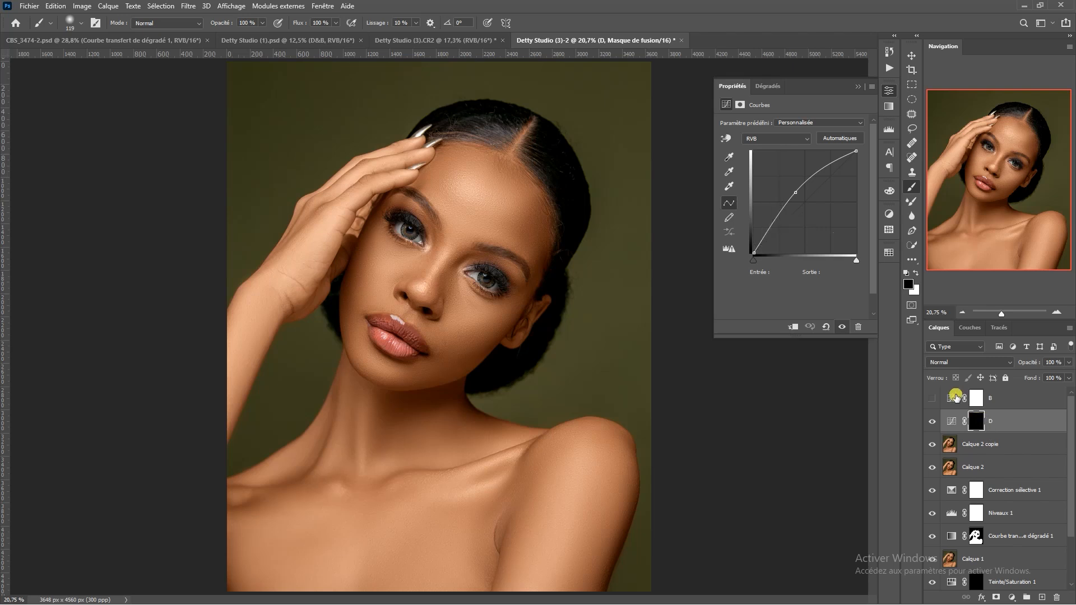
click(932, 398)
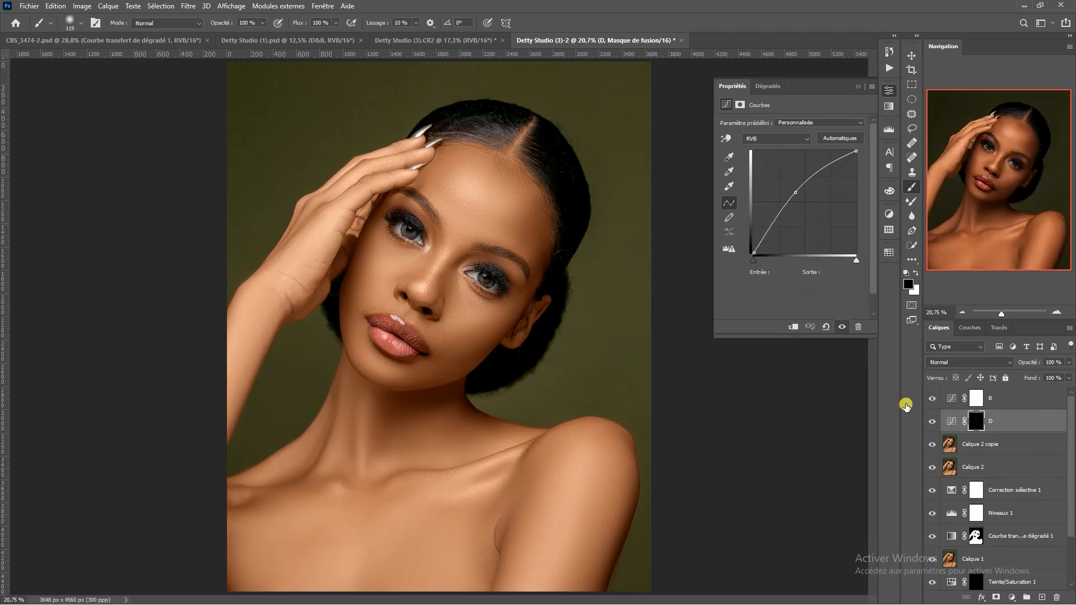
click(977, 399)
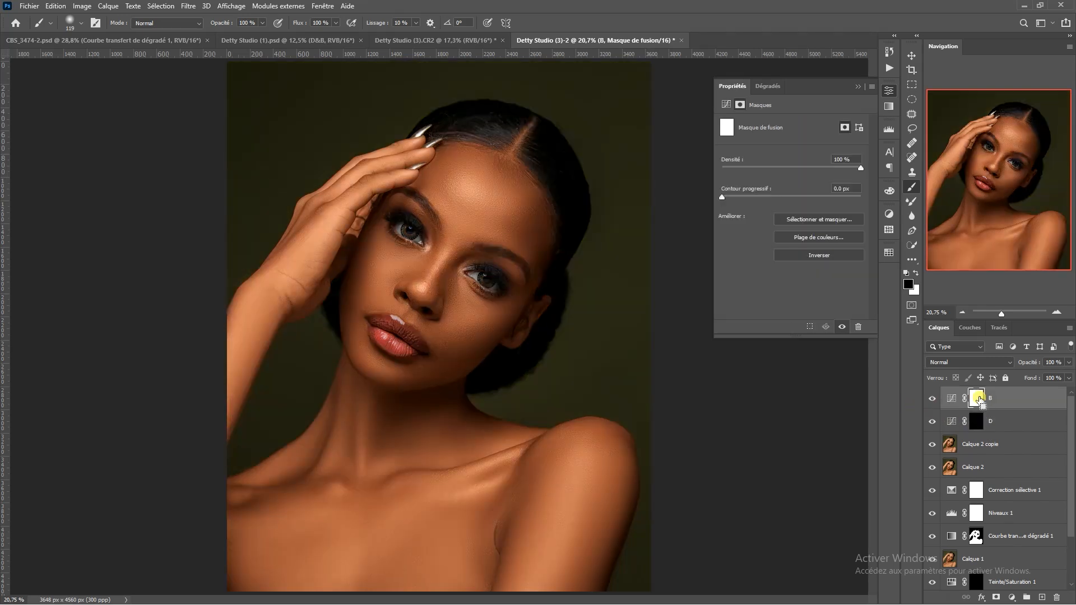
key(ctrl+i)
On the D layer's mask, paint white highlight strokes over the forehead centre and down the nose with a 31 px brush
click(976, 419)
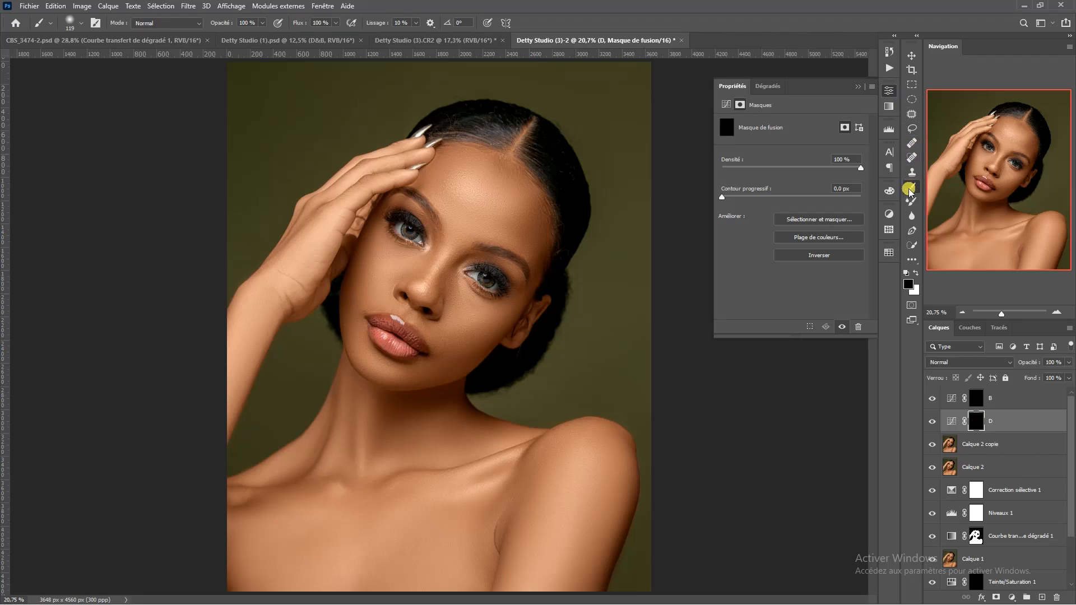
click(889, 91)
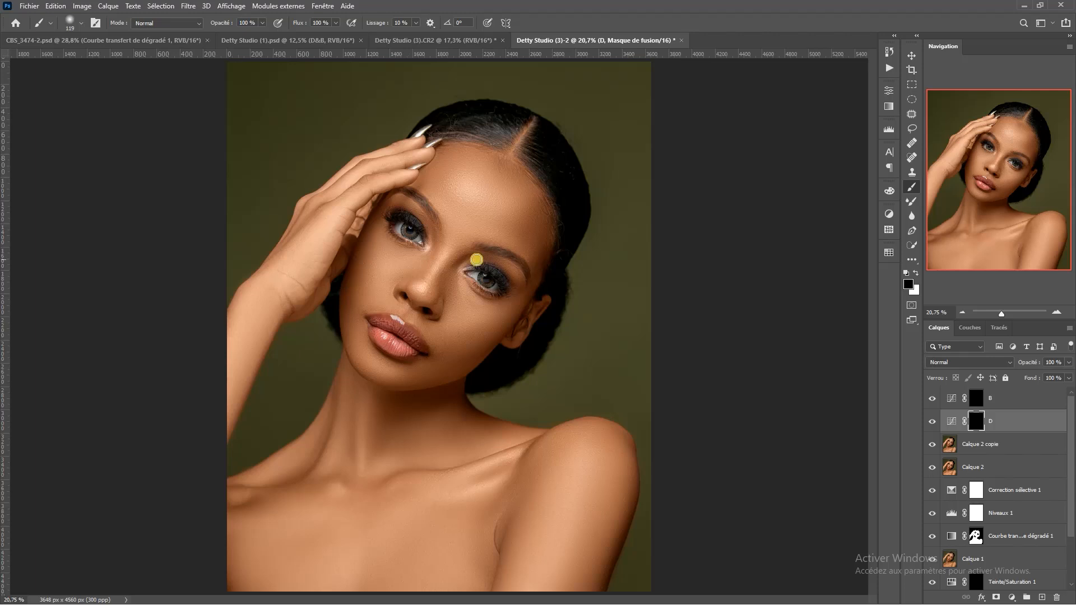
scroll(486, 193, up, 5)
alt+right_click(459, 186)
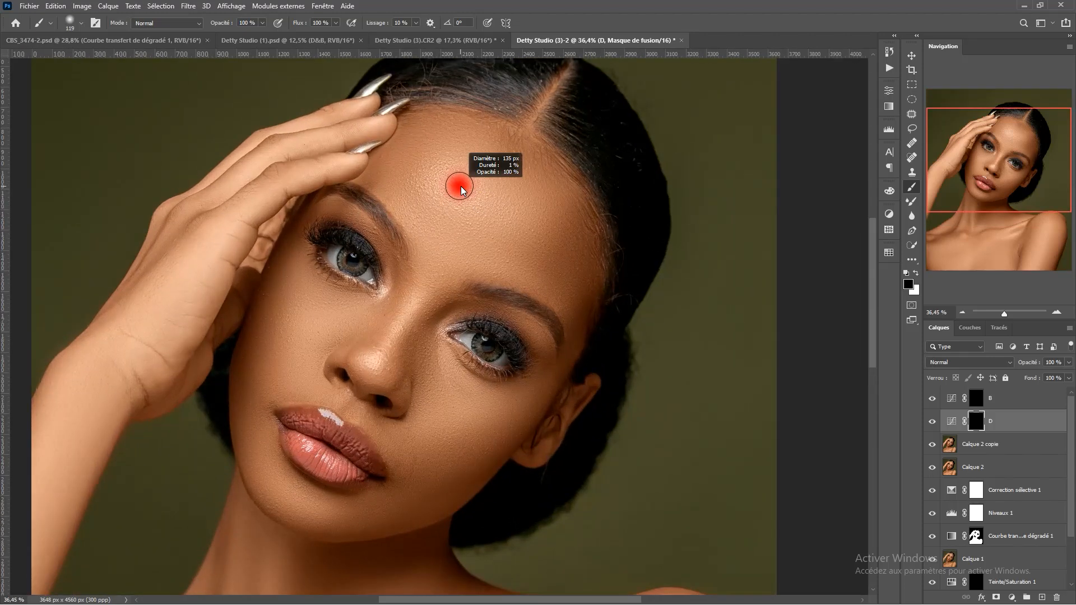
drag(510, 214, 535, 185)
click(493, 134)
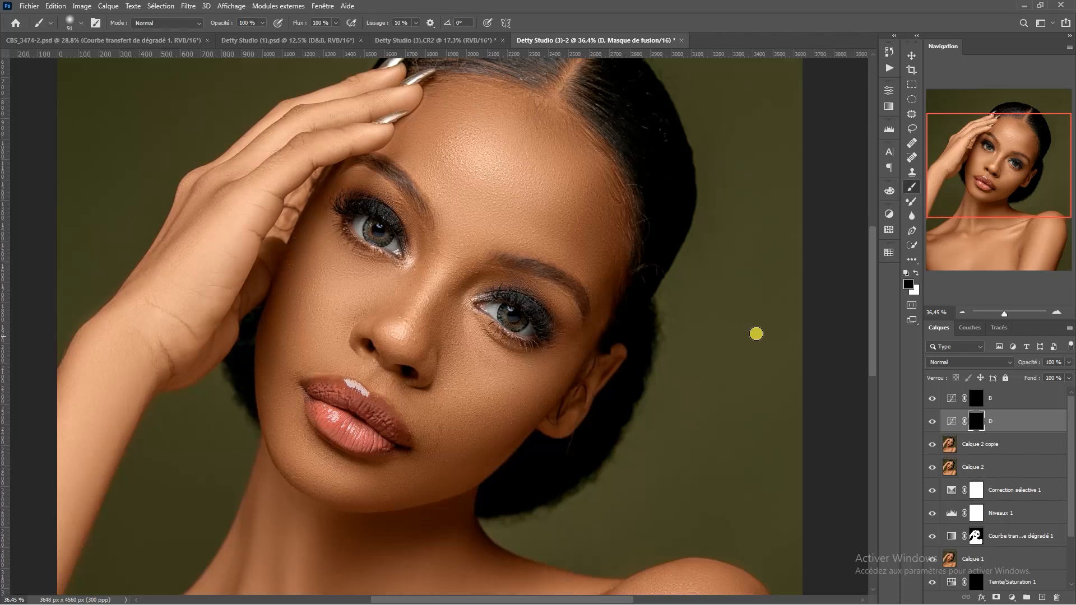
click(916, 273)
mouse_move(486, 119)
mouse_down()
mouse_move(540, 149)
mouse_move(513, 164)
mouse_up()
mouse_move(457, 140)
mouse_down()
mouse_move(510, 171)
mouse_move(473, 230)
mouse_move(476, 253)
mouse_move(544, 193)
mouse_move(516, 163)
mouse_move(501, 206)
mouse_move(472, 237)
mouse_move(479, 247)
mouse_up()
Paint white highlight strokes on the D mask over both cheeks beneath the eyes
mouse_move(537, 264)
mouse_down()
mouse_move(559, 267)
mouse_move(546, 240)
mouse_up()
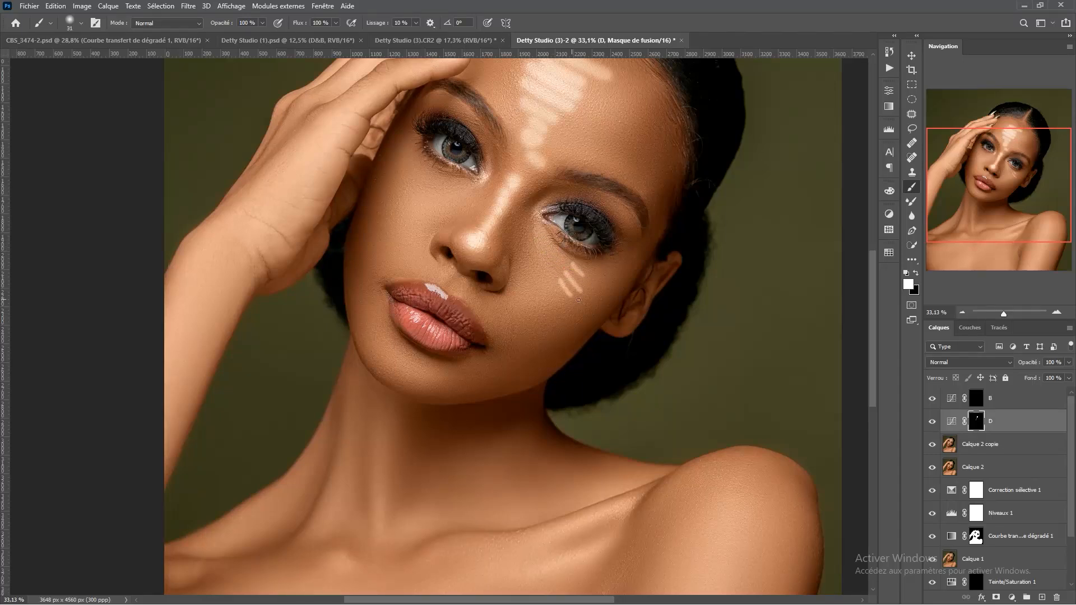
drag(553, 281, 537, 296)
mouse_move(558, 258)
mouse_down()
mouse_move(574, 260)
mouse_move(413, 312)
mouse_up()
mouse_move(352, 342)
mouse_down()
mouse_move(400, 385)
mouse_move(499, 315)
mouse_move(327, 271)
mouse_move(428, 254)
mouse_move(397, 233)
mouse_up()
mouse_move(417, 245)
mouse_down()
mouse_move(365, 245)
mouse_move(373, 263)
mouse_move(359, 275)
mouse_move(446, 337)
mouse_up()
Paint short parallel highlight strokes on the D mask across the chin below the lower lip
scroll(396, 223, down, 2)
scroll(399, 329, up, 3)
scroll(399, 329, up, 2)
mouse_move(381, 328)
mouse_down()
mouse_move(432, 365)
mouse_move(442, 353)
mouse_up()
click(374, 331)
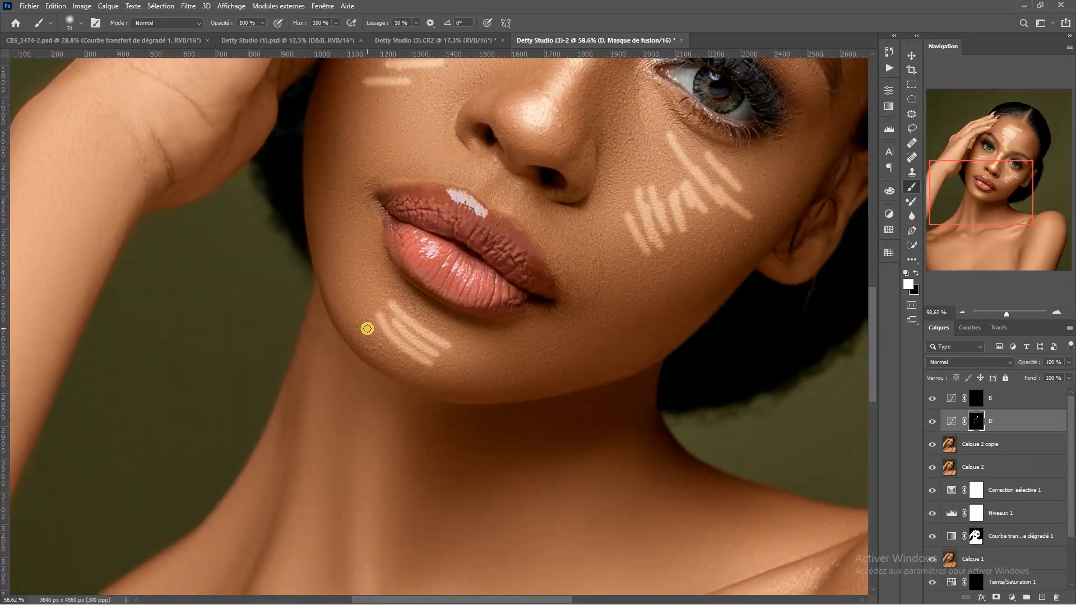
Paint highlight strokes on the D mask along the collarbones and the glossy area of the upper chest
scroll(415, 392, down, 4)
scroll(541, 443, up, 3)
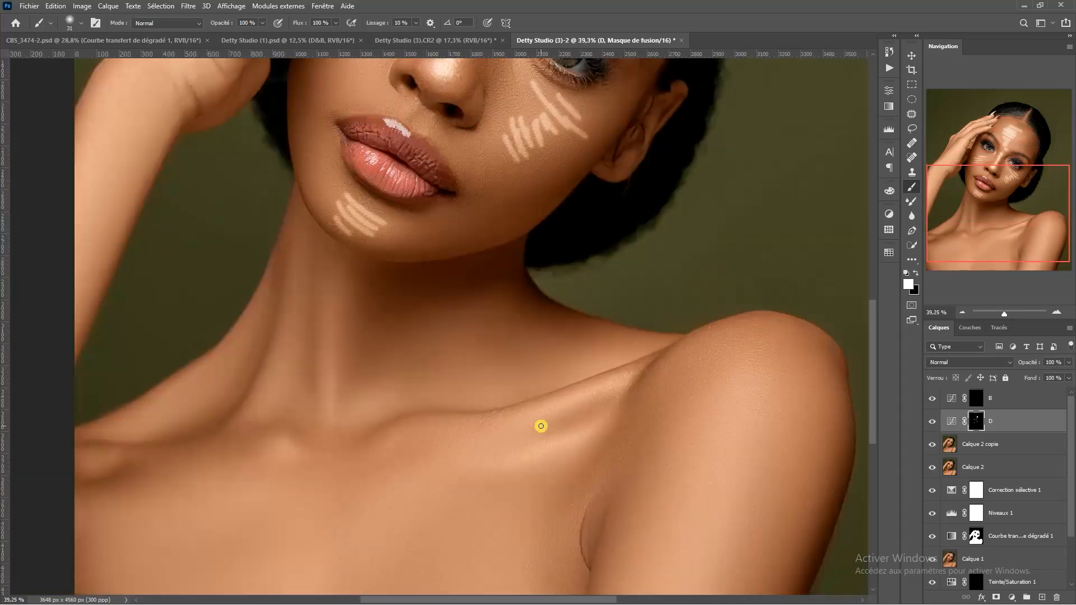
mouse_move(528, 414)
mouse_down()
mouse_move(516, 421)
mouse_move(613, 385)
mouse_move(503, 457)
mouse_up()
drag(589, 437, 488, 465)
drag(565, 469, 498, 476)
drag(383, 458, 584, 392)
drag(476, 374, 501, 399)
drag(543, 348, 753, 311)
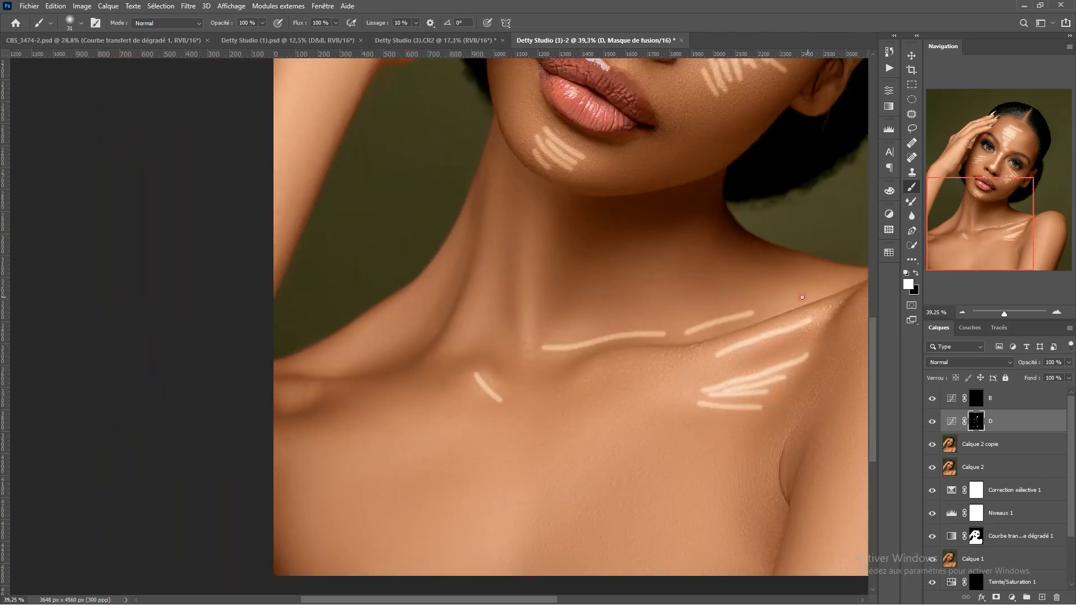
Paint long highlight strokes on the D mask down the neck tendons and along the trapezius slope
drag(495, 204, 453, 348)
drag(523, 219, 533, 361)
drag(440, 276, 306, 363)
scroll(420, 335, down, 2)
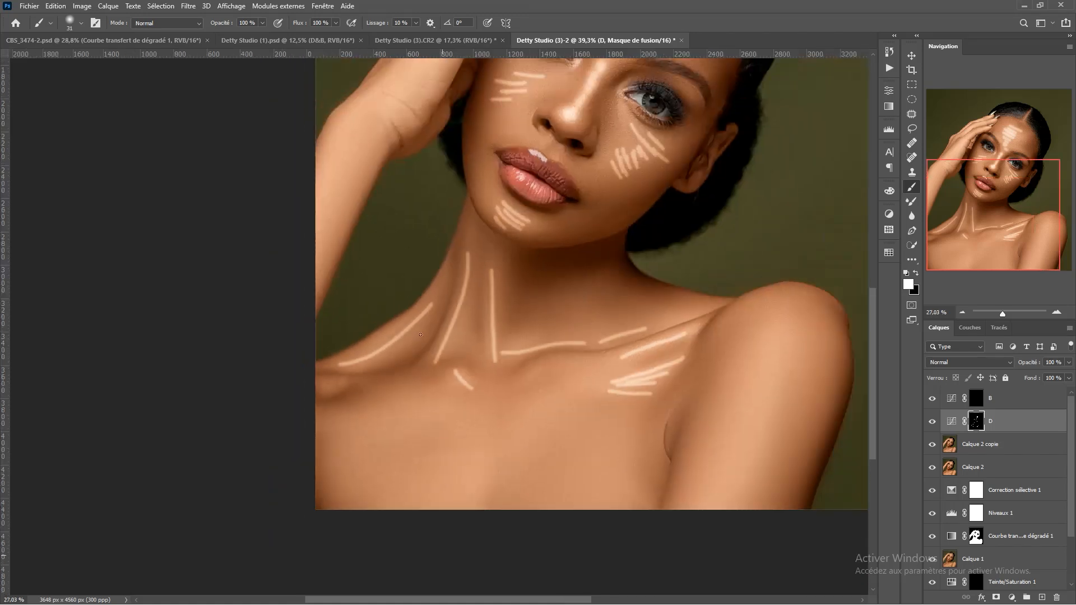
Paint short highlight dashes on the D mask along the back of the raised hand down to the wrist
scroll(413, 112, down, 1)
scroll(331, 259, up, 3)
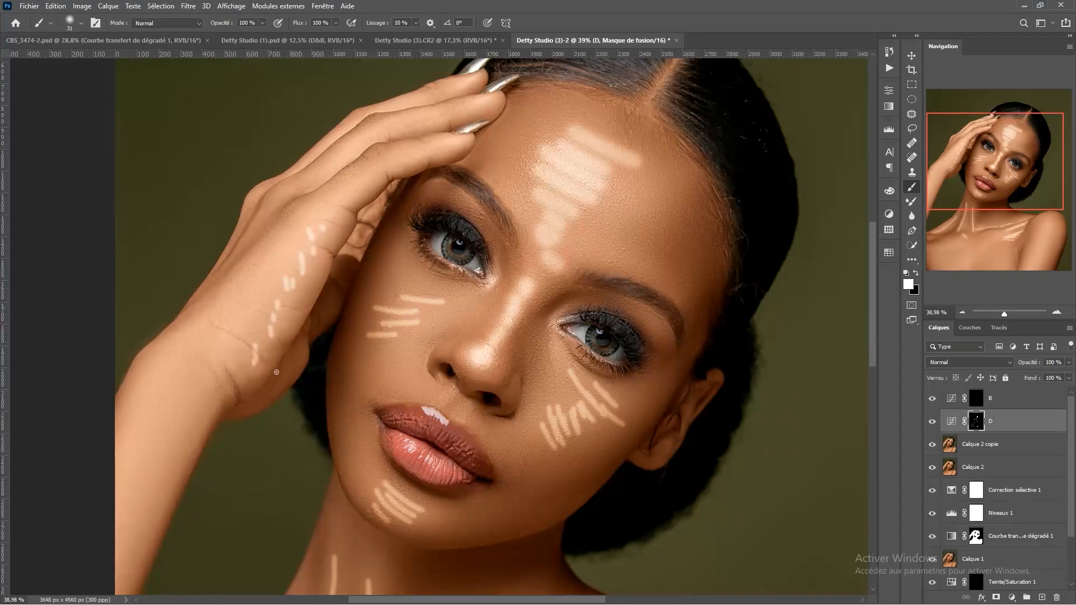
scroll(281, 301, down, 2)
scroll(402, 180, up, 3)
scroll(404, 185, down, 2)
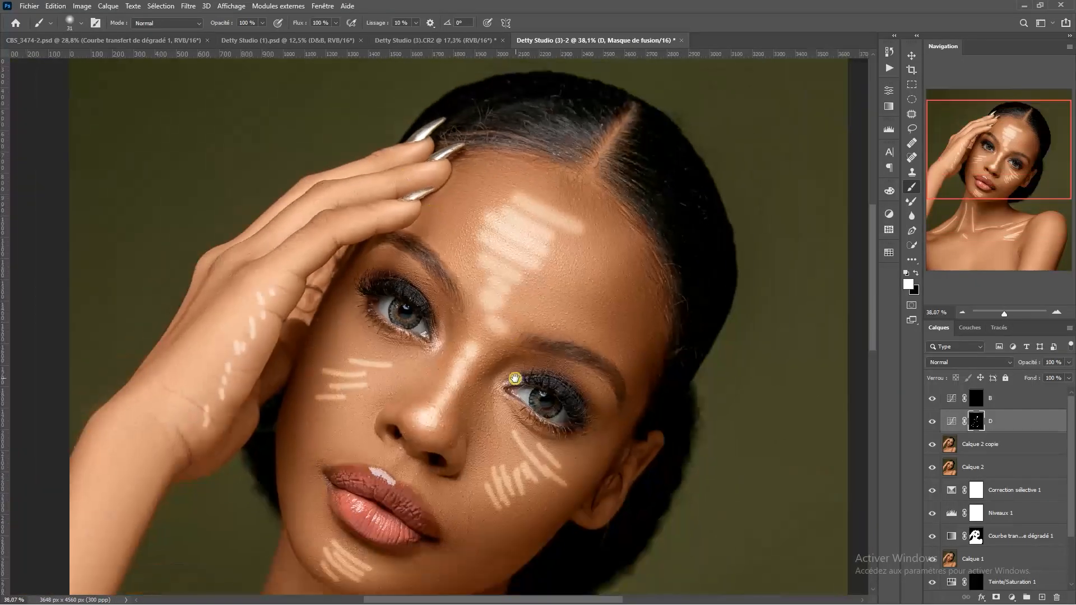
drag(514, 379, 558, 248)
Paint a column of short highlight strokes on the D mask down the front shoulder and upper arm
scroll(456, 425, down, 1)
scroll(485, 421, down, 1)
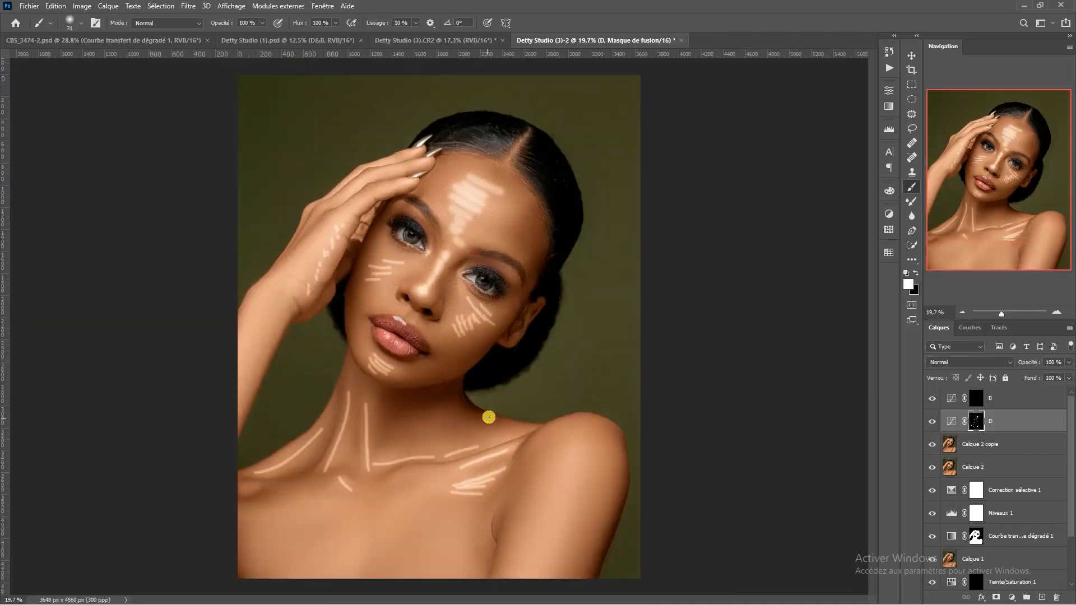
scroll(596, 459, up, 1)
drag(567, 475, 569, 345)
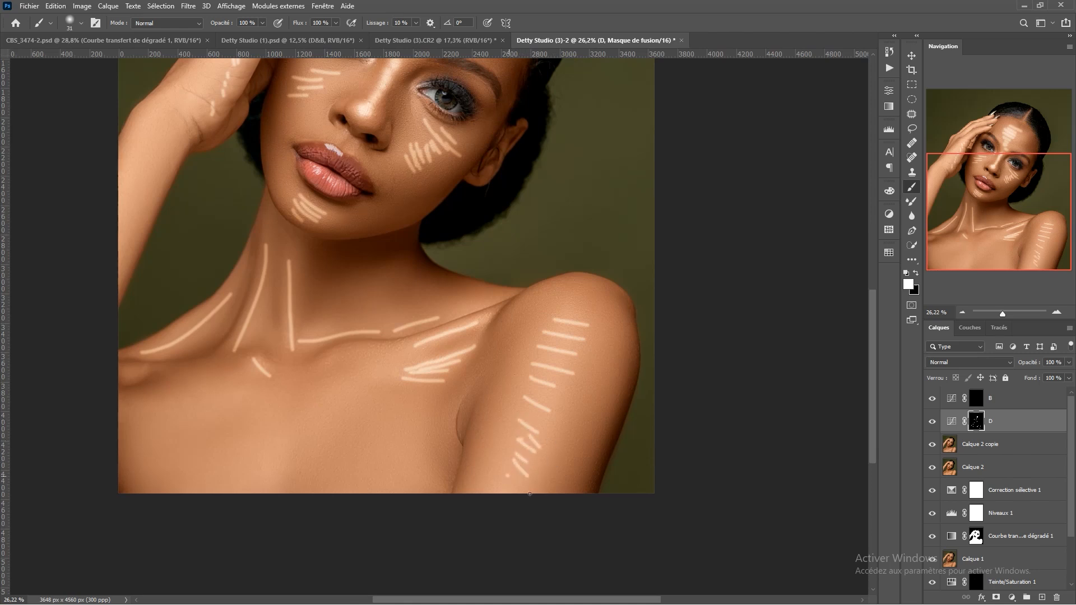
scroll(535, 333, down, 1)
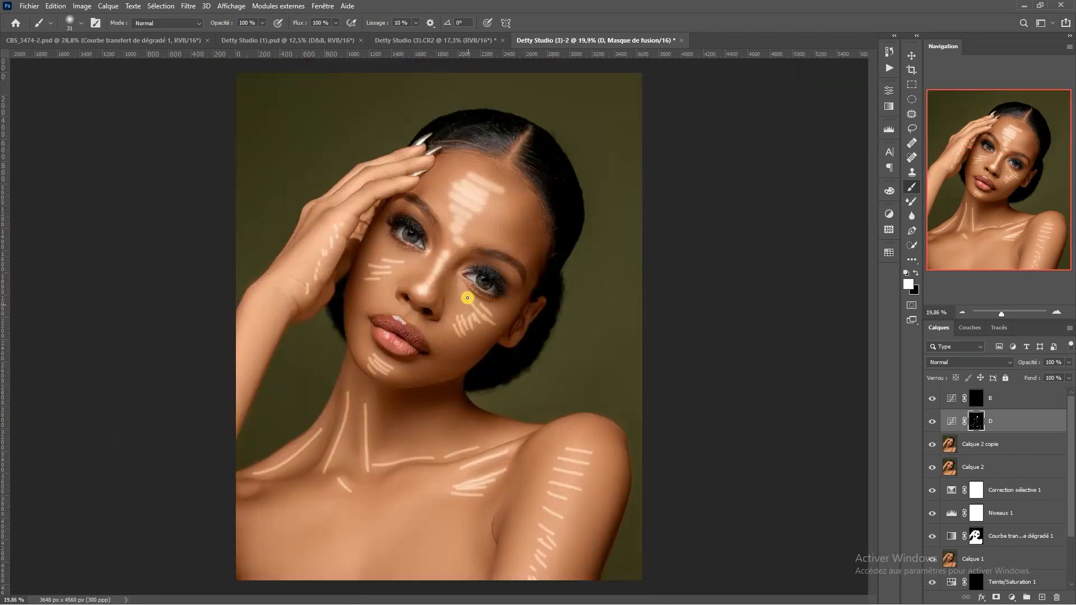
On the B layer's mask, paint white shading strokes along the hairline at both sides of the forehead and temples
click(975, 400)
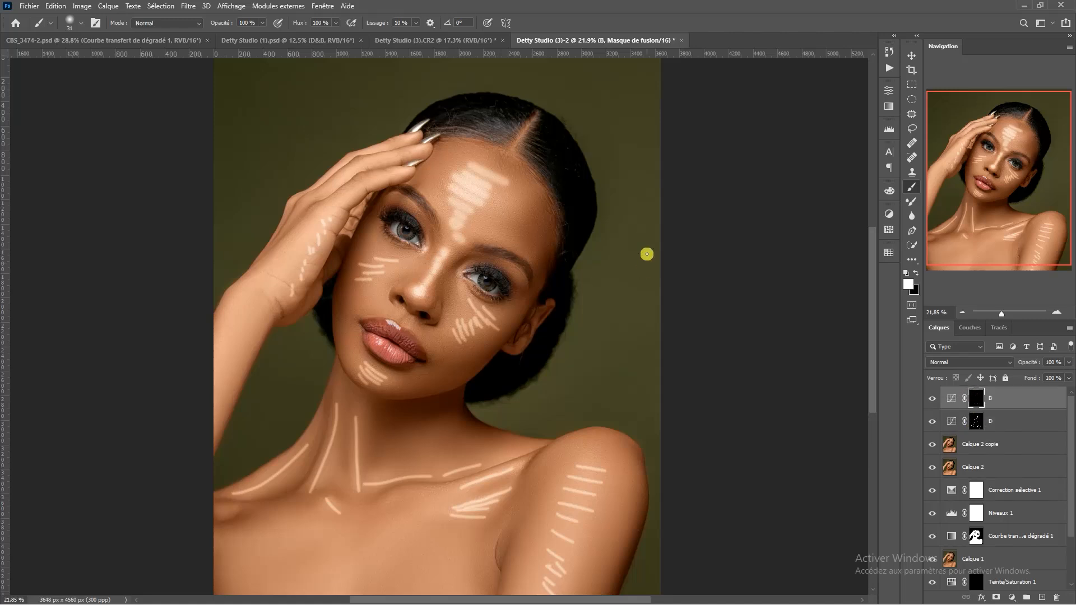
scroll(437, 168, up, 2)
scroll(404, 157, up, 2)
mouse_move(508, 185)
mouse_down()
mouse_move(540, 183)
mouse_move(477, 225)
mouse_up()
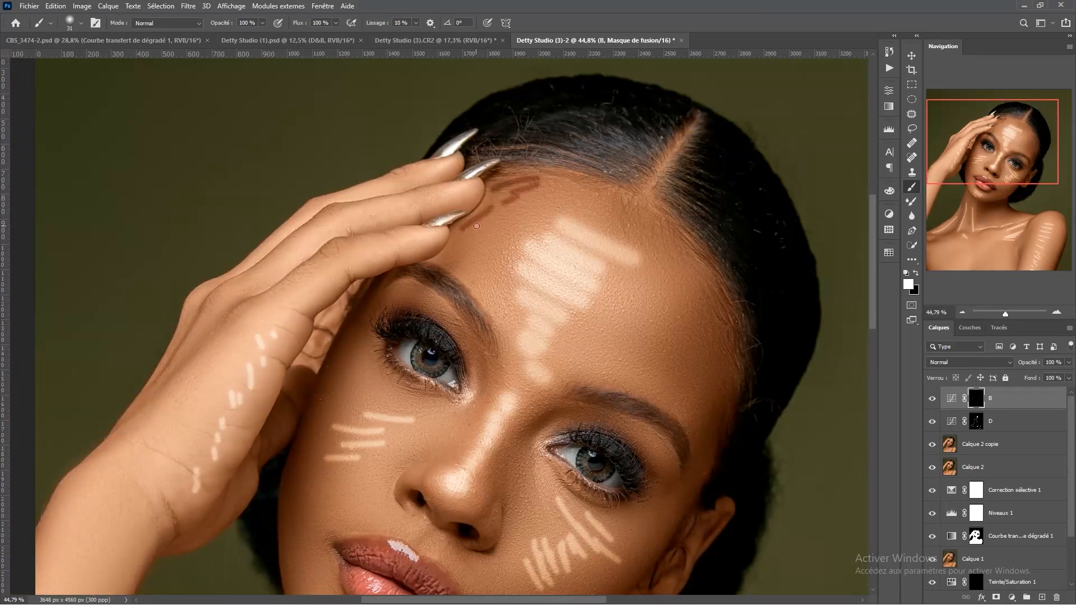
mouse_move(649, 234)
mouse_down()
mouse_move(605, 178)
mouse_move(623, 313)
mouse_move(583, 439)
mouse_move(581, 286)
mouse_up()
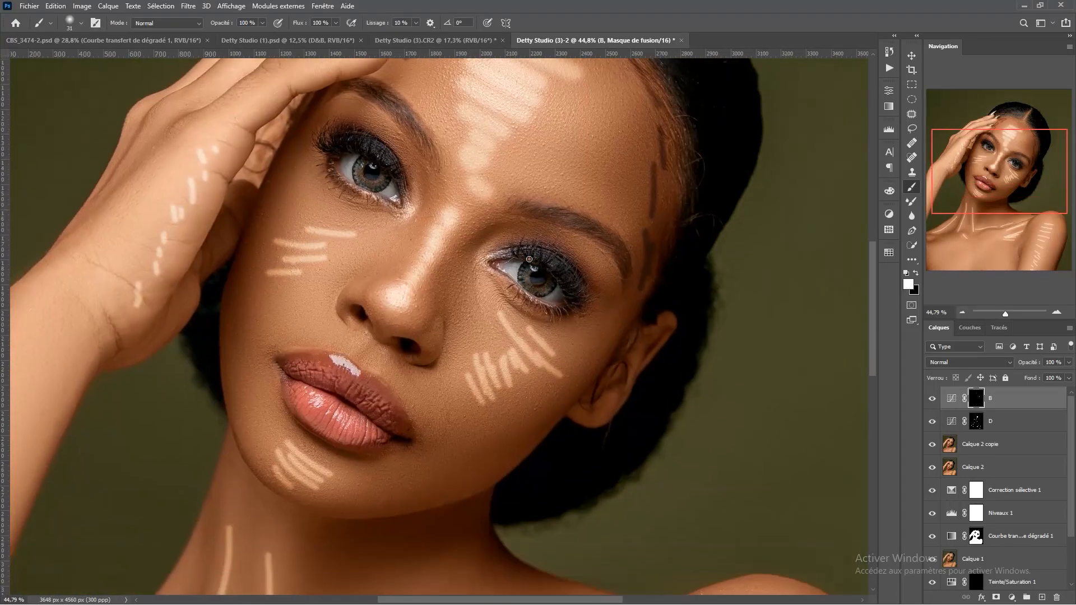
drag(414, 148, 421, 205)
Paint shading strokes on the B mask down the edge of the face beside the raised hand
scroll(481, 281, down, 3)
drag(480, 281, 510, 268)
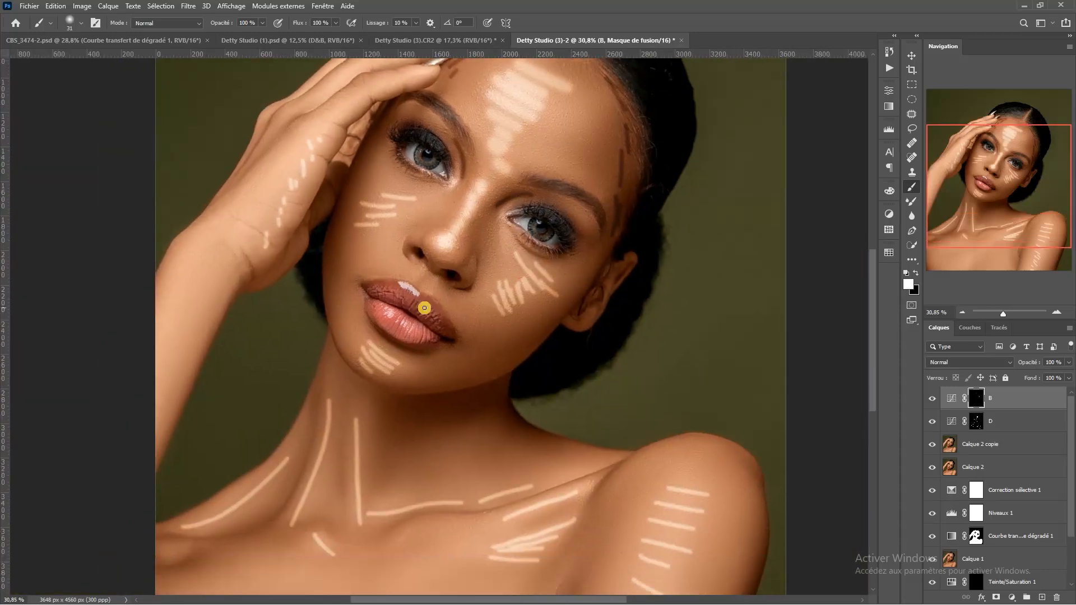
scroll(383, 217, up, 3)
mouse_move(337, 190)
mouse_down()
mouse_move(309, 272)
mouse_move(318, 255)
mouse_move(303, 342)
mouse_up()
drag(320, 281, 300, 365)
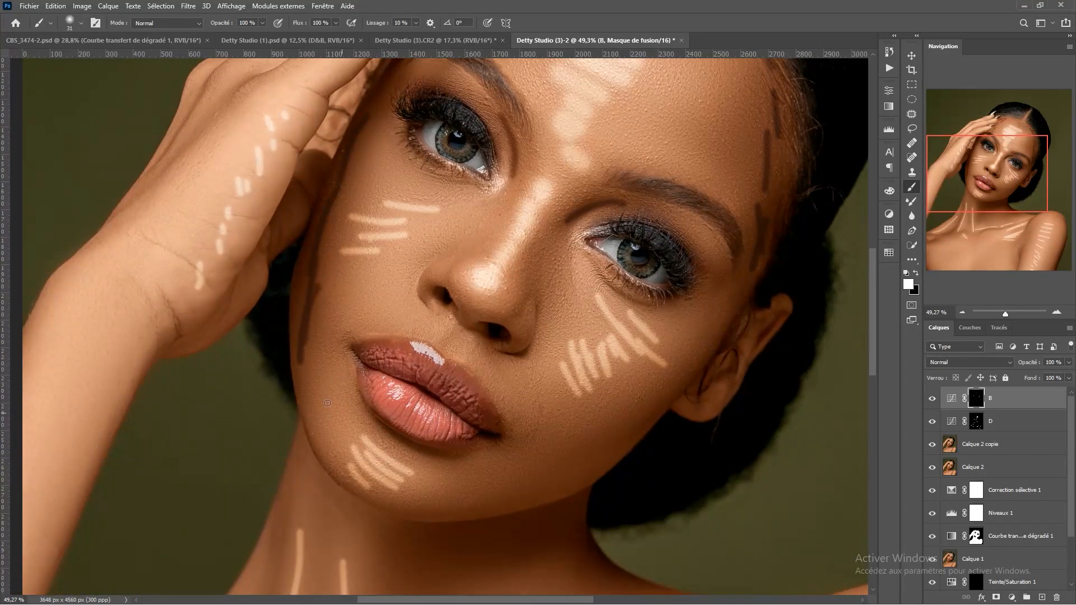
Paint shading strokes on the B mask beneath the jawline and at the base of the neck below the ear
scroll(355, 425, down, 3)
scroll(377, 236, up, 2)
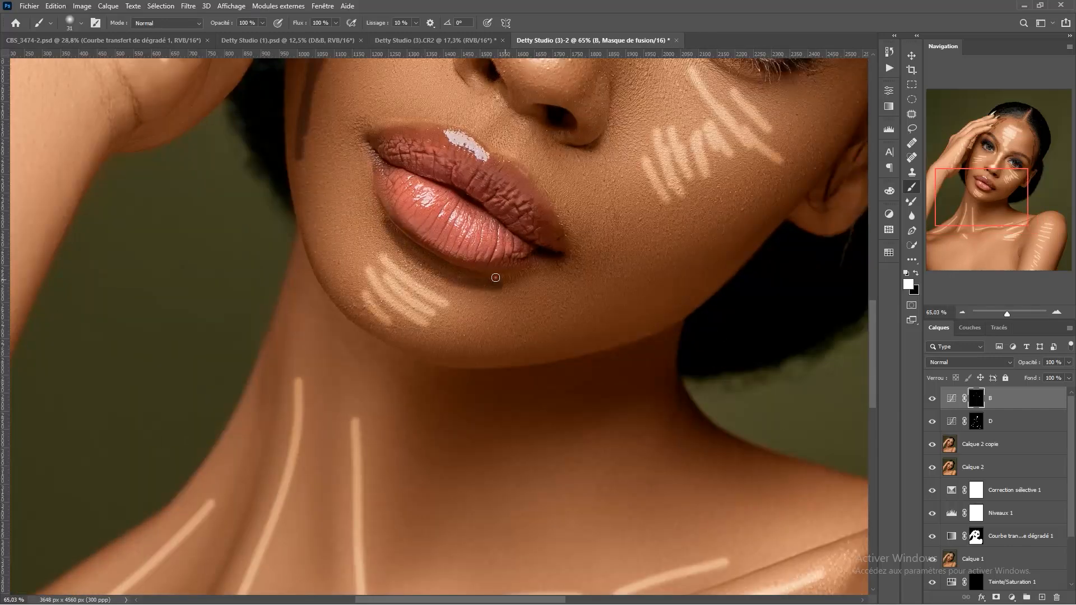
scroll(508, 262, down, 4)
mouse_move(495, 346)
mouse_down()
mouse_move(461, 295)
mouse_move(545, 303)
mouse_move(596, 282)
mouse_up()
scroll(464, 293, up, 1)
drag(483, 322, 598, 284)
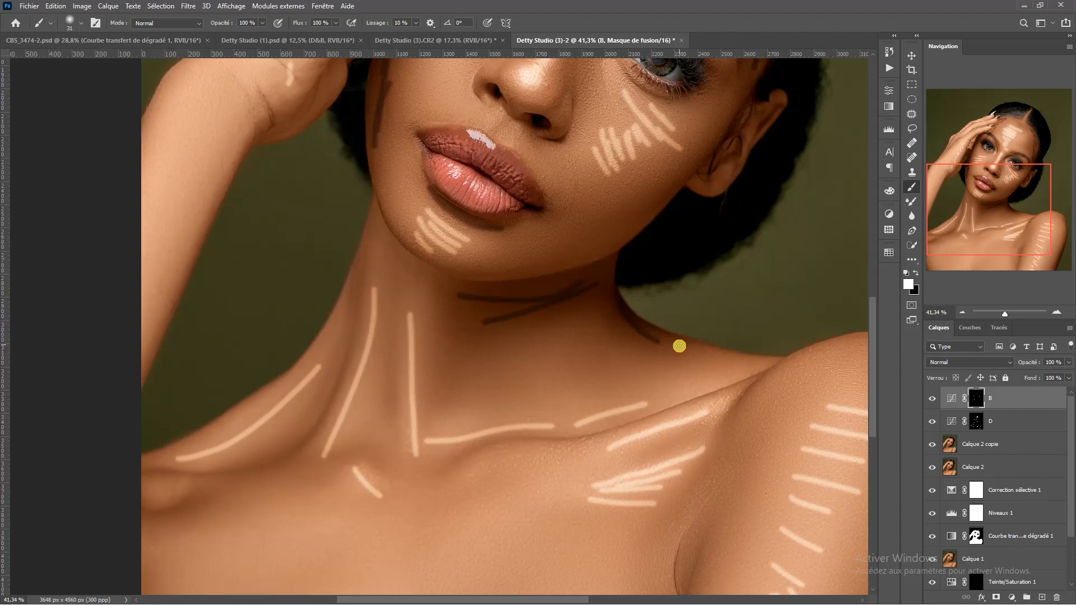
Paint curved shading strokes on the B mask down the neck and along the collarbone hollow below the raised arm
scroll(480, 385, down, 2)
scroll(450, 329, up, 3)
mouse_move(471, 214)
mouse_down()
mouse_move(447, 296)
mouse_move(392, 367)
mouse_move(176, 392)
mouse_move(296, 403)
mouse_move(252, 424)
mouse_up()
scroll(390, 431, down, 2)
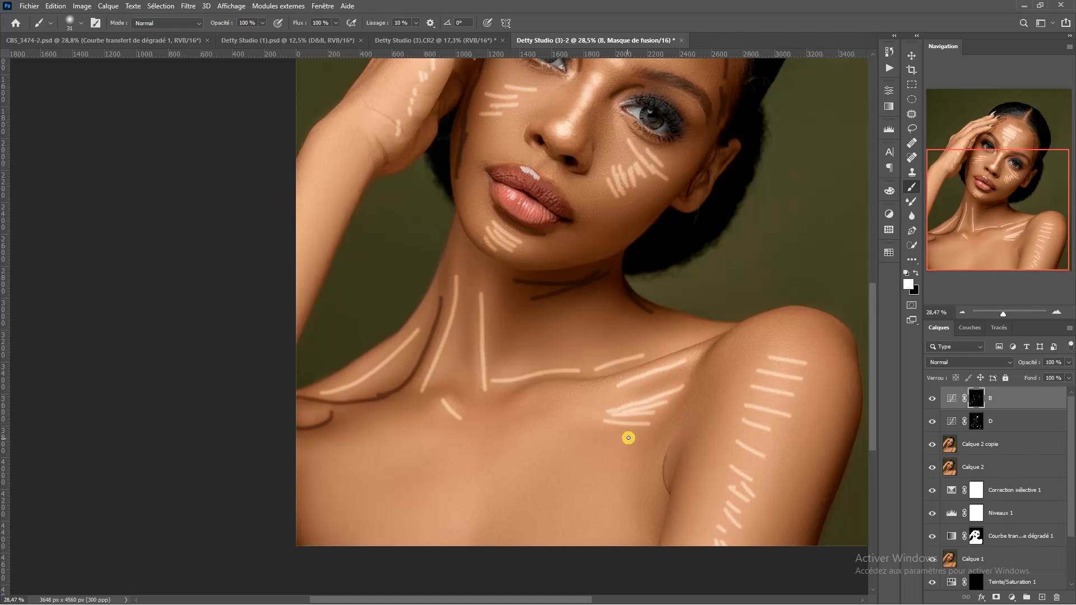
Paint shading strokes on the B mask along the crease between chest and shoulder and down the arm's outer edge
scroll(627, 384, up, 3)
mouse_move(619, 308)
mouse_down()
mouse_move(572, 342)
mouse_move(576, 387)
mouse_up()
scroll(578, 372, down, 2)
drag(600, 457, 577, 349)
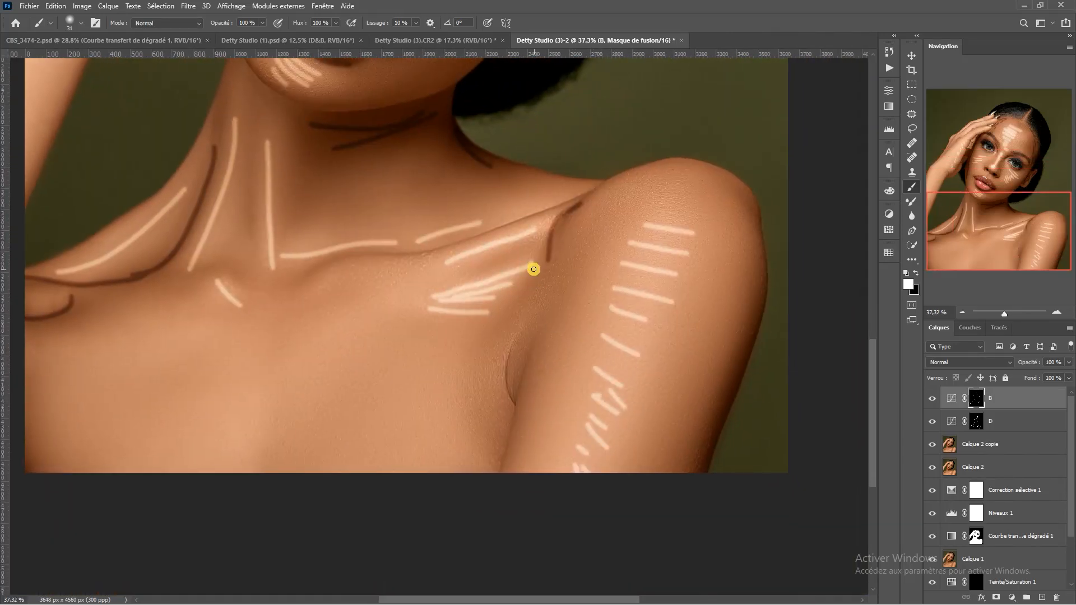
drag(544, 264, 496, 336)
drag(753, 277, 751, 310)
drag(735, 371, 699, 496)
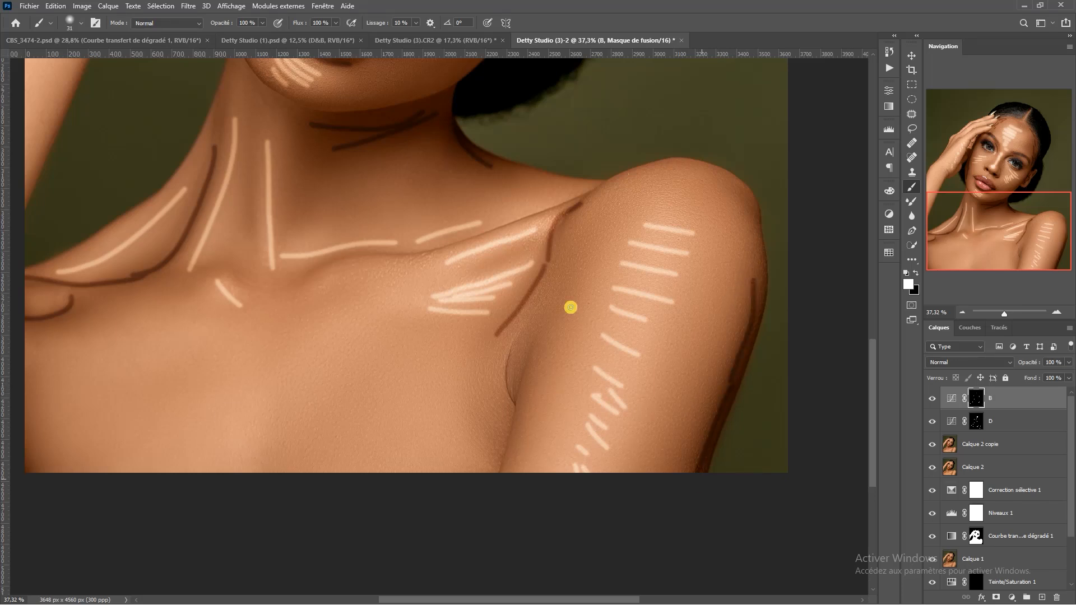
Paint shading strokes on the B mask along the outer edge and knuckles of the raised hand, reducing the brush to 23 px
scroll(572, 308, down, 5)
scroll(660, 249, up, 2)
drag(469, 211, 550, 395)
scroll(549, 307, up, 3)
scroll(549, 307, up, 1)
scroll(353, 205, down, 2)
scroll(353, 144, up, 3)
drag(354, 144, 350, 280)
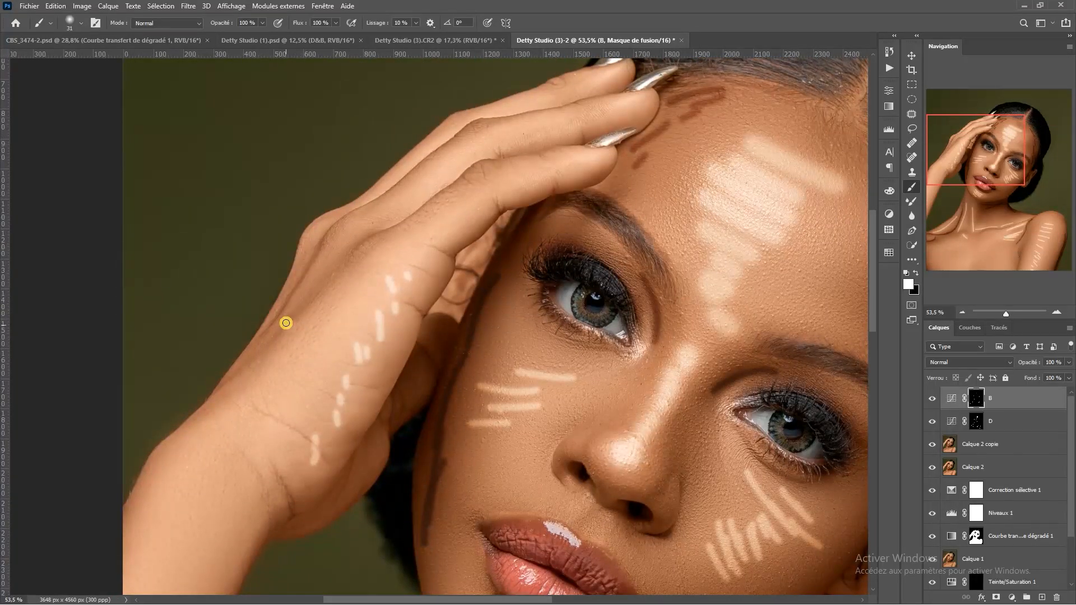
mouse_move(264, 330)
mouse_down()
mouse_move(288, 304)
mouse_move(317, 238)
mouse_up()
drag(300, 311, 362, 245)
scroll(418, 232, down, 3)
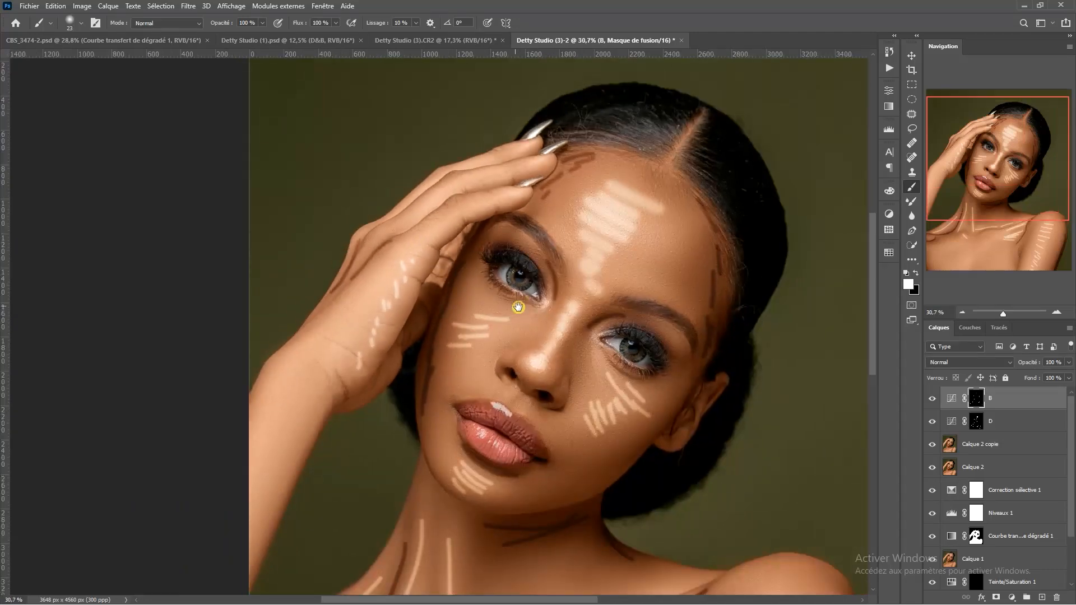
scroll(518, 307, down, 2)
scroll(476, 309, down, 1)
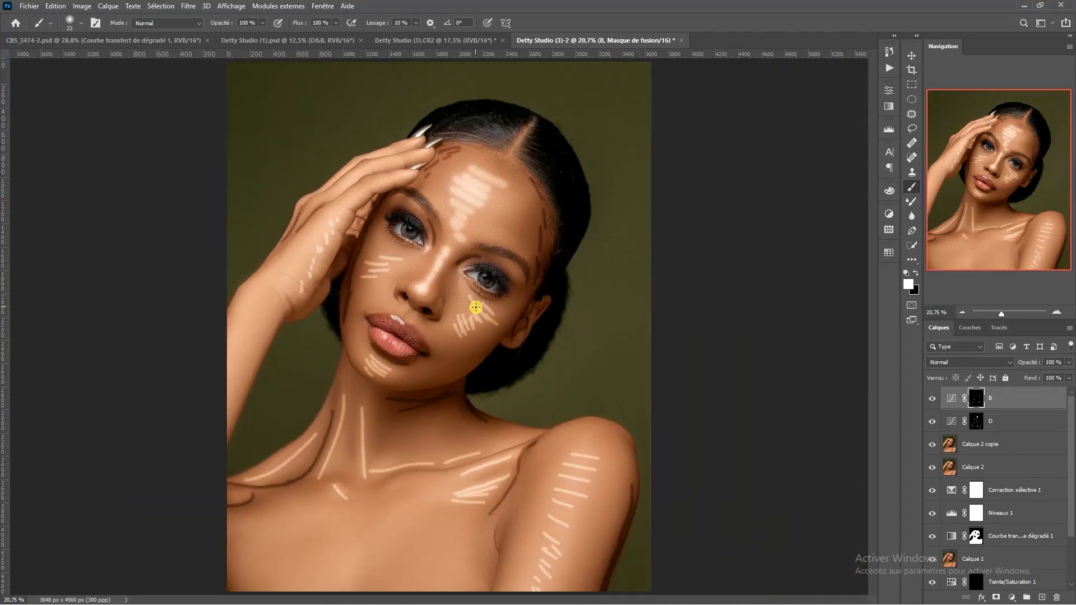
Set the feather (Contour progressif) of the B layer's mask to 70 px
double_click(976, 400)
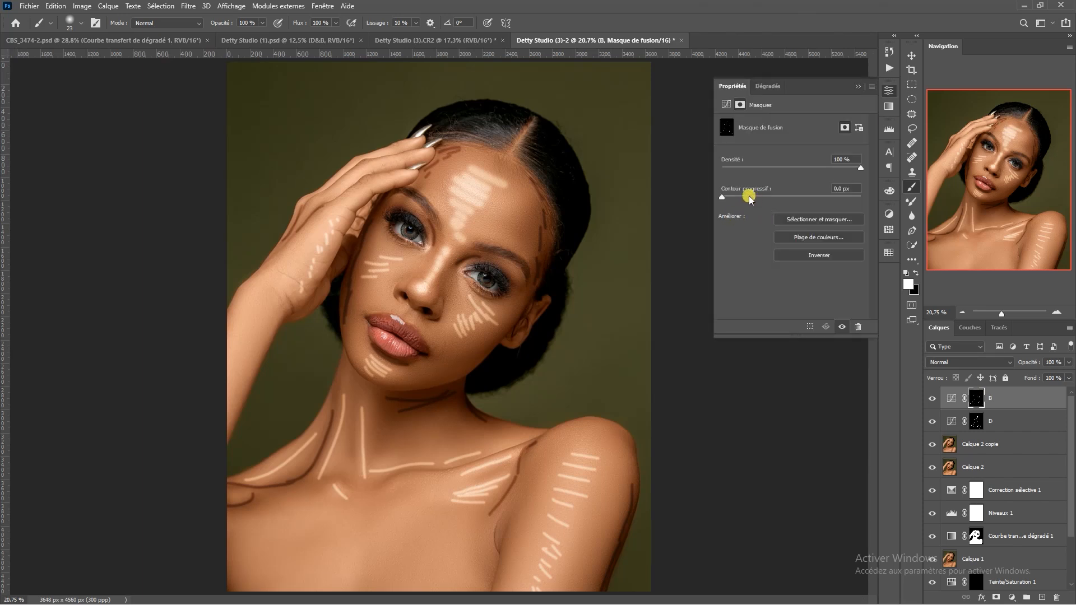
click(844, 189)
drag(813, 196, 816, 197)
click(829, 188)
text(70)
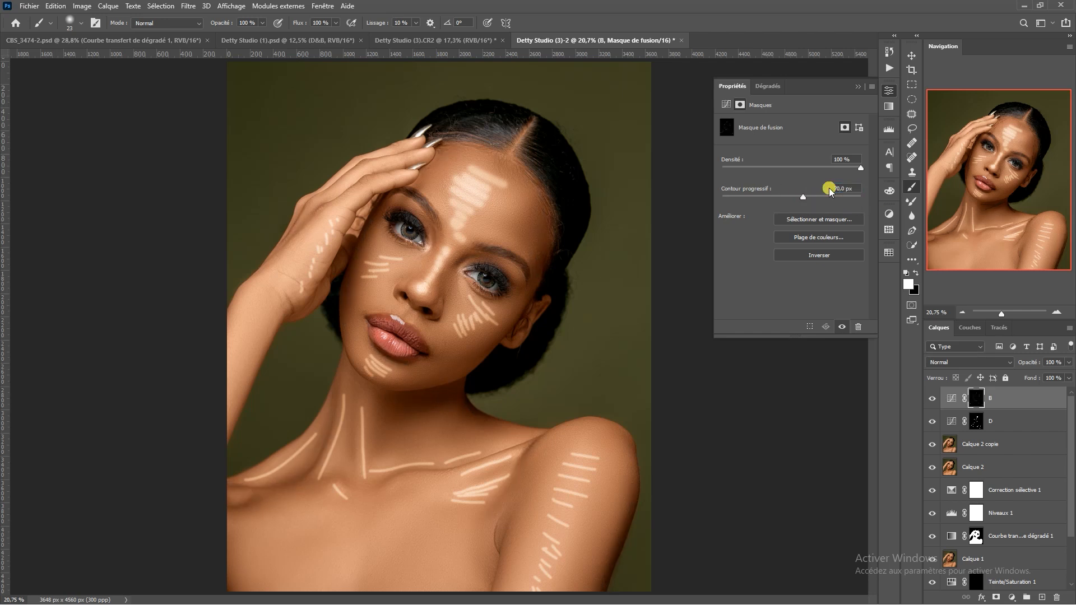
Set the feather (Contour progressif) of the D layer's mask to 70 px
click(976, 423)
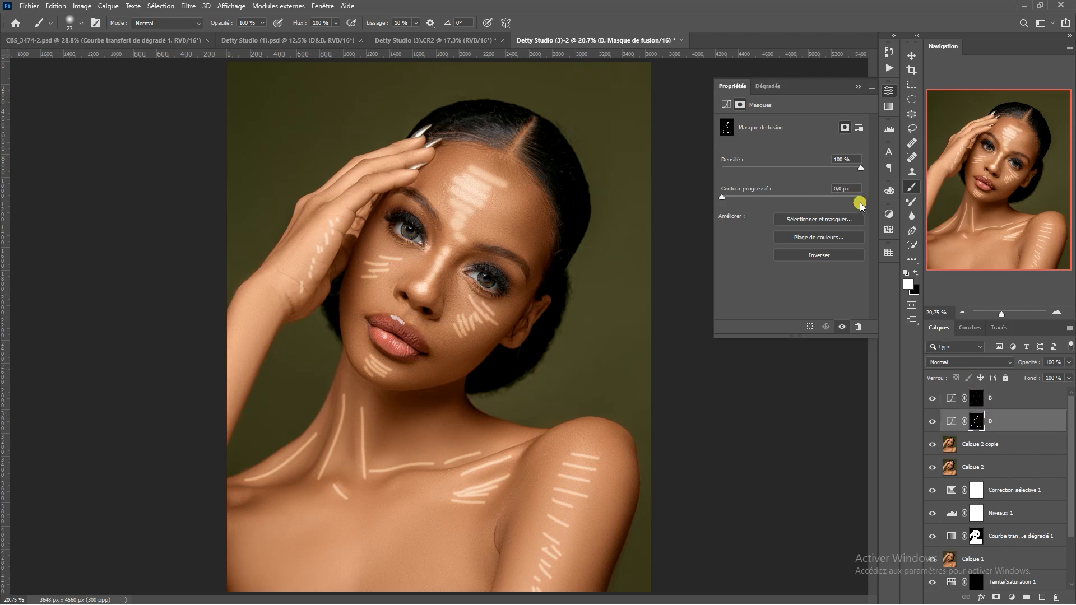
drag(857, 188, 816, 188)
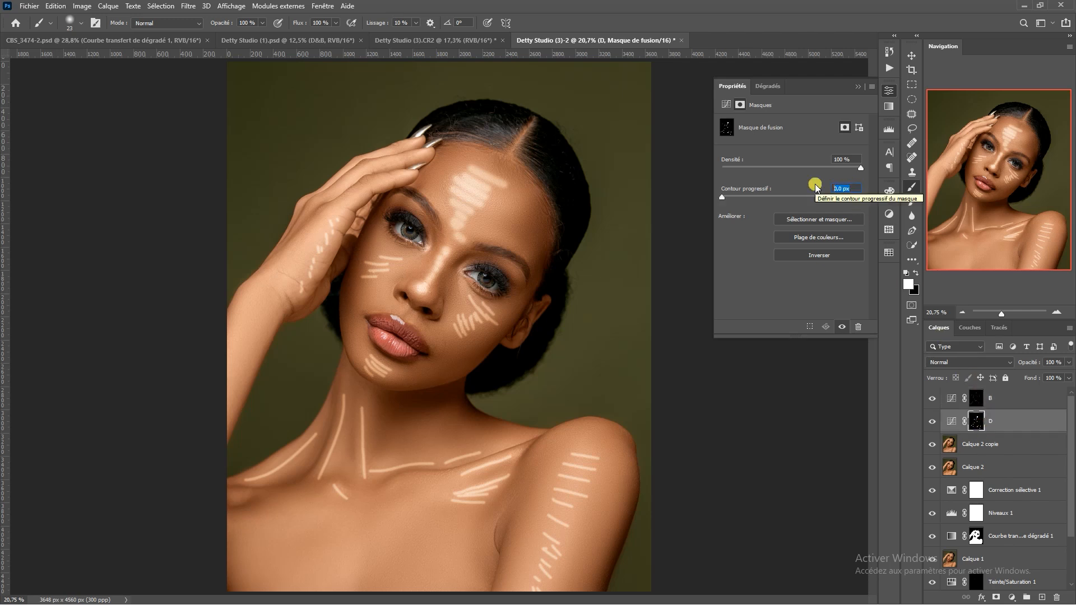
text(7)
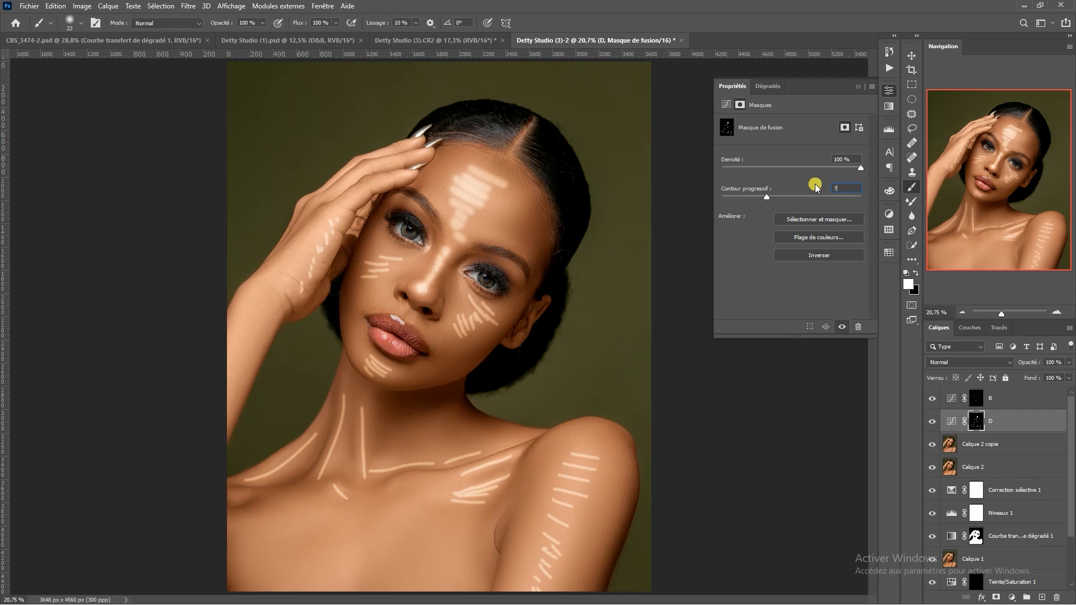
text(0)
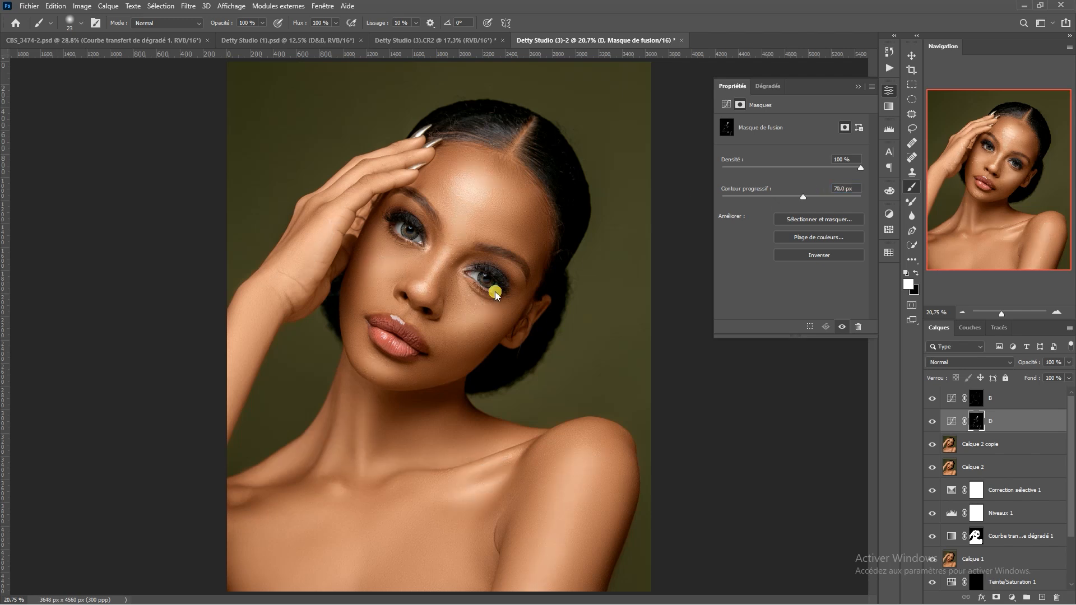
Group the B and D layers into a group named D&B and expand it
click(1025, 405)
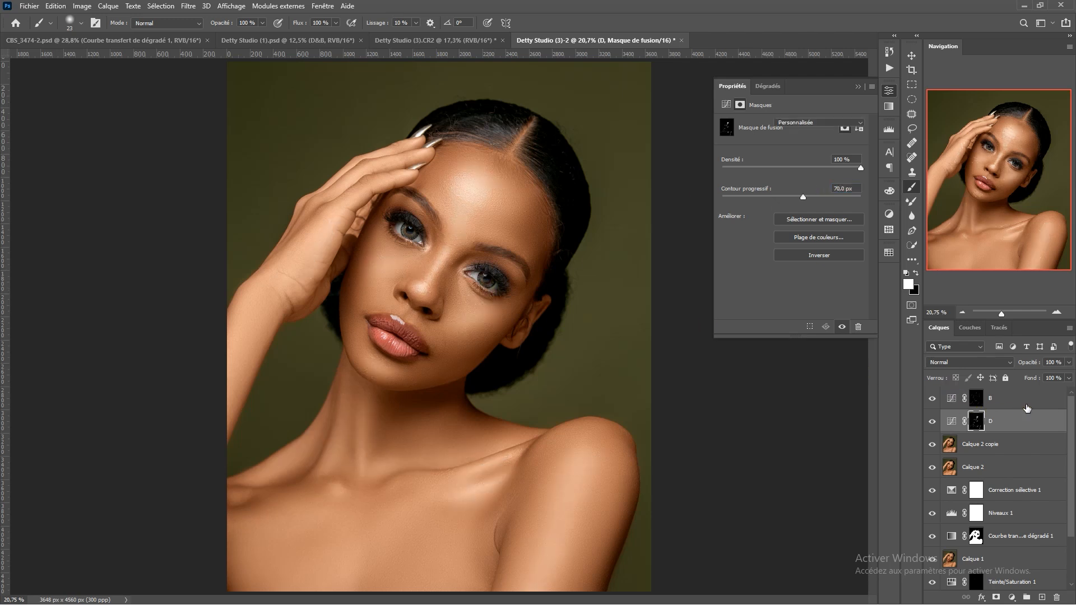
shift+click(1000, 419)
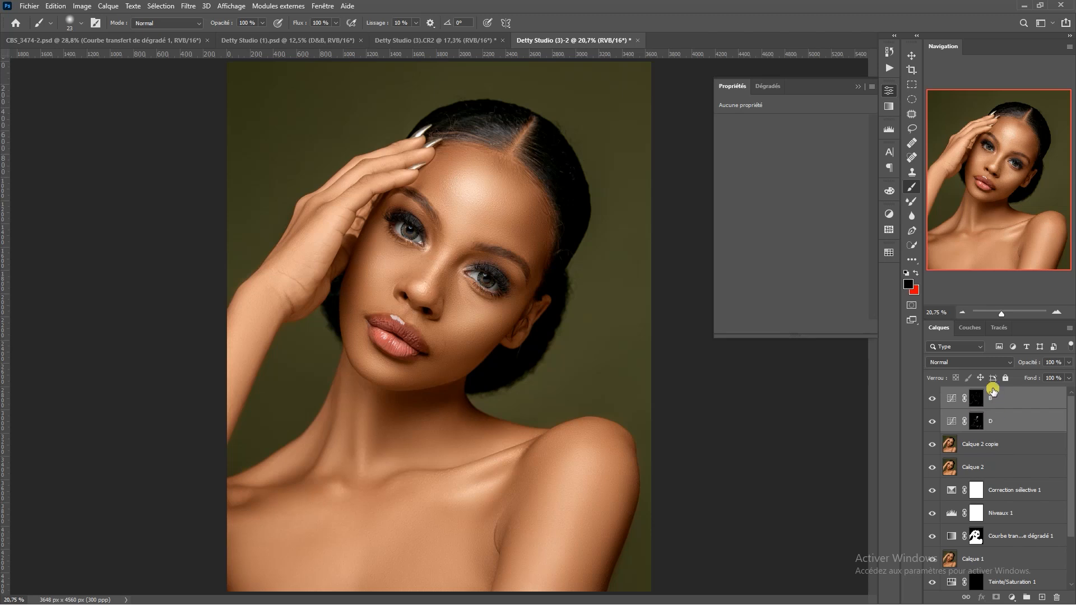
key(ctrl+g)
double_click(976, 393)
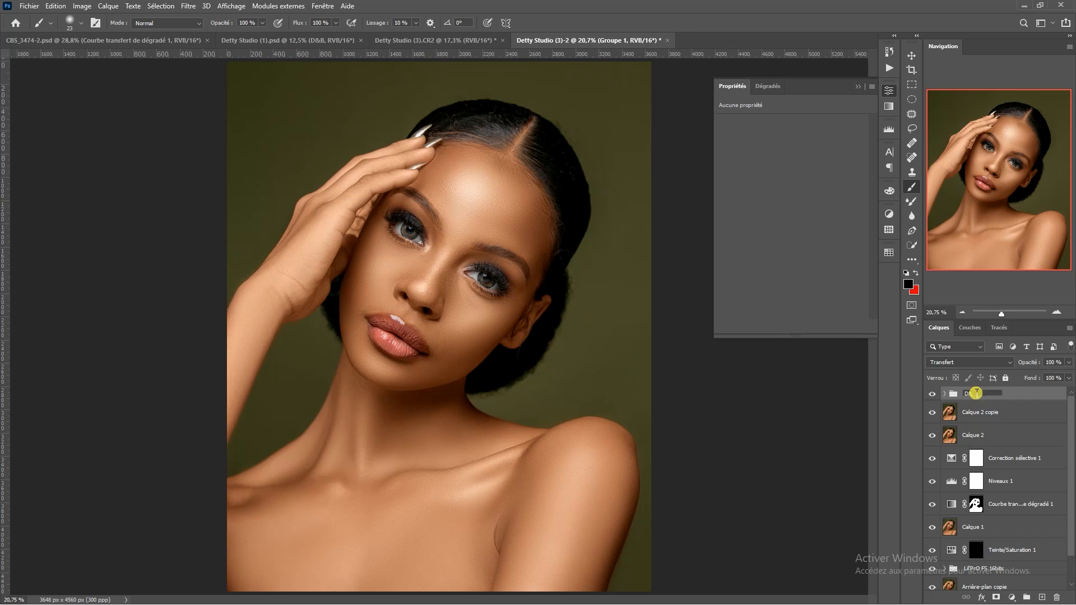
click(950, 395)
click(945, 395)
Compare the portrait with and without the D&B group and set the group's opacity to 80 %
click(932, 395)
click(933, 394)
click(933, 394)
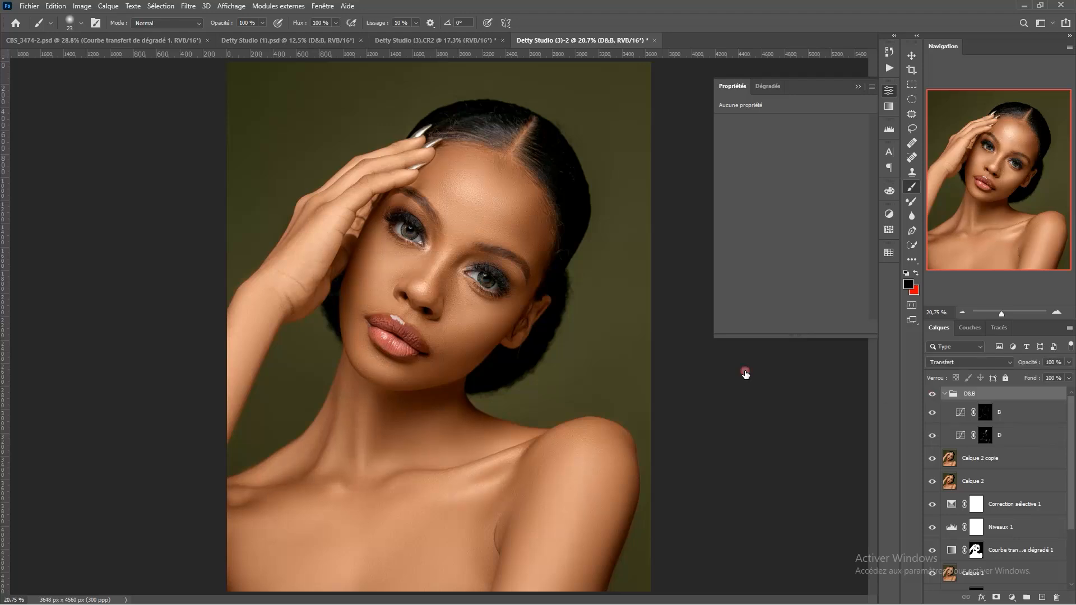
scroll(480, 233, up, 5)
scroll(482, 221, down, 4)
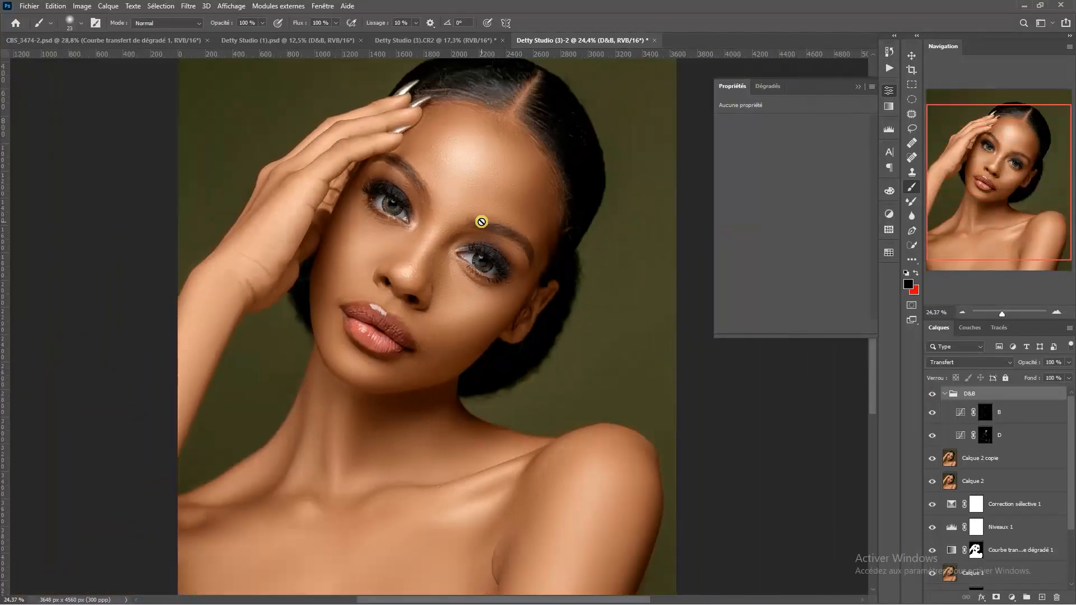
scroll(481, 224, down, 2)
scroll(482, 229, up, 1)
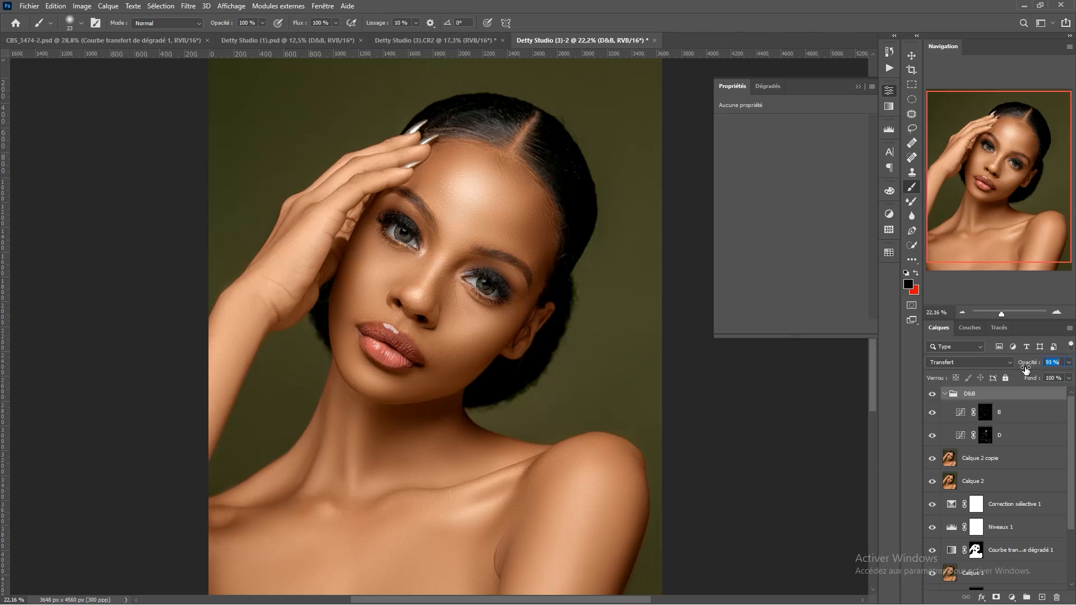
drag(1030, 365, 1026, 361)
Examine the dodge and burn effect with the D&B group hidden and shown, including the face up close
click(932, 394)
click(932, 394)
click(932, 394)
click(932, 394)
scroll(431, 222, up, 2)
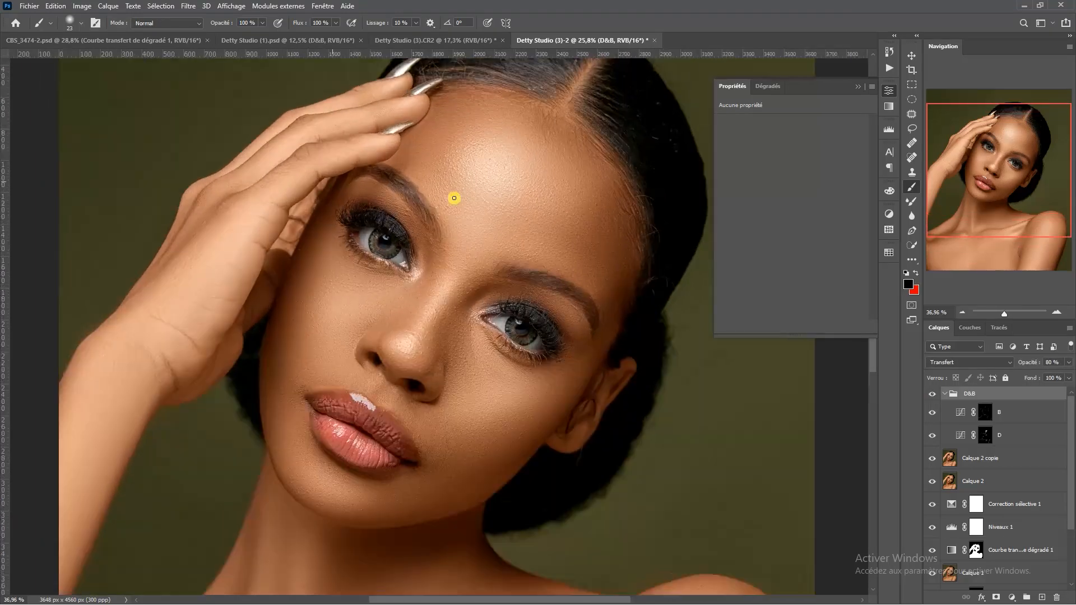
scroll(452, 200, down, 3)
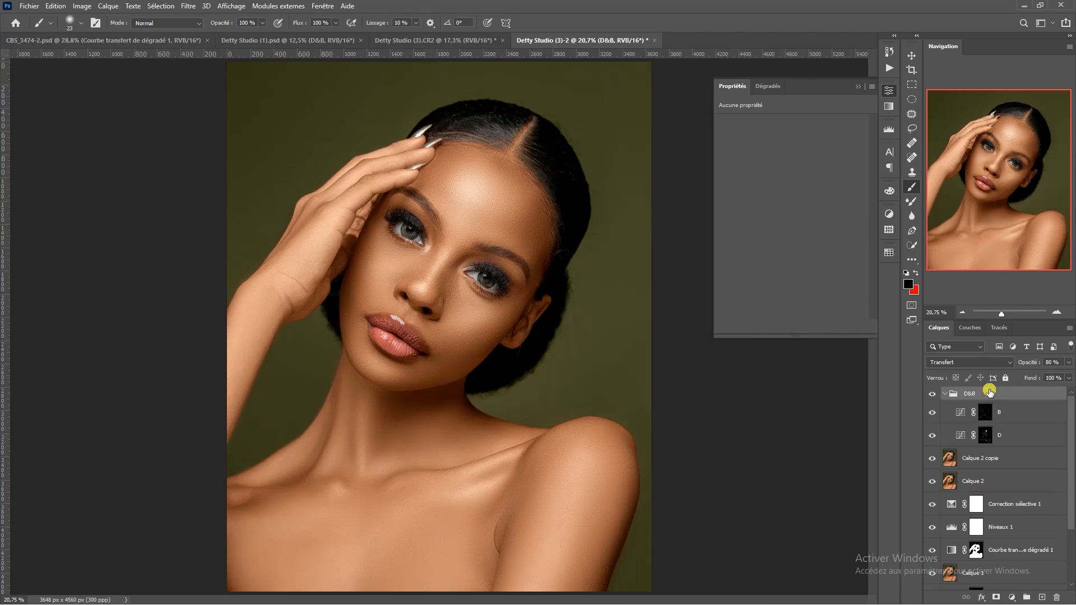
scroll(428, 213, up, 4)
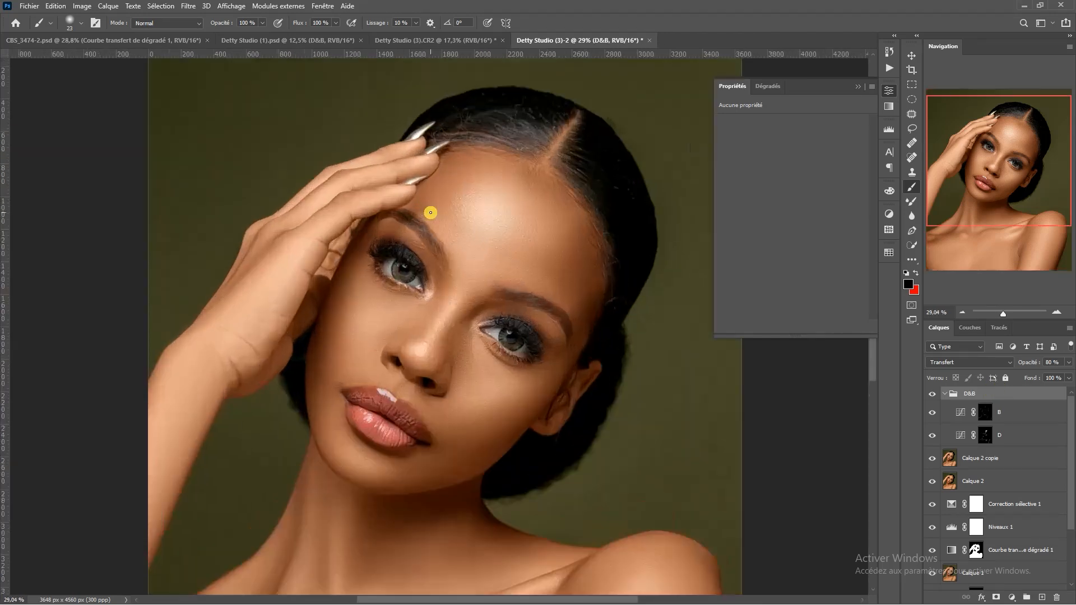
scroll(431, 214, down, 4)
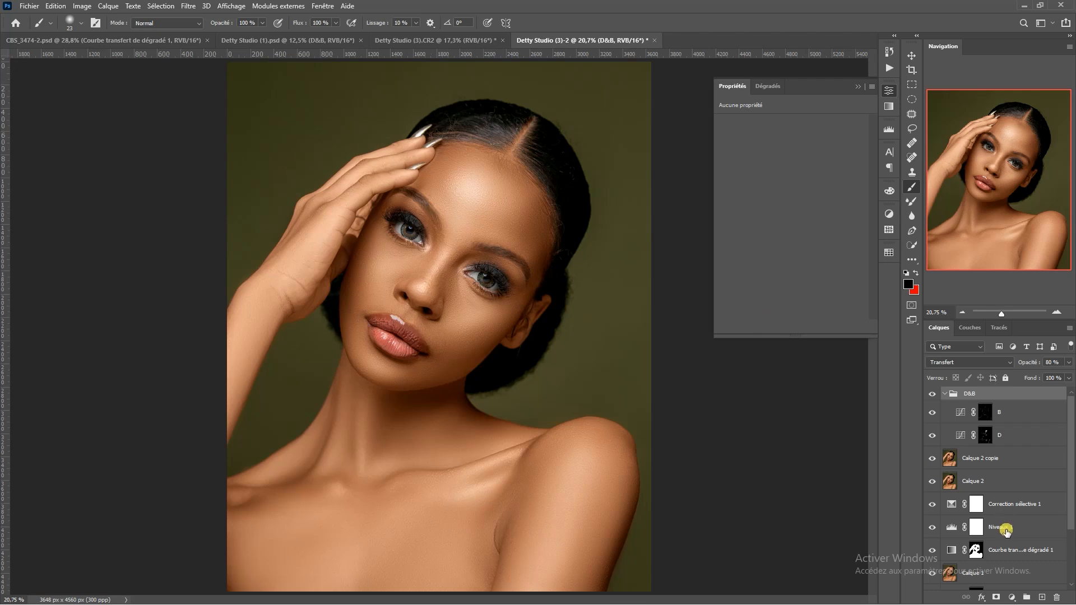
Add a Selective Color (Correction sélective) adjustment and set its reds (Rouges) to Cyan -9 %, Jaune -2 % and Noir +2 %
click(1012, 597)
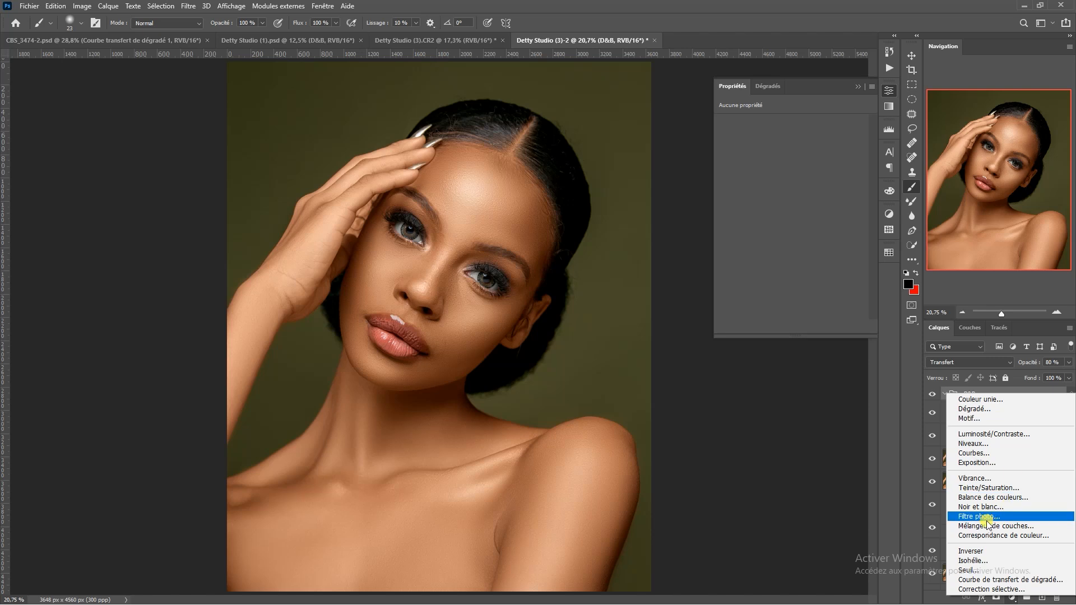
click(987, 589)
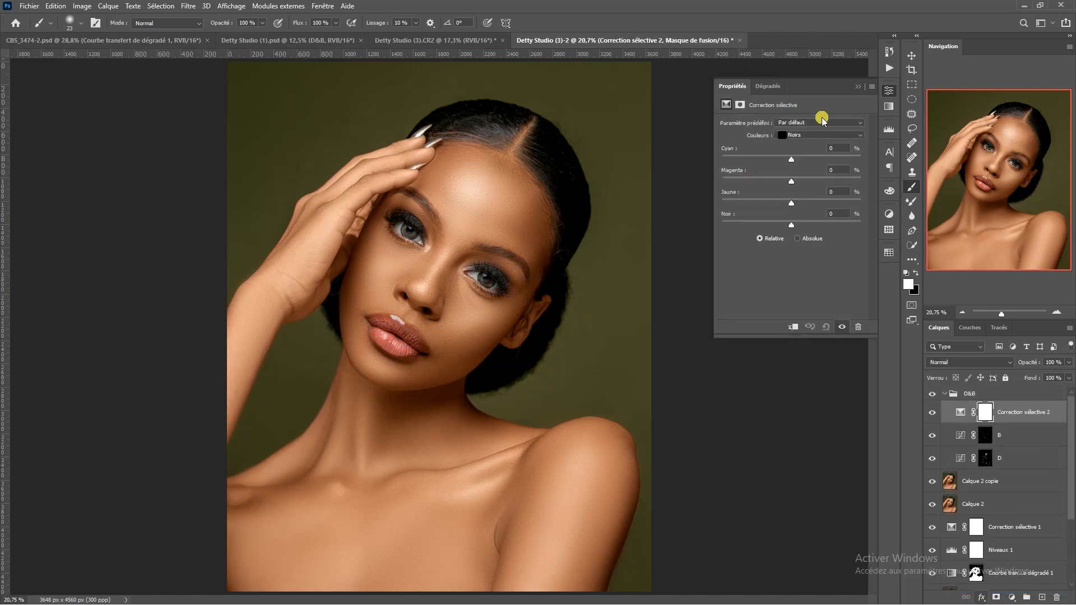
click(812, 135)
click(798, 124)
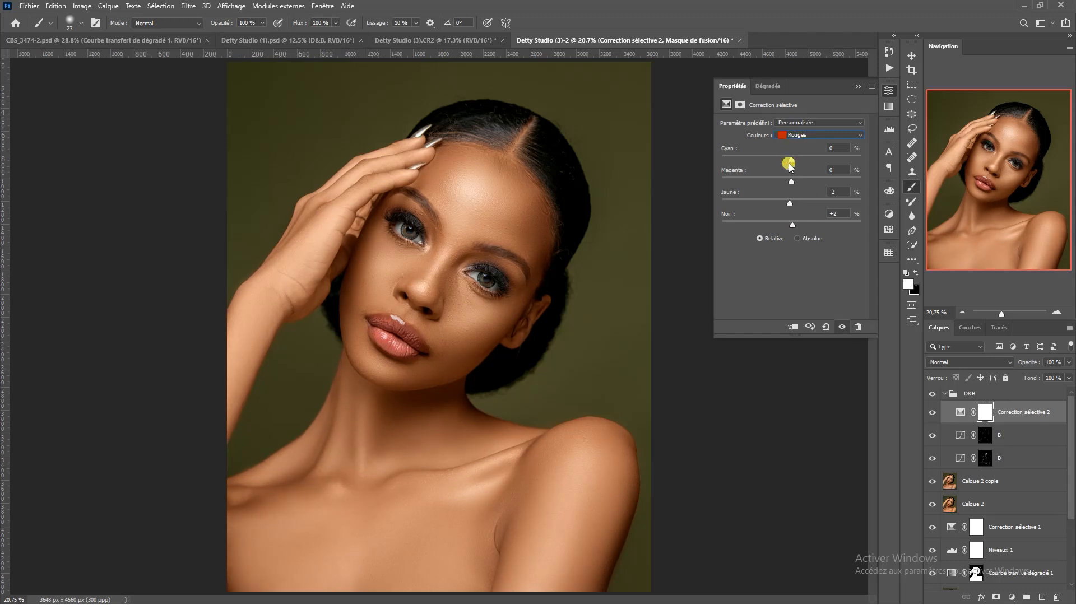
drag(788, 162, 779, 163)
Move the Correction sélective 2 layer out of the D&B group to above it and collapse the group
drag(1010, 413, 1016, 397)
drag(1016, 386, 1003, 393)
click(946, 417)
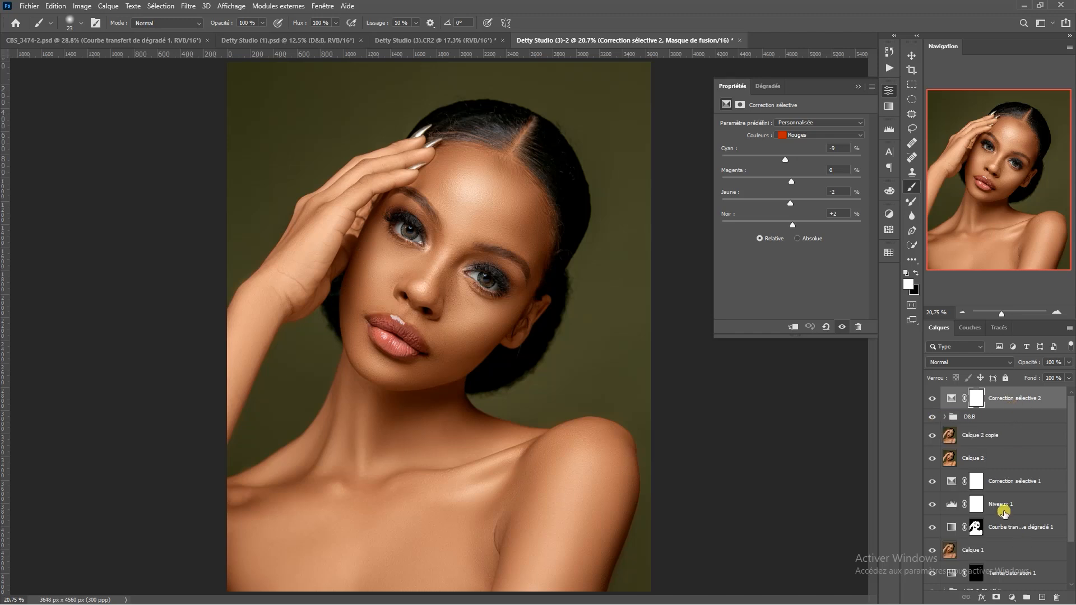
Add a Hue/Saturation (Teinte/Saturation) adjustment and set its reds (Rouges) to Teinte +1, Saturation -4 and Luminosité -6
click(1012, 597)
click(1004, 489)
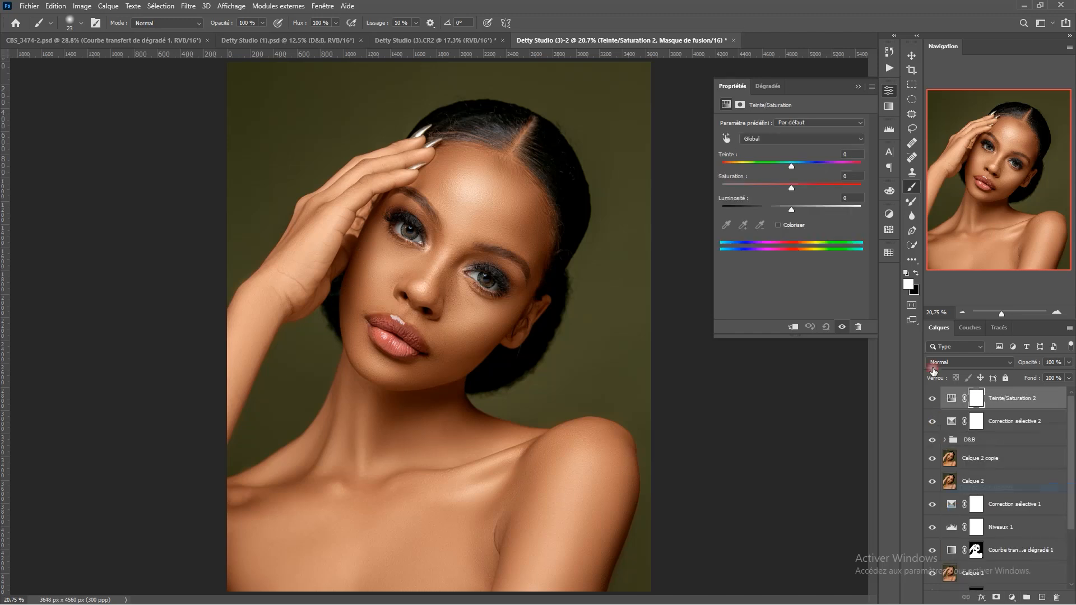
click(794, 143)
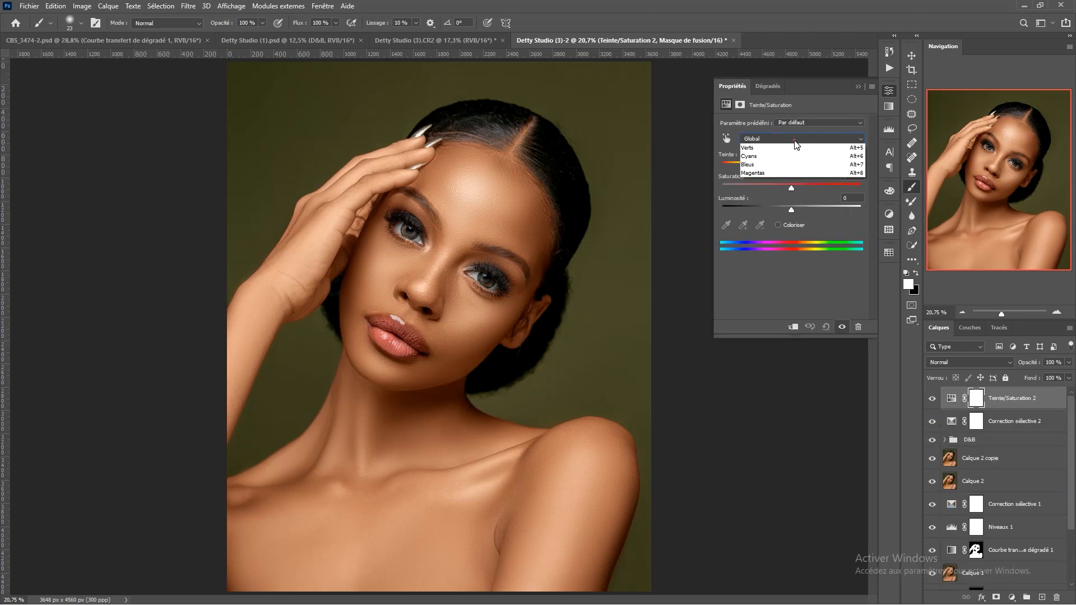
click(778, 157)
drag(791, 188, 792, 167)
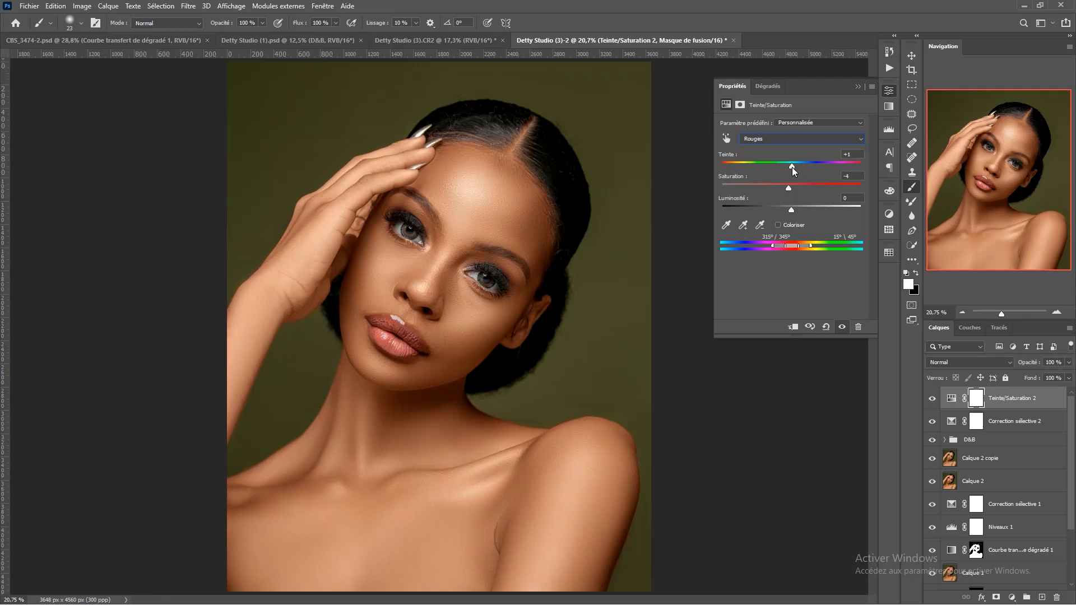
drag(792, 166, 794, 168)
drag(792, 168, 796, 209)
Examine the portrait with and without the Teinte/Saturation 2 adjustment, up close and as a whole, and put away the adjustment's properties
scroll(416, 259, down, 2)
scroll(414, 245, up, 5)
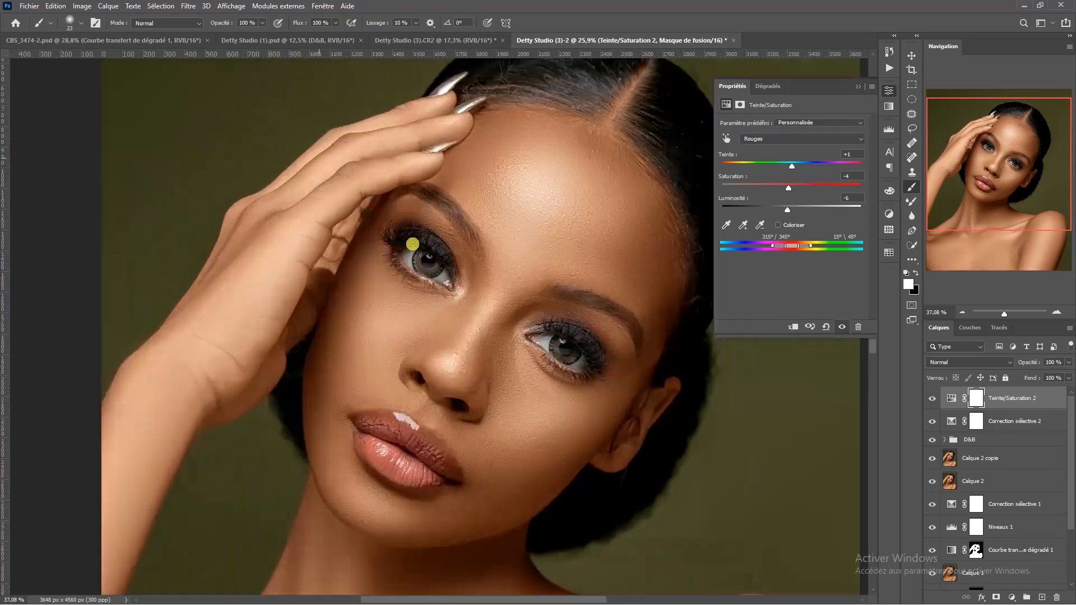
scroll(413, 244, down, 3)
click(932, 399)
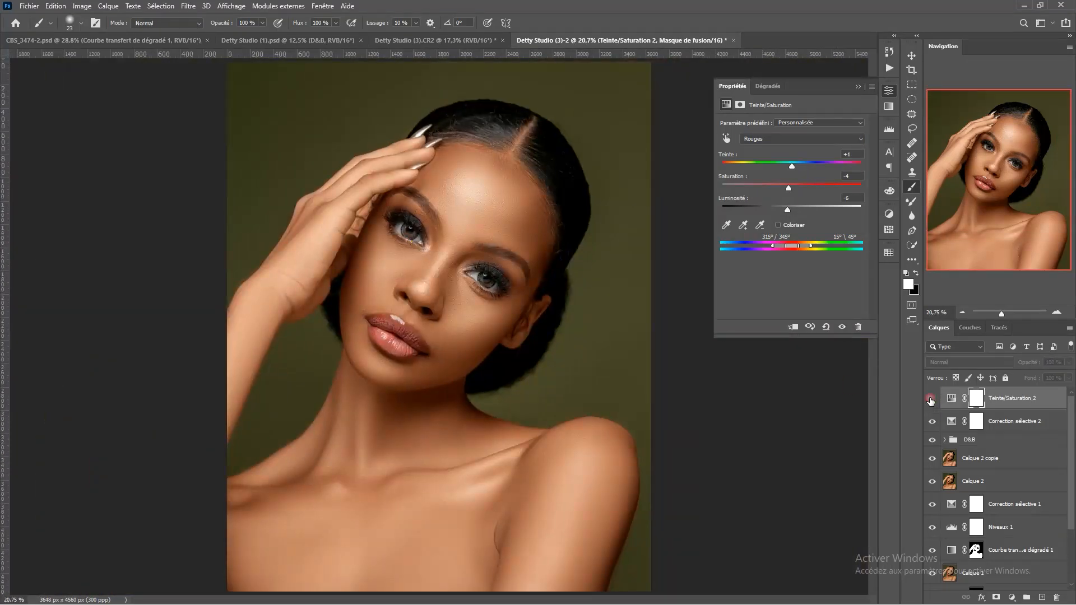
scroll(445, 230, up, 7)
scroll(442, 218, down, 7)
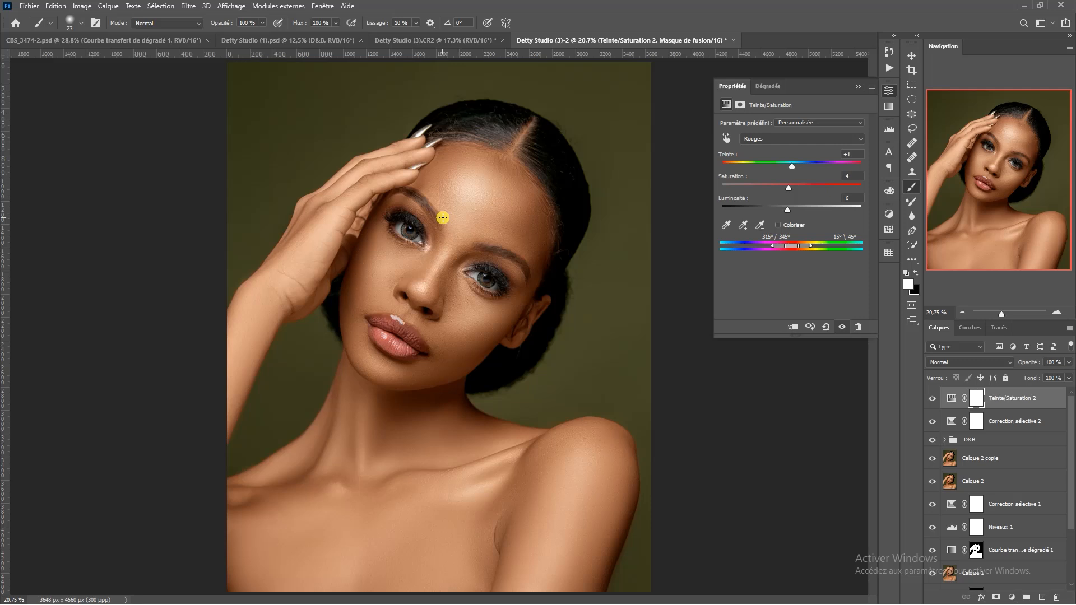
click(890, 90)
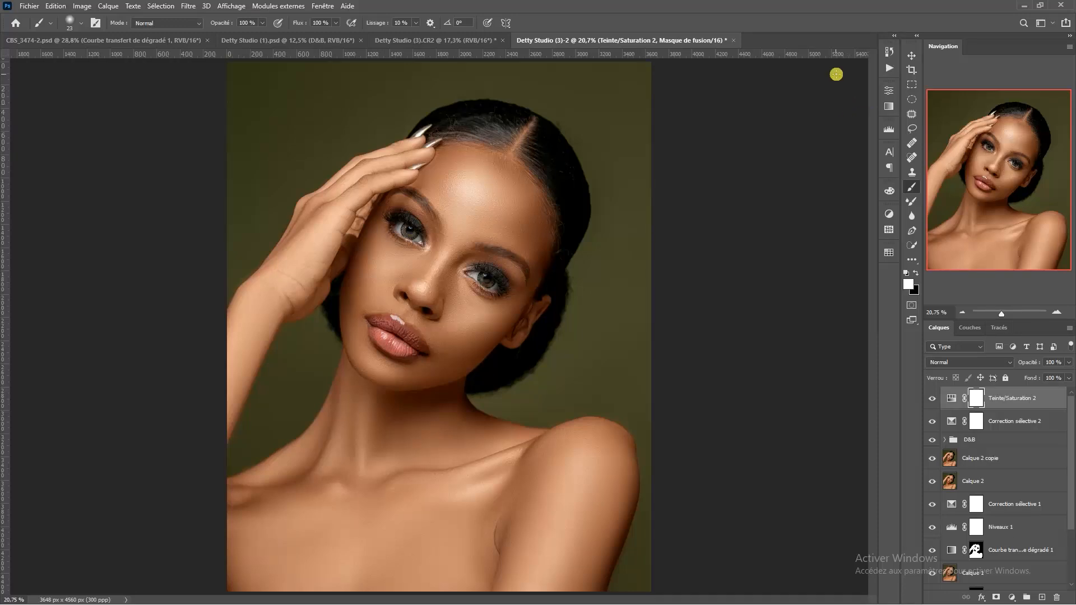
Paint brightening strokes on the D layer's mask over the highlights of the upper and lower lips
scroll(396, 319, up, 6)
scroll(398, 315, up, 3)
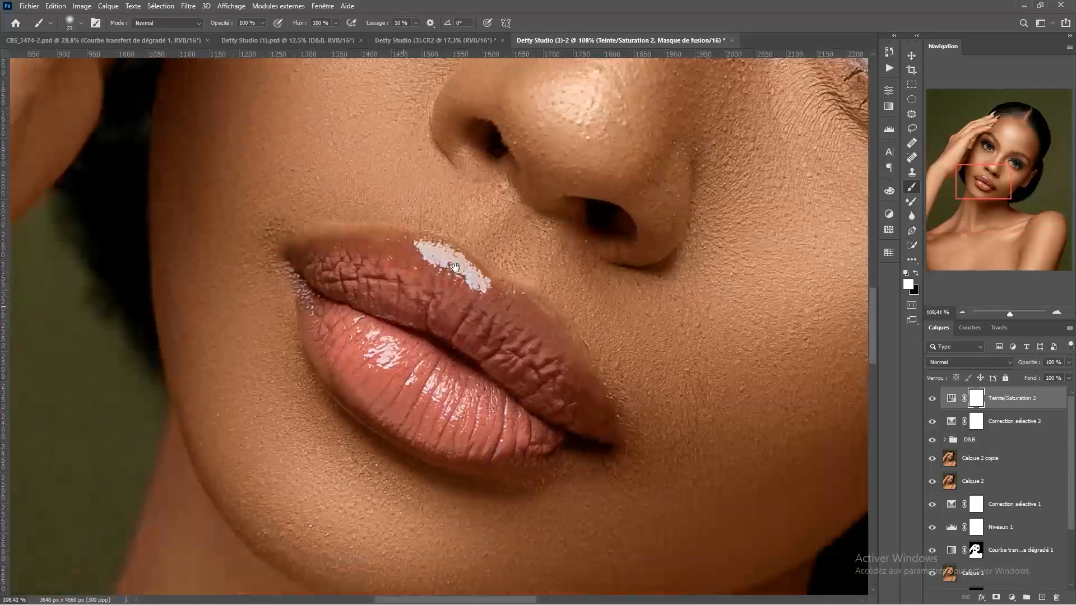
click(948, 440)
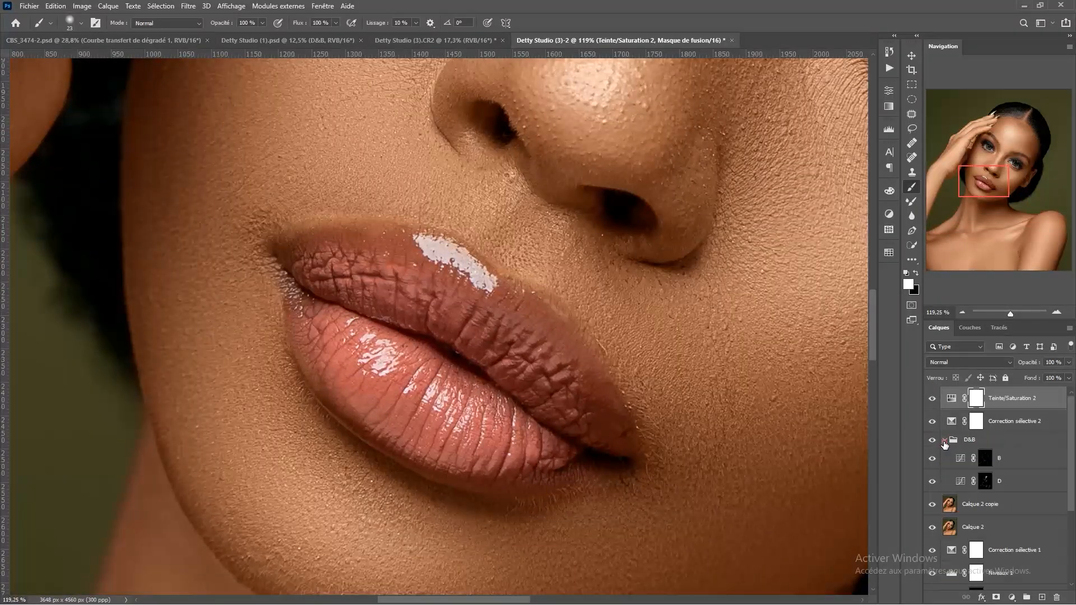
click(985, 481)
drag(456, 301, 467, 291)
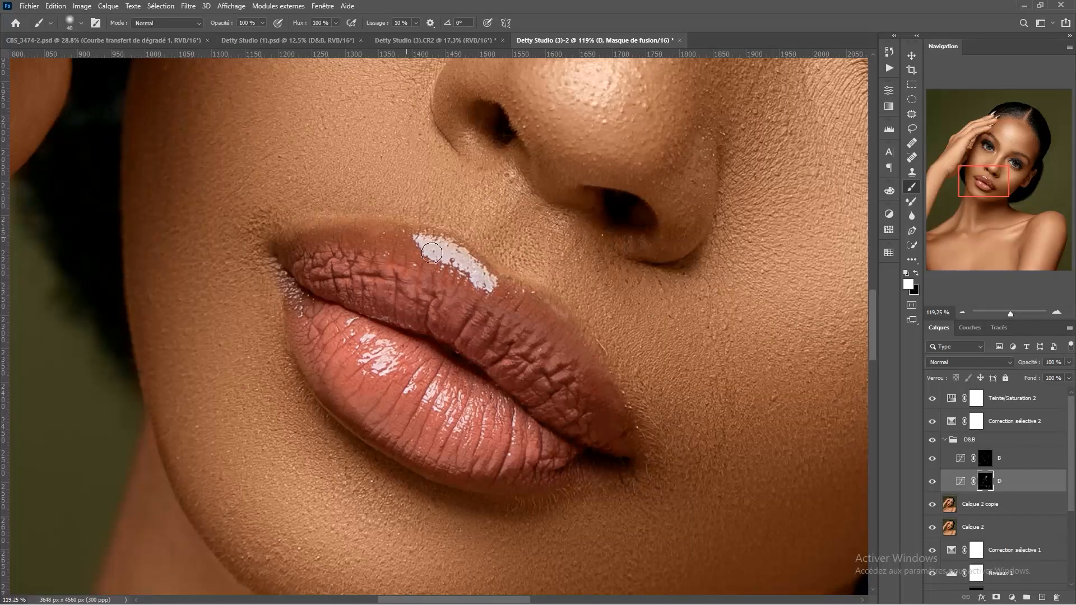
drag(365, 356, 376, 349)
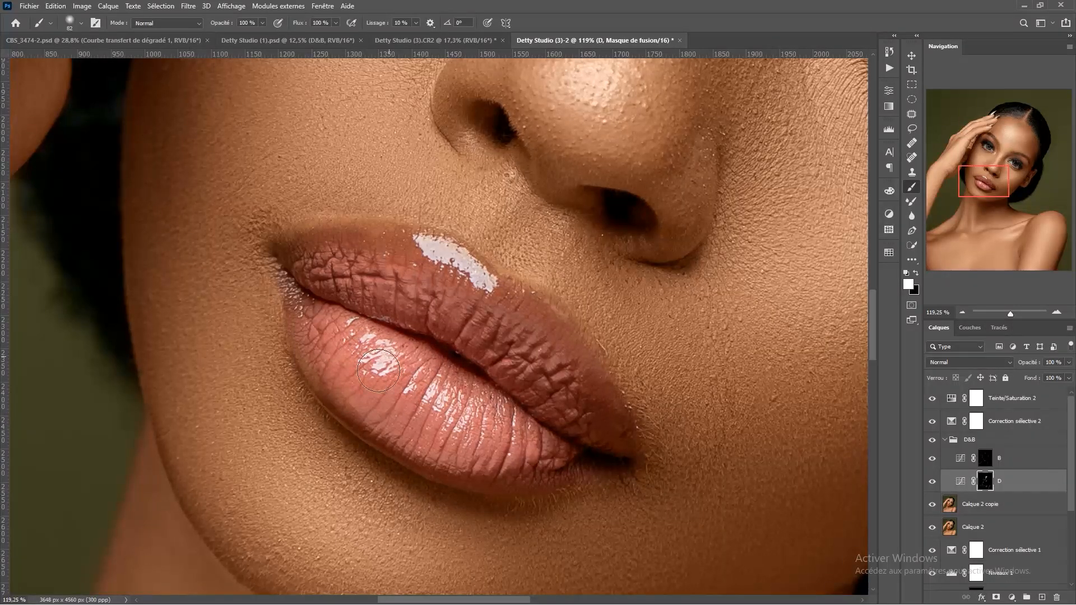
scroll(511, 215, down, 6)
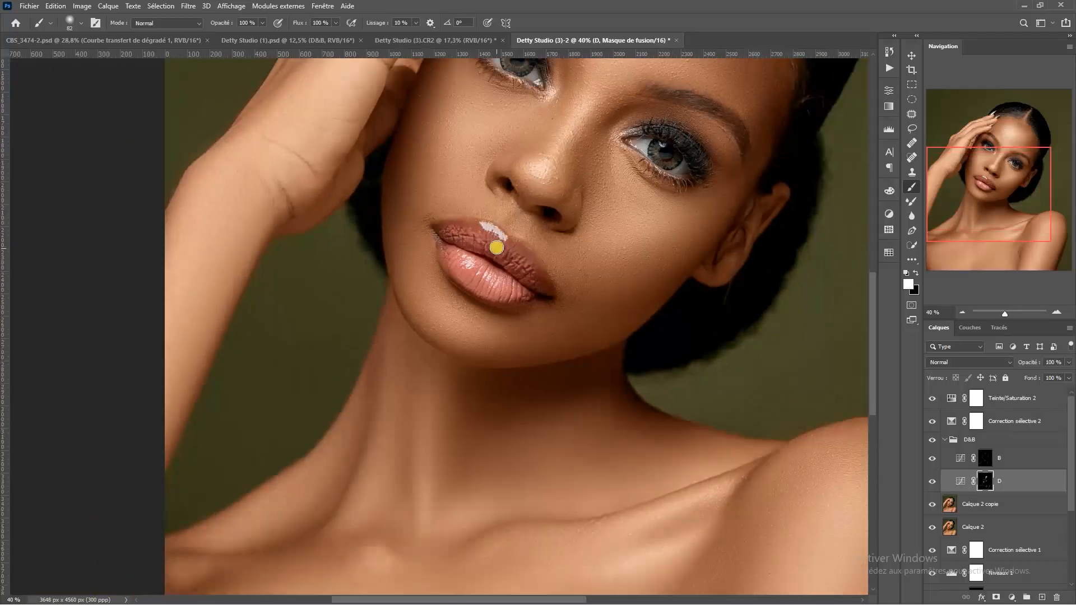
scroll(530, 223, down, 4)
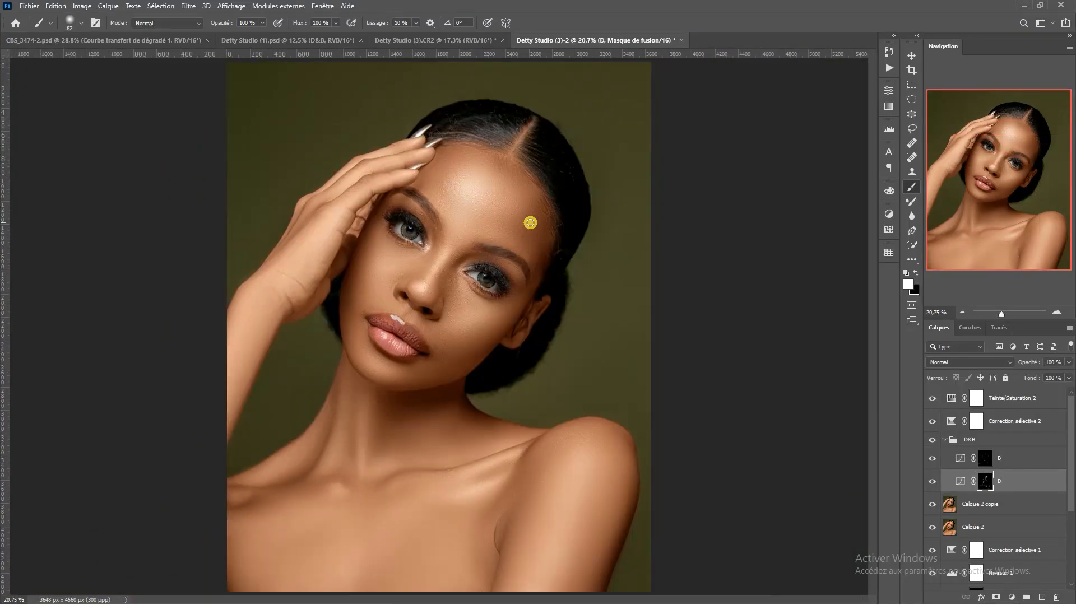
Compare the portrait with and without the D&B group, collapse the group and select the Teinte/Saturation 2 layer
click(932, 440)
click(932, 440)
click(946, 440)
click(1017, 399)
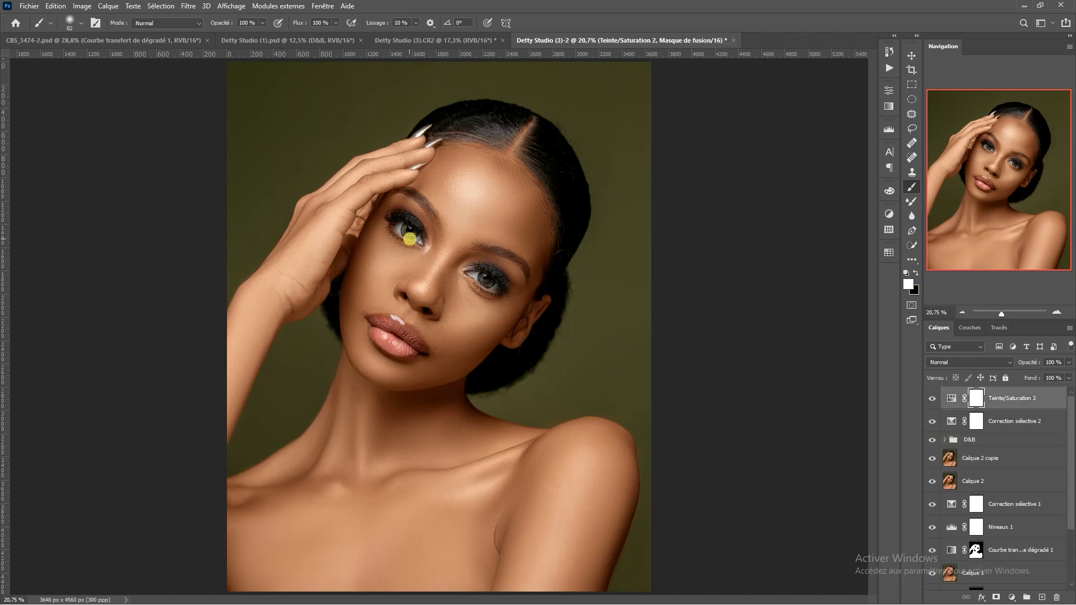
Compare the retouched portrait with the original Arrière-plan layer alone and examine the skin texture on the face up close
scroll(997, 488, down, 3)
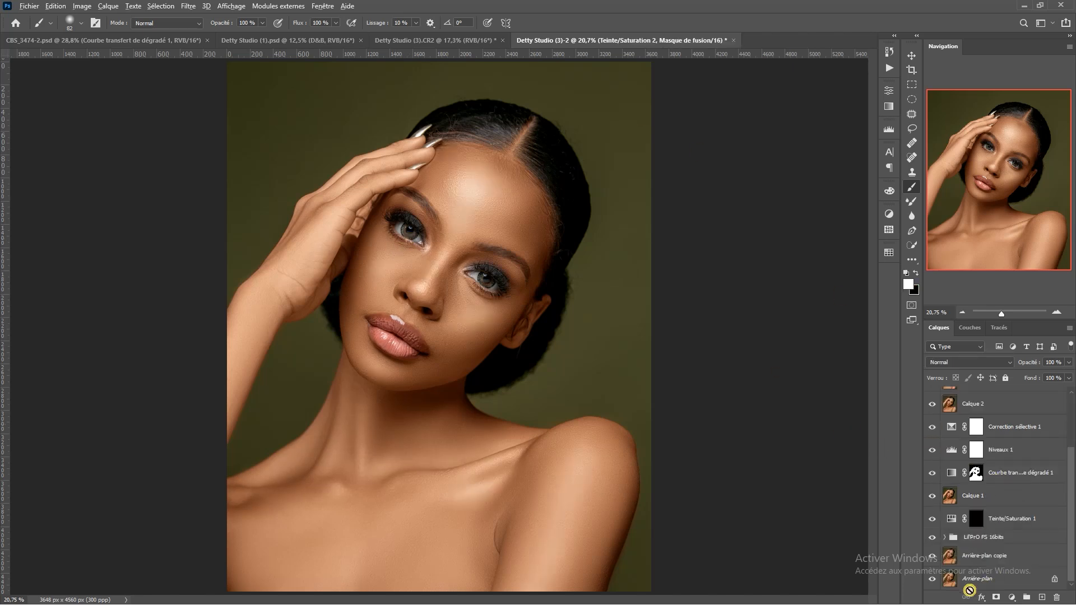
alt+click(934, 581)
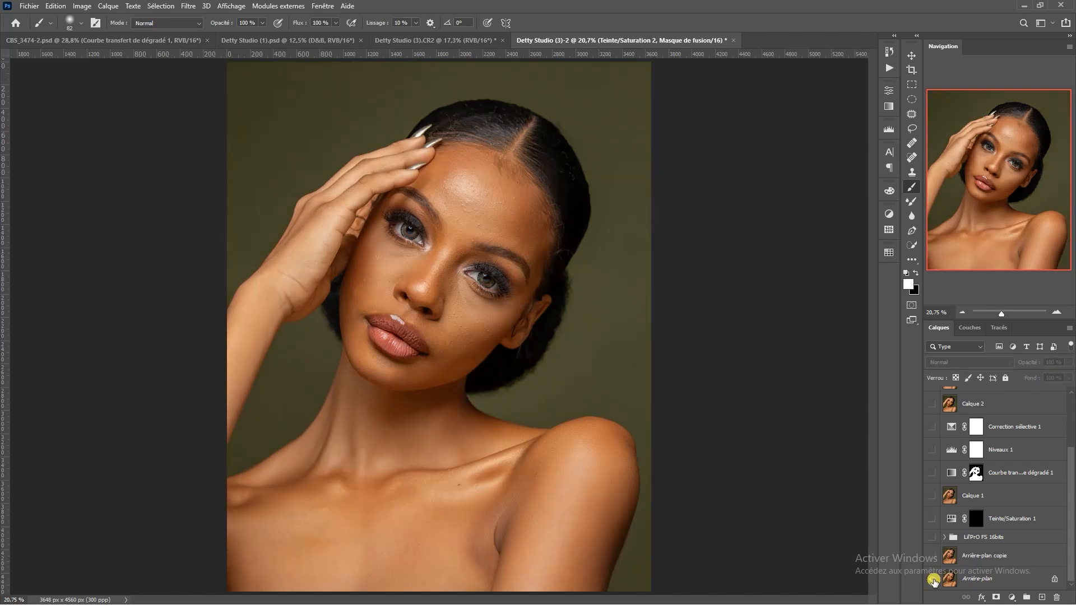
alt+click(933, 581)
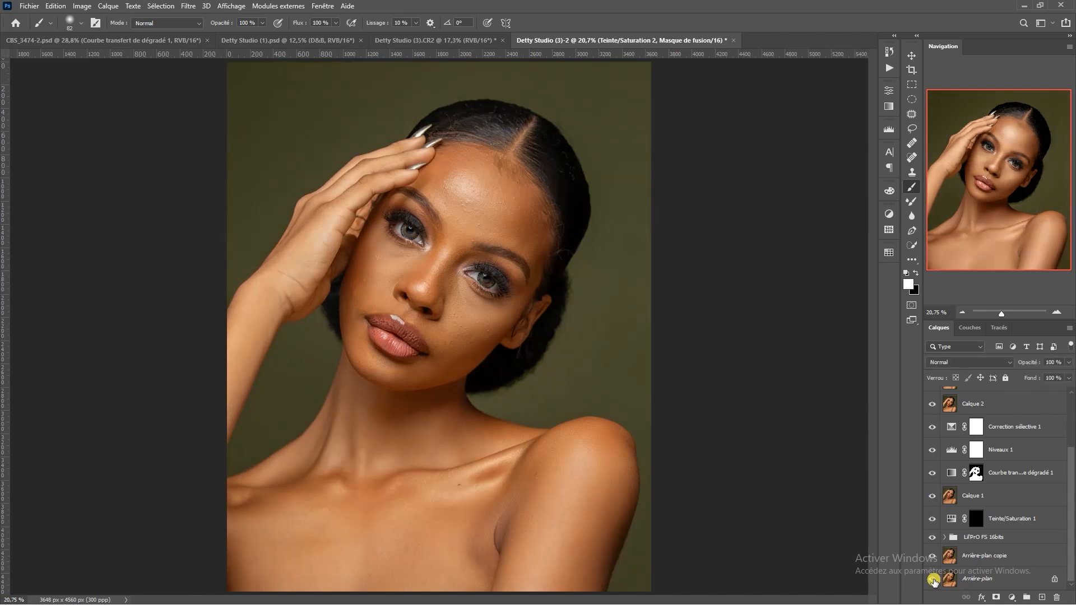
alt+click(933, 581)
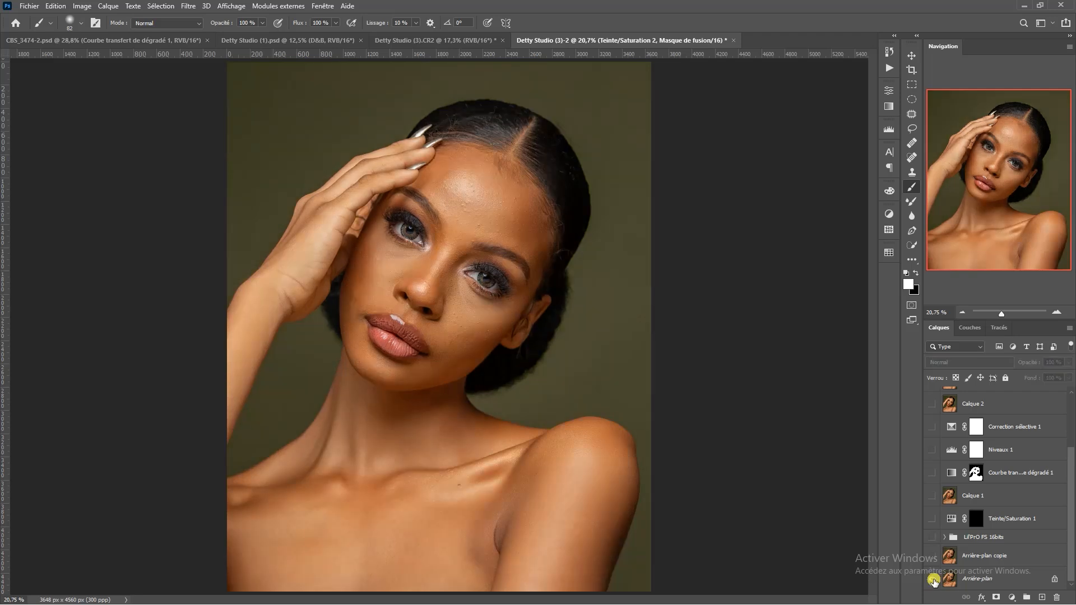
alt+click(934, 580)
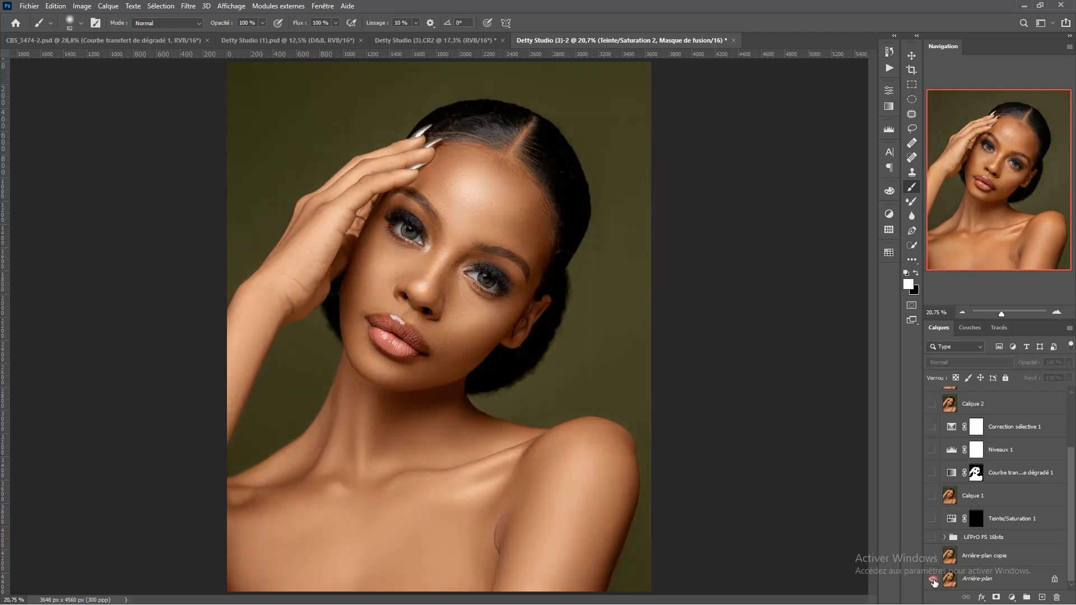
alt+click(933, 581)
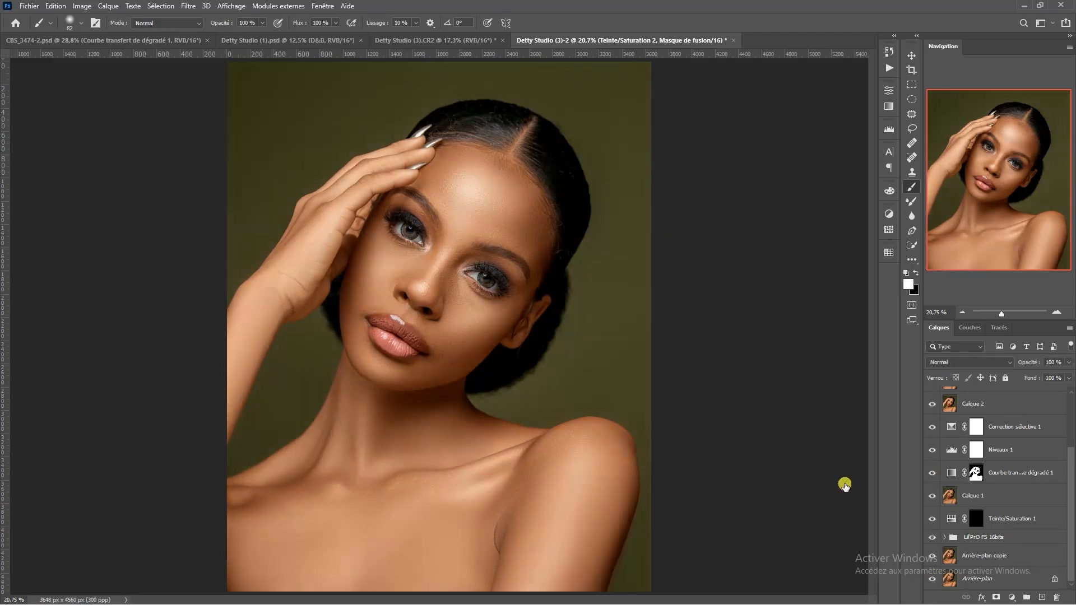
scroll(464, 267, up, 5)
scroll(466, 244, down, 5)
scroll(456, 185, up, 6)
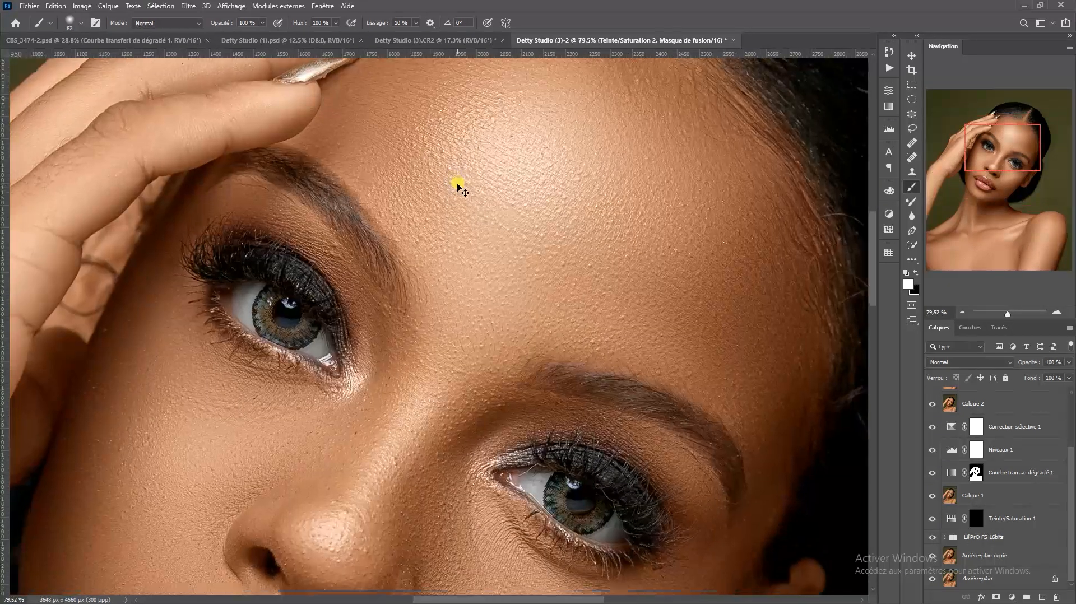
scroll(456, 185, down, 6)
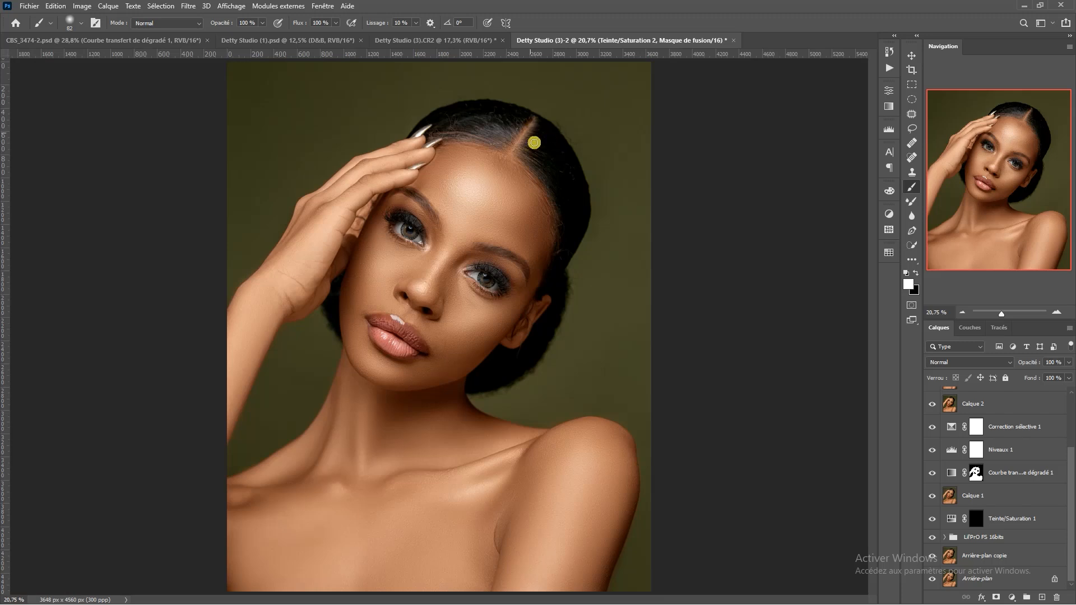